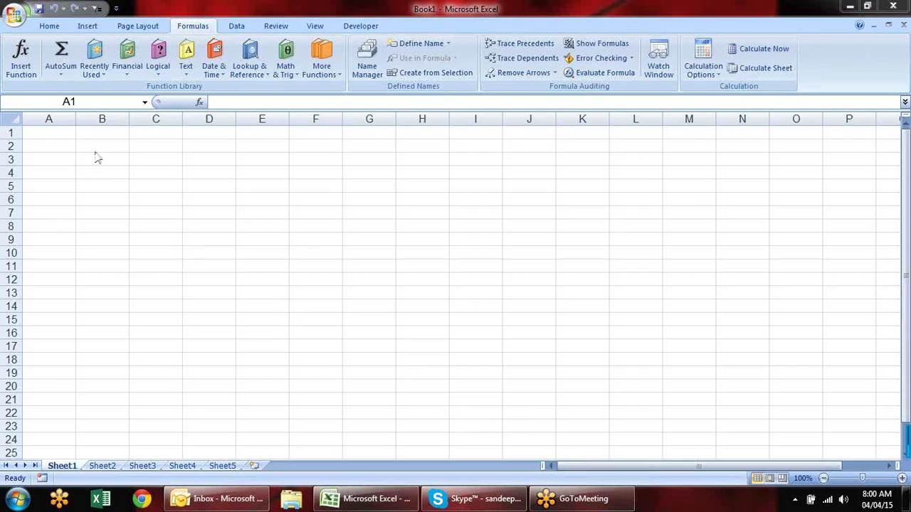
# - Enter today's date (04/04/2015) in B2 and display it as its serial number 42098
pyautogui.click(49, 158)
pyautogui.click(60, 146)
pyautogui.click(111, 146)
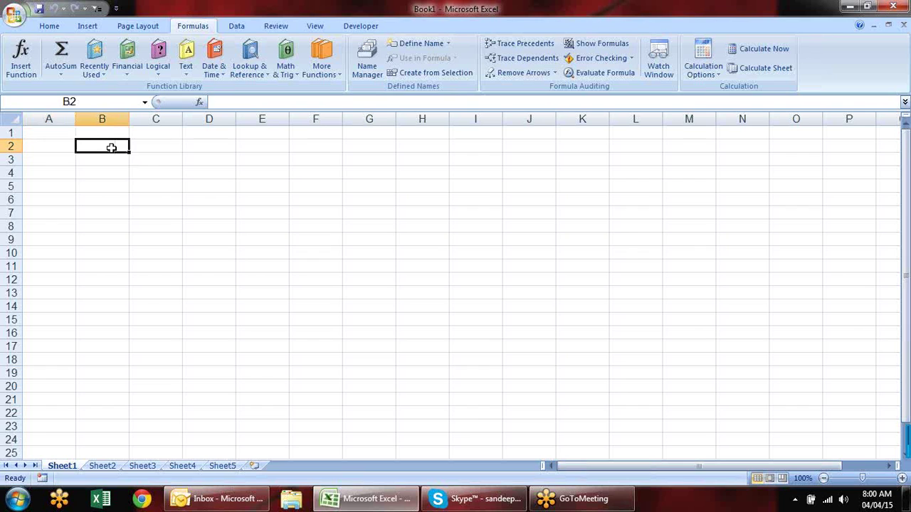
pyautogui.hotkey('ctrl', ';')
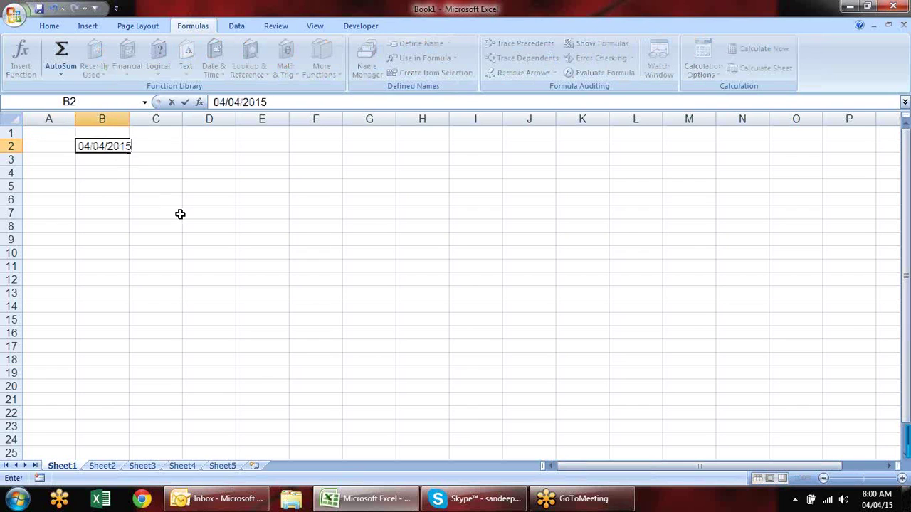
pyautogui.press('Return')
pyautogui.press('Up')
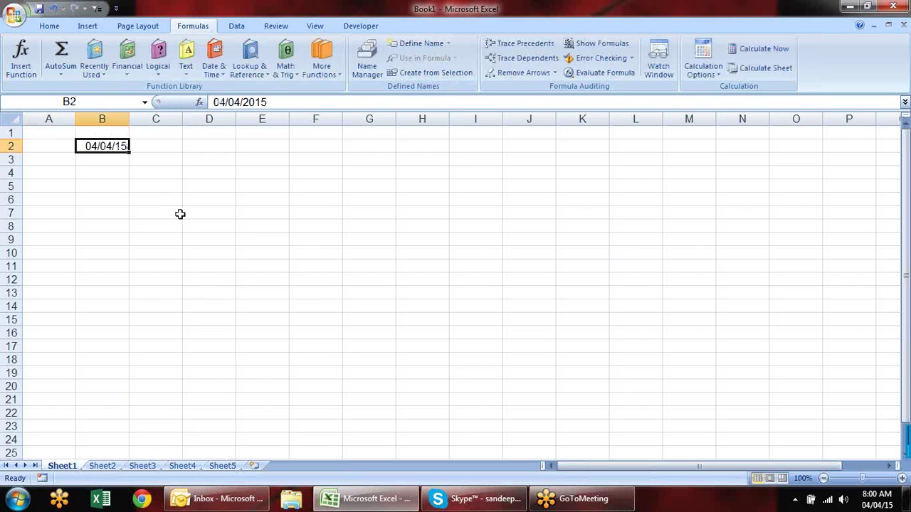
pyautogui.hotkey('ctrl', 'shift', '~')
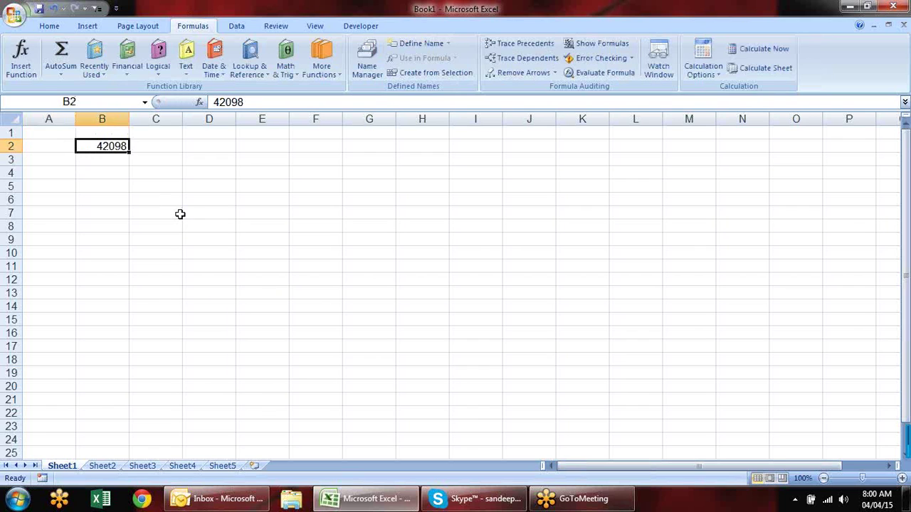
pyautogui.click(49, 27)
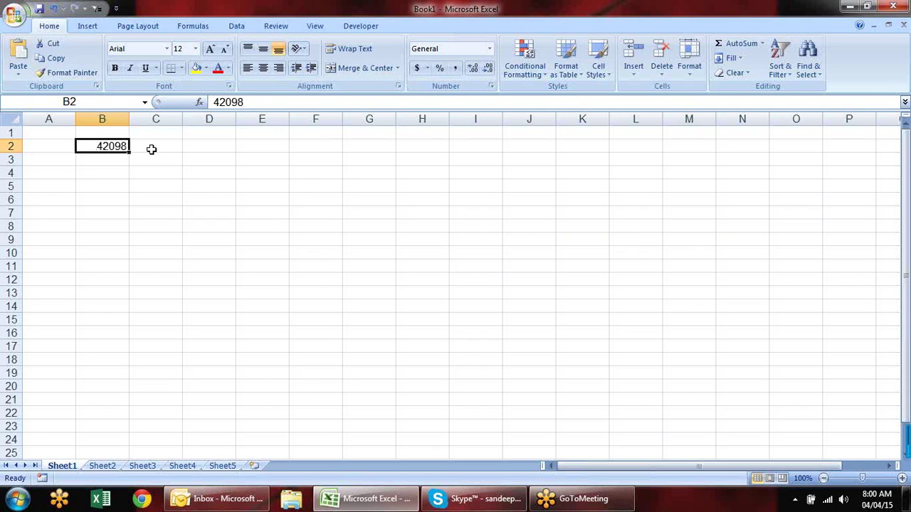
# - Reformat B2 as the date 04-Apr-15 and enter =B2+10 in C2
pyautogui.hotkey('ctrl', 'shift', '3')
pyautogui.click(152, 150)
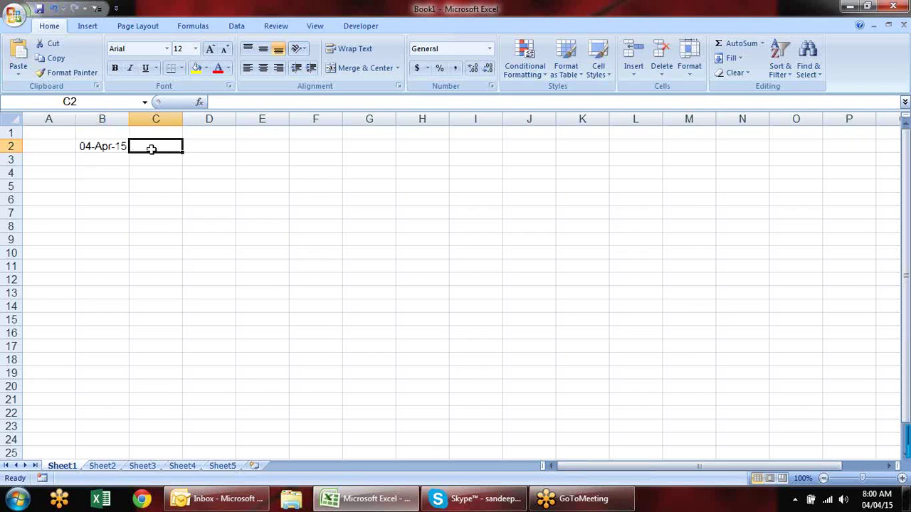
pyautogui.write('=B212')
pyautogui.press('BackSpace')
pyautogui.press('BackSpace')
pyautogui.press('BackSpace')
pyautogui.press('Escape')
pyautogui.press('Escape')
pyautogui.write('=')
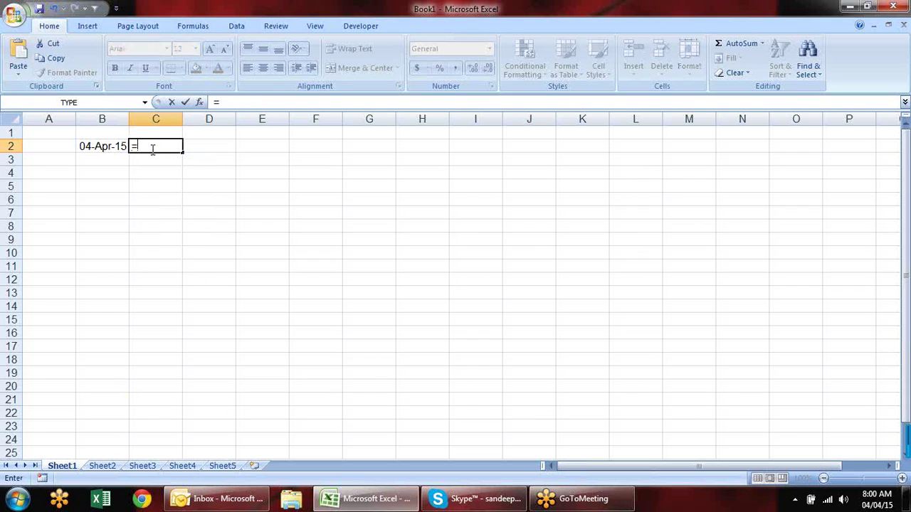
pyautogui.click(107, 146)
pyautogui.write('+10')
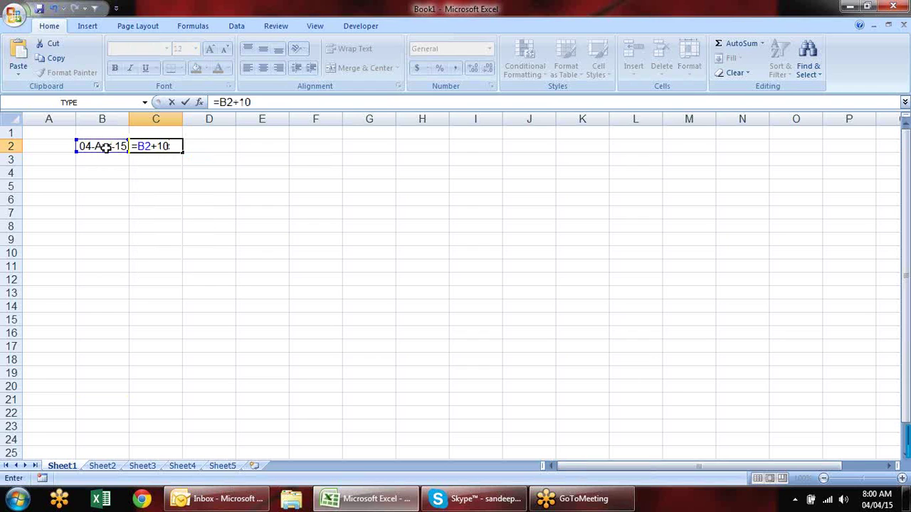
pyautogui.press('Return')
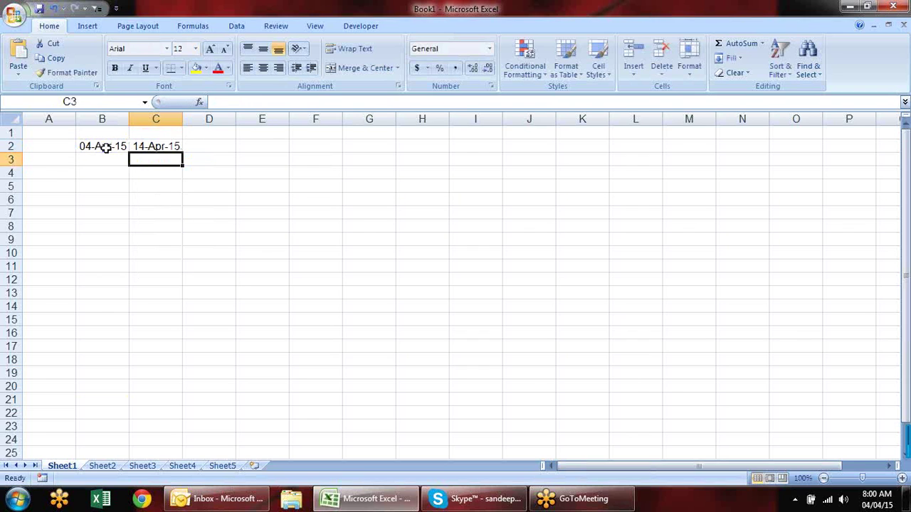
# - Toggle B2:C2 between serial numbers and date format, ending with C2 showing 14-Apr-15
pyautogui.click(106, 147)
pyautogui.click(159, 146)
pyautogui.moveTo(160, 146); pyautogui.dragTo(110, 148)
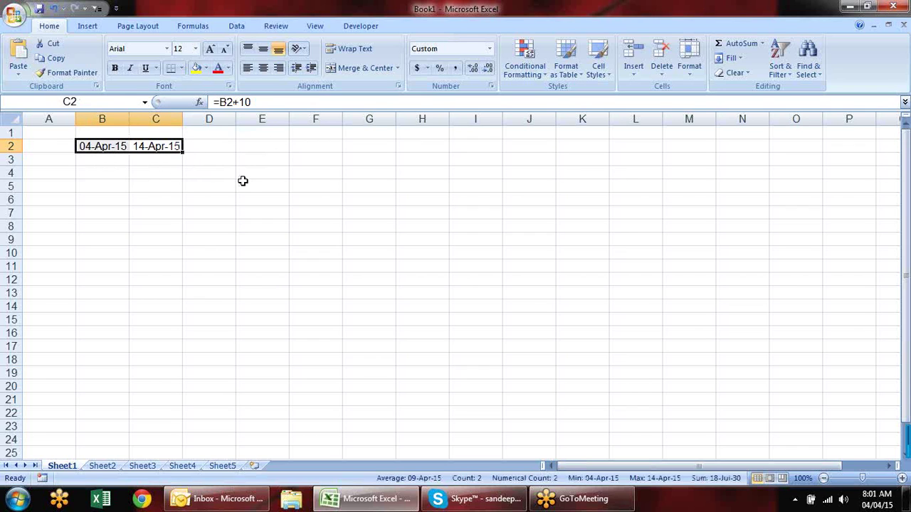
pyautogui.hotkey('ctrl', 'shift', '`')
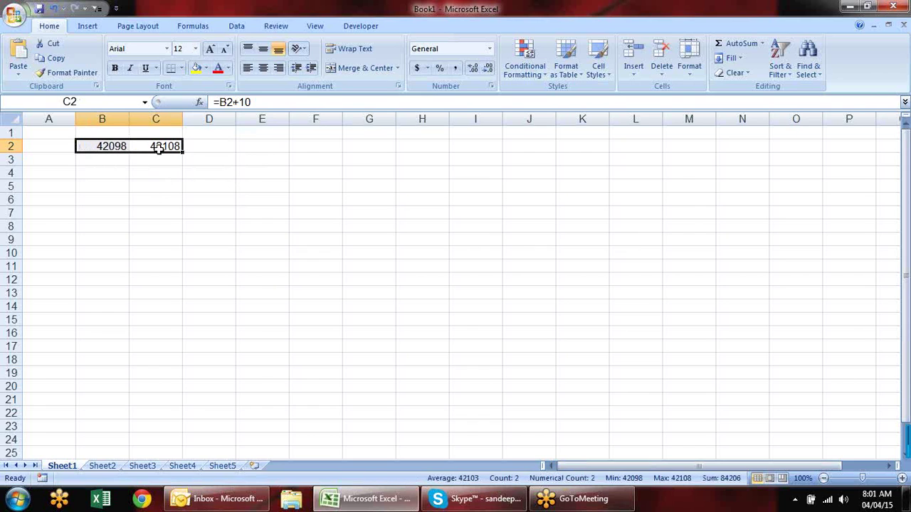
pyautogui.hotkey('ctrl', 'shift', '3')
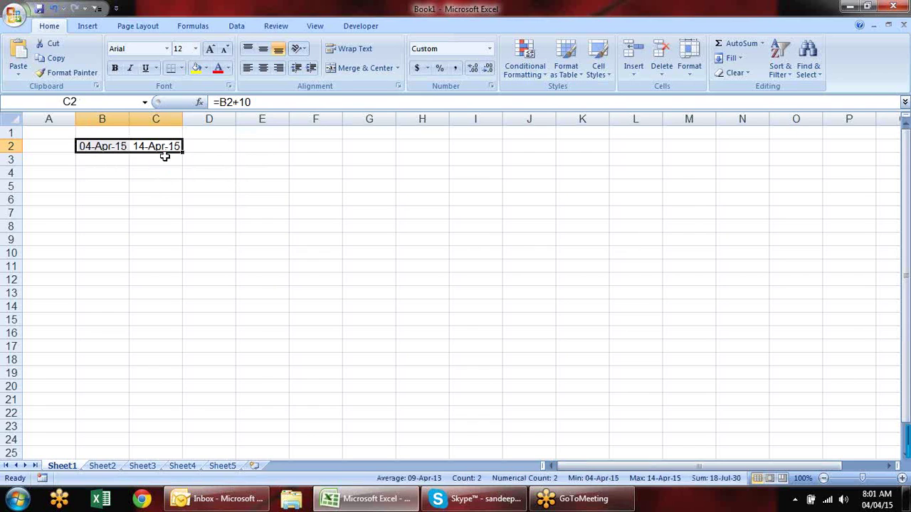
pyautogui.click(224, 177)
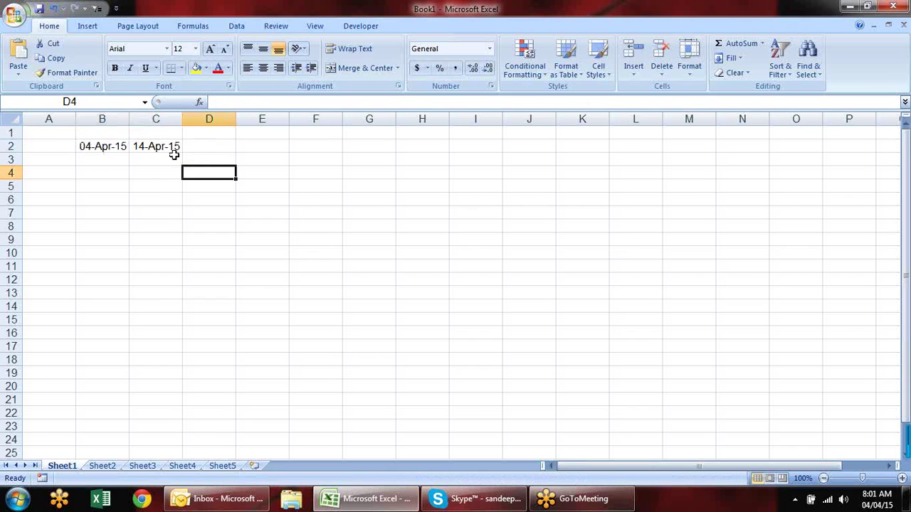
pyautogui.click(174, 154)
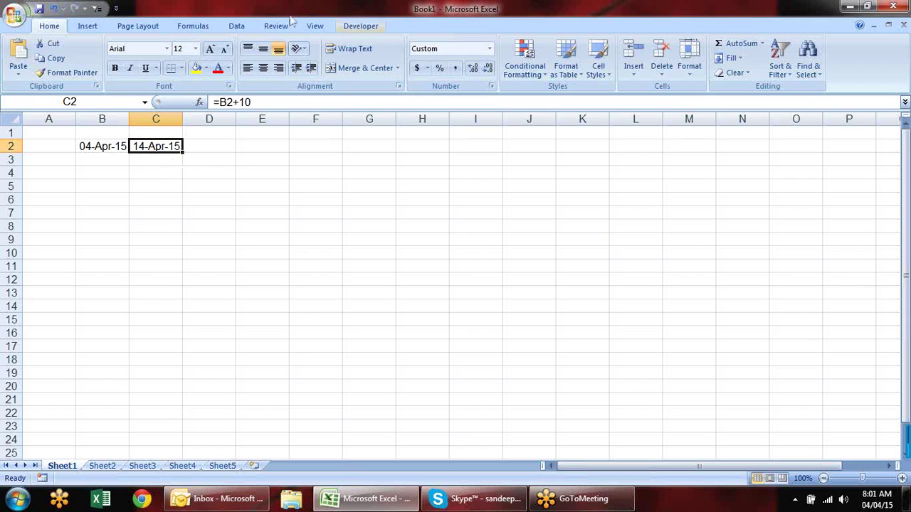
pyautogui.click(82, 27)
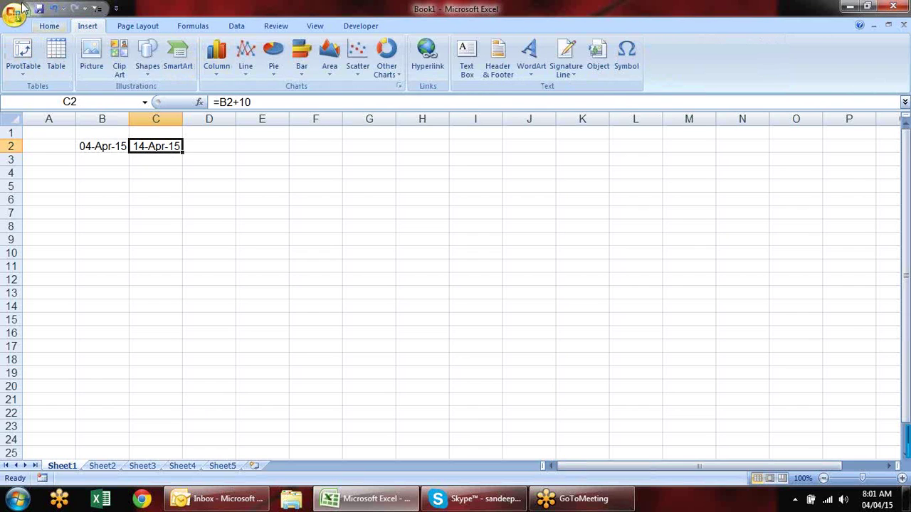
pyautogui.click(45, 27)
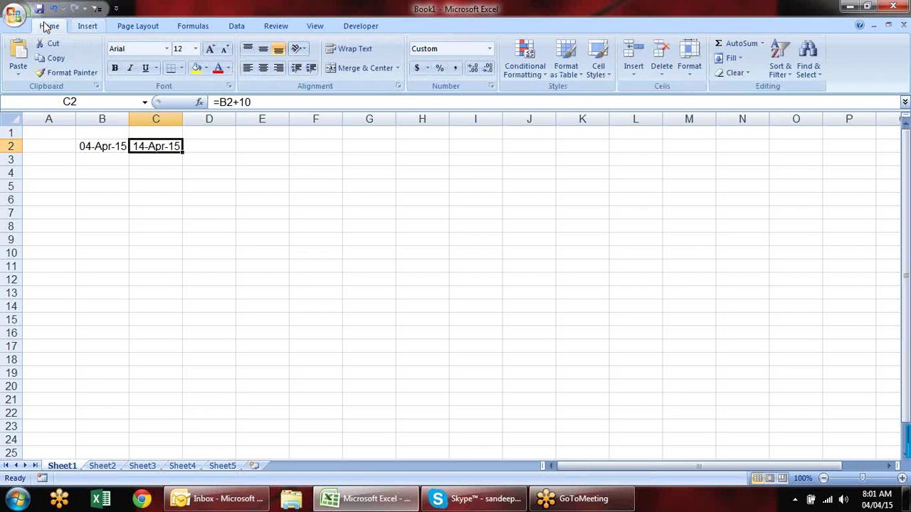
pyautogui.click(492, 86)
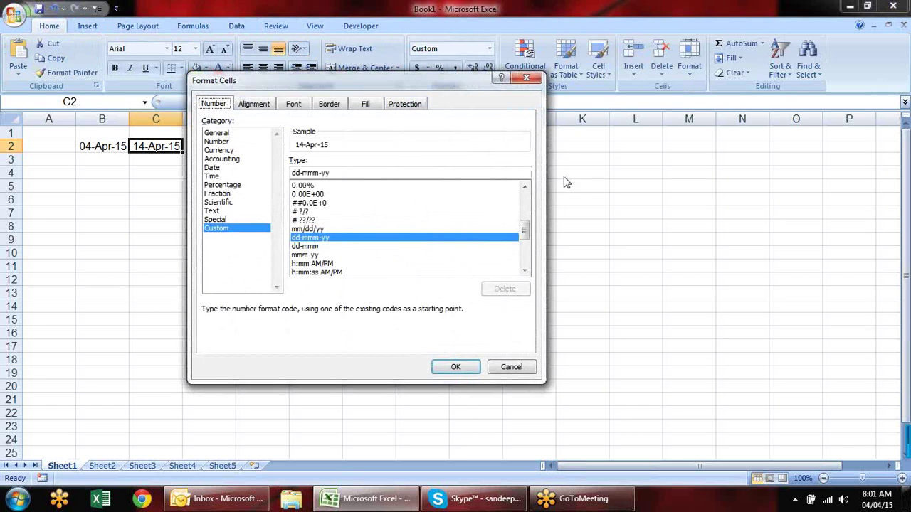
pyautogui.click(221, 178)
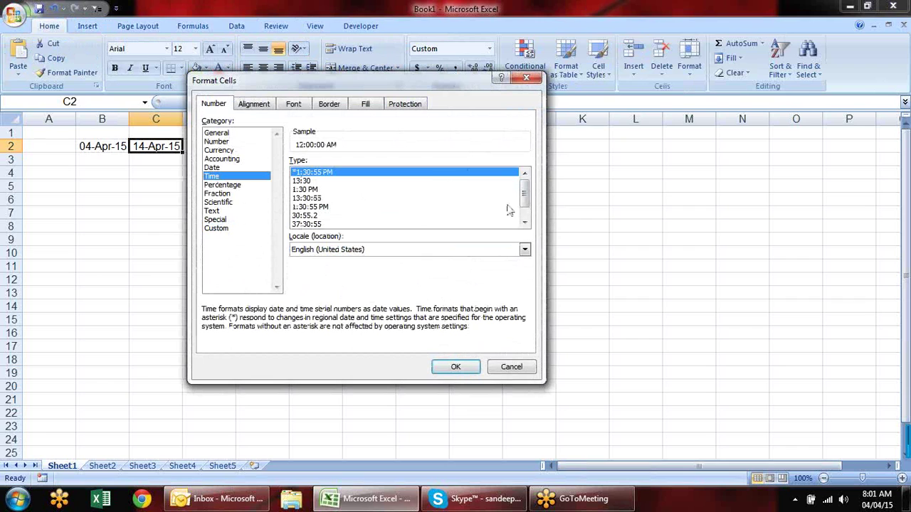
pyautogui.click(524, 222)
pyautogui.click(524, 223)
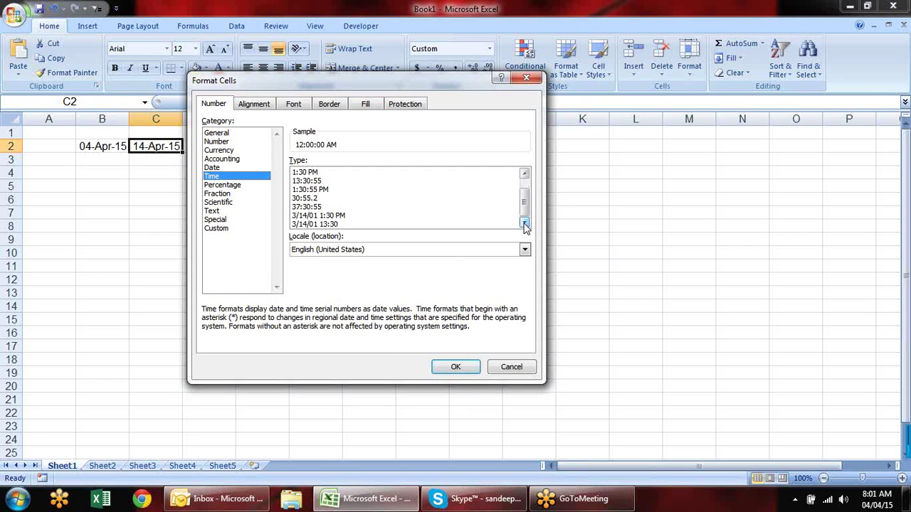
pyautogui.click(524, 173)
pyautogui.click(525, 173)
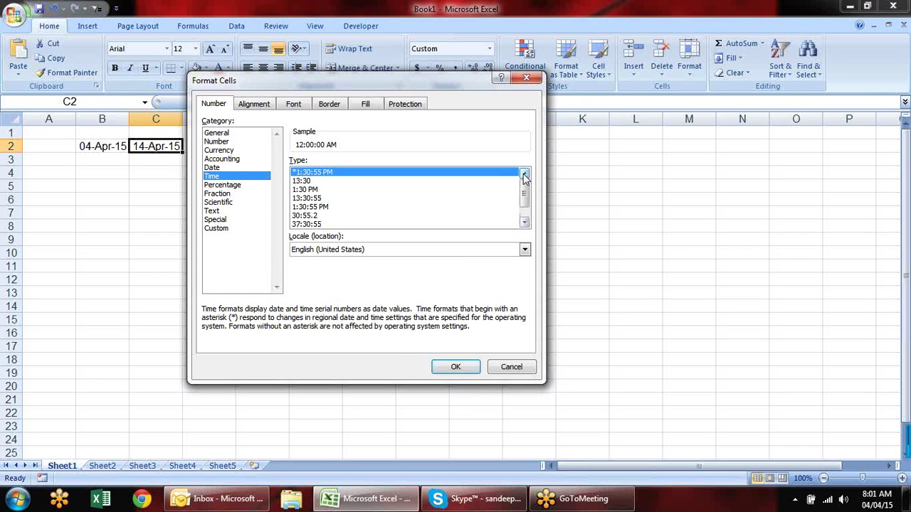
pyautogui.click(526, 77)
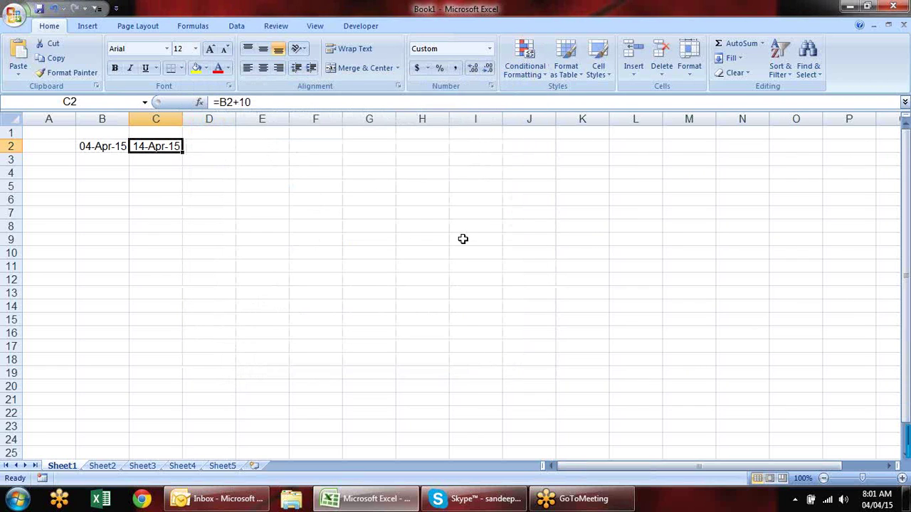
# - Browse the Date & Time function list on the Formulas ribbon, then close it
pyautogui.click(196, 27)
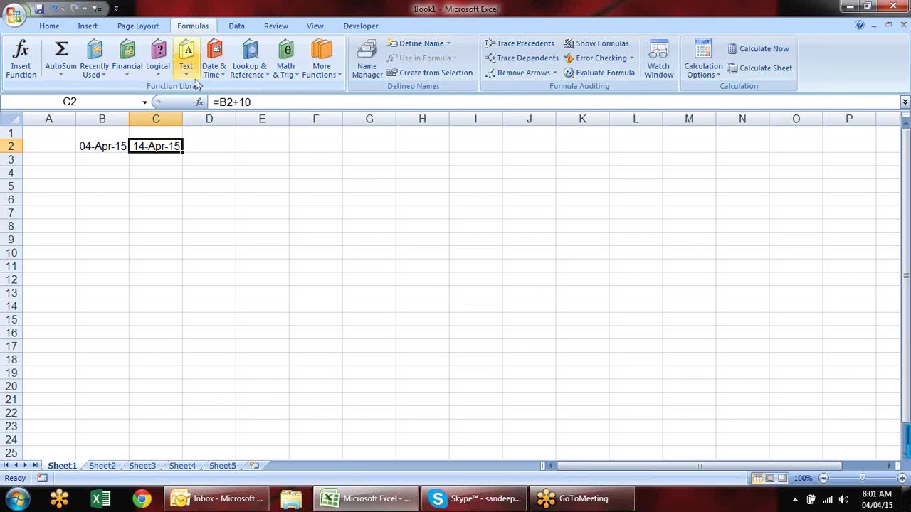
pyautogui.click(214, 70)
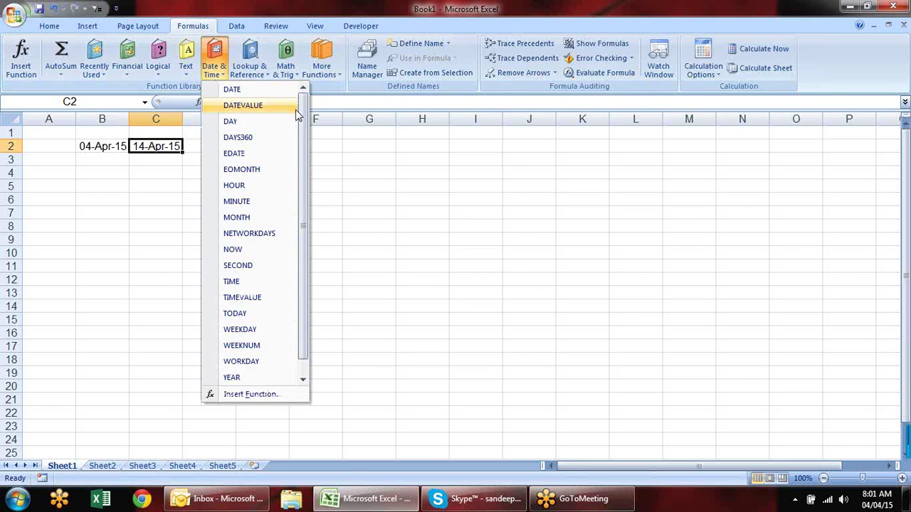
pyautogui.moveTo(298, 115); pyautogui.dragTo(307, 200)
pyautogui.click(386, 161)
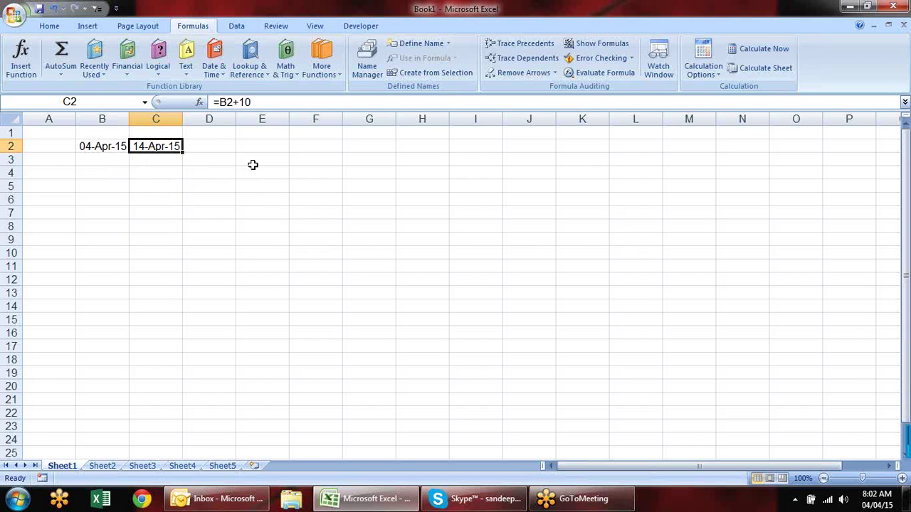
# - Inspect C2's =B2+10 formula in edit mode without changing it
pyautogui.click(194, 154)
pyautogui.click(123, 158)
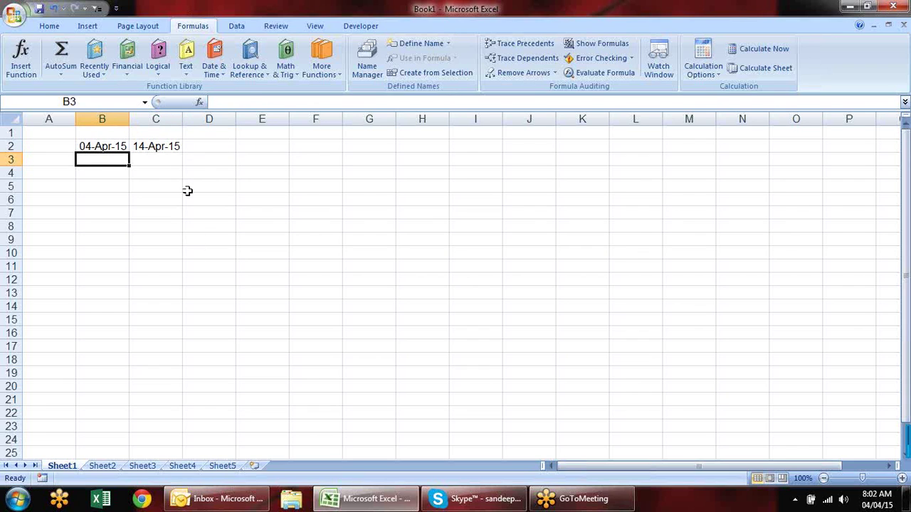
pyautogui.click(169, 152)
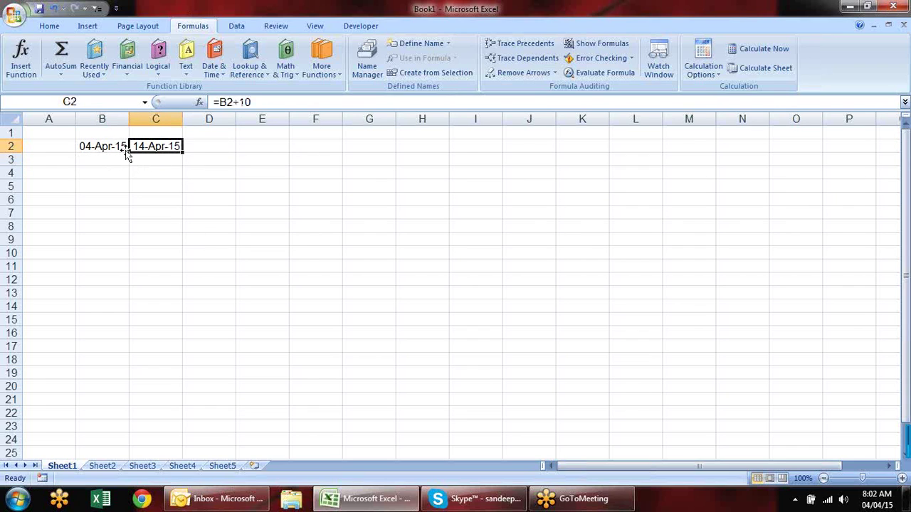
pyautogui.doubleClick(161, 143)
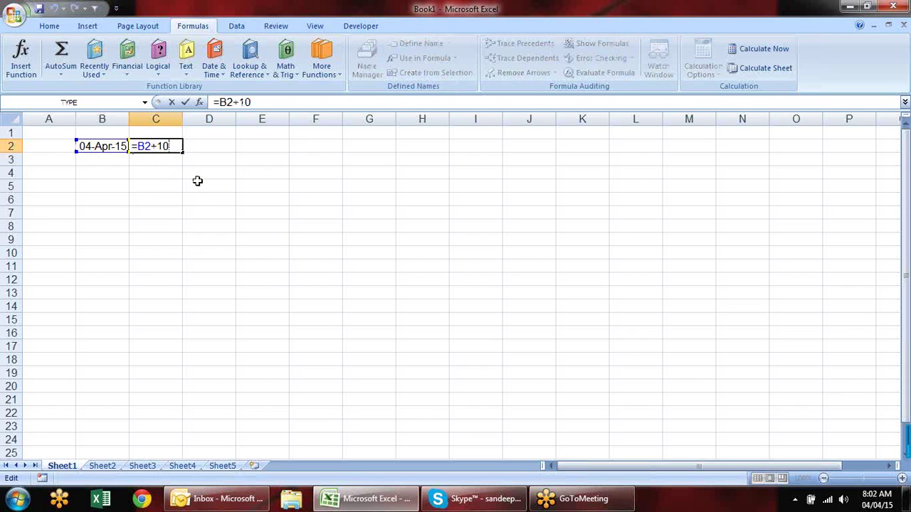
pyautogui.click(226, 171)
pyautogui.click(162, 150)
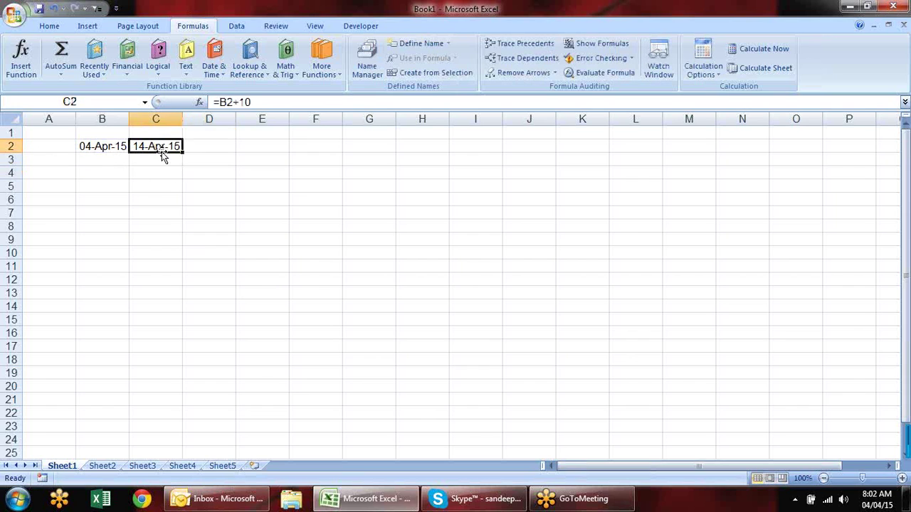
pyautogui.doubleClick(175, 147)
pyautogui.press('Escape')
# - Insert the current time 8:02:00 AM in D2 and show it as the decimal 0.334722
pyautogui.click(218, 148)
pyautogui.hotkey('ctrl', ';')
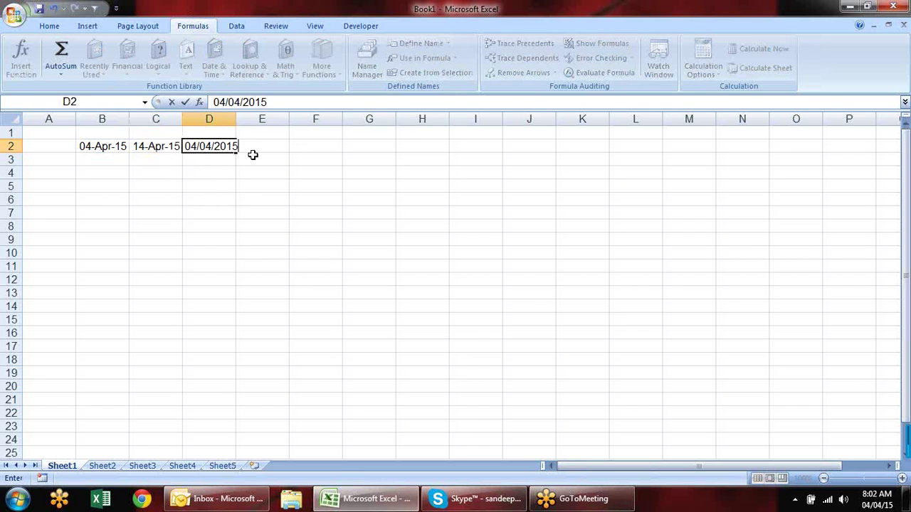
pyautogui.press('Escape')
pyautogui.hotkey('ctrl', 'shift', ';')
pyautogui.press('Return')
pyautogui.press('Up')
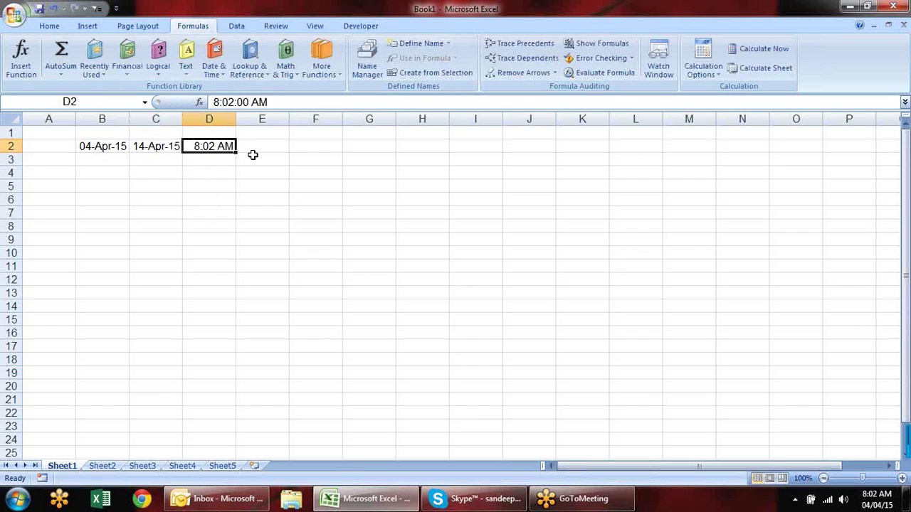
pyautogui.hotkey('ctrl', 'shift', '`')
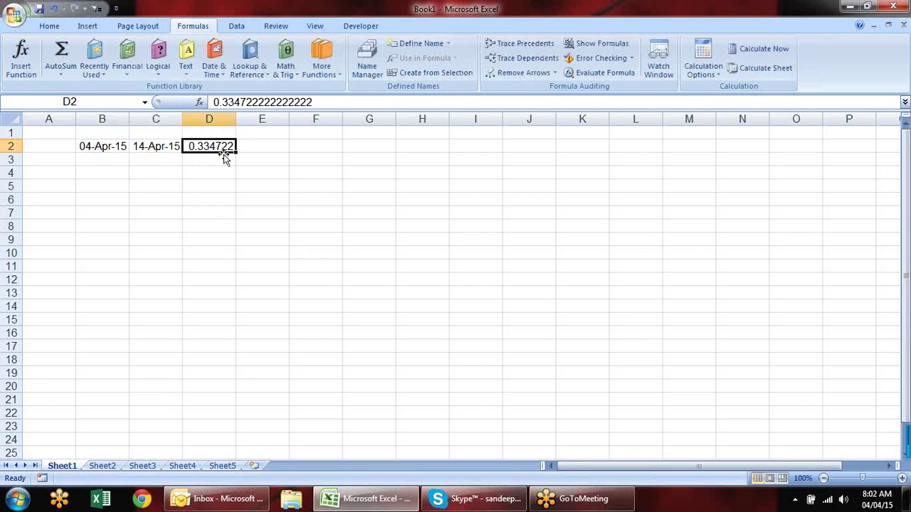
pyautogui.click(268, 142)
# - Enter =D2+1 in E2 to add one day to D2's time
pyautogui.write('=')
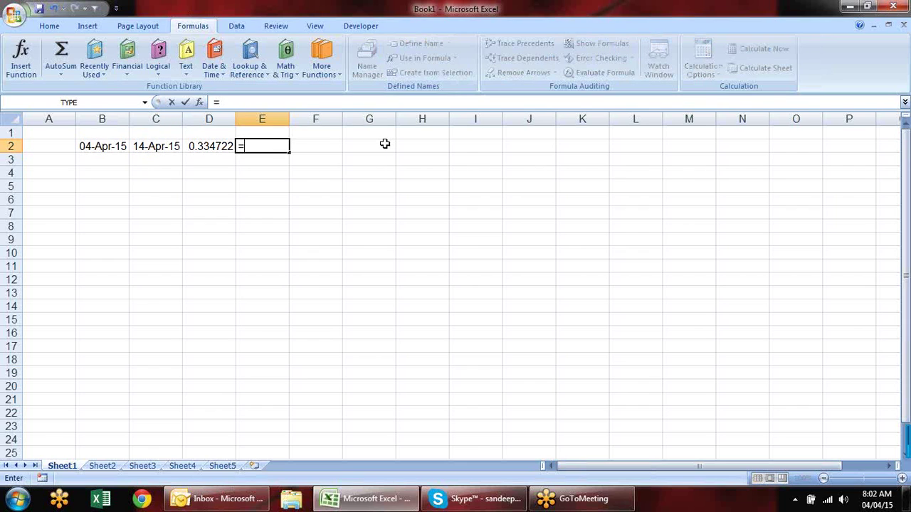
pyautogui.press('Left')
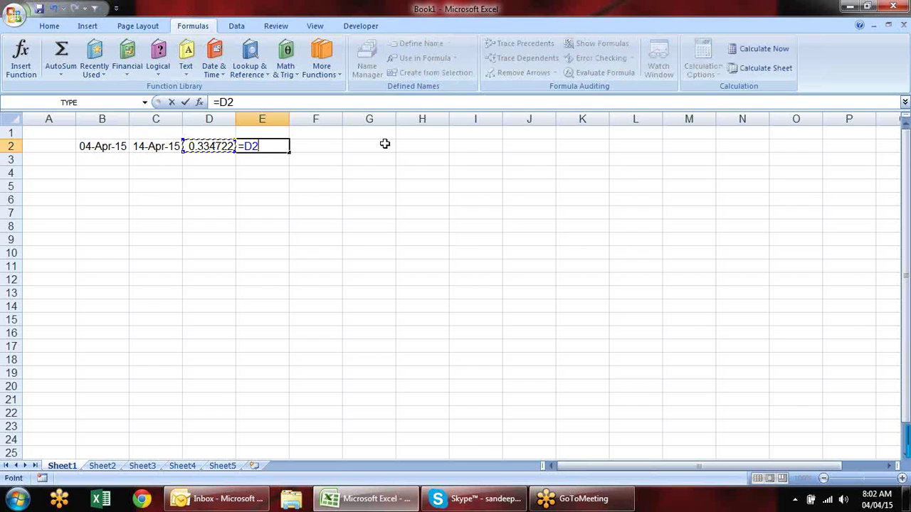
pyautogui.write('+1')
pyautogui.press('Return')
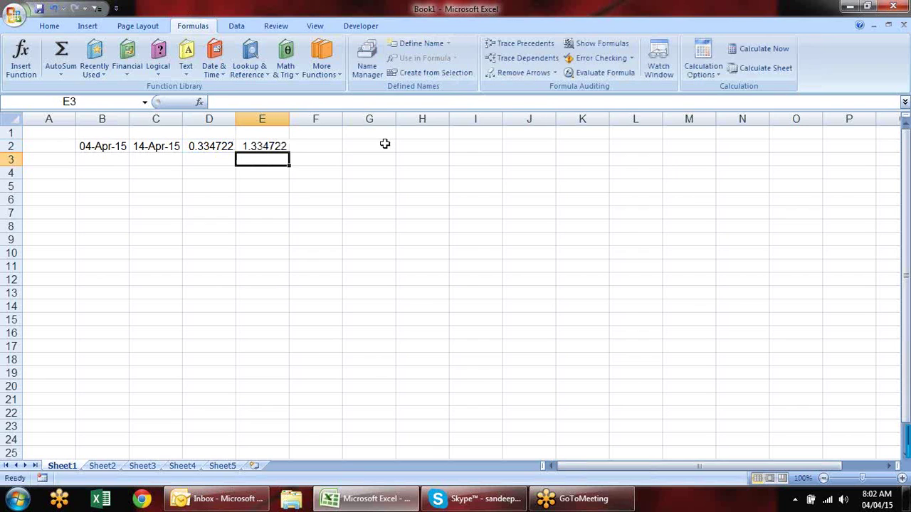
# - Format D2 and E2 as time, then return D2 to number format showing 0.33
pyautogui.click(217, 149)
pyautogui.hotkey('ctrl', 'shift', '3')
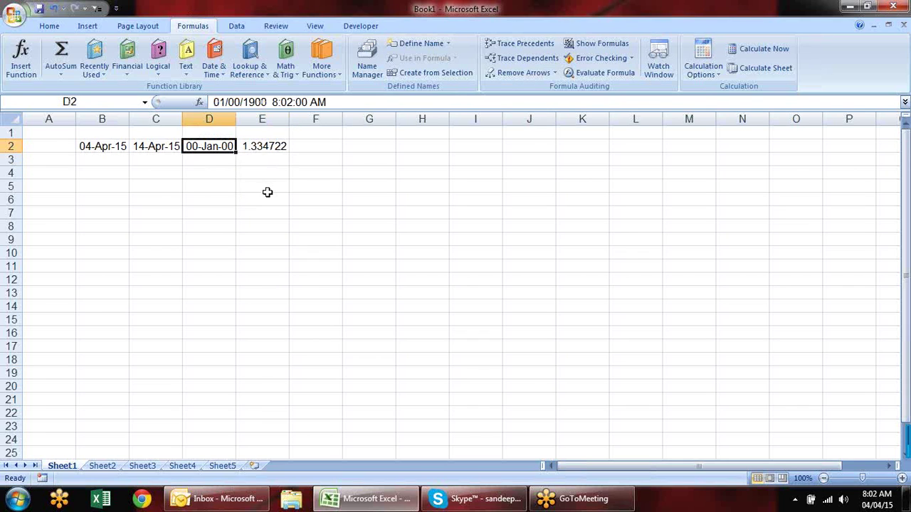
pyautogui.hotkey('ctrl', 'shift', '2')
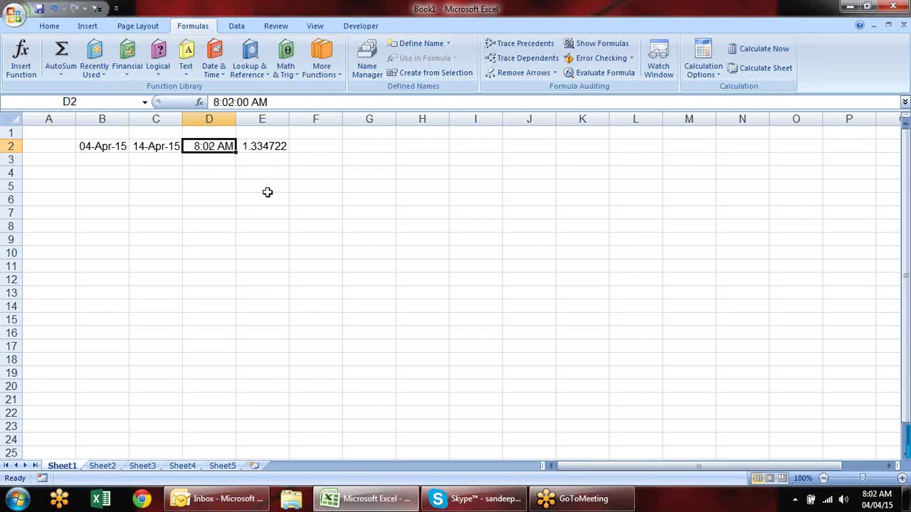
pyautogui.press('Right')
pyautogui.hotkey('ctrl', 'shift', '2')
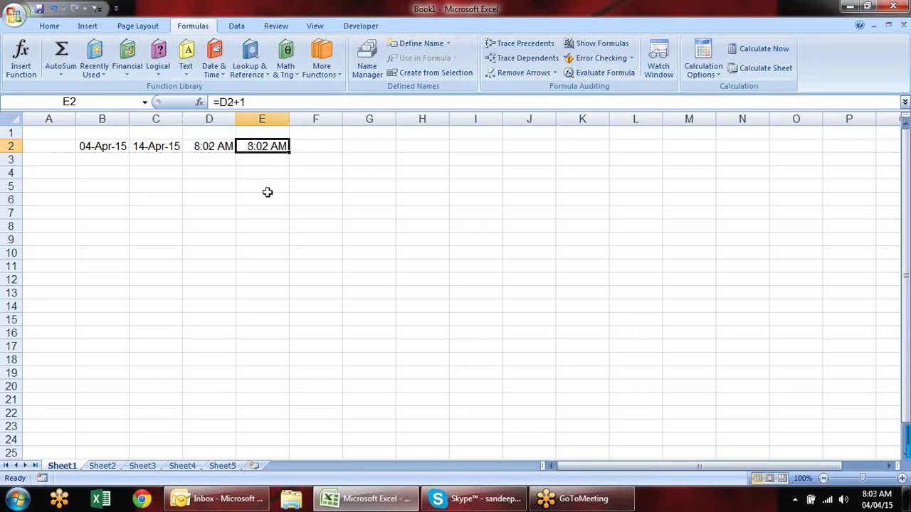
pyautogui.press('F2')
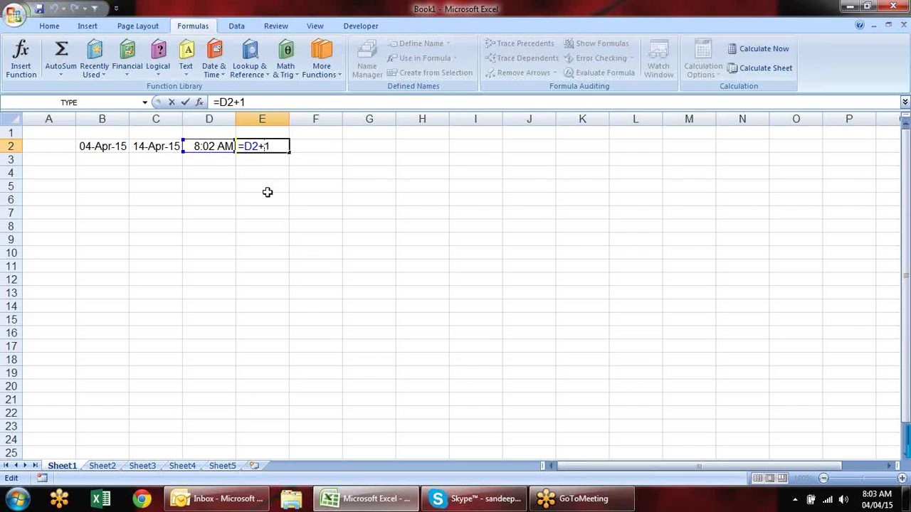
pyautogui.press('Escape')
pyautogui.press('Left')
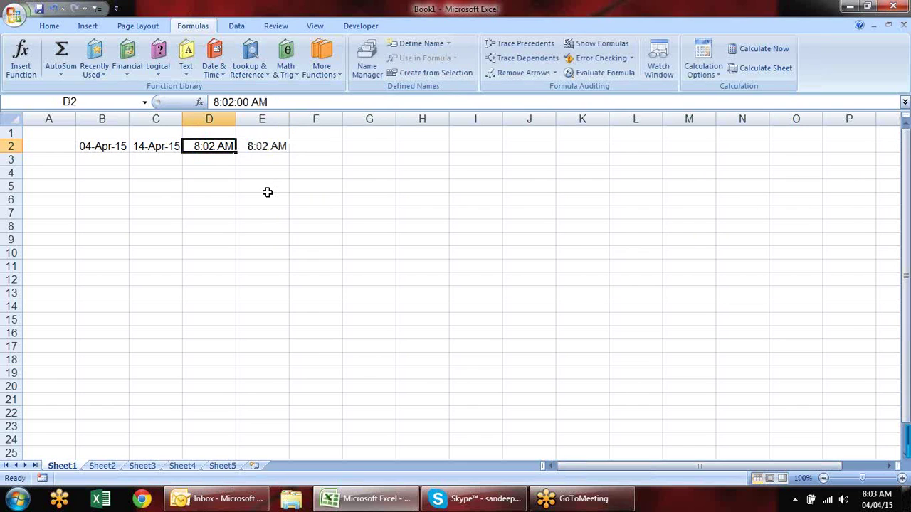
pyautogui.hotkey('ctrl', 'shift', '1')
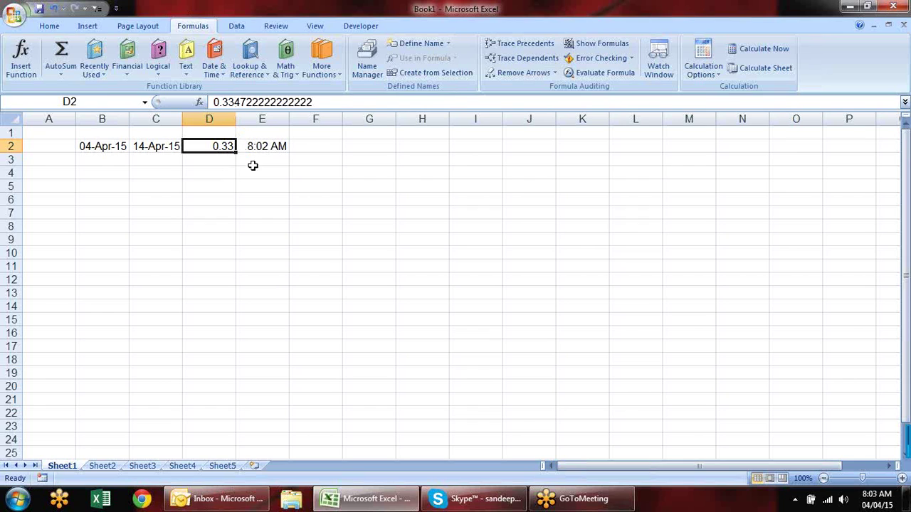
pyautogui.click(270, 148)
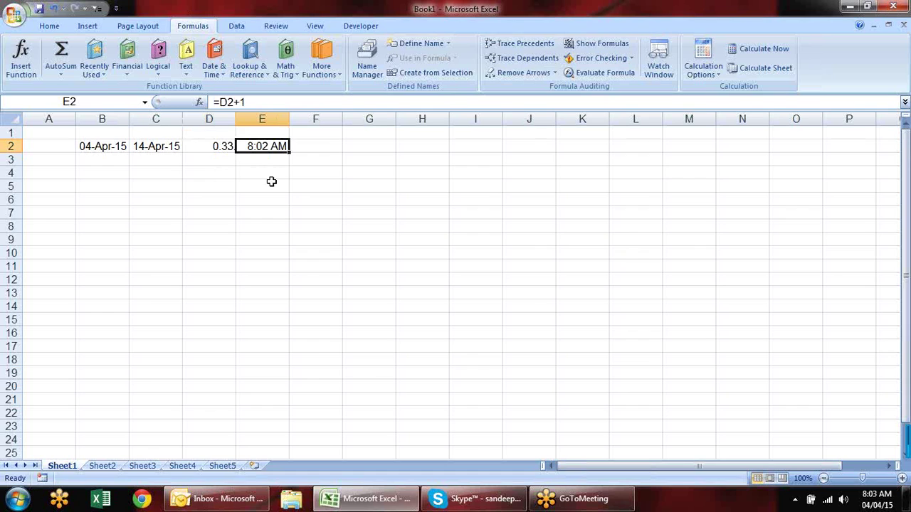
pyautogui.press('F2')
pyautogui.press('Left')
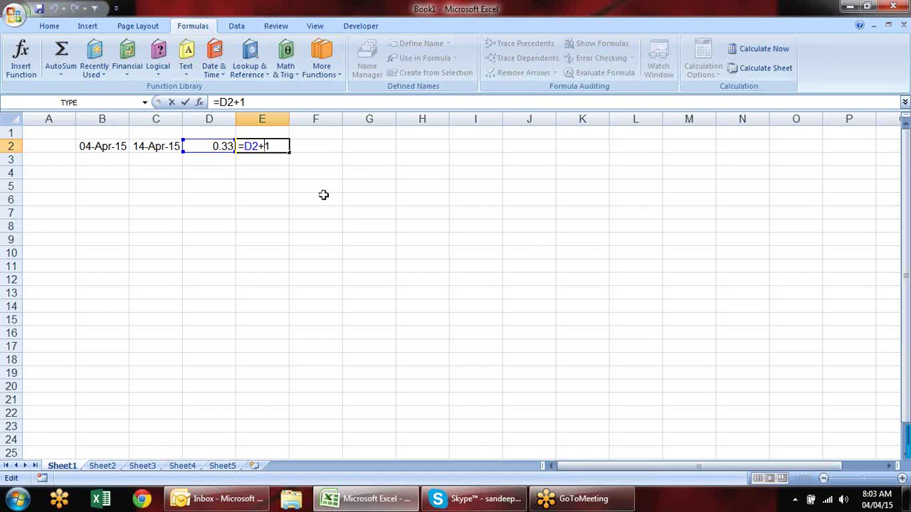
# - Change E2 to =D2+(1/24) to add one hour, and format D2 as time
pyautogui.write('(1/24')
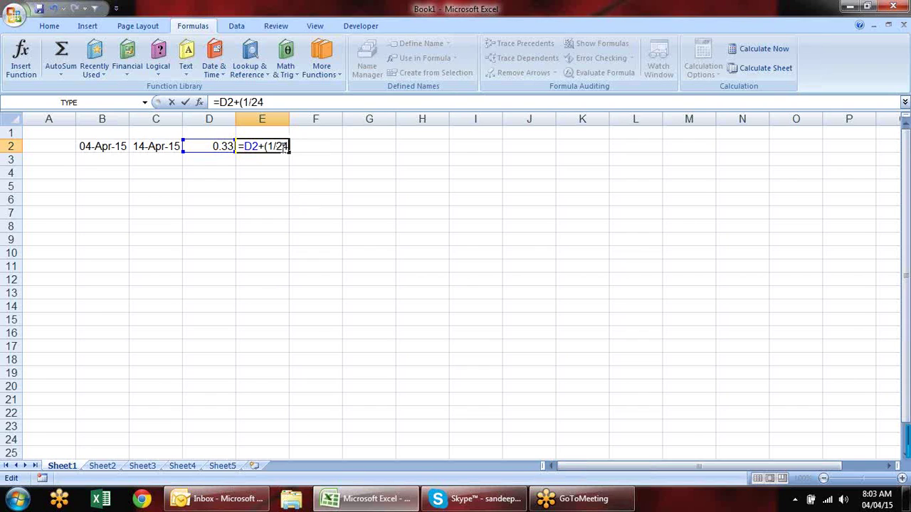
pyautogui.write(')')
pyautogui.press('Return')
pyautogui.click(282, 146)
pyautogui.click(217, 150)
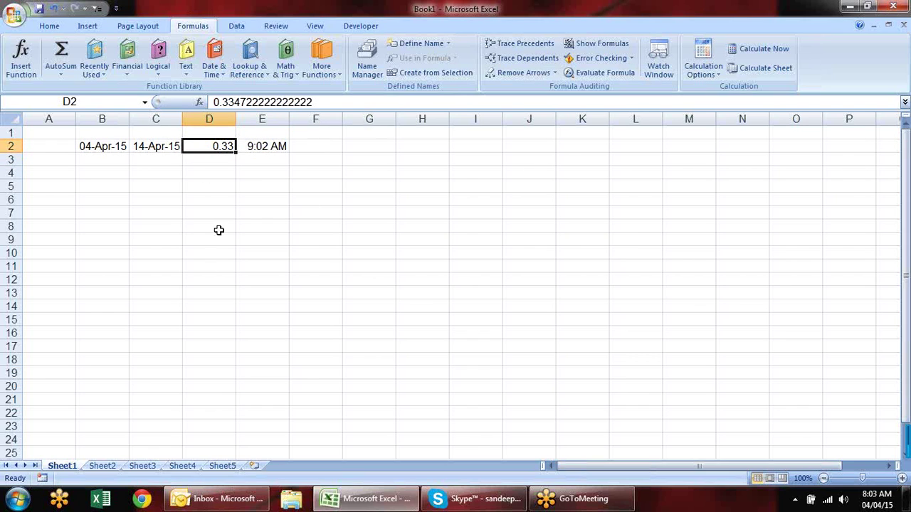
pyautogui.hotkey('ctrl', 'shift', '2')
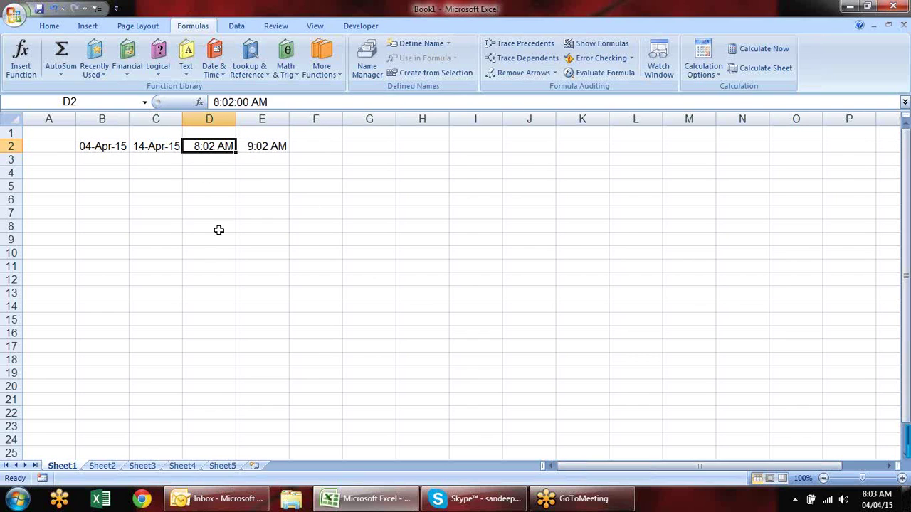
# - Edit E2 to =D2+(1/(24*60)), adding one minute so it shows 8:03 AM
pyautogui.click(284, 146)
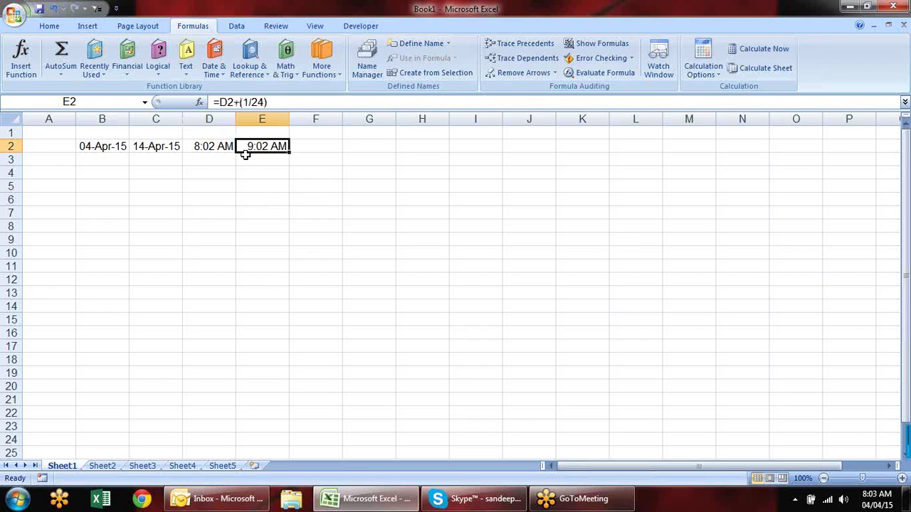
pyautogui.click(265, 102)
pyautogui.write('(')
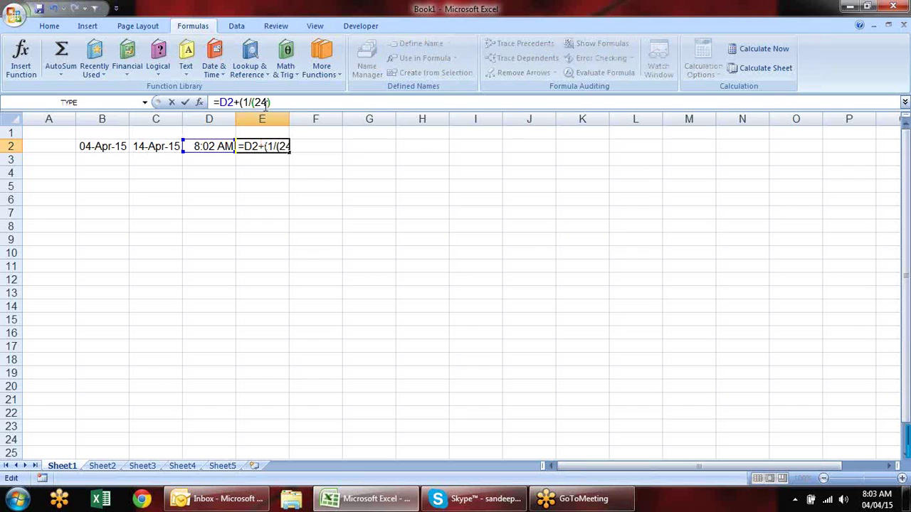
pyautogui.press('End')
pyautogui.write(')')
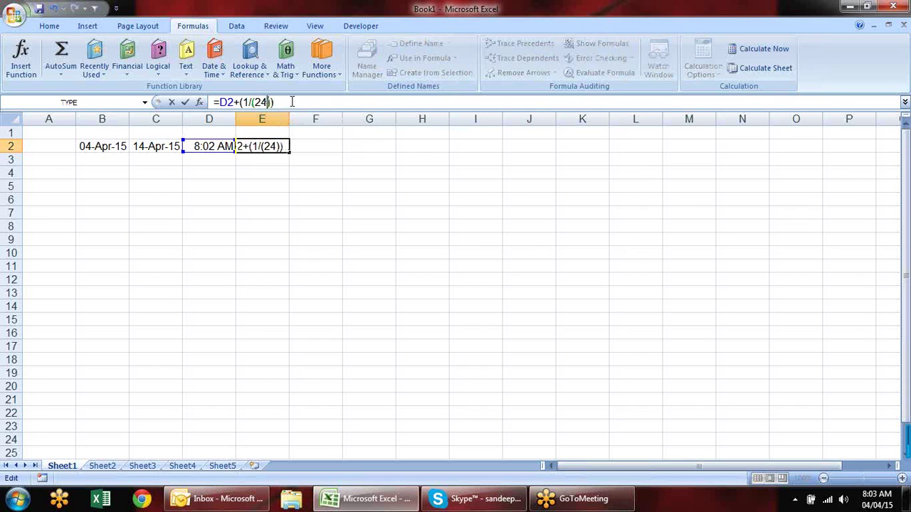
pyautogui.write('*60')
pyautogui.press('Return')
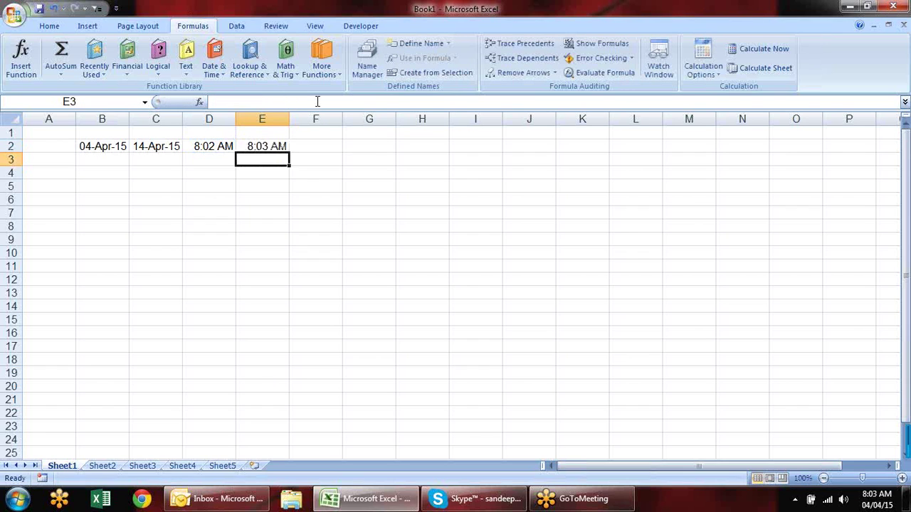
pyautogui.click(278, 145)
pyautogui.click(203, 147)
pyautogui.click(256, 149)
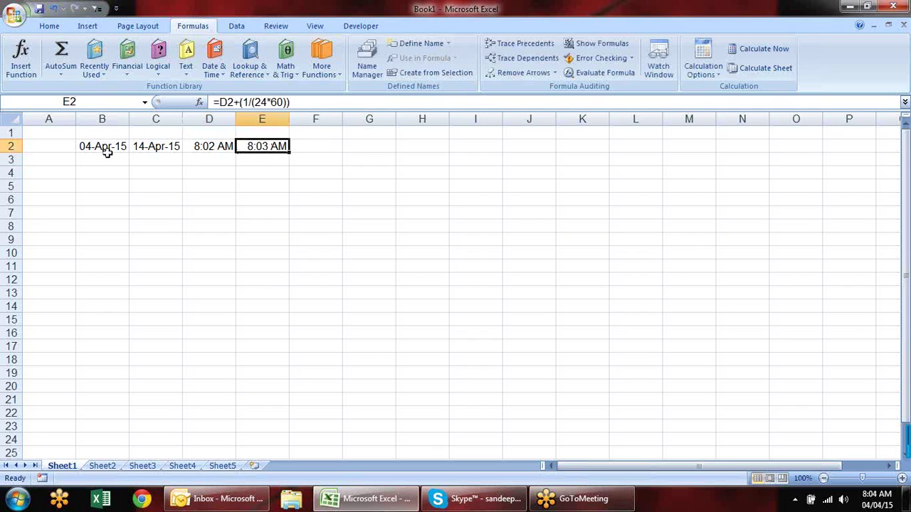
# - Clear row 2 and put today's date in A2, formatted as 04-Apr-15
pyautogui.click(9, 146)
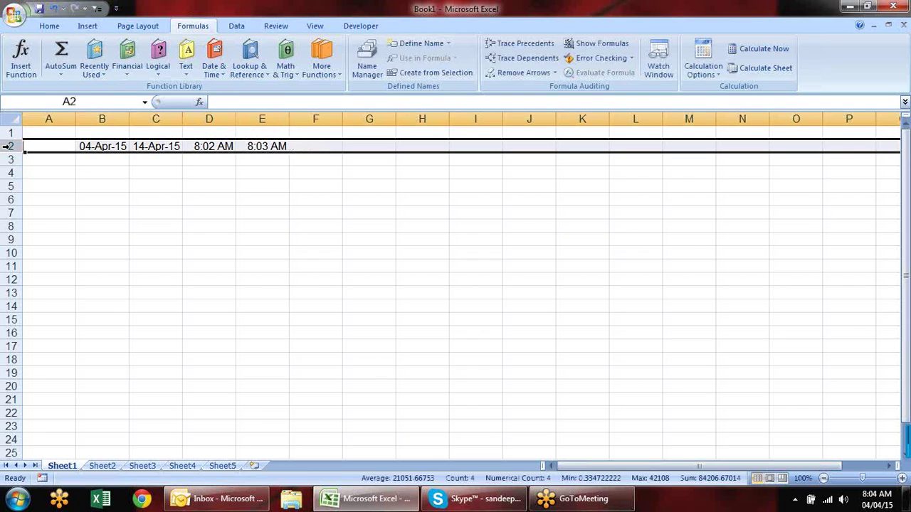
pyautogui.press('Delete')
pyautogui.click(118, 184)
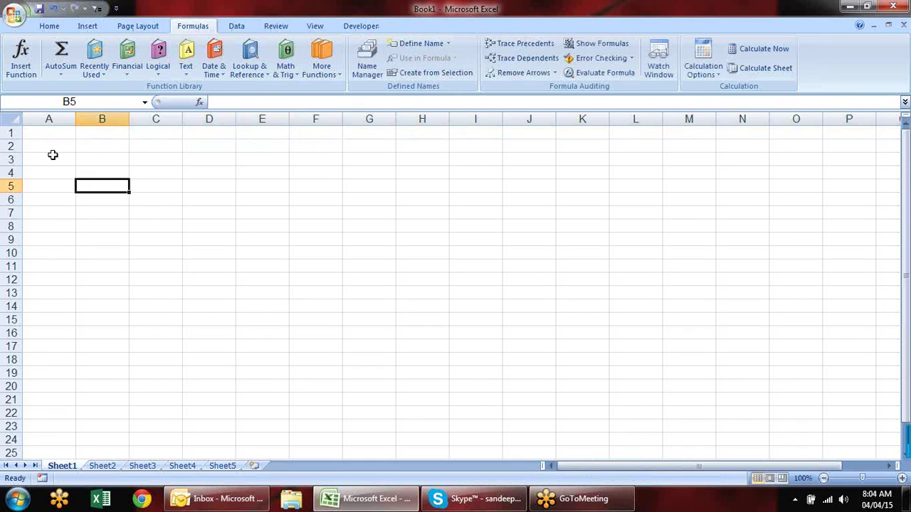
pyautogui.click(54, 151)
pyautogui.hotkey('ctrl', ';')
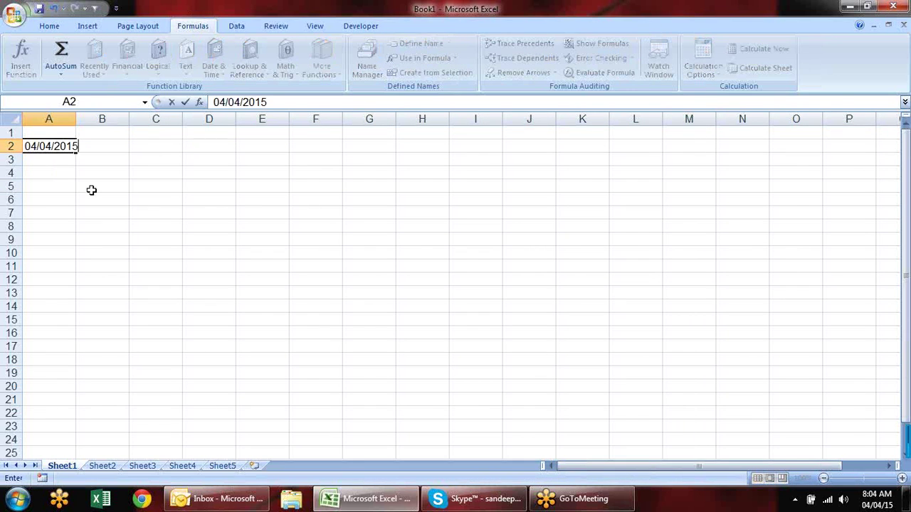
pyautogui.press('Return')
pyautogui.press('Up')
pyautogui.hotkey('ctrl', 'shift', '#')
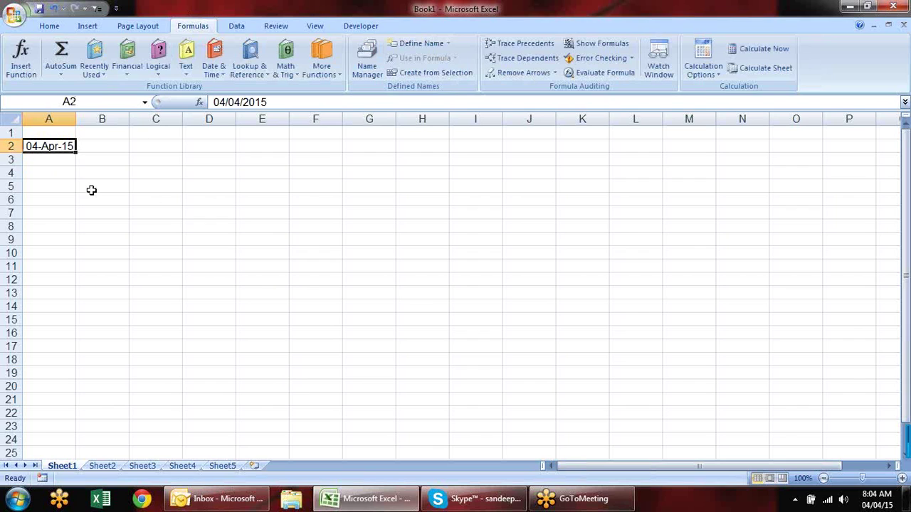
# - Type the headings day, month and year into B1:D1
pyautogui.press('Up')
pyautogui.press('Right')
pyautogui.write('day')
pyautogui.press('Tab')
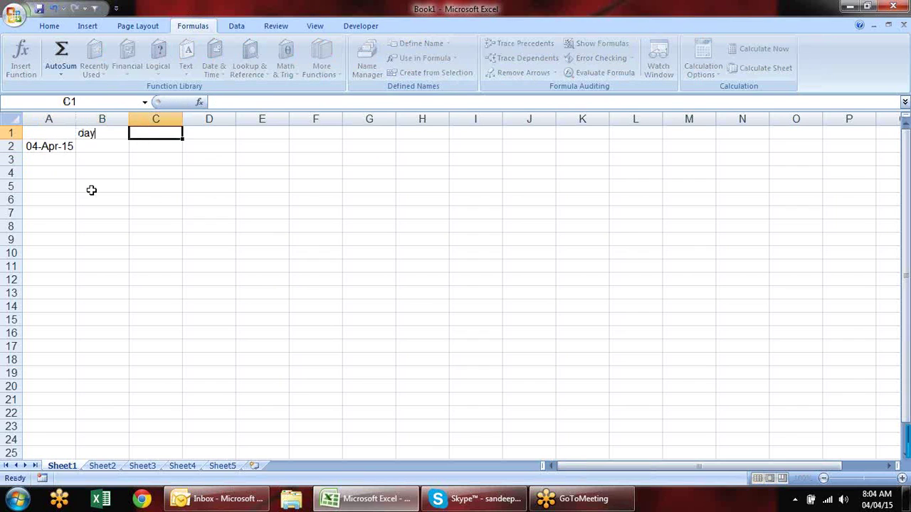
pyautogui.write('month')
pyautogui.press('Tab')
pyautogui.write('year')
pyautogui.press('Return')
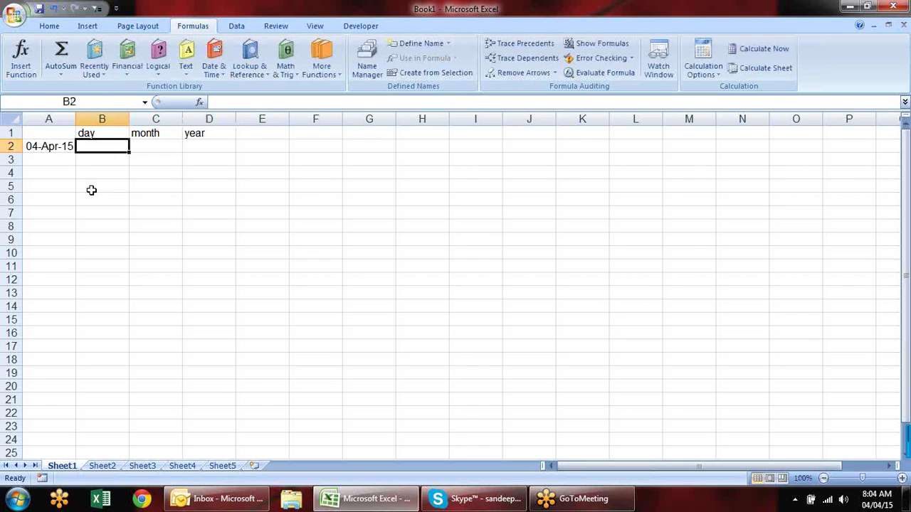
# - Enter =DAY(A2) in B2, giving 4
pyautogui.write('=')
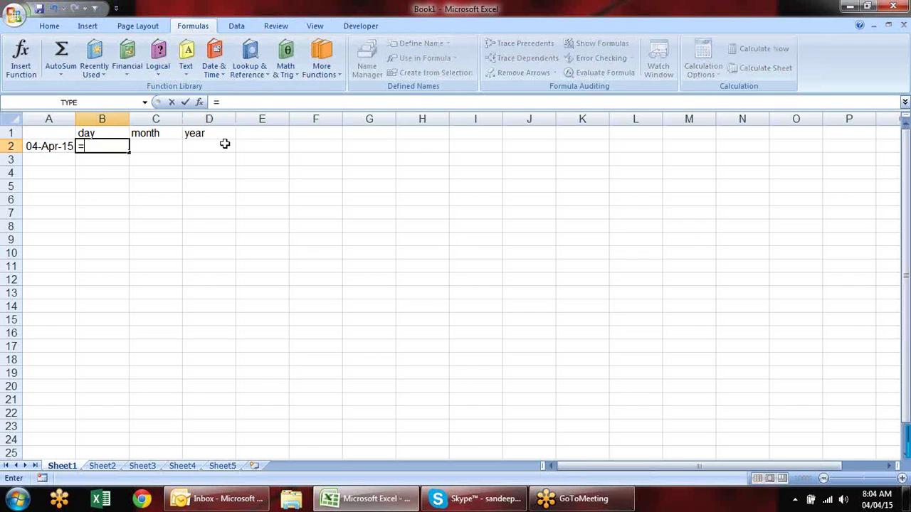
pyautogui.write('days360(')
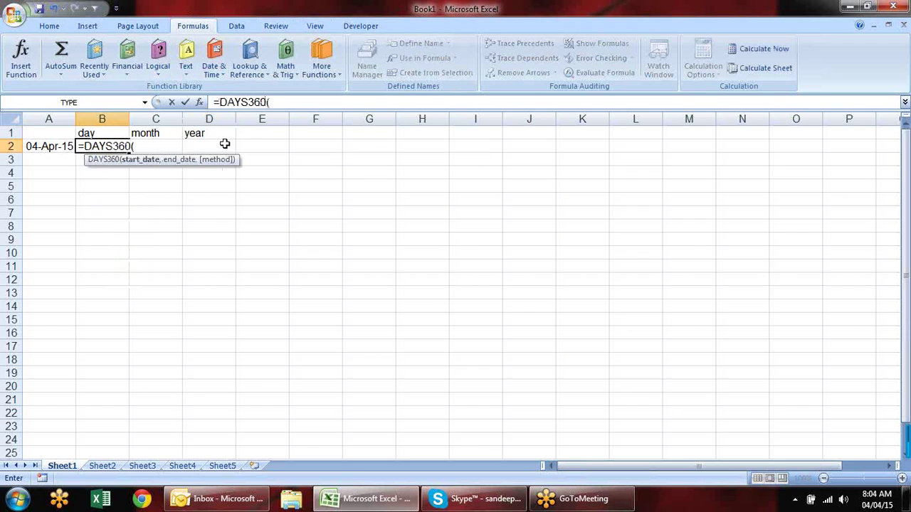
pyautogui.press('BackSpace')
pyautogui.press('BackSpace')
pyautogui.press('BackSpace')
pyautogui.press('BackSpace')
pyautogui.press('BackSpace')
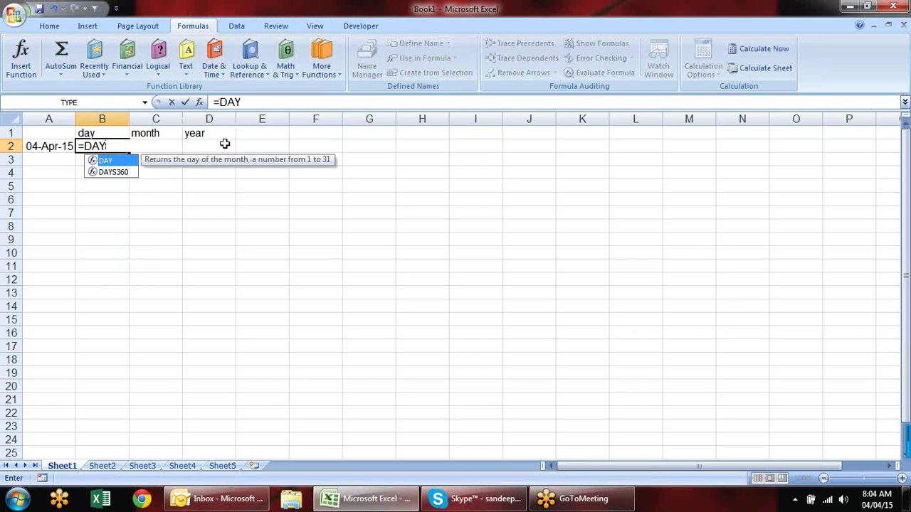
pyautogui.write('(')
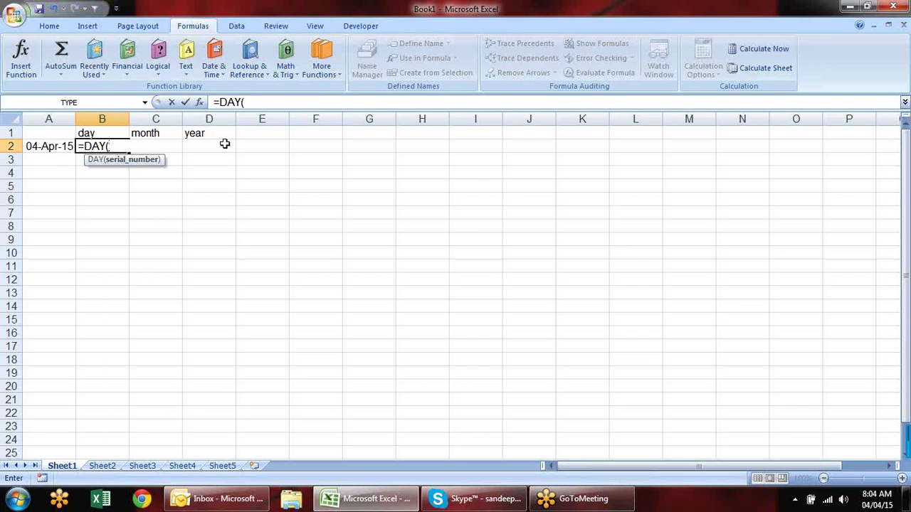
pyautogui.click(37, 146)
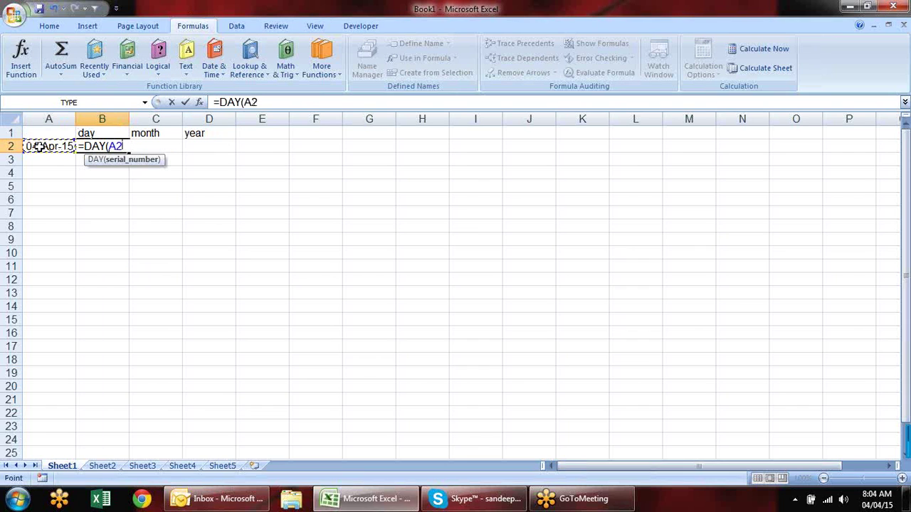
pyautogui.press('Return')
# - Enter =MONTH(A2) in C2, giving 4
pyautogui.press('Up')
pyautogui.press('Right')
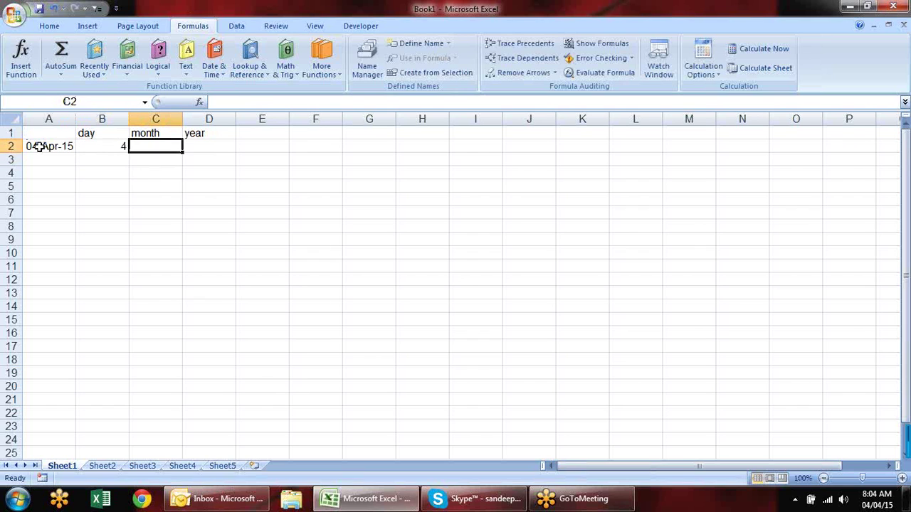
pyautogui.write('=mon')
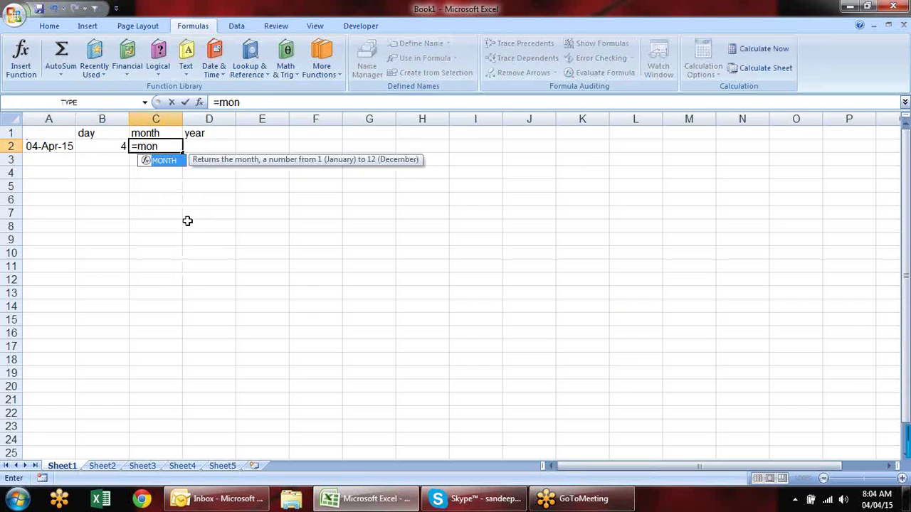
pyautogui.press('Tab')
pyautogui.press('Left')
pyautogui.press('Left')
pyautogui.press('Return')
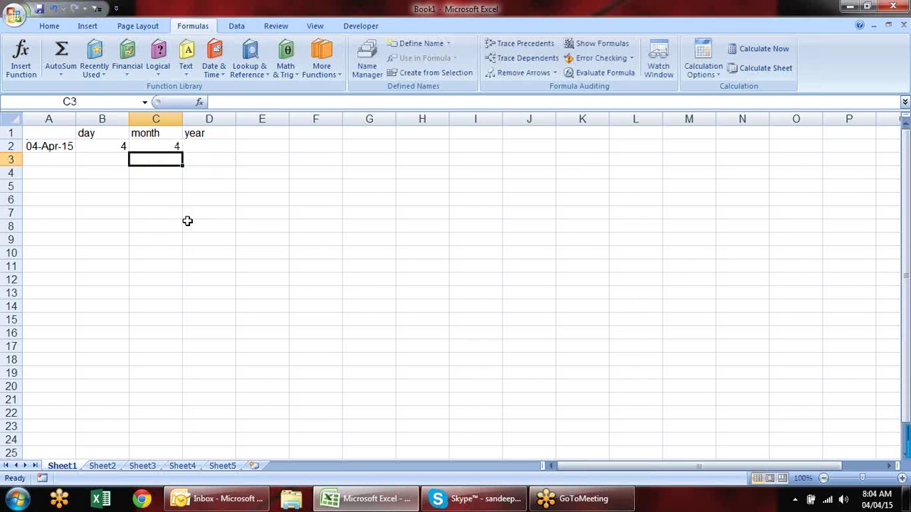
# - Enter =YEAR(A2) in D2, giving 2015
pyautogui.press('Up')
pyautogui.press('Right')
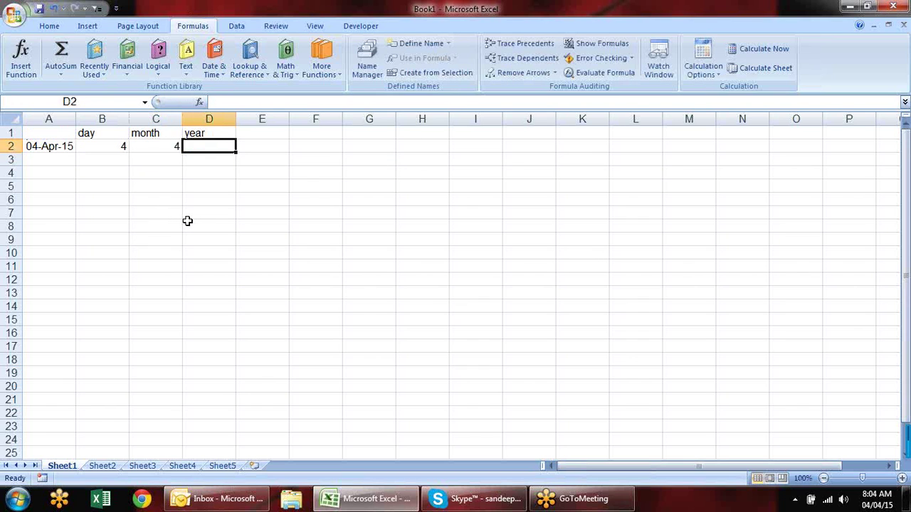
pyautogui.write('=yea')
pyautogui.press('Tab')
pyautogui.press('Left')
pyautogui.press('Left')
pyautogui.press('Left')
pyautogui.press('Return')
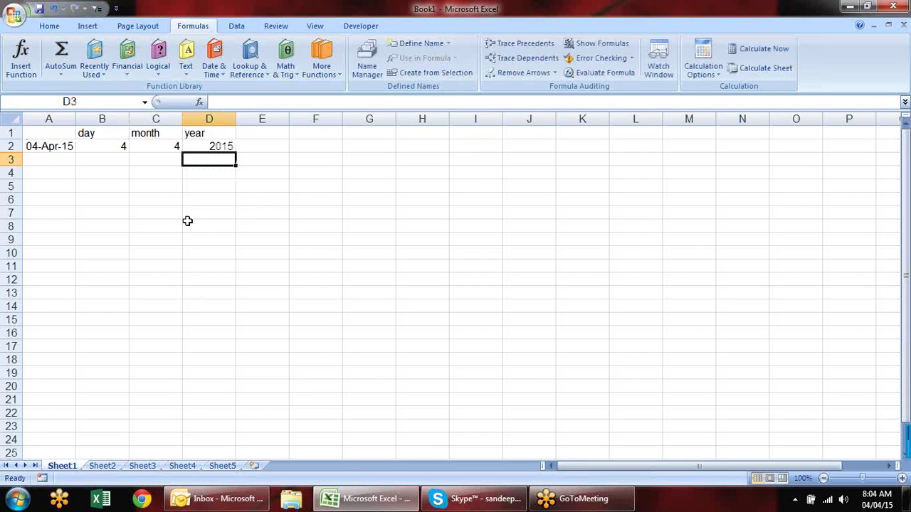
pyautogui.press('Up')
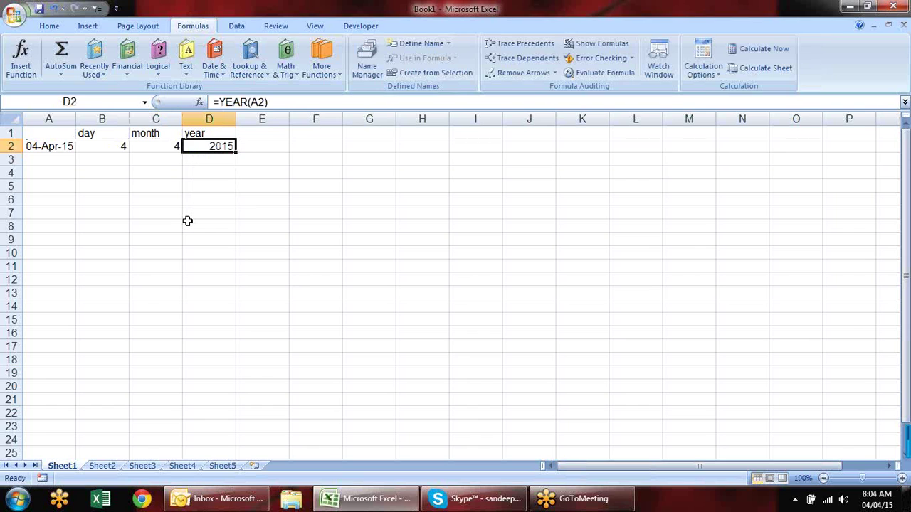
pyautogui.press('Up')
pyautogui.press('Right')
# - Enter the heading 'date' in E1
pyautogui.write('date')
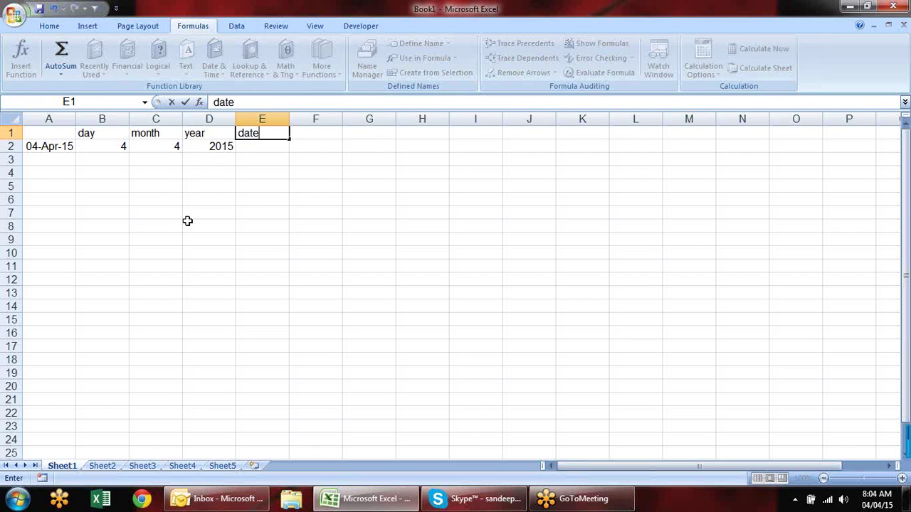
pyautogui.press('Tab')
pyautogui.press('Left')
pyautogui.press('Down')
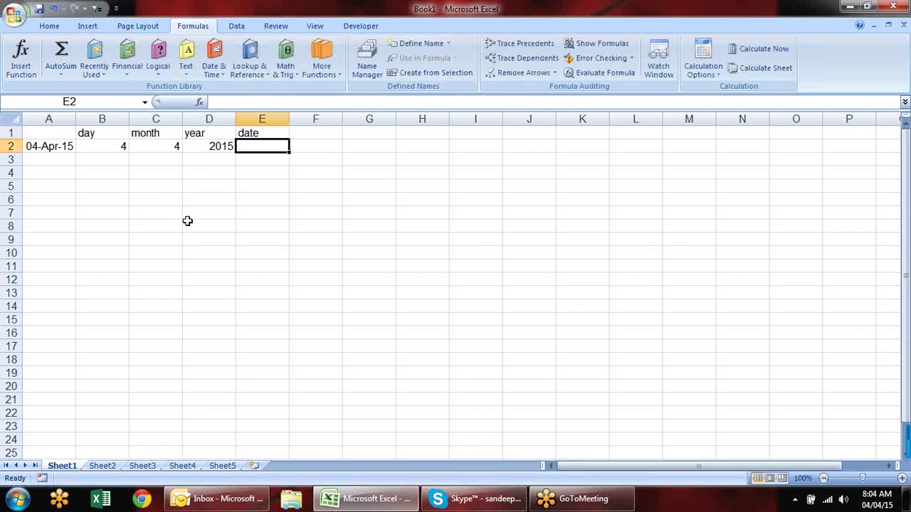
# - Enter =DATE(D2,C2,B2) in E2 using the year, month and day cells
pyautogui.write('=dat')
pyautogui.press('Tab')
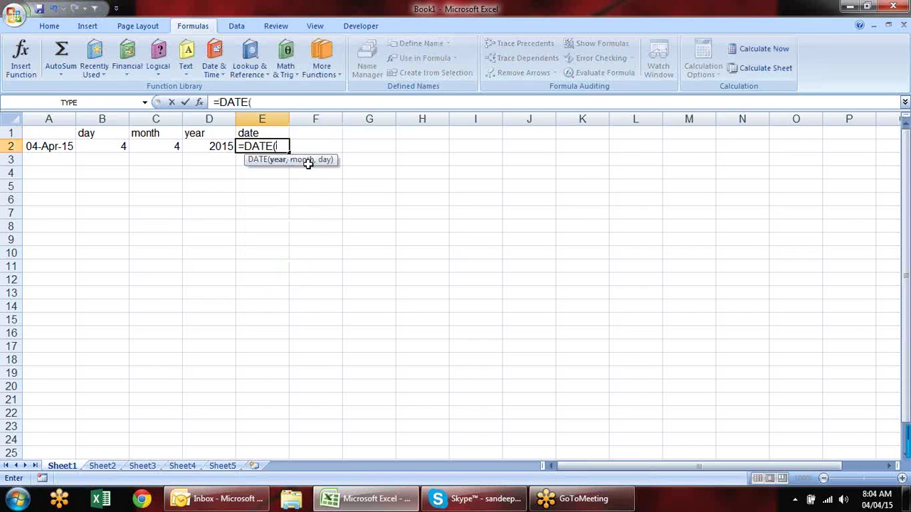
pyautogui.click(208, 152)
pyautogui.write(',')
pyautogui.click(170, 148)
pyautogui.write(',')
pyautogui.click(117, 147)
pyautogui.write(')')
pyautogui.press('BackSpace')
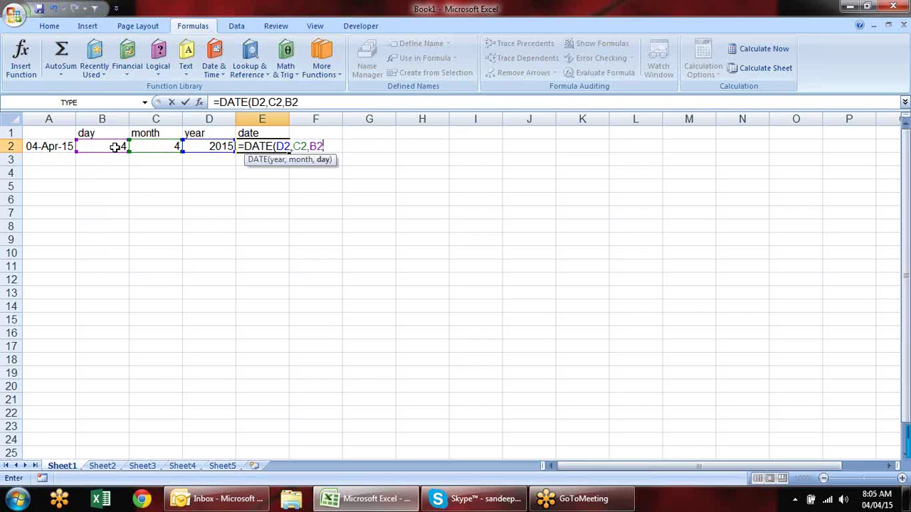
pyautogui.press('Return')
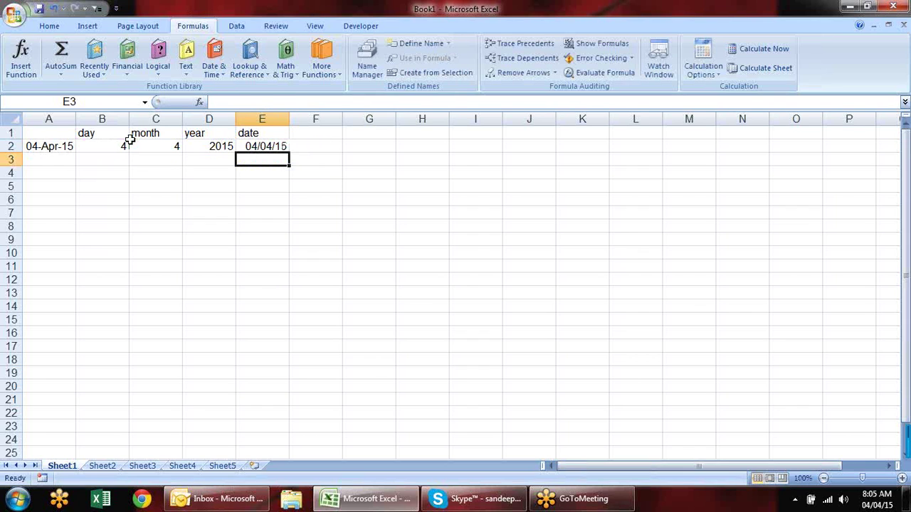
# - Format E2 as the date 04-Apr-15 and widen column E to fit it
pyautogui.click(276, 143)
pyautogui.hotkey('ctrl', 'shift', '3')
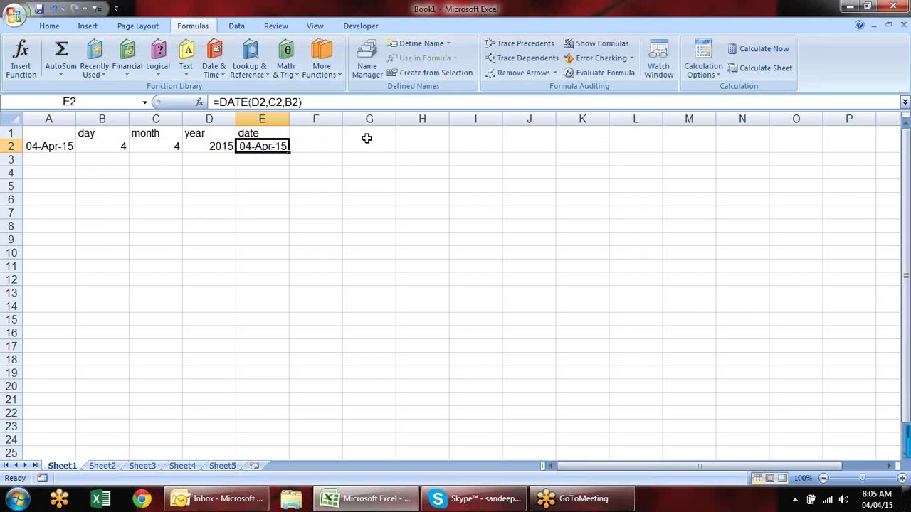
pyautogui.moveTo(288, 122); pyautogui.dragTo(296, 121)
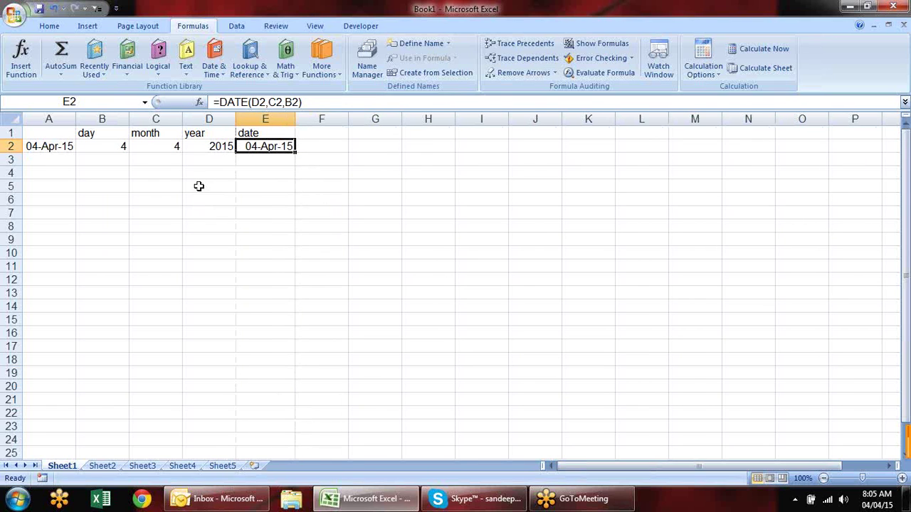
pyautogui.click(307, 146)
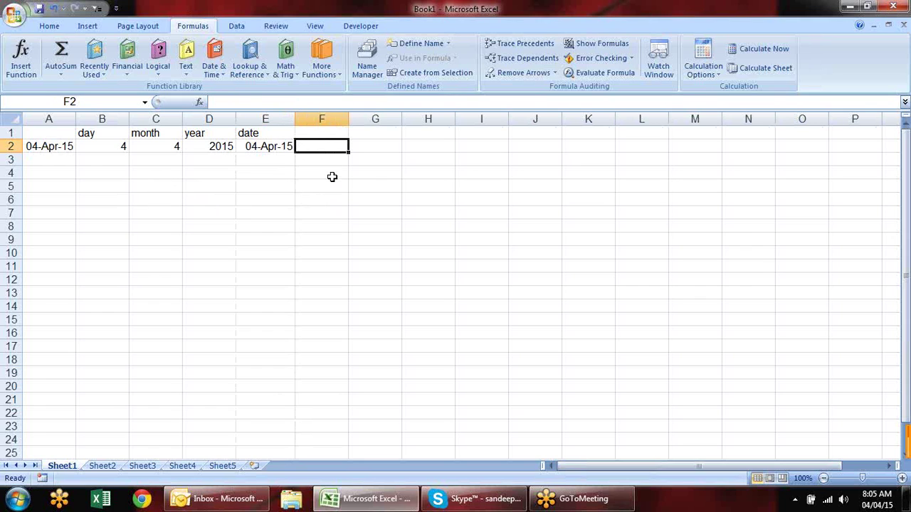
pyautogui.click(108, 143)
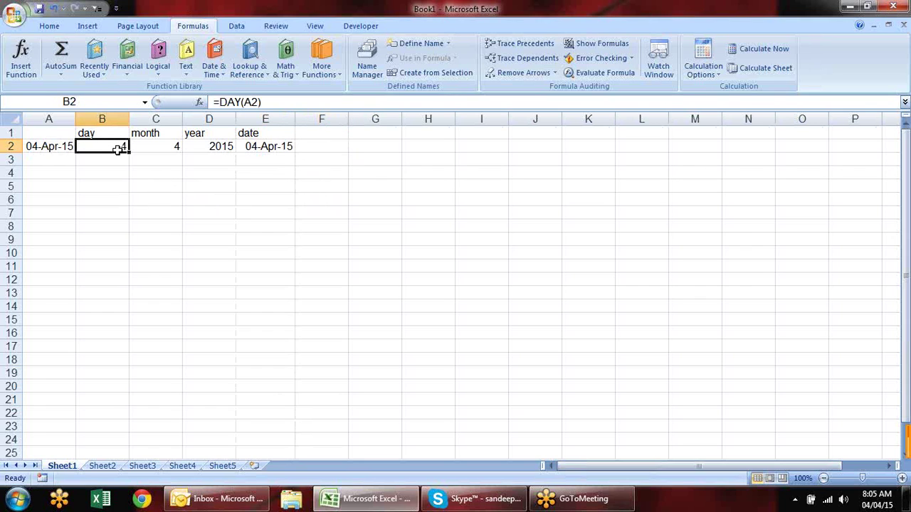
# - Enter 5 days in B3 and =E2+B3 in E3, giving 09-Apr-15
pyautogui.press('Return')
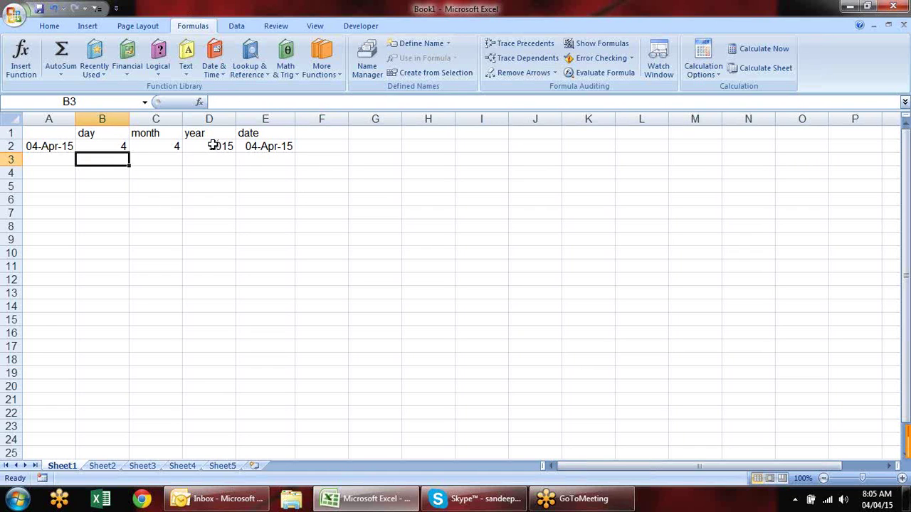
pyautogui.write('5')
pyautogui.press('Tab')
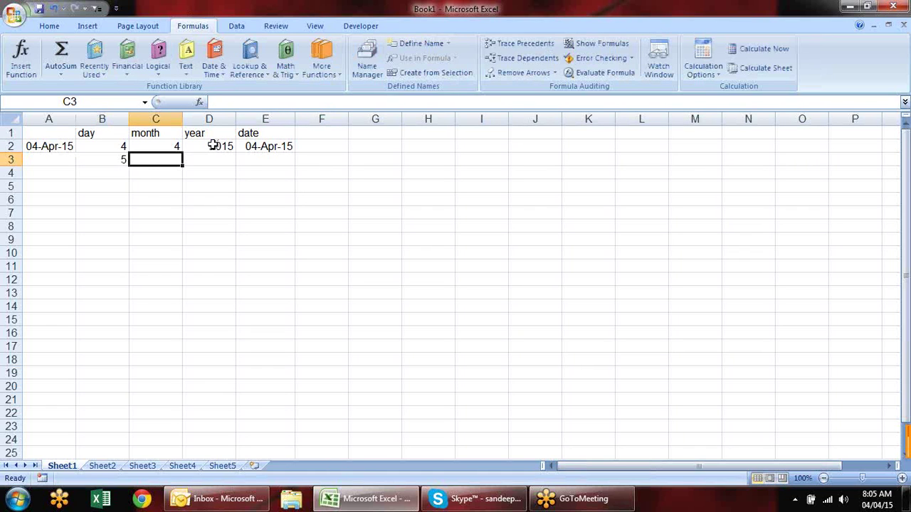
pyautogui.press('Tab')
pyautogui.press('Tab')
pyautogui.write('=')
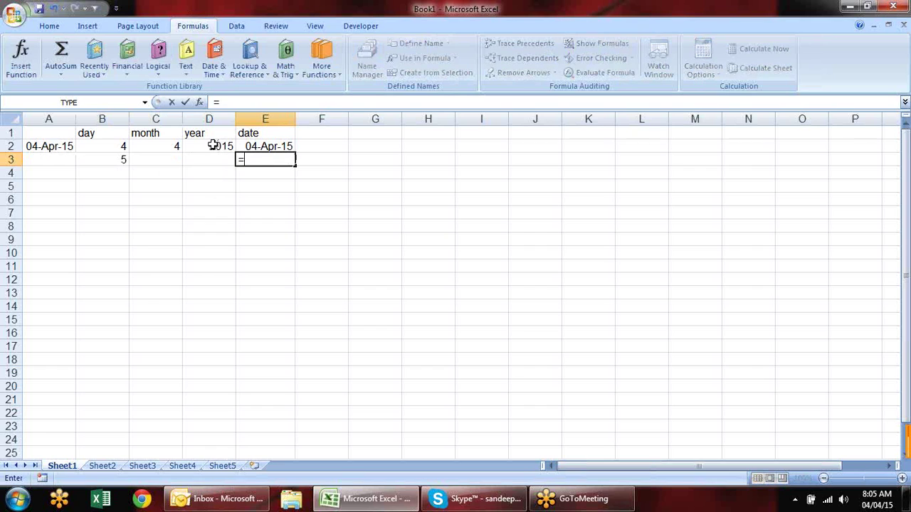
pyautogui.click(242, 143)
pyautogui.write('+')
pyautogui.click(126, 162)
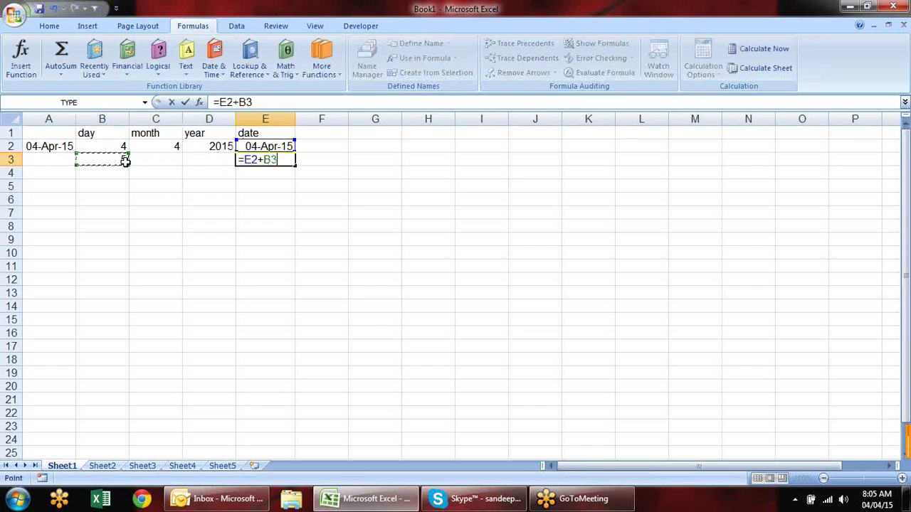
pyautogui.press('Return')
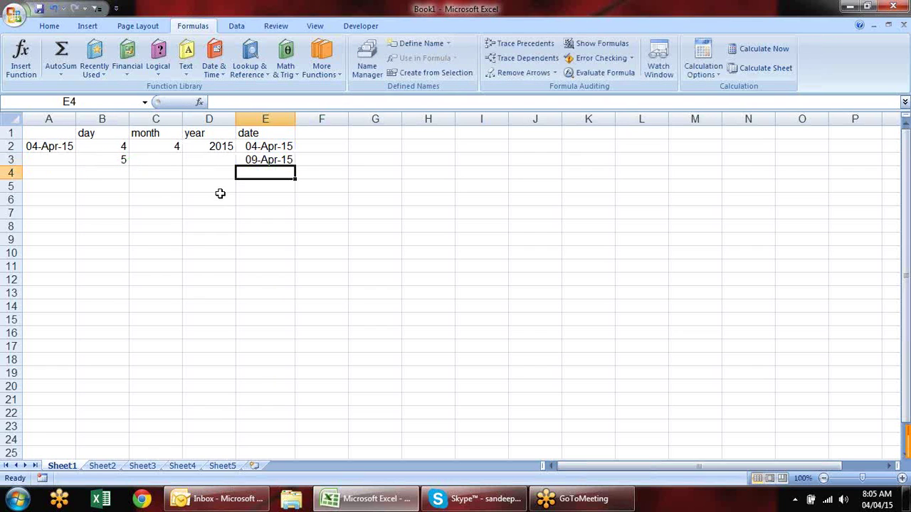
# - Enter a 2-month increment in C4
pyautogui.click(177, 172)
pyautogui.write('2')
pyautogui.press('Return')
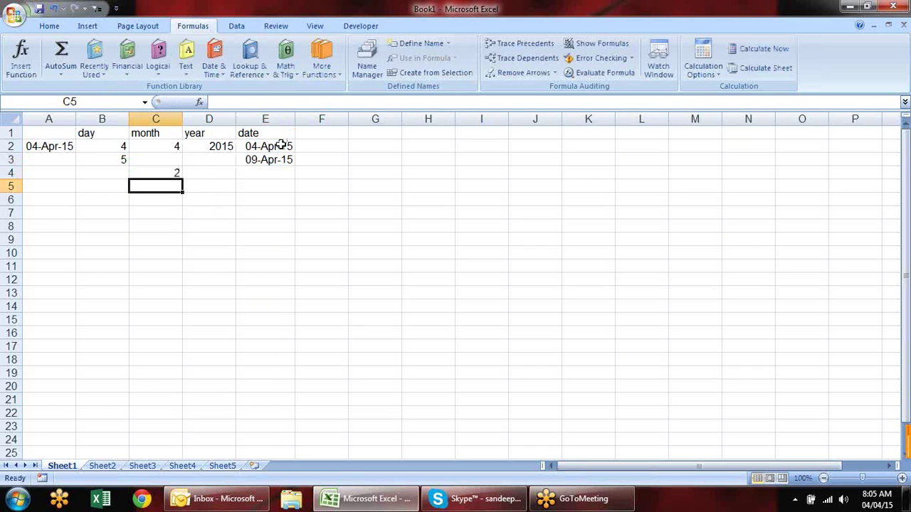
pyautogui.click(254, 171)
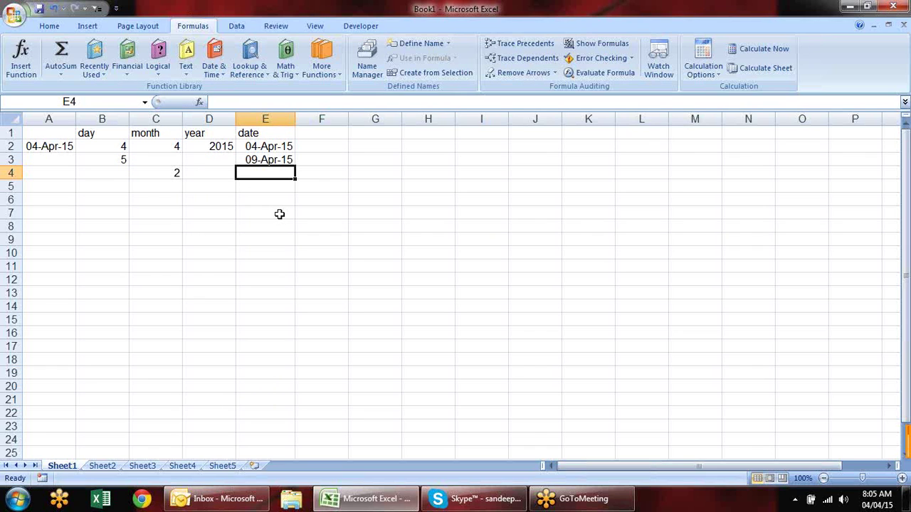
# - Enter =EDATE(A2,C4) in E4 and format it as a date, showing 04-Jun-15
pyautogui.write('=ed')
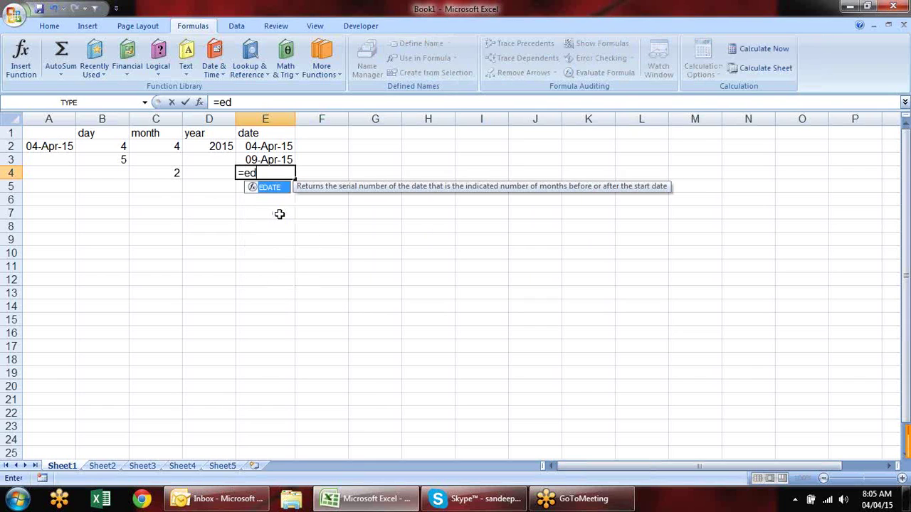
pyautogui.press('Tab')
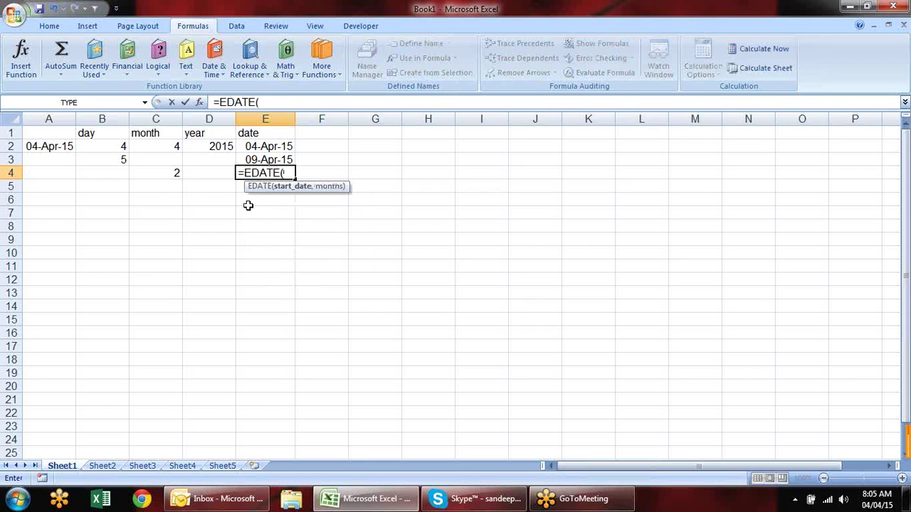
pyautogui.click(264, 159)
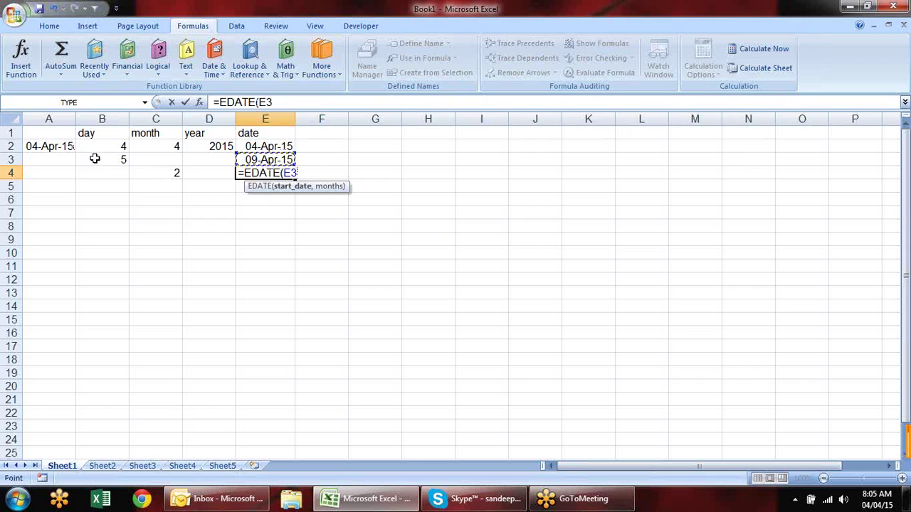
pyautogui.click(67, 146)
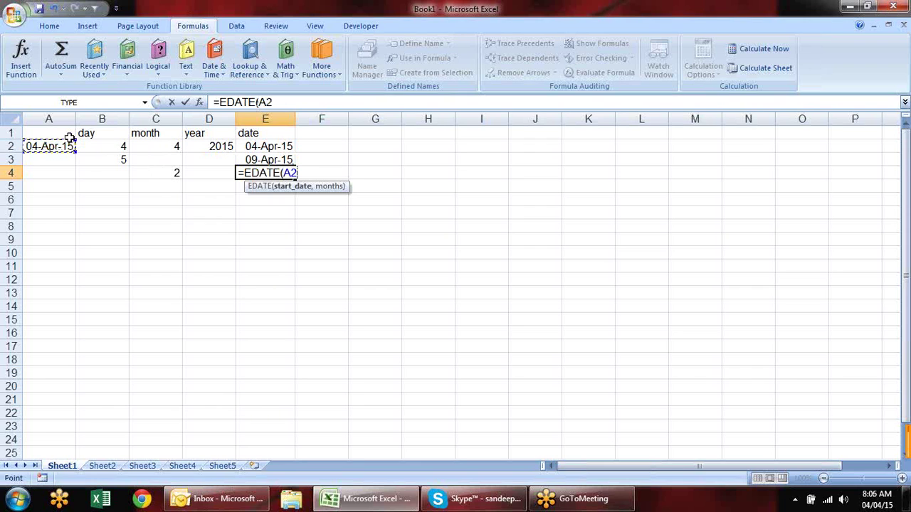
pyautogui.write(',')
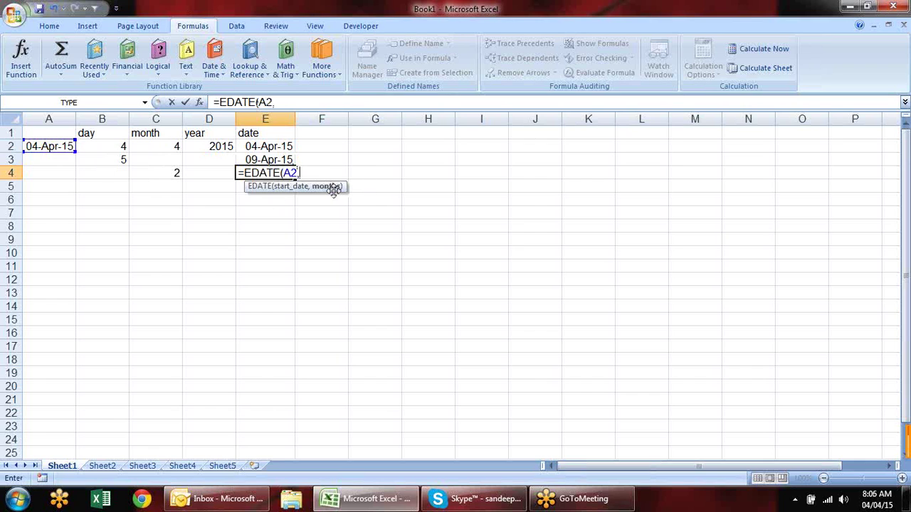
pyautogui.click(162, 173)
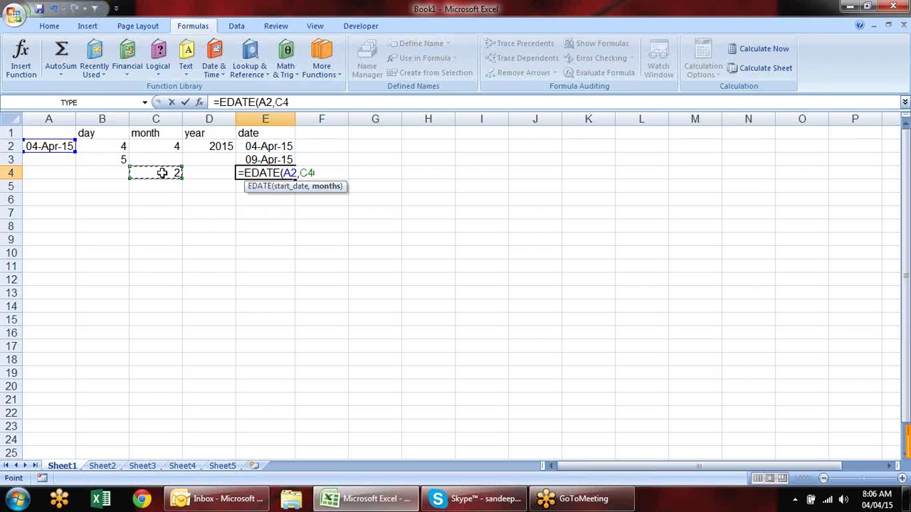
pyautogui.write(')')
pyautogui.press('Return')
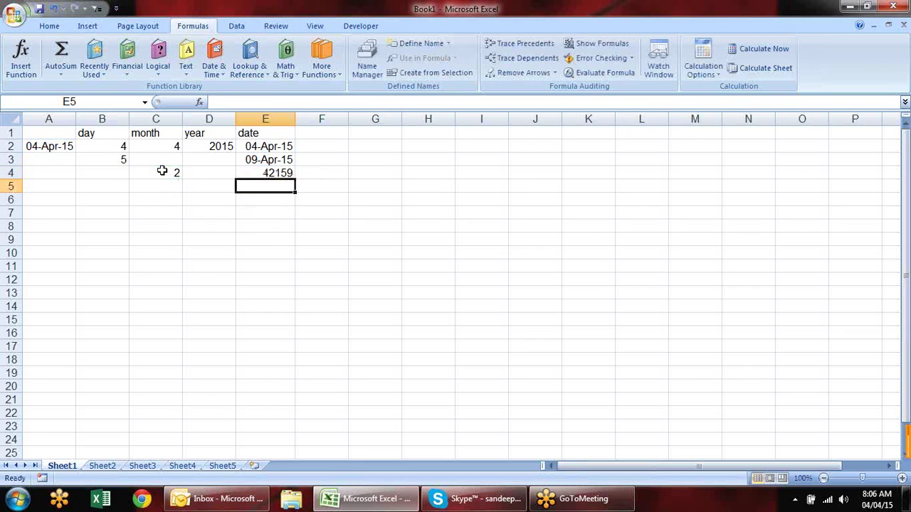
pyautogui.press('Up')
pyautogui.hotkey('ctrl', 'shift', '3')
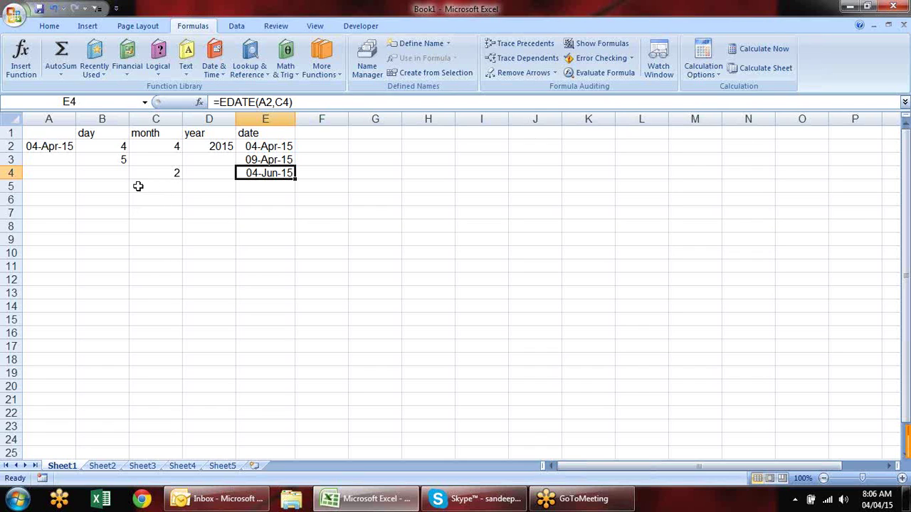
pyautogui.click(202, 184)
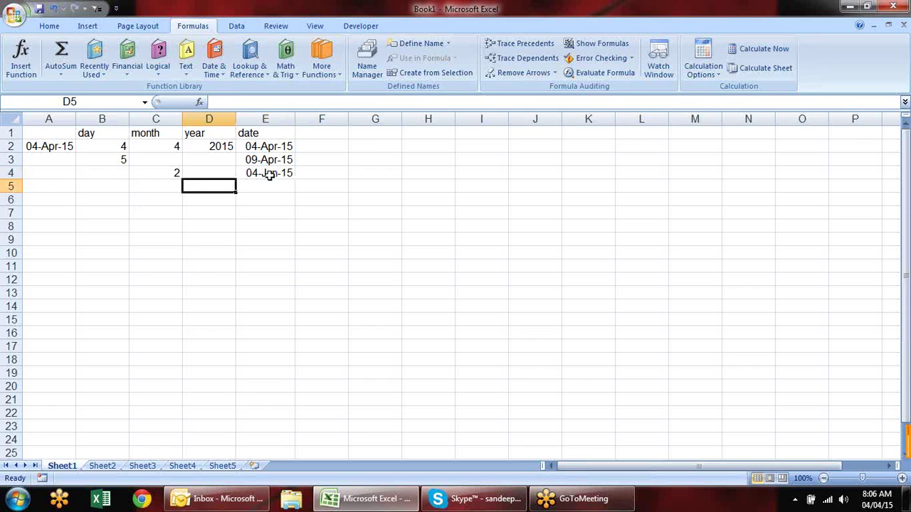
# - Enter a 2-year increment in D5
pyautogui.write('2')
pyautogui.press('Return')
pyautogui.press('Up')
pyautogui.press('Right')
# - Enter =EDATE(A2,D5*12) in E5 and format it as a date, 04-Apr-17
pyautogui.write('=')
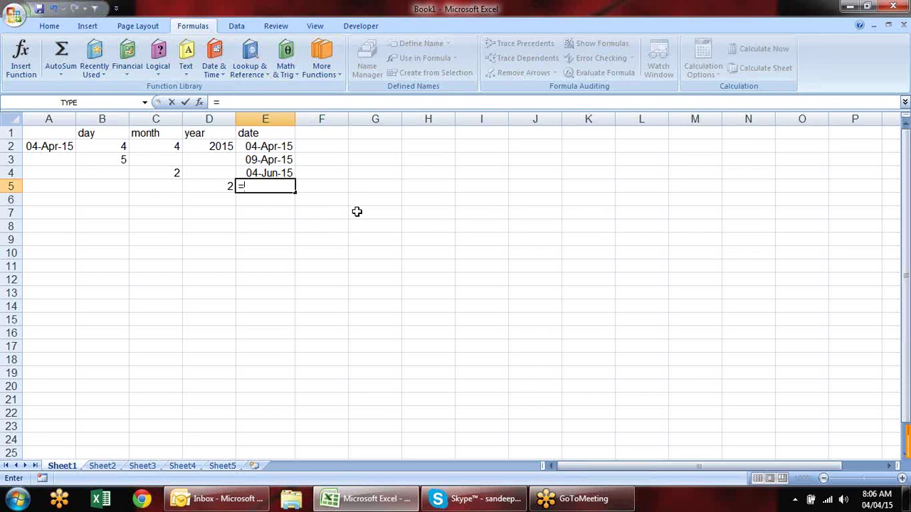
pyautogui.write('ed')
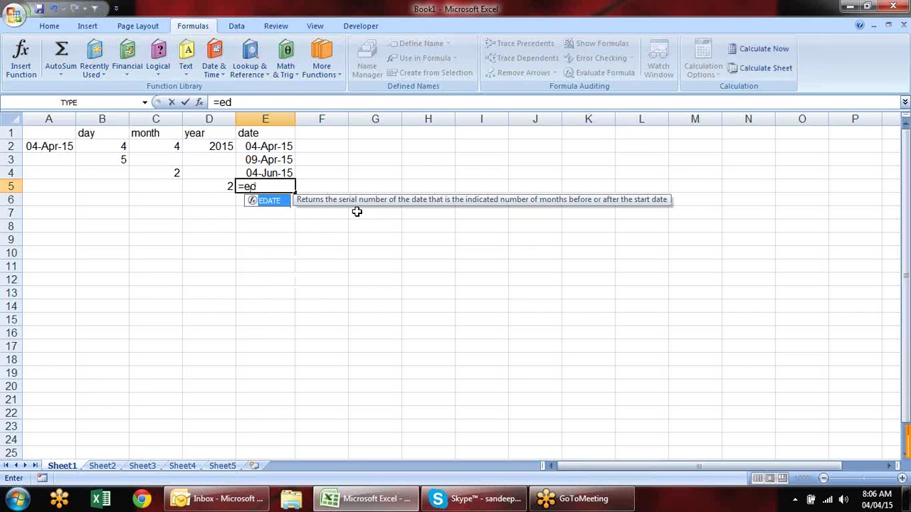
pyautogui.press('Tab')
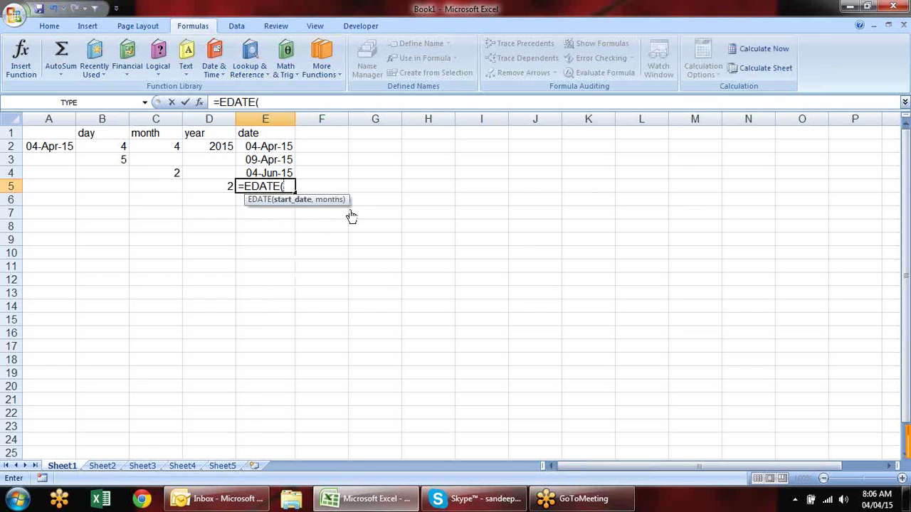
pyautogui.click(56, 148)
pyautogui.write(',')
pyautogui.click(227, 185)
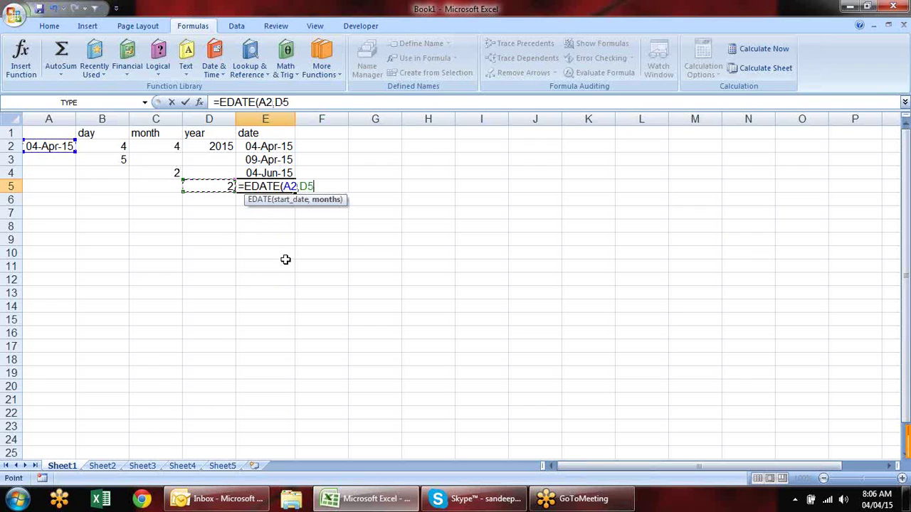
pyautogui.write('*12')
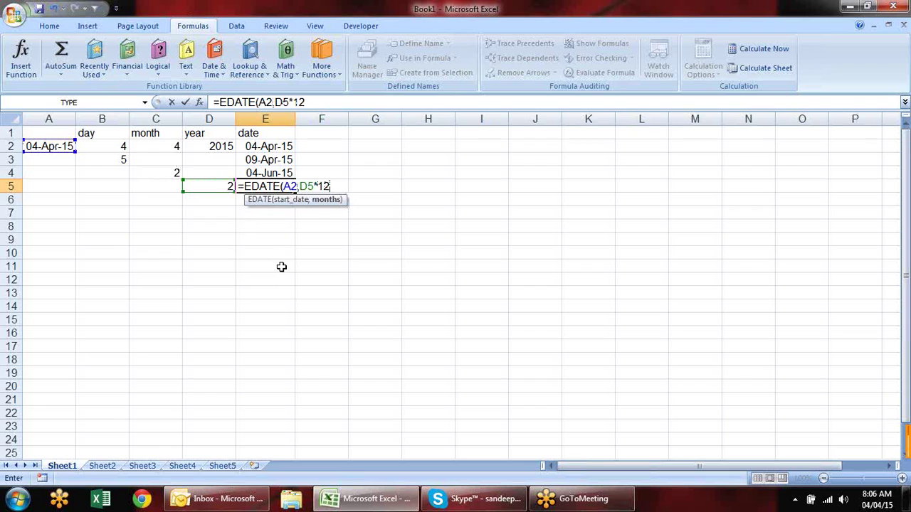
pyautogui.write(')')
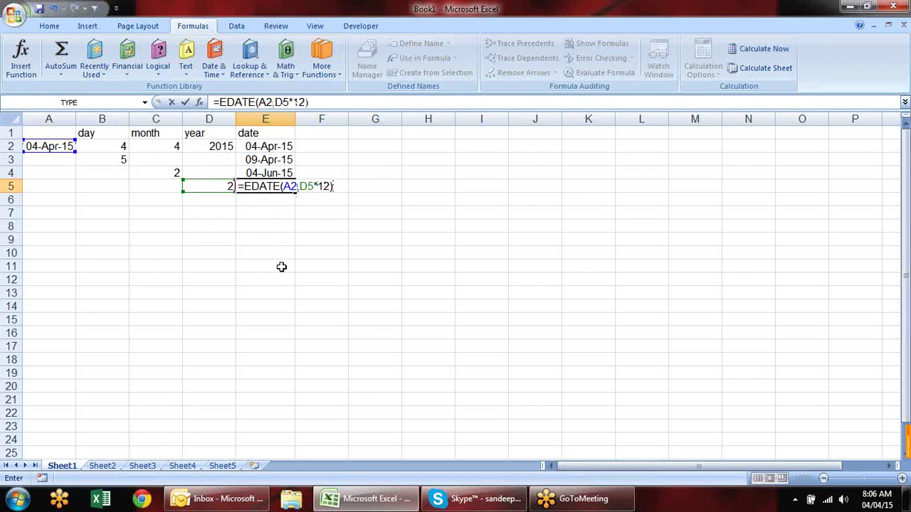
pyautogui.press('Return')
pyautogui.hotkey('ctrl', 'shift', '3')
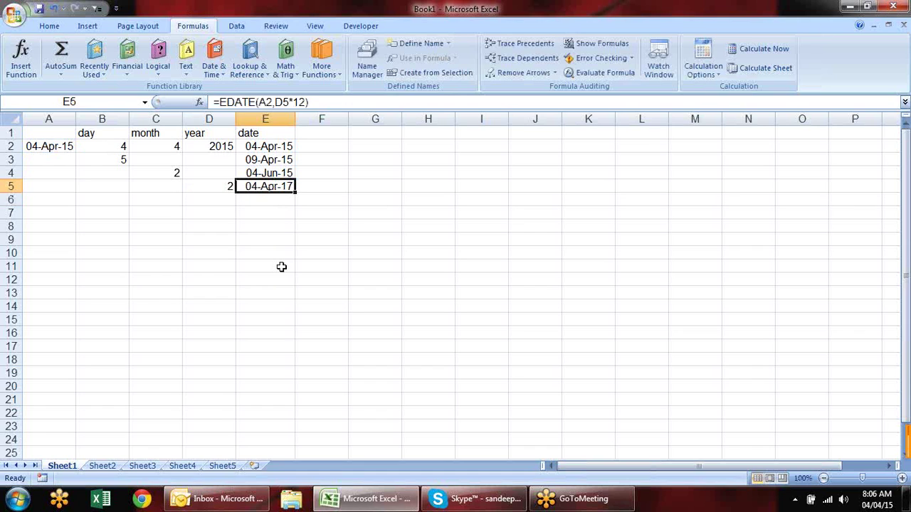
pyautogui.press('Up')
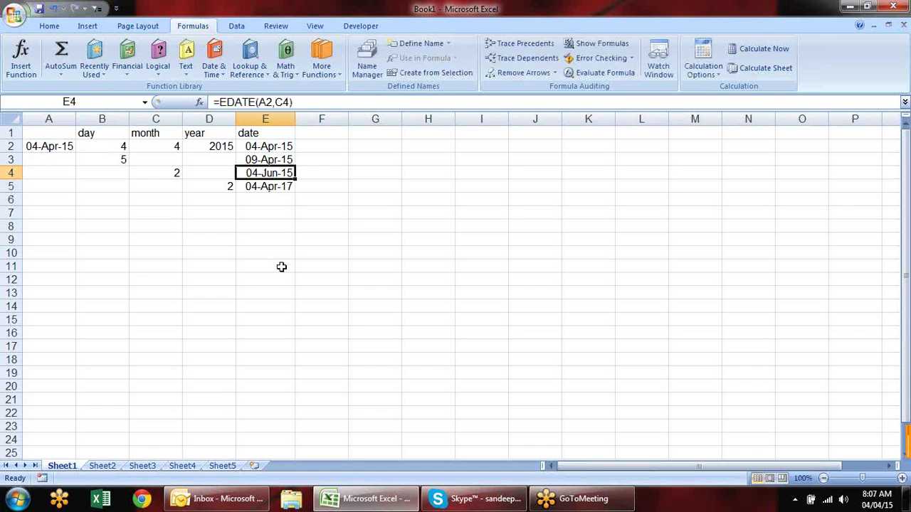
pyautogui.press('F2')
pyautogui.press('Left')
pyautogui.press('Left')
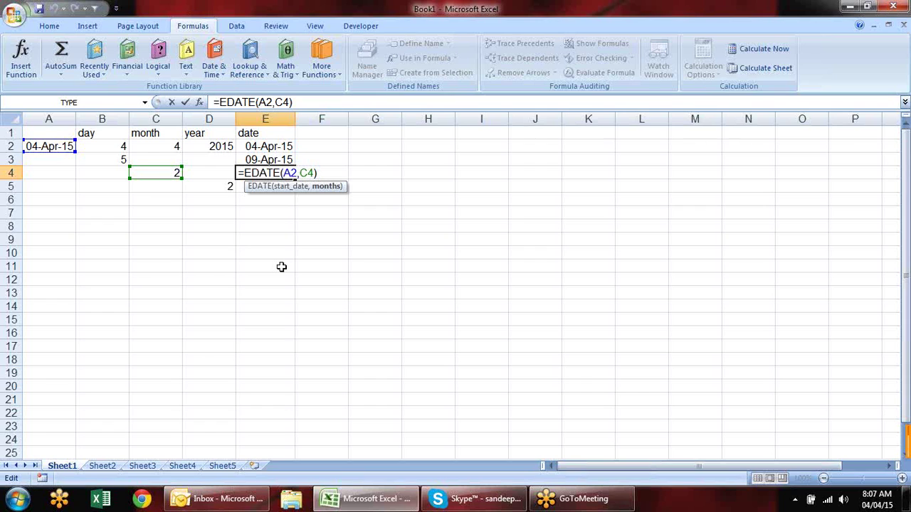
pyautogui.click(260, 189)
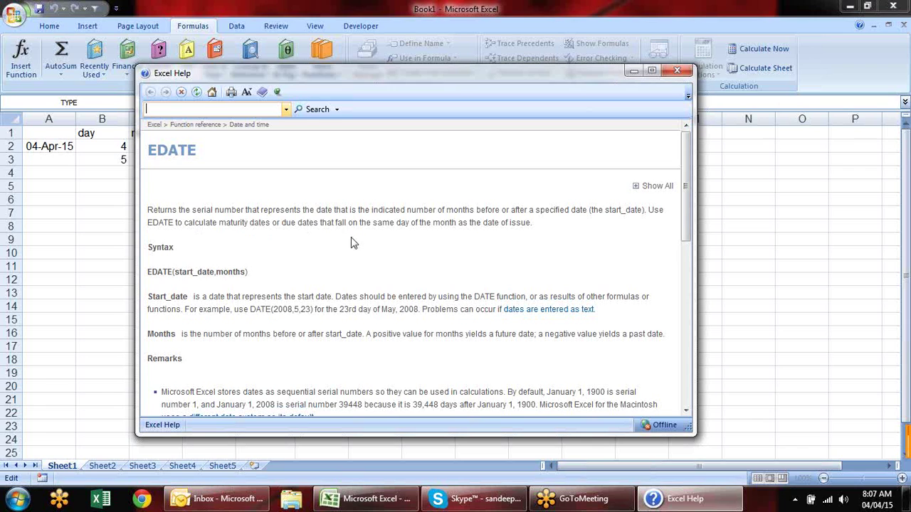
pyautogui.moveTo(234, 209); pyautogui.dragTo(519, 202)
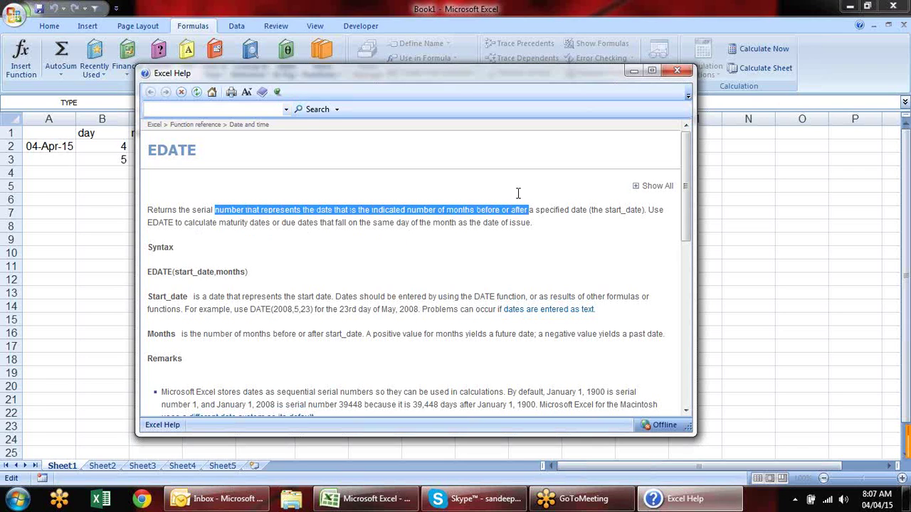
pyautogui.click(501, 206)
pyautogui.moveTo(251, 222); pyautogui.dragTo(371, 226)
pyautogui.click(395, 239)
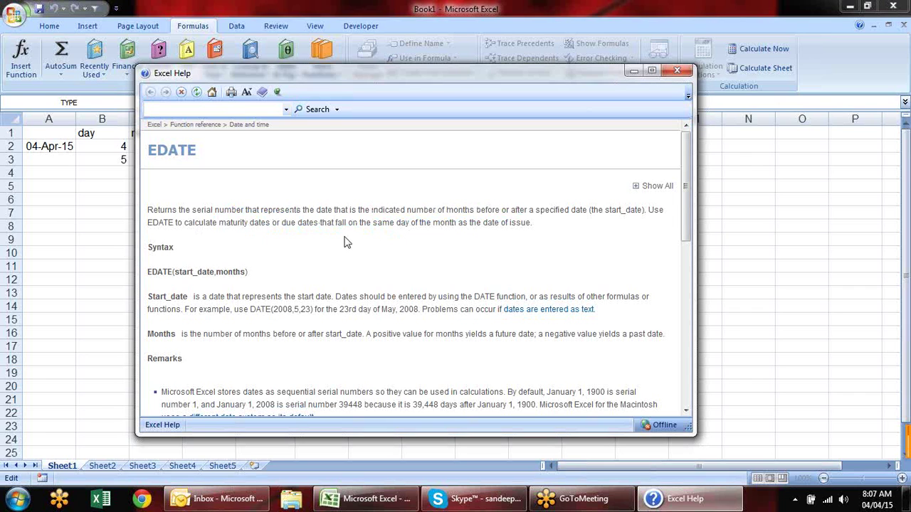
pyautogui.scroll(-10, 415, 223)
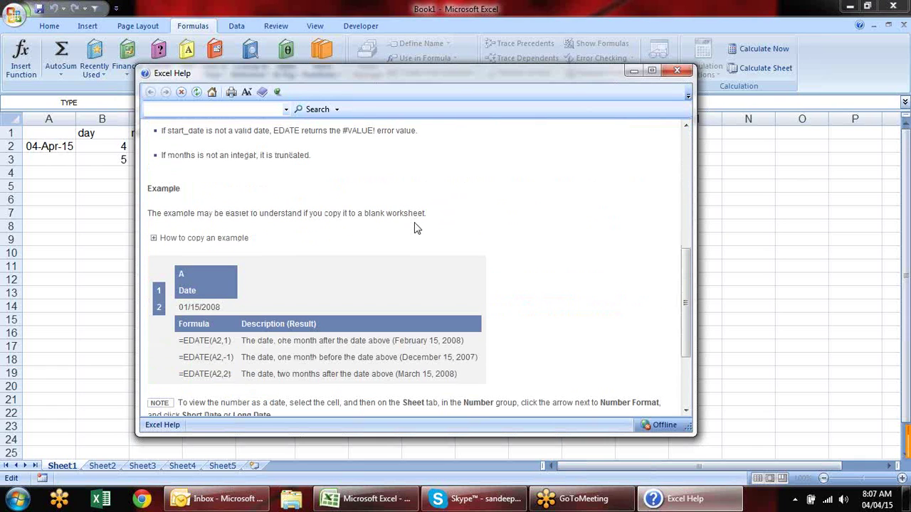
pyautogui.scroll(-3, 417, 228)
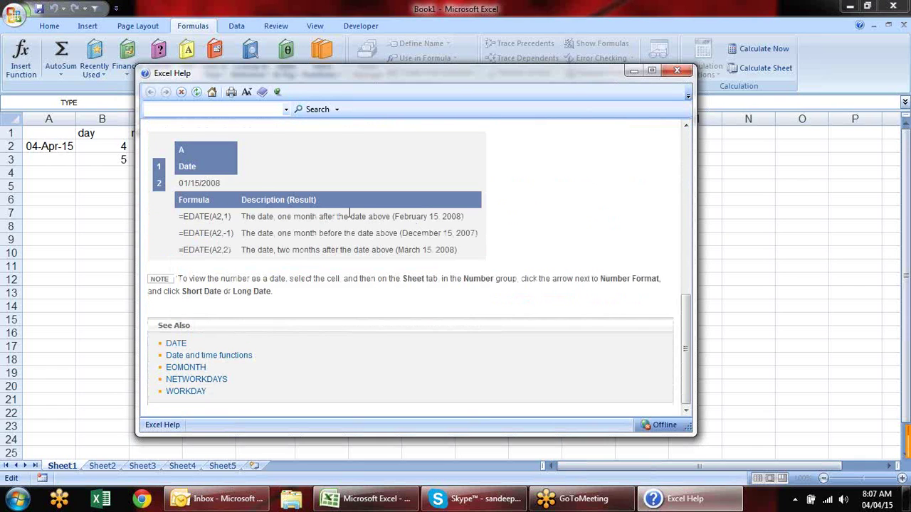
pyautogui.click(685, 68)
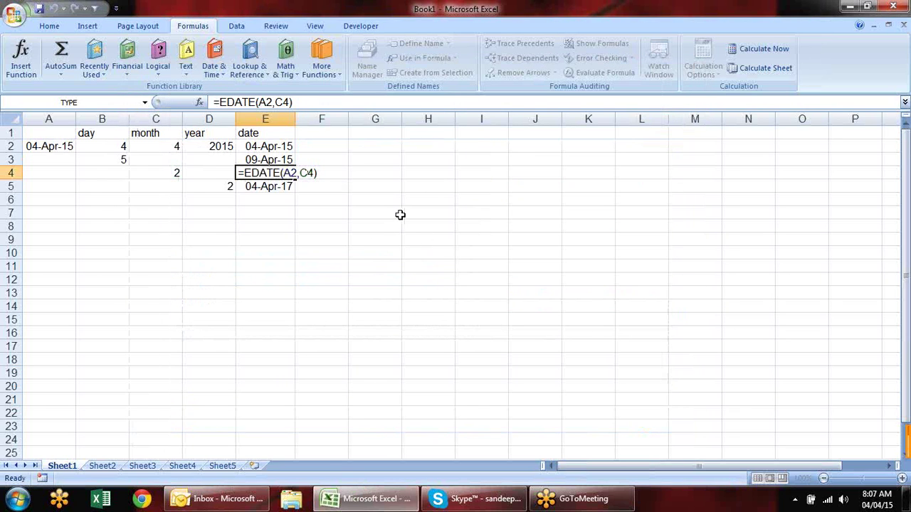
# - Fill B6:D6 with increments of 5 days, 2 months and 2 years
pyautogui.press('Return')
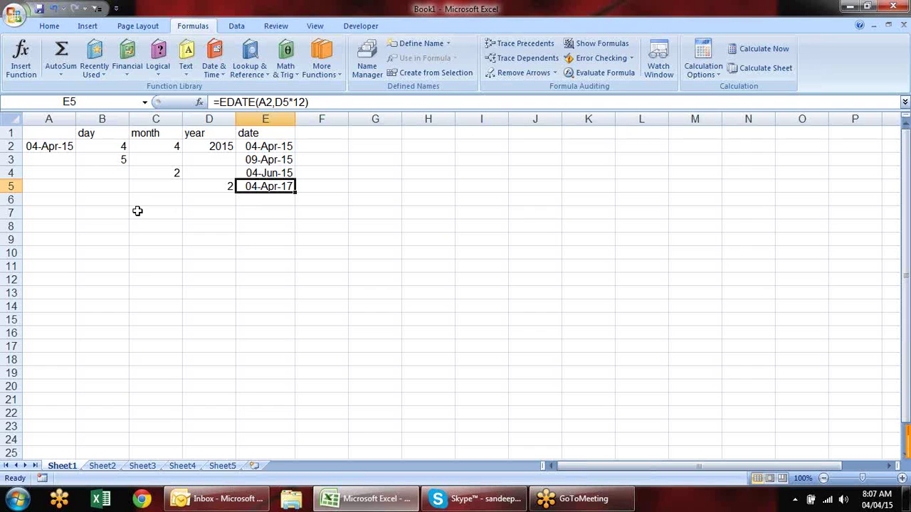
pyautogui.click(117, 200)
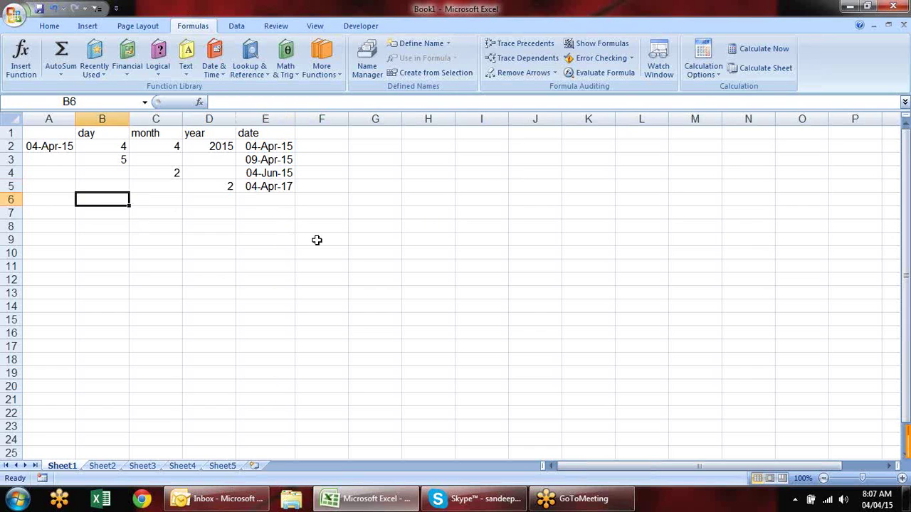
pyautogui.write('5')
pyautogui.press('Tab')
pyautogui.write('2')
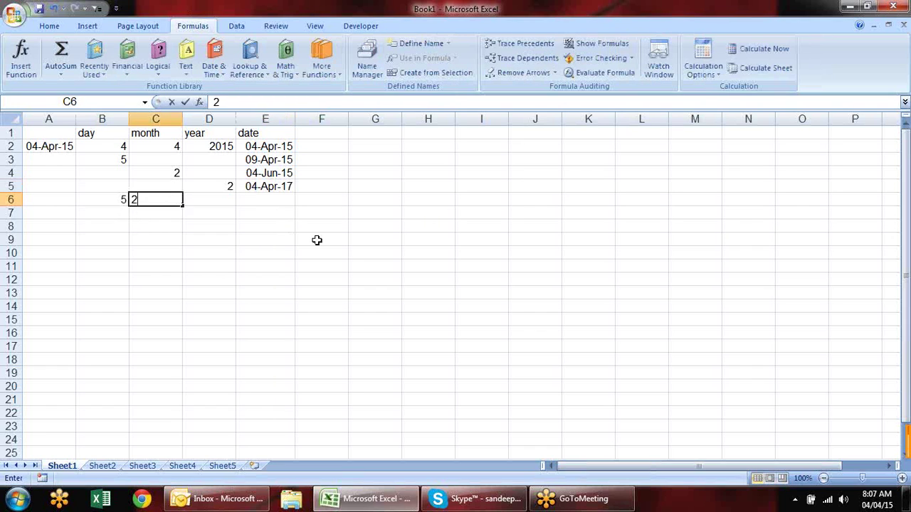
pyautogui.press('Tab')
pyautogui.write('2')
pyautogui.press('Return')
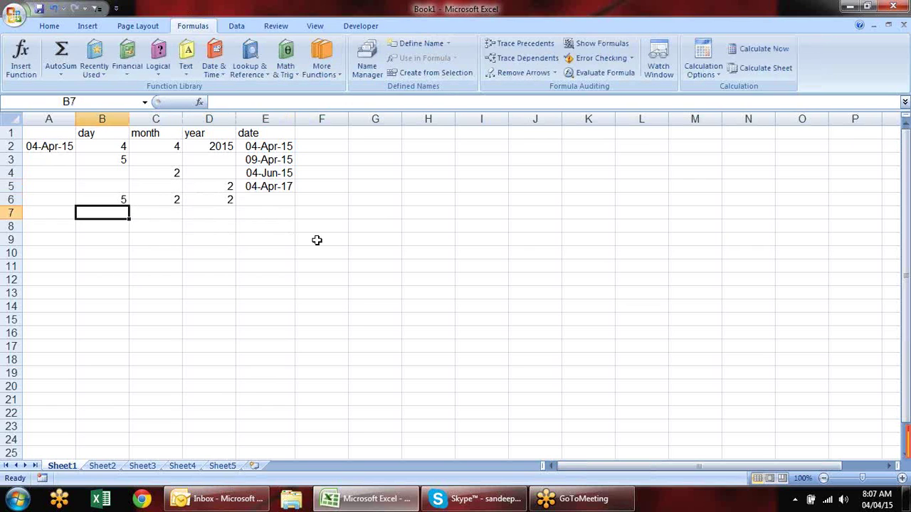
# - Build the formula =DATE(D2+D6,C2+C6,B2+B6 in E6
pyautogui.click(287, 199)
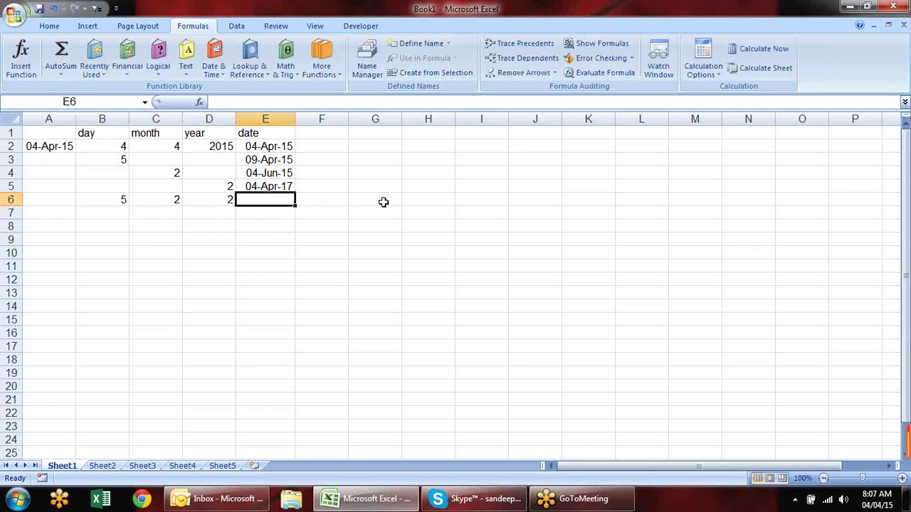
pyautogui.write('=da')
pyautogui.press('Tab')
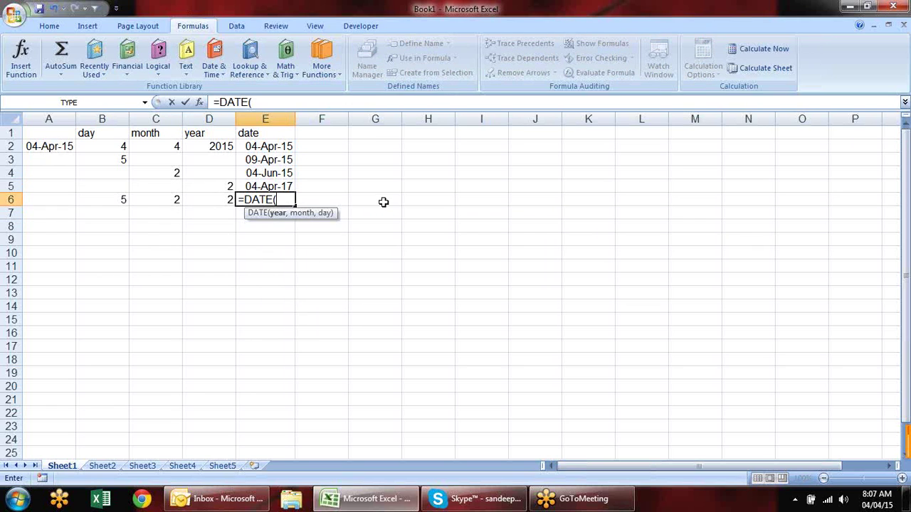
pyautogui.click(221, 146)
pyautogui.write('+')
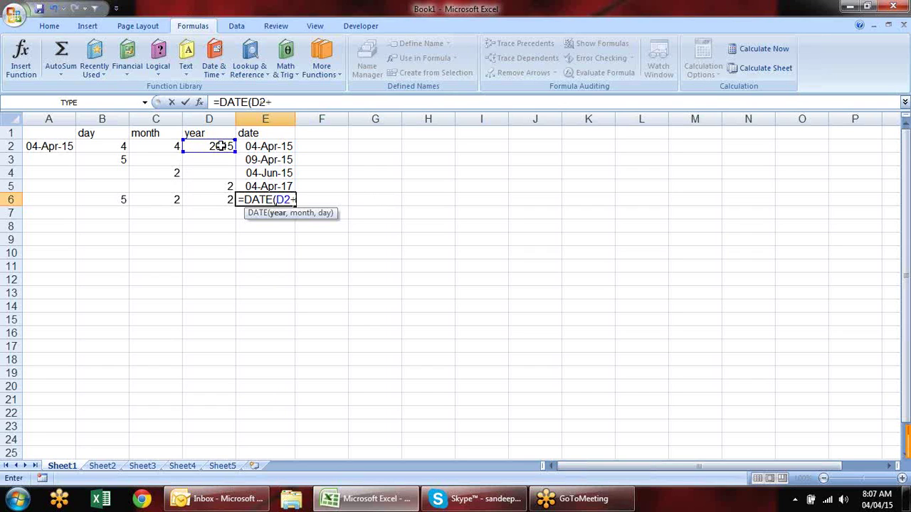
pyautogui.click(213, 202)
pyautogui.write(',')
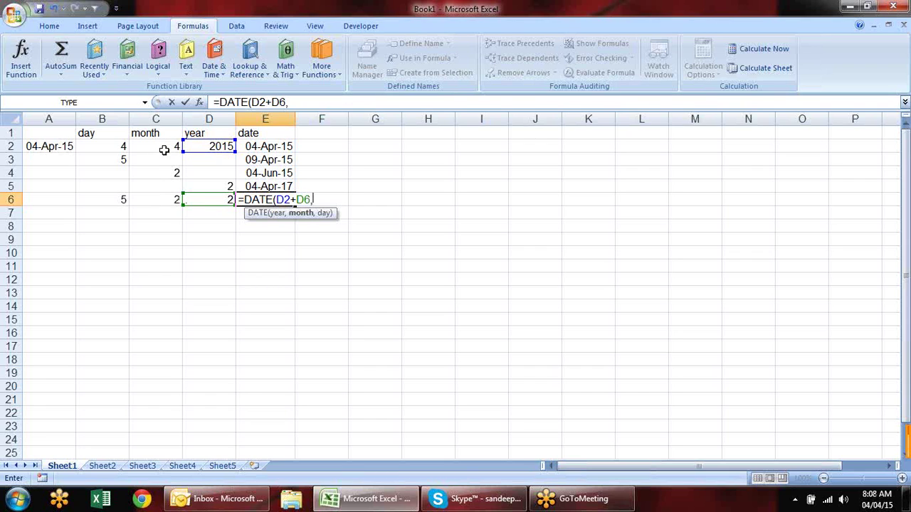
pyautogui.click(165, 148)
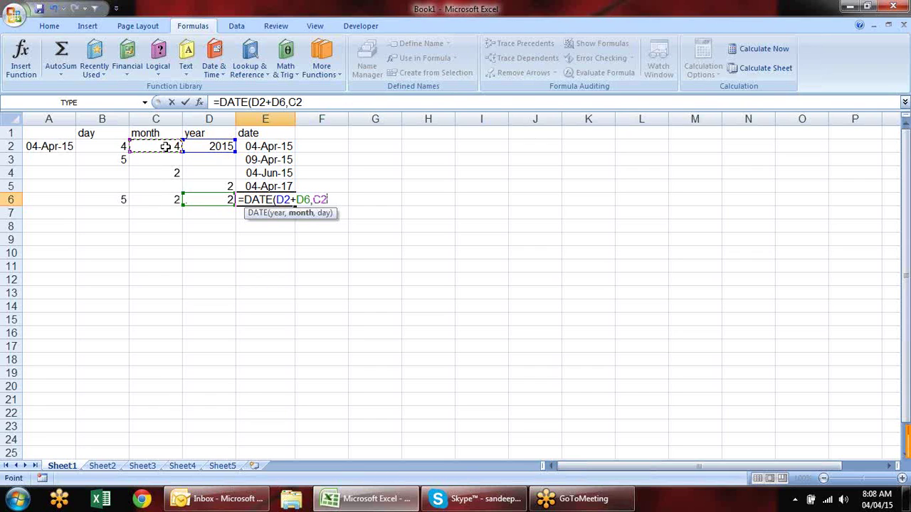
pyautogui.write('+')
pyautogui.click(152, 201)
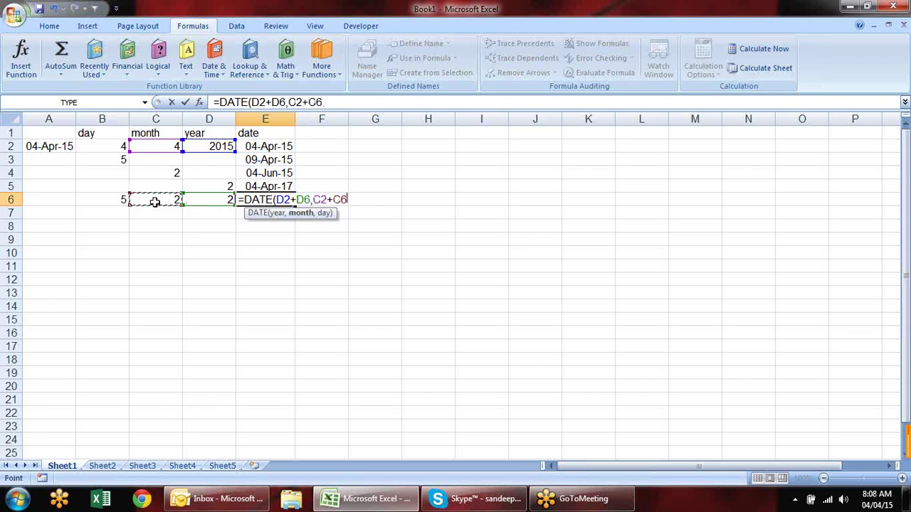
pyautogui.write(',')
pyautogui.click(117, 147)
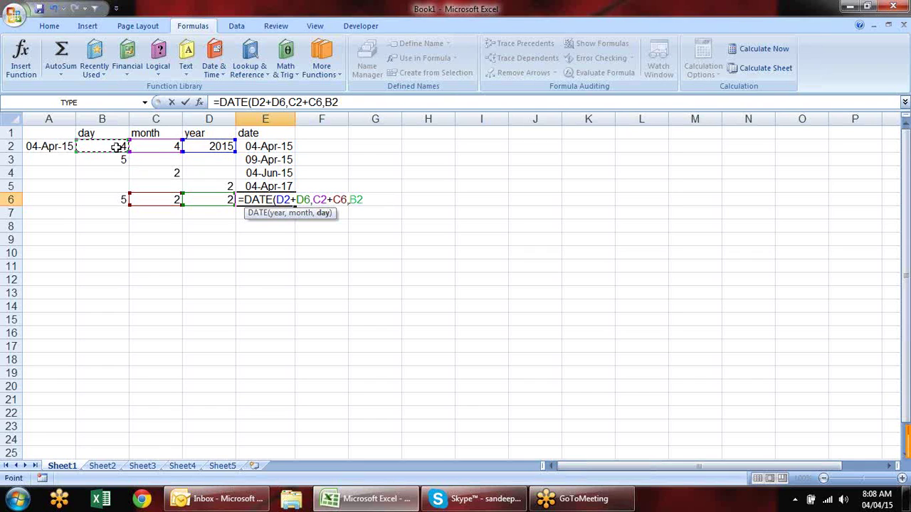
pyautogui.write('+')
pyautogui.click(119, 200)
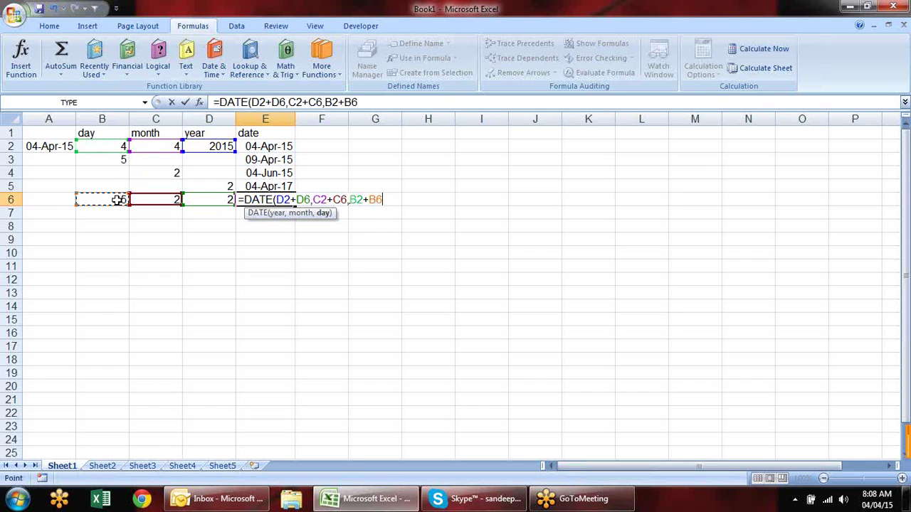
# - Commit E6's DATE formula and apply the date format, showing 09-Jun-17
pyautogui.press('Return')
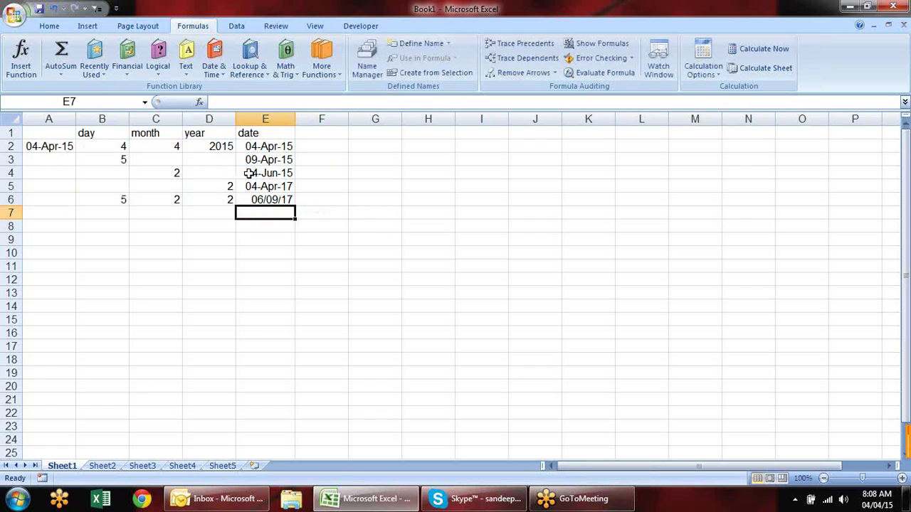
pyautogui.write('1')
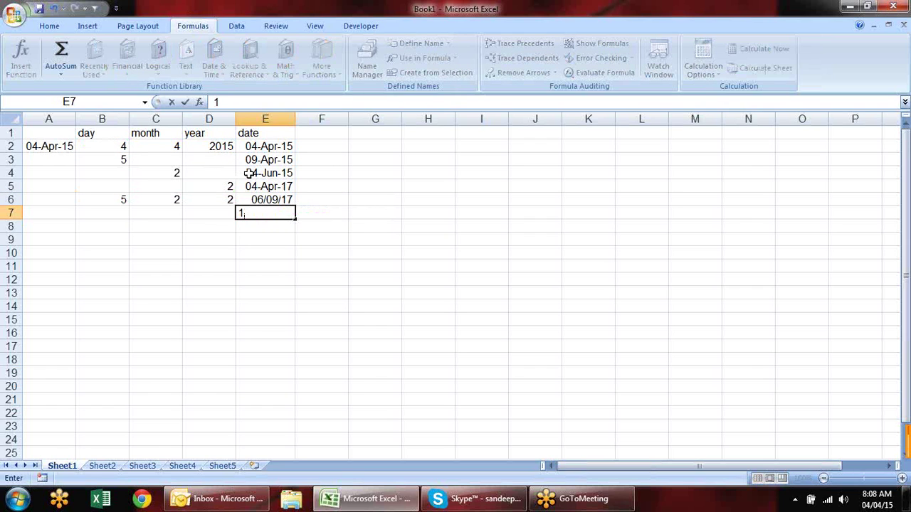
pyautogui.press('Escape')
pyautogui.press('Up')
pyautogui.press('F4')
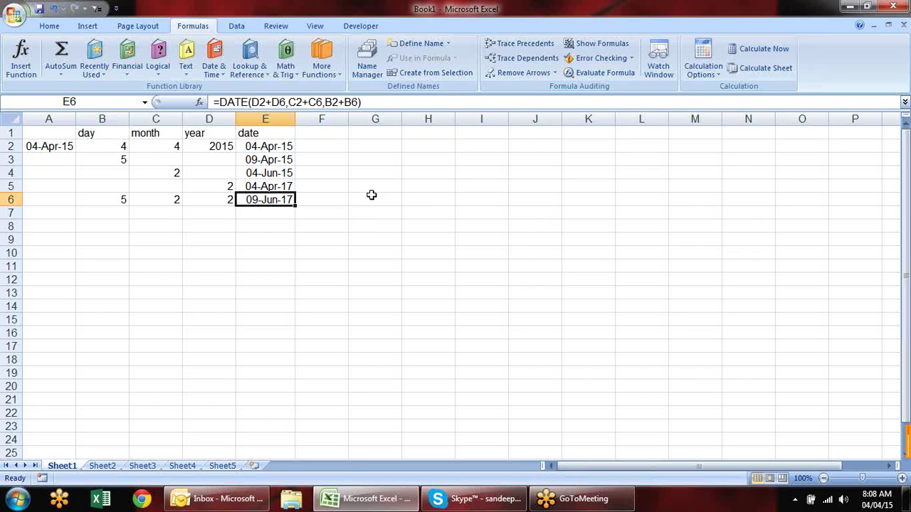
# - Inspect E4's =EDATE(A2,C4) formula and select the date table A1:E6
pyautogui.click(272, 173)
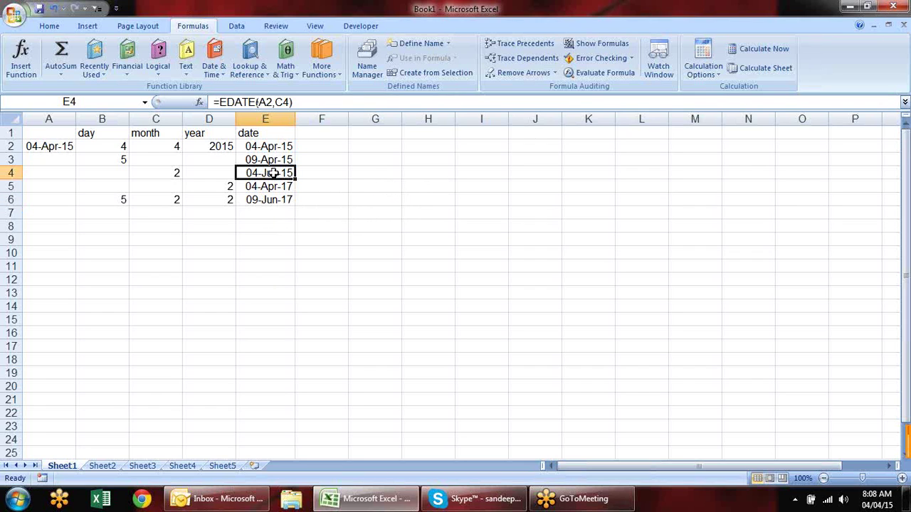
pyautogui.doubleClick(267, 172)
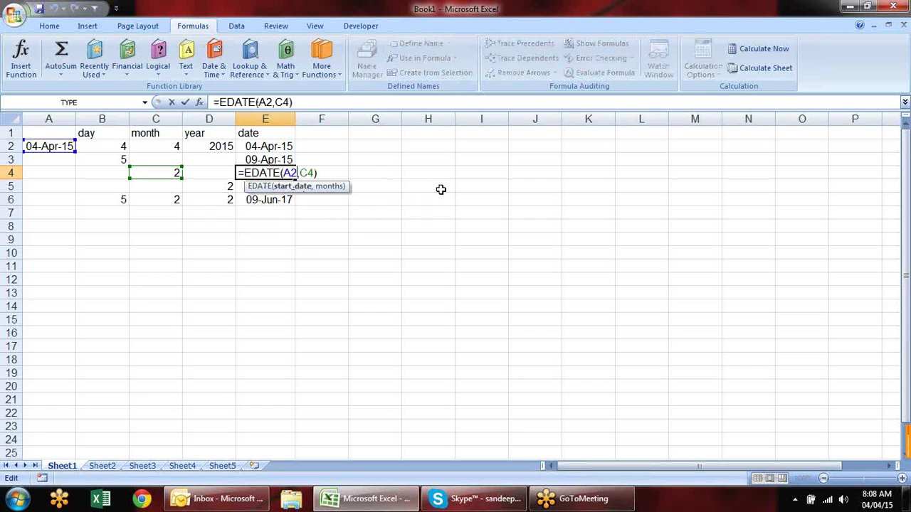
pyautogui.press('Escape')
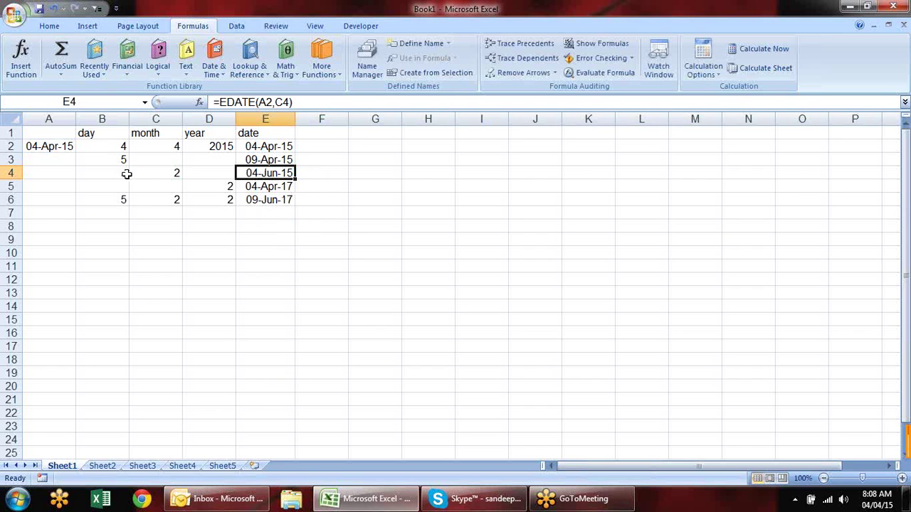
pyautogui.hotkey('ctrl', 'Home')
pyautogui.hotkey('ctrl', 'shift', 'End')
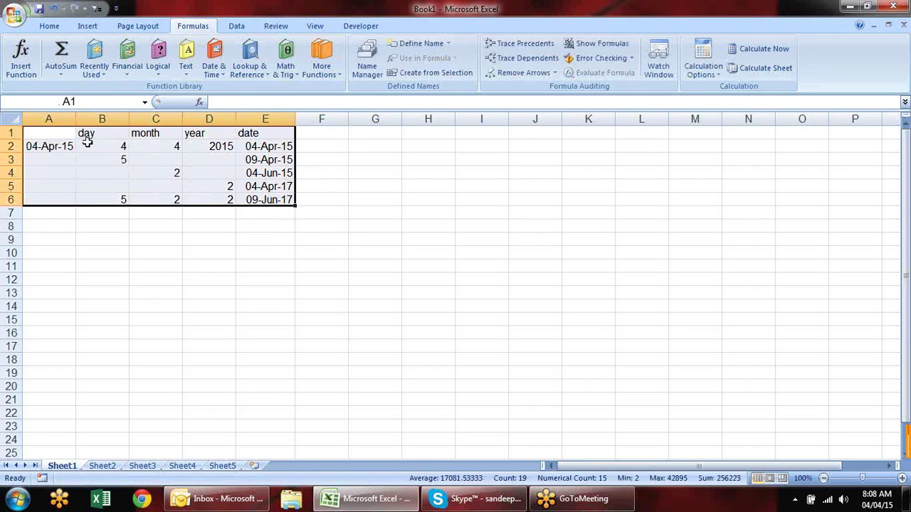
pyautogui.click(361, 208)
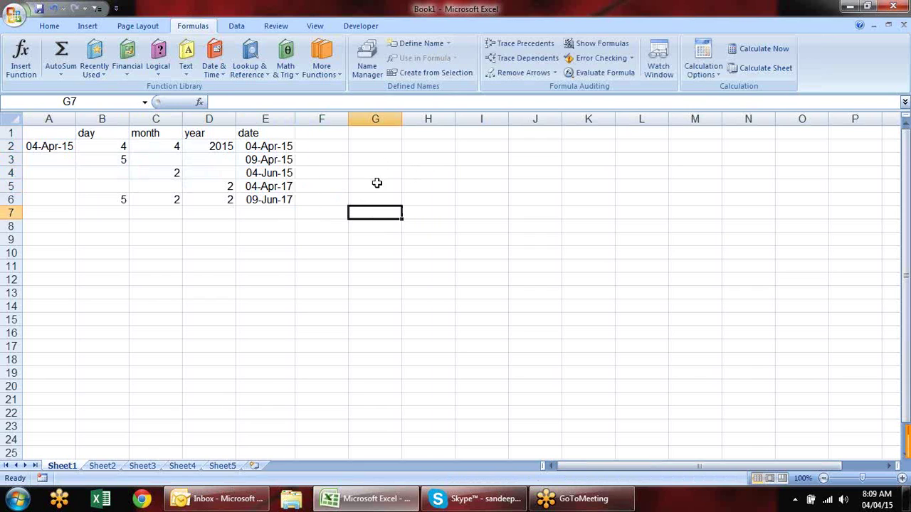
# - Review the date formulas in column E, from E6 up to E2
pyautogui.click(356, 161)
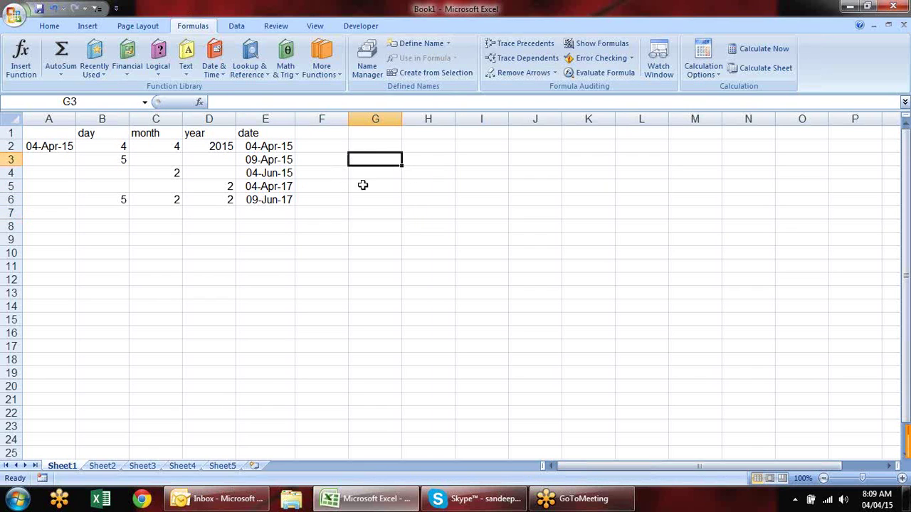
pyautogui.click(287, 198)
pyautogui.click(277, 186)
pyautogui.click(270, 158)
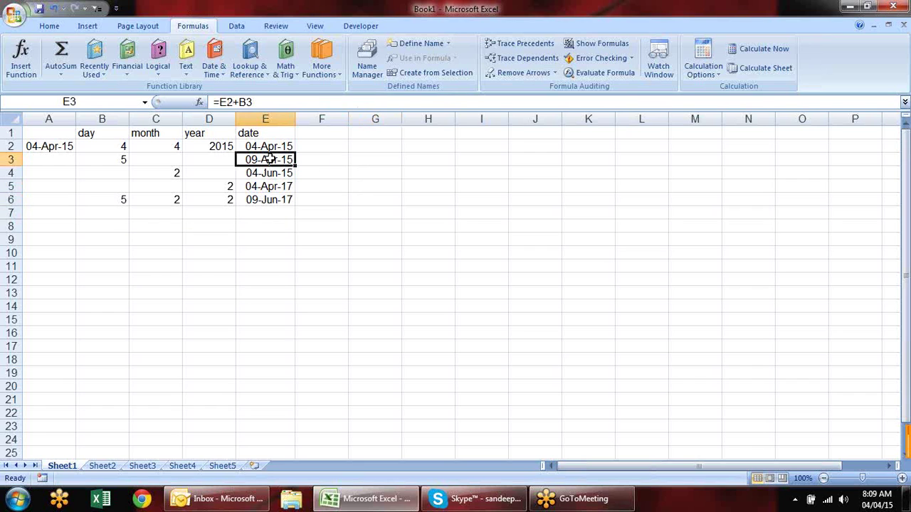
pyautogui.click(270, 147)
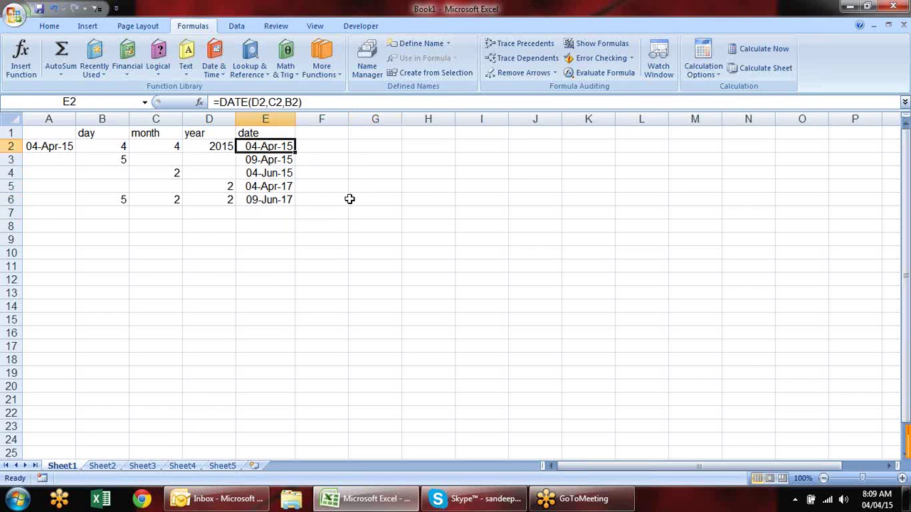
pyautogui.click(380, 170)
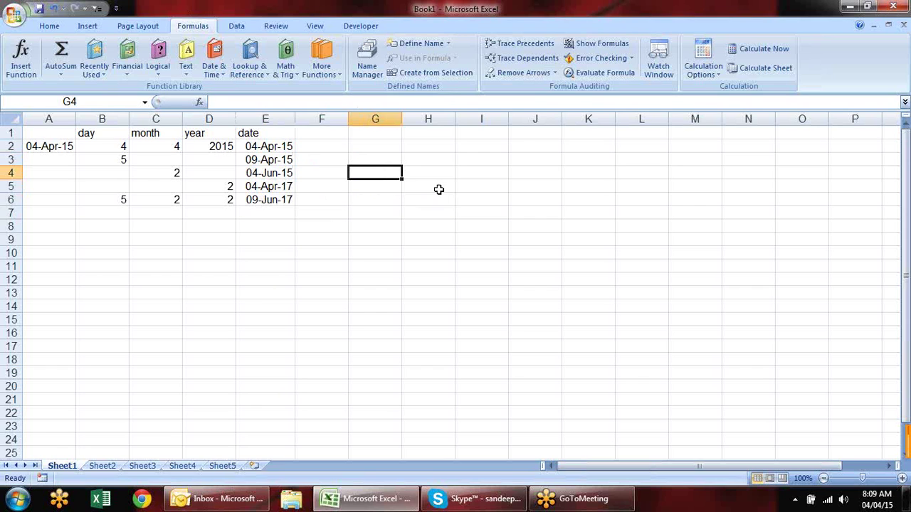
# - Enter start dates 1-jan-2015 in G4 and 2-feb-14 in G5
pyautogui.write('1-j')
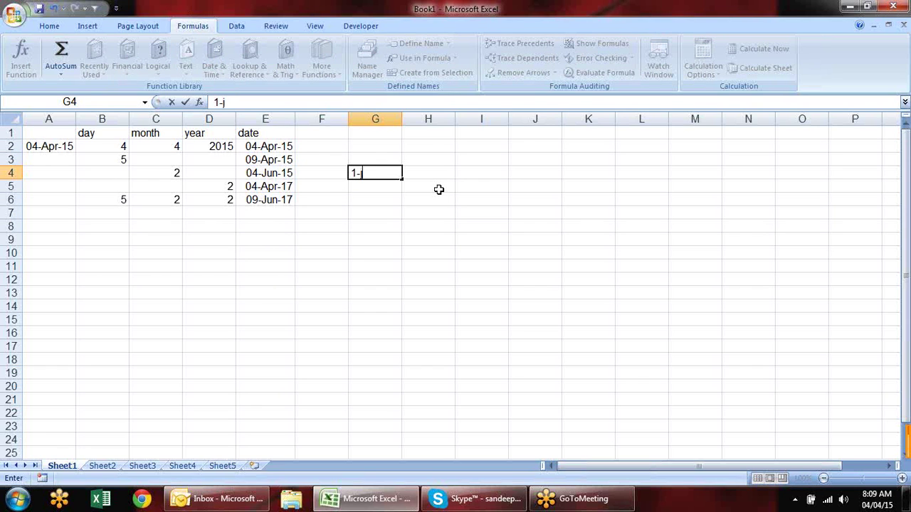
pyautogui.write('an-2015')
pyautogui.press('Return')
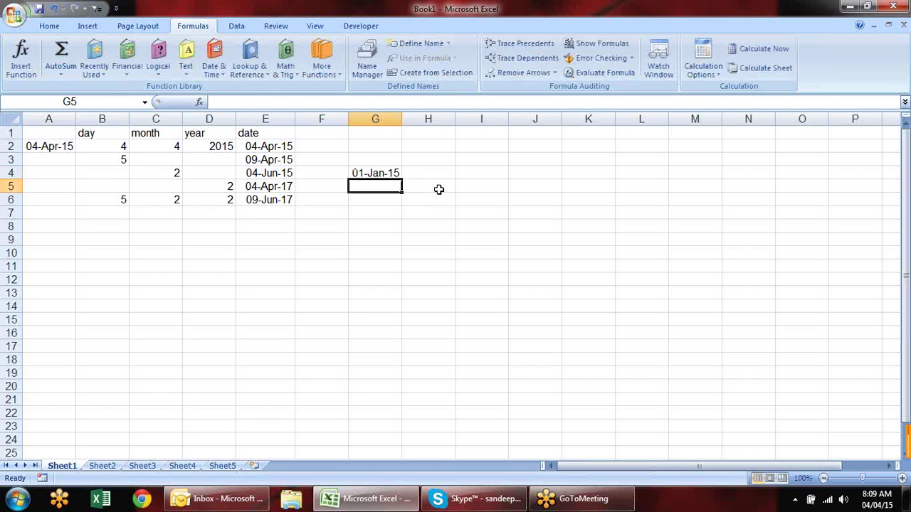
pyautogui.write('2-')
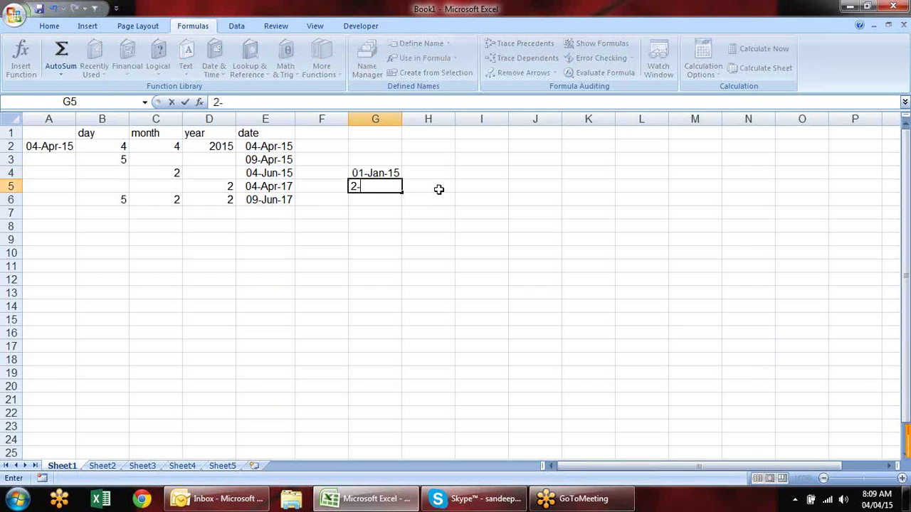
pyautogui.write('feb-14')
pyautogui.press('Return')
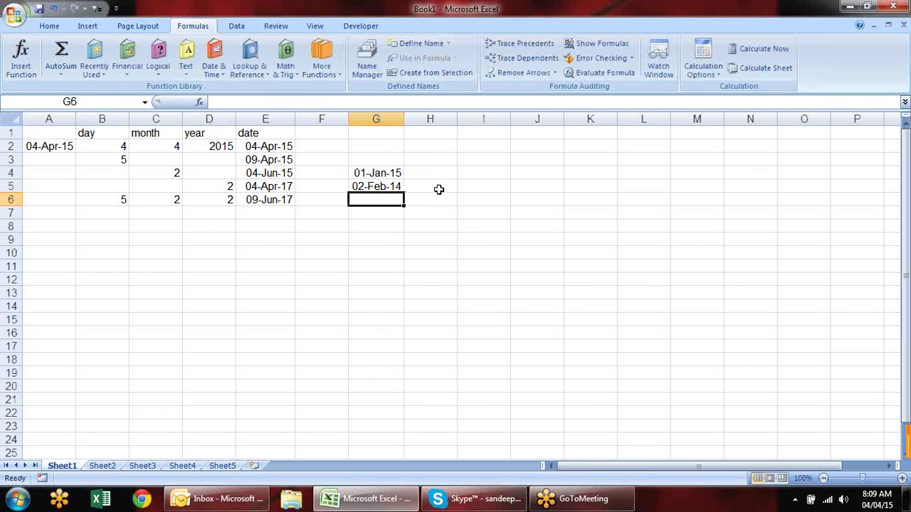
# - Enter =EOMONTH(G4,0) in H4 and format it as a date
pyautogui.click(440, 175)
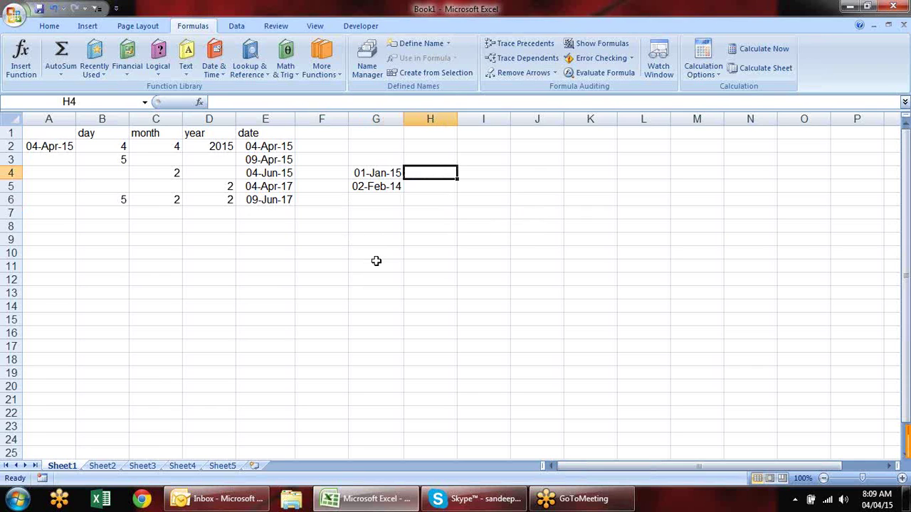
pyautogui.write('=')
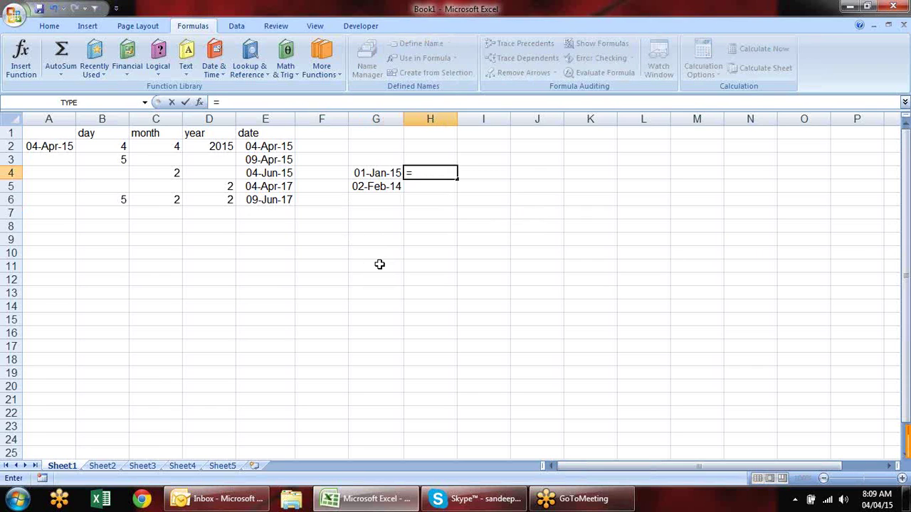
pyautogui.write('eo')
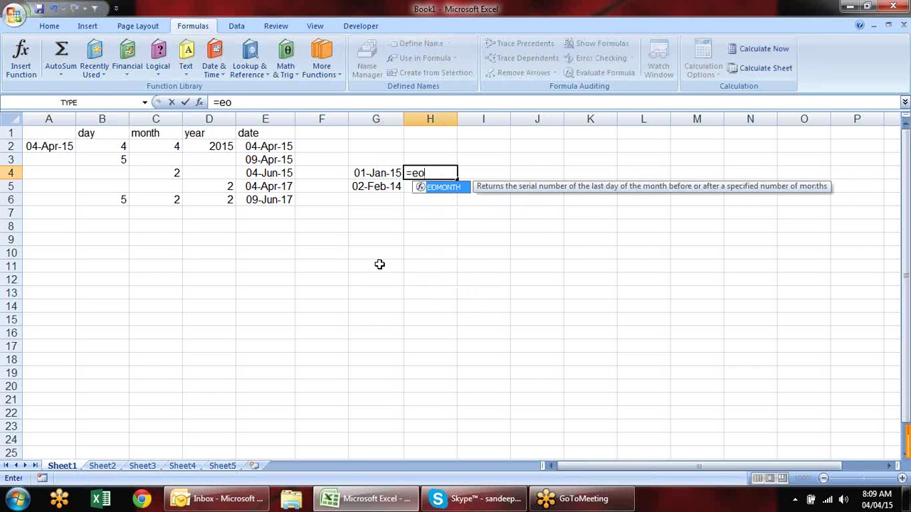
pyautogui.press('Tab')
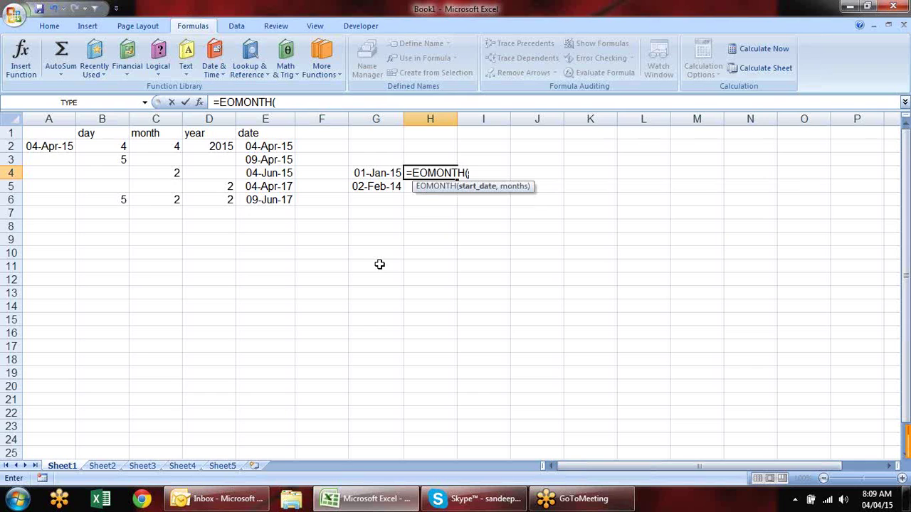
pyautogui.click(395, 173)
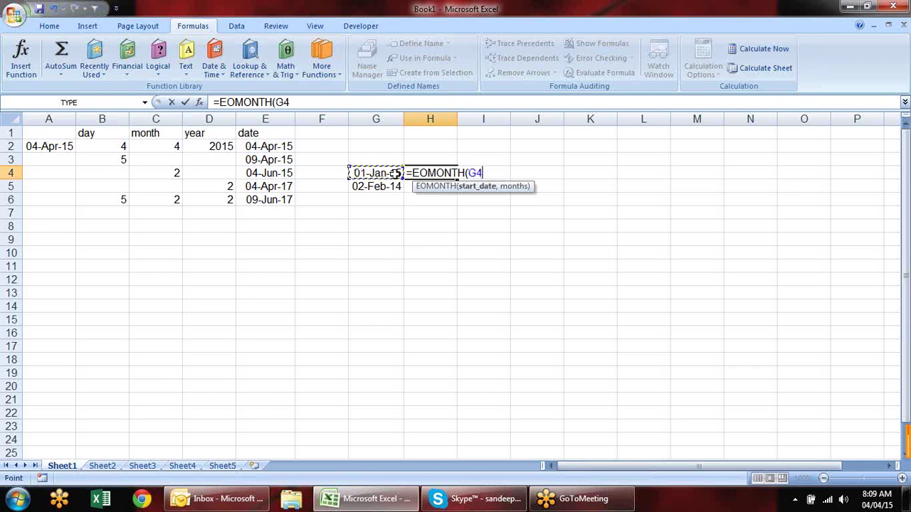
pyautogui.write(',')
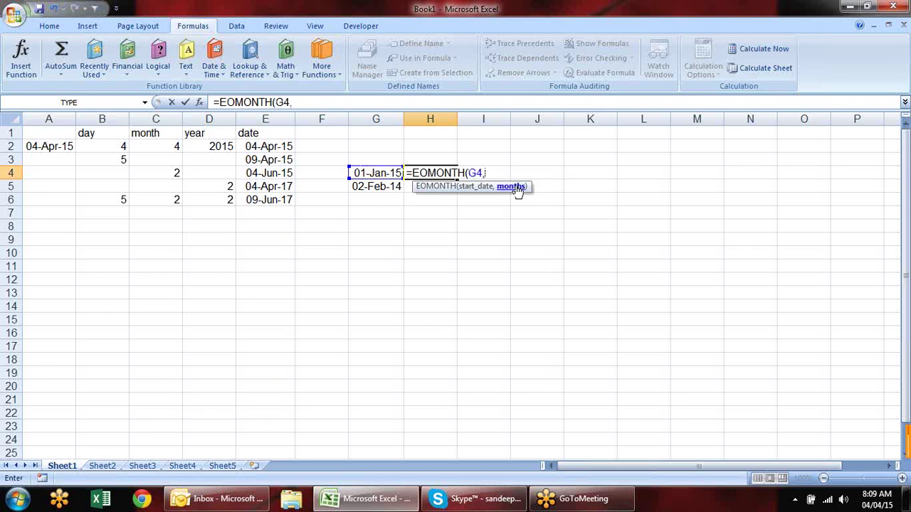
pyautogui.write('0)')
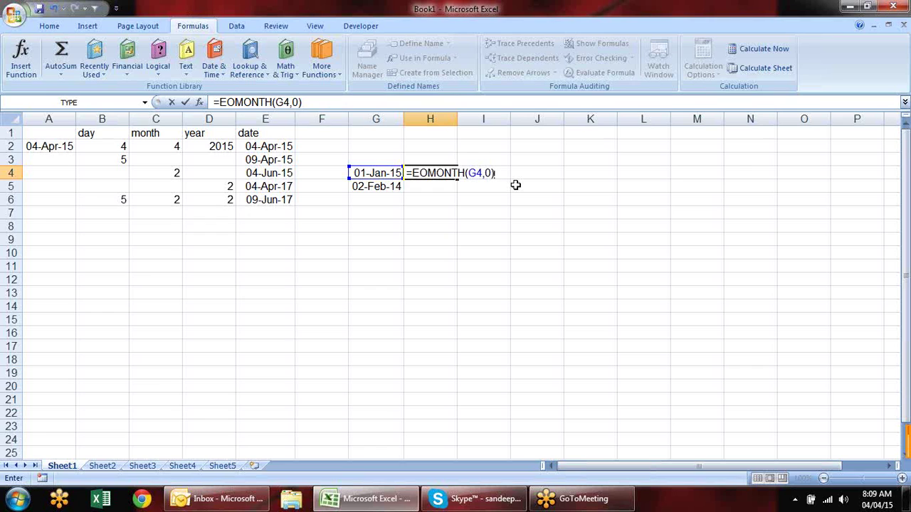
pyautogui.press('Return')
pyautogui.press('Up')
pyautogui.hotkey('ctrl', 'shift', '3')
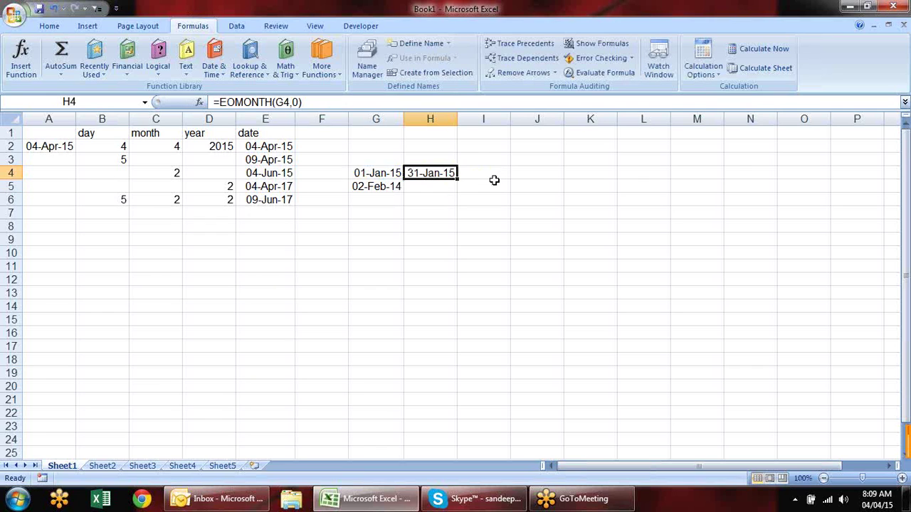
# - Fill the EOMONTH formula down to H5 and widen column H
pyautogui.press('Down')
pyautogui.hotkey('ctrl', 'd')
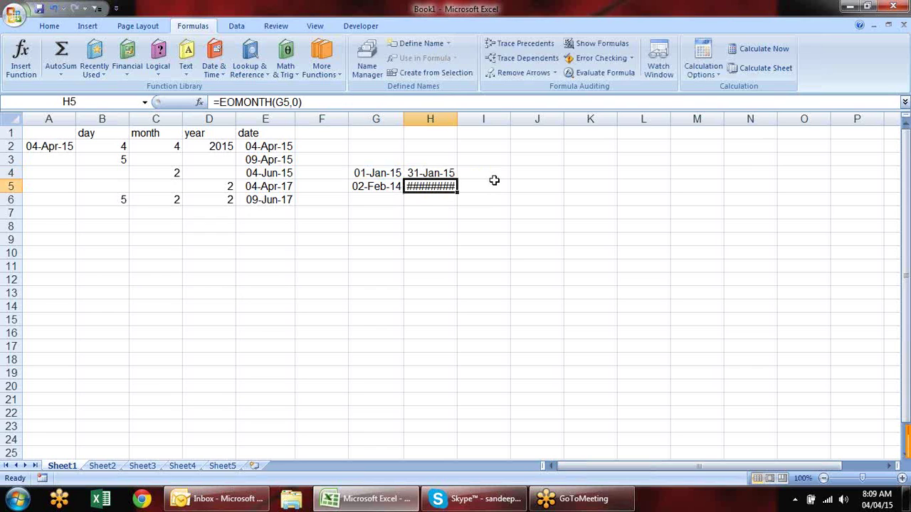
pyautogui.doubleClick(458, 119)
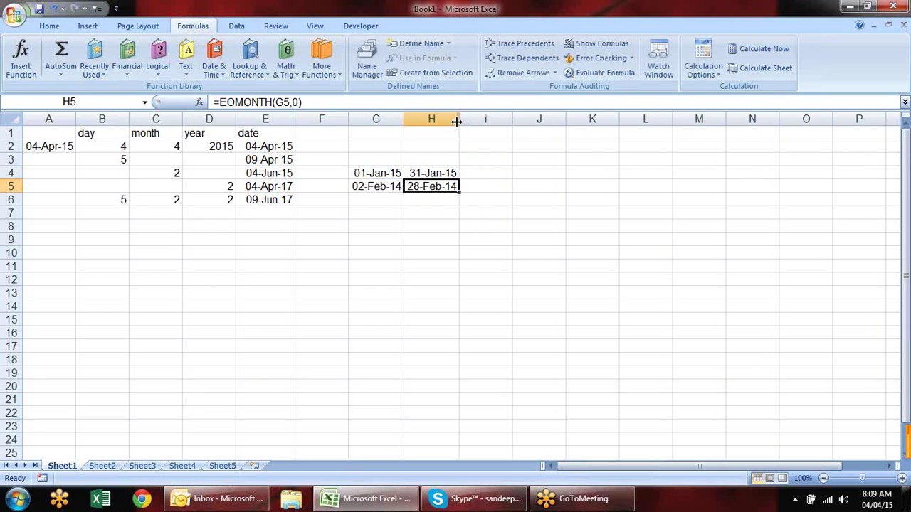
pyautogui.click(519, 201)
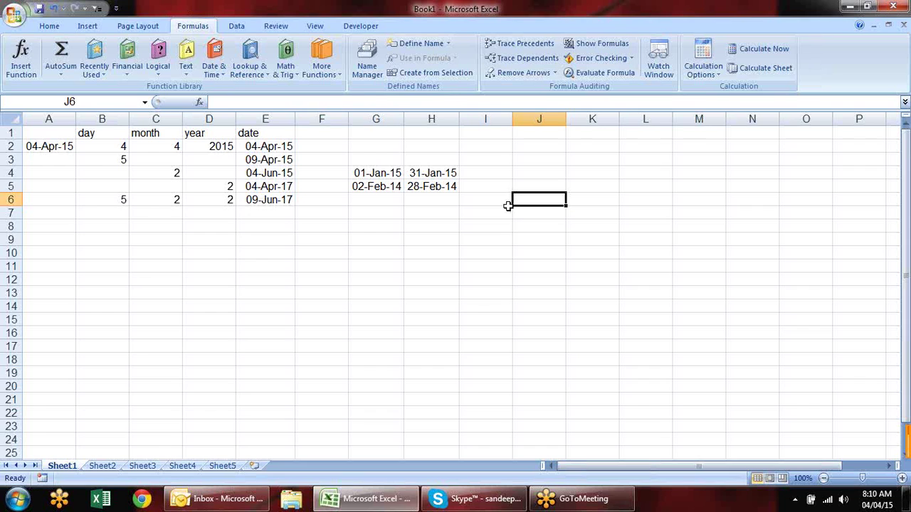
# - Change H4's month offset from 0 to 1 in the EOMONTH formula
pyautogui.click(434, 174)
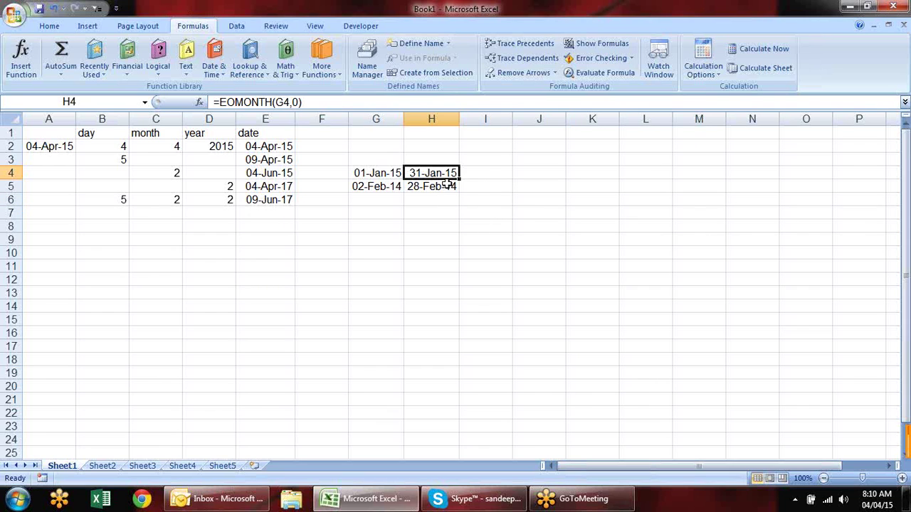
pyautogui.press('F2')
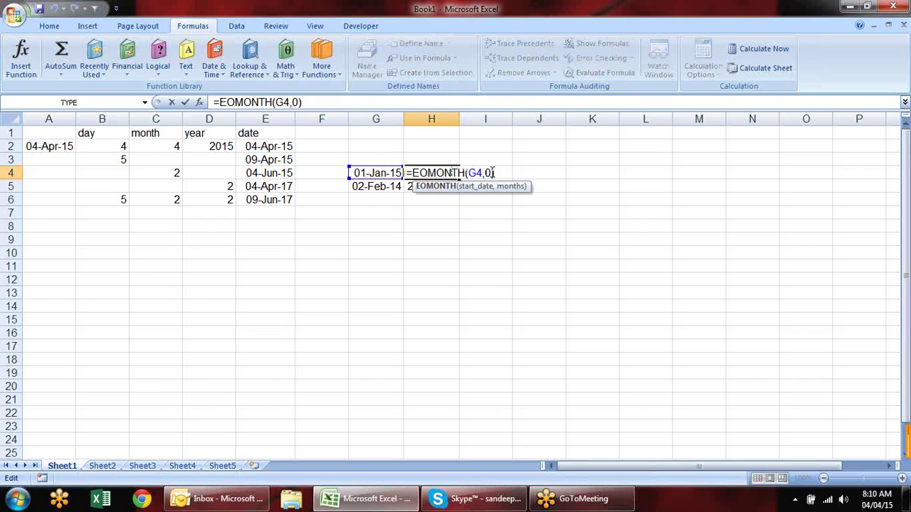
pyautogui.doubleClick(489, 173)
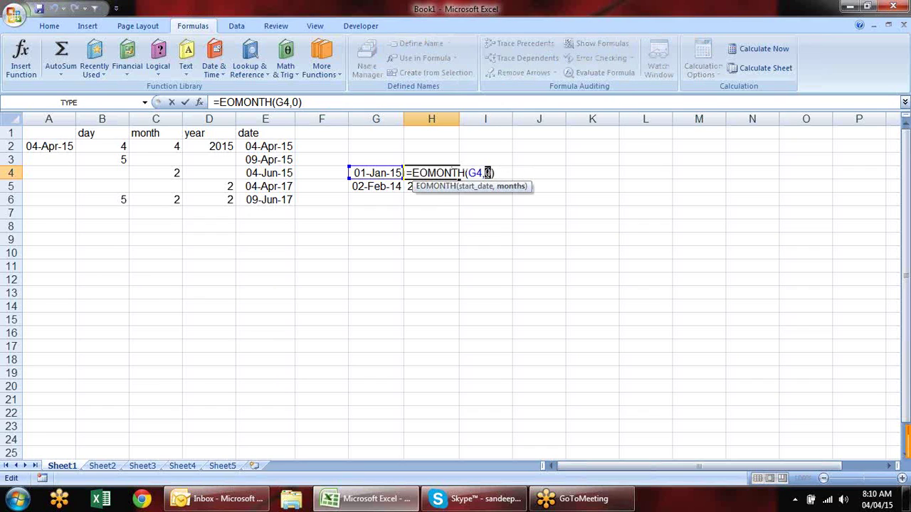
pyautogui.write('1')
pyautogui.press('Return')
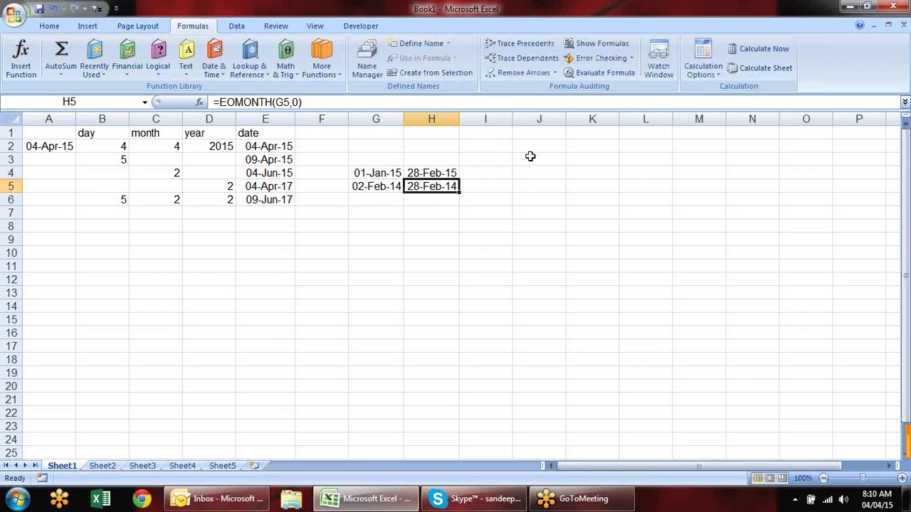
# - Change H4's formula to =EOMONTH(G4,2)
pyautogui.press('Up')
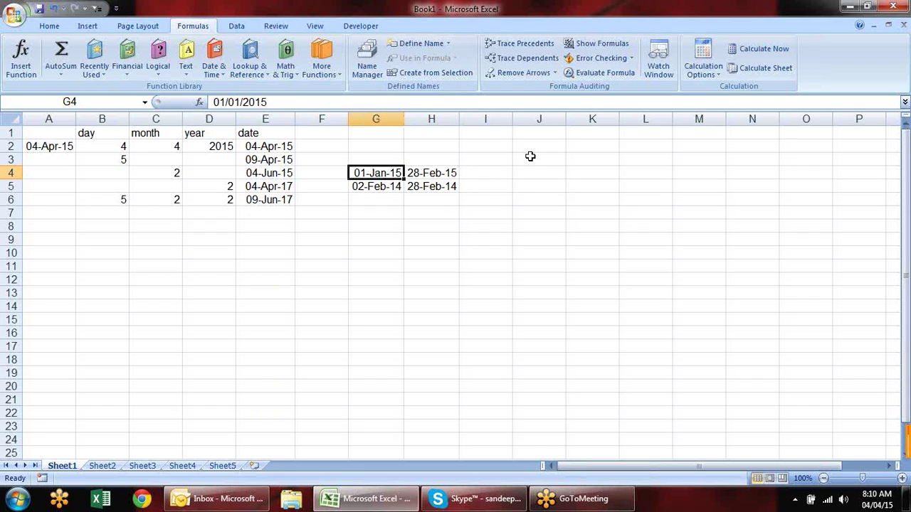
pyautogui.press('Right')
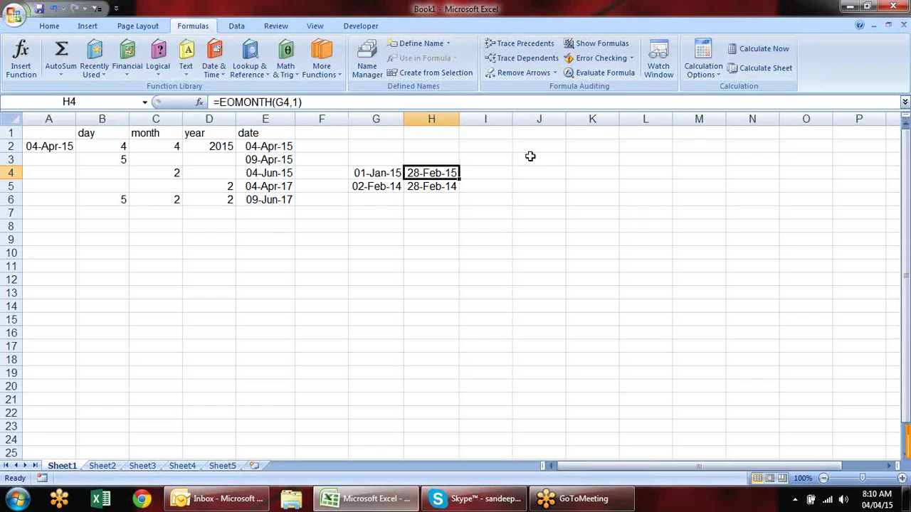
pyautogui.press('F2')
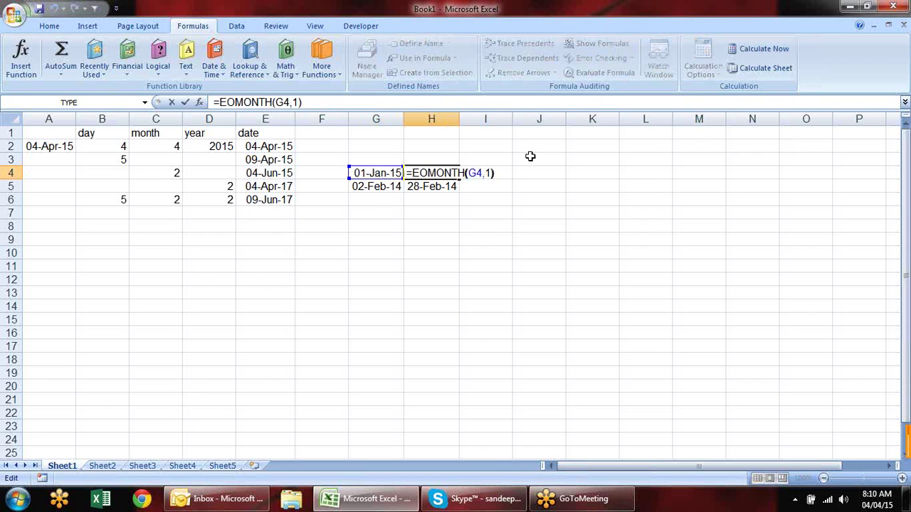
pyautogui.press('Left')
pyautogui.press('BackSpace')
pyautogui.write('2')
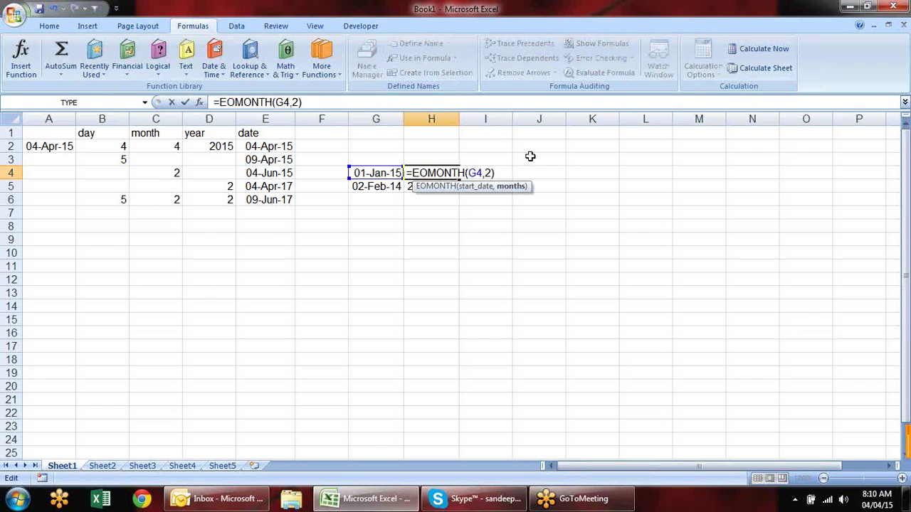
pyautogui.press('Return')
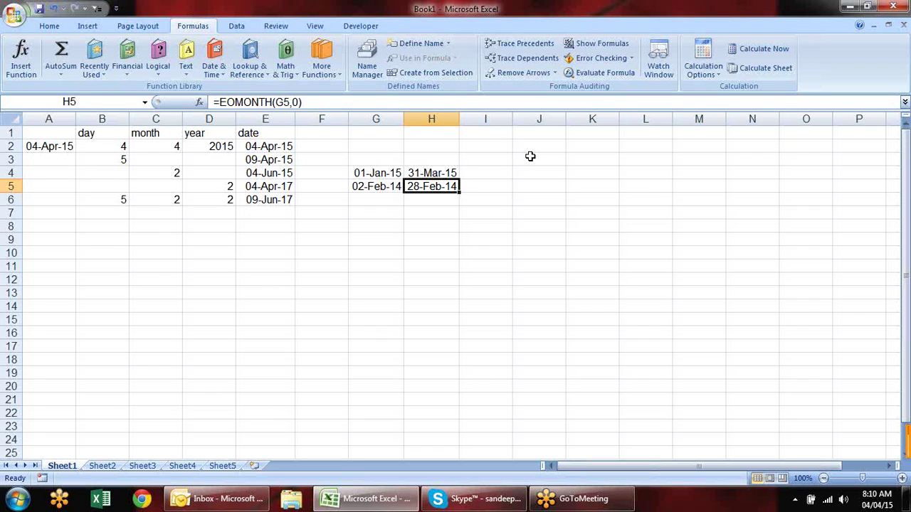
# - Undo the edit so H4 returns to =EOMONTH(G4,0), showing 31-Jan-15
pyautogui.press('Up')
pyautogui.hotkey('ctrl', 'z')
pyautogui.hotkey('ctrl', 'z')
pyautogui.click(367, 205)
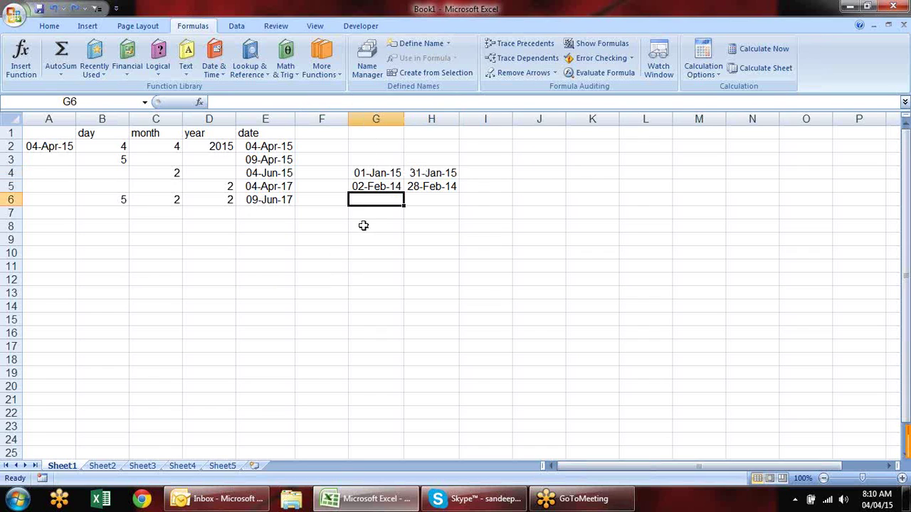
pyautogui.click(342, 212)
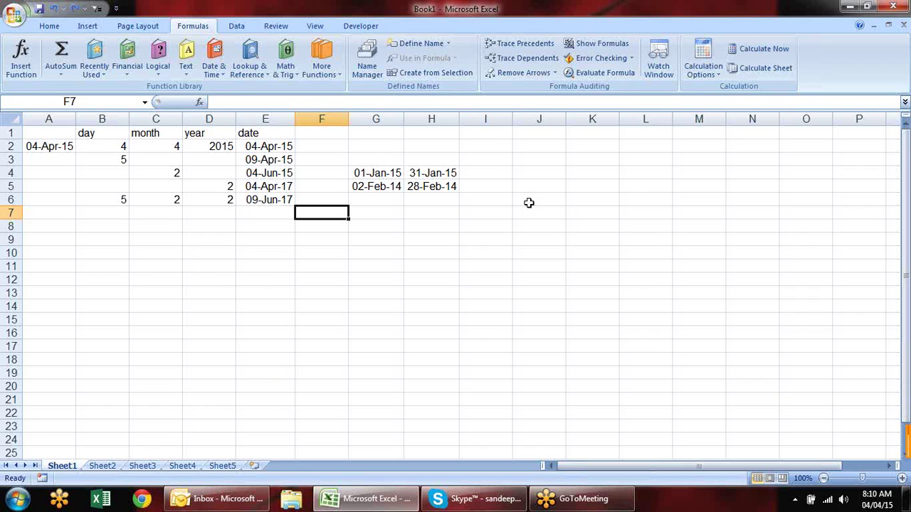
# - Enter start date 1-mar-2015 in F7 and 20 workdays in G7
pyautogui.write('1-mar')
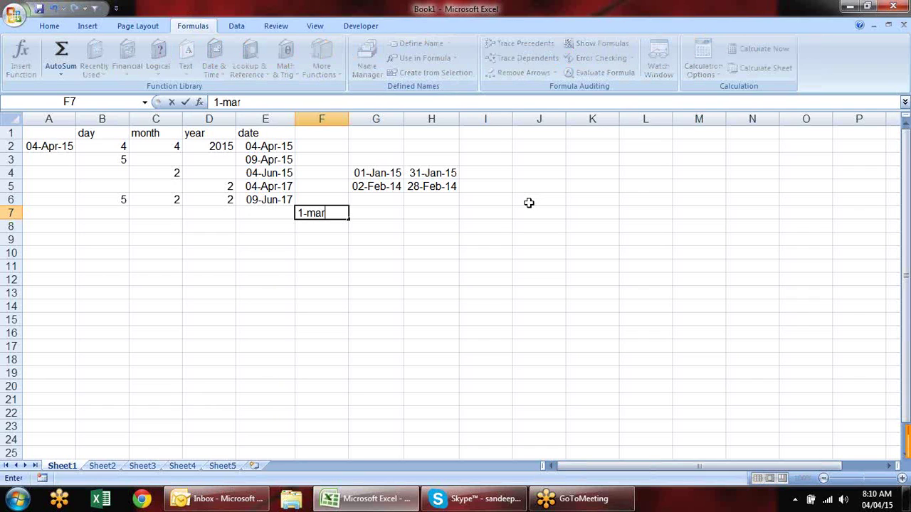
pyautogui.write('-')
pyautogui.write('2015')
pyautogui.press('Return')
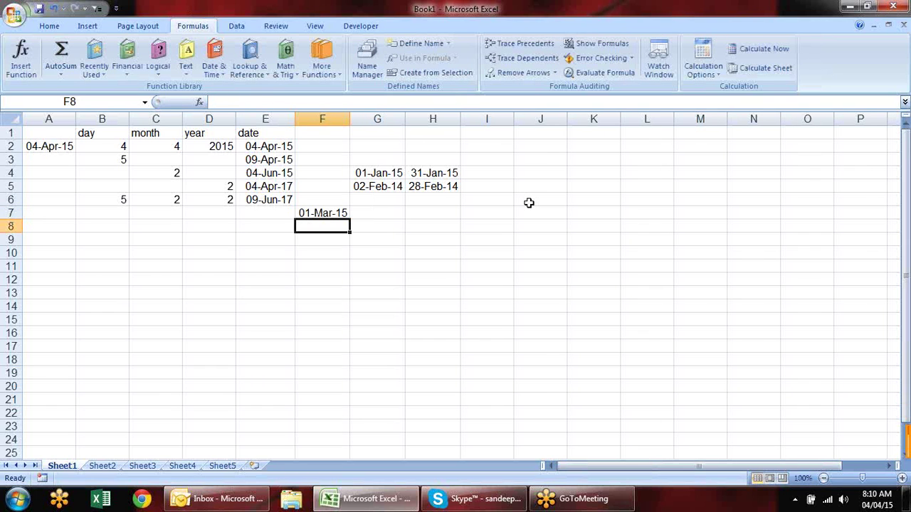
pyautogui.press('Up')
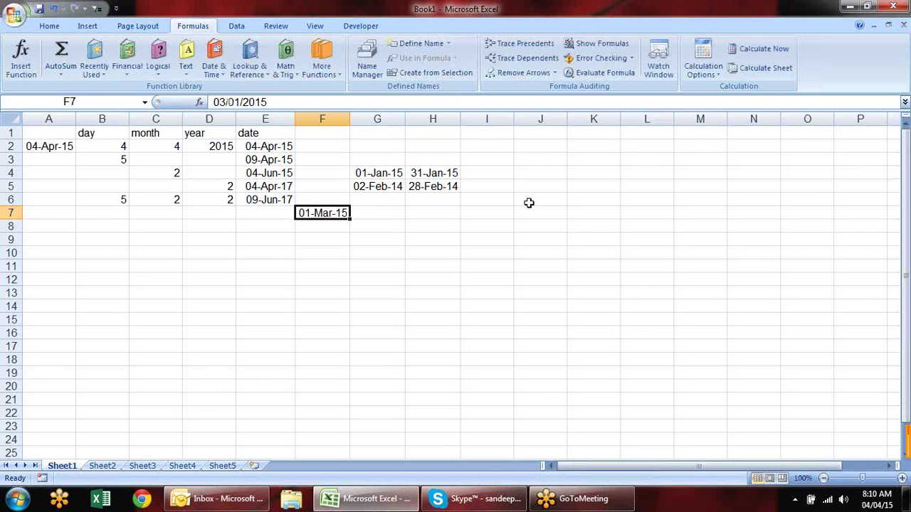
pyautogui.press('Right')
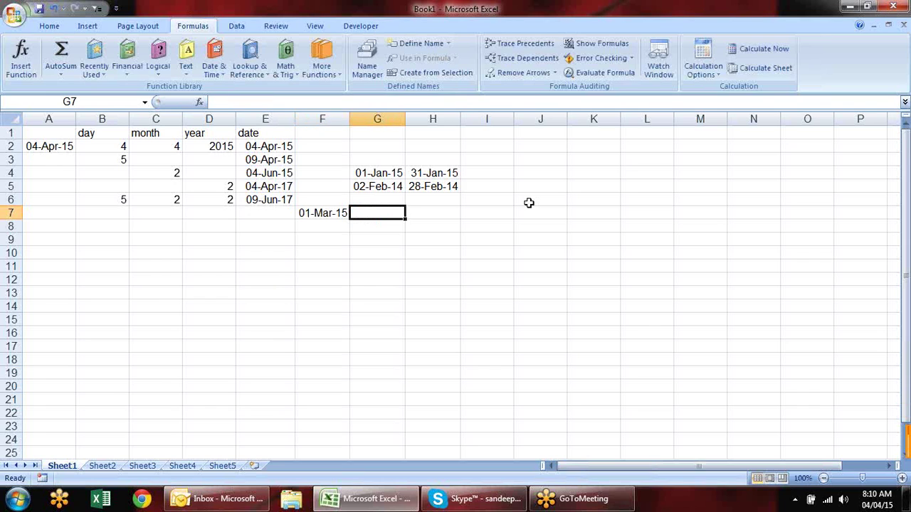
pyautogui.write('20')
pyautogui.press('Tab')
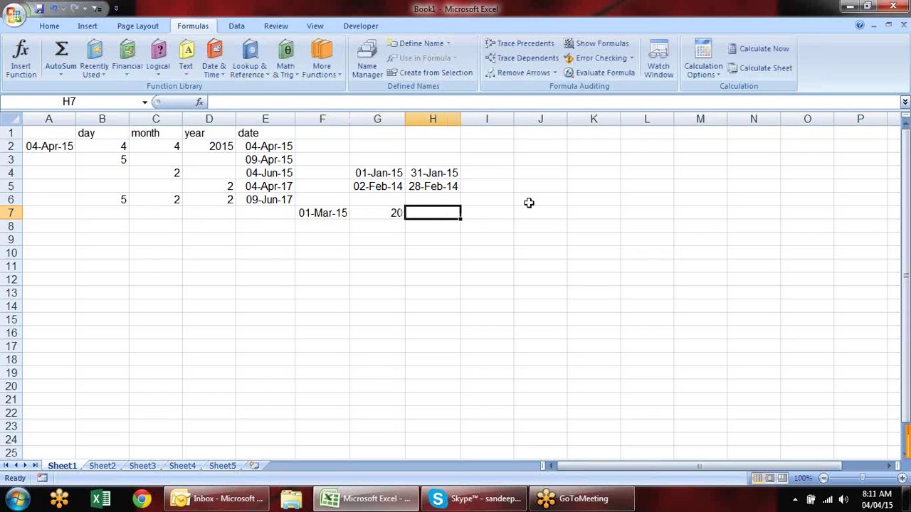
# - Enter =WORKDAY(F7,G7,K1:K4) in H7 using K1:K4 as holidays
pyautogui.write('=wo')
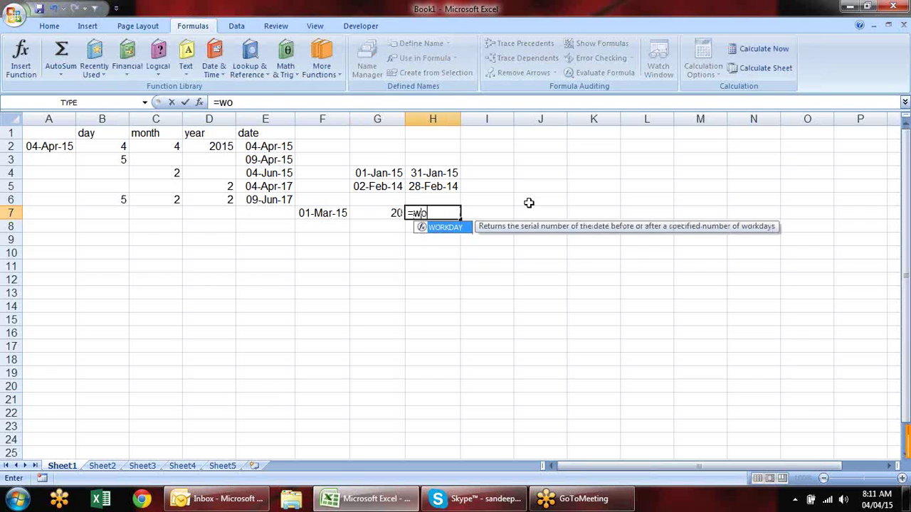
pyautogui.press('Tab')
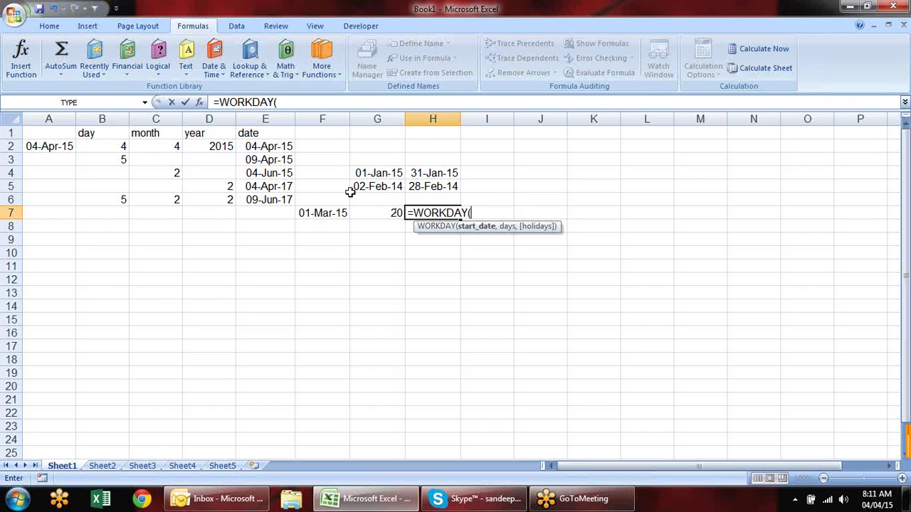
pyautogui.click(331, 211)
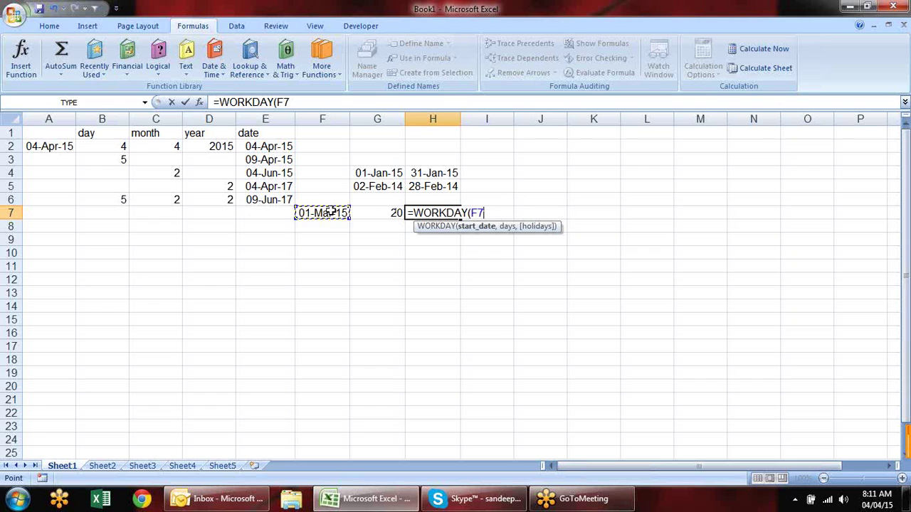
pyautogui.write(',')
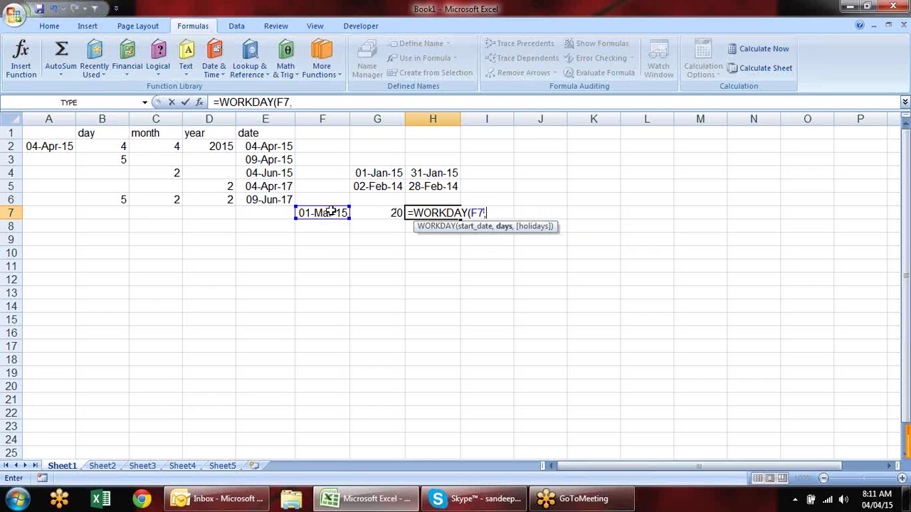
pyautogui.click(390, 212)
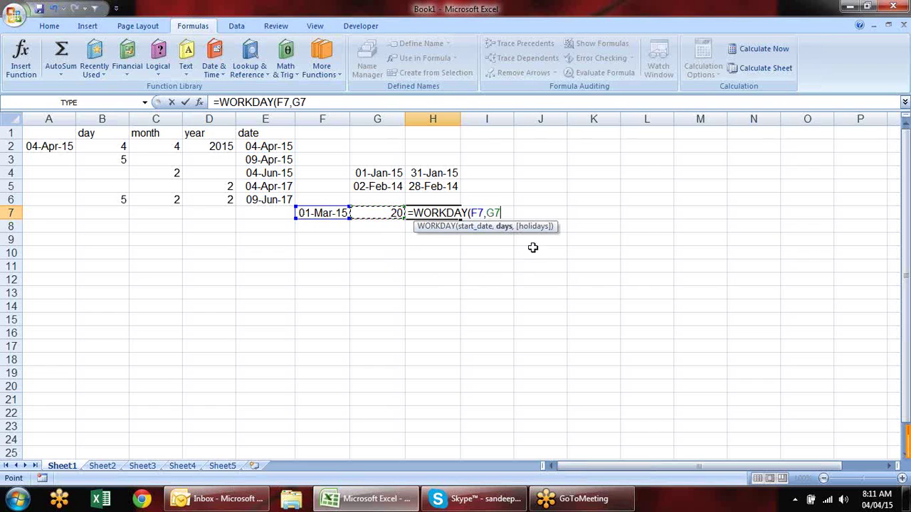
pyautogui.write(',')
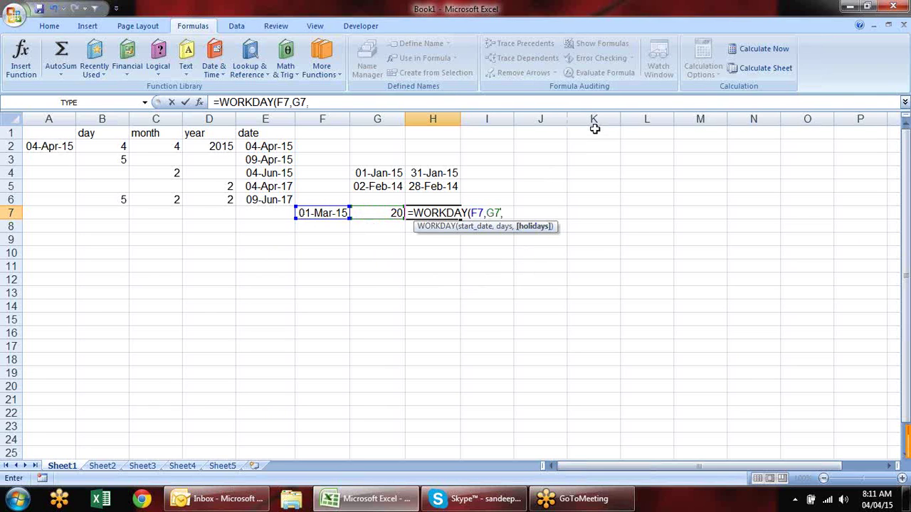
pyautogui.moveTo(594, 129); pyautogui.dragTo(595, 175)
pyautogui.click(594, 175)
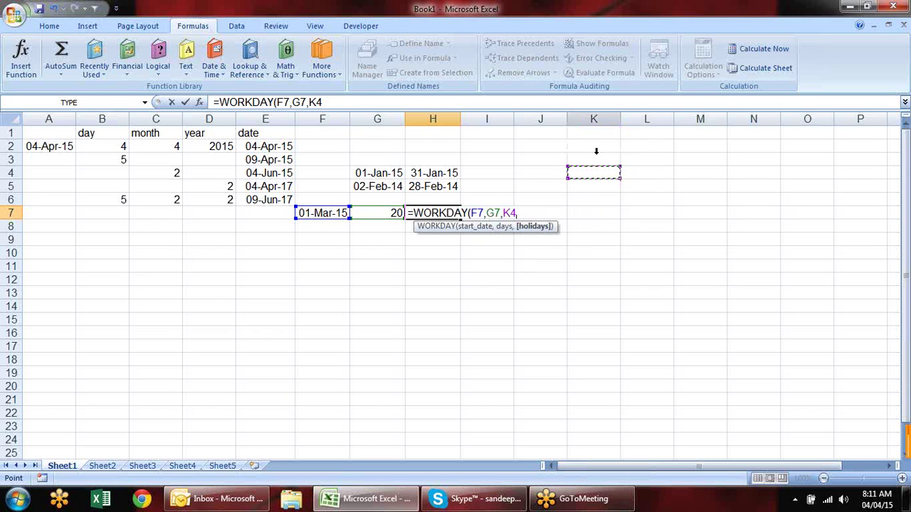
pyautogui.moveTo(605, 130); pyautogui.dragTo(603, 176)
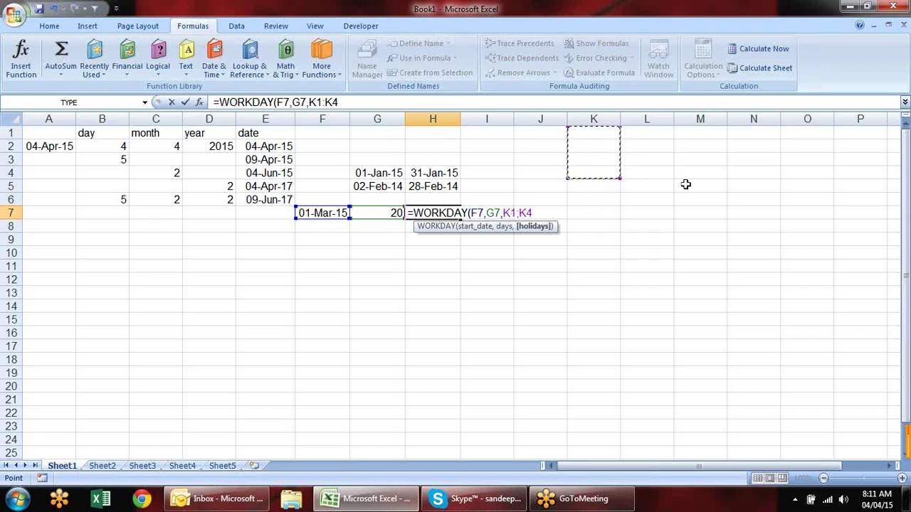
pyautogui.press('Return')
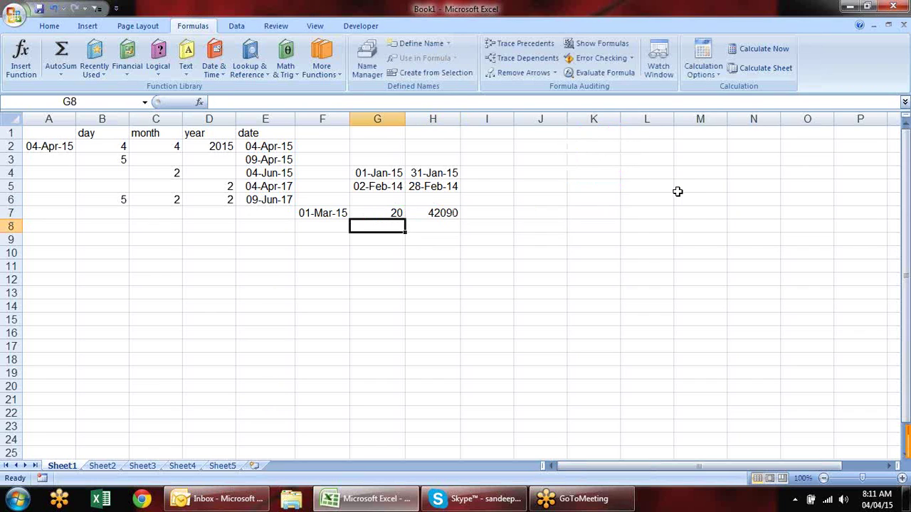
# - Format H7 as a date so it shows 27-Mar-15
pyautogui.press('Up')
pyautogui.press('Right')
pyautogui.hotkey('ctrl', 'shift', '3')
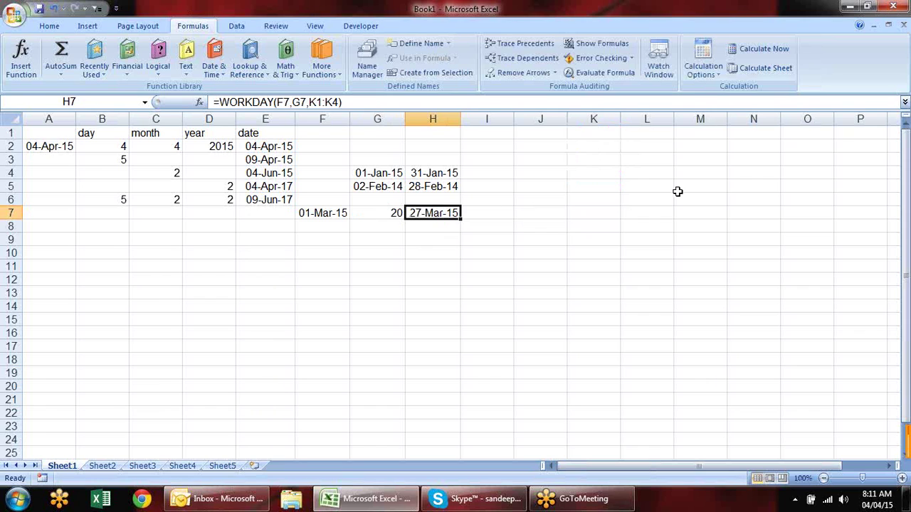
pyautogui.press('Left')
pyautogui.press('Left')
pyautogui.press('Right')
pyautogui.press('Right')
pyautogui.press('Right')
pyautogui.press('Right')
pyautogui.press('Right')
pyautogui.press('Up')
pyautogui.press('Up')
pyautogui.press('Up')
pyautogui.press('Up')
pyautogui.press('Up')
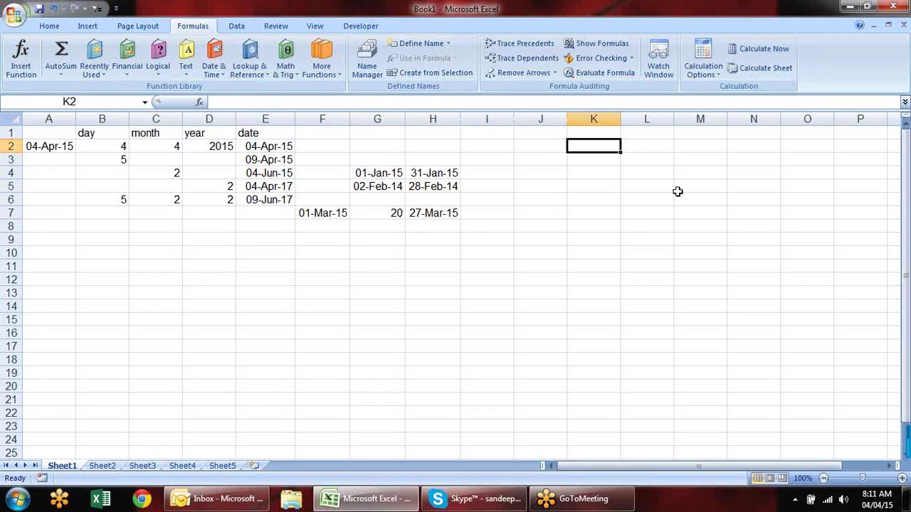
# - Add holiday 3-mar-15 in K2, shifting H7 to 30-Mar-15, then launch another Excel
pyautogui.write('3')
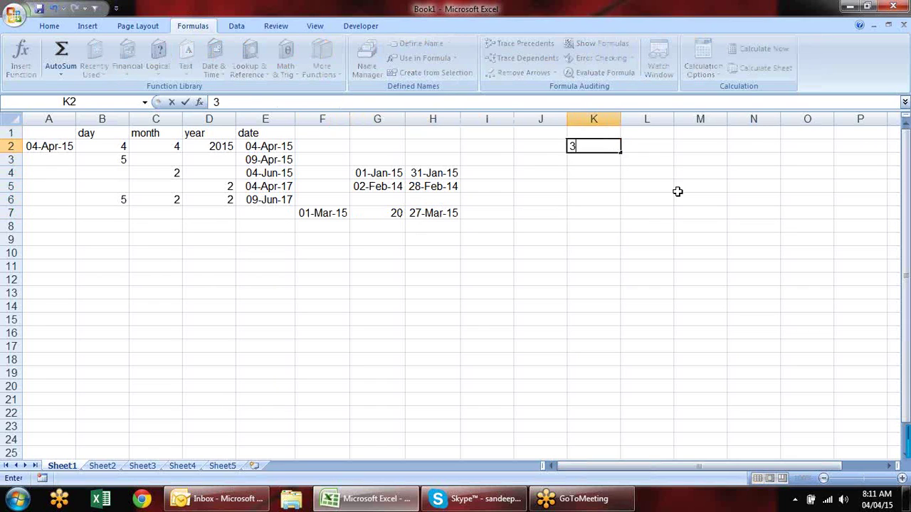
pyautogui.write('-mar-15')
pyautogui.press('Return')
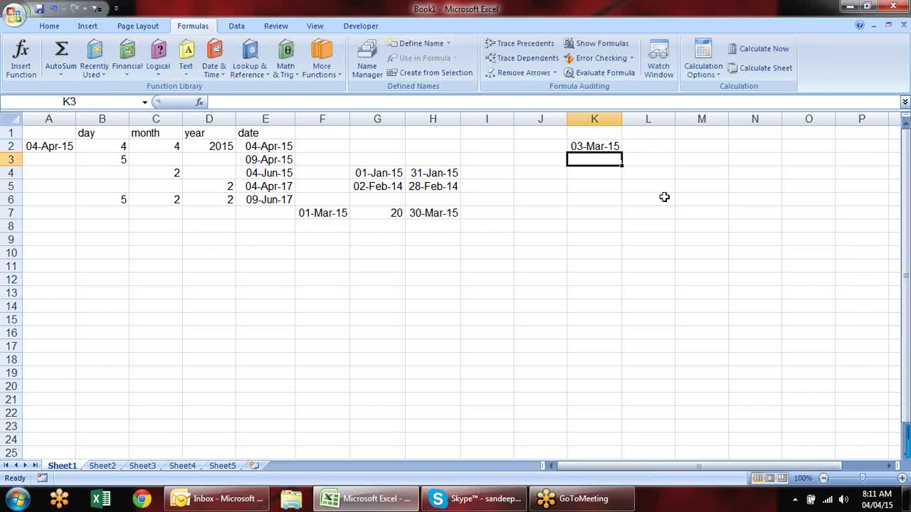
pyautogui.click(435, 214)
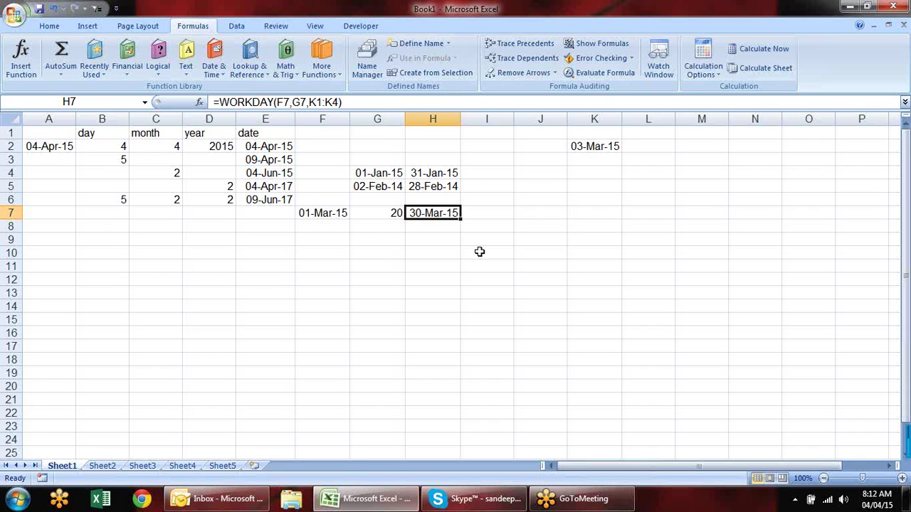
pyautogui.click(100, 498)
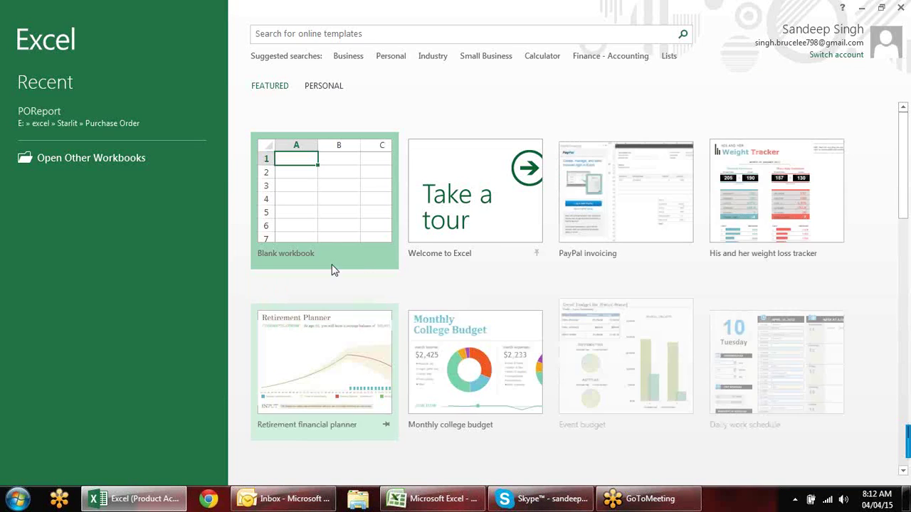
# - Open a new blank workbook and enter today's date in G6
pyautogui.click(306, 260)
pyautogui.click(305, 212)
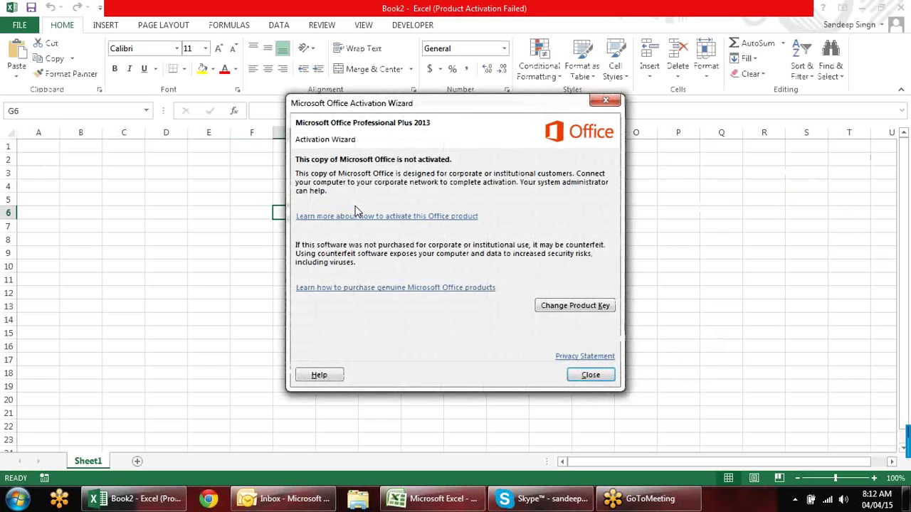
pyautogui.click(590, 375)
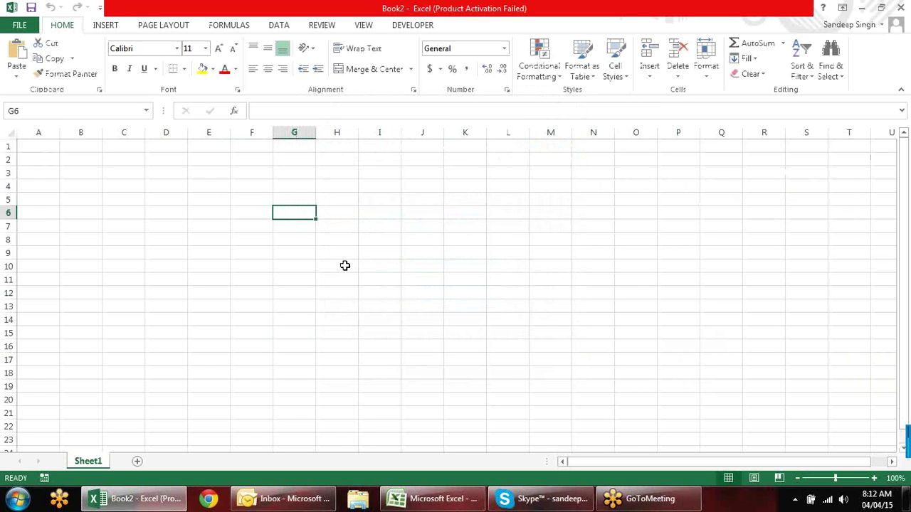
pyautogui.hotkey('ctrl', ';')
pyautogui.press('Return')
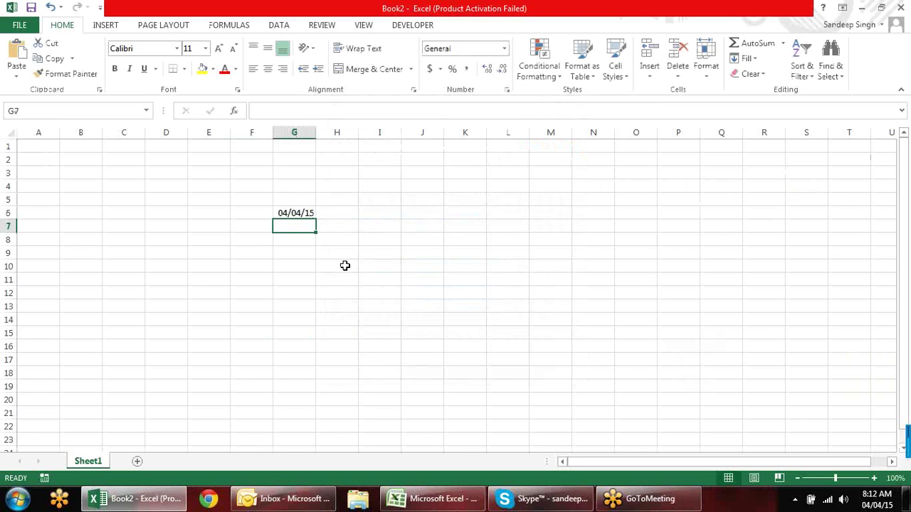
# - Start a WORKDAY.INTL formula in H6 using function autocomplete
pyautogui.press('Up')
pyautogui.press('Right')
pyautogui.write('=')
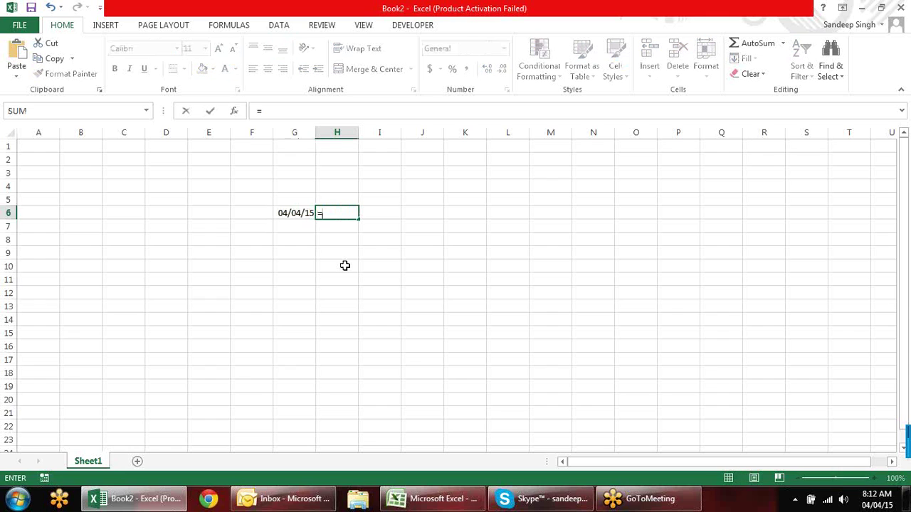
pyautogui.write('workd')
pyautogui.press('Tab')
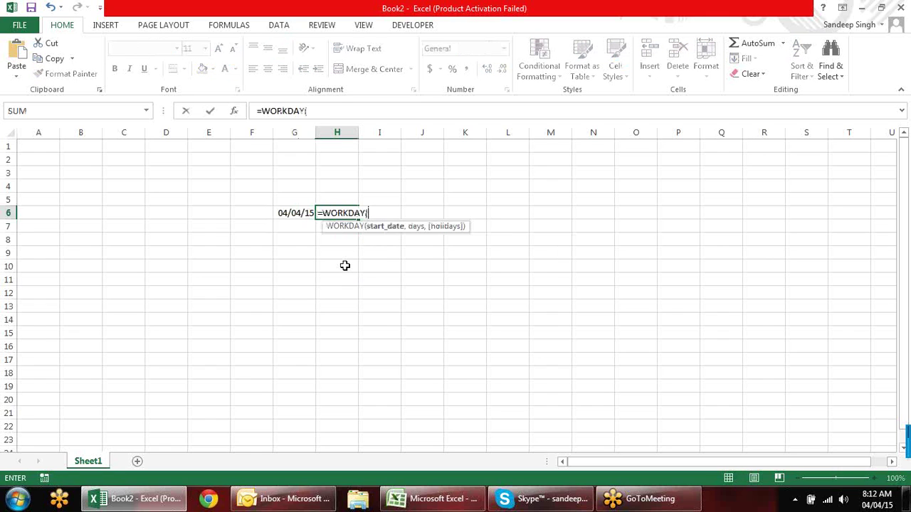
pyautogui.press('BackSpace')
pyautogui.press('BackSpace')
pyautogui.press('BackSpace')
pyautogui.press('BackSpace')
pyautogui.press('BackSpace')
pyautogui.press('BackSpace')
pyautogui.press('BackSpace')
pyautogui.press('BackSpace')
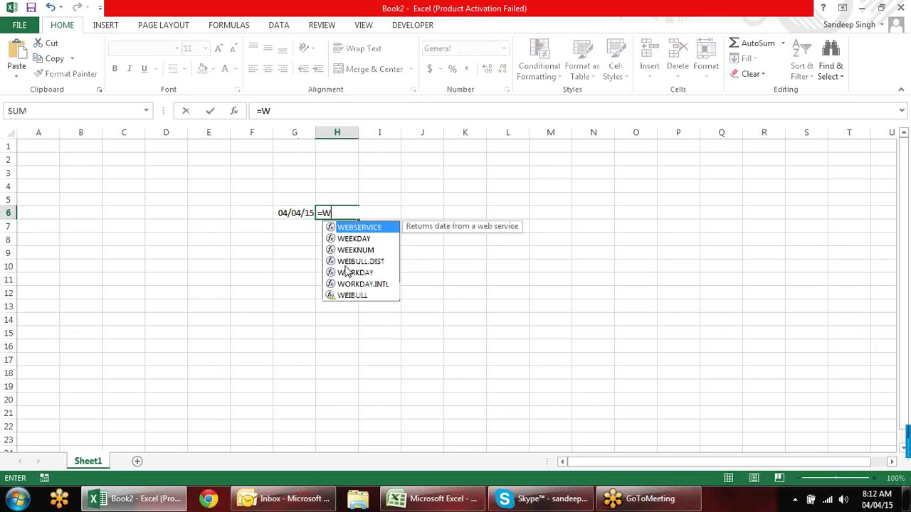
pyautogui.write('work')
pyautogui.press('BackSpace')
pyautogui.press('BackSpace')
pyautogui.press('Down')
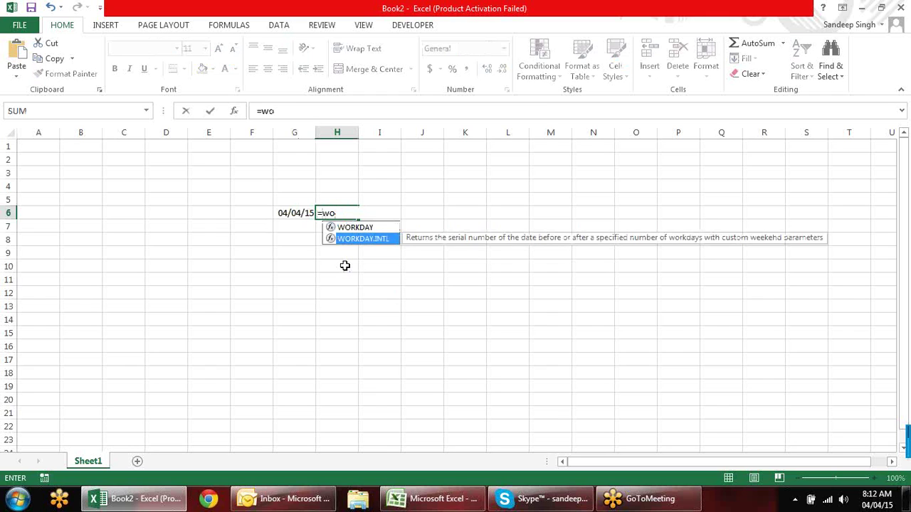
pyautogui.press('Tab')
# - Give WORKDAY.INTL the start date G6 and 20 days, then cancel the formula
pyautogui.click(307, 212)
pyautogui.write(',')
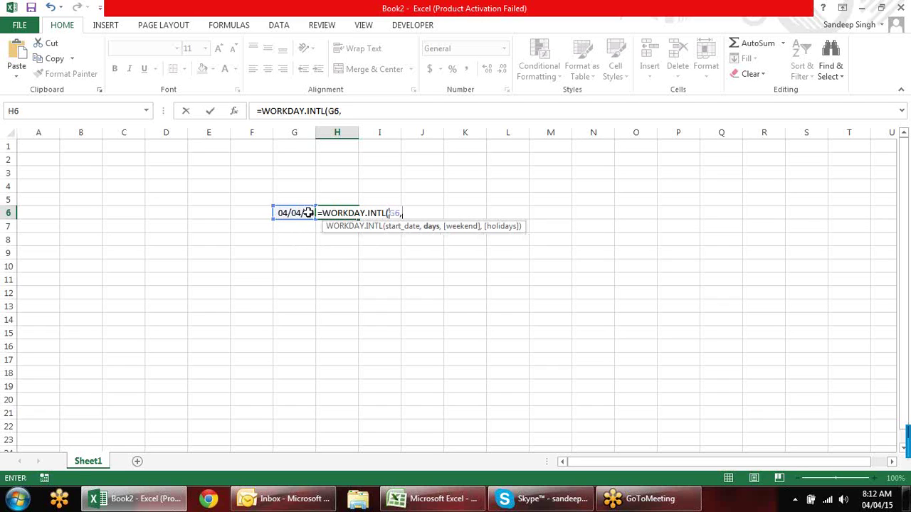
pyautogui.write('20,')
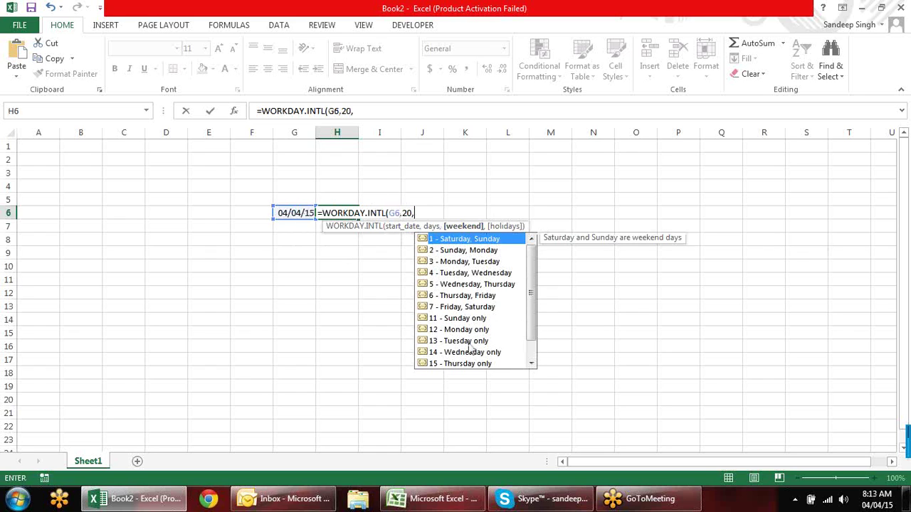
pyautogui.scroll(-1, 530, 292)
pyautogui.scroll(1, 527, 299)
pyautogui.scroll(-1, 534, 317)
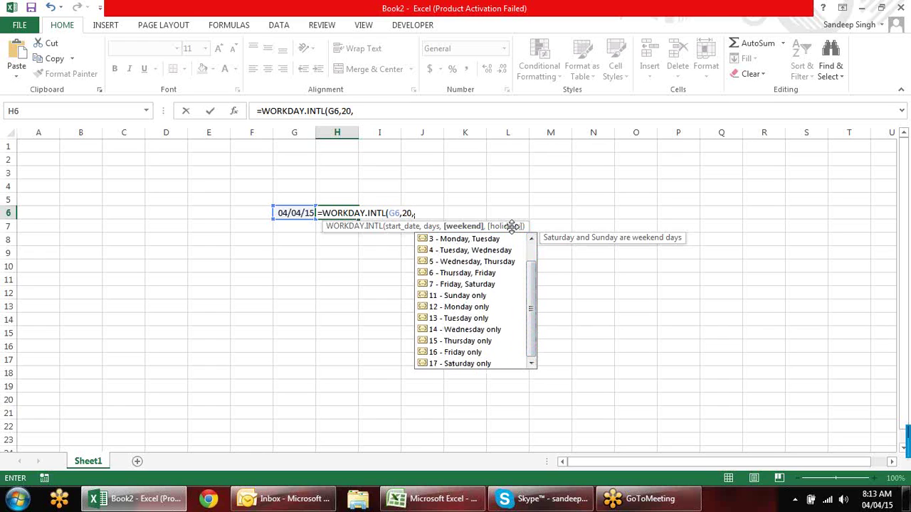
pyautogui.press('Escape')
pyautogui.press('Escape')
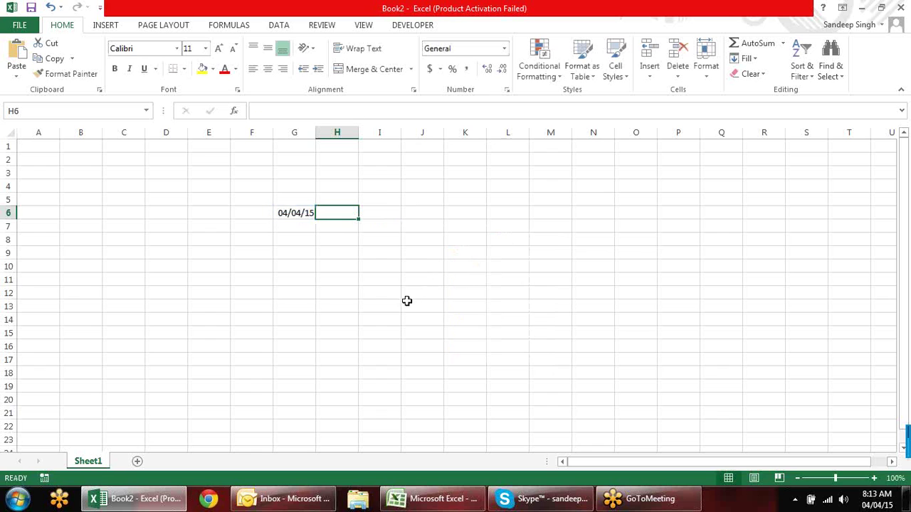
pyautogui.click(861, 8)
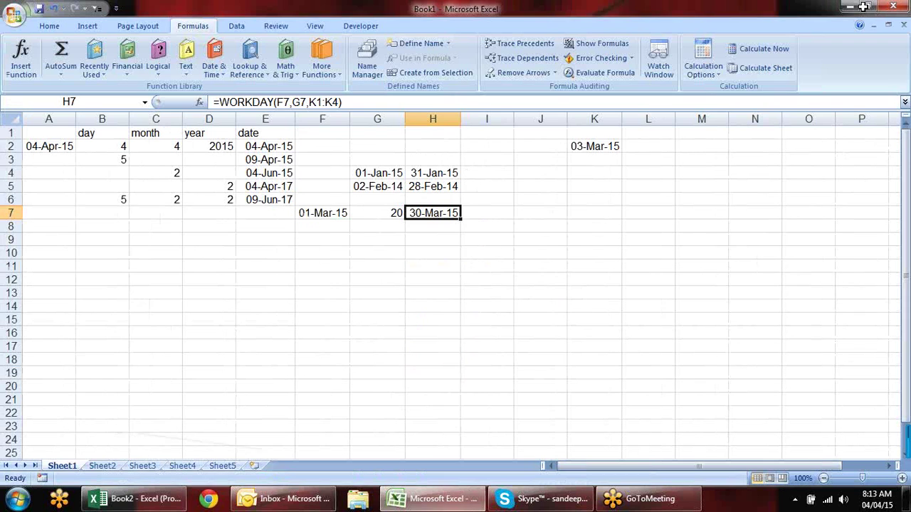
pyautogui.click(403, 258)
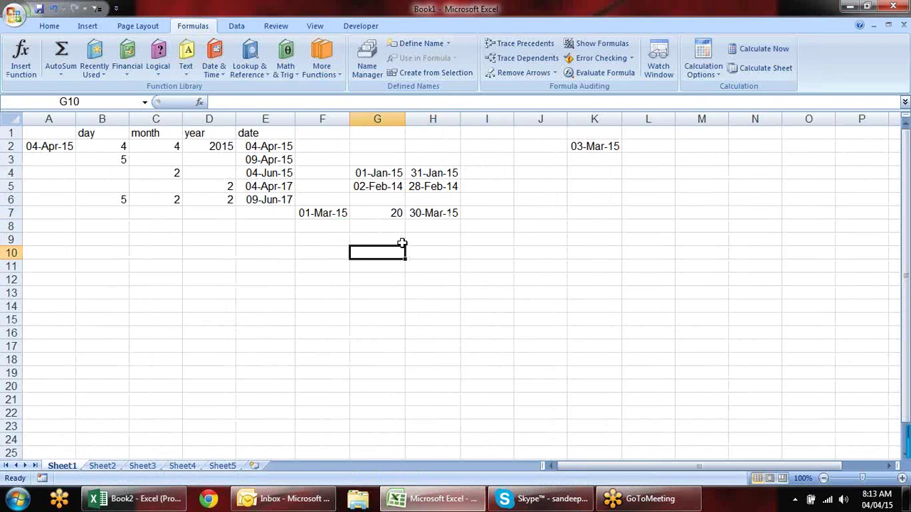
pyautogui.click(333, 237)
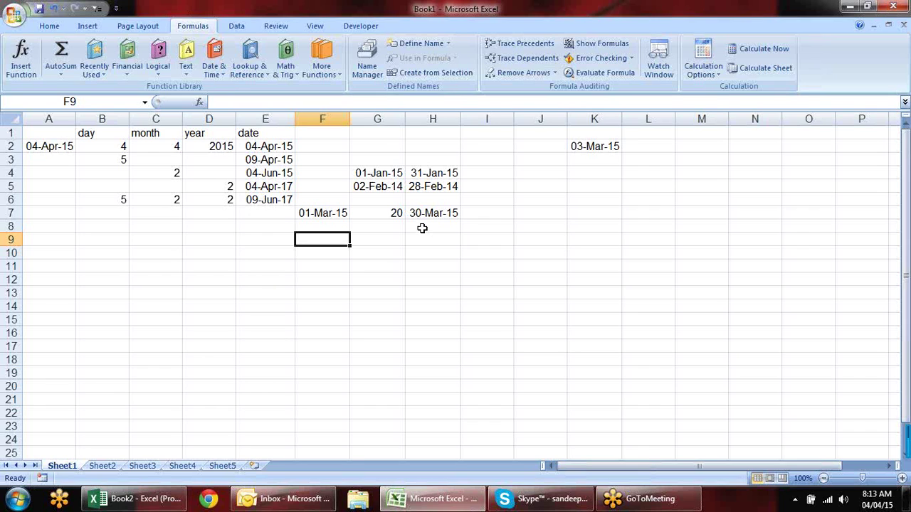
# - Enter =NETWORKDAYS(F7,H7,K1:K5) in F9, excluding the K1:K5 holidays
pyautogui.write('=')
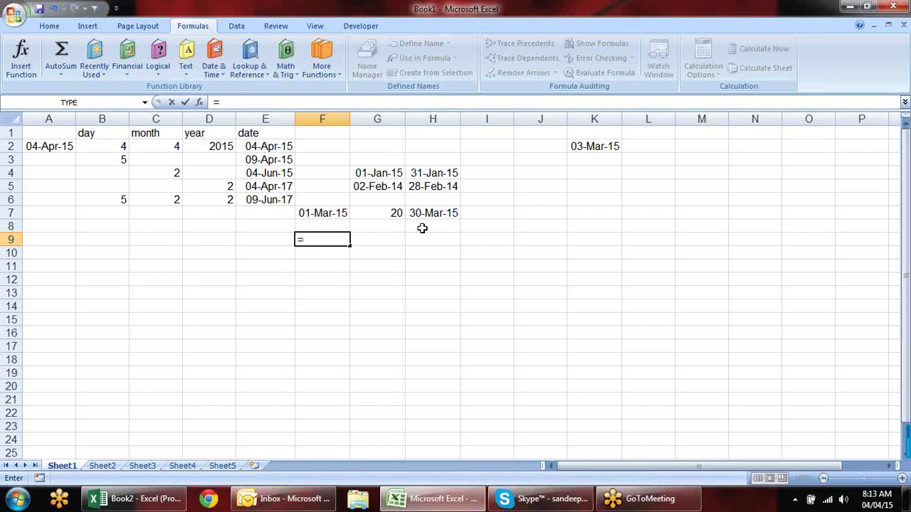
pyautogui.write('netw')
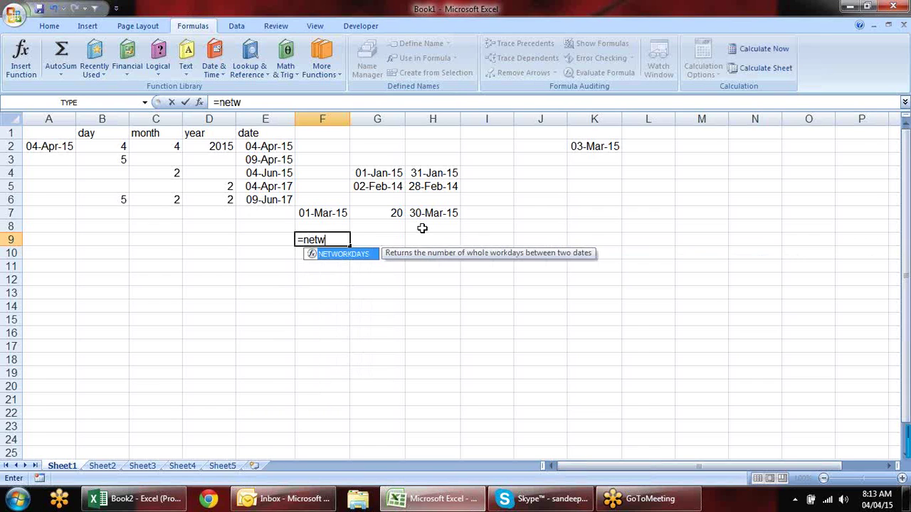
pyautogui.press('Tab')
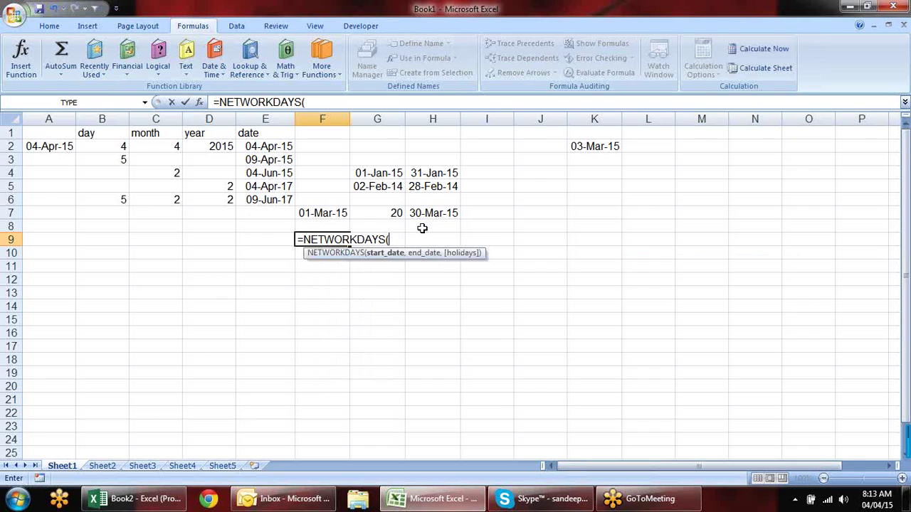
pyautogui.click(321, 213)
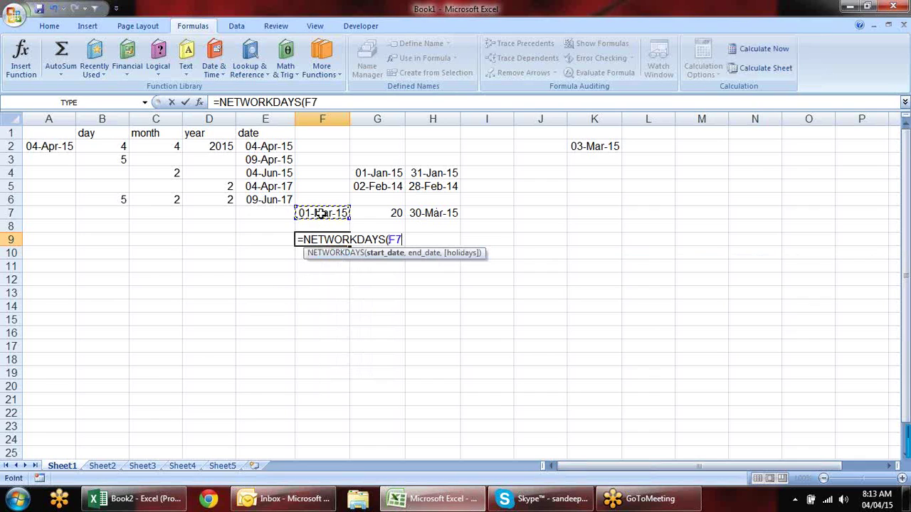
pyautogui.write(',')
pyautogui.click(433, 213)
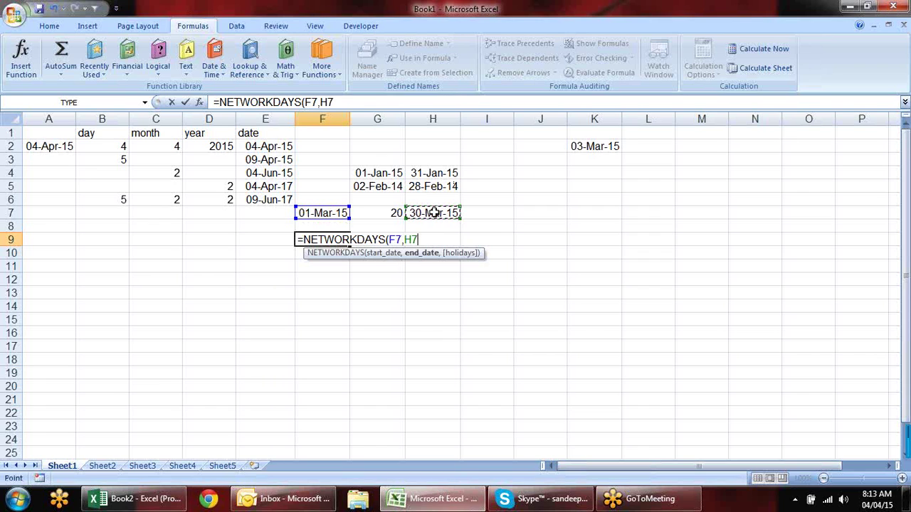
pyautogui.write(',')
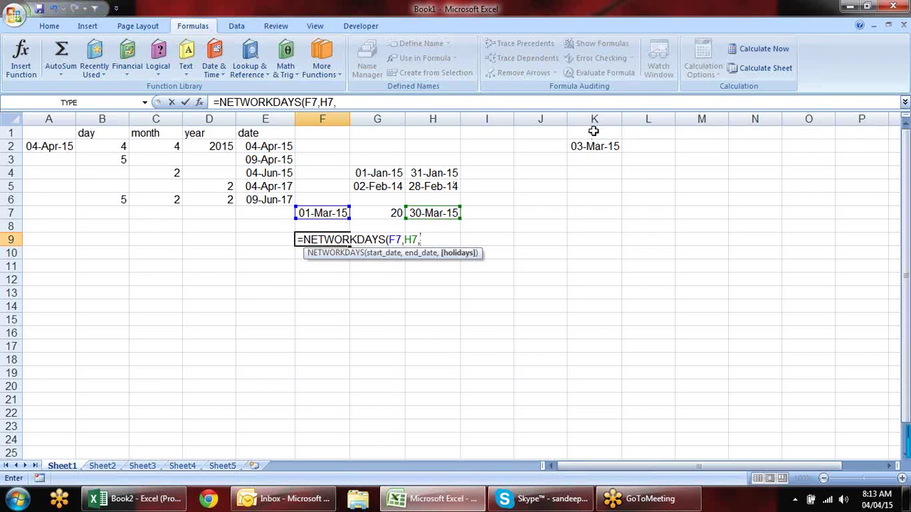
pyautogui.moveTo(594, 128); pyautogui.dragTo(595, 179)
pyautogui.write(')')
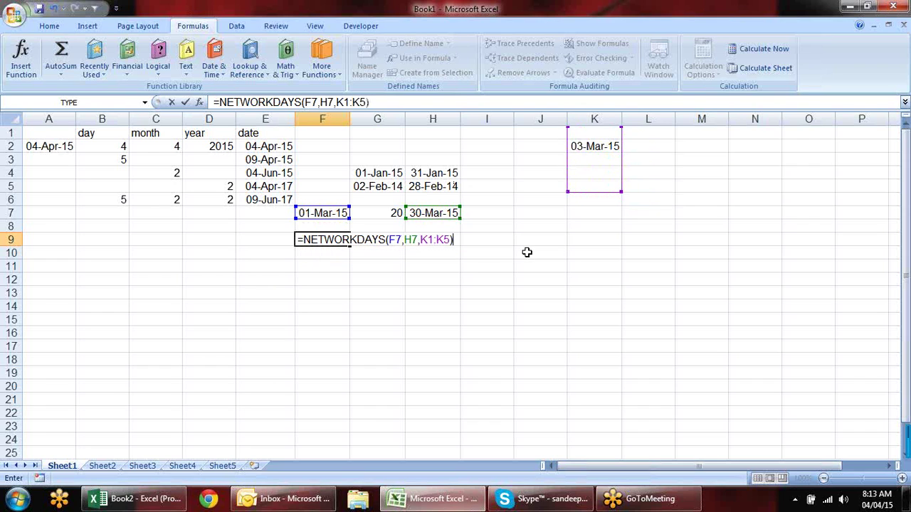
pyautogui.press('Return')
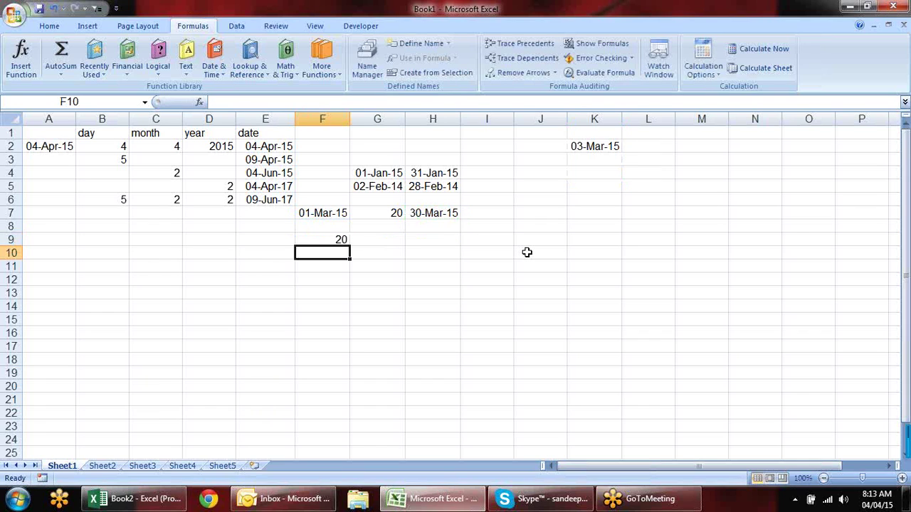
# - Compare F9's NETWORKDAYS result with the 20-day value in G7
pyautogui.press('Up')
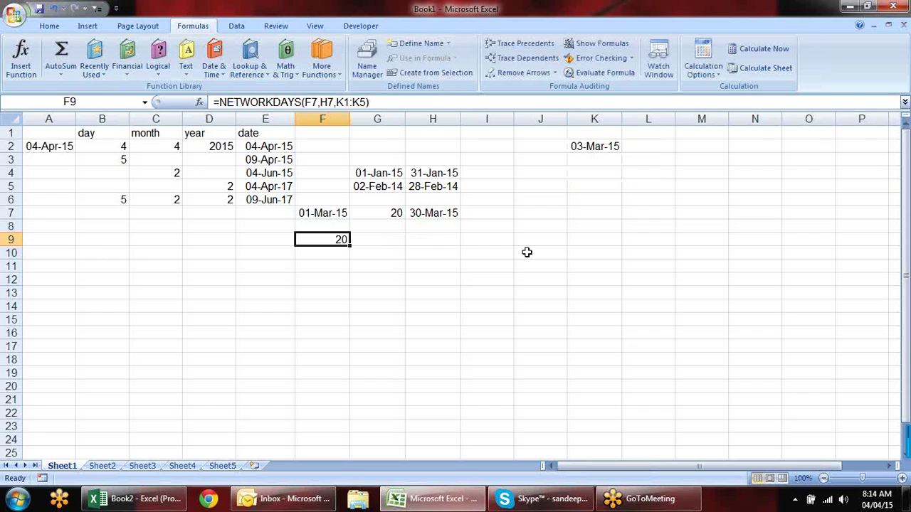
pyautogui.click(372, 215)
pyautogui.click(340, 239)
pyautogui.click(373, 215)
pyautogui.click(340, 238)
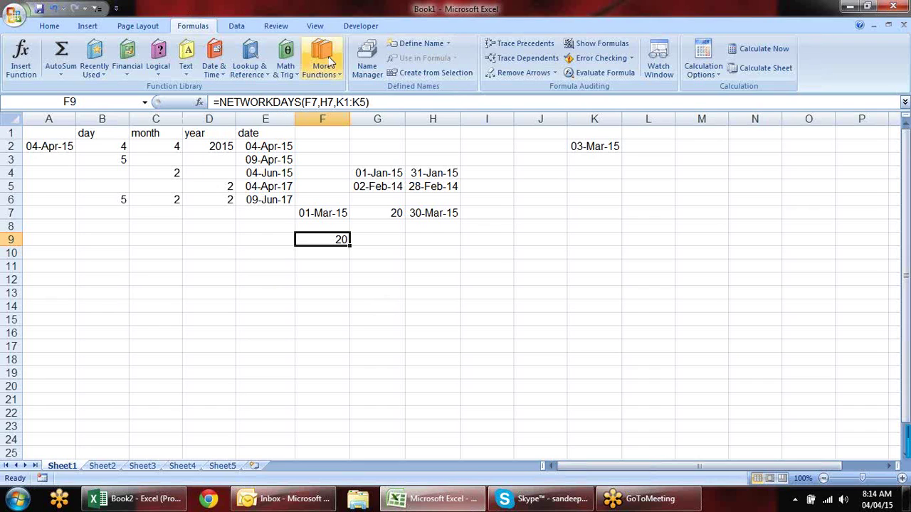
pyautogui.click(388, 261)
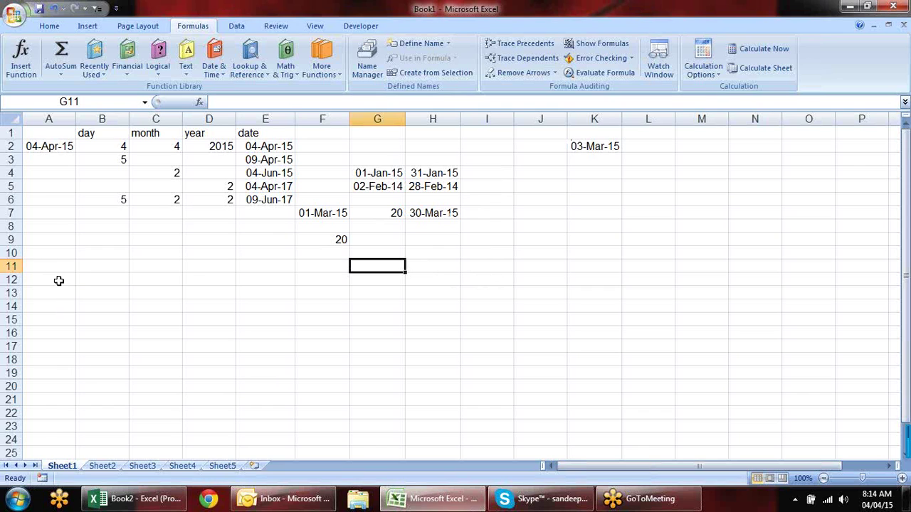
# - Insert the current time, 8:14 AM, into A12
pyautogui.click(58, 281)
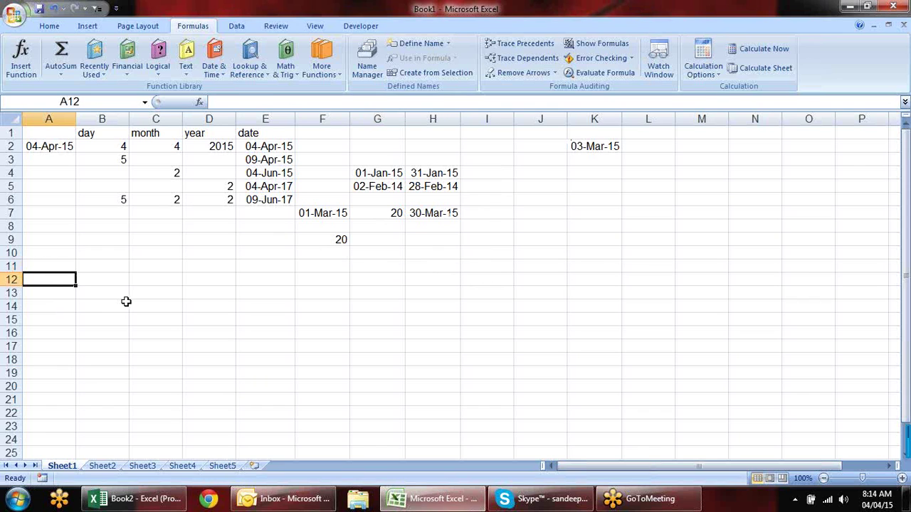
pyautogui.hotkey('ctrl', ';')
pyautogui.press('Escape')
pyautogui.hotkey('ctrl', 'shift', ';')
pyautogui.press('Return')
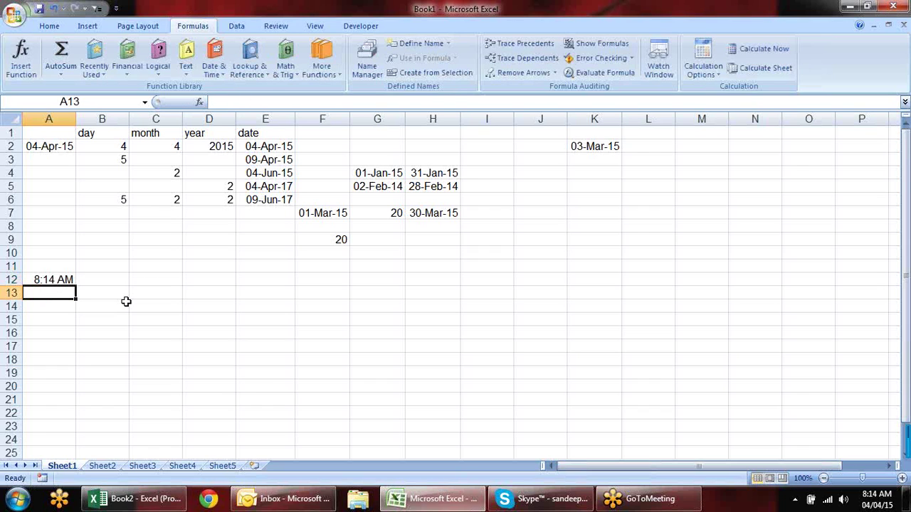
# - Type the headings Hour, Minute and Second in B11:D11
pyautogui.press('Up')
pyautogui.press('Right')
pyautogui.press('Up')
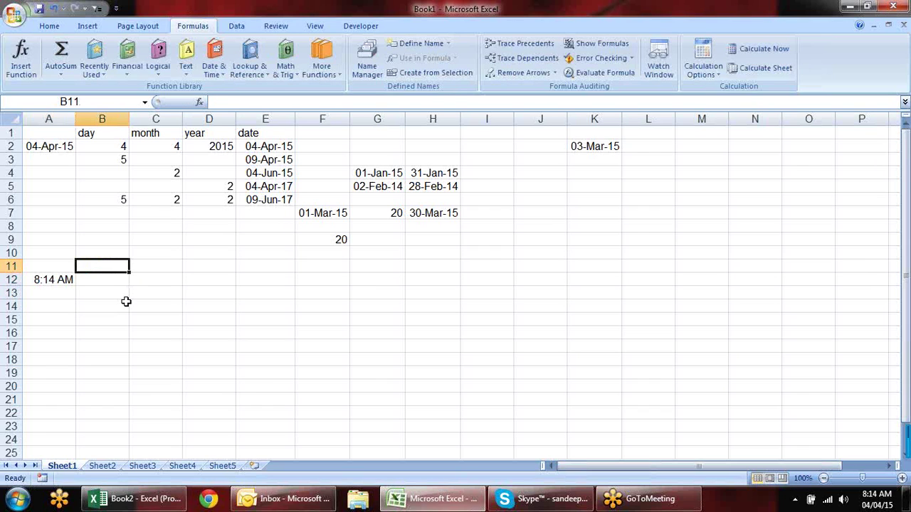
pyautogui.write('Hour')
pyautogui.press('Tab')
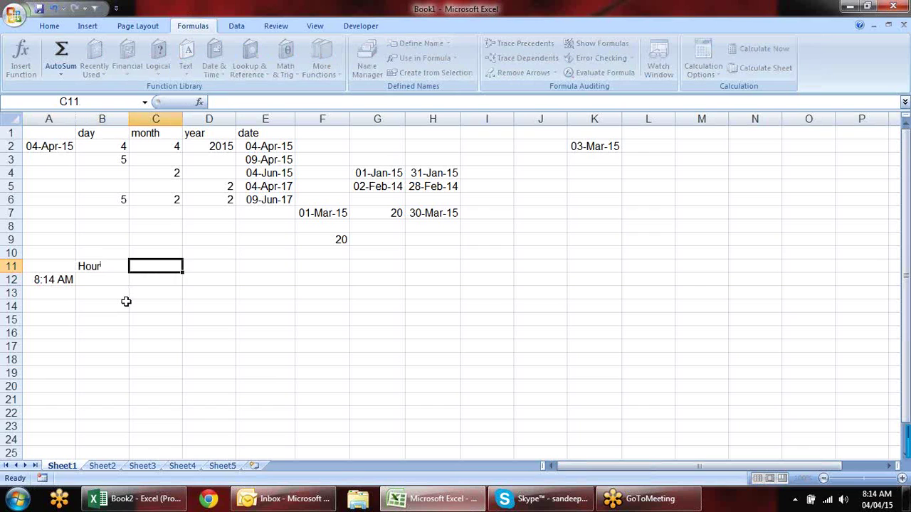
pyautogui.write('Minute')
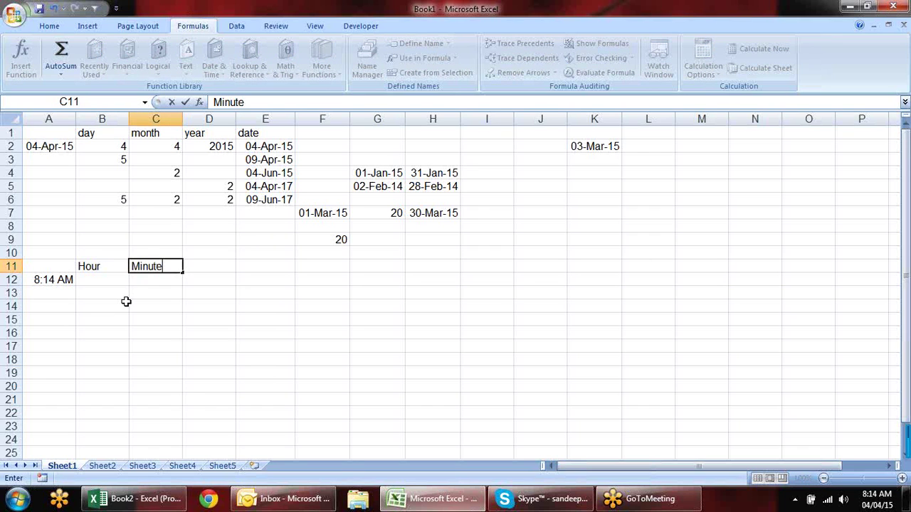
pyautogui.press('Tab')
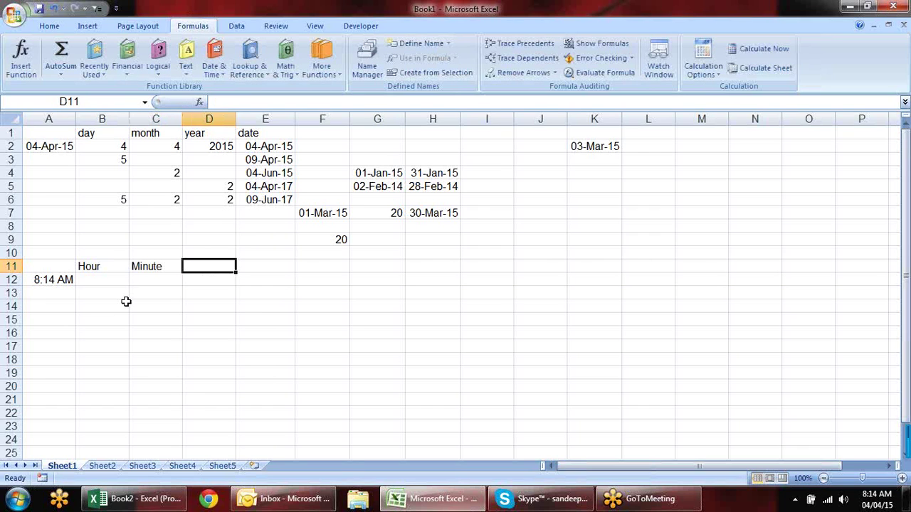
pyautogui.write('Second')
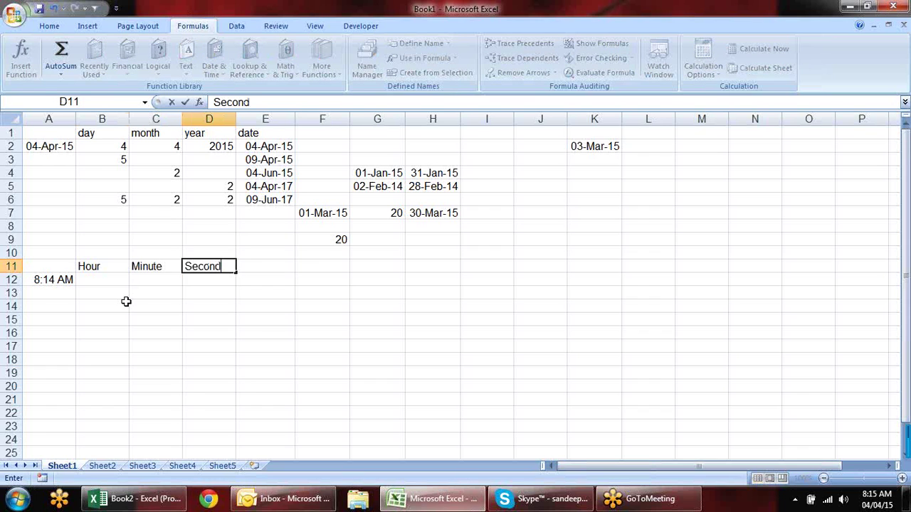
pyautogui.press('Return')
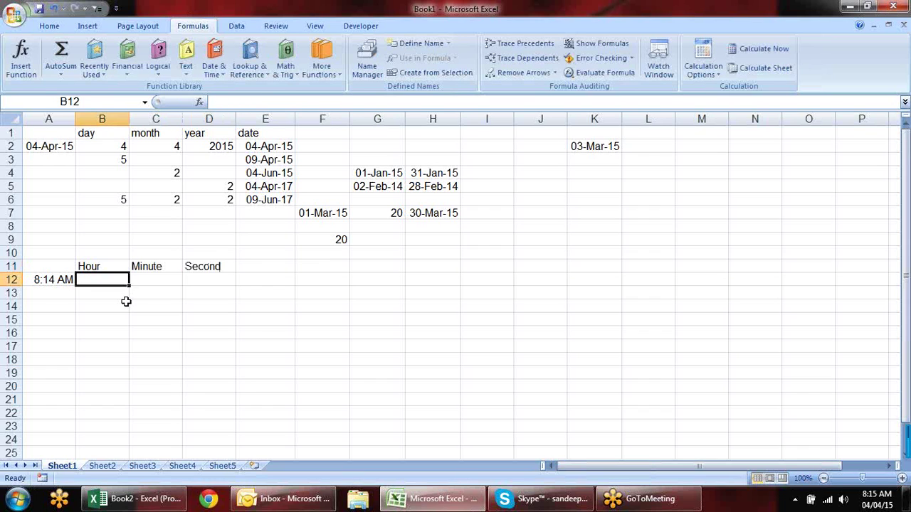
# - Format A12's time with an hours:minutes:seconds format
pyautogui.click(63, 280)
pyautogui.click(50, 26)
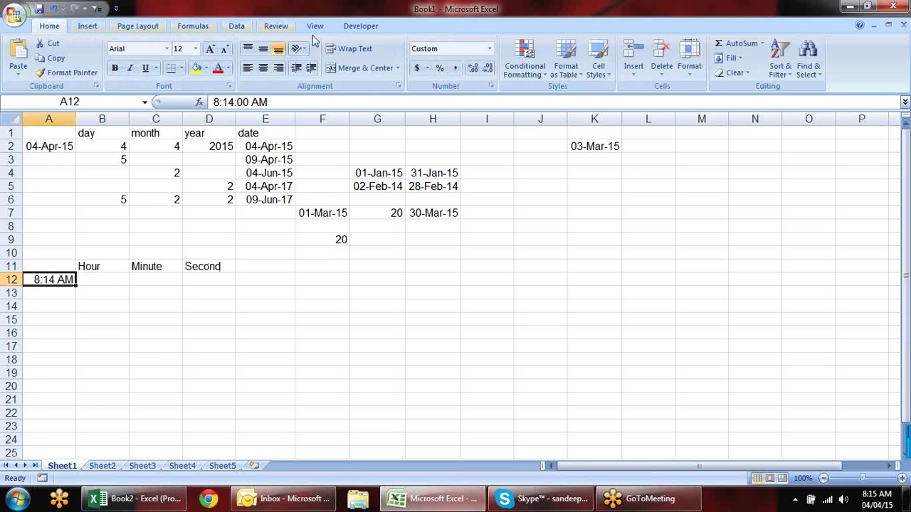
pyautogui.click(491, 86)
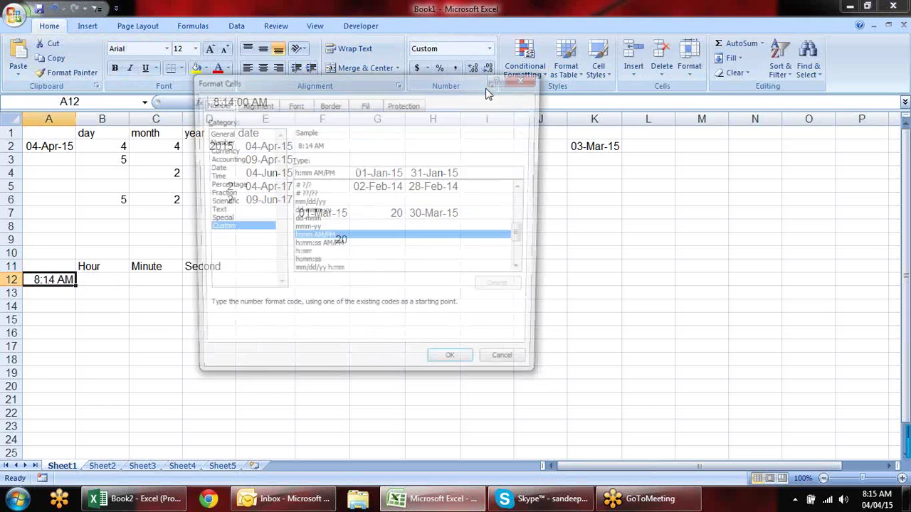
pyautogui.click(322, 265)
pyautogui.click(456, 366)
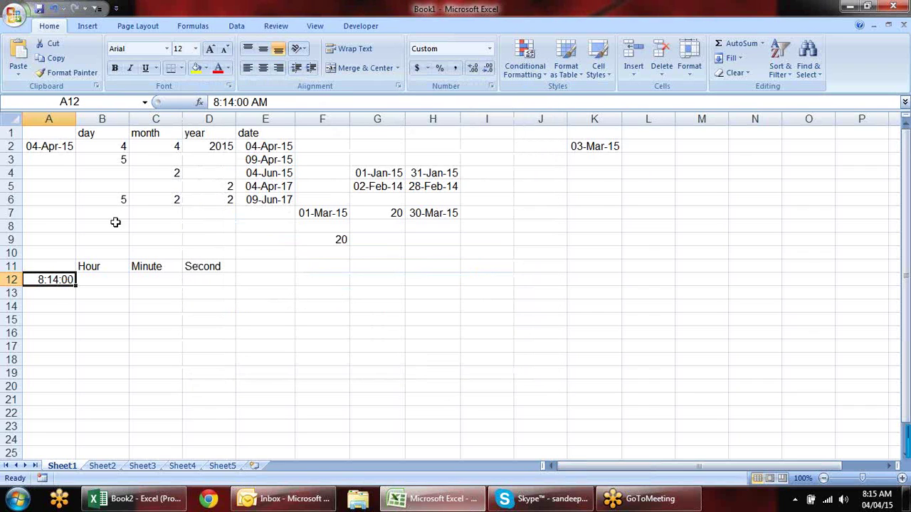
# - Enter =HOUR(A12) in B12 and =MINUTE(A12) in C12
pyautogui.click(122, 280)
pyautogui.write('=')
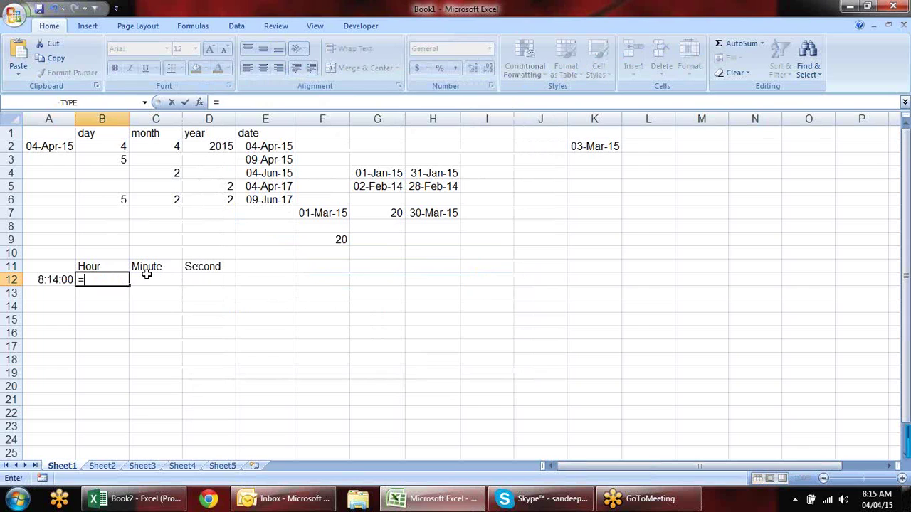
pyautogui.write('hou')
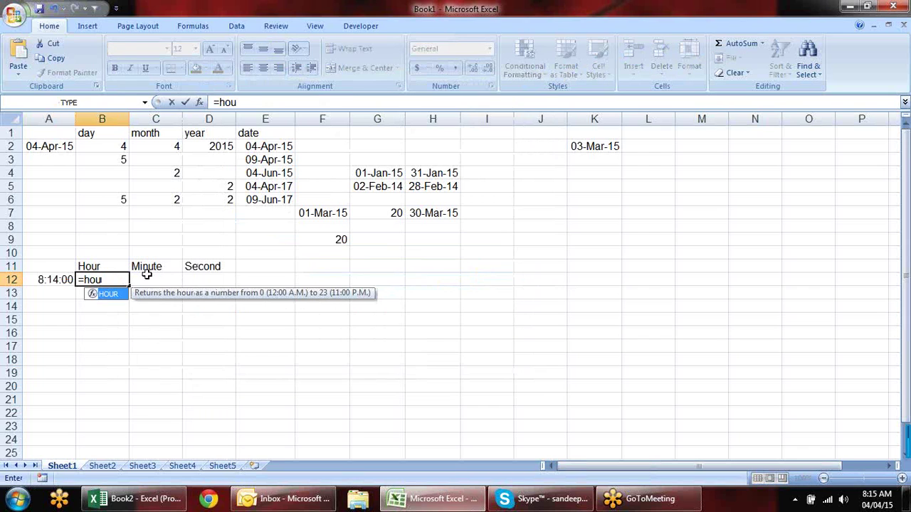
pyautogui.press('Tab')
pyautogui.write('a12')
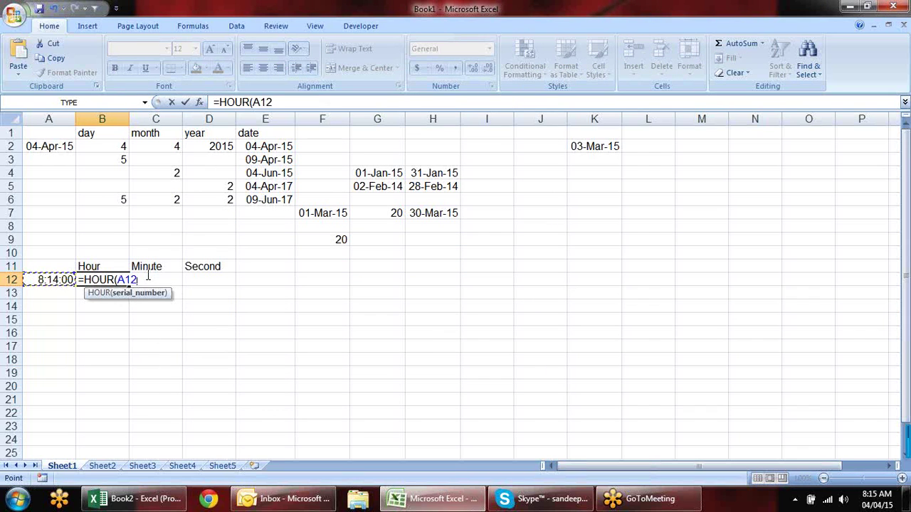
pyautogui.press('Return')
pyautogui.click(147, 278)
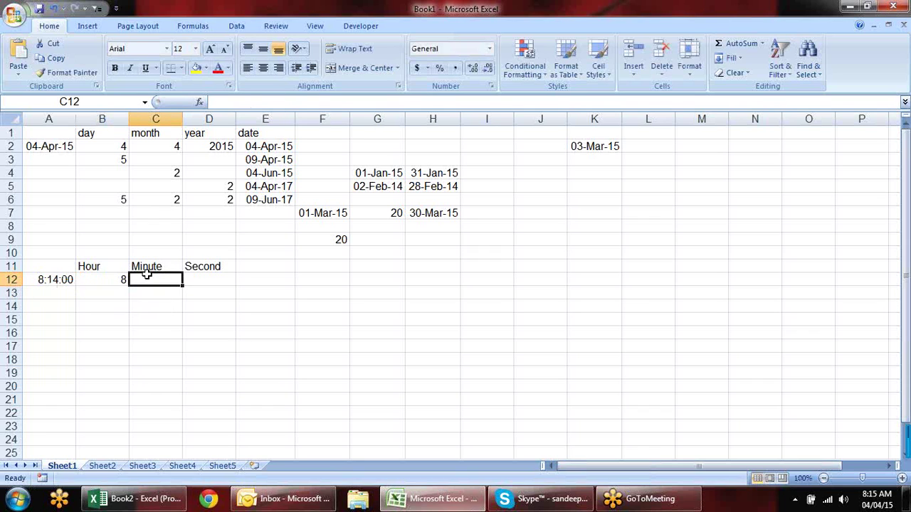
pyautogui.write('=')
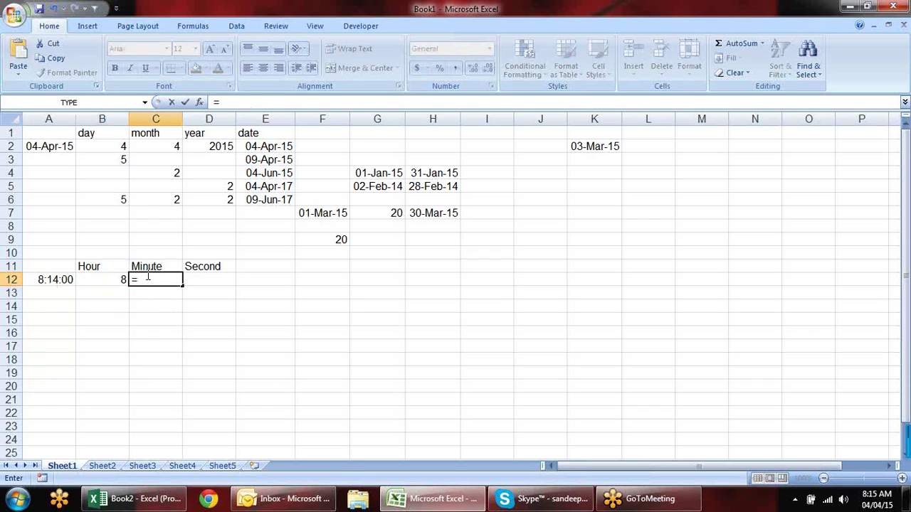
pyautogui.write('minu')
pyautogui.press('Tab')
pyautogui.write('A12')
pyautogui.press('Return')
# - Enter =SECOND(A12) in D12 to extract the seconds
pyautogui.press('Up')
pyautogui.press('Right')
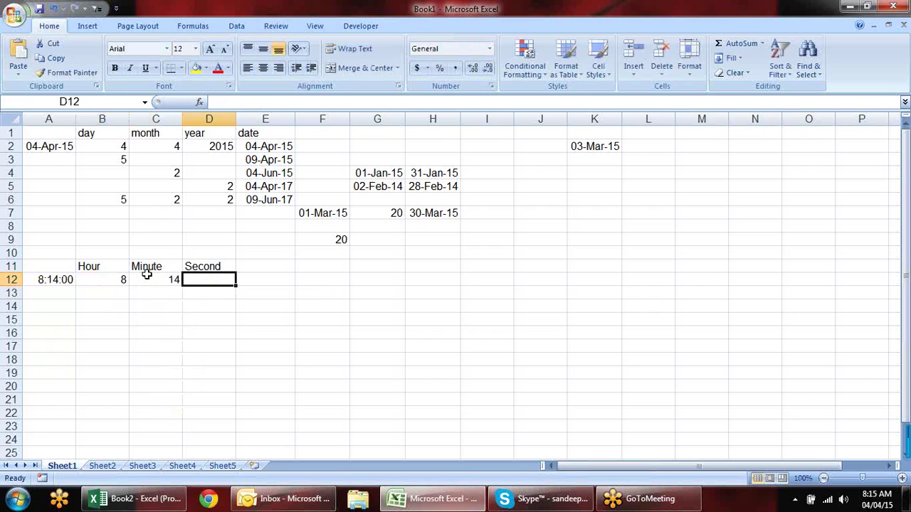
pyautogui.write('=se')
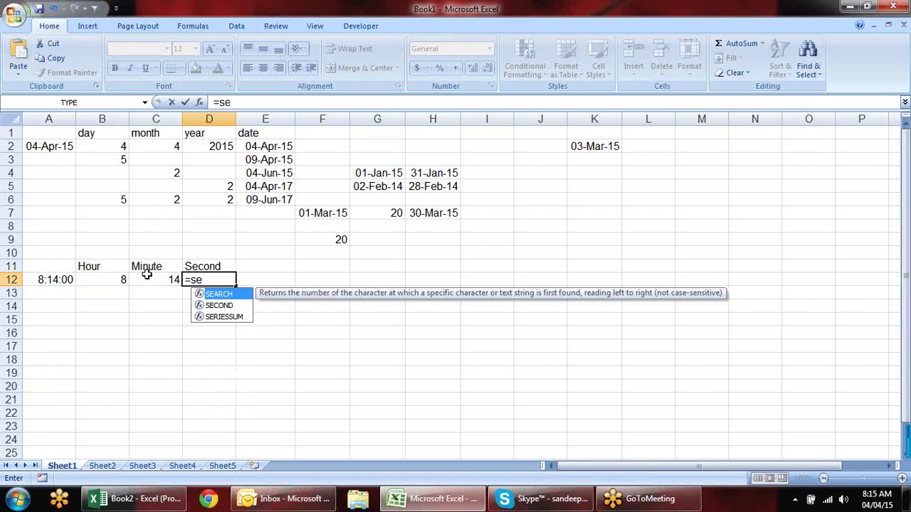
pyautogui.write('c')
pyautogui.press('Tab')
pyautogui.press('Left')
pyautogui.press('Left')
pyautogui.press('Left')
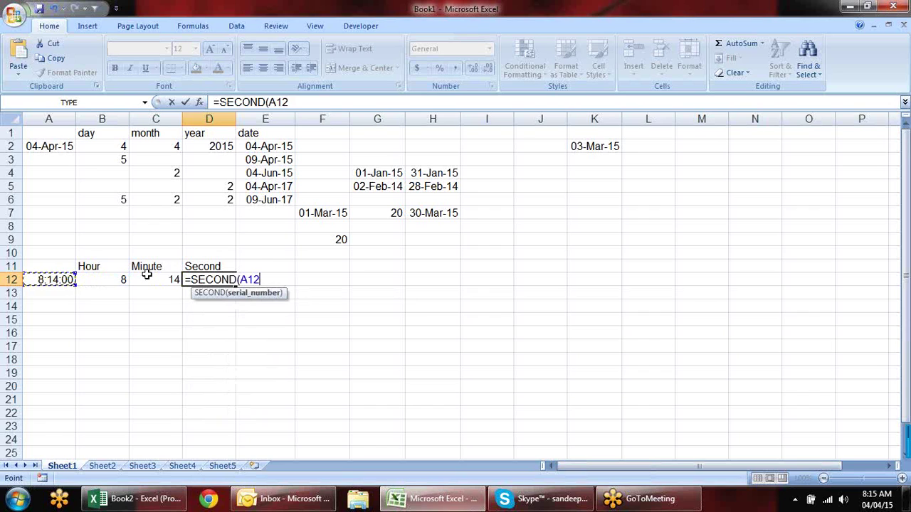
pyautogui.press('Return')
pyautogui.press('Up')
pyautogui.press('Right')
pyautogui.press('Up')
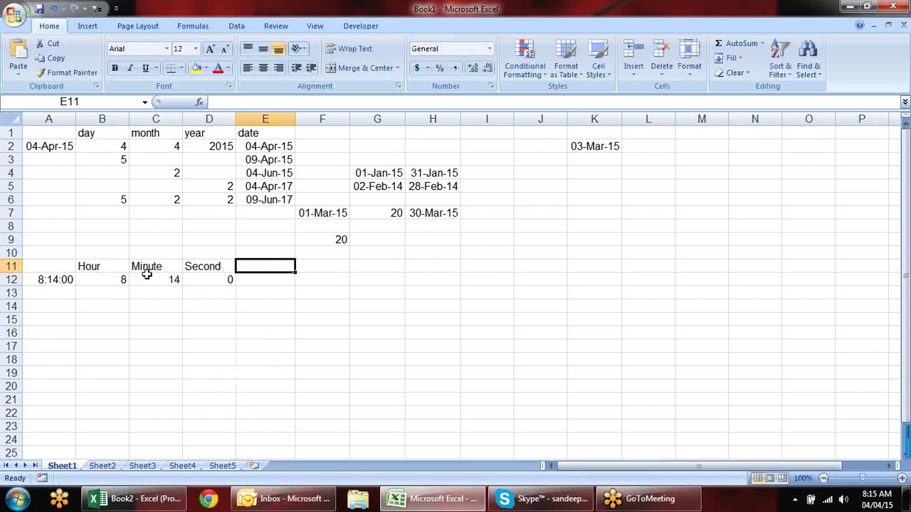
# - Add a Time heading in E11 and enter =TIME(B12,C12,D12) in E12
pyautogui.write('Time')
pyautogui.press('Return')
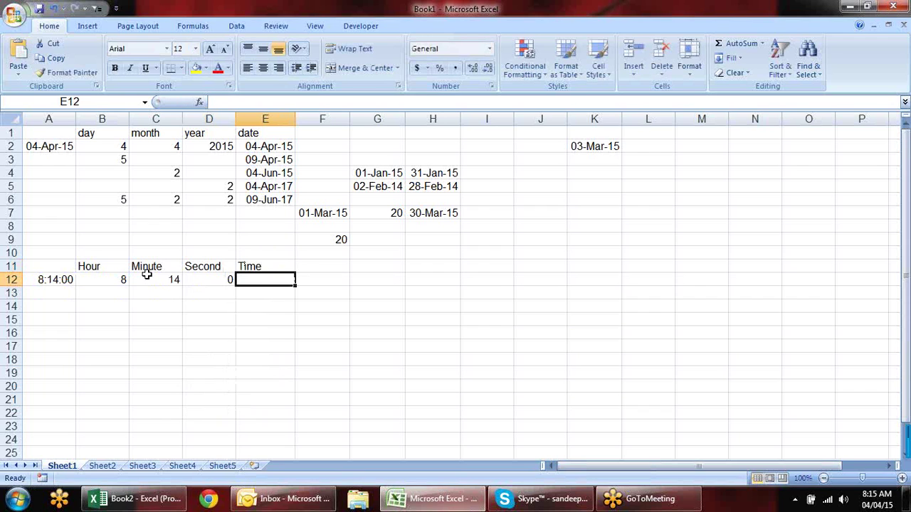
pyautogui.write('=time(')
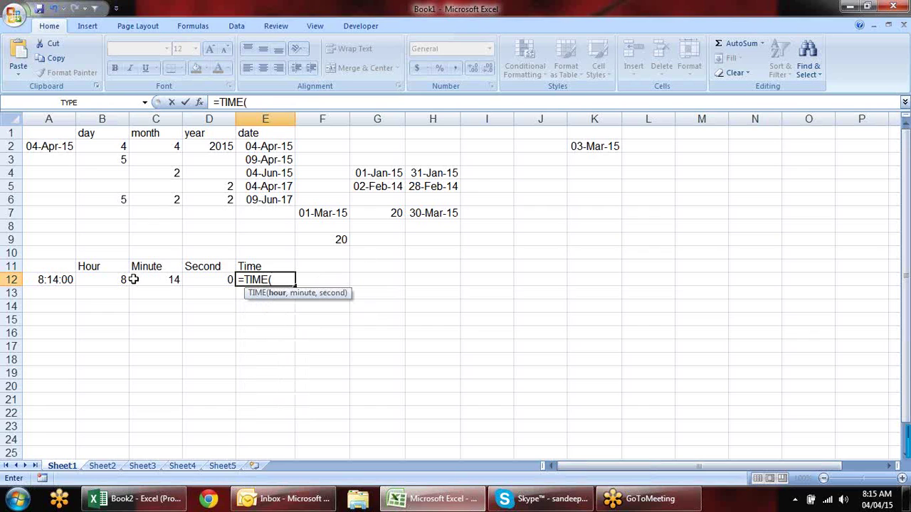
pyautogui.click(126, 279)
pyautogui.write(',')
pyautogui.click(155, 279)
pyautogui.write(',')
pyautogui.click(207, 279)
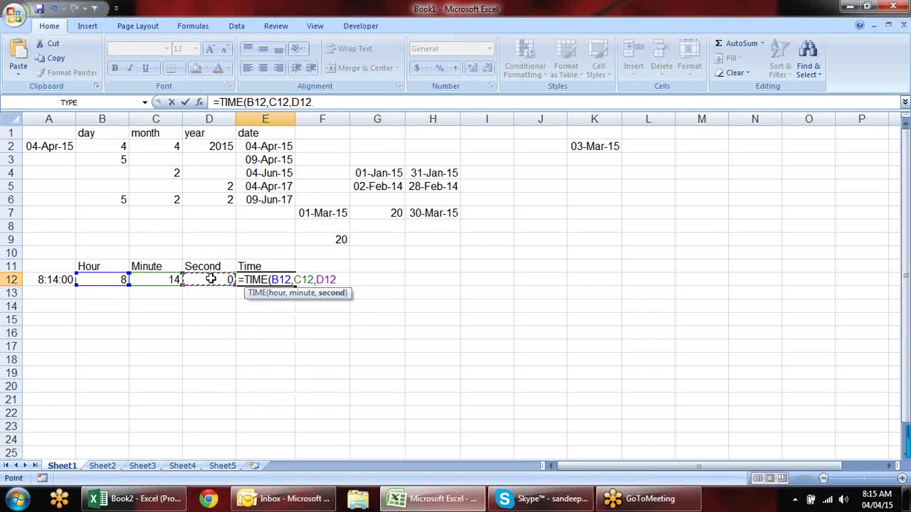
pyautogui.press('Return')
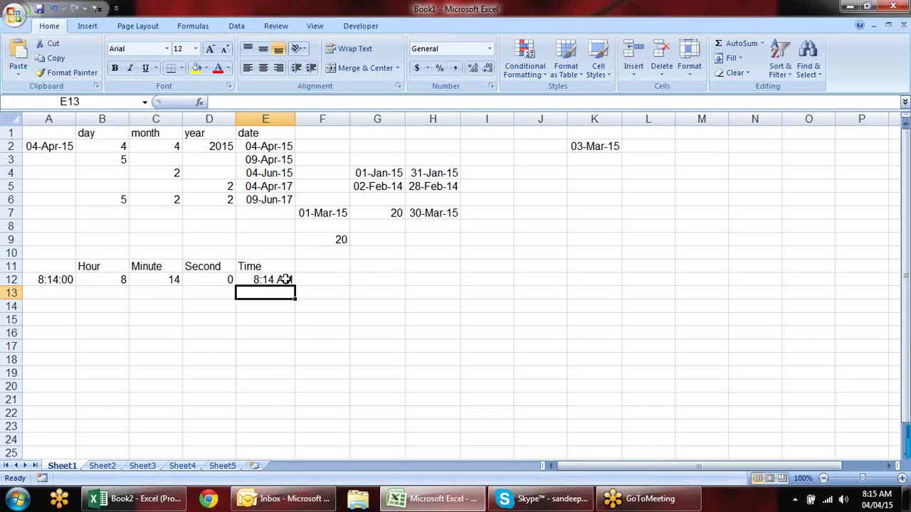
# - Copy A12's time format onto E12 and widen column E to show 8:14:00
pyautogui.click(74, 282)
pyautogui.click(67, 73)
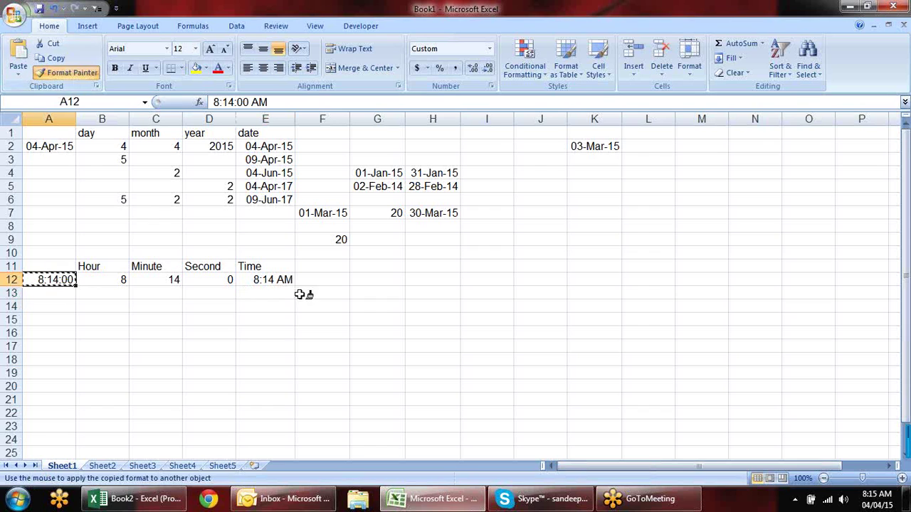
pyautogui.click(292, 279)
pyautogui.moveTo(296, 118); pyautogui.dragTo(301, 119)
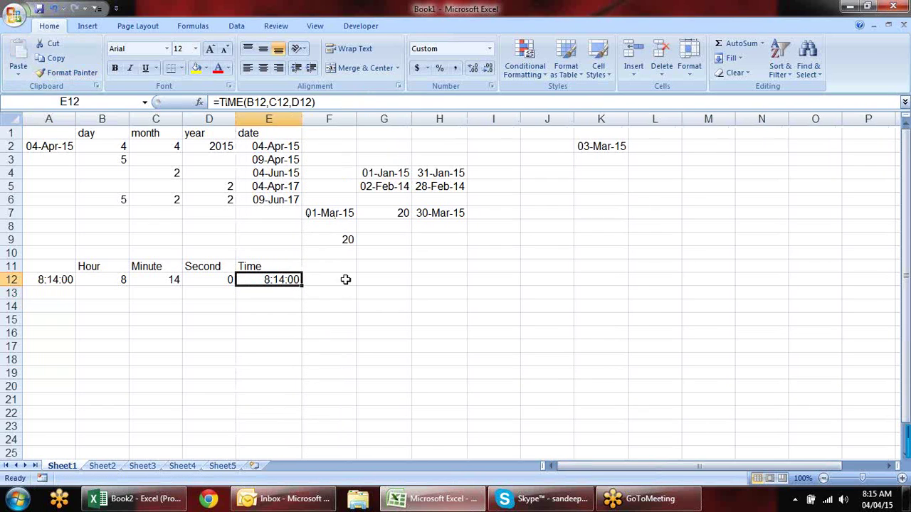
pyautogui.click(328, 306)
pyautogui.click(104, 293)
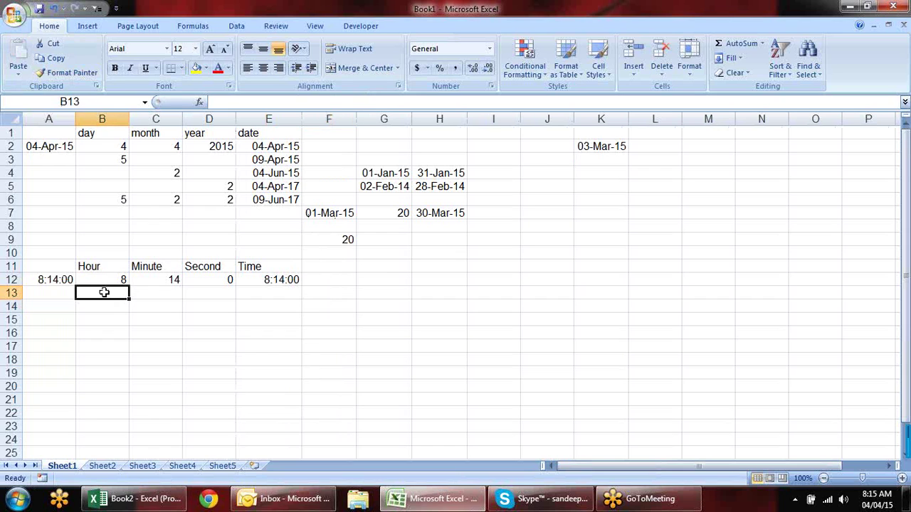
# - Enter the increments 2, 10 and 5 in B13:D13
pyautogui.write('2')
pyautogui.press('Tab')
pyautogui.write('14')
pyautogui.press('Tab')
pyautogui.write('5')
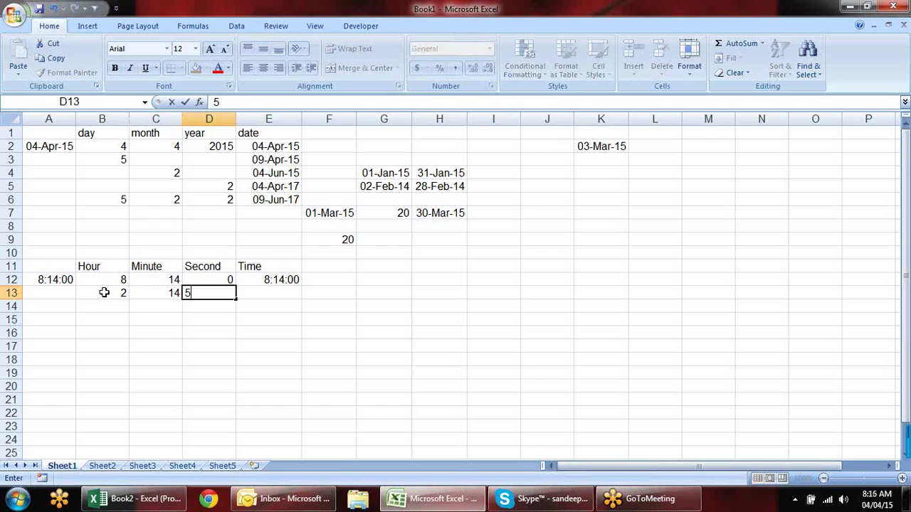
pyautogui.press('Return')
pyautogui.press('Up')
pyautogui.press('Right')
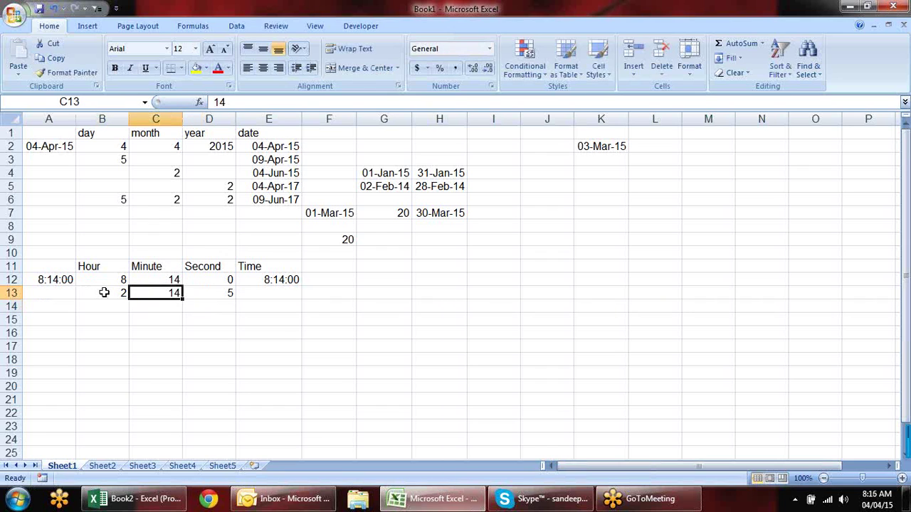
pyautogui.write('10')
pyautogui.press('Return')
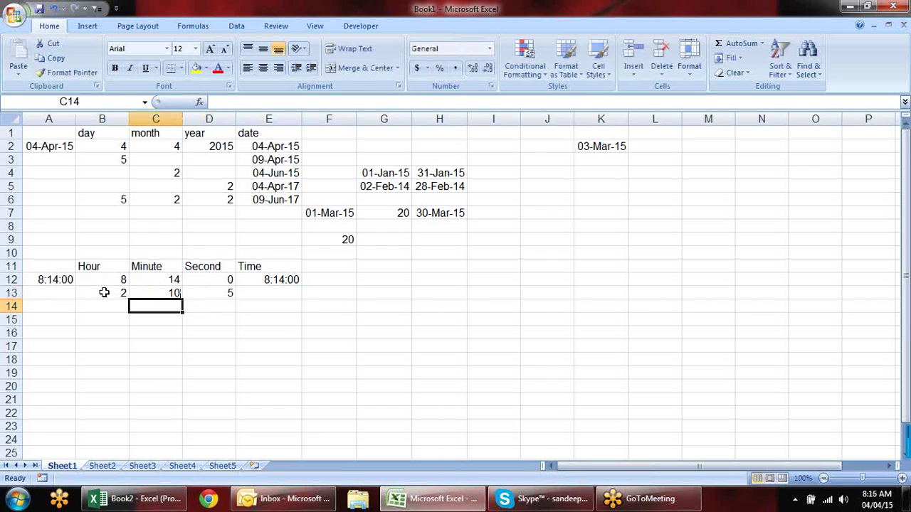
# - Enter =TIME(B12+B13,C12+C13,D12+D13) in E13, giving 10:24:05
pyautogui.press('Up')
pyautogui.press('Right')
pyautogui.press('Right')
pyautogui.write('=')
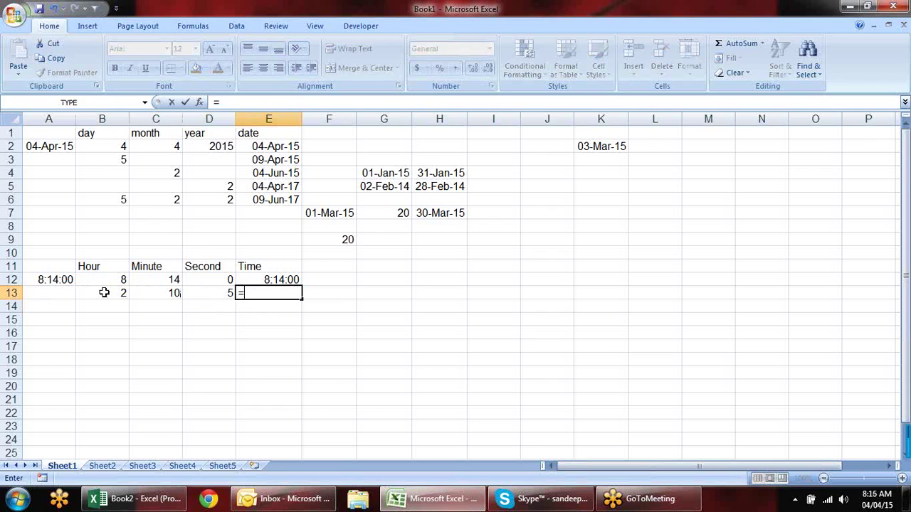
pyautogui.write('tim')
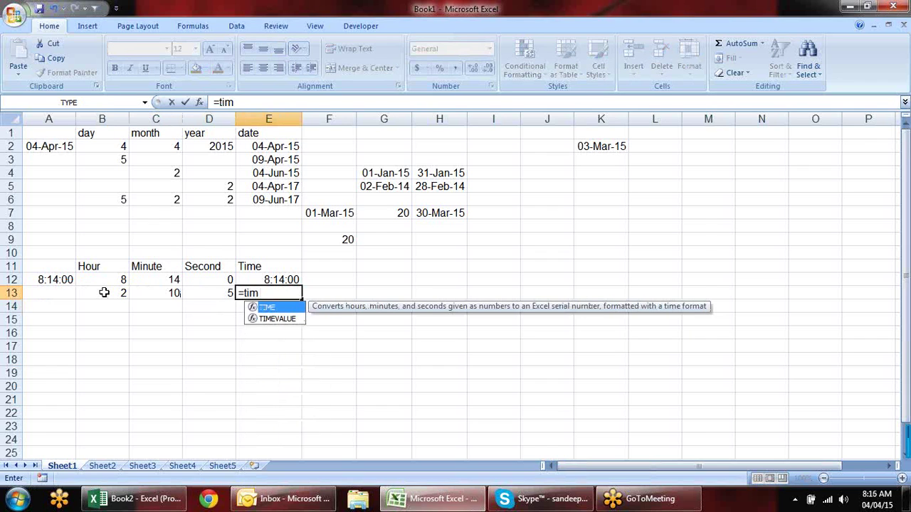
pyautogui.press('Tab')
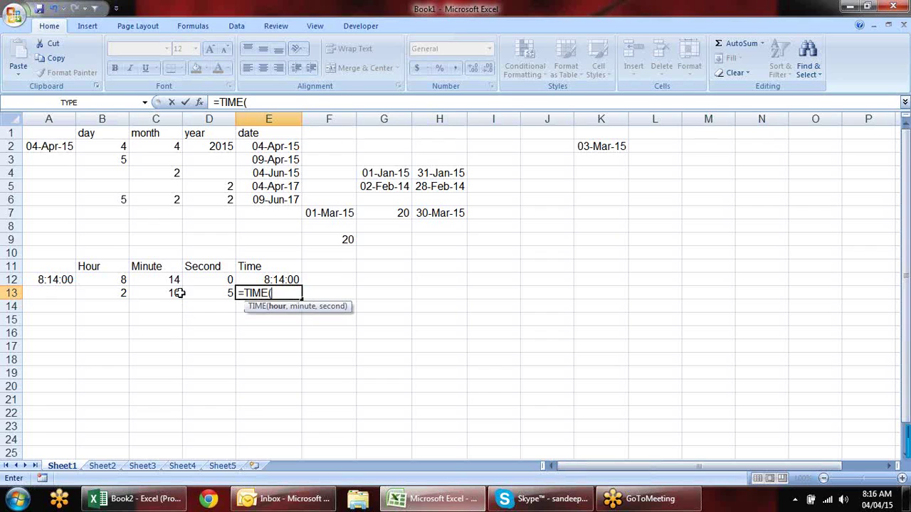
pyautogui.click(116, 283)
pyautogui.write('+')
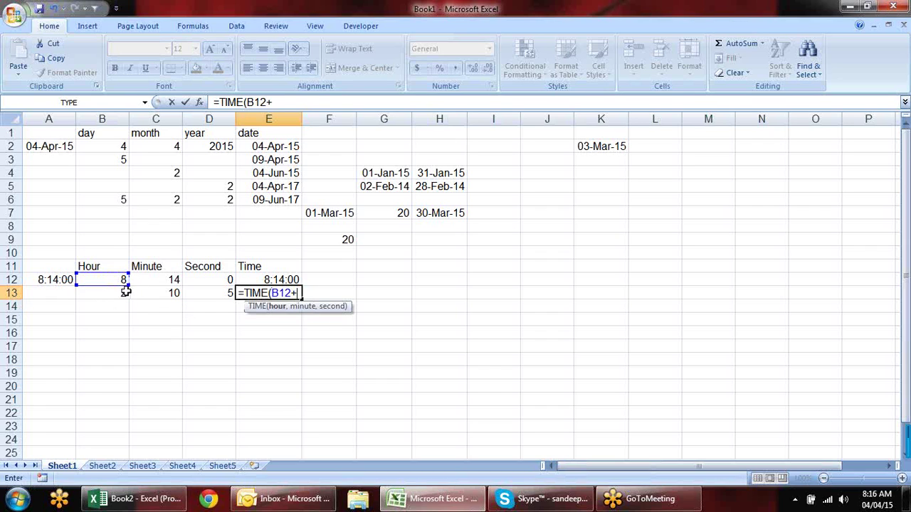
pyautogui.click(115, 293)
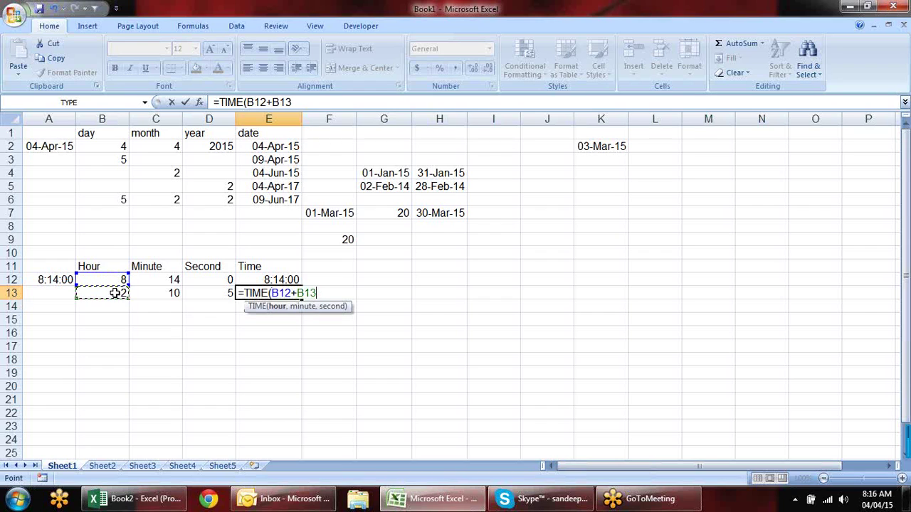
pyautogui.write(',')
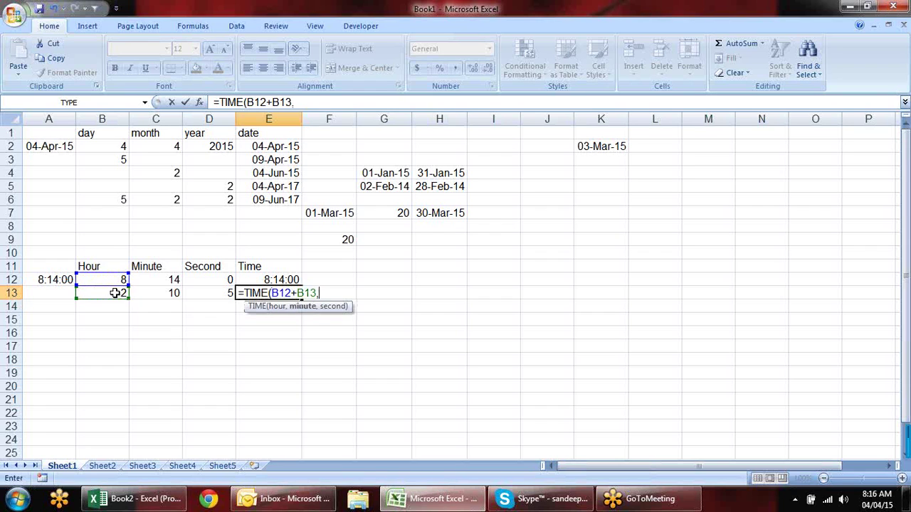
pyautogui.click(163, 280)
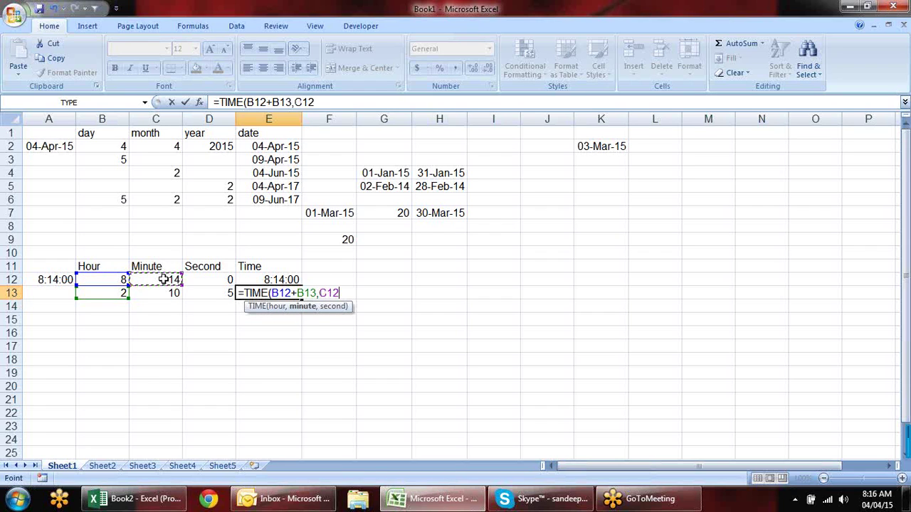
pyautogui.write('+')
pyautogui.click(173, 293)
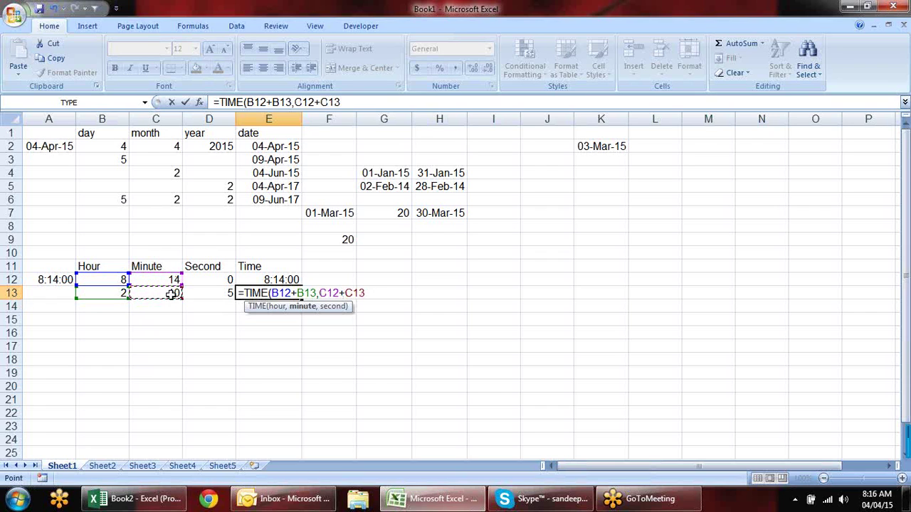
pyautogui.write(',')
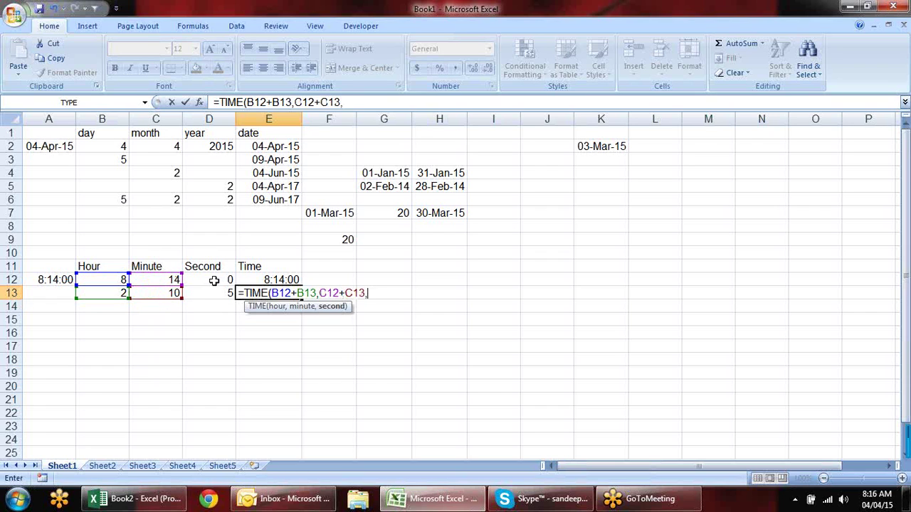
pyautogui.click(213, 279)
pyautogui.write('+')
pyautogui.click(227, 293)
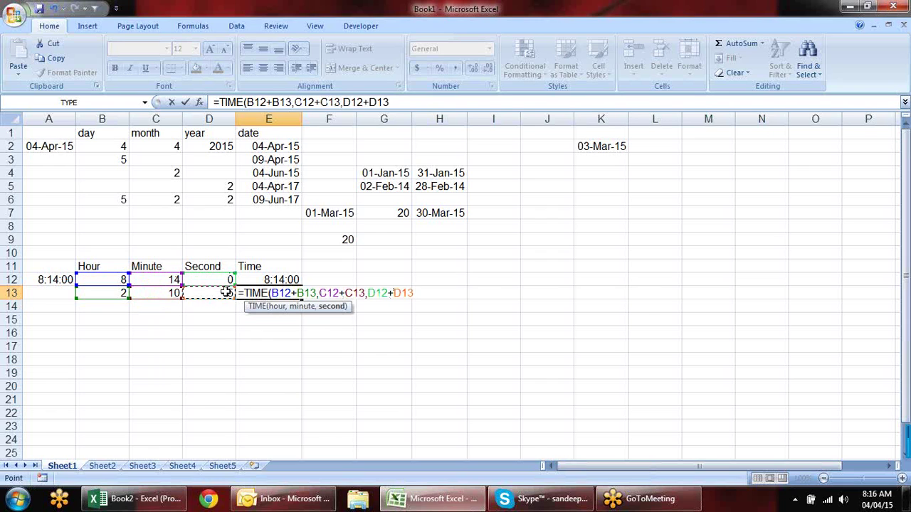
pyautogui.press('Return')
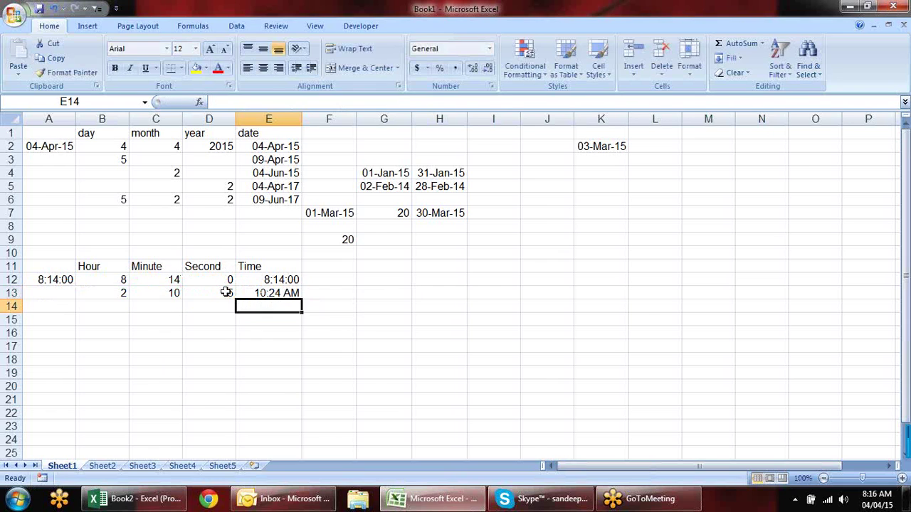
# - Paint E12's time format onto E12:E17
pyautogui.click(288, 279)
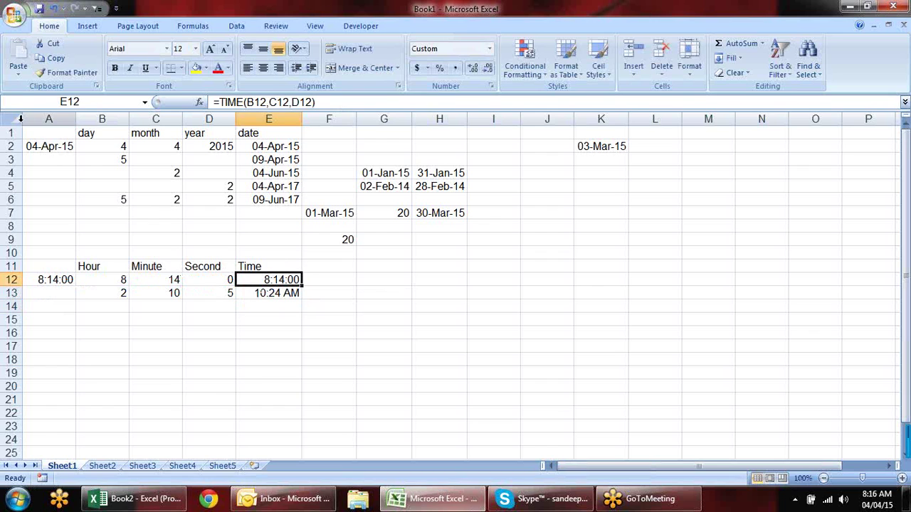
pyautogui.click(58, 73)
pyautogui.moveTo(259, 280)
pyautogui.mouseDown()
pyautogui.moveTo(252, 339)
pyautogui.moveTo(283, 336)
pyautogui.mouseUp()
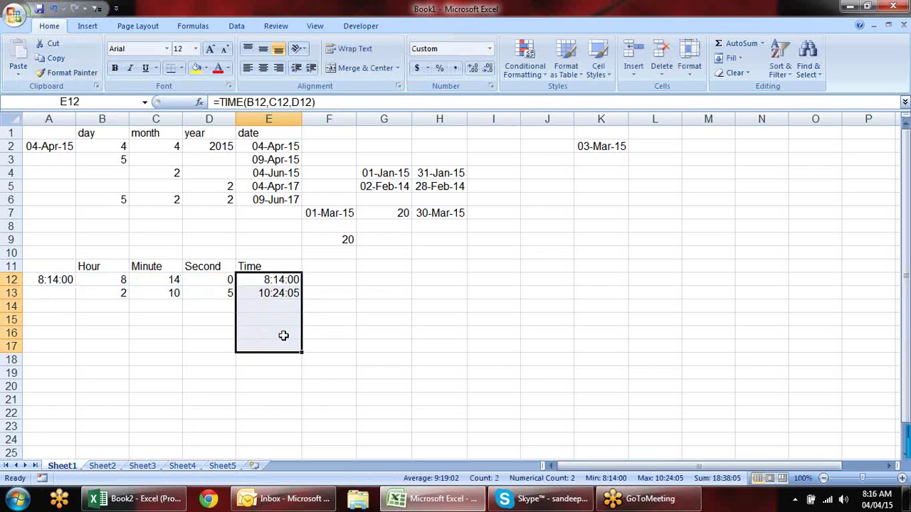
pyautogui.click(333, 305)
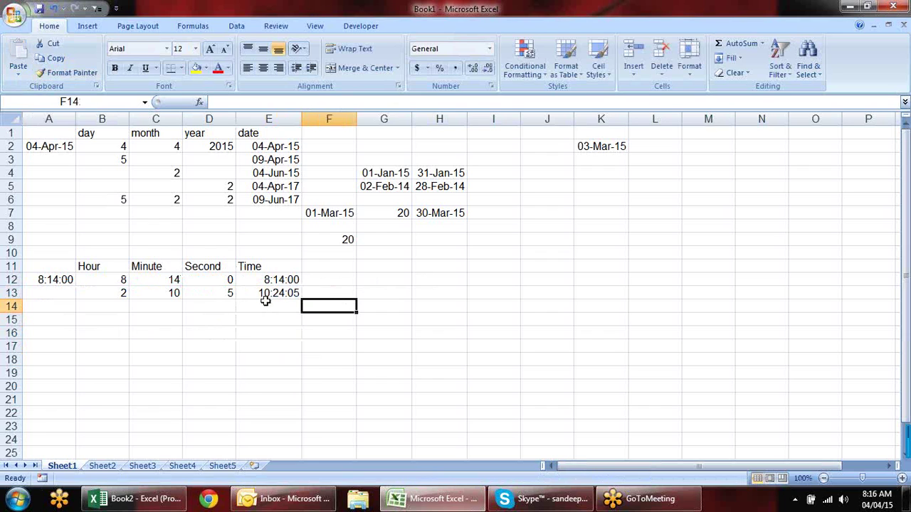
pyautogui.click(253, 307)
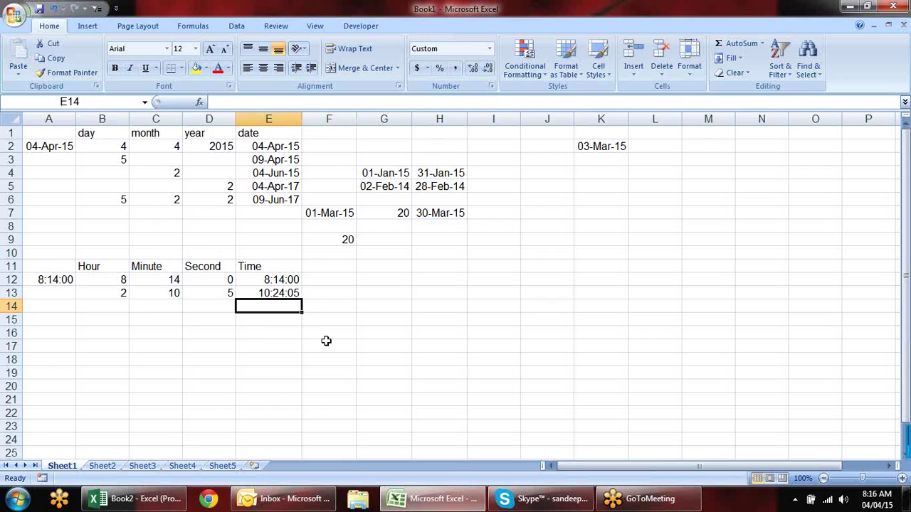
# - Start the E14 formula =A12+(B13/24)+(C13/(24*60)), adding the hours and minutes to A12
pyautogui.write('=')
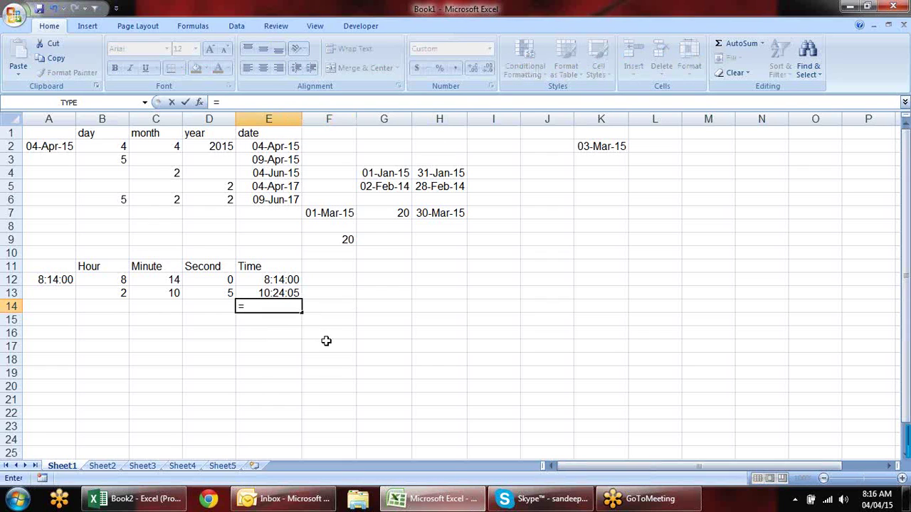
pyautogui.click(54, 281)
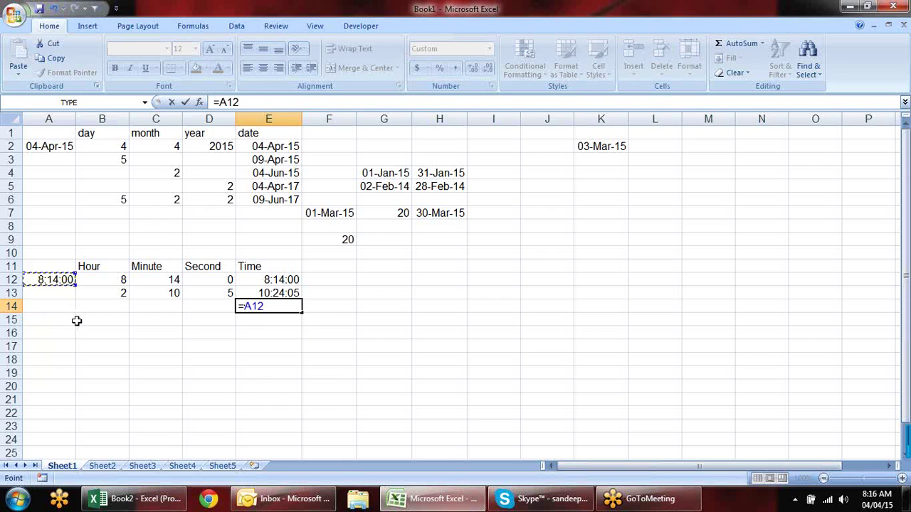
pyautogui.write('+(')
pyautogui.click(110, 292)
pyautogui.write('/24')
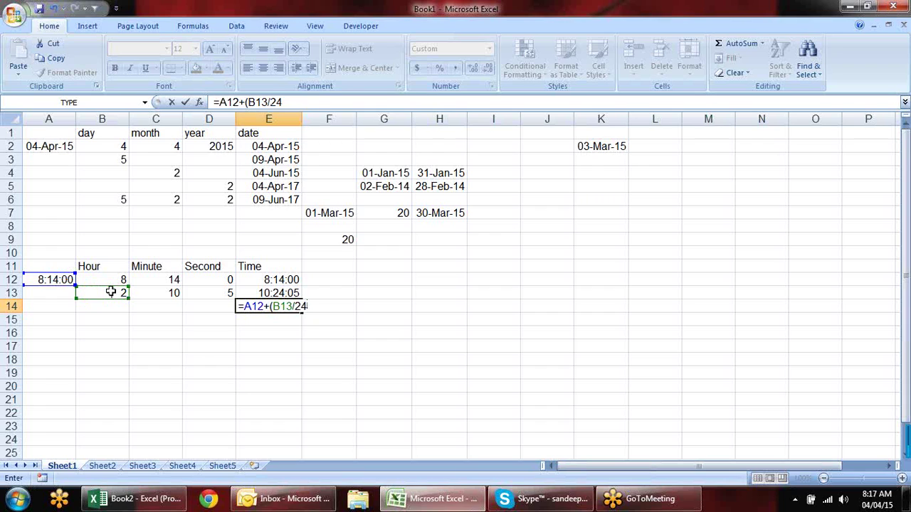
pyautogui.write(')+(')
pyautogui.click(173, 293)
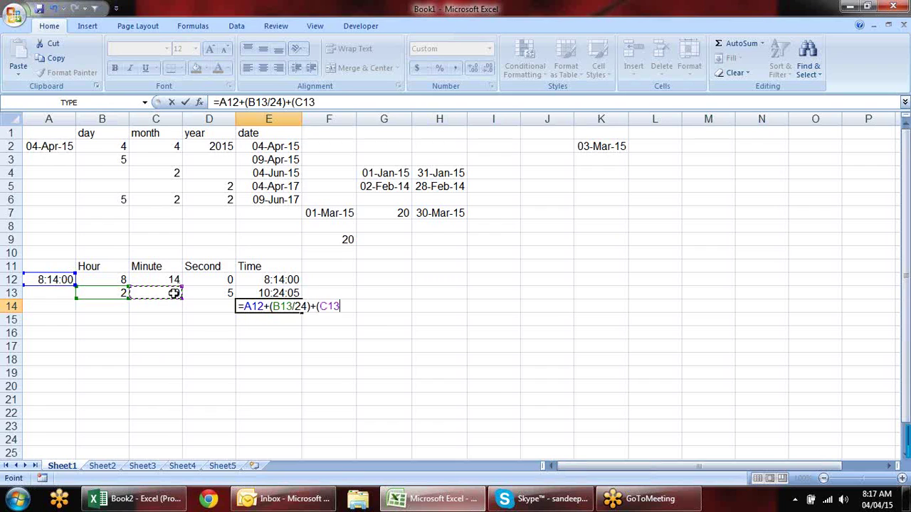
pyautogui.write('/()')
pyautogui.click(345, 306)
pyautogui.write('24*60')
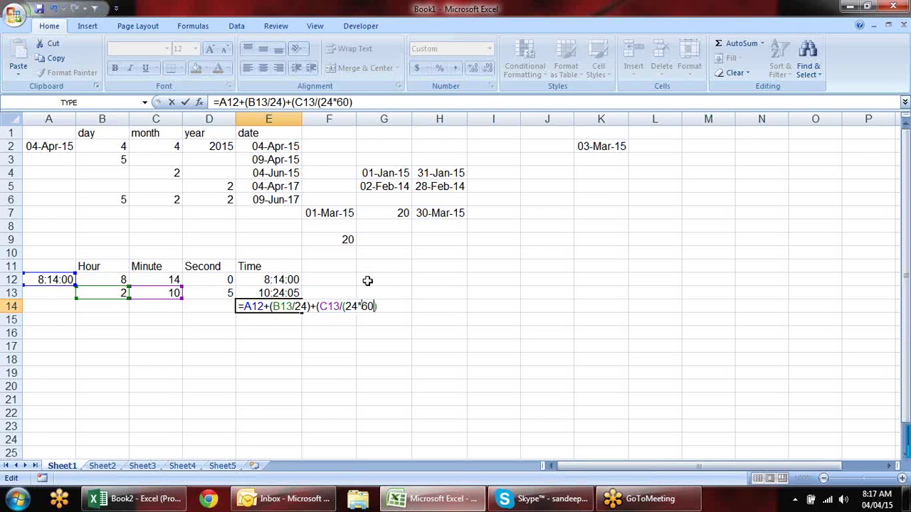
pyautogui.write('))+')
# - Add the seconds term (D13/(24*60*60)) and commit the formula, giving 10:24:05
pyautogui.click(213, 292)
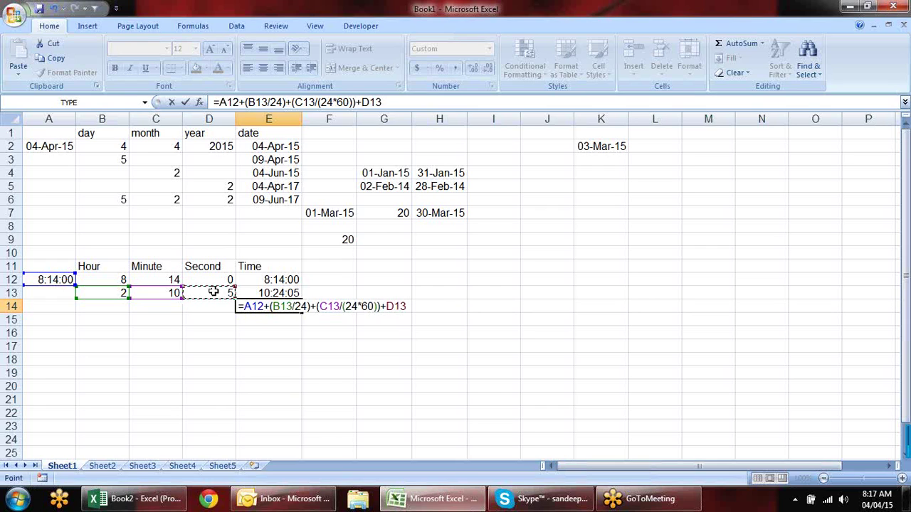
pyautogui.press('BackSpace')
pyautogui.press('BackSpace')
pyautogui.press('BackSpace')
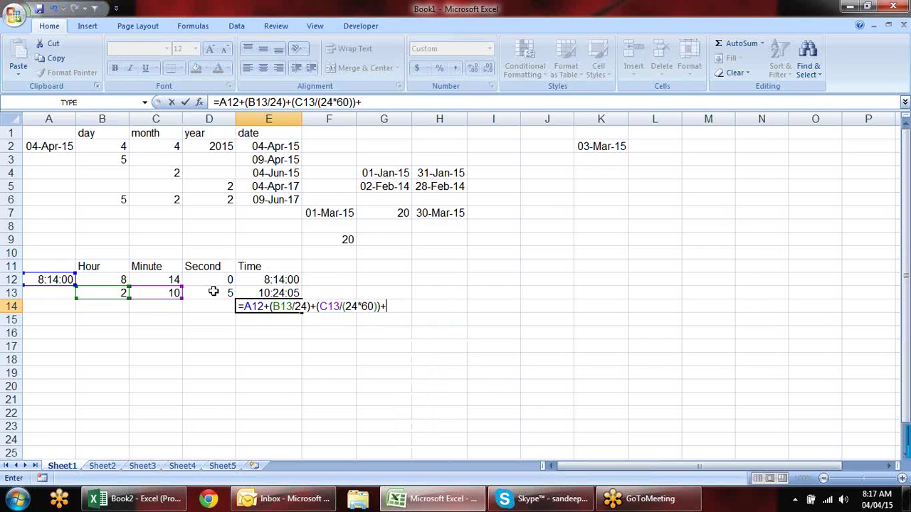
pyautogui.write('(')
pyautogui.click(211, 292)
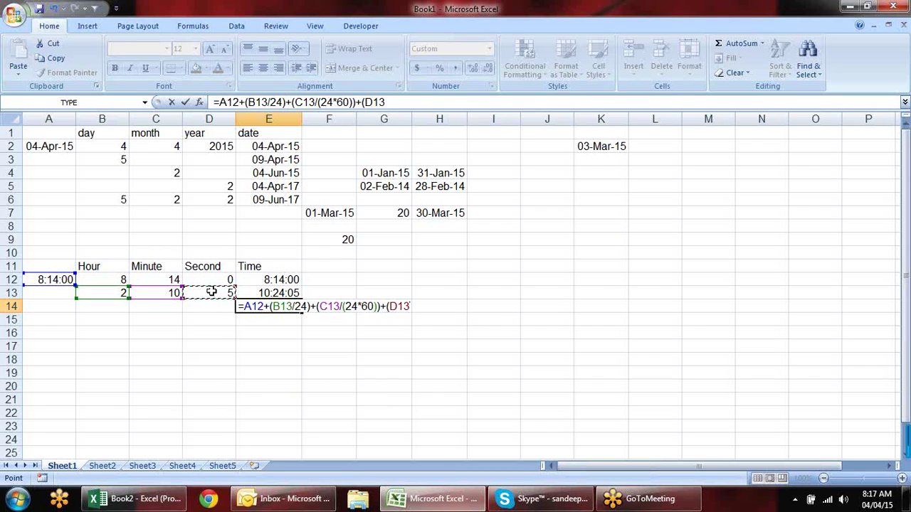
pyautogui.write('/(24*60*60))')
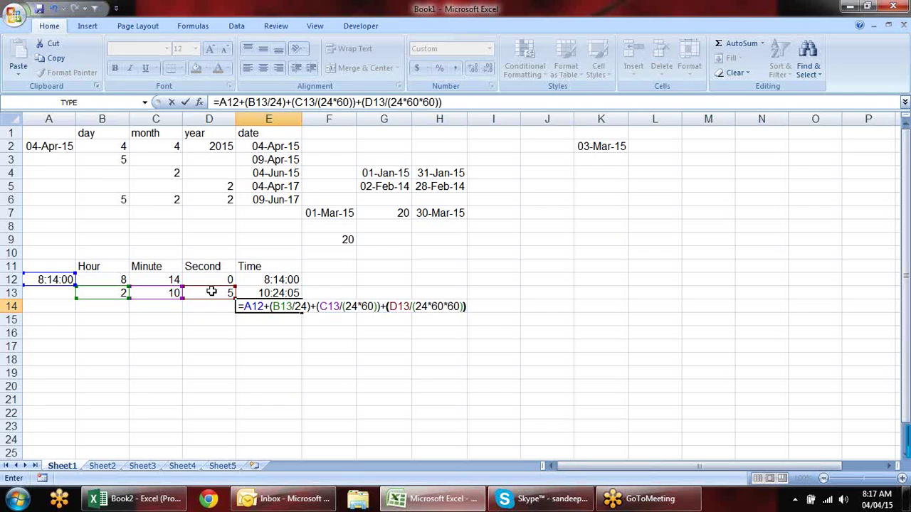
pyautogui.press('Return')
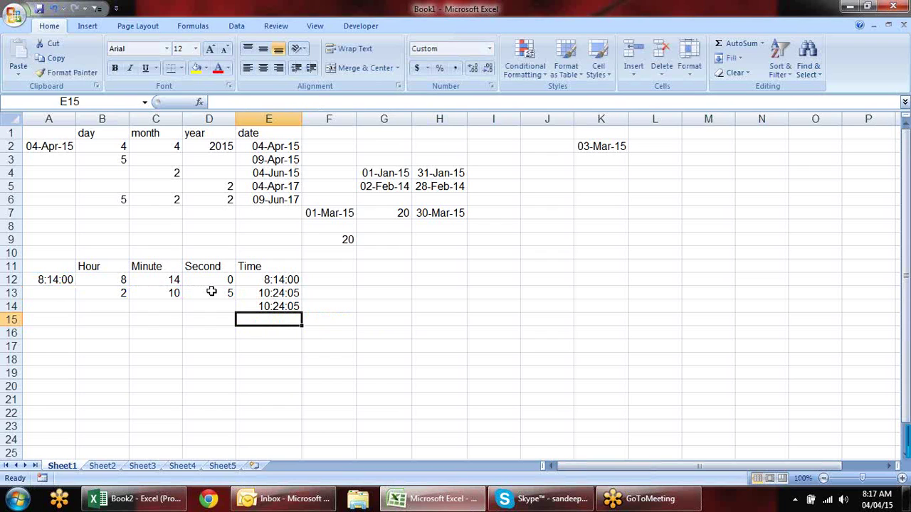
# - Review E14's formula without changing it, then move to A16
pyautogui.press('Up')
pyautogui.press('F2')
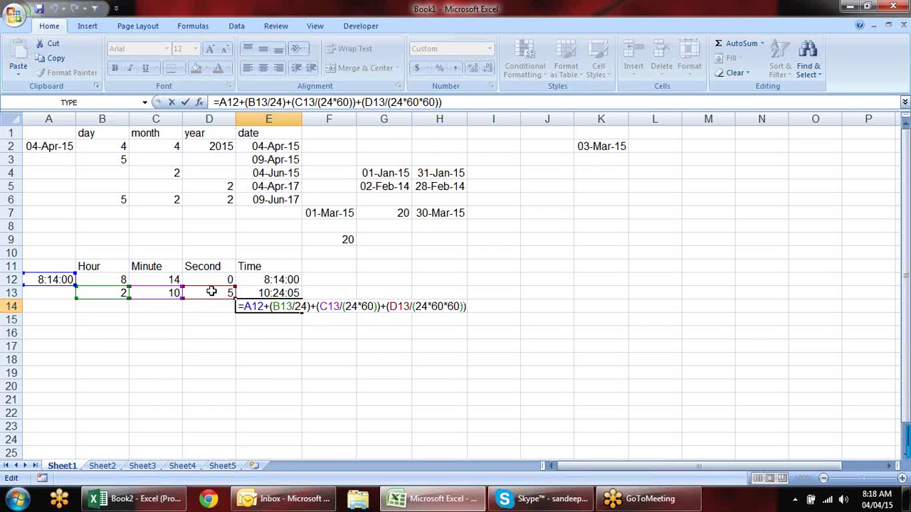
pyautogui.press('Escape')
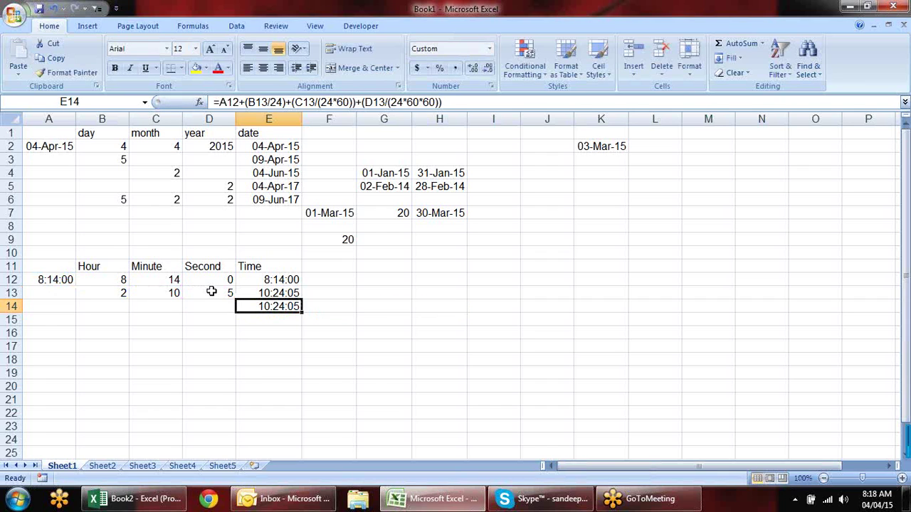
pyautogui.press('Down')
pyautogui.press('Down')
pyautogui.press('Down')
pyautogui.press('Up')
pyautogui.press('Left')
pyautogui.press('Left')
pyautogui.press('Left')
pyautogui.press('Left')
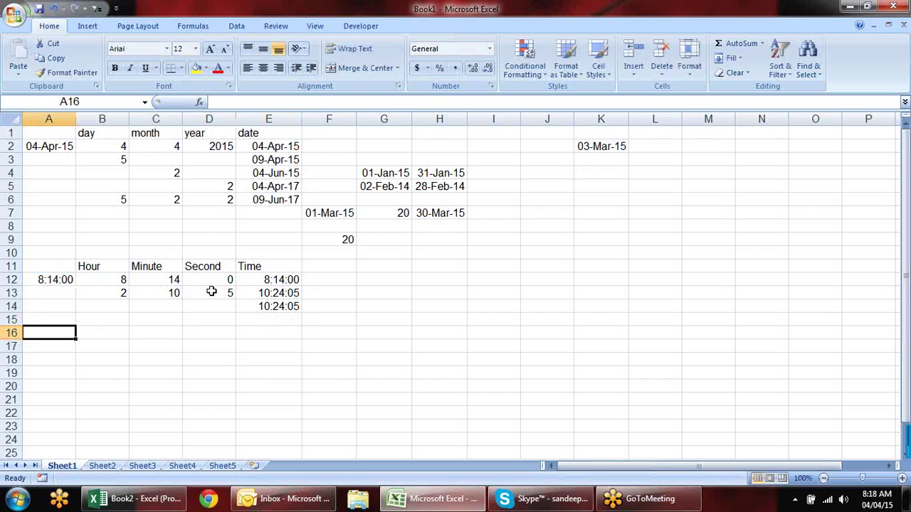
# - Enter the Name heading in A16 and the two people's names in A17:A18
pyautogui.press('Down')
pyautogui.press('Up')
pyautogui.write('Name')
pyautogui.press('Return')
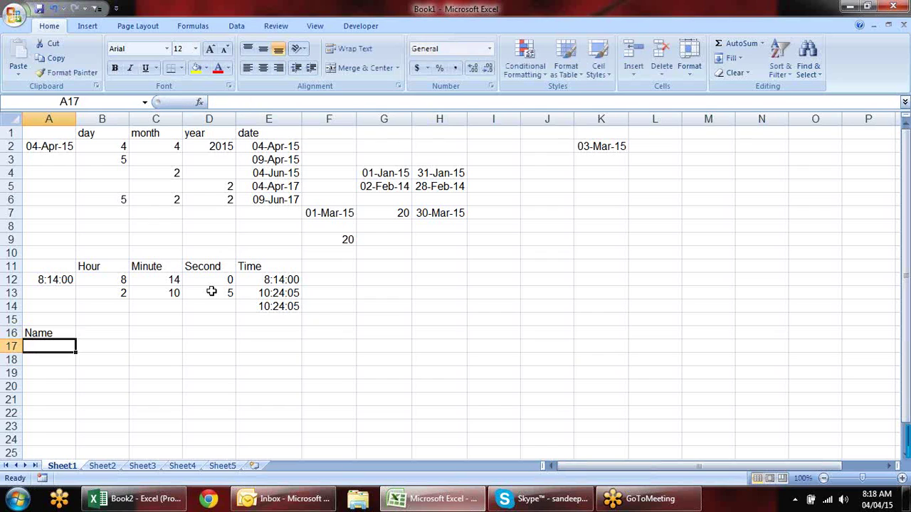
pyautogui.click(59, 335)
pyautogui.moveTo(76, 340)
pyautogui.mouseDown()
pyautogui.moveTo(80, 385)
pyautogui.moveTo(74, 340)
pyautogui.mouseUp()
pyautogui.click(70, 346)
pyautogui.write('sa')
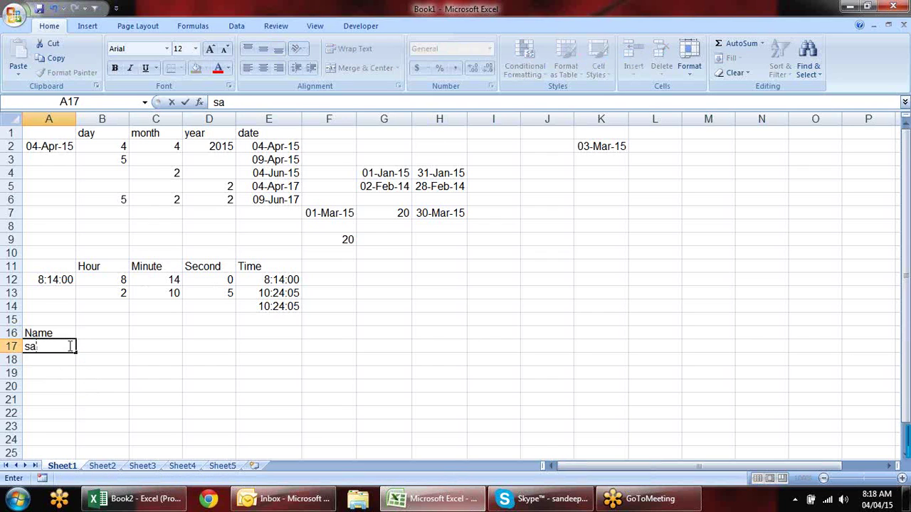
pyautogui.write('ndeep')
pyautogui.press('Return')
pyautogui.click(68, 346)
pyautogui.moveTo(75, 353); pyautogui.dragTo(75, 370)
# - Add the In and Out headings in B16 and C16
pyautogui.click(105, 334)
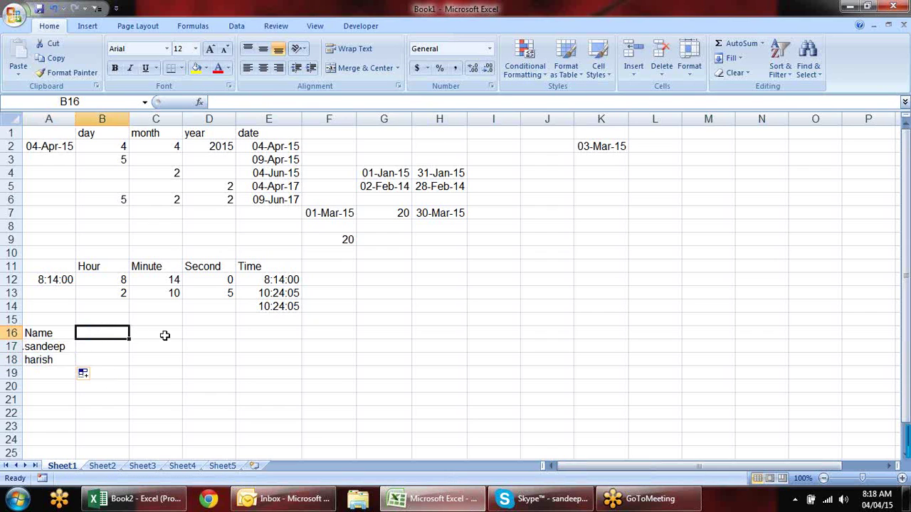
pyautogui.write('In')
pyautogui.press('Tab')
pyautogui.write('OUT')
pyautogui.press('BackSpace')
pyautogui.press('BackSpace')
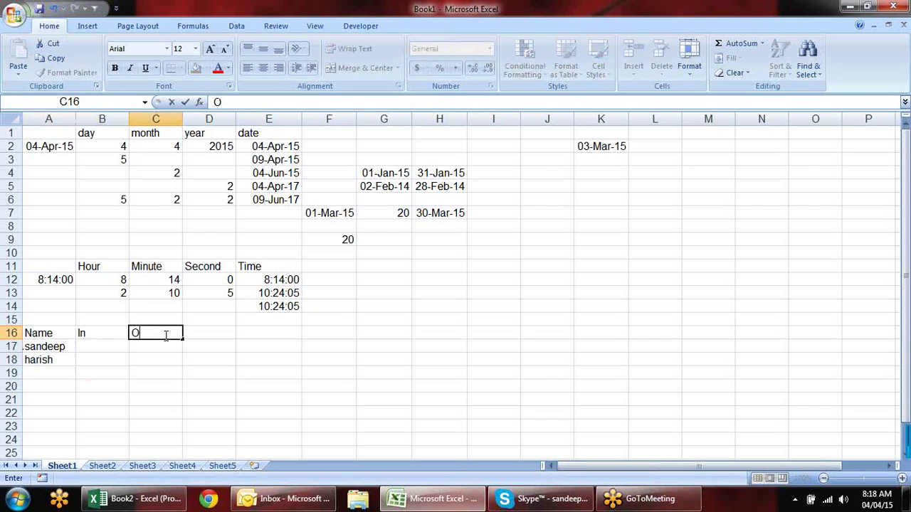
pyautogui.write('ut')
pyautogui.press('Return')
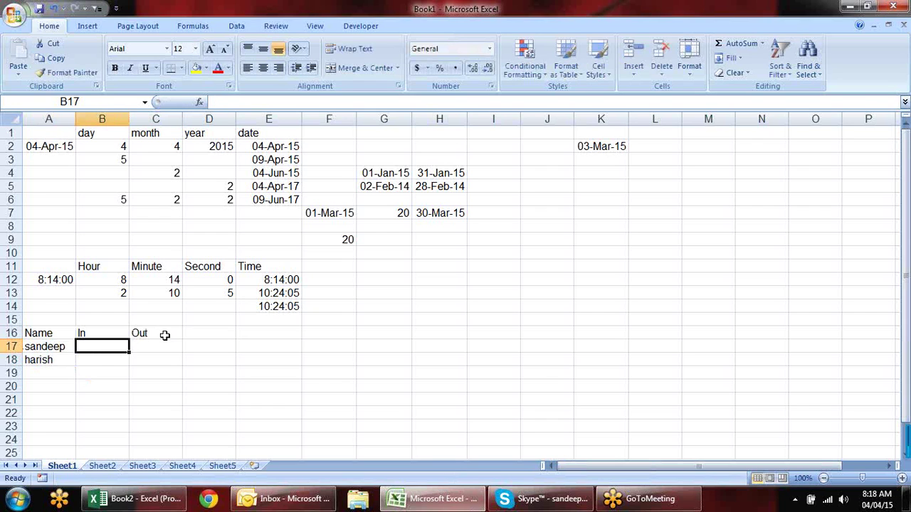
# - Enter arrival times 9:20 AM and 8:10 AM in B17:B18
pyautogui.press('Up')
pyautogui.press('Down')
pyautogui.write('9:')
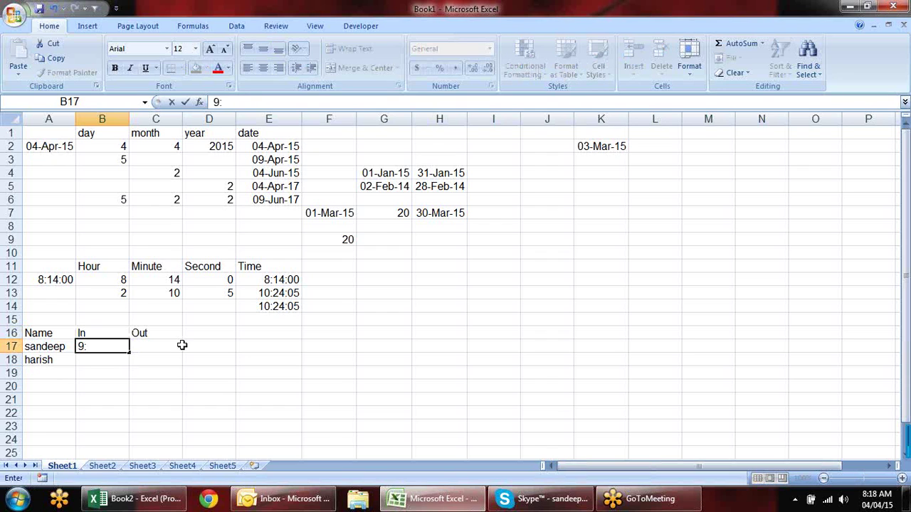
pyautogui.write('20 am')
pyautogui.press('Return')
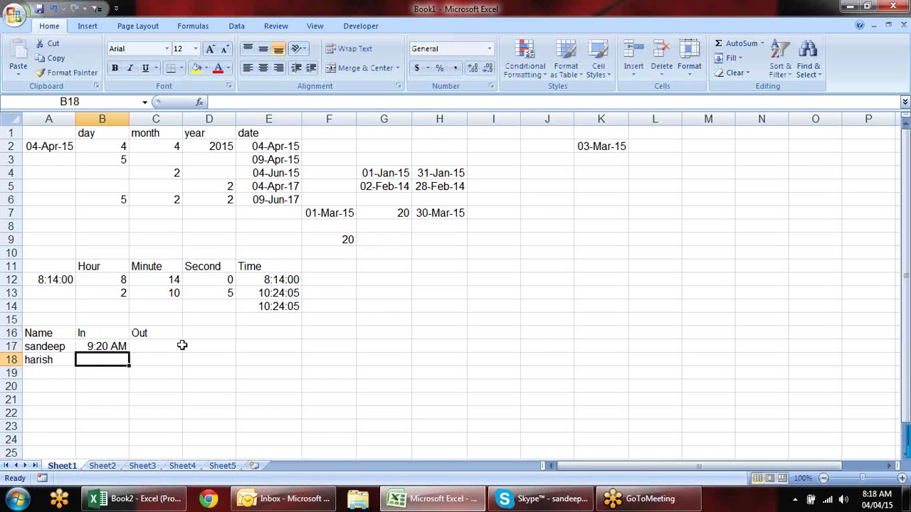
pyautogui.write('8:10 am')
pyautogui.press('Tab')
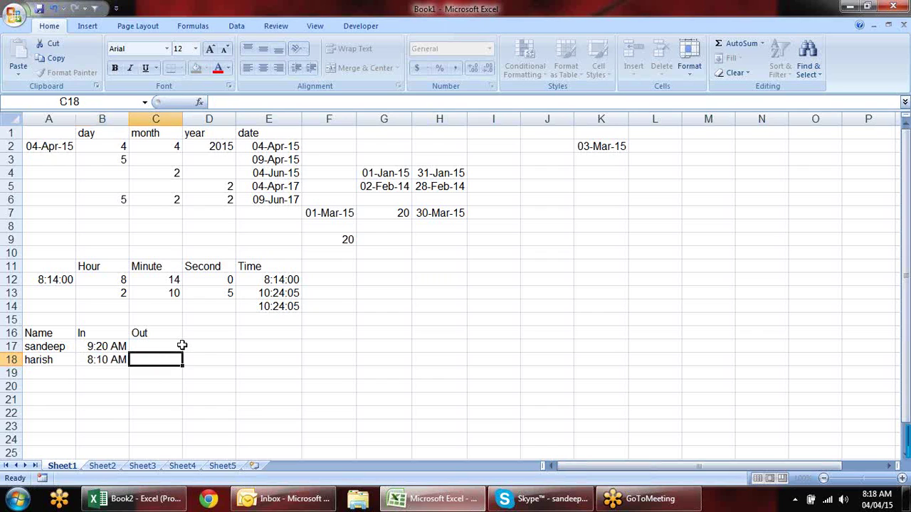
# - Enter the first leaving time in C17, correcting it to 5:45 PM
pyautogui.click(178, 346)
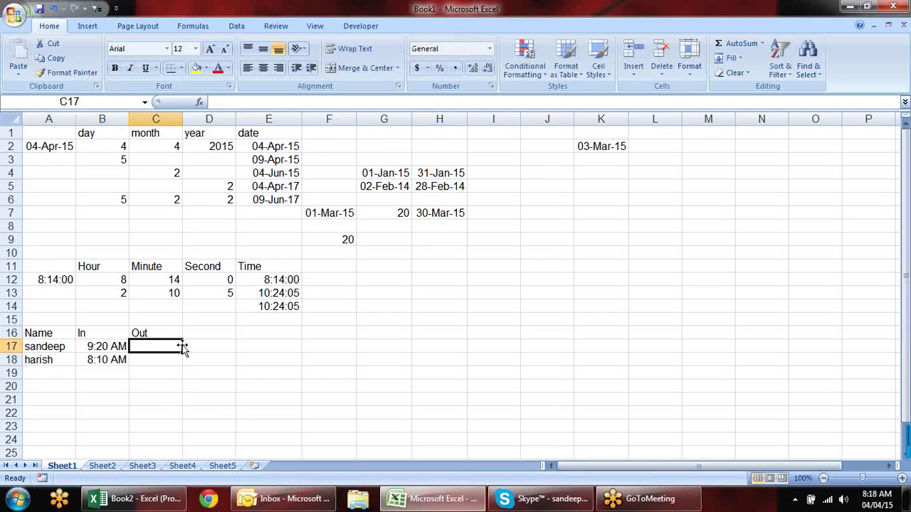
pyautogui.write('5:')
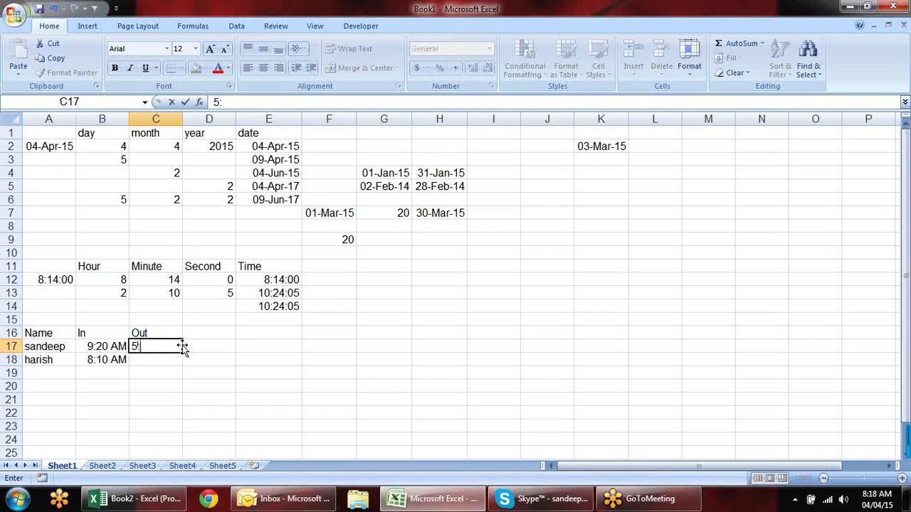
pyautogui.write('45 am')
pyautogui.press('Return')
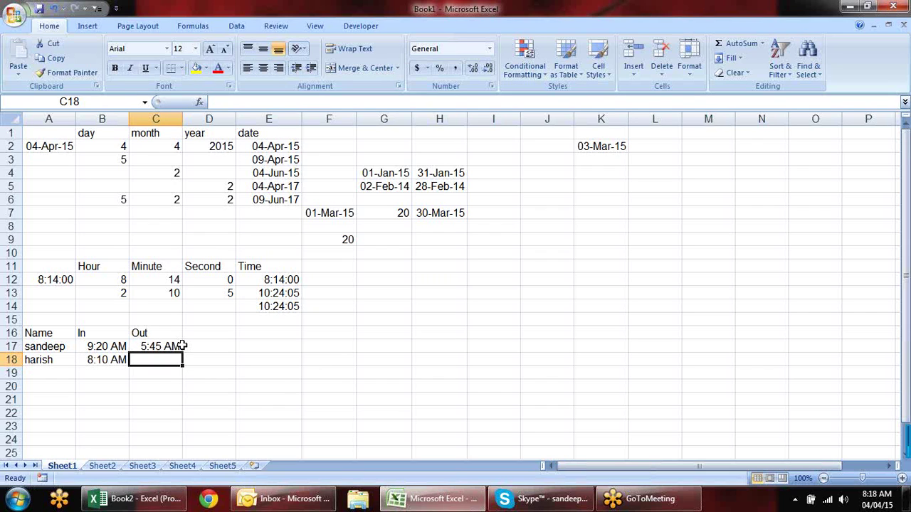
pyautogui.write('7:')
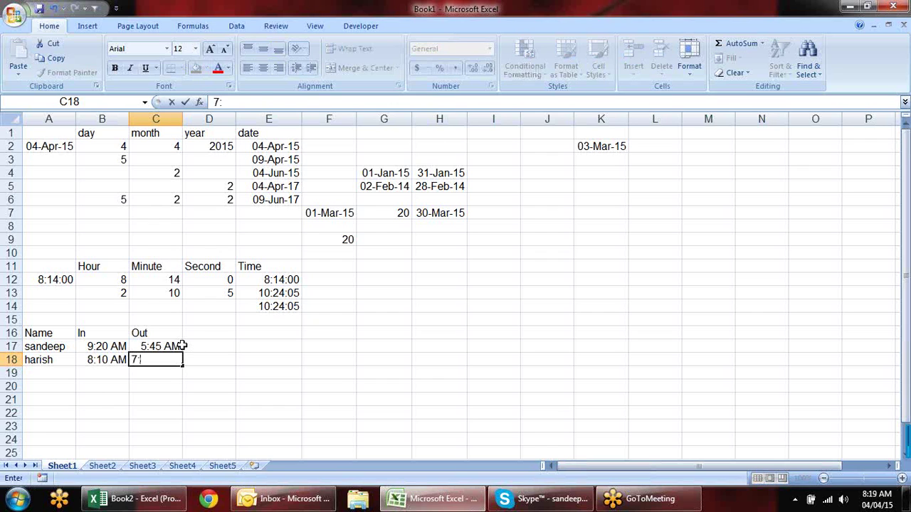
pyautogui.press('Escape')
pyautogui.press('Up')
pyautogui.press('F2')
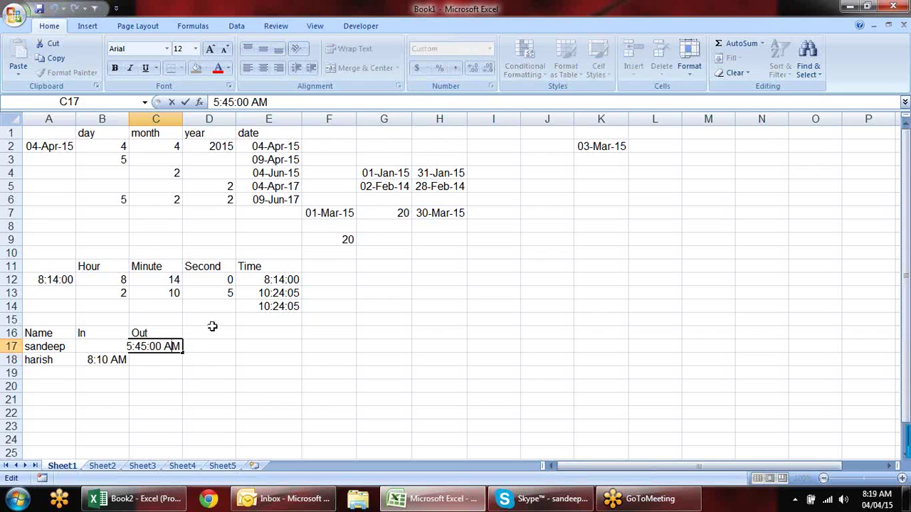
pyautogui.press('Left')
pyautogui.press('BackSpace')
pyautogui.write('P')
pyautogui.press('Return')
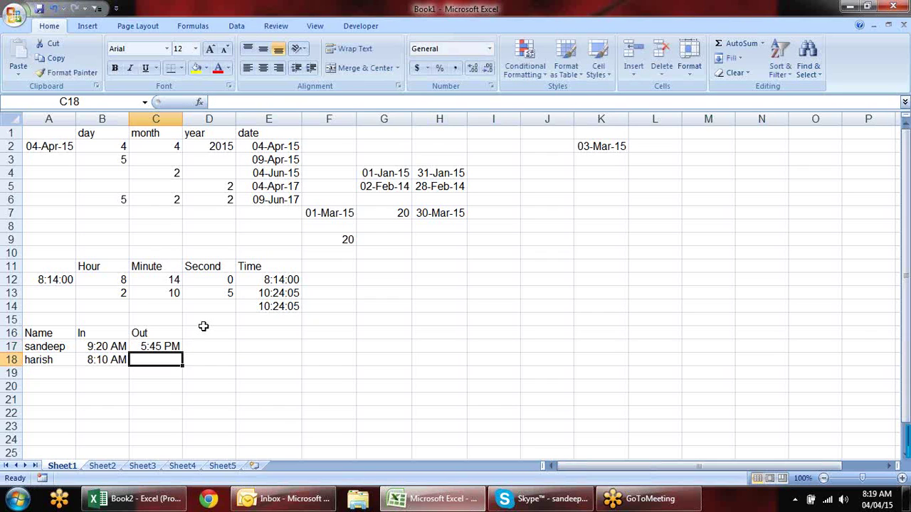
# - Enter 7:30 PM as the second leaving time in C18
pyautogui.write('7:')
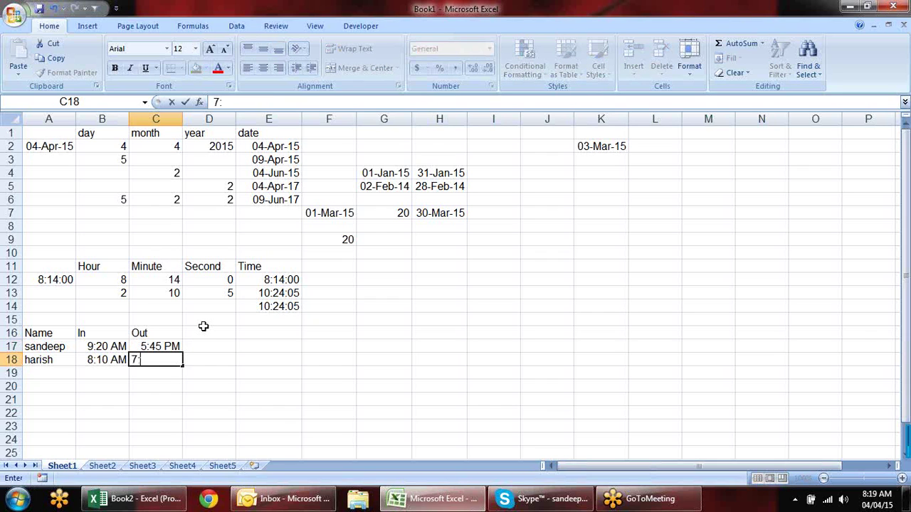
pyautogui.write('30 pm')
pyautogui.press('Return')
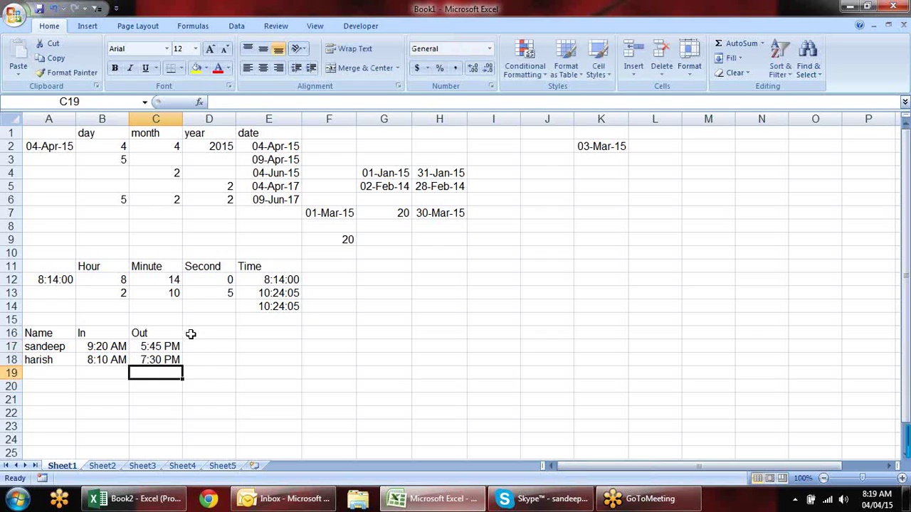
pyautogui.click(215, 327)
pyautogui.click(213, 336)
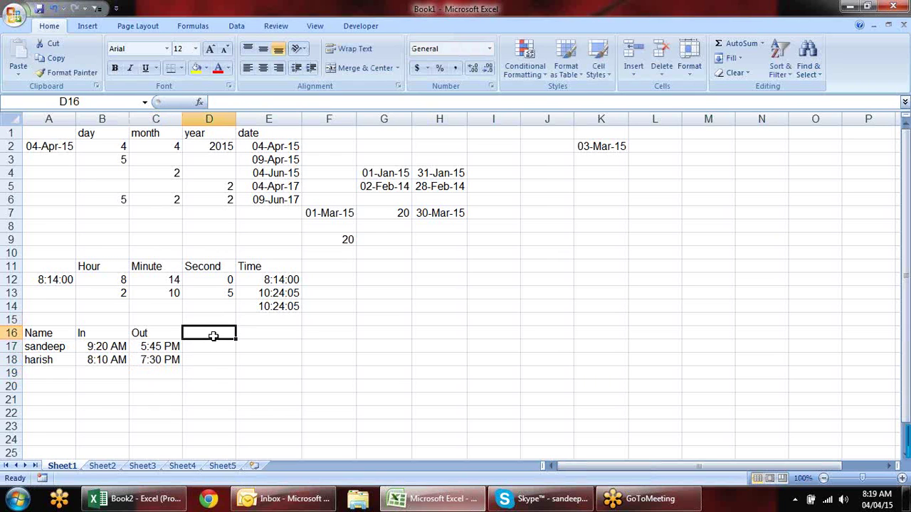
# - Type the Overtime header in D16 and the 20$ rate in D15 above it
pyautogui.write('Over')
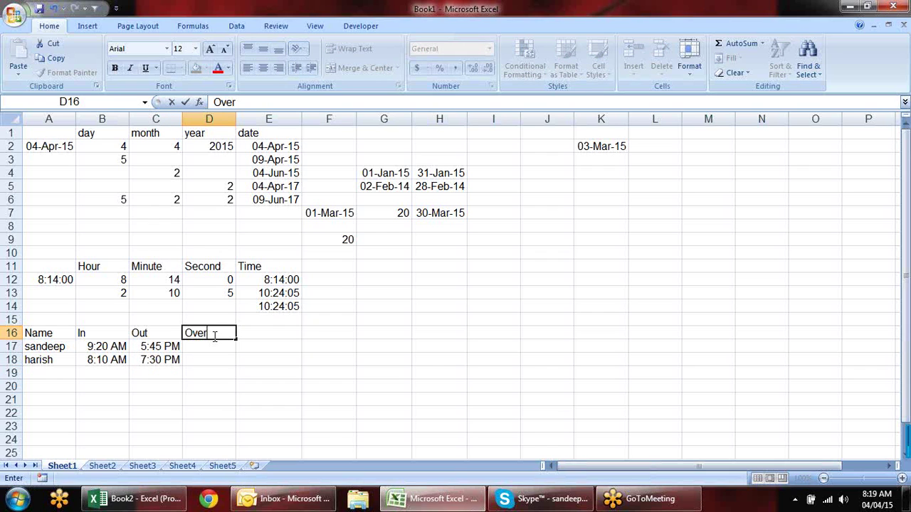
pyautogui.write('time')
pyautogui.press('Return')
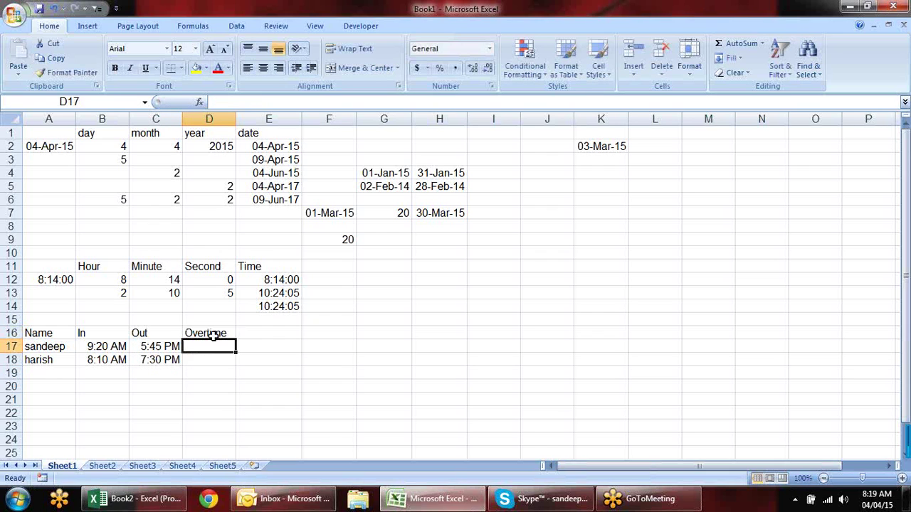
pyautogui.press('Up')
pyautogui.press('Up')
pyautogui.write('200')
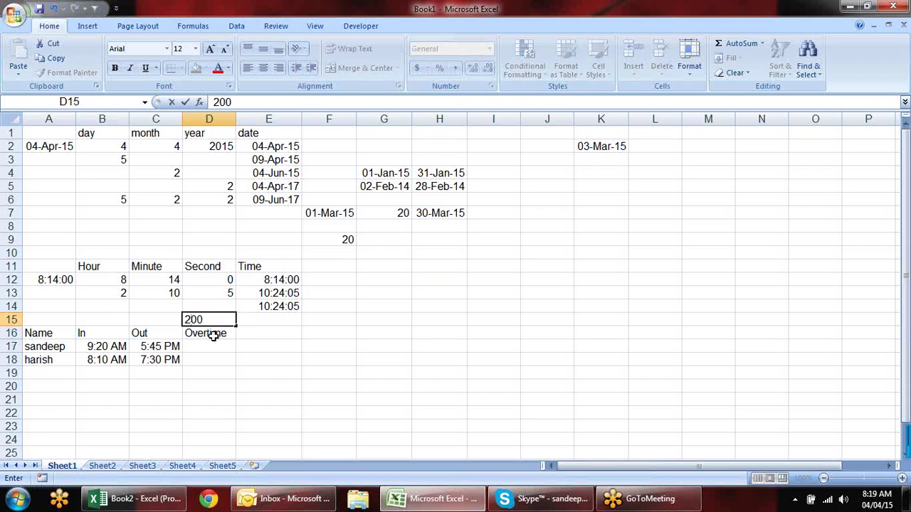
pyautogui.press('BackSpace')
pyautogui.write('$')
pyautogui.press('Return')
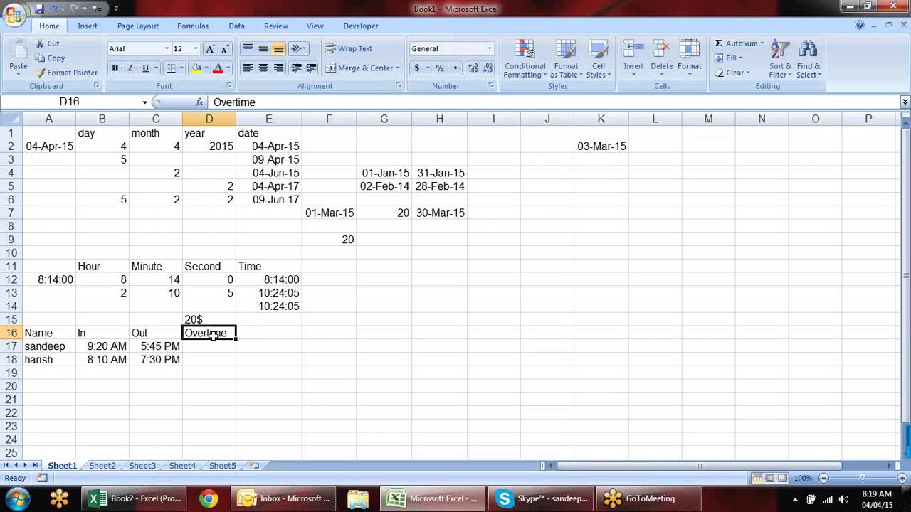
# - Add the Hour header in E16 and enter =HOUR(C17)-HOUR(B17) in E17
pyautogui.scroll(-2, 214, 334)
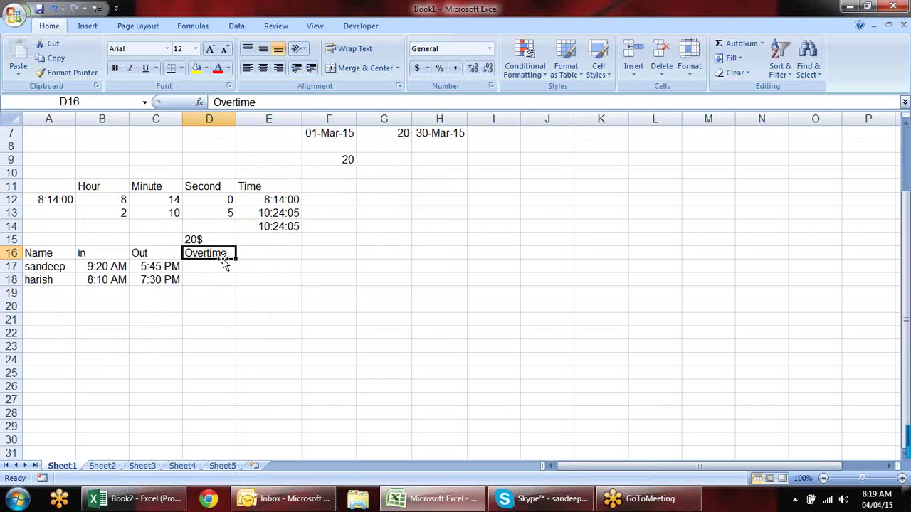
pyautogui.click(260, 256)
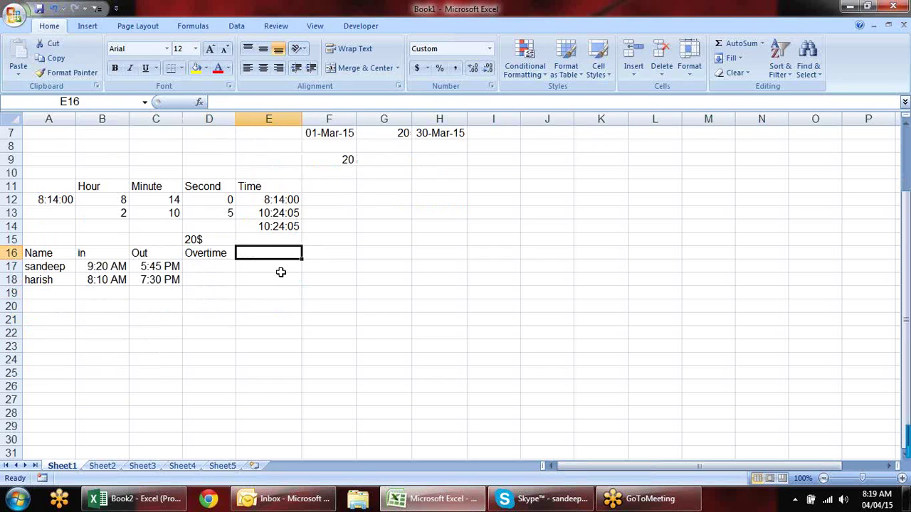
pyautogui.write('Hour')
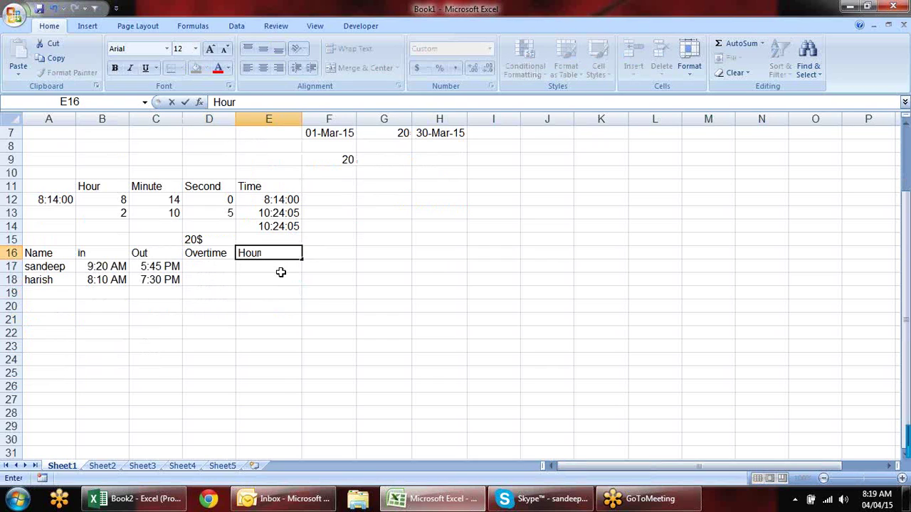
pyautogui.press('Return')
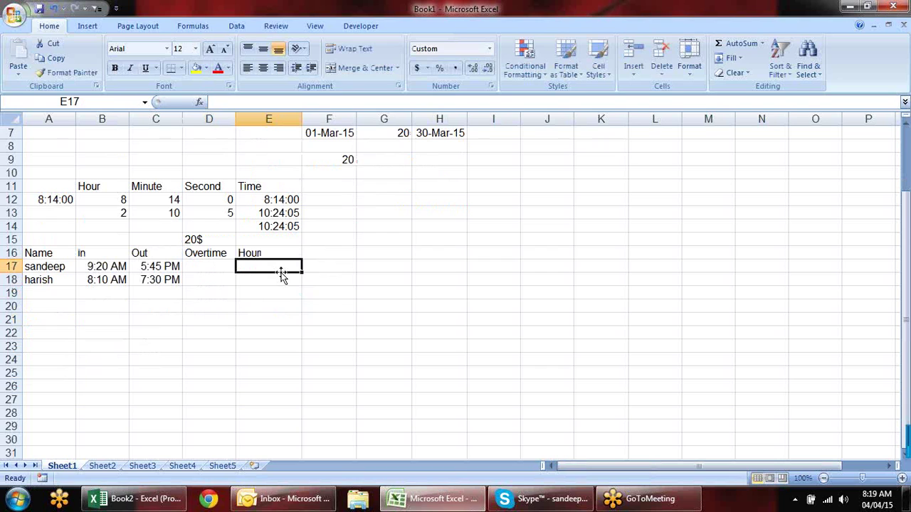
pyautogui.write('=')
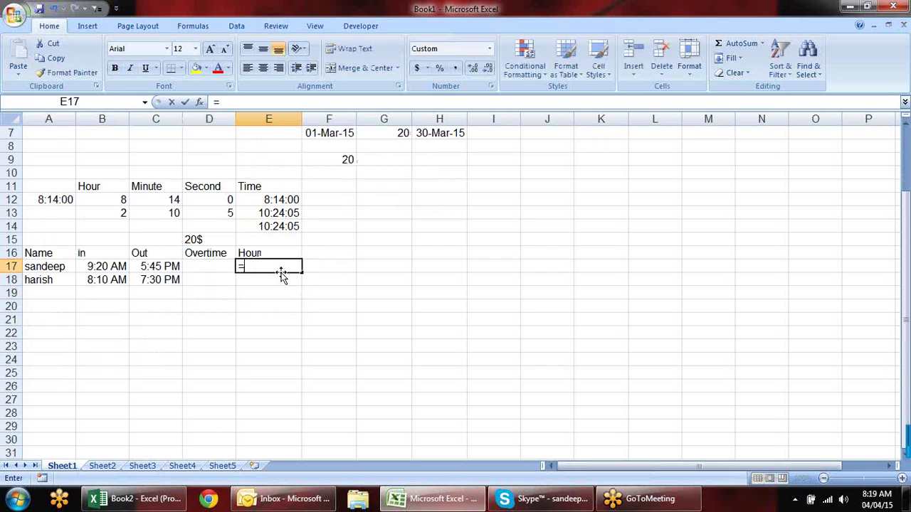
pyautogui.write('hou')
pyautogui.press('Tab')
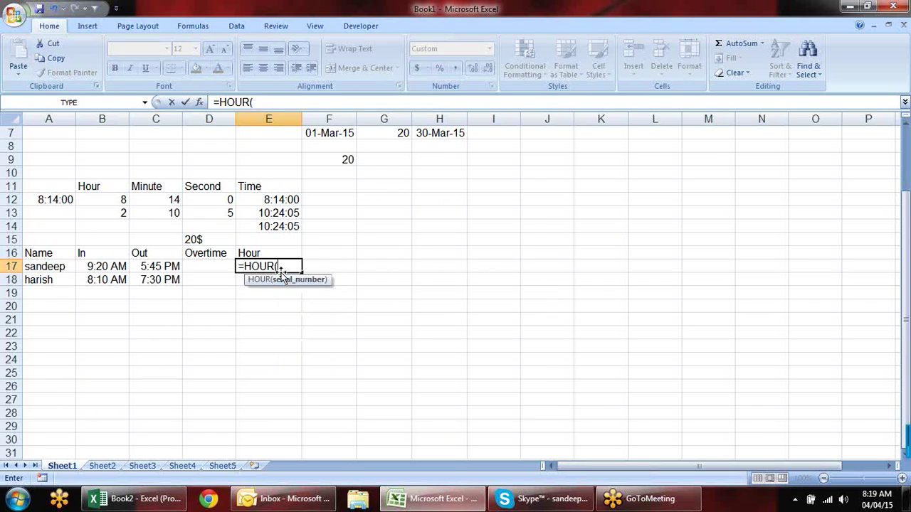
pyautogui.click(153, 266)
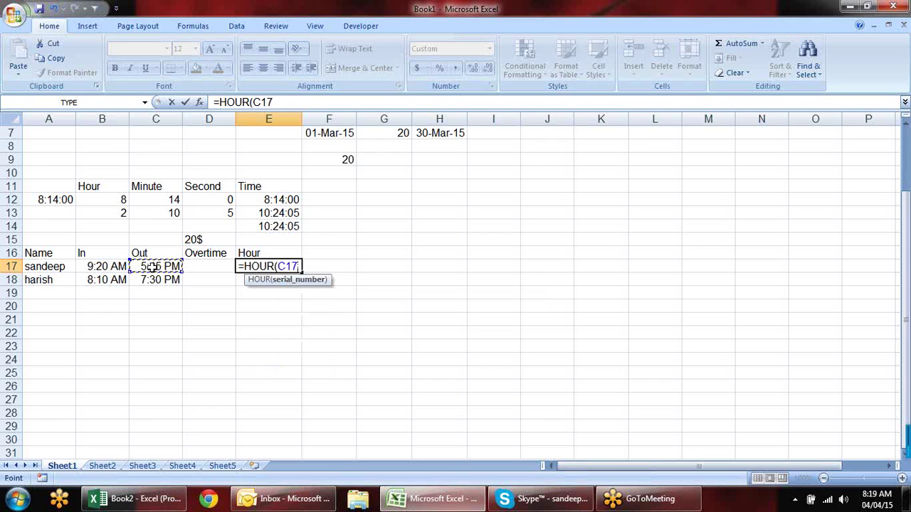
pyautogui.write(')-')
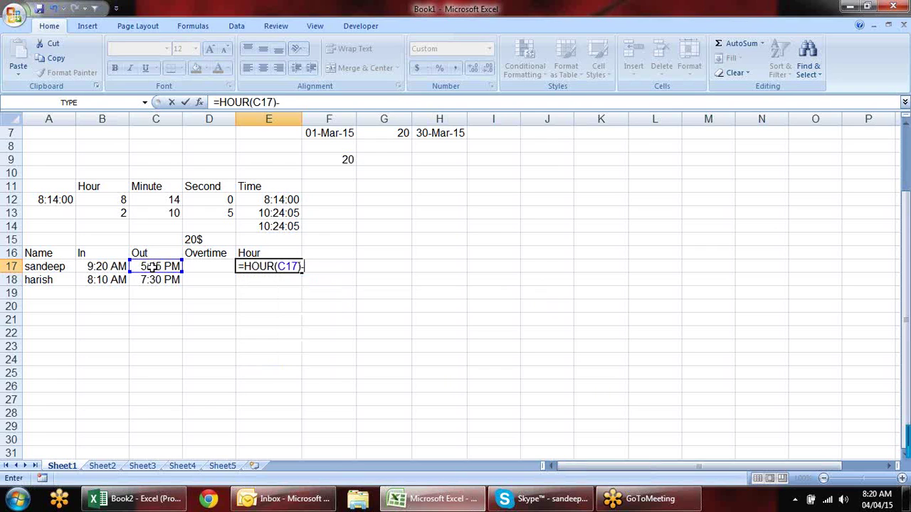
pyautogui.write('h')
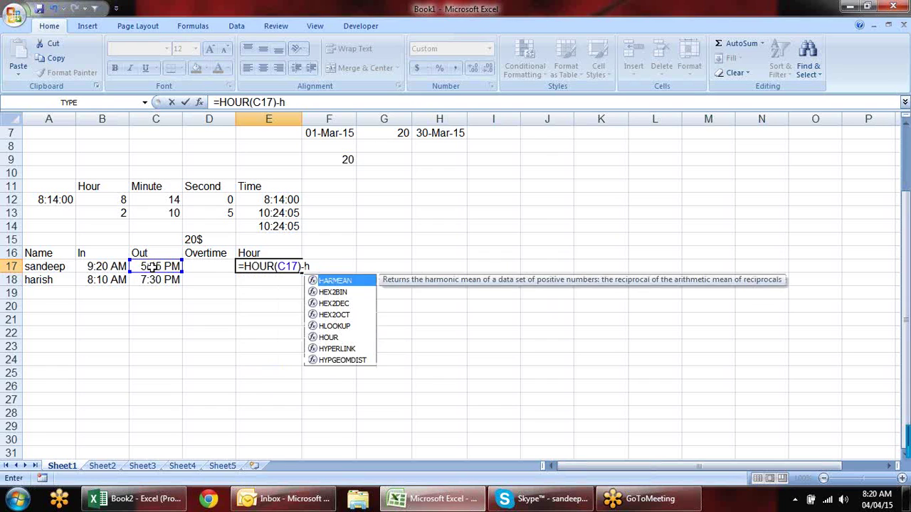
pyautogui.write('ou')
pyautogui.press('Tab')
pyautogui.click(98, 265)
pyautogui.write(')')
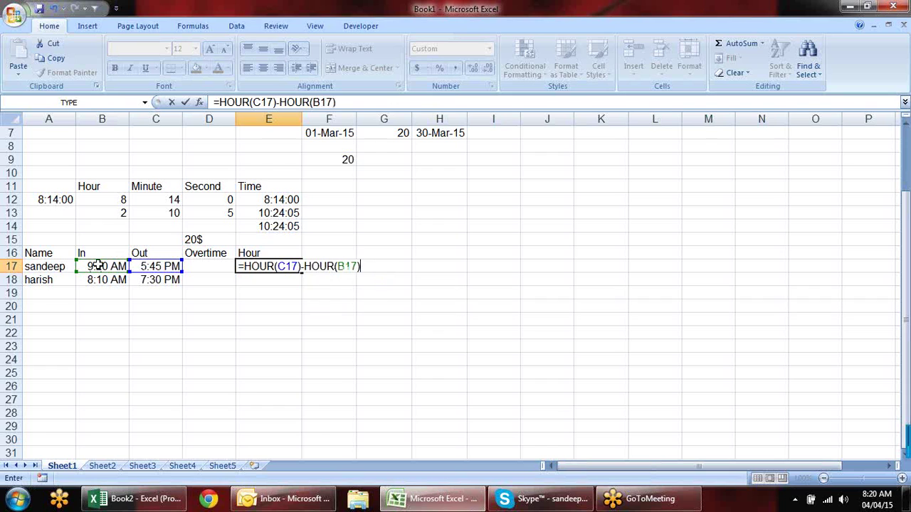
pyautogui.press('Return')
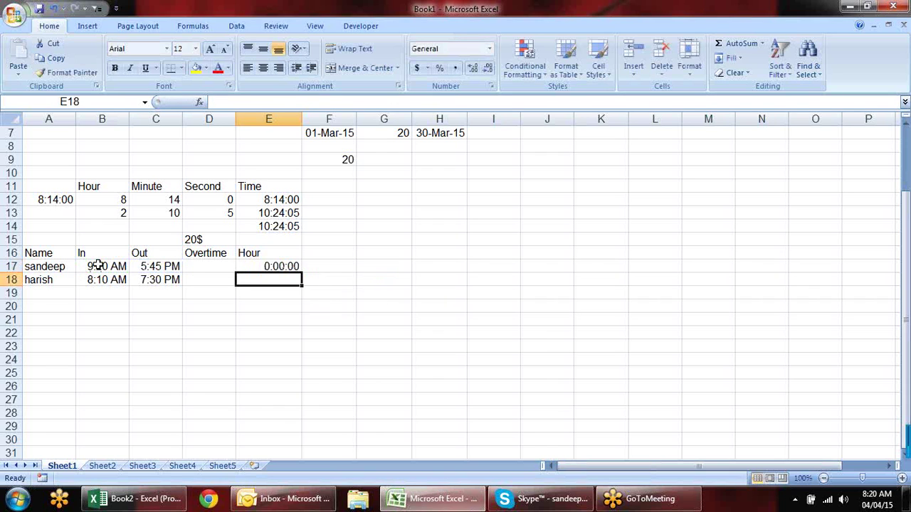
# - Show E17's hour difference as a plain number and fill it down to E18
pyautogui.press('Up')
pyautogui.press('F2')
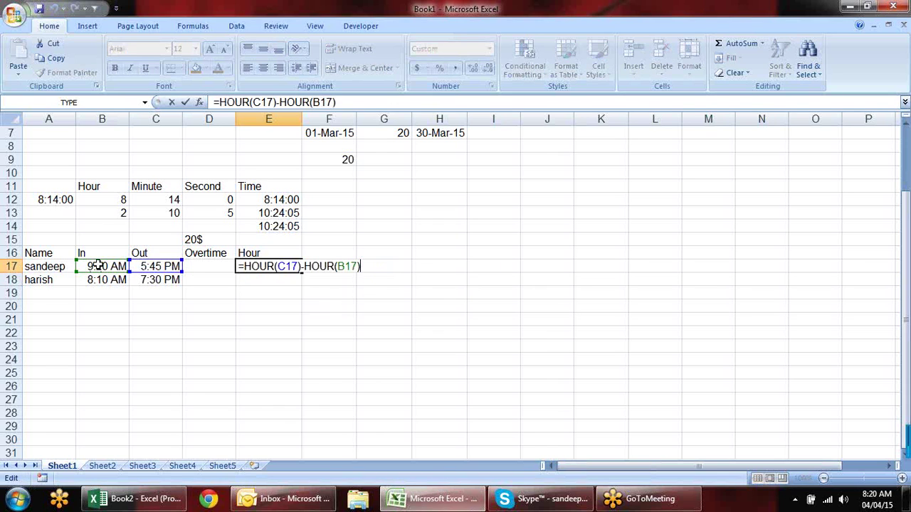
pyautogui.press('Return')
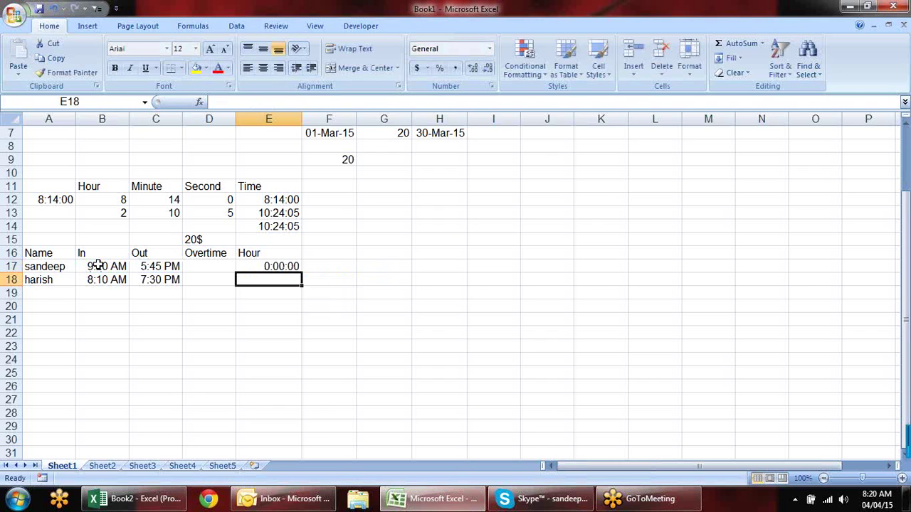
pyautogui.press('Up')
pyautogui.hotkey('ctrl', 'shift', '`')
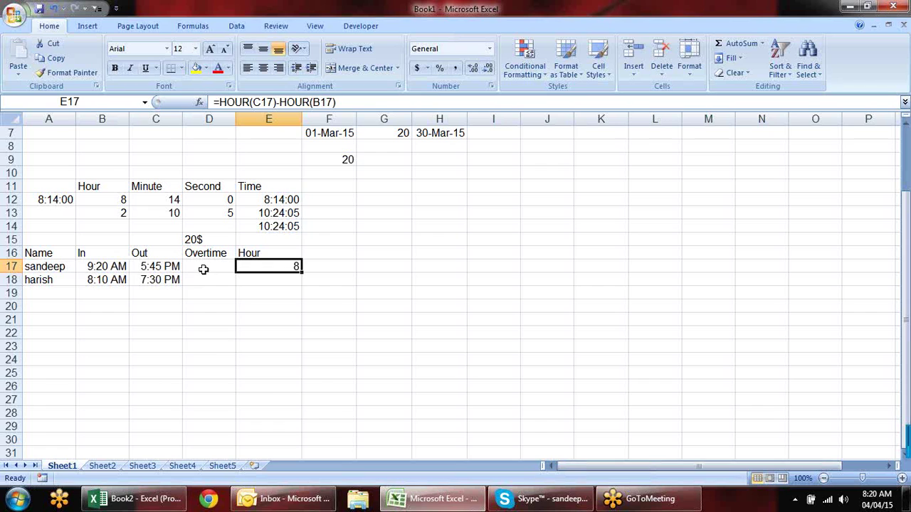
pyautogui.hotkey('ctrl', 'd')
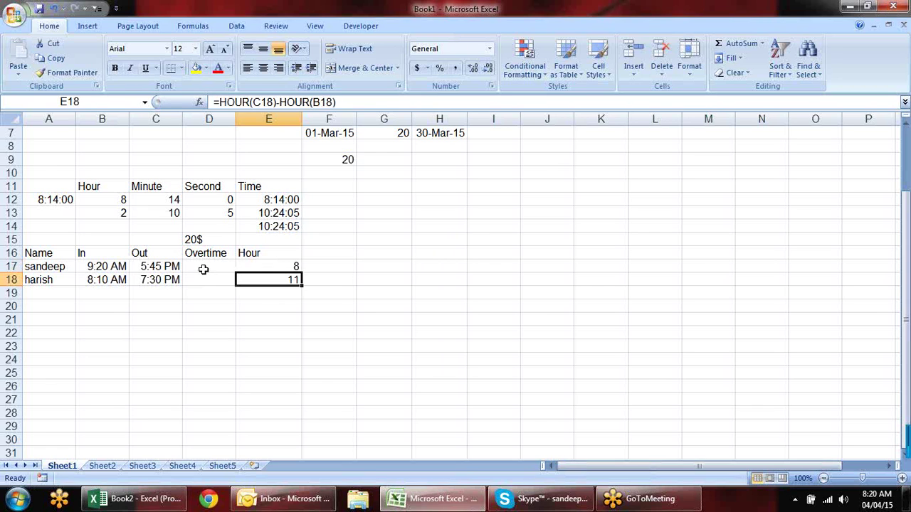
# - Revise E17's formula to subtract 8 hours: =HOUR(C17)-HOUR(B17)-8
pyautogui.press('Up')
pyautogui.press('Up')
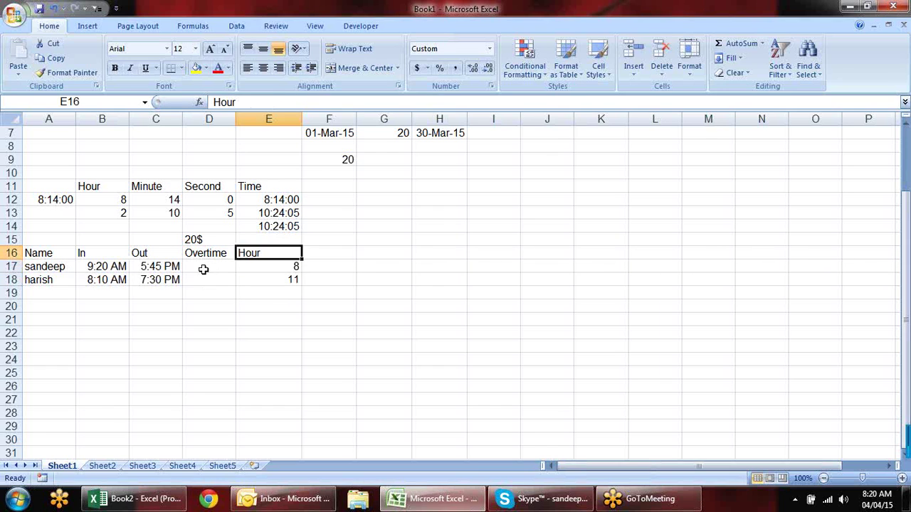
pyautogui.press('Right')
pyautogui.press('Down')
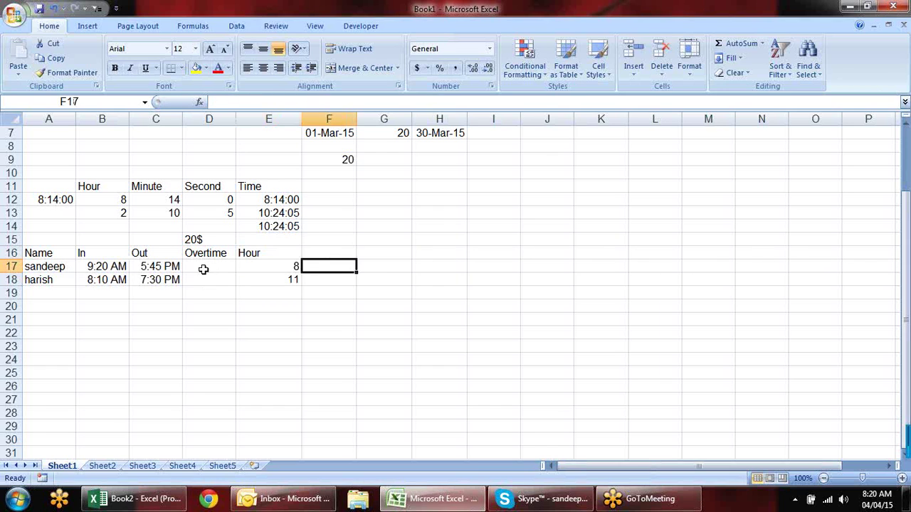
pyautogui.write('=IF(')
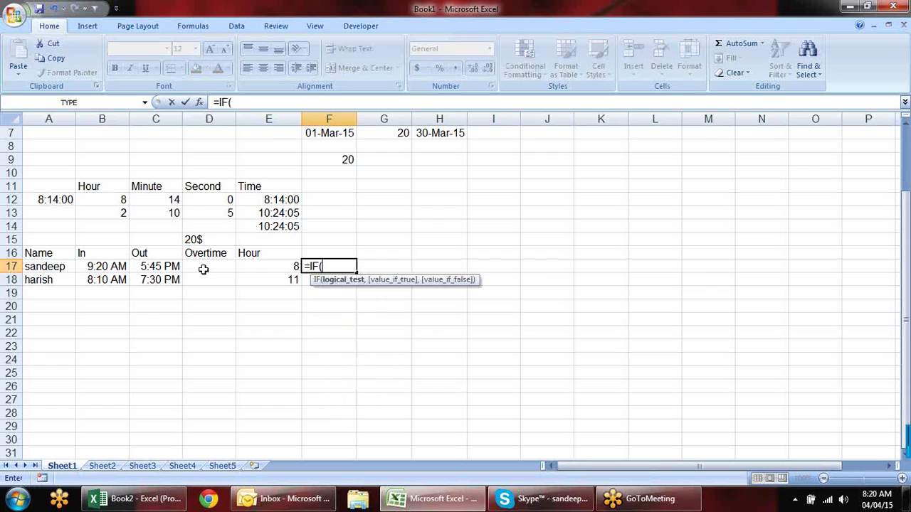
pyautogui.press('Escape')
pyautogui.press('Left')
pyautogui.press('F2')
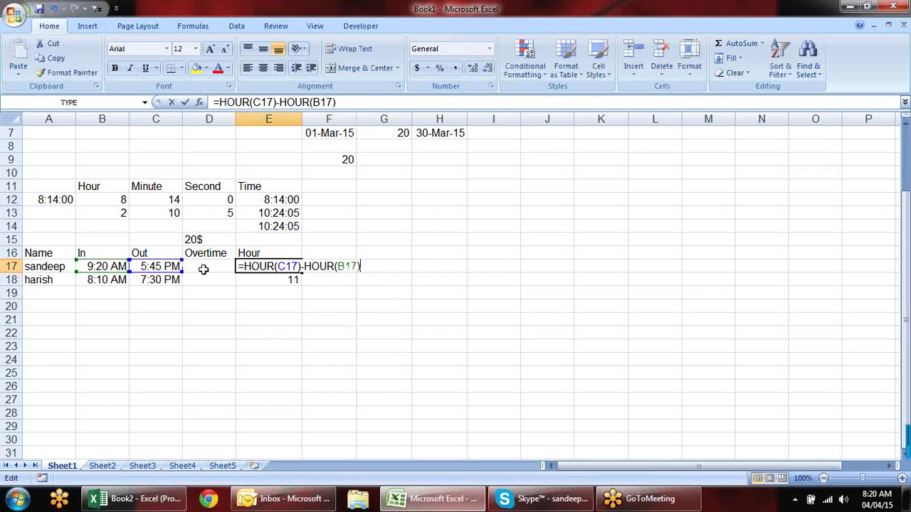
pyautogui.write('-8')
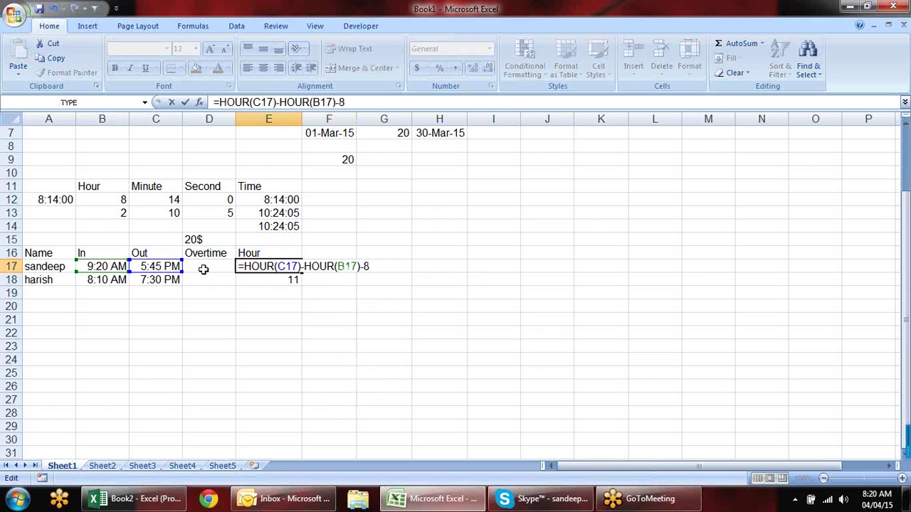
pyautogui.press('Return')
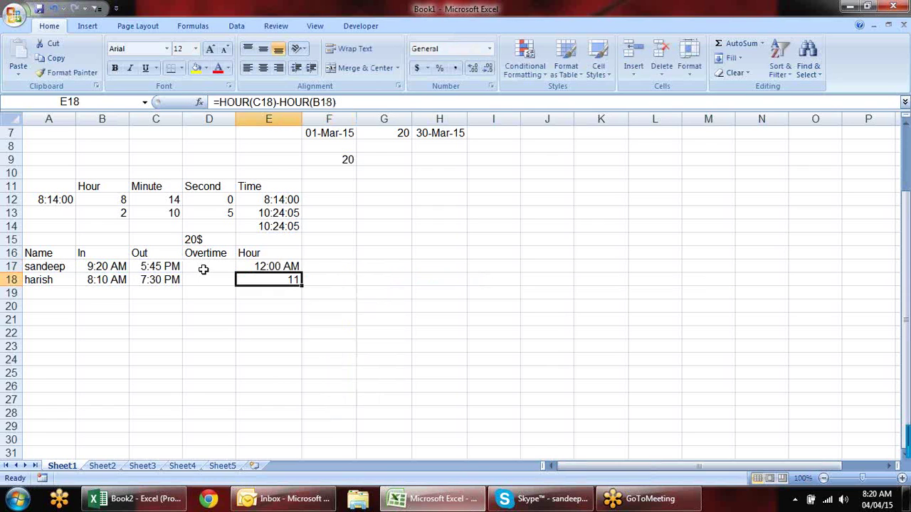
# - Fill the revised formula to E18 and show both results, 0 and 3, in General format
pyautogui.hotkey('ctrl', 'd')
pyautogui.hotkey('shift', 'Up')
pyautogui.hotkey('ctrl', 'shift', '~')
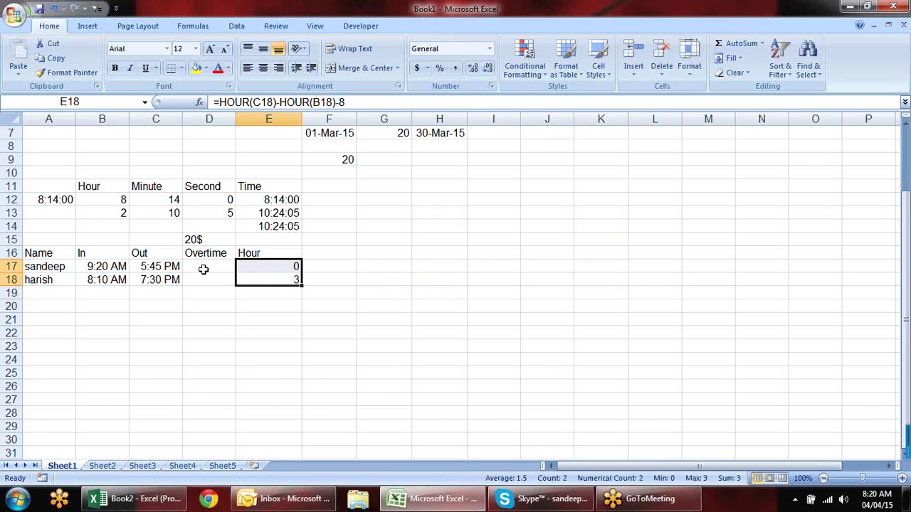
pyautogui.click(292, 280)
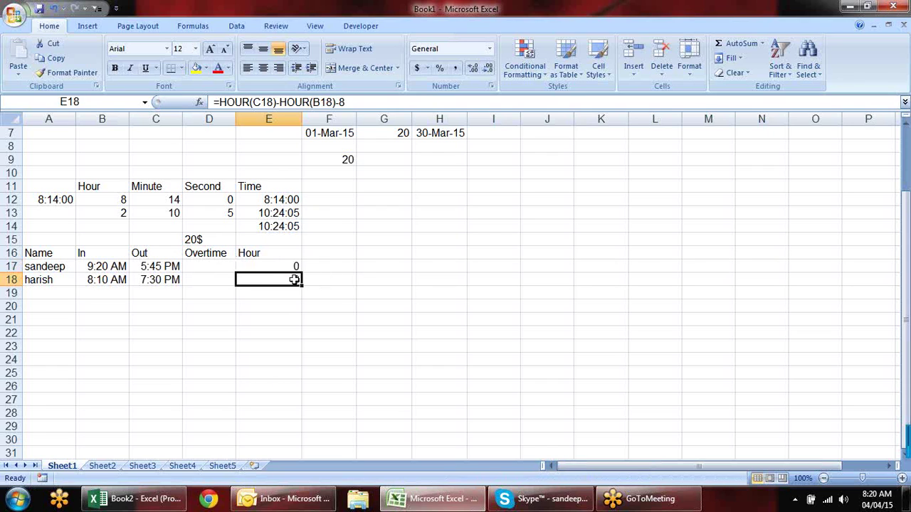
pyautogui.click(321, 277)
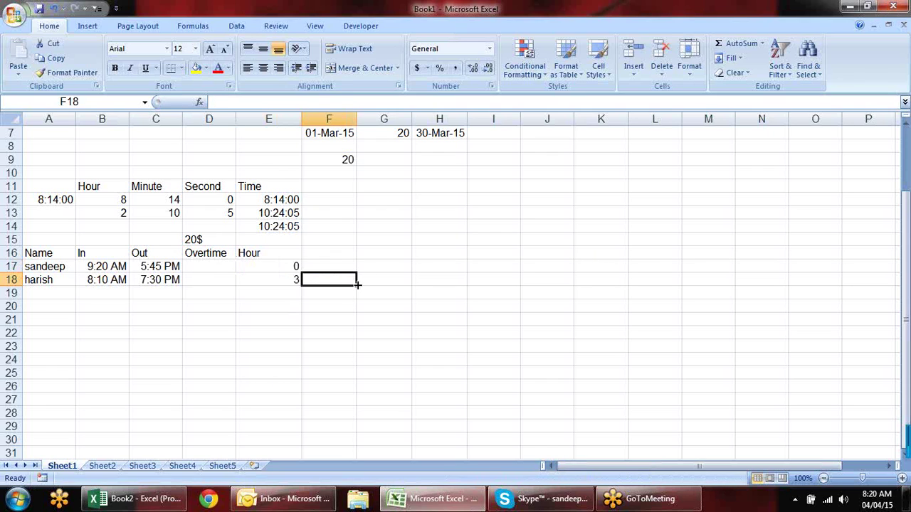
# - Enter the overtime pay formula =E18*20 in F18 and copy it to F17
pyautogui.write('=')
pyautogui.press('Left')
pyautogui.write('*')
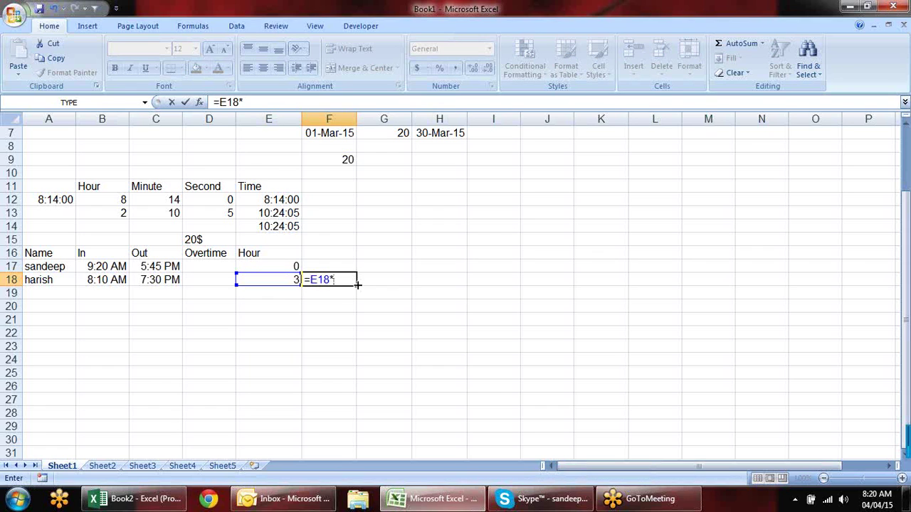
pyautogui.write('20')
pyautogui.press('Return')
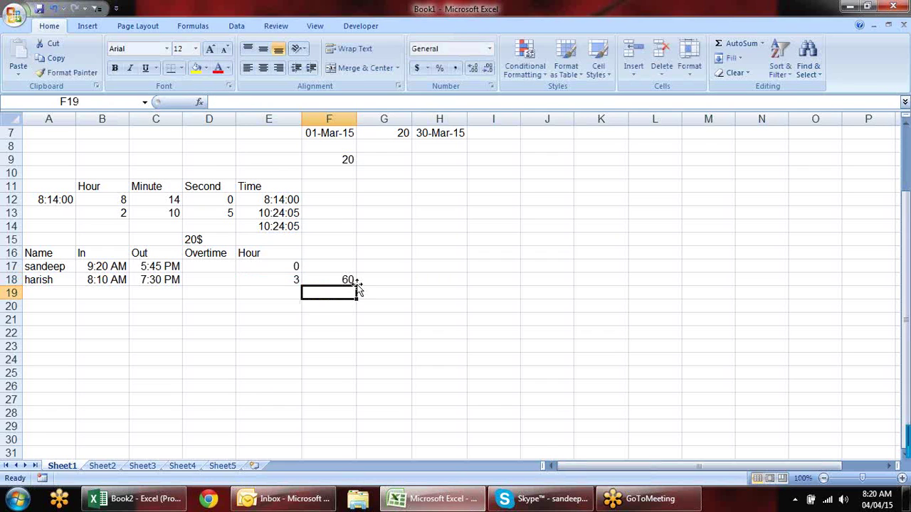
pyautogui.click(356, 277)
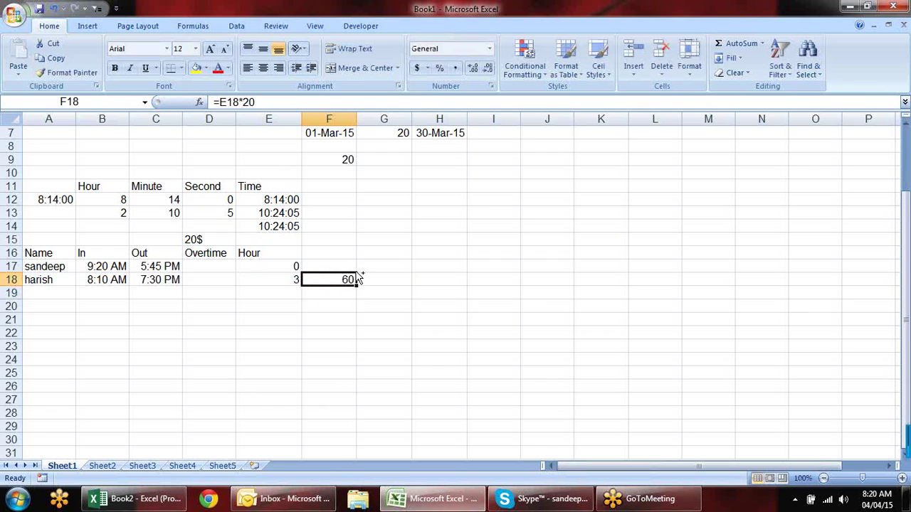
pyautogui.hotkey('ctrl', 'c')
pyautogui.press('Up')
pyautogui.press('Return')
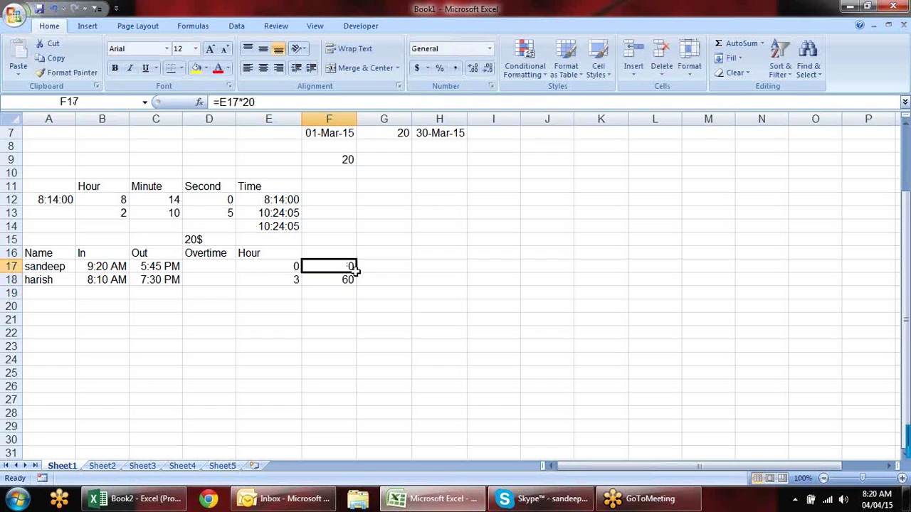
# - Apply Accounting format to F17:F18, showing $ - and $ 60.00, and check the cells
pyautogui.click(352, 279)
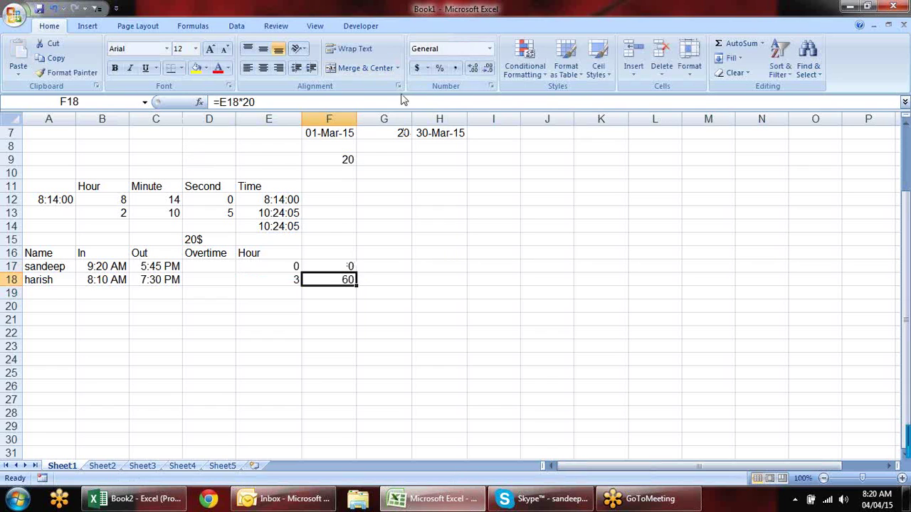
pyautogui.moveTo(336, 267); pyautogui.dragTo(342, 280)
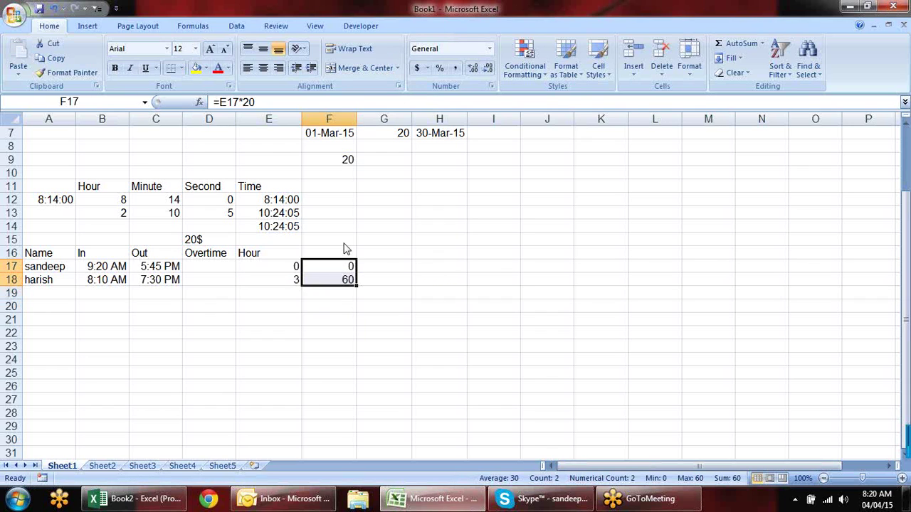
pyautogui.click(416, 68)
pyautogui.click(415, 290)
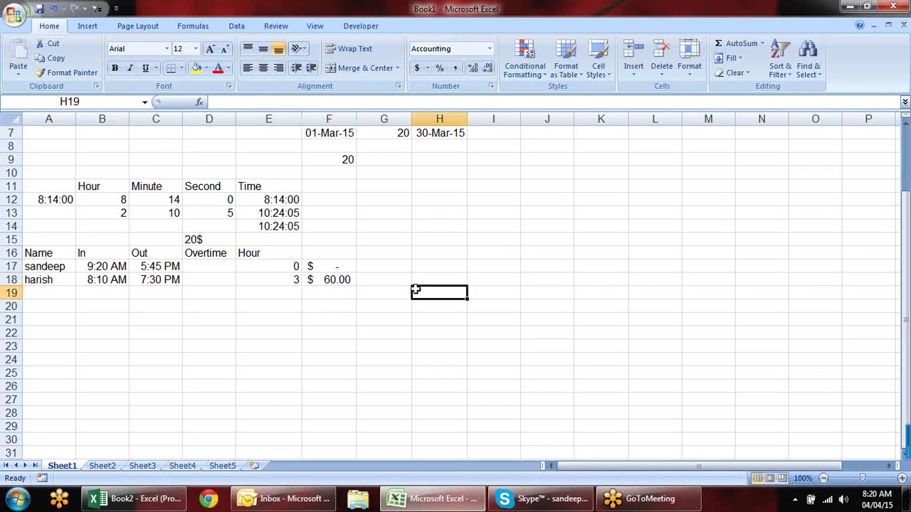
pyautogui.click(349, 282)
pyautogui.click(350, 264)
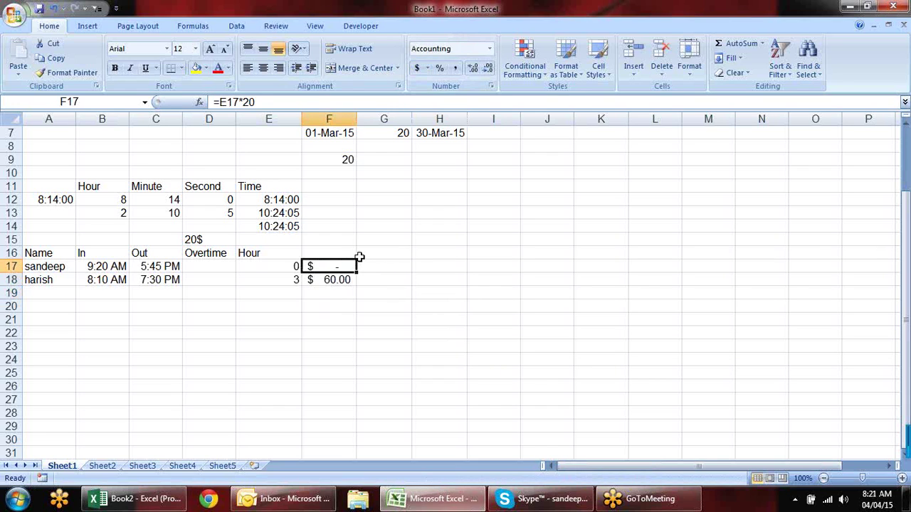
pyautogui.click(99, 268)
pyautogui.click(153, 267)
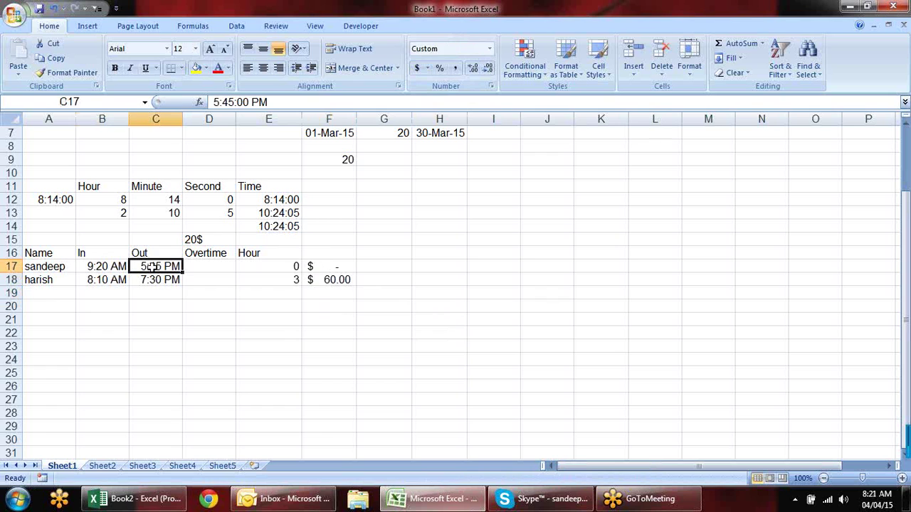
# - Scroll through the Date & Time function list on the Formulas ribbon, then close it
pyautogui.click(230, 27)
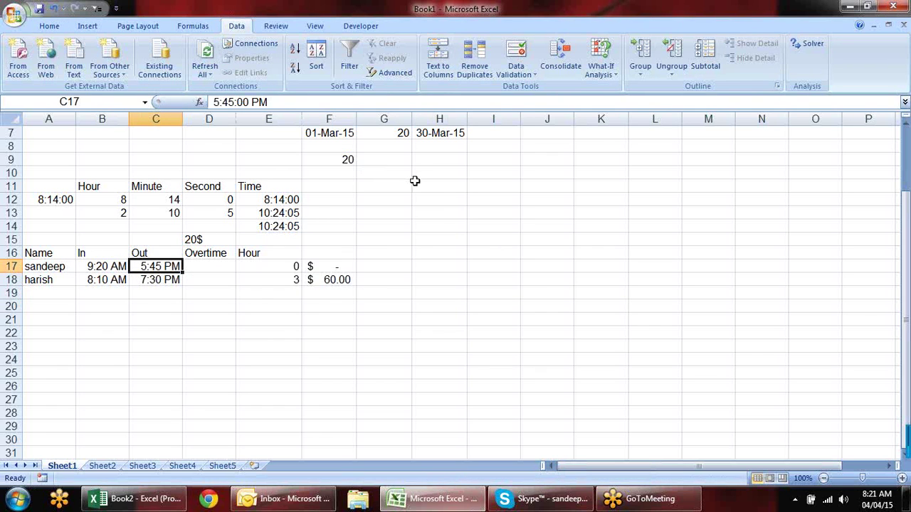
pyautogui.scroll(2, 414, 181)
pyautogui.click(412, 306)
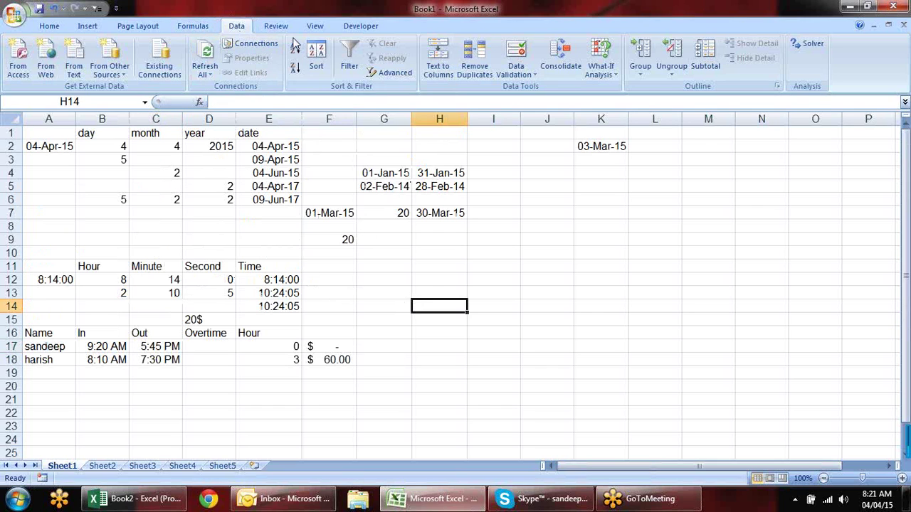
pyautogui.click(193, 26)
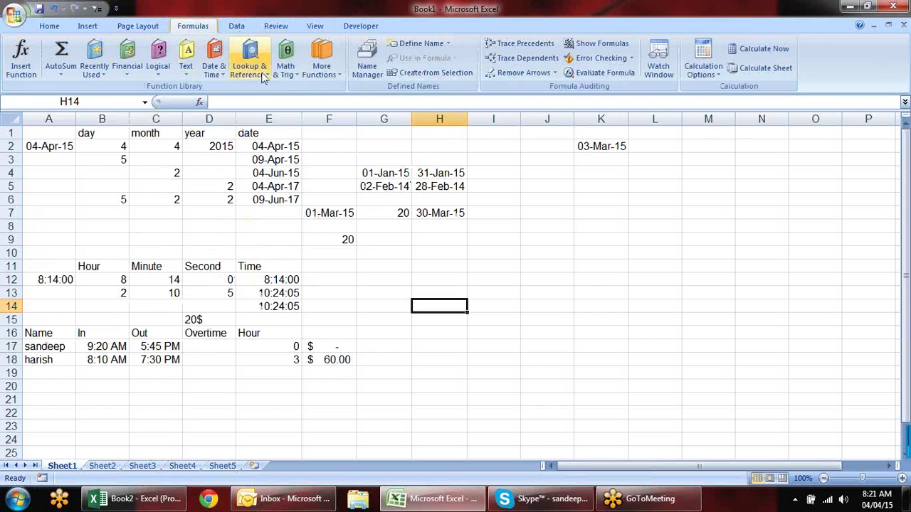
pyautogui.click(214, 71)
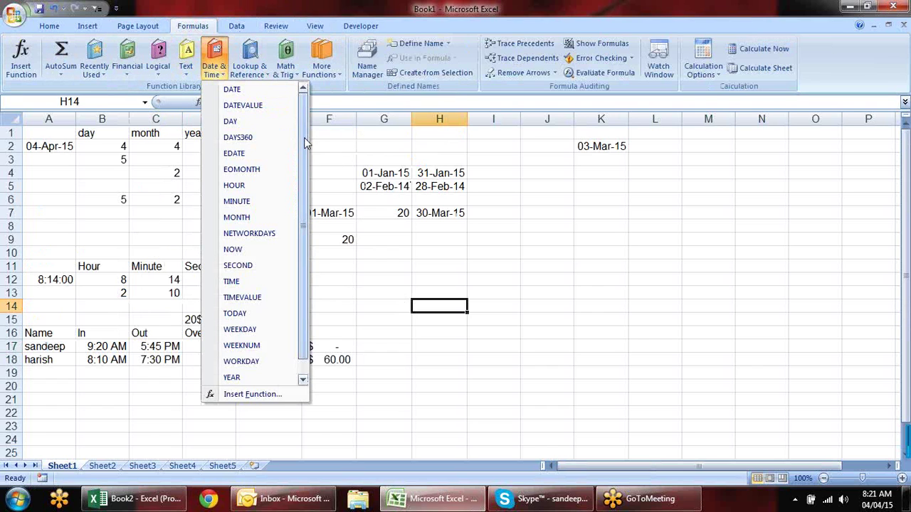
pyautogui.moveTo(306, 145); pyautogui.dragTo(303, 201)
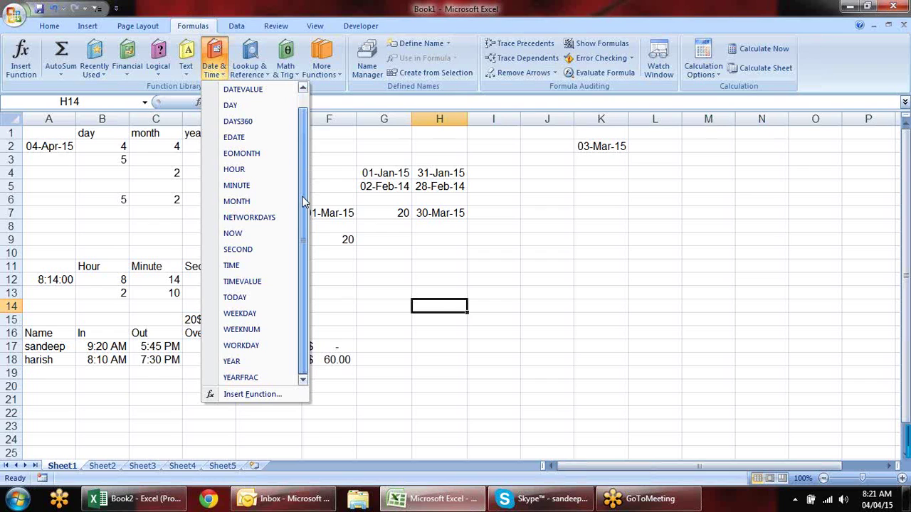
pyautogui.click(534, 313)
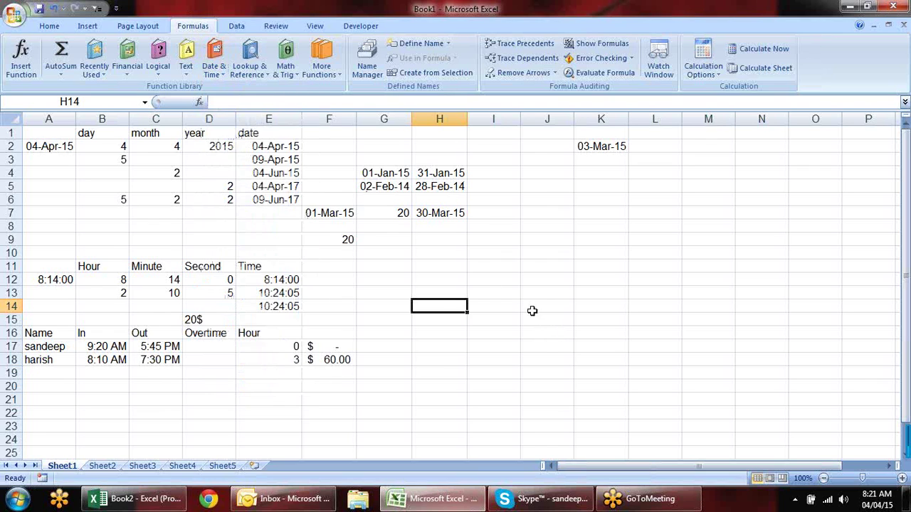
# - Enter 1-jan-2015 in H10 and fill the dates down to H30 (21-Jan-15)
pyautogui.click(442, 253)
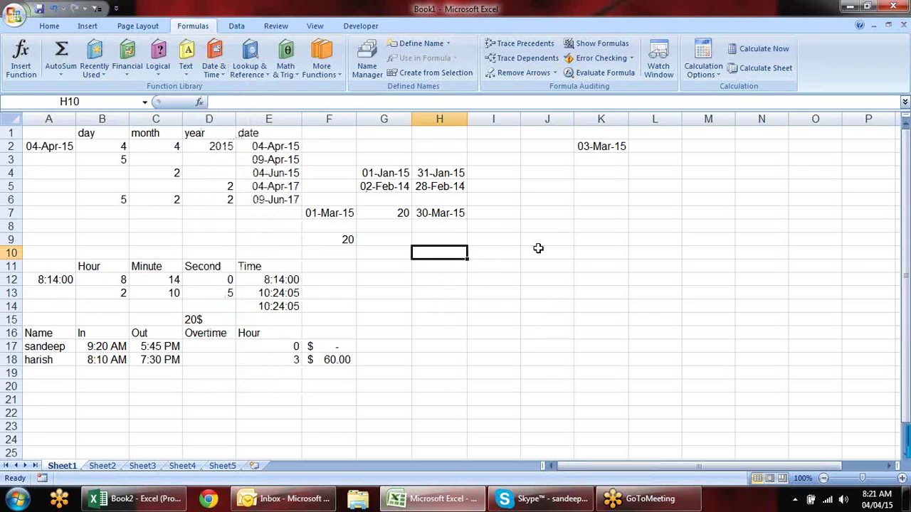
pyautogui.write('1')
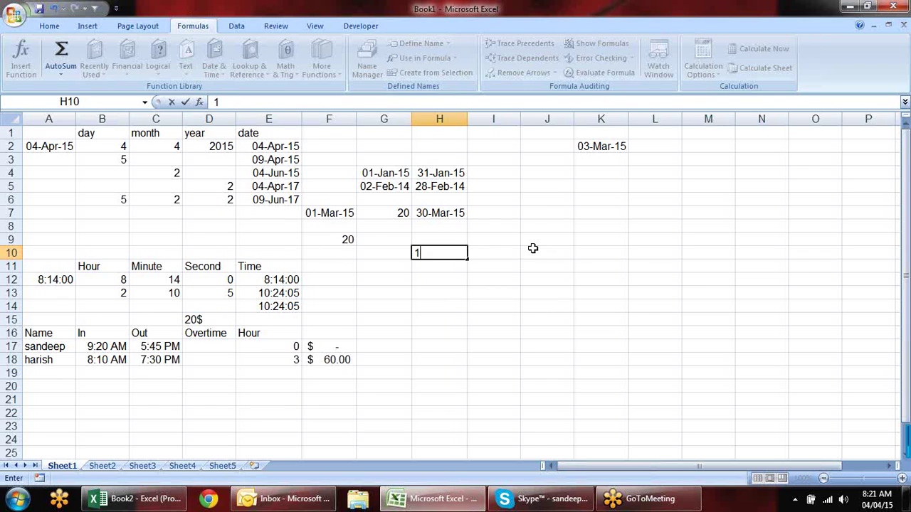
pyautogui.write('-jan-20')
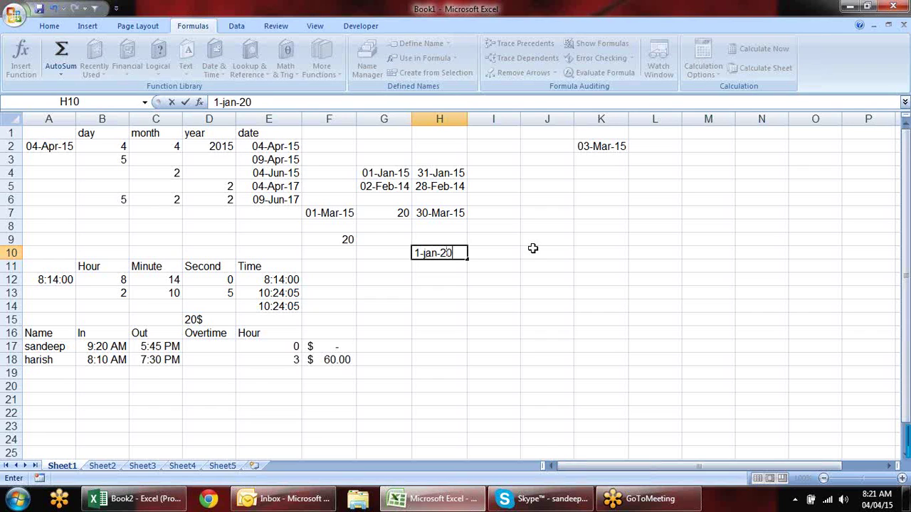
pyautogui.write('15')
pyautogui.press('Return')
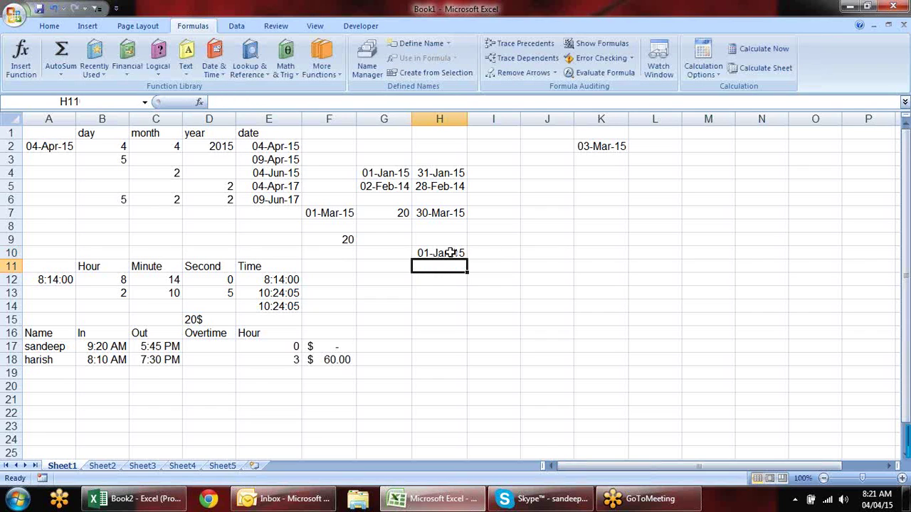
pyautogui.click(452, 253)
pyautogui.moveTo(467, 259); pyautogui.dragTo(468, 456)
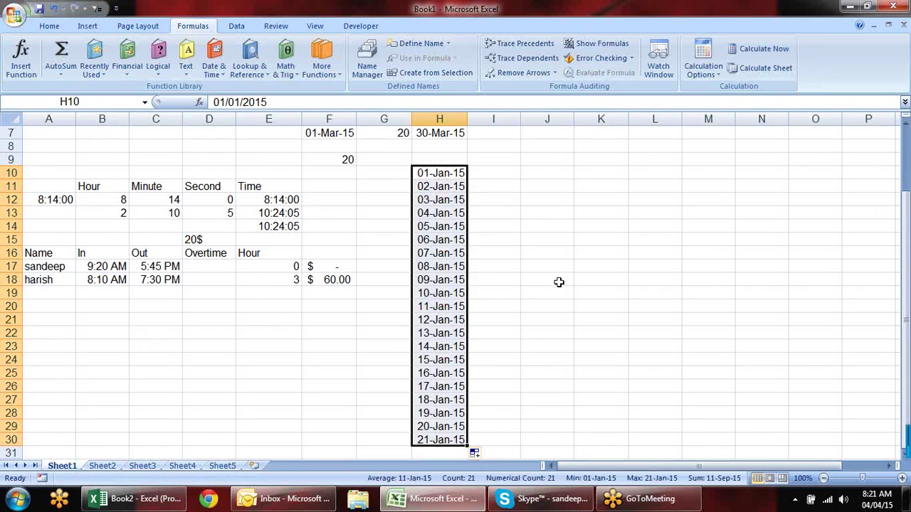
# - Put =WEEKNUM(H10) in I10 and copy it down to I30
pyautogui.click(513, 173)
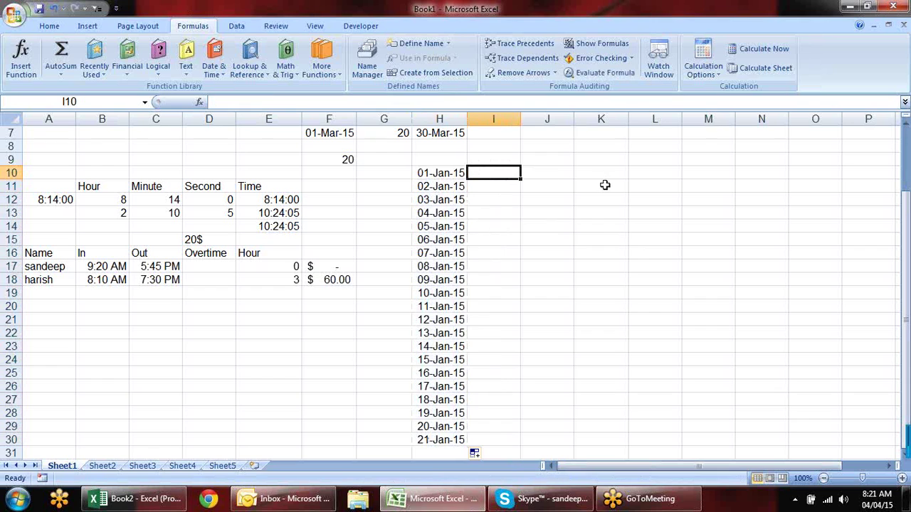
pyautogui.write('=w')
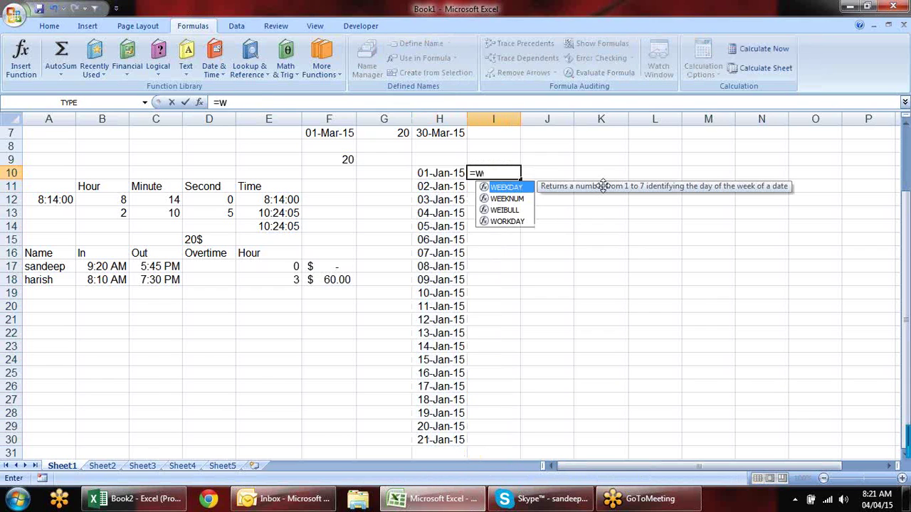
pyautogui.press('Down')
pyautogui.press('Tab')
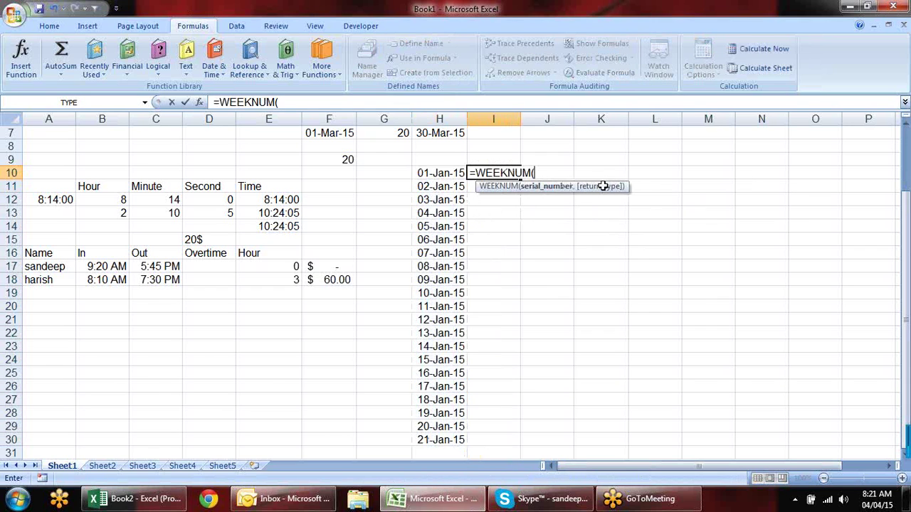
pyautogui.click(445, 173)
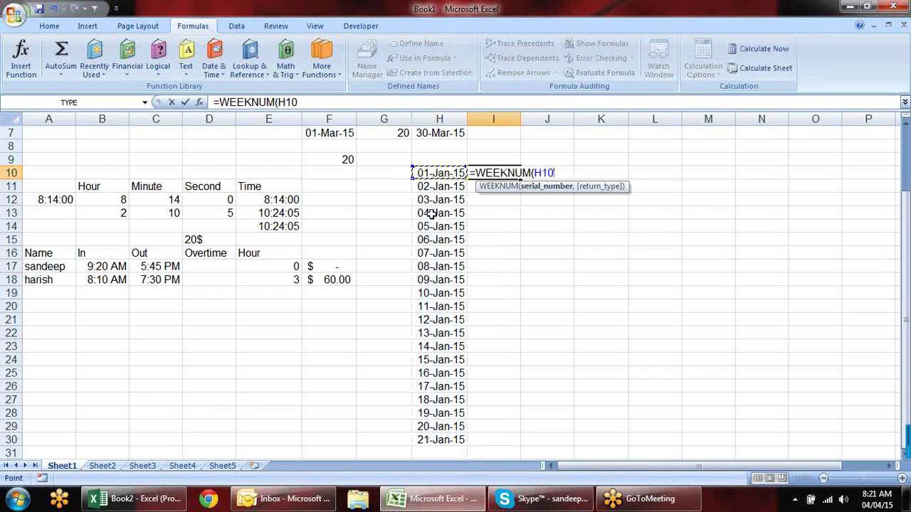
pyautogui.press('Return')
pyautogui.click(516, 171)
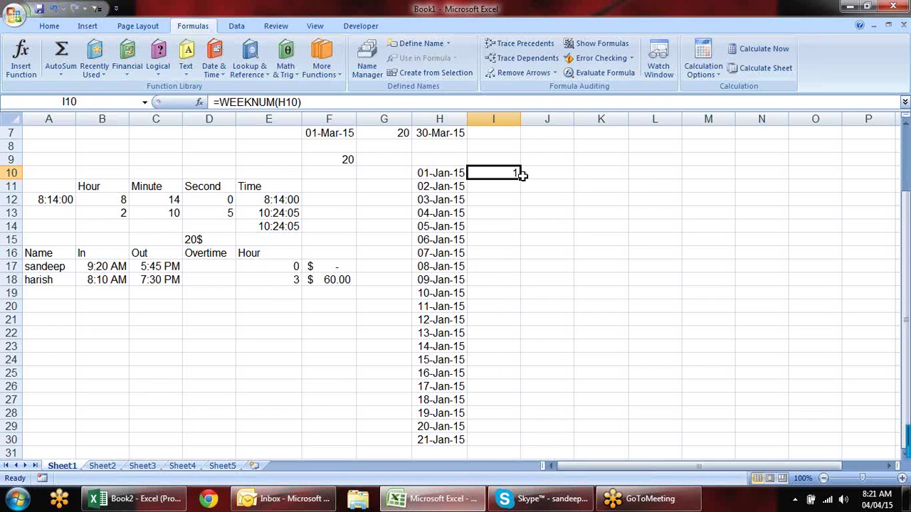
pyautogui.moveTo(520, 179); pyautogui.dragTo(506, 442)
# - Review the dates against their week numbers 1–4, then switch to Sheet2
pyautogui.click(608, 306)
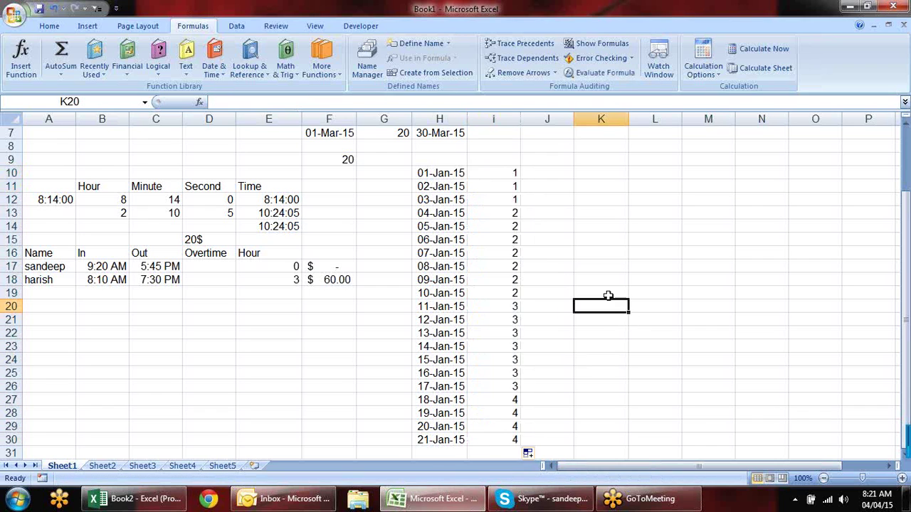
pyautogui.moveTo(437, 173); pyautogui.dragTo(450, 387)
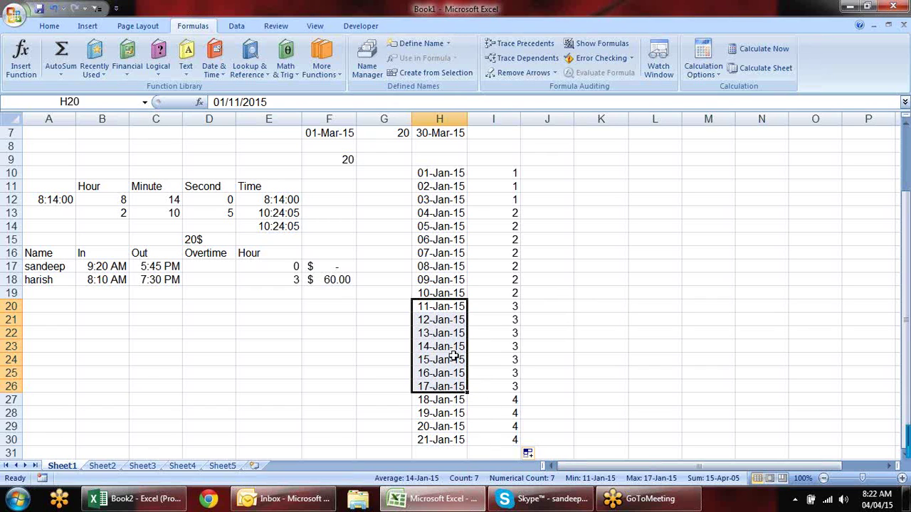
pyautogui.click(447, 440)
pyautogui.scroll(-2, 498, 370)
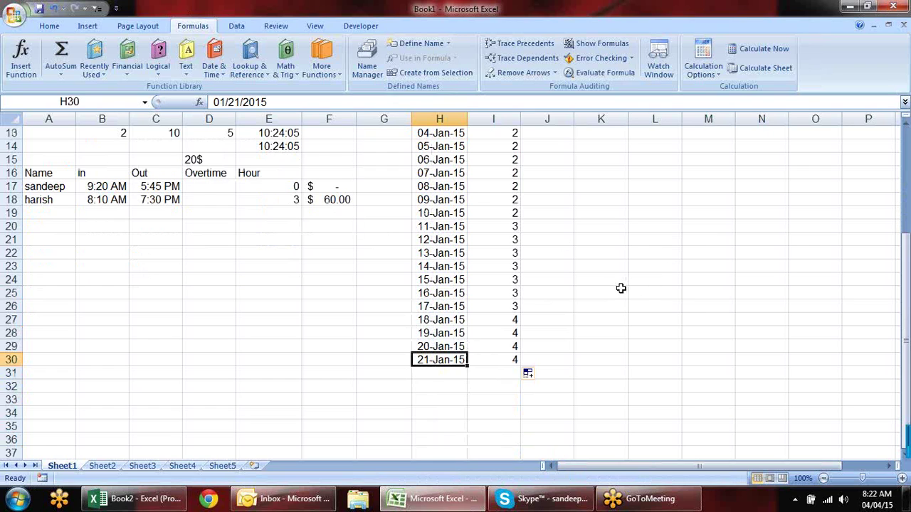
pyautogui.click(623, 264)
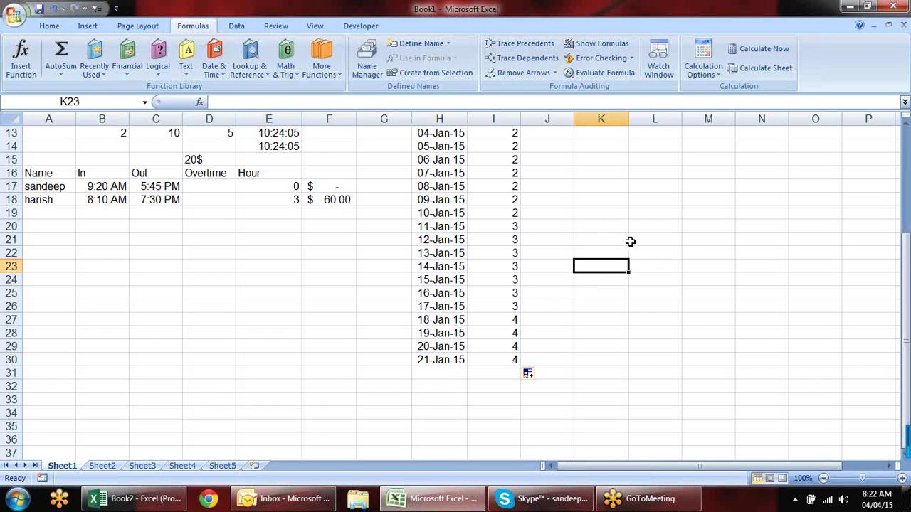
pyautogui.scroll(4, 619, 242)
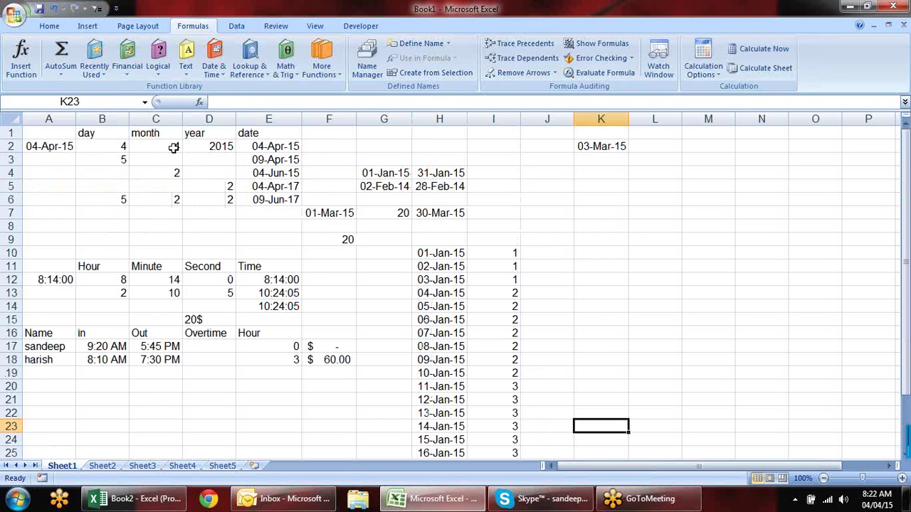
pyautogui.click(36, 133)
pyautogui.moveTo(36, 132); pyautogui.dragTo(502, 250)
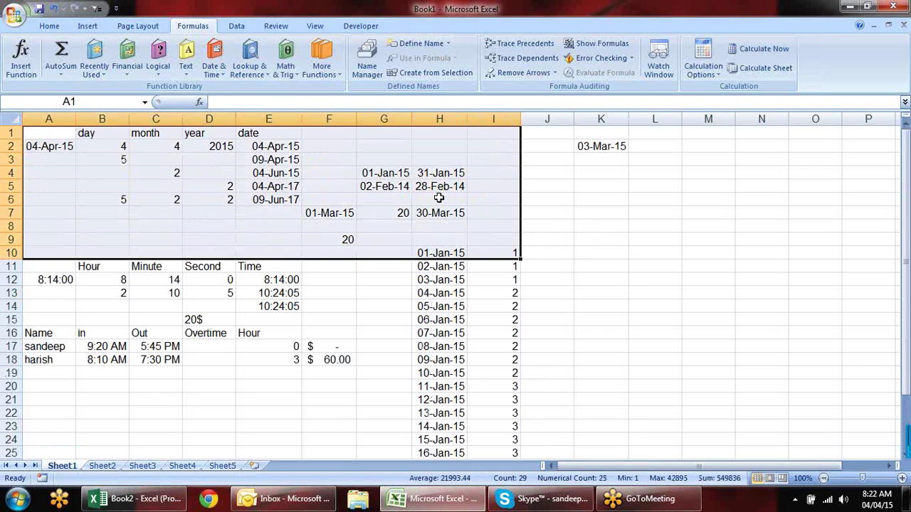
pyautogui.click(589, 256)
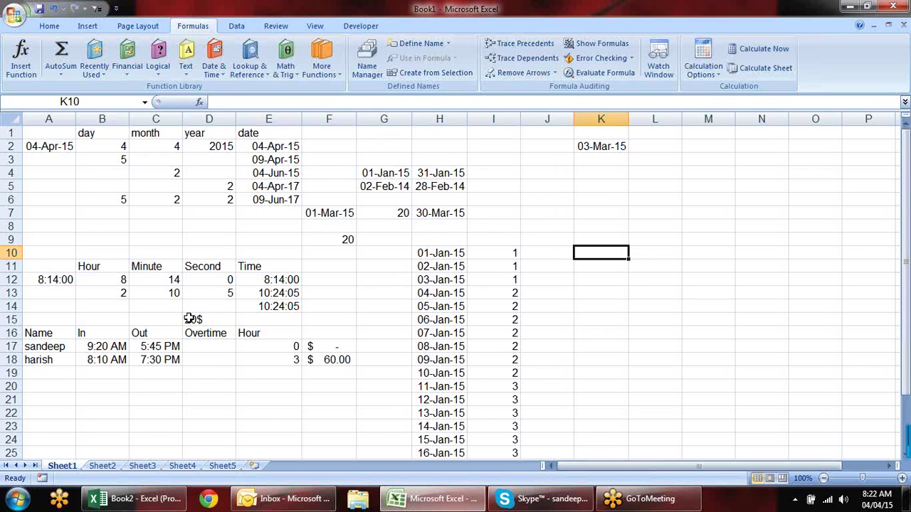
pyautogui.click(104, 466)
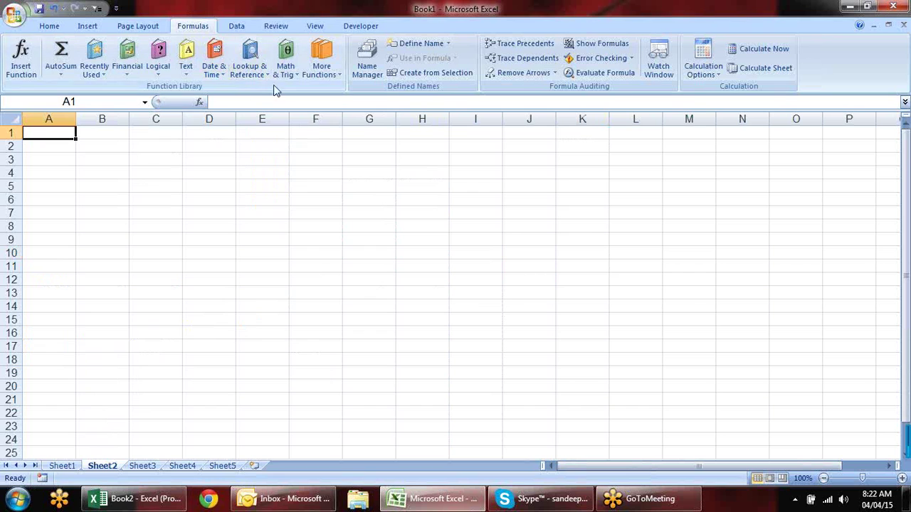
pyautogui.click(286, 71)
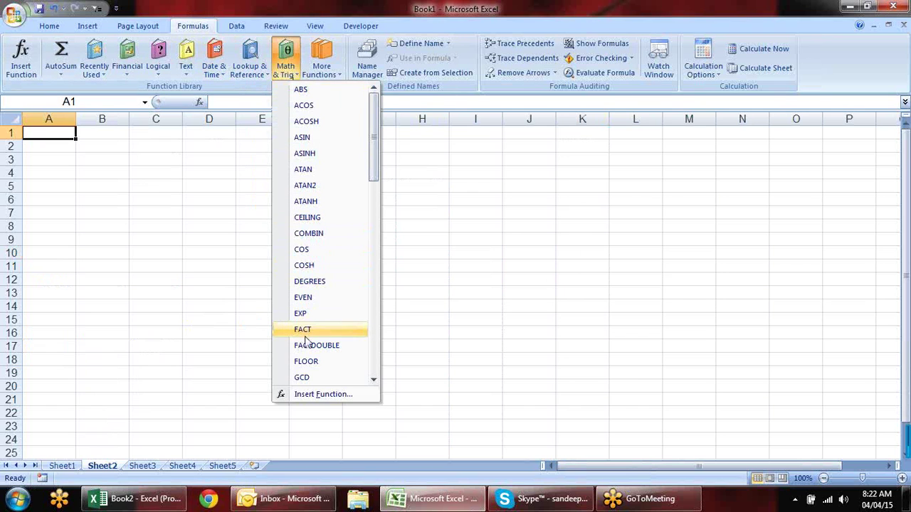
pyautogui.moveTo(381, 153)
pyautogui.mouseDown()
pyautogui.moveTo(382, 334)
pyautogui.moveTo(392, 144)
pyautogui.mouseUp()
pyautogui.click(390, 140)
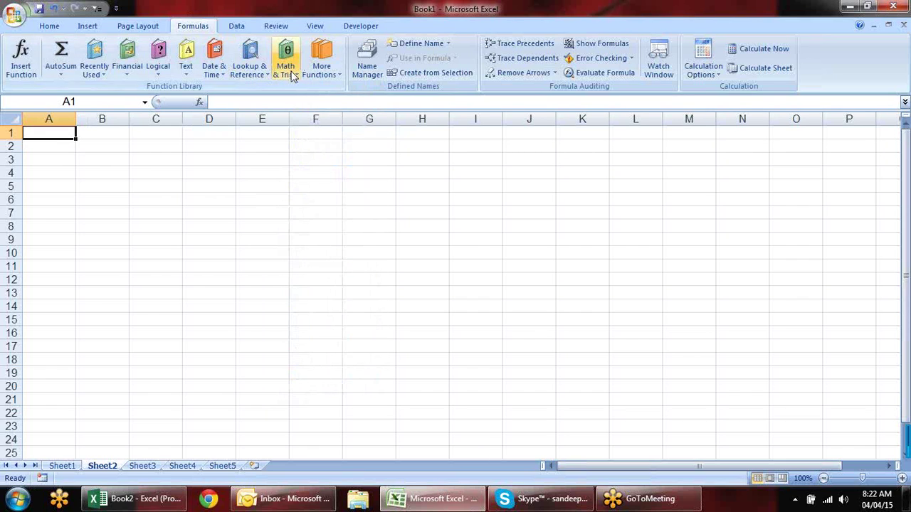
pyautogui.click(292, 74)
pyautogui.click(87, 142)
pyautogui.click(111, 147)
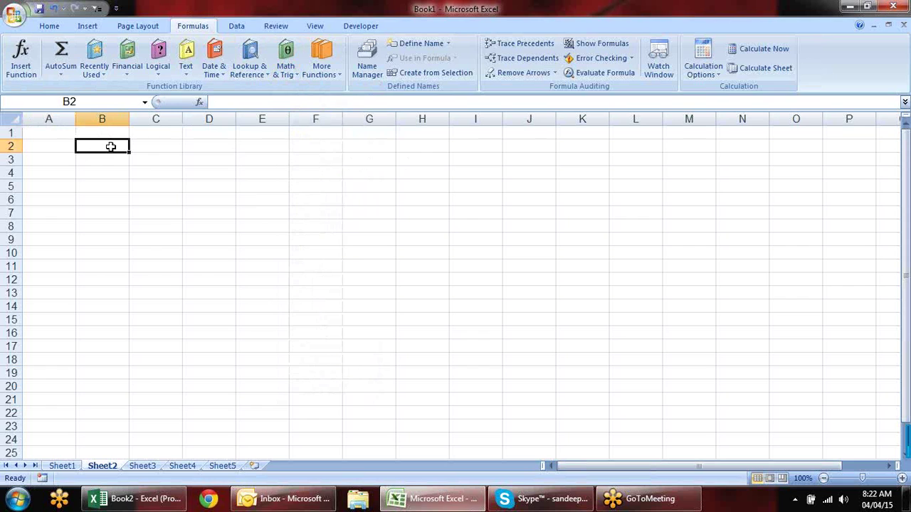
pyautogui.write('=')
pyautogui.moveTo(110, 146); pyautogui.dragTo(121, 229)
pyautogui.press('Escape')
pyautogui.write('=')
pyautogui.press('Escape')
pyautogui.moveTo(111, 147); pyautogui.dragTo(111, 347)
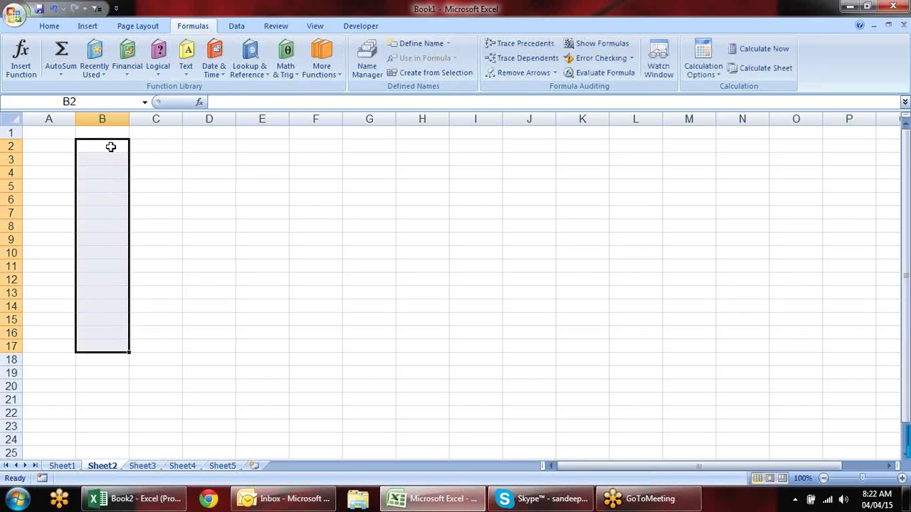
# - Enter =RANDBETWEEN(10,90) into all of B2:B17 at once with Ctrl+Enter
pyautogui.write('=')
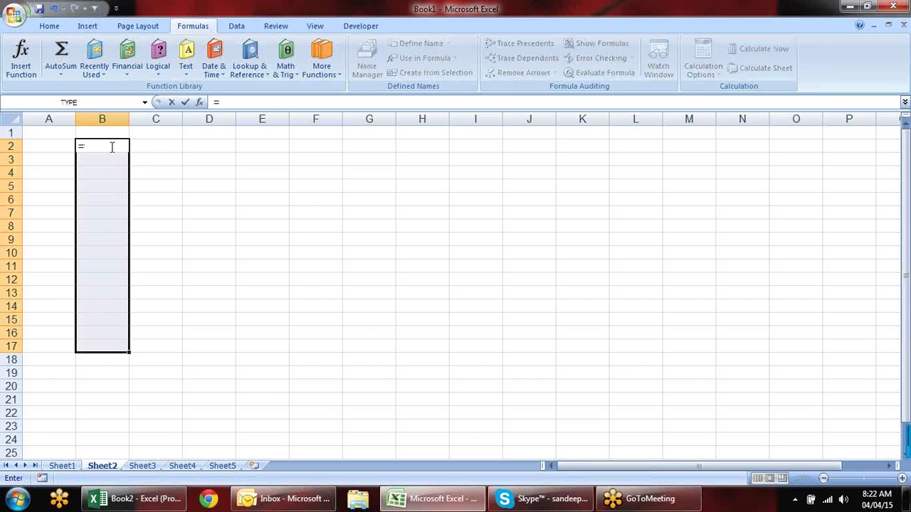
pyautogui.write('r')
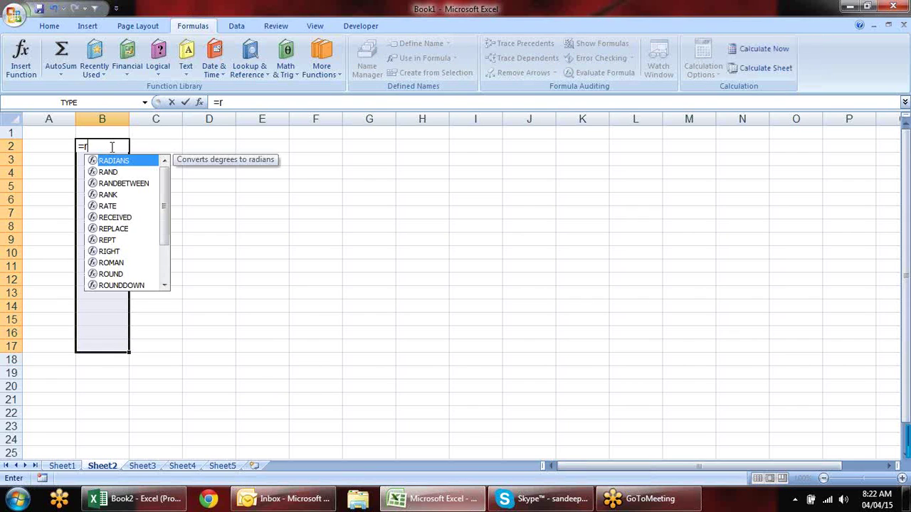
pyautogui.press('Down')
pyautogui.press('Down')
pyautogui.press('Tab')
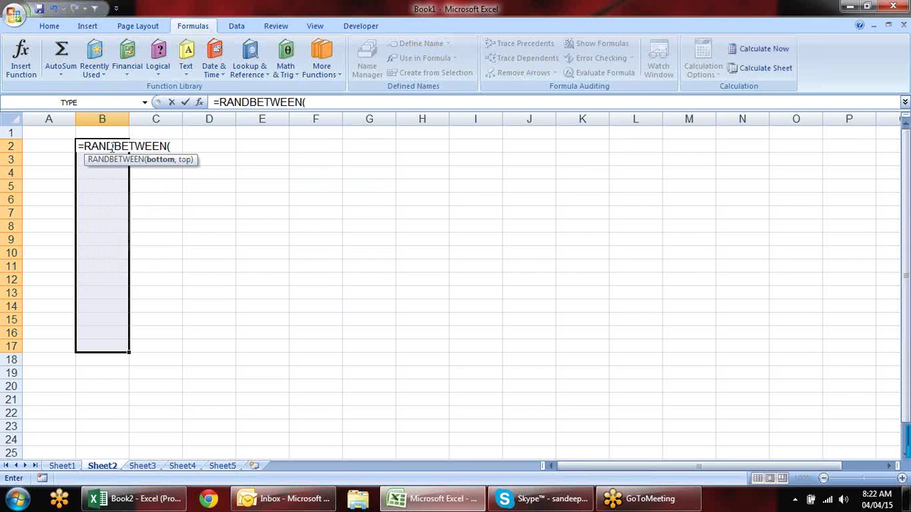
pyautogui.write('10,90')
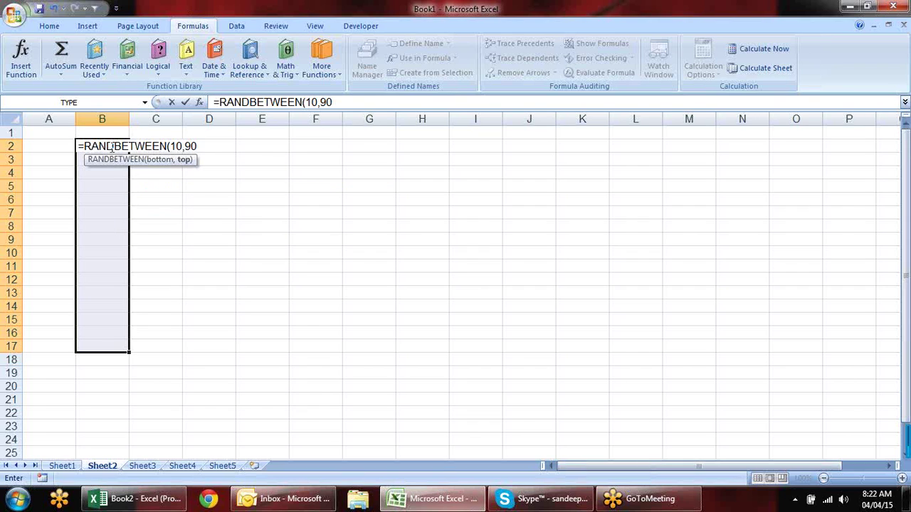
pyautogui.write(')')
pyautogui.hotkey('ctrl', 'Return')
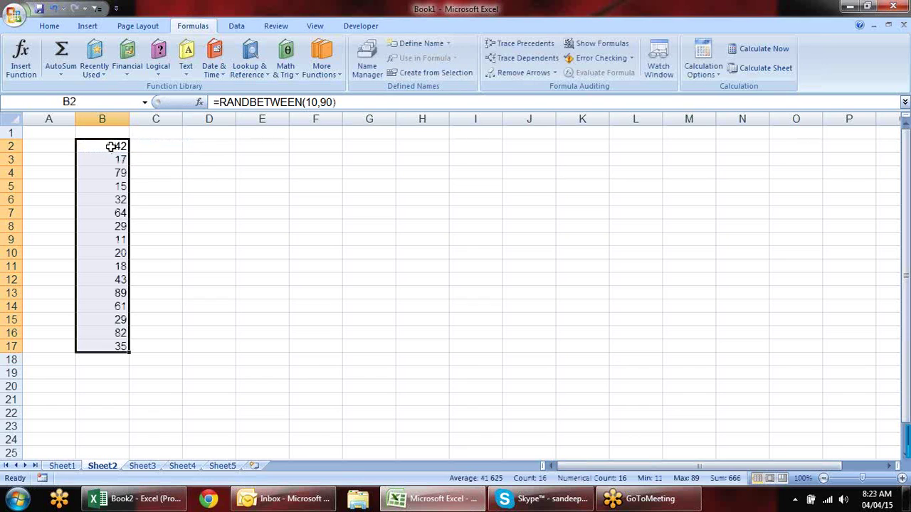
# - Copy B2:B17 and paste it back as fixed values only
pyautogui.hotkey('ctrl', 'c')
pyautogui.hotkey('alt', 'e')
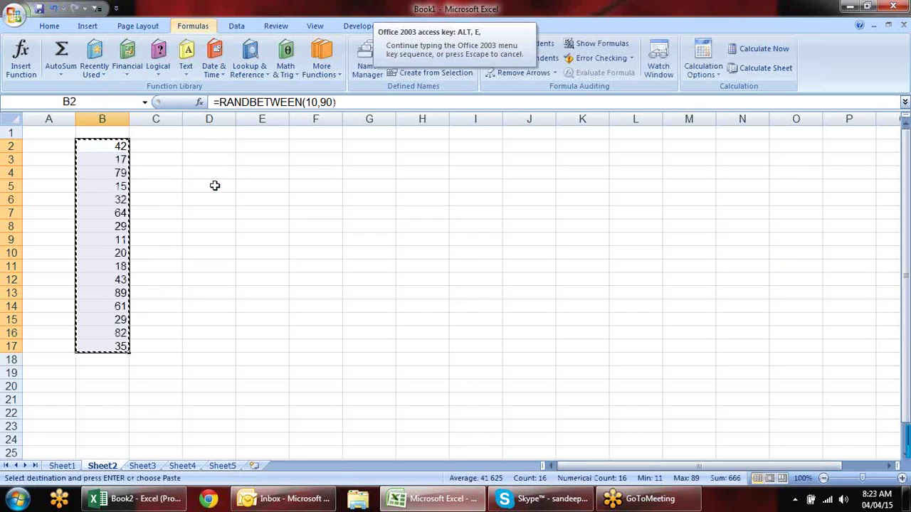
pyautogui.press('s')
pyautogui.press('v')
pyautogui.press('Return')
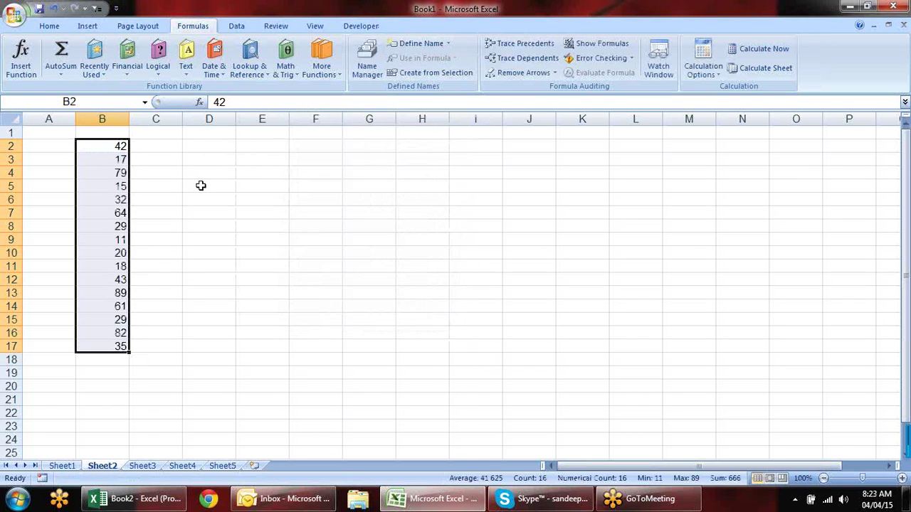
# - Make B5, B10 and B14 negative (-15, -20, -61) and check the 474 total
pyautogui.click(101, 186)
pyautogui.press('F2')
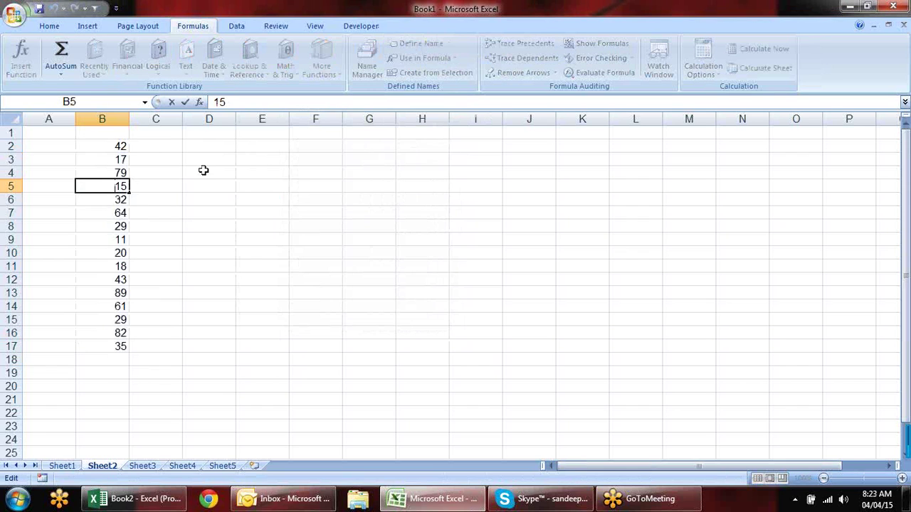
pyautogui.write('-')
pyautogui.press('Return')
pyautogui.press('Return')
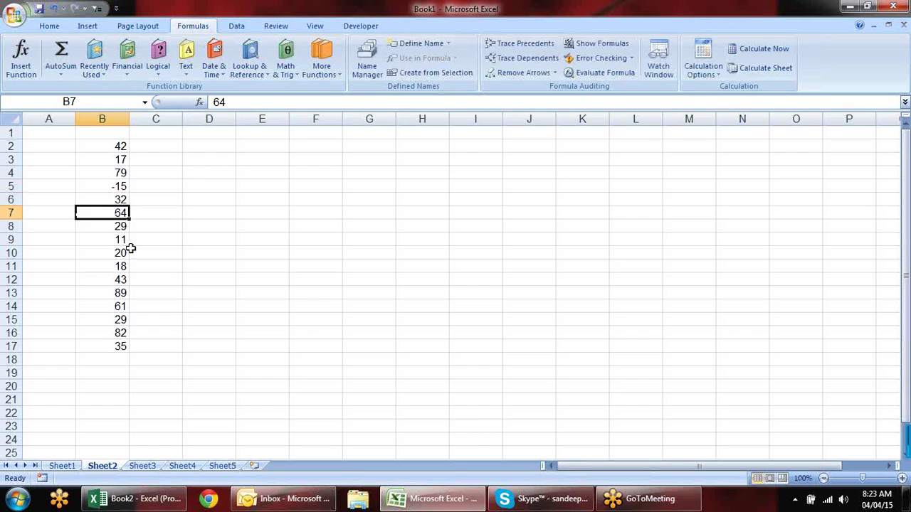
pyautogui.click(105, 255)
pyautogui.press('F2')
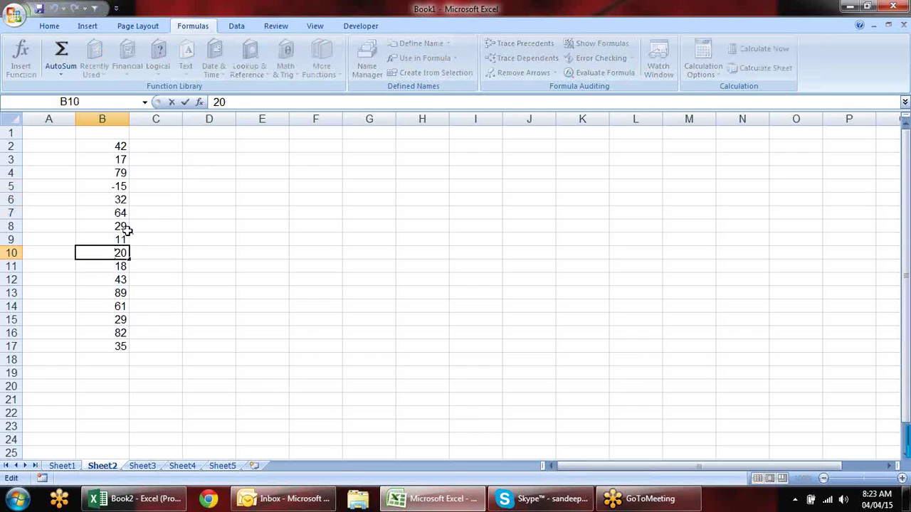
pyautogui.write('-')
pyautogui.press('Return')
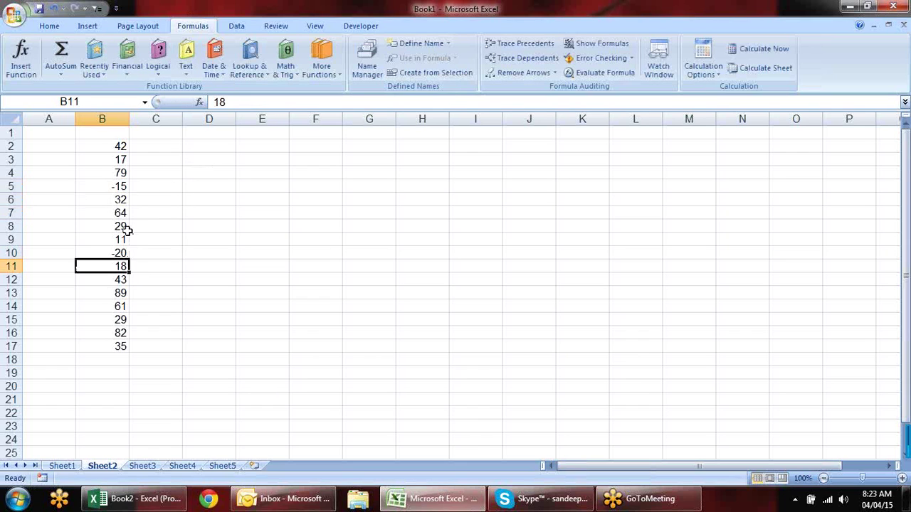
pyautogui.click(108, 306)
pyautogui.press('F2')
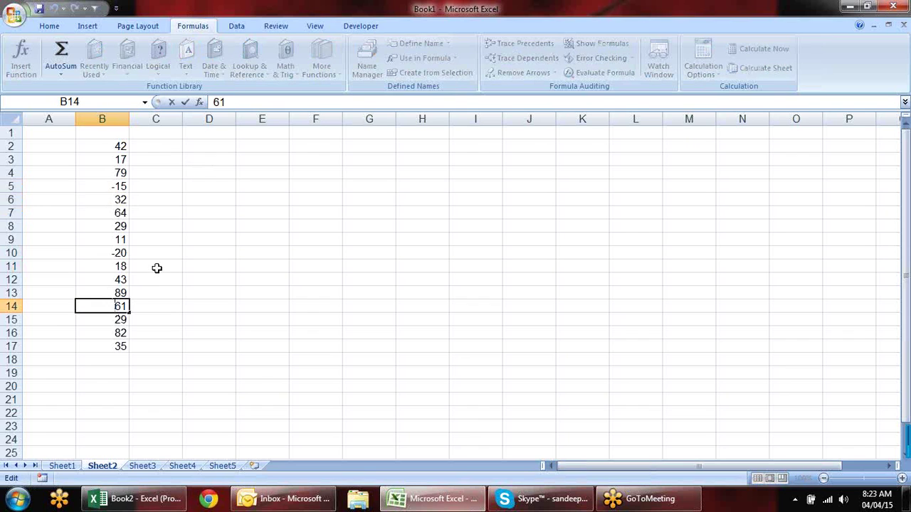
pyautogui.write('-')
pyautogui.press('Return')
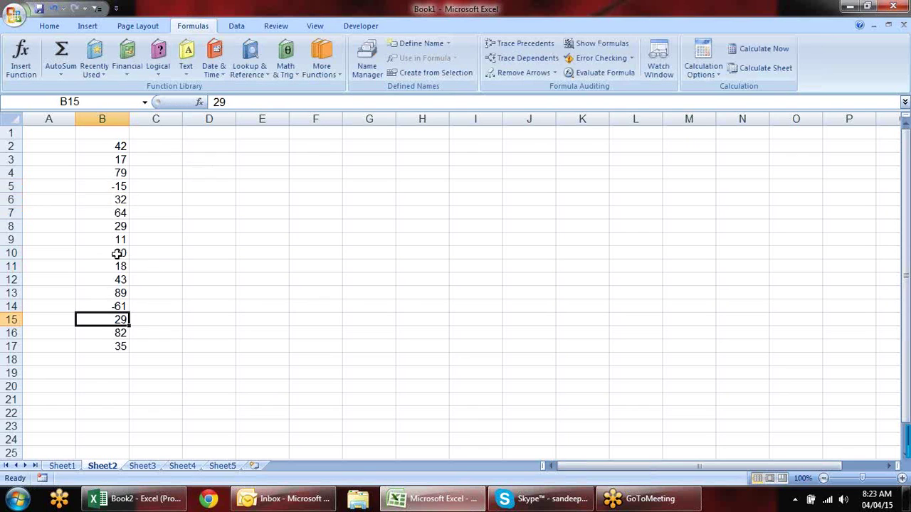
pyautogui.moveTo(120, 146); pyautogui.dragTo(89, 346)
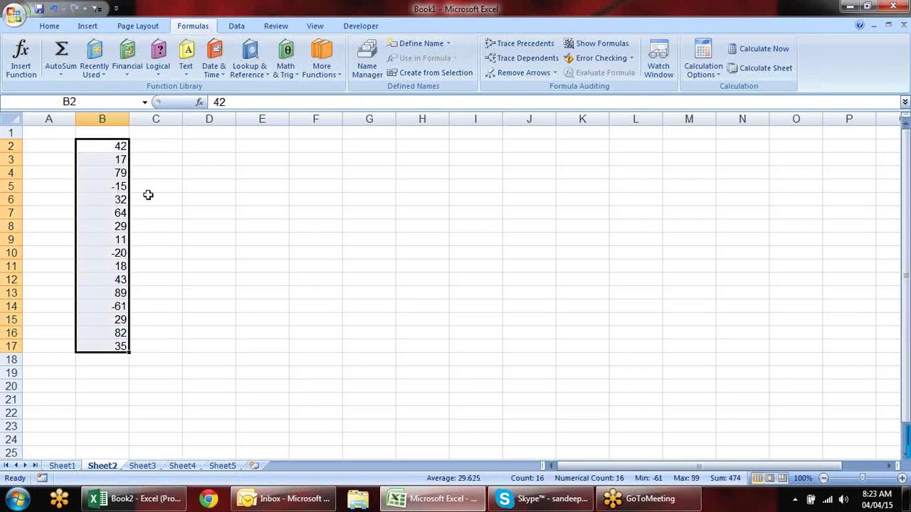
# - Enter =ABS(B2) in C2 and fill it down to C17
pyautogui.click(115, 186)
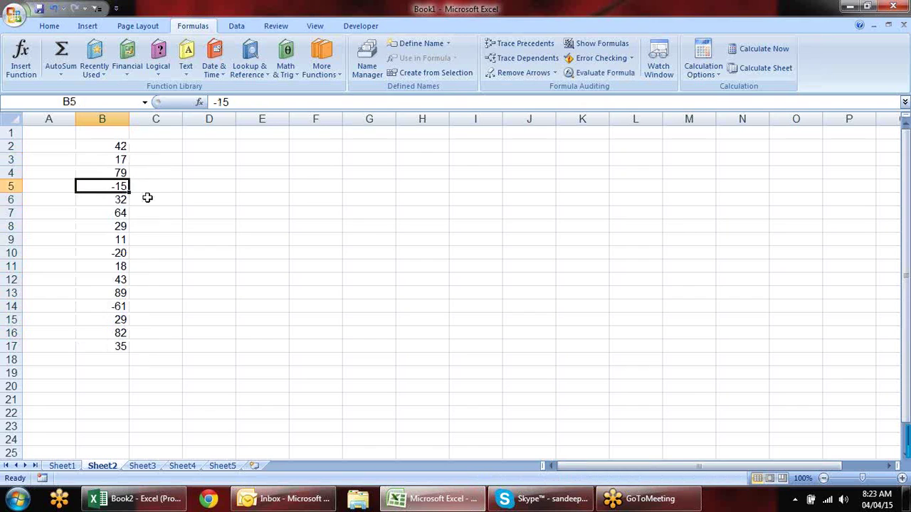
pyautogui.click(170, 145)
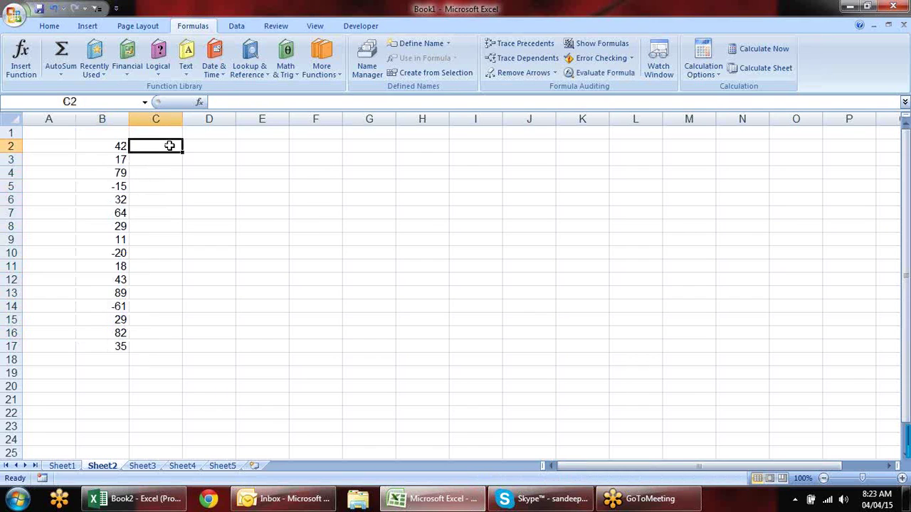
pyautogui.write('=')
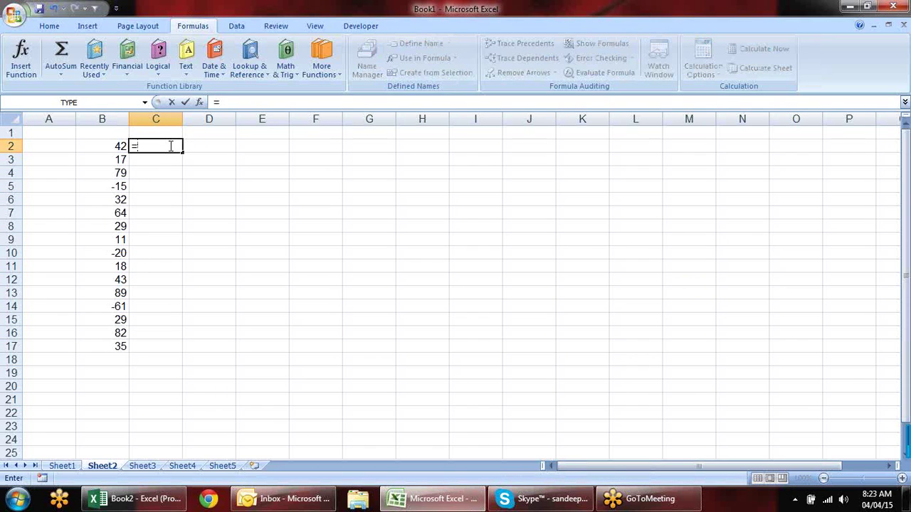
pyautogui.write('abs')
pyautogui.press('Tab')
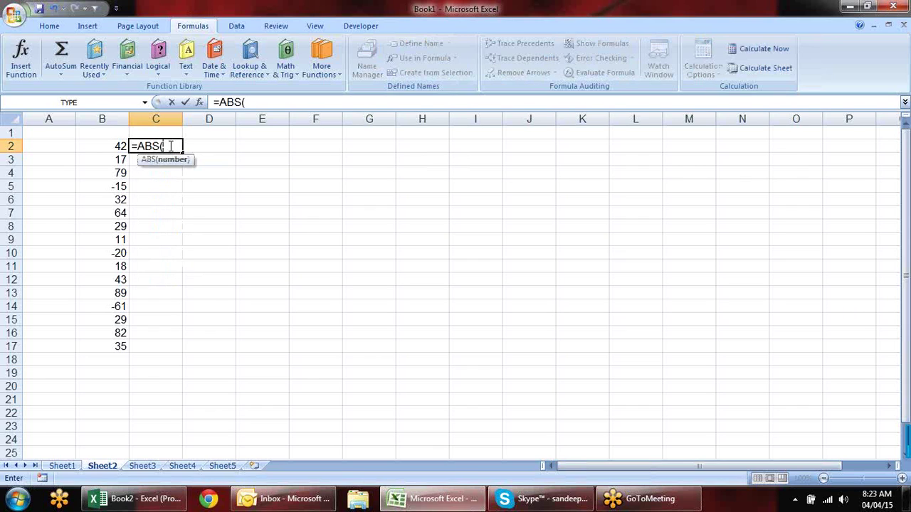
pyautogui.click(89, 146)
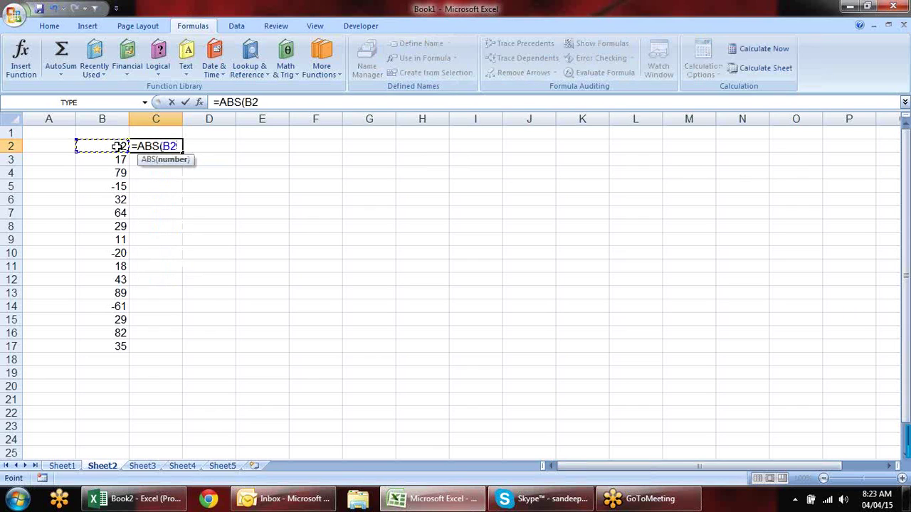
pyautogui.press('Return')
pyautogui.click(174, 145)
pyautogui.moveTo(182, 152); pyautogui.dragTo(189, 348)
pyautogui.click(191, 348)
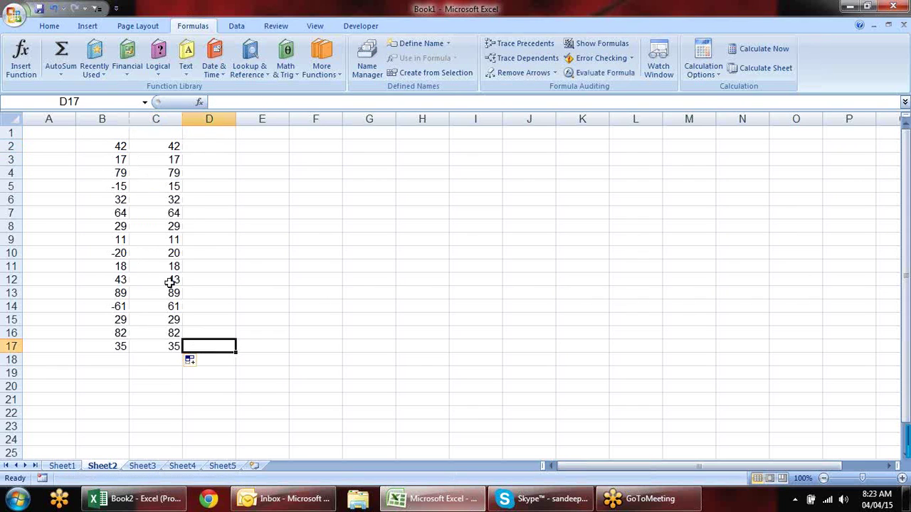
pyautogui.click(153, 189)
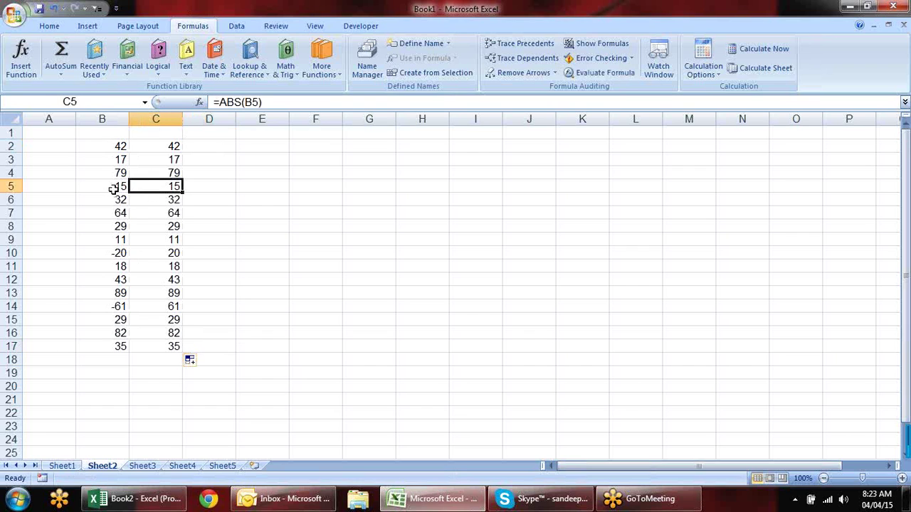
# - AutoSum C2:C17 in C18 (666) and copy the total into B18 (474)
pyautogui.click(173, 359)
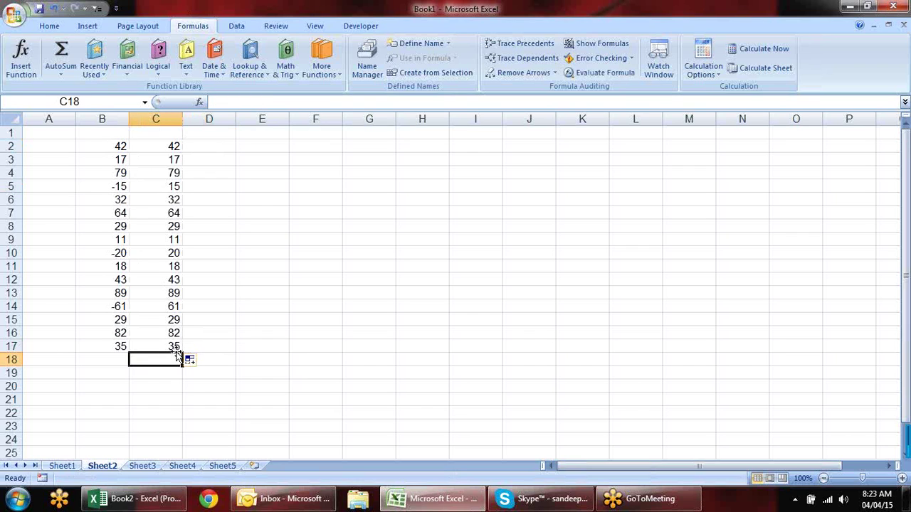
pyautogui.hotkey('alt', '=')
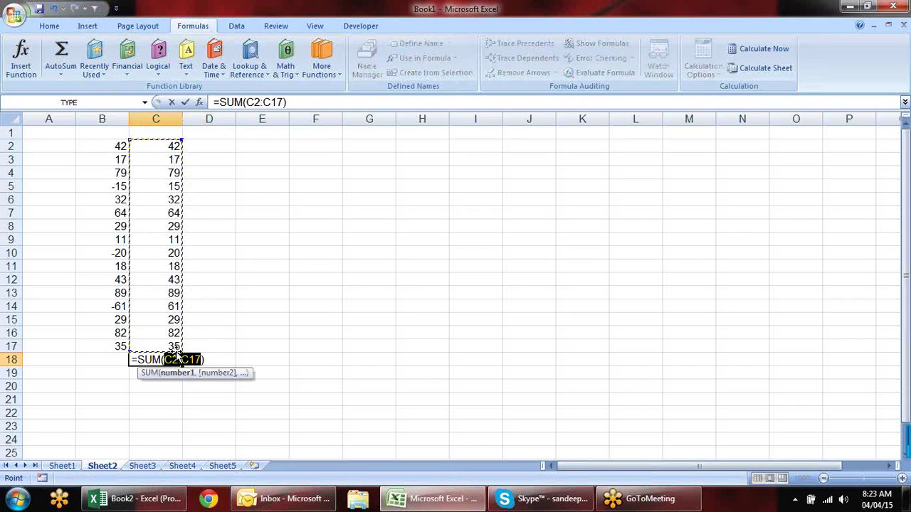
pyautogui.press('Return')
pyautogui.click(176, 356)
pyautogui.hotkey('ctrl', 'c')
pyautogui.press('Left')
pyautogui.press('Left')
pyautogui.press('Right')
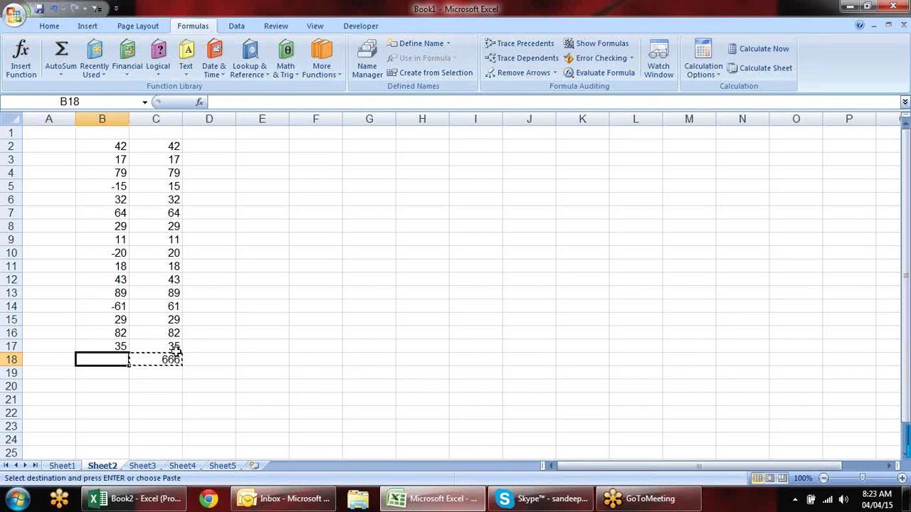
pyautogui.press('Return')
pyautogui.press('Right')
pyautogui.press('Right')
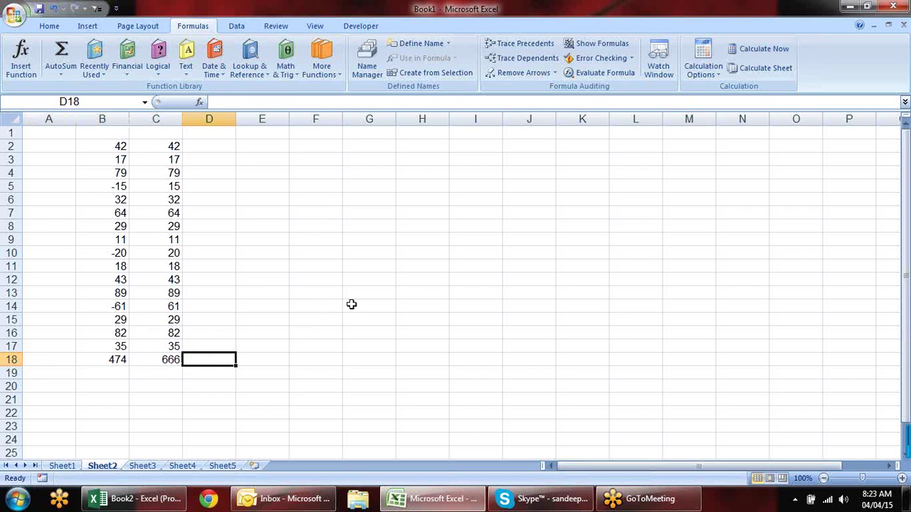
# - Label C1 'abs' and browse the Math & Trig function list
pyautogui.click(177, 132)
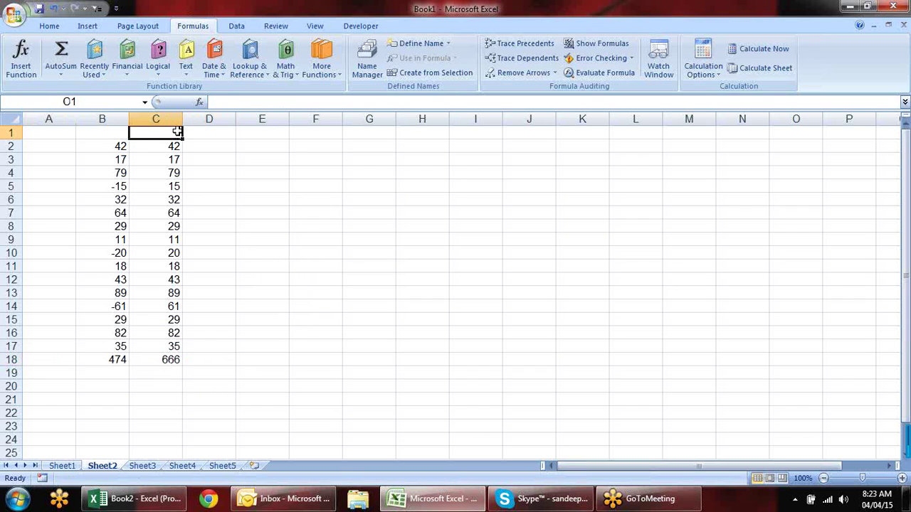
pyautogui.write('abs')
pyautogui.press('Return')
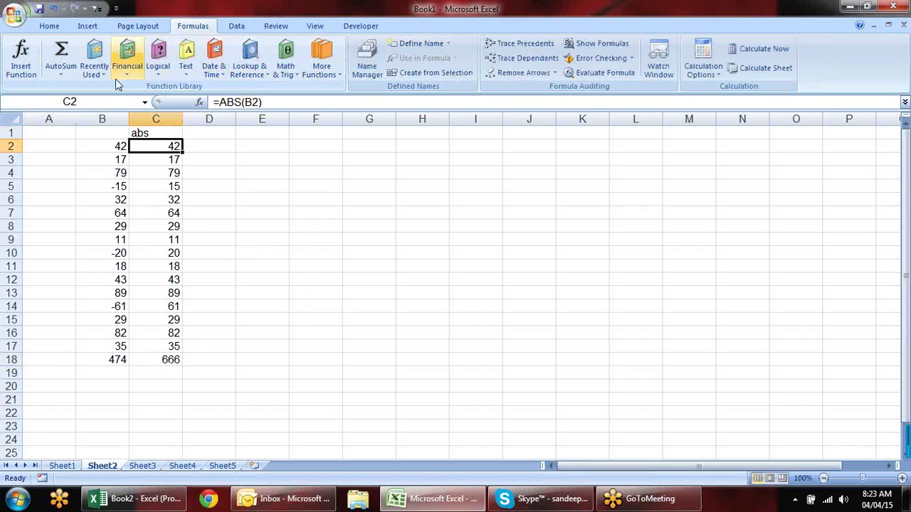
pyautogui.click(322, 65)
pyautogui.click(292, 71)
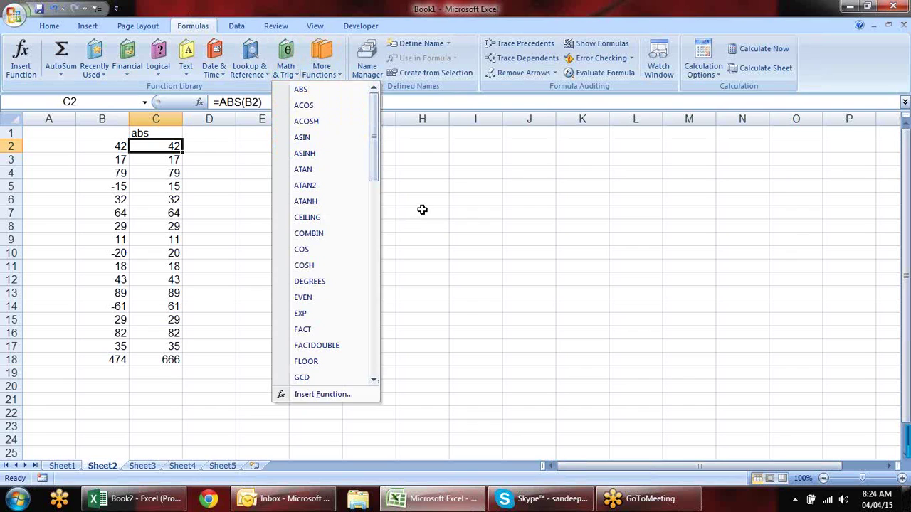
pyautogui.click(297, 140)
# - Add the headings 'ceiling' in F1 and 'Floor' in G1
pyautogui.click(306, 147)
pyautogui.click(318, 137)
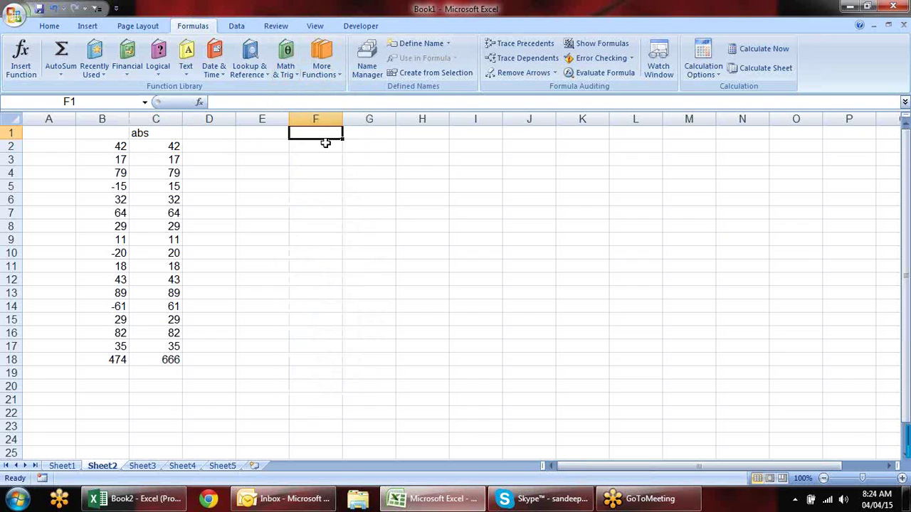
pyautogui.write('ceiling')
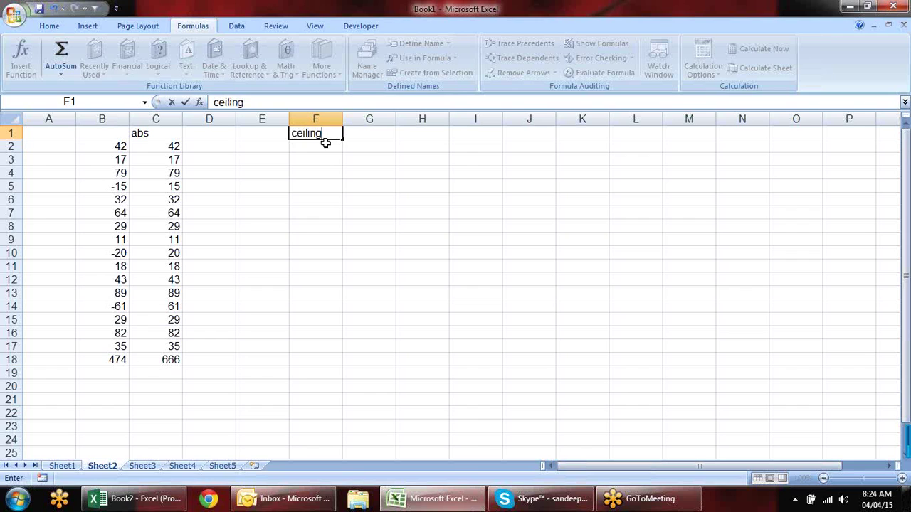
pyautogui.press('Tab')
pyautogui.write('Floor')
pyautogui.press('Return')
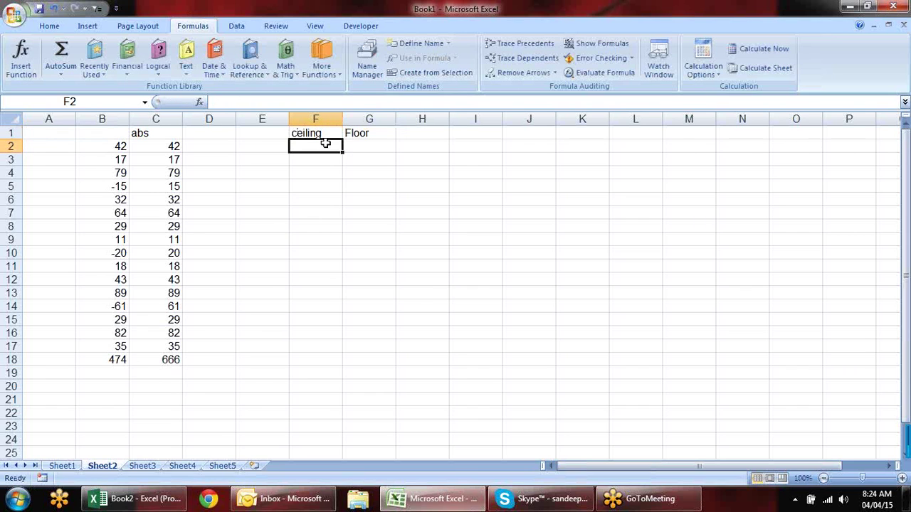
# - Enter 1 in E2 and 2 in E3, then select them
pyautogui.press('Left')
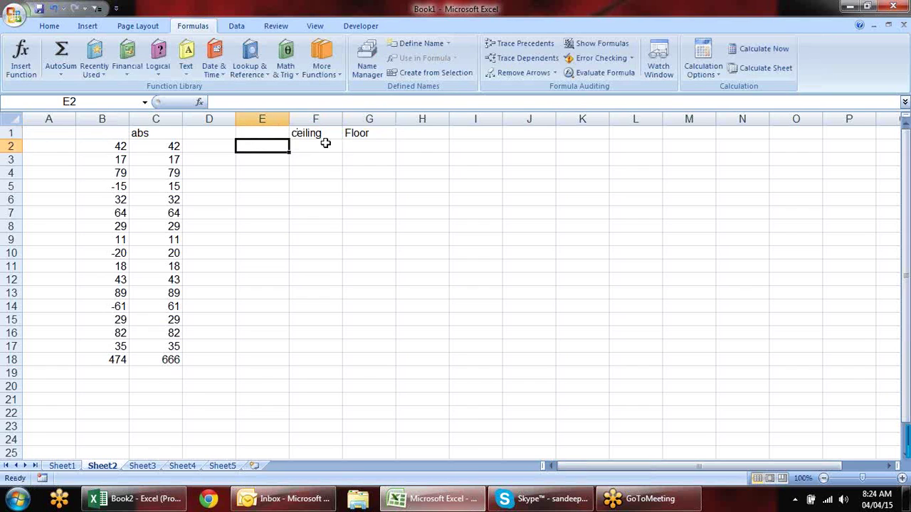
pyautogui.write('1')
pyautogui.press('Return')
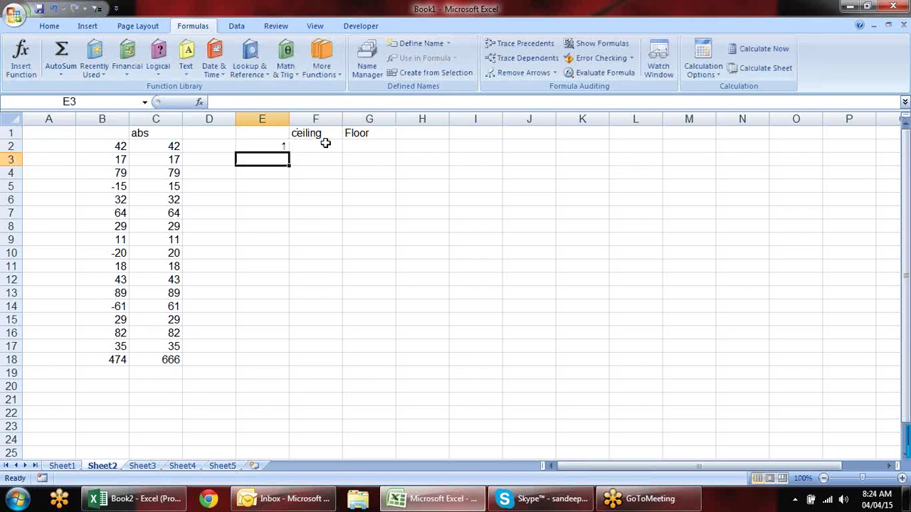
pyautogui.write('2')
pyautogui.press('Return')
pyautogui.moveTo(275, 145); pyautogui.dragTo(289, 391)
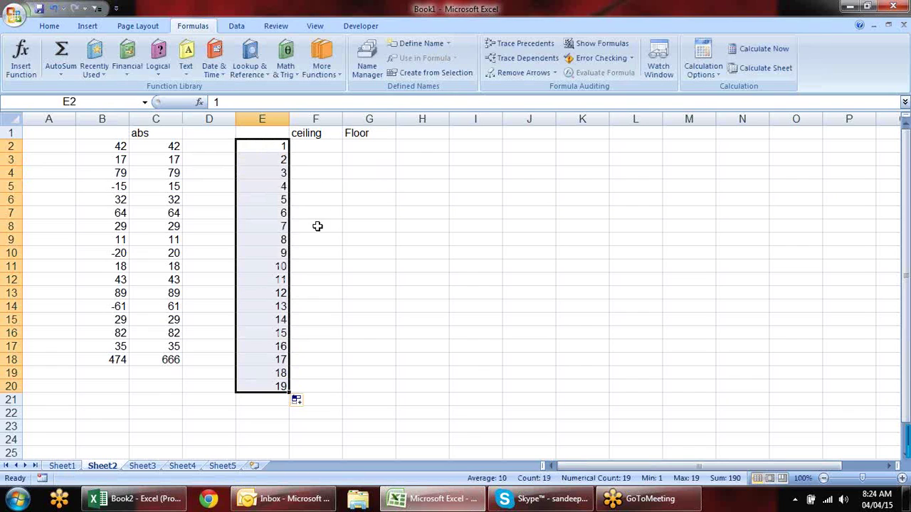
# - Check the E2:E8 sum, then enter =CEILING(E2,7) in F2
pyautogui.click(307, 146)
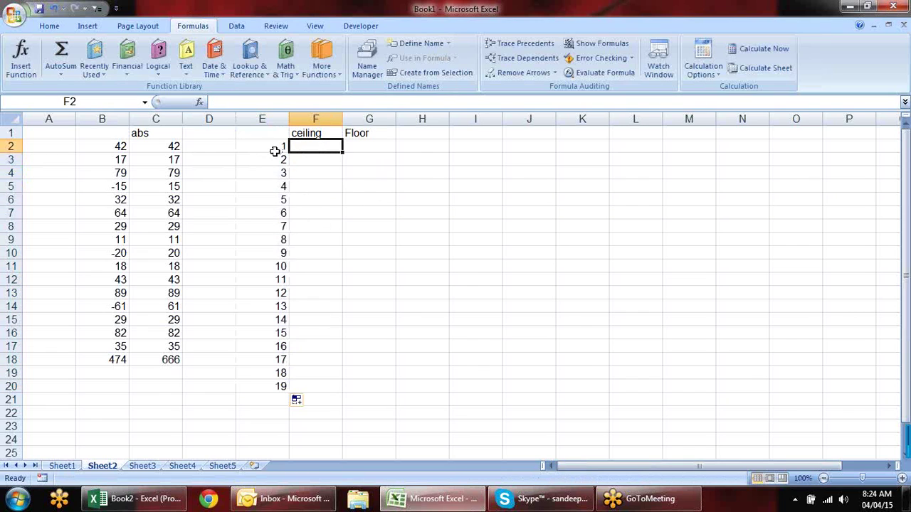
pyautogui.moveTo(274, 147); pyautogui.dragTo(278, 225)
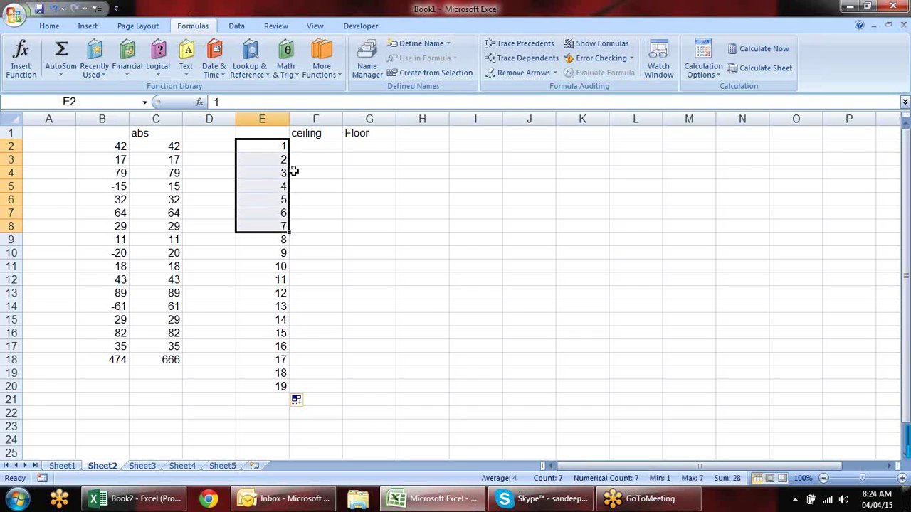
pyautogui.click(309, 148)
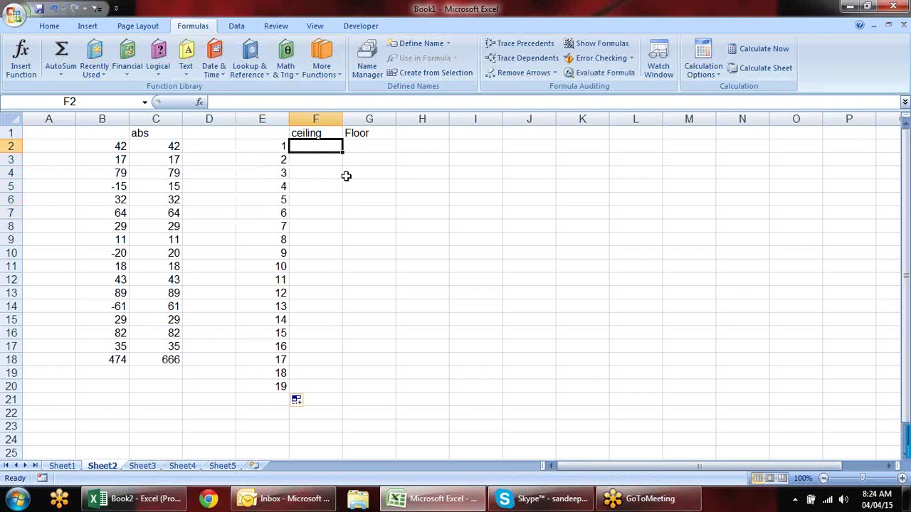
pyautogui.write('=ce')
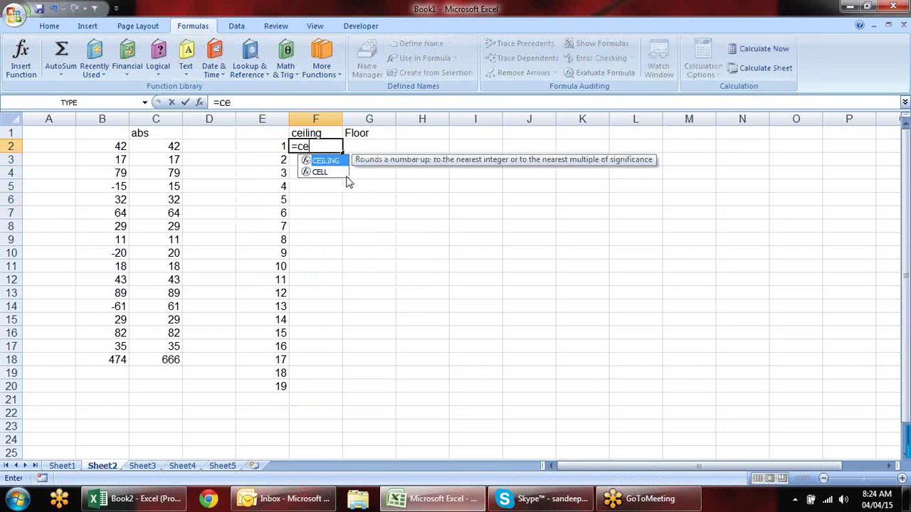
pyautogui.press('Tab')
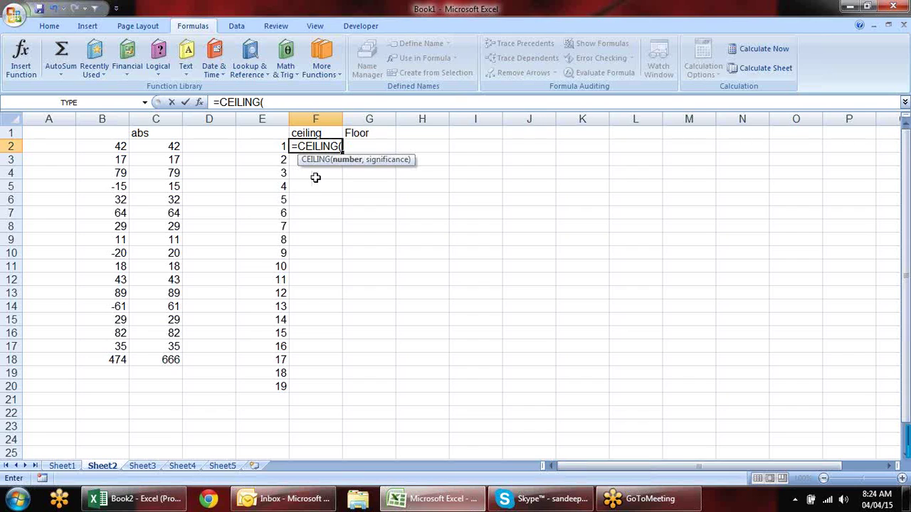
pyautogui.click(272, 145)
pyautogui.write(',7')
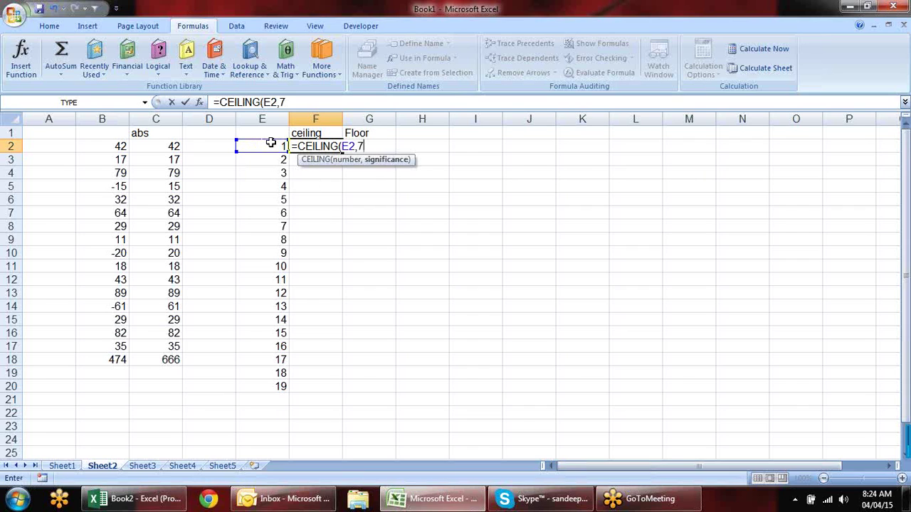
pyautogui.press('Return')
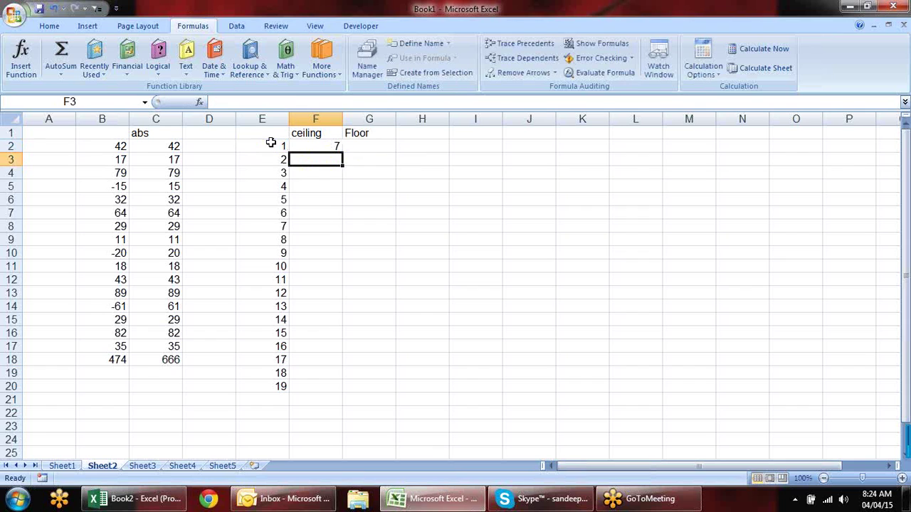
# - Copy the CEILING formula down to F20 and check the results 7, 14 and 21
pyautogui.click(306, 147)
pyautogui.moveTo(342, 152); pyautogui.dragTo(310, 393)
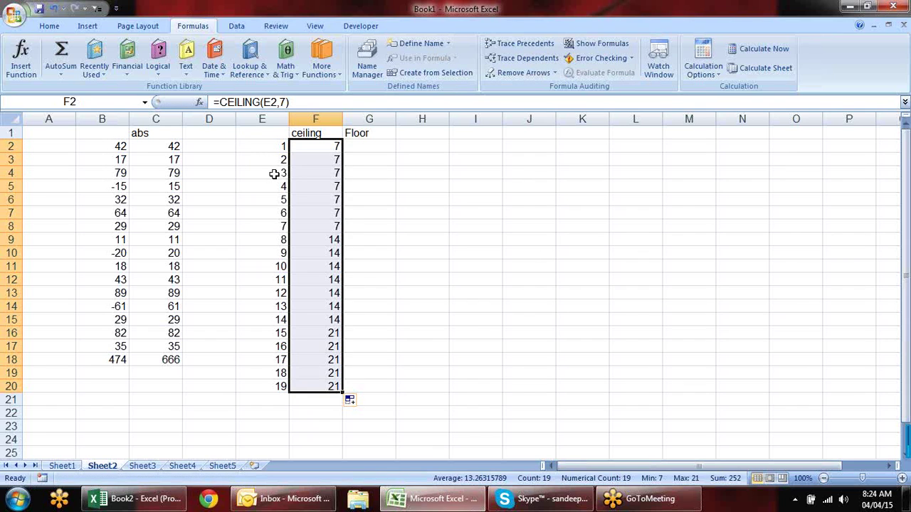
pyautogui.click(324, 226)
pyautogui.click(283, 226)
pyautogui.click(333, 226)
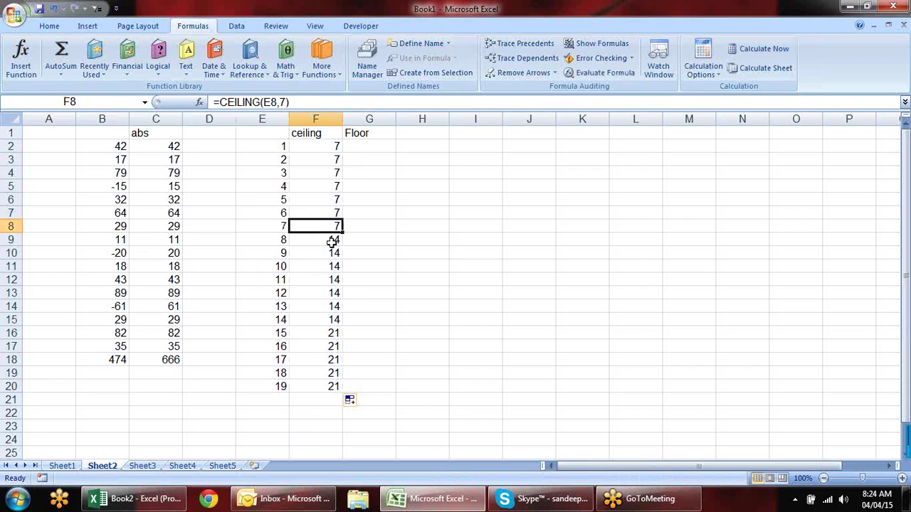
pyautogui.click(332, 242)
pyautogui.click(335, 212)
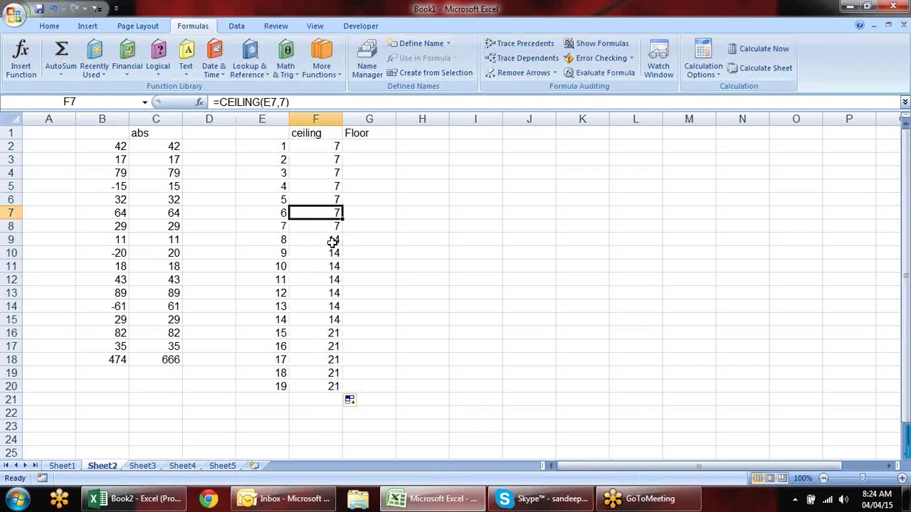
pyautogui.click(330, 228)
pyautogui.click(329, 246)
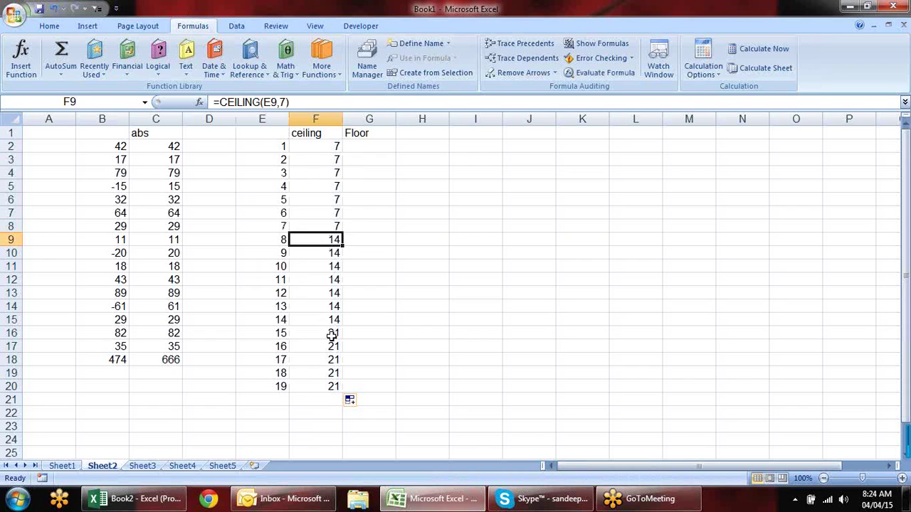
pyautogui.click(330, 333)
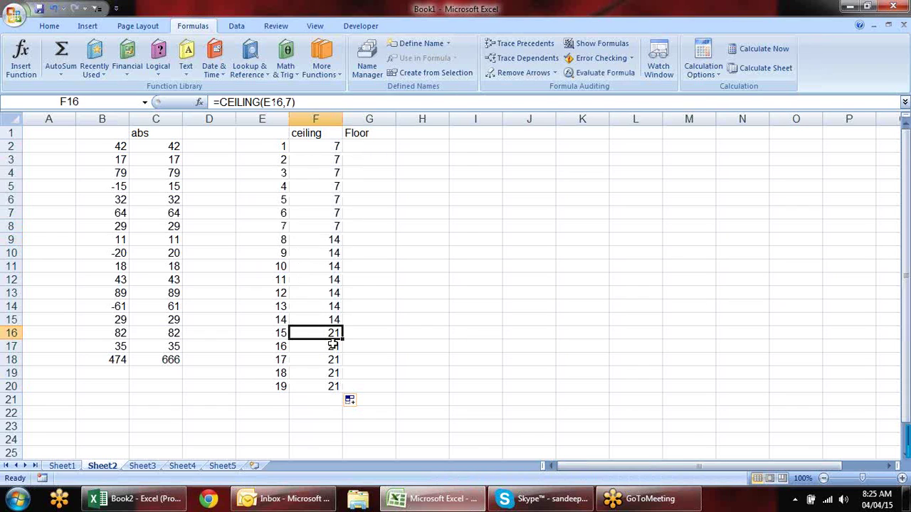
# - Enter =FLOOR(E2,7) in G2 and copy it to G20, giving 0, 7 and 14
pyautogui.click(378, 146)
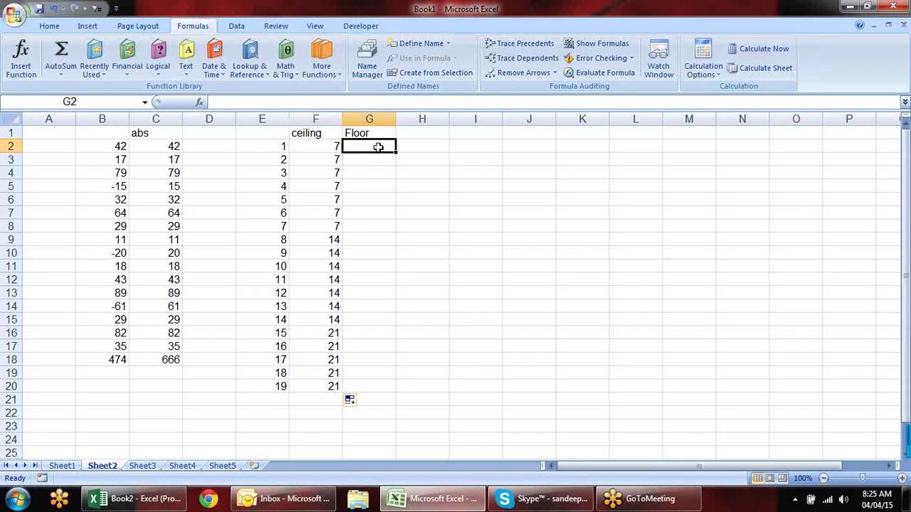
pyautogui.write('=')
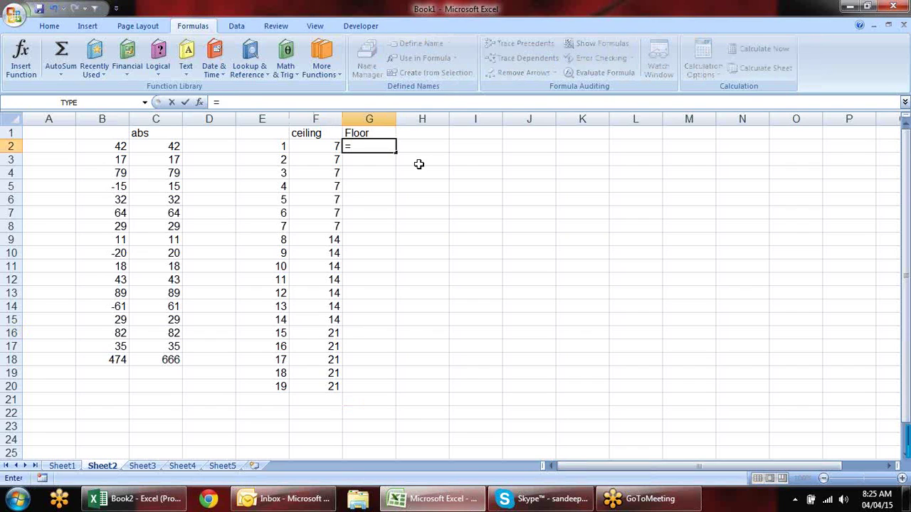
pyautogui.write('fl')
pyautogui.press('Tab')
pyautogui.click(283, 145)
pyautogui.write(',7)')
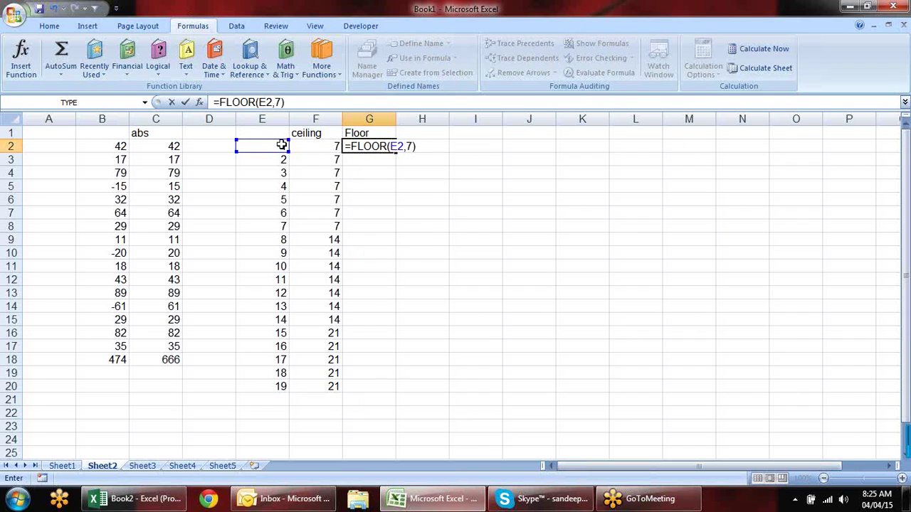
pyautogui.press('Return')
pyautogui.click(373, 146)
pyautogui.moveTo(395, 153); pyautogui.dragTo(384, 389)
pyautogui.click(382, 198)
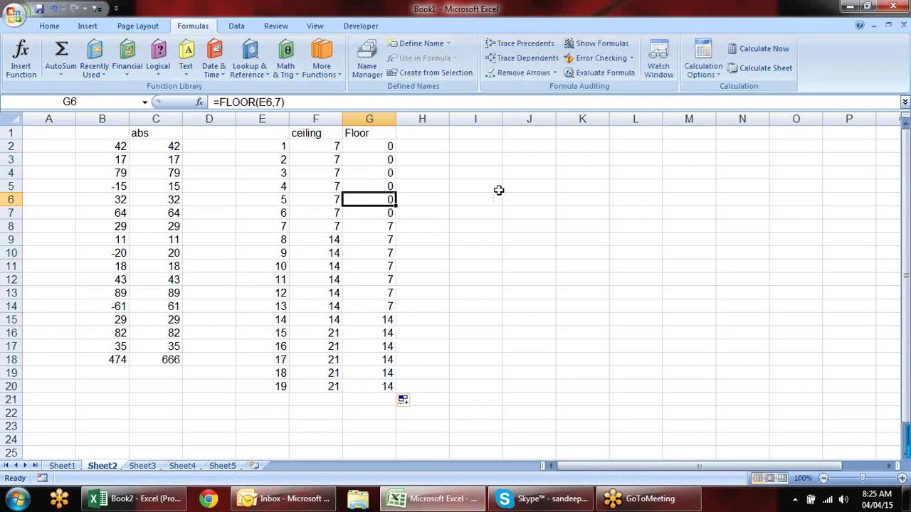
pyautogui.click(317, 145)
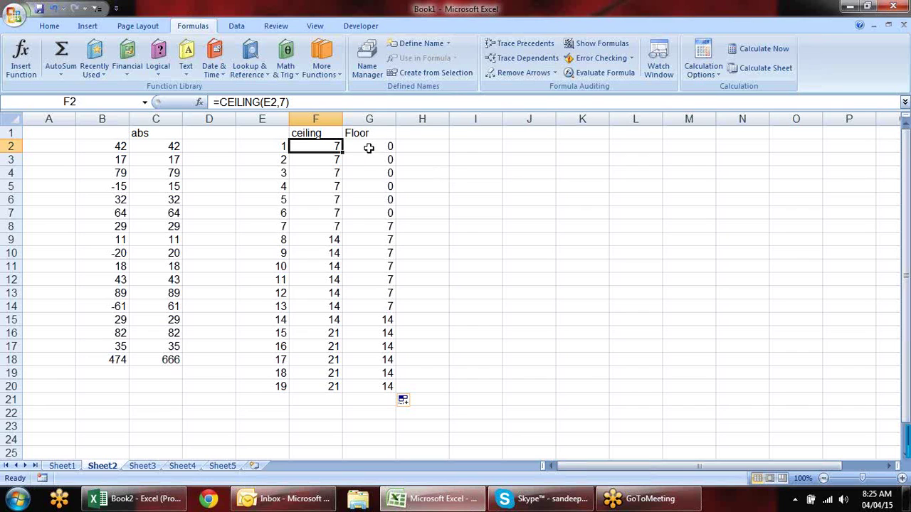
# - Append /7 to the F2 and G2 formulas and fill both down to row 20
pyautogui.press('F2')
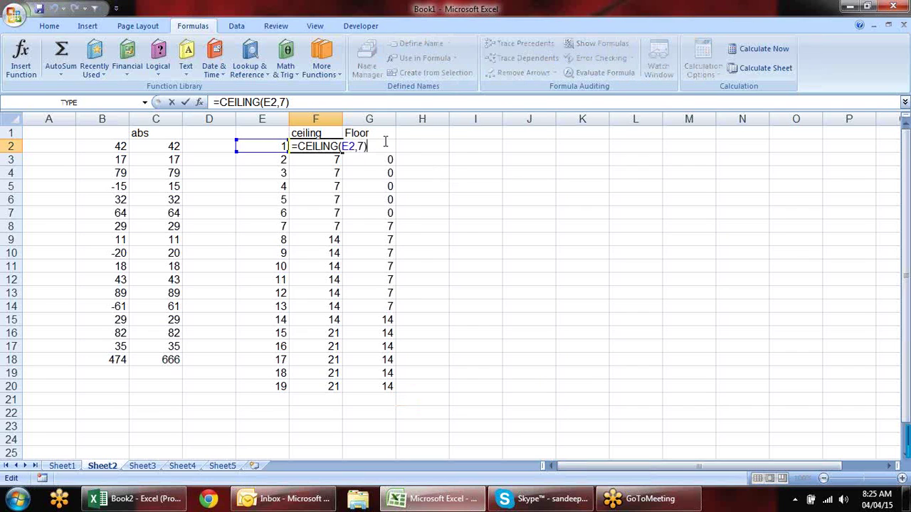
pyautogui.write('/7')
pyautogui.press('Return')
pyautogui.click(384, 141)
pyautogui.press('F2')
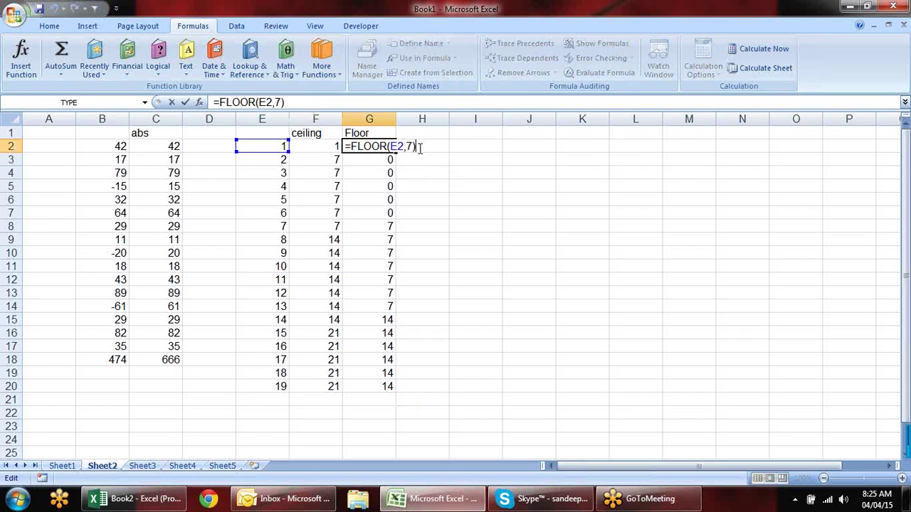
pyautogui.write('/7')
pyautogui.press('Return')
pyautogui.moveTo(334, 146); pyautogui.dragTo(382, 146)
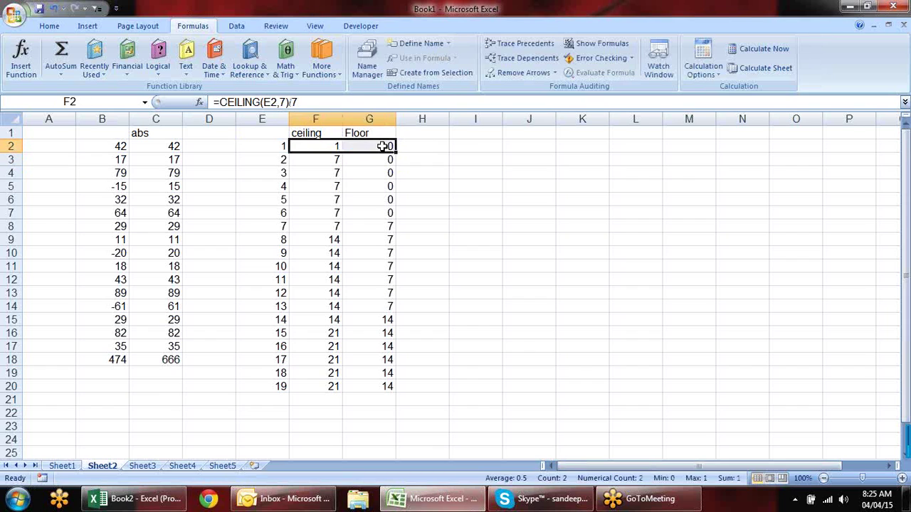
pyautogui.doubleClick(396, 152)
pyautogui.click(490, 226)
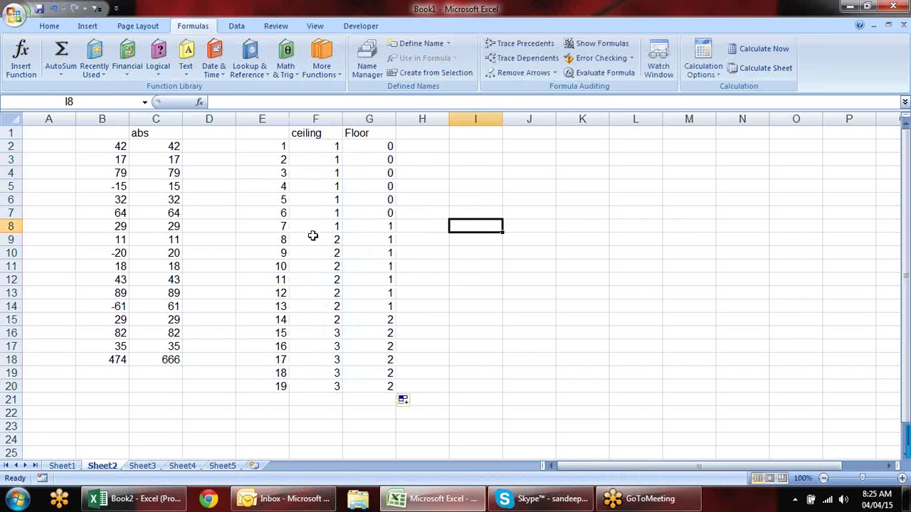
pyautogui.click(275, 200)
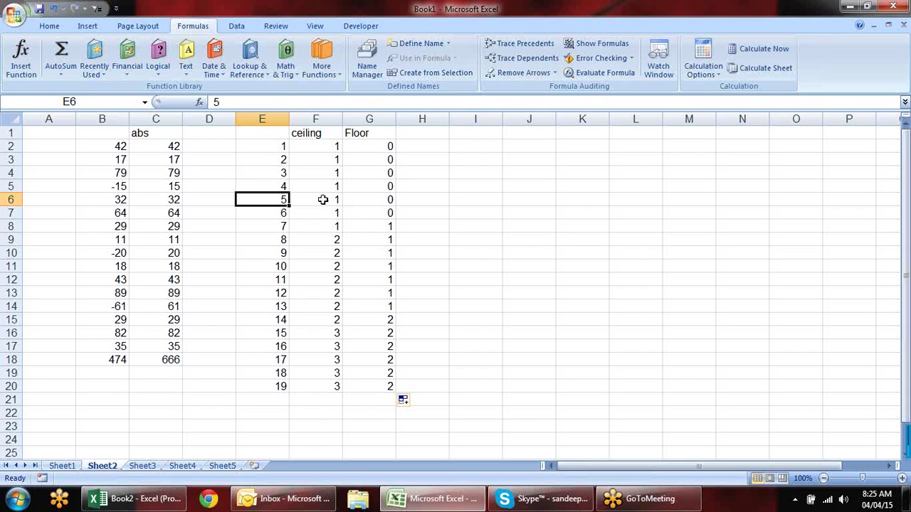
# - Compare the column E numbers with the divided CEILING results in column F
pyautogui.click(284, 147)
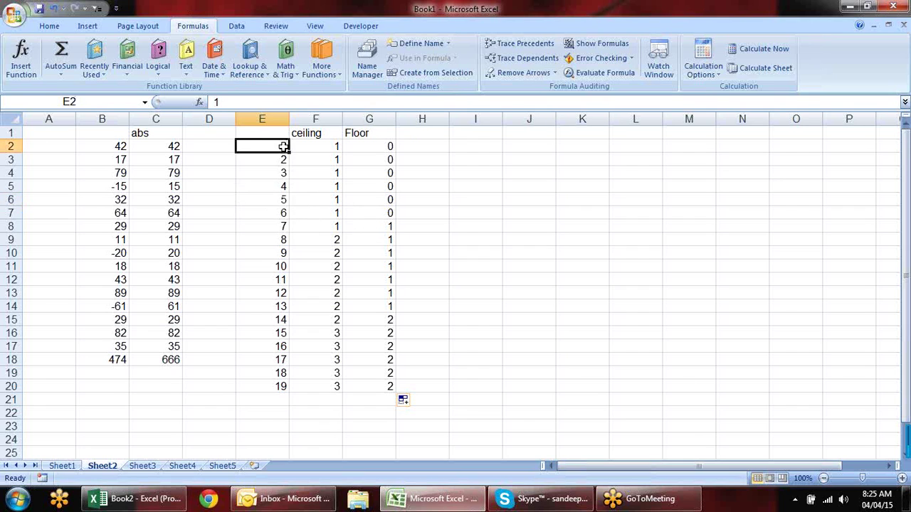
pyautogui.click(288, 226)
pyautogui.click(330, 185)
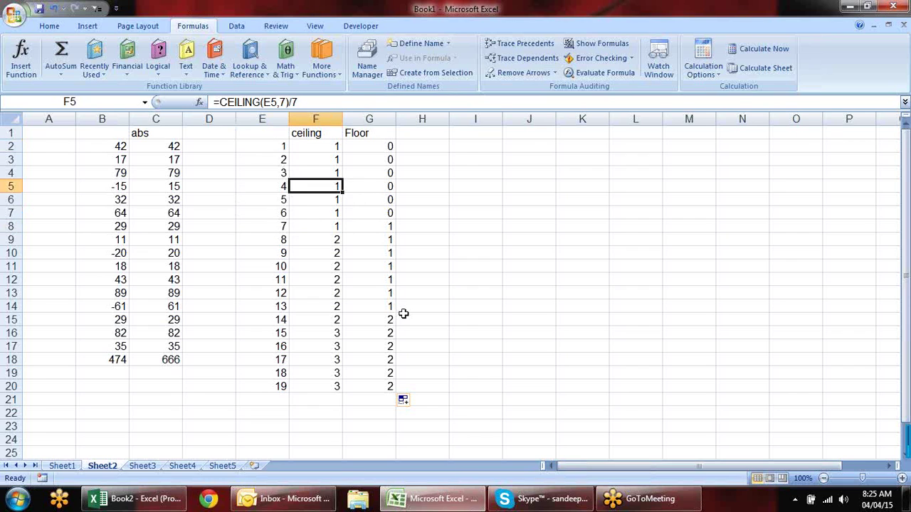
pyautogui.moveTo(283, 146); pyautogui.dragTo(314, 226)
pyautogui.click(313, 225)
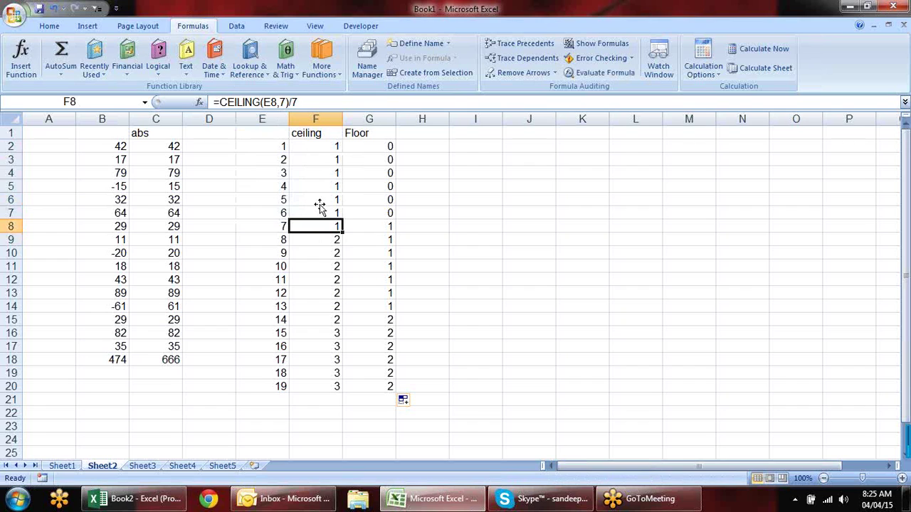
pyautogui.click(284, 281)
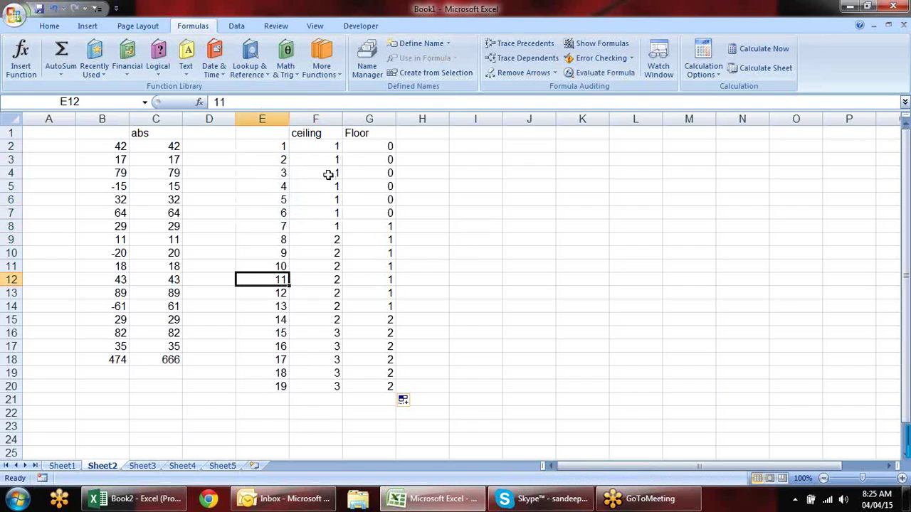
pyautogui.click(322, 292)
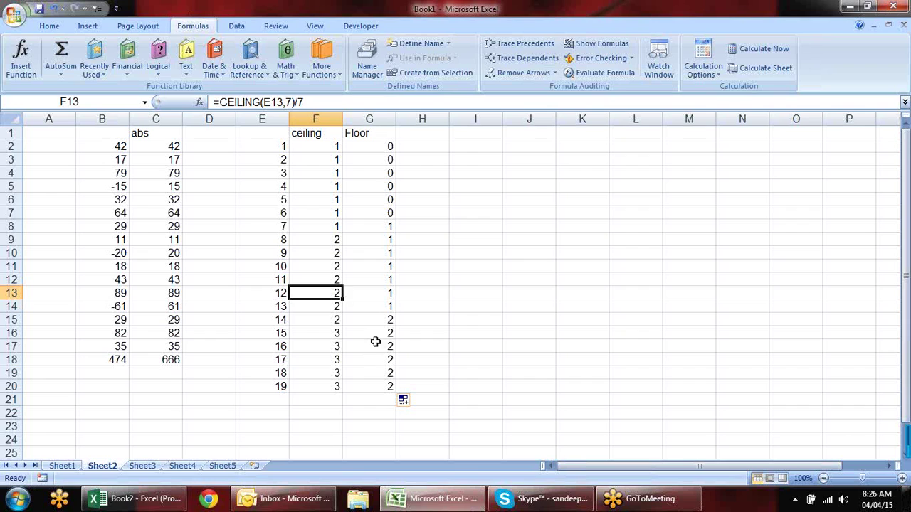
pyautogui.click(496, 266)
# - Inspect the divided FLOOR results in column G, including the zeros in G2:G7
pyautogui.moveTo(370, 147); pyautogui.dragTo(368, 212)
pyautogui.click(370, 213)
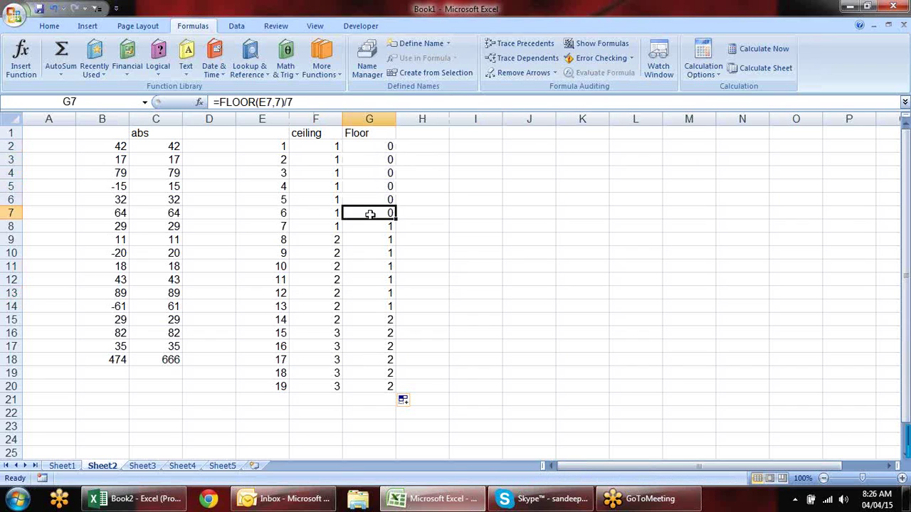
pyautogui.click(438, 226)
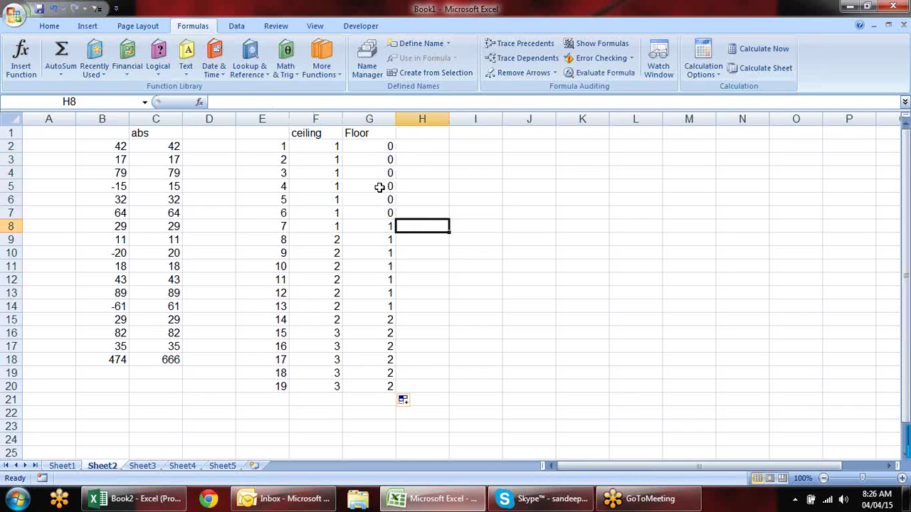
pyautogui.click(272, 375)
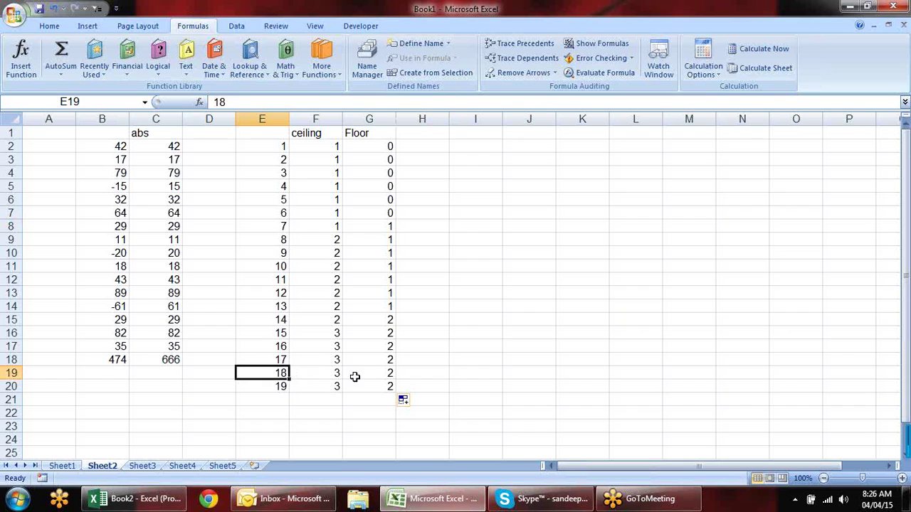
pyautogui.click(281, 256)
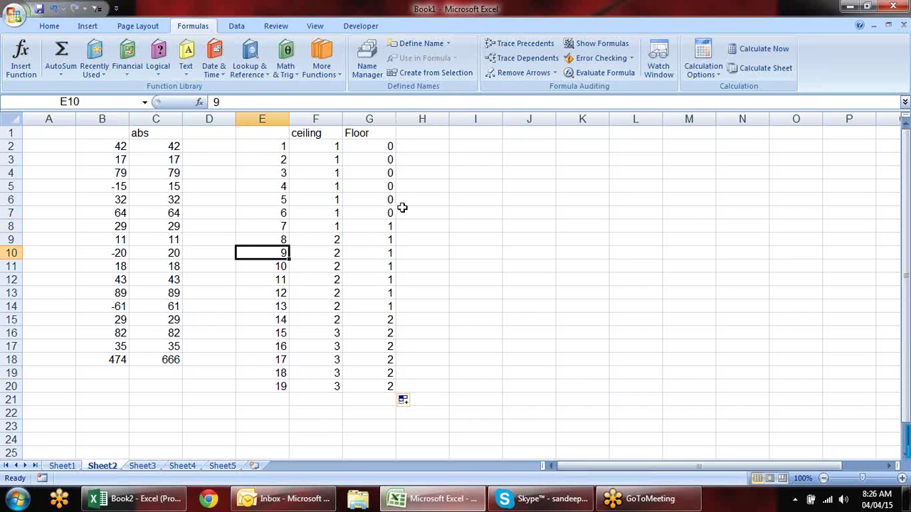
pyautogui.click(391, 254)
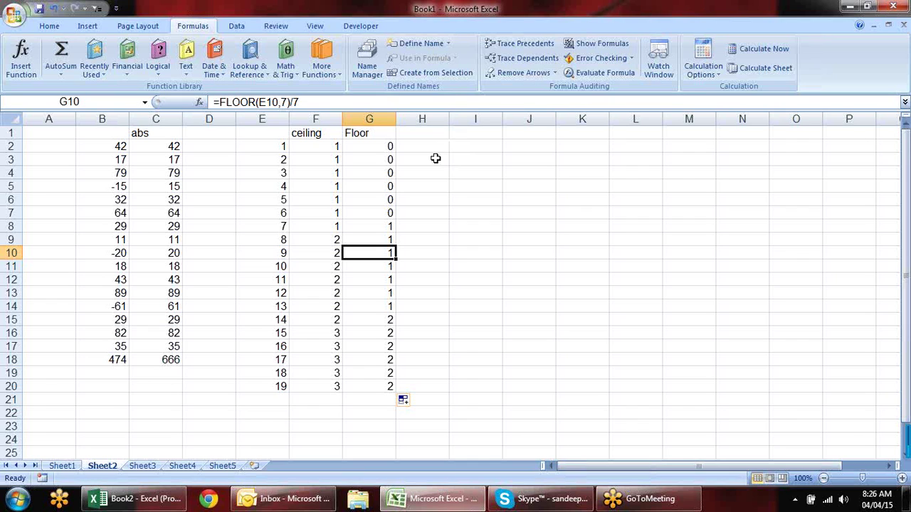
pyautogui.click(432, 135)
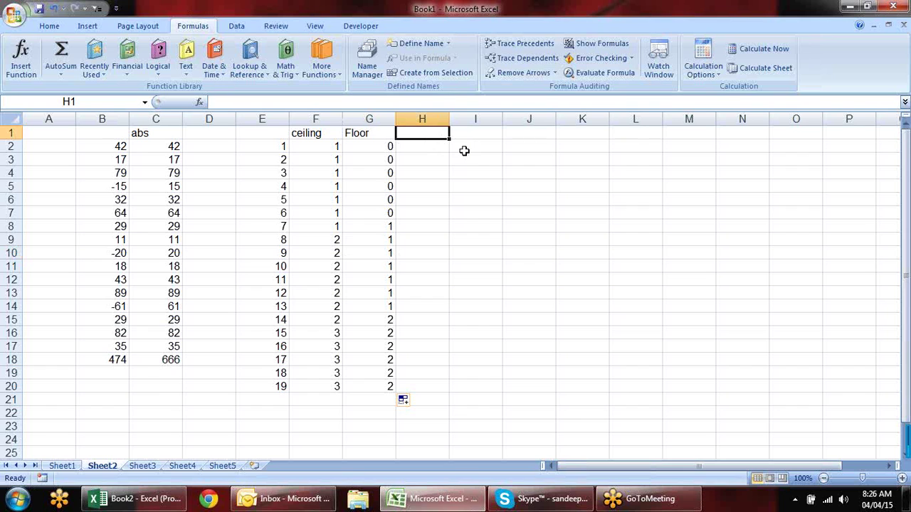
# - Type the headers 'even' and 'odd' in H1 and I1
pyautogui.write('even')
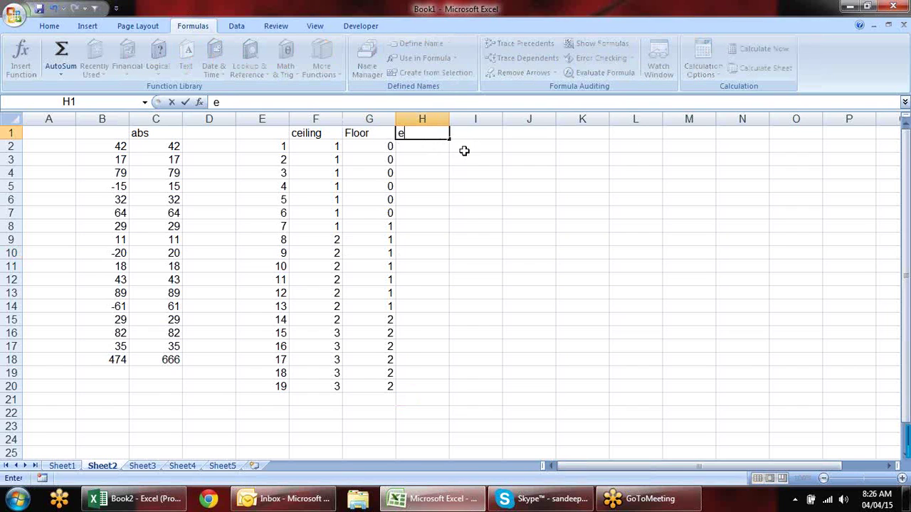
pyautogui.press('Tab')
pyautogui.write('off')
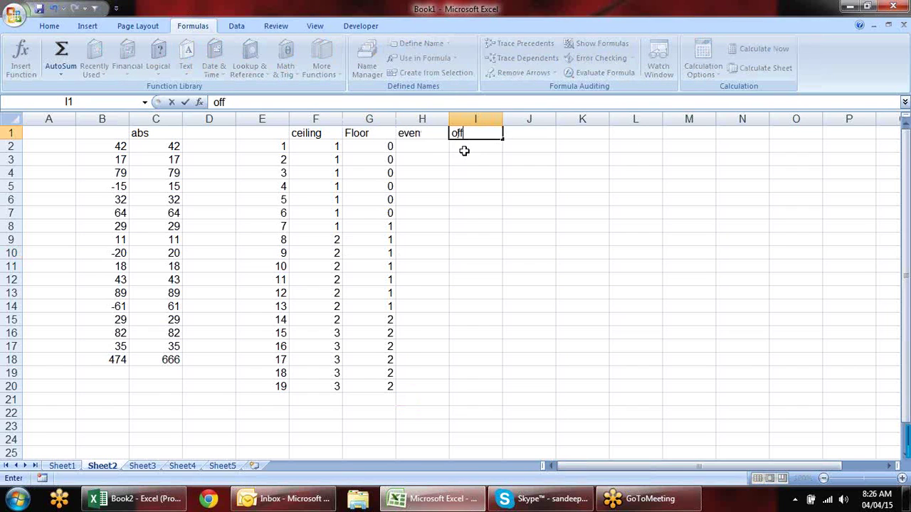
pyautogui.write('==')
pyautogui.press('BackSpace')
pyautogui.press('BackSpace')
pyautogui.press('BackSpace')
pyautogui.write('dd')
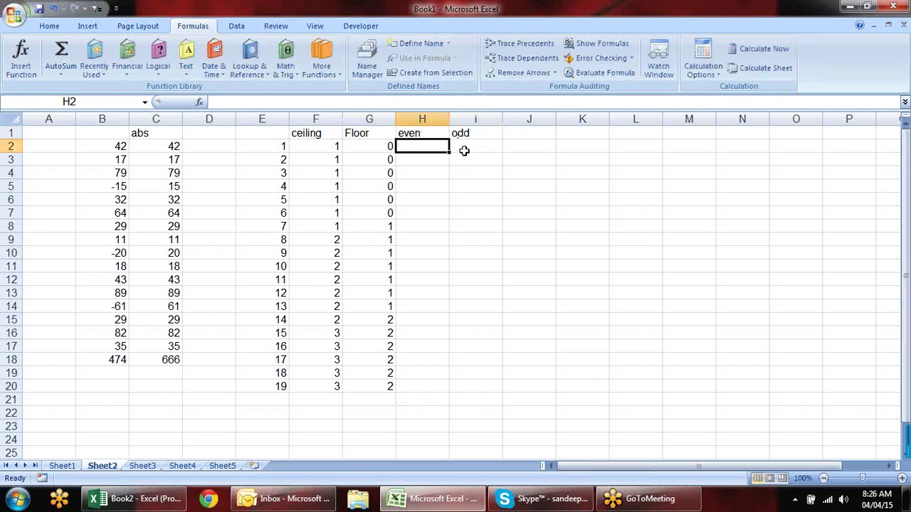
# - Enter =EVEN(E2) in H2 and fill it down to row 20
pyautogui.write('=ty')
pyautogui.press('BackSpace')
pyautogui.press('BackSpace')
pyautogui.write('eve')
pyautogui.press('Tab')
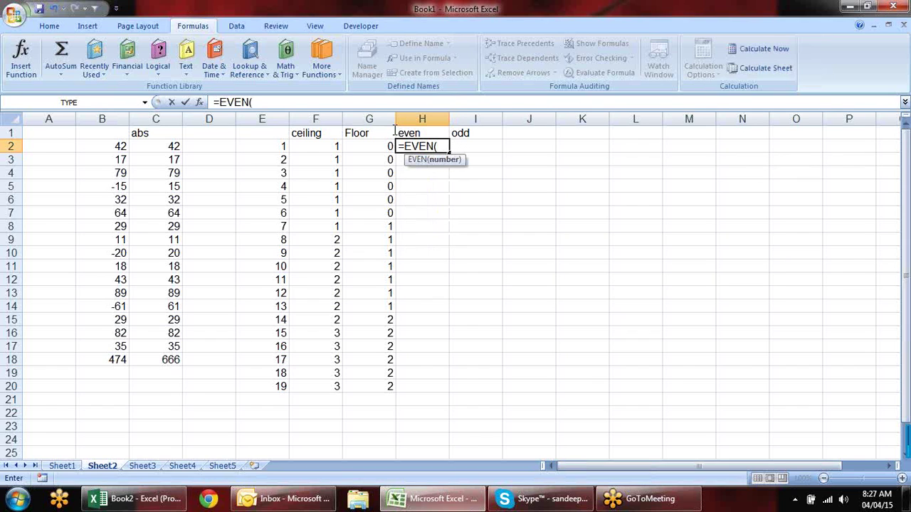
pyautogui.click(281, 152)
pyautogui.press('Return')
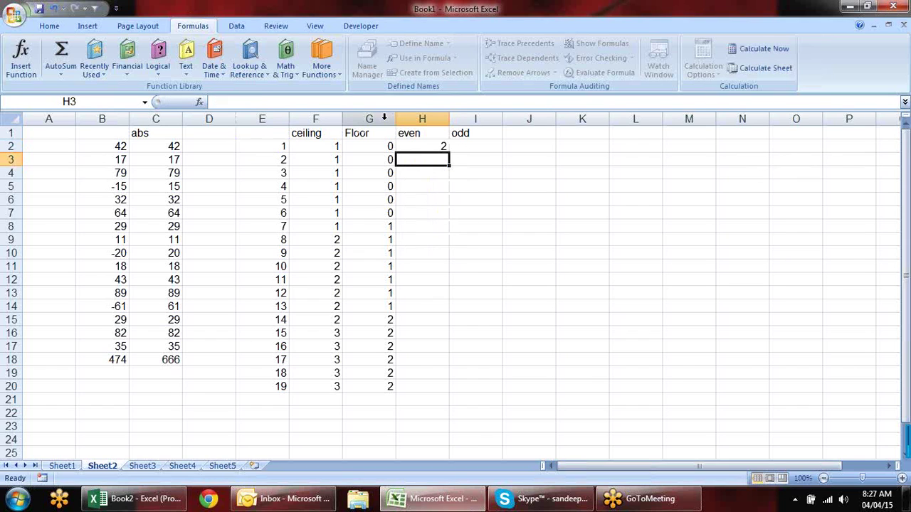
pyautogui.click(427, 145)
pyautogui.moveTo(449, 152); pyautogui.dragTo(439, 386)
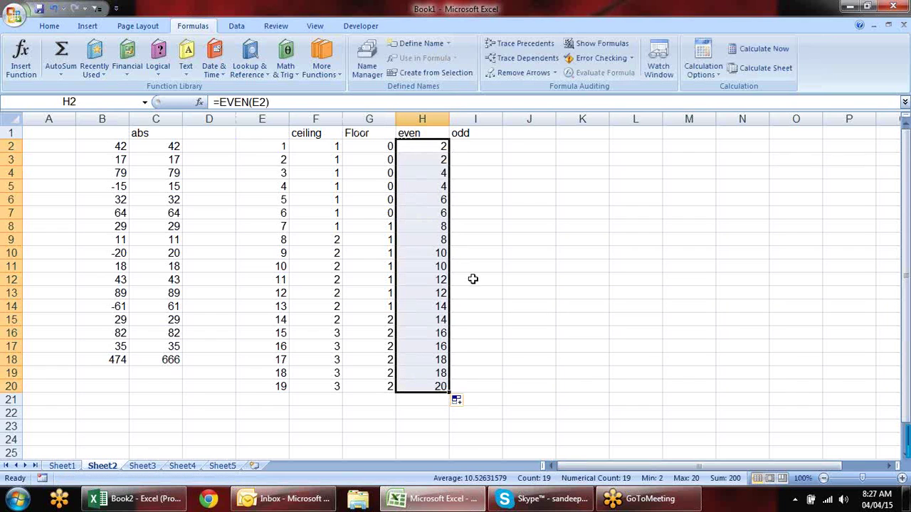
# - Enter =ODD(E2) in I2 and fill it down to row 20
pyautogui.click(477, 150)
pyautogui.write('=')
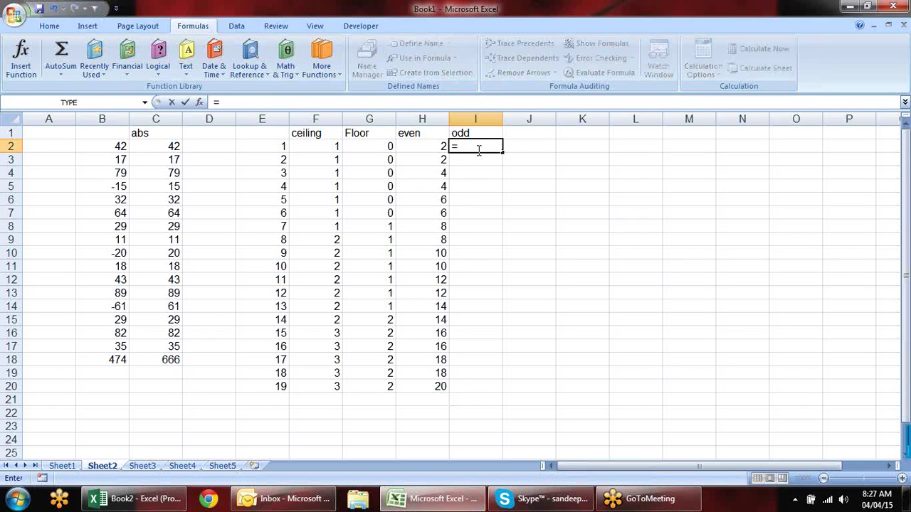
pyautogui.write('of')
pyautogui.press('BackSpace')
pyautogui.write('d')
pyautogui.press('Tab')
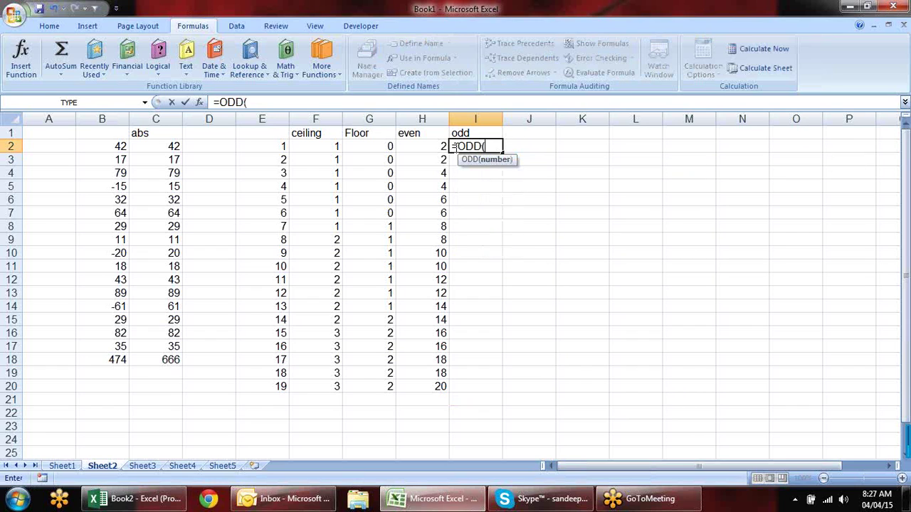
pyautogui.click(281, 145)
pyautogui.press('Return')
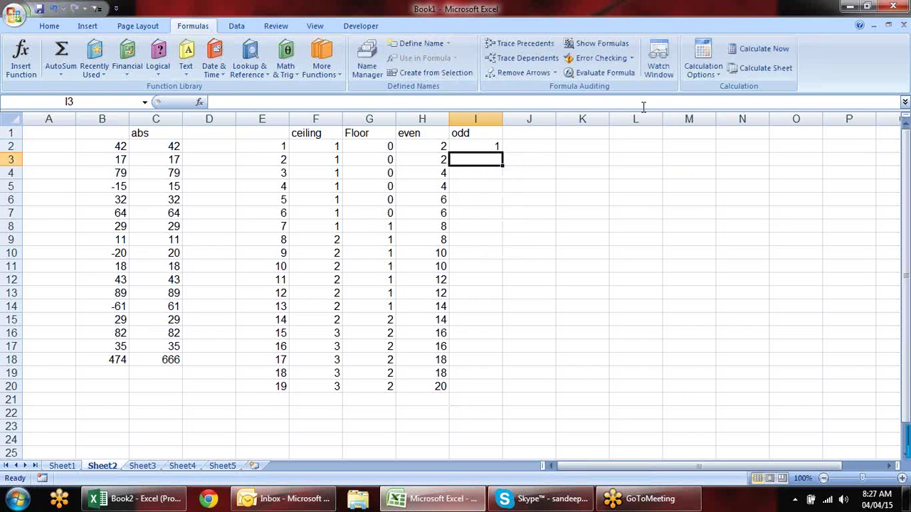
pyautogui.click(490, 146)
pyautogui.moveTo(503, 152); pyautogui.dragTo(474, 394)
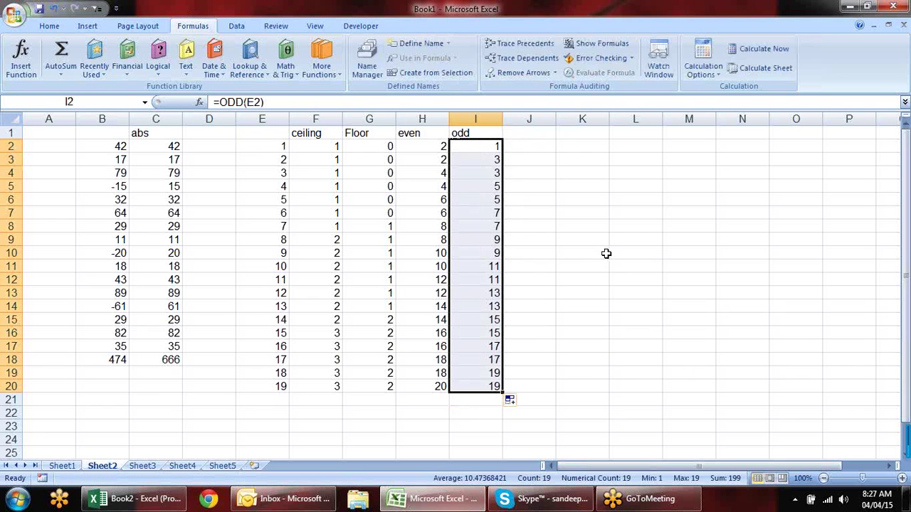
pyautogui.click(568, 140)
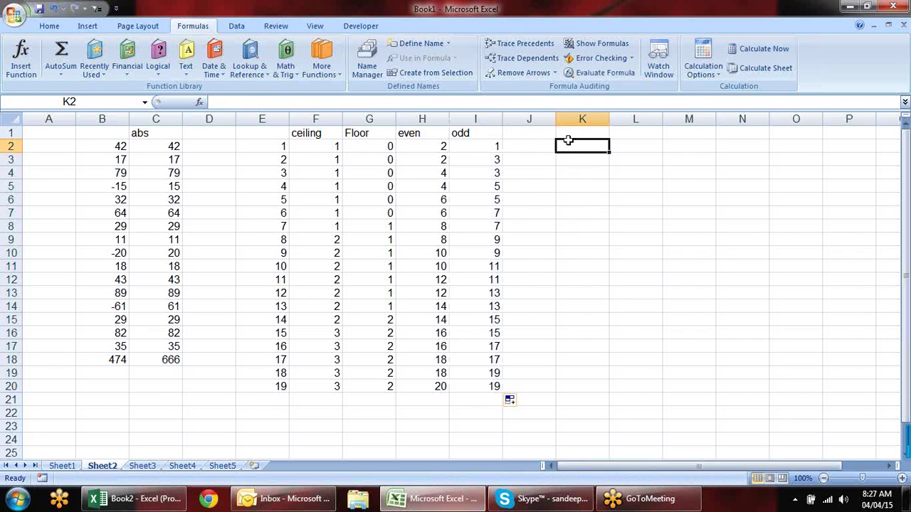
# - Browse the Math & Trig function list, then enter 5 in K2
pyautogui.click(285, 75)
pyautogui.moveTo(377, 131); pyautogui.dragTo(377, 157)
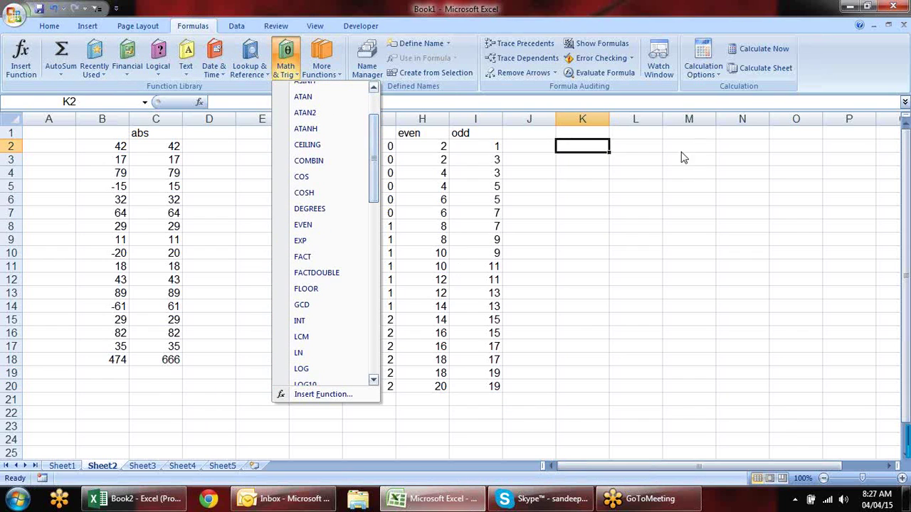
pyautogui.click(569, 163)
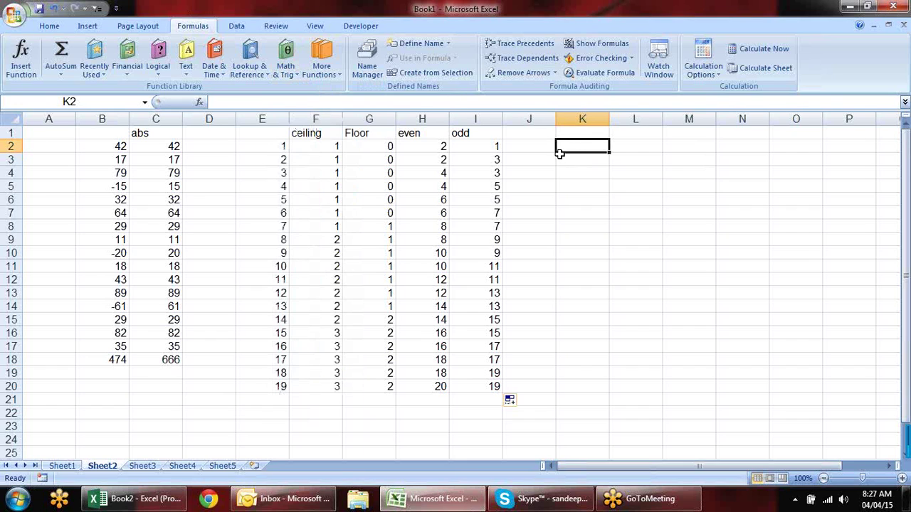
pyautogui.write('60')
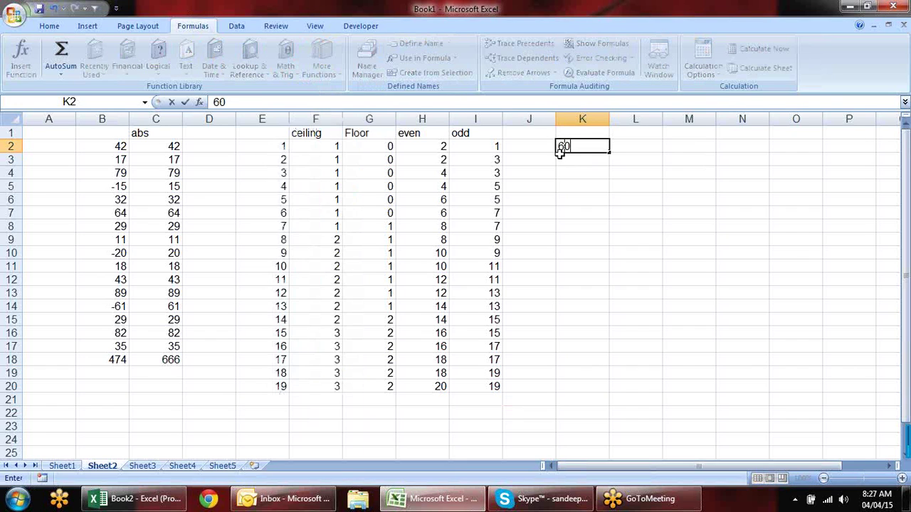
pyautogui.press('Escape')
pyautogui.write('5')
pyautogui.press('Return')
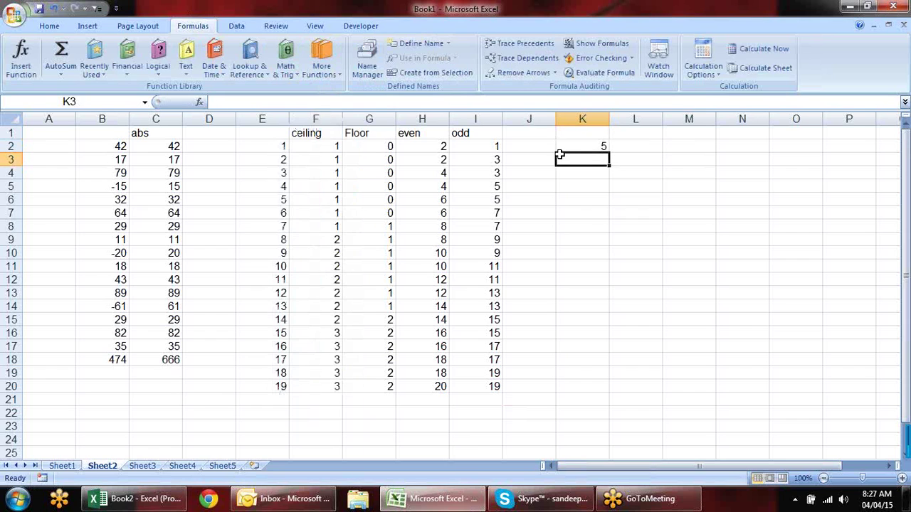
# - Enter =FACT(K2) in K3, returning 120
pyautogui.write('=fa')
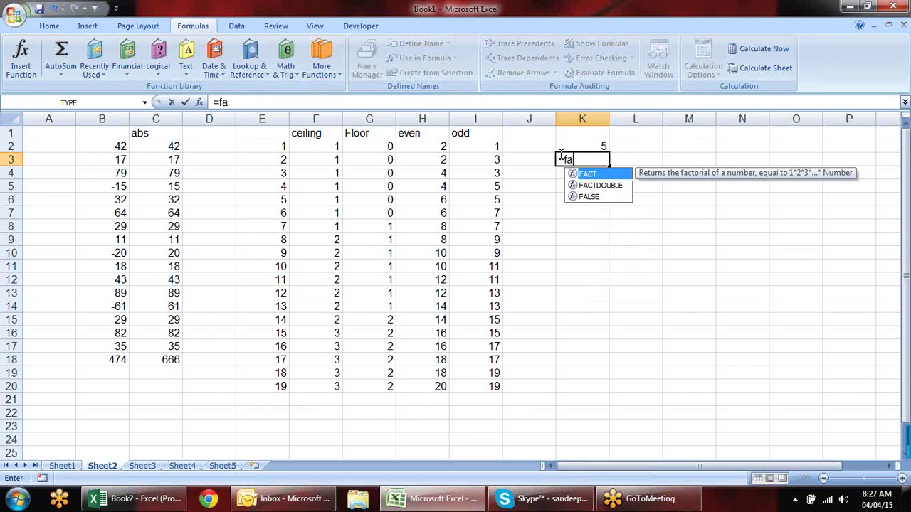
pyautogui.press('Tab')
pyautogui.click(586, 146)
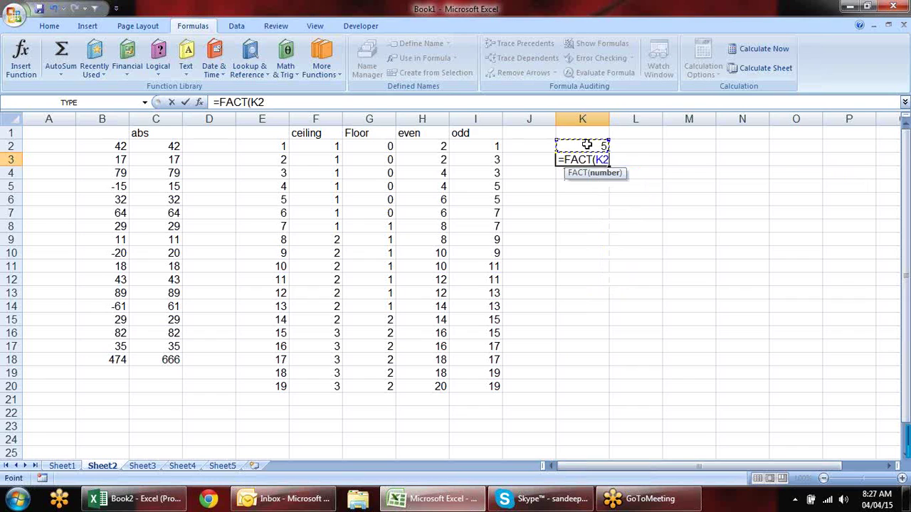
pyautogui.press('Return')
pyautogui.click(590, 159)
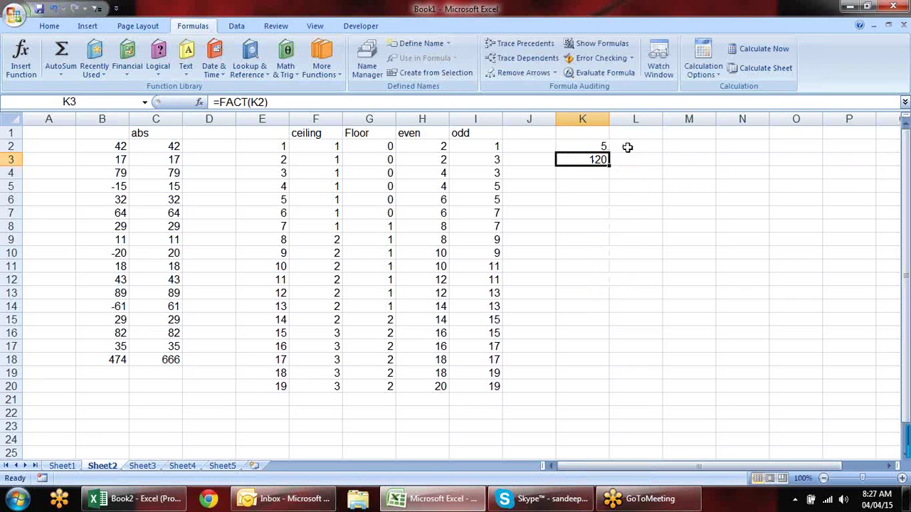
pyautogui.click(630, 147)
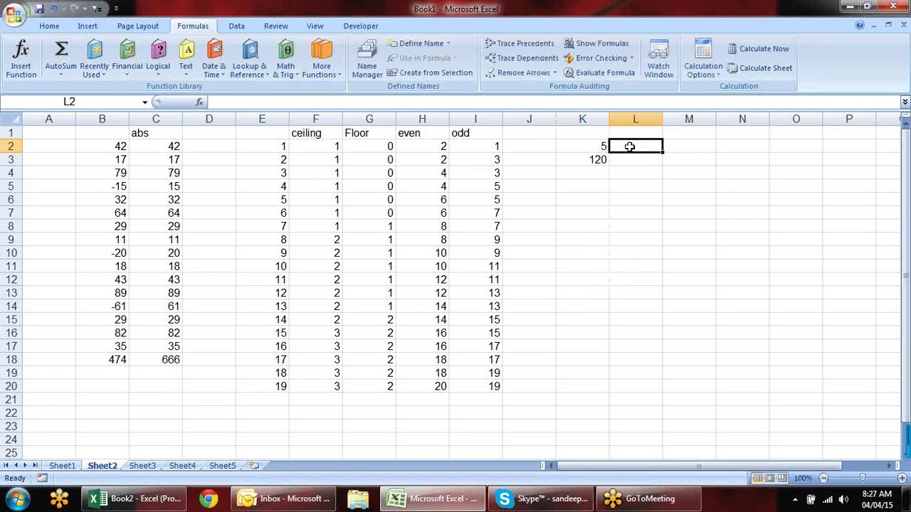
# - Enter the factors 4, 3, 2 and 1 in L2:O2
pyautogui.write('4')
pyautogui.press('Tab')
pyautogui.write('3')
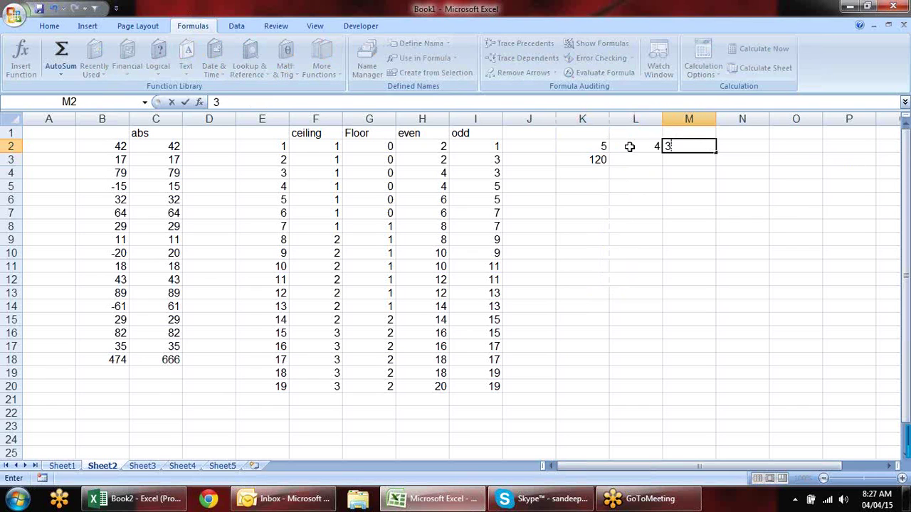
pyautogui.press('Tab')
pyautogui.write('2')
pyautogui.press('Tab')
pyautogui.write('1')
pyautogui.press('Return')
# - Enter =K2*L2*M2*N2*O2 in L3 by arrow-key pointing, giving 120
pyautogui.click(629, 147)
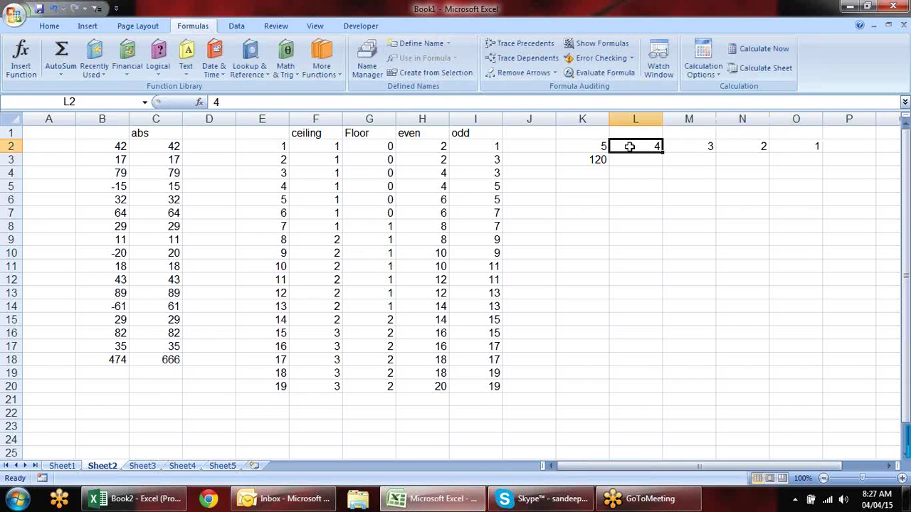
pyautogui.press('Return')
pyautogui.write('=')
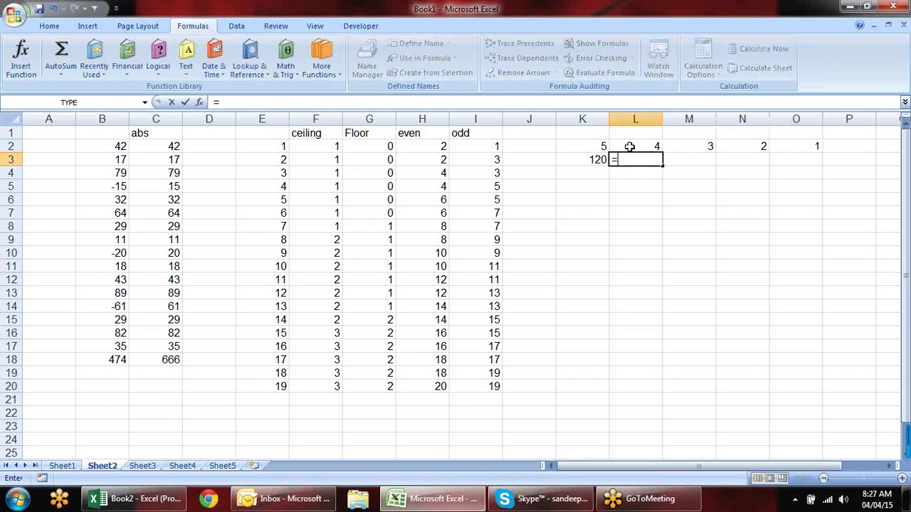
pyautogui.press('Up')
pyautogui.press('Left')
pyautogui.write('*')
pyautogui.press('Up')
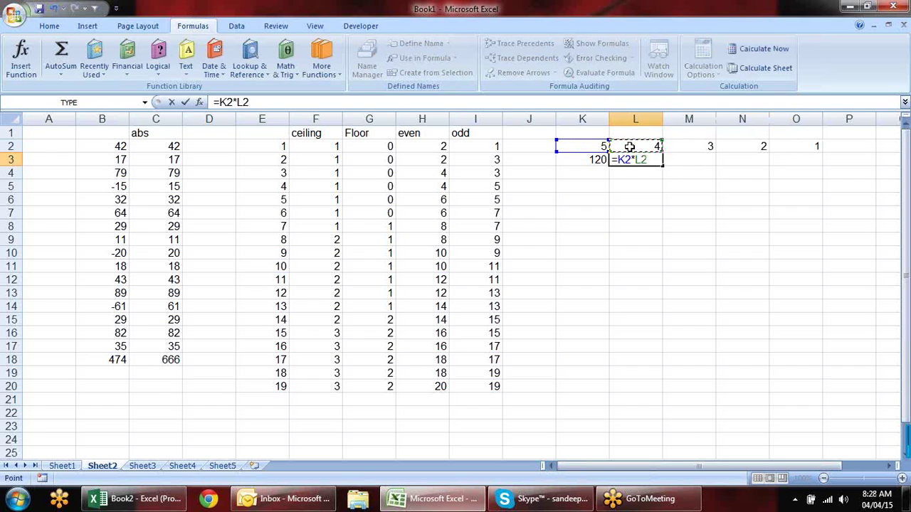
pyautogui.write('*')
pyautogui.press('Up')
pyautogui.press('Right')
pyautogui.write('*')
pyautogui.press('Up')
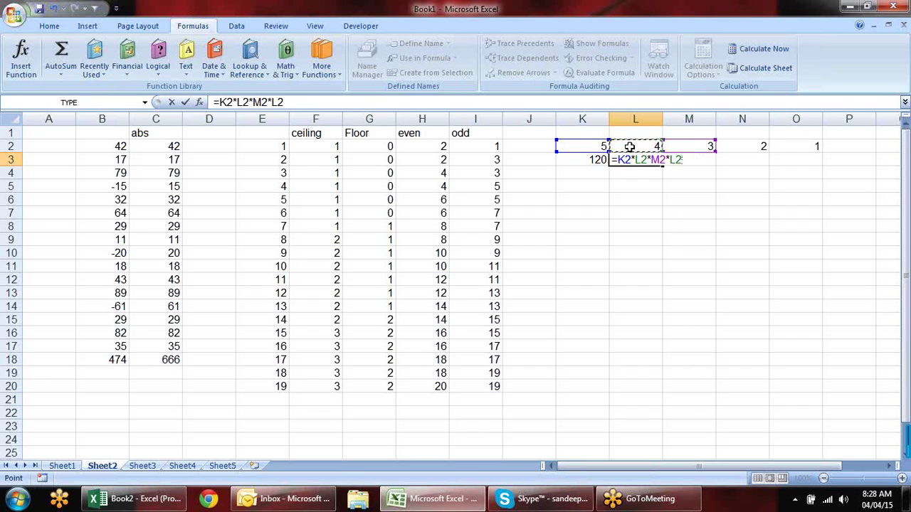
pyautogui.press('Right')
pyautogui.press('Right')
pyautogui.write('*')
pyautogui.press('Up')
pyautogui.press('Right')
pyautogui.press('Right')
pyautogui.press('Right')
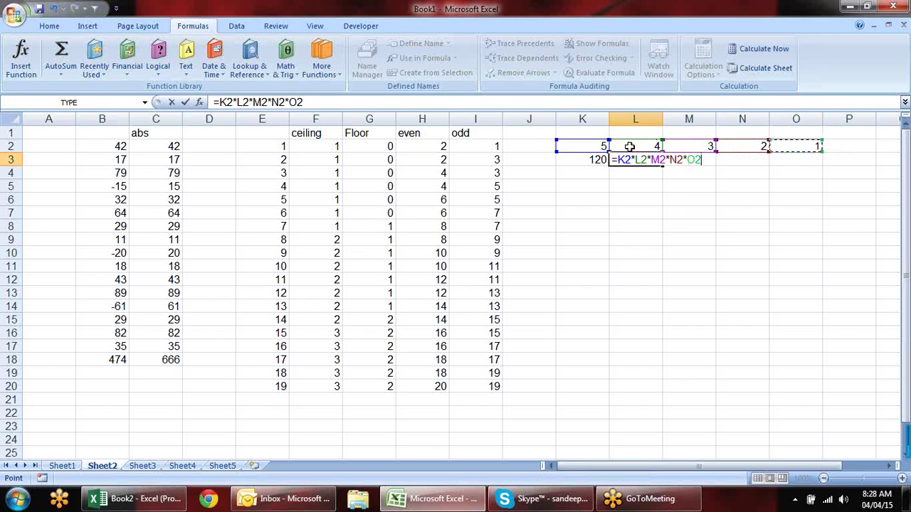
pyautogui.press('Return')
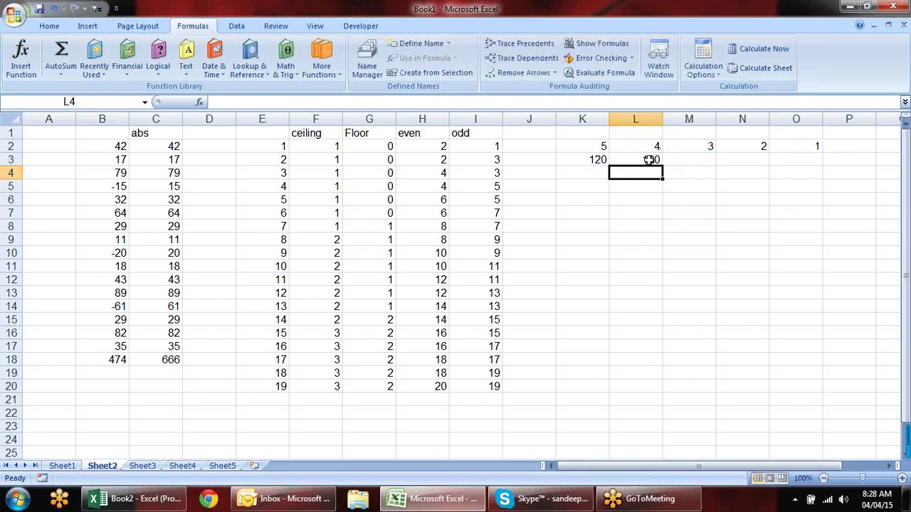
# - Enter =FACTDOUBLE(K2) in K4, showing the double factorial 15
pyautogui.click(602, 173)
pyautogui.write('=fa')
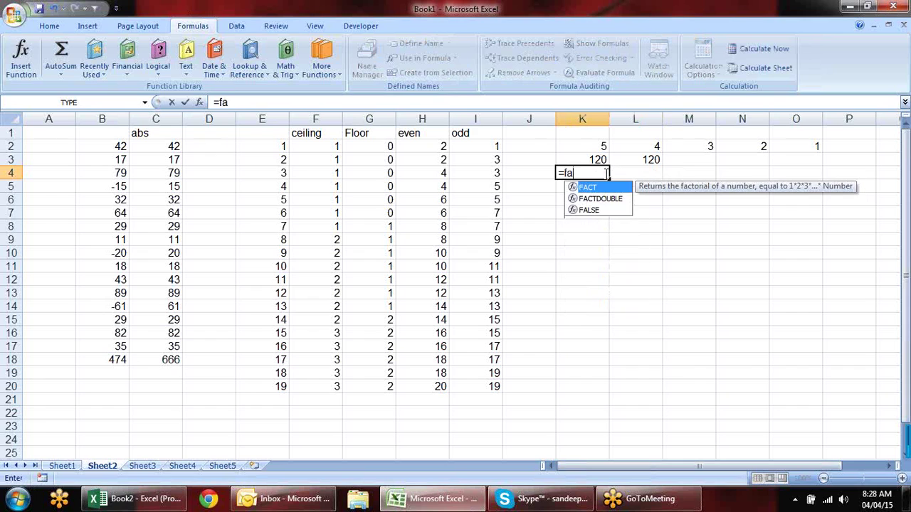
pyautogui.press('Down')
pyautogui.press('Tab')
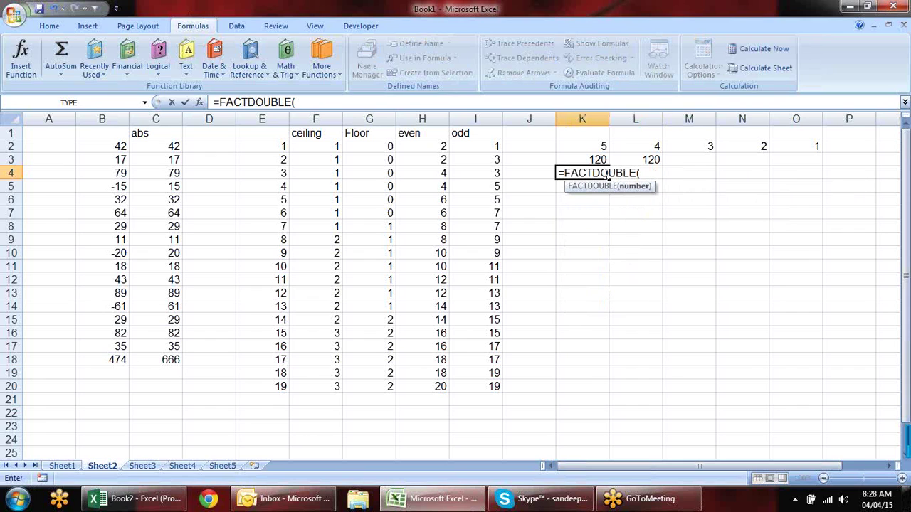
pyautogui.click(594, 145)
pyautogui.press('Return')
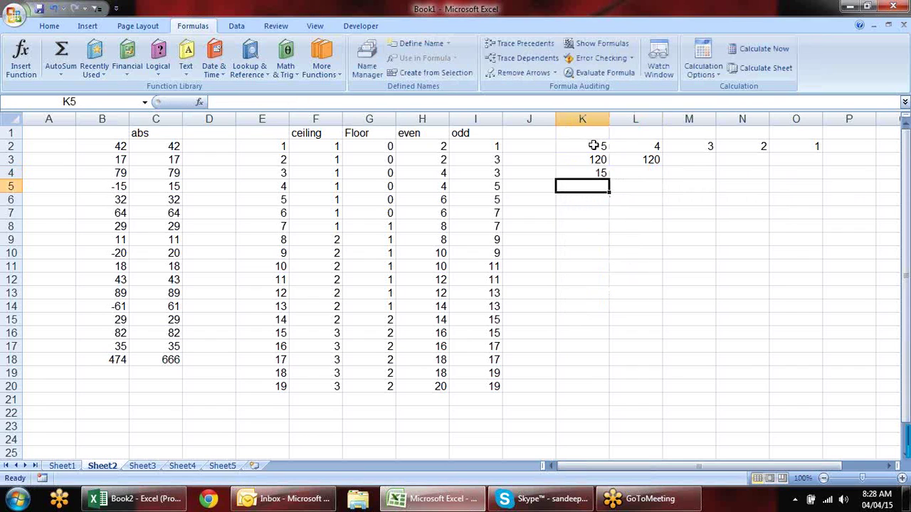
# - Enter =K2*M2*O2 in L4 to confirm the result 15
pyautogui.click(637, 175)
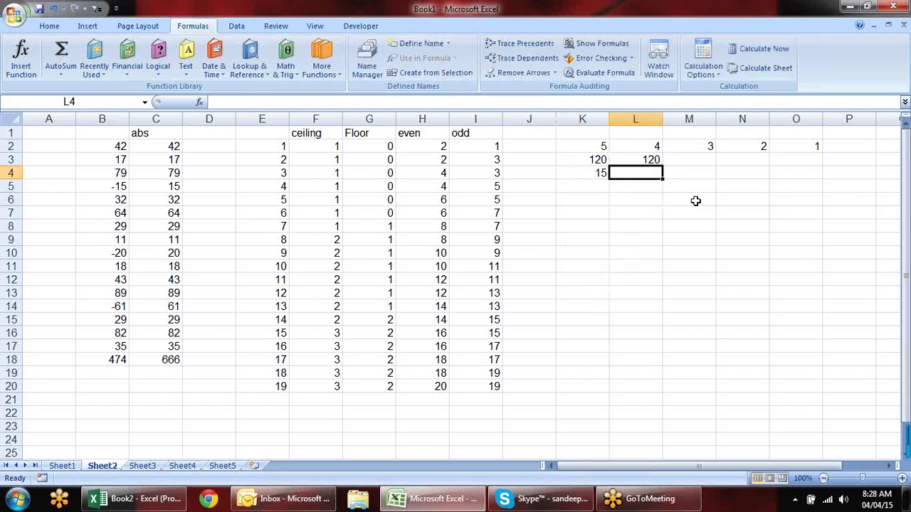
pyautogui.write('=')
pyautogui.press('Up')
pyautogui.press('Up')
pyautogui.press('Left')
pyautogui.write('*')
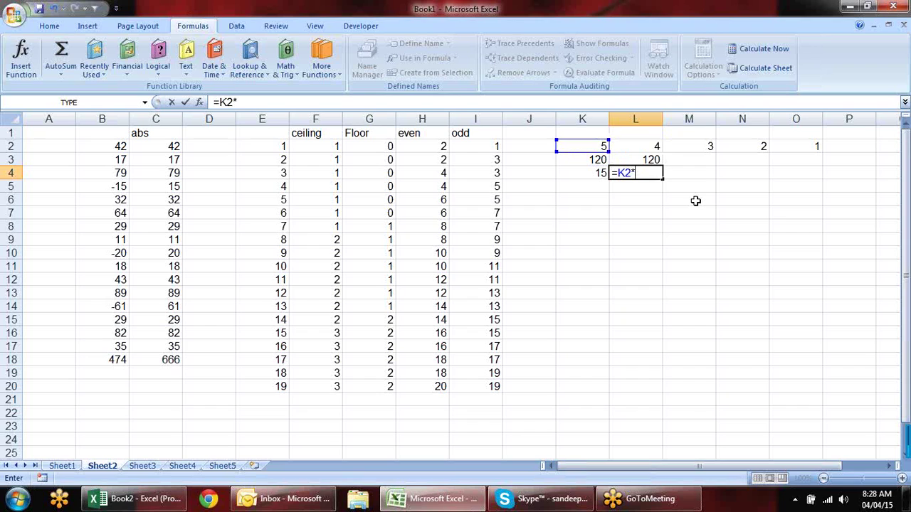
pyautogui.press('Up')
pyautogui.press('Up')
pyautogui.press('Right')
pyautogui.write('*')
pyautogui.press('Up')
pyautogui.press('Up')
pyautogui.press('Right')
pyautogui.press('Right')
pyautogui.press('Right')
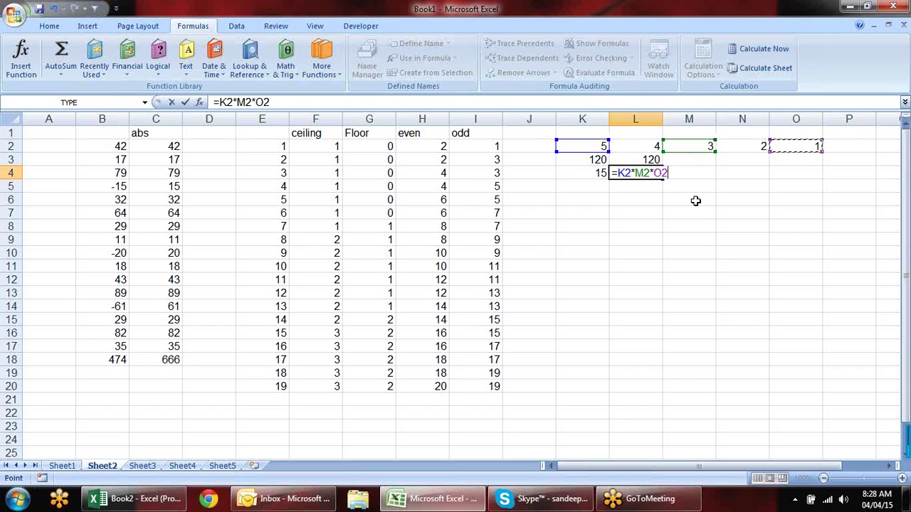
pyautogui.press('Return')
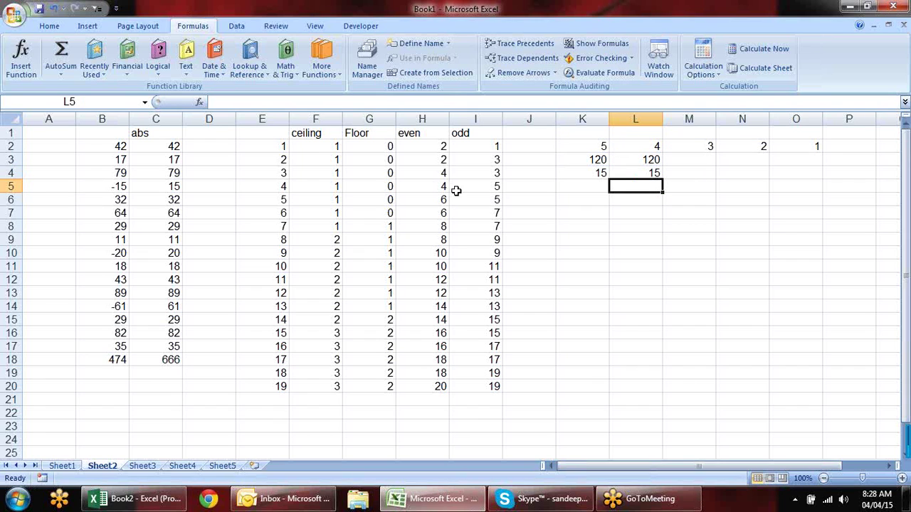
# - Browse the Math & Trig function list without choosing a function
pyautogui.click(582, 239)
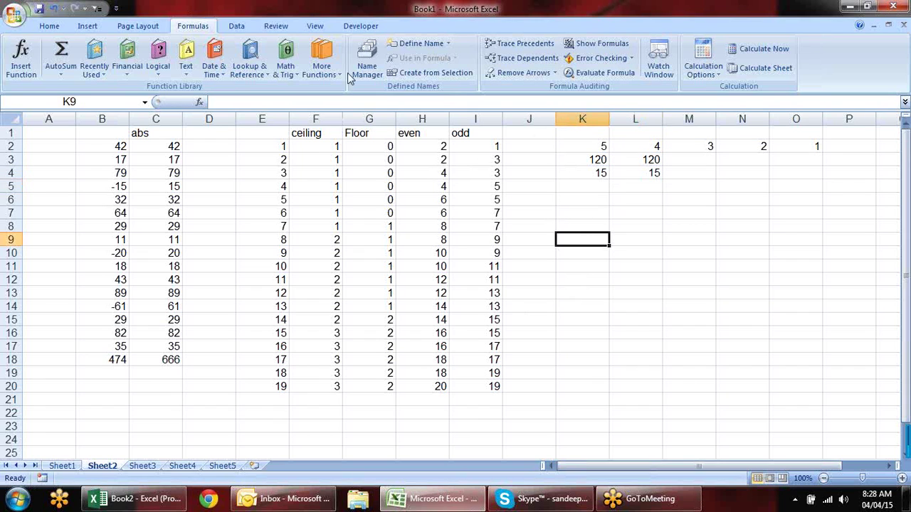
pyautogui.click(286, 67)
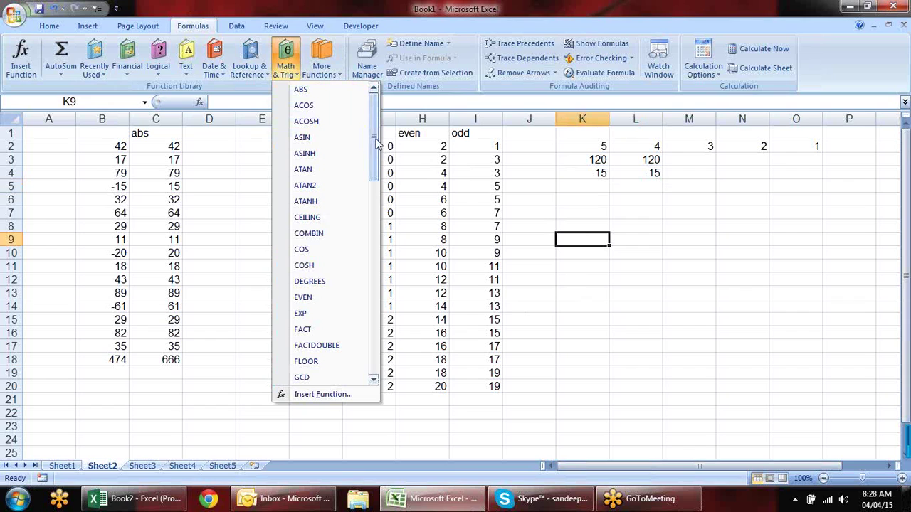
pyautogui.scroll(-2, 376, 150)
pyautogui.moveTo(376, 150); pyautogui.dragTo(375, 187)
pyautogui.click(586, 200)
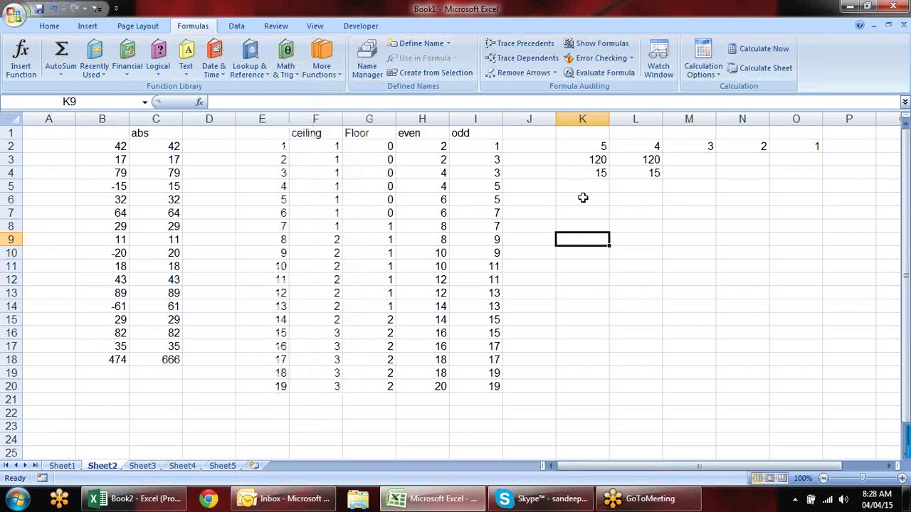
# - Enter 12 in K6 and 15 in L6
pyautogui.click(584, 198)
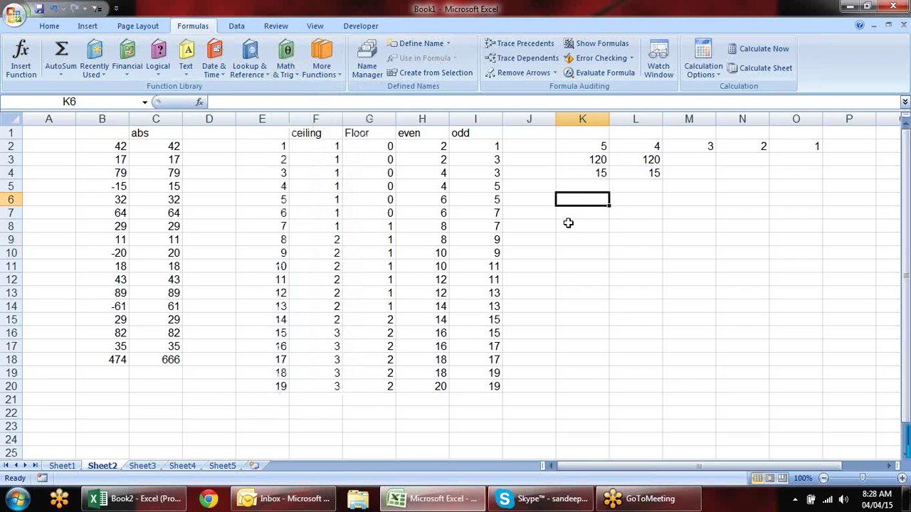
pyautogui.write('12')
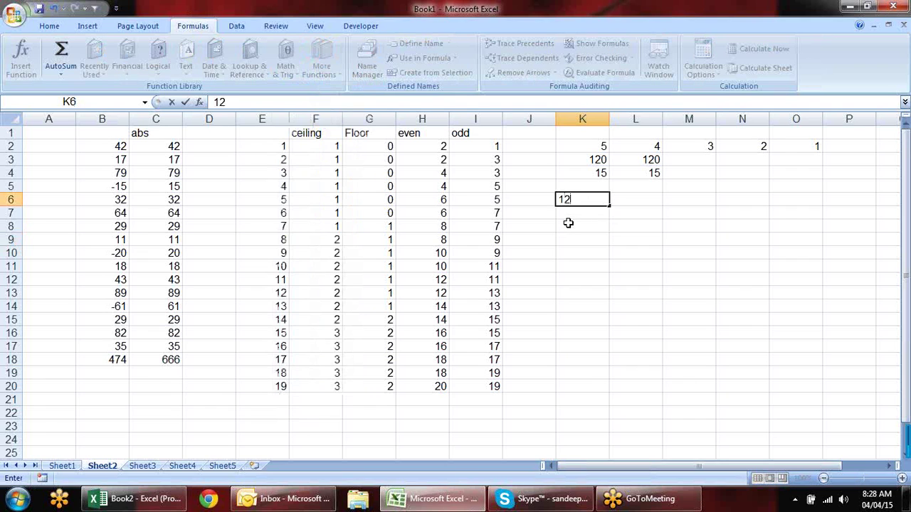
pyautogui.press('Return')
pyautogui.write('gc')
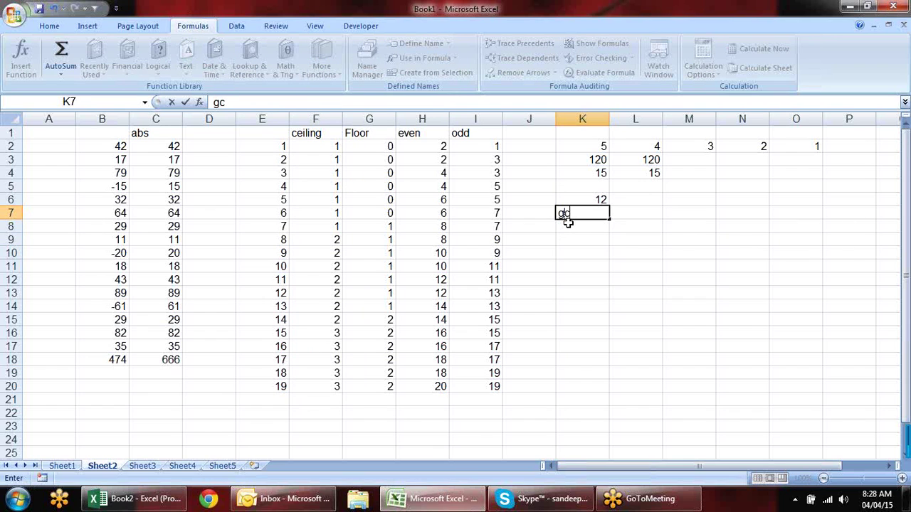
pyautogui.press('Escape')
pyautogui.write('=')
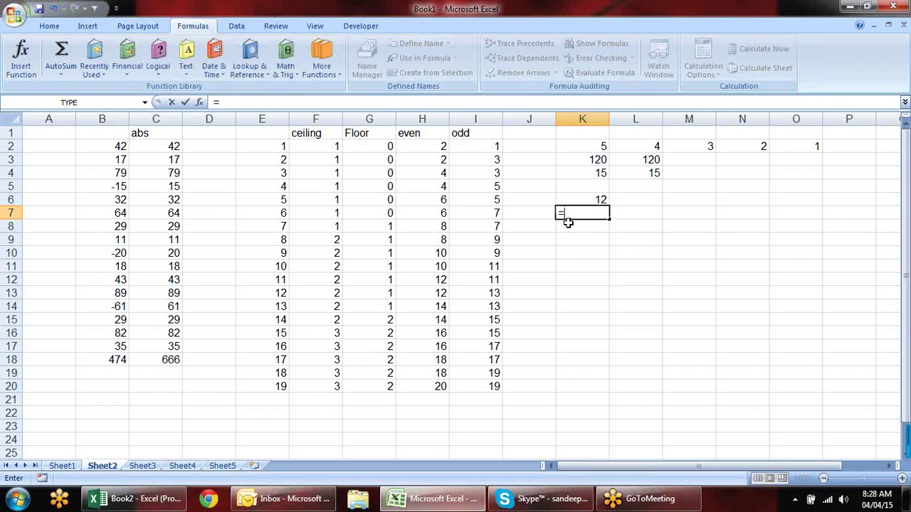
pyautogui.write('gc')
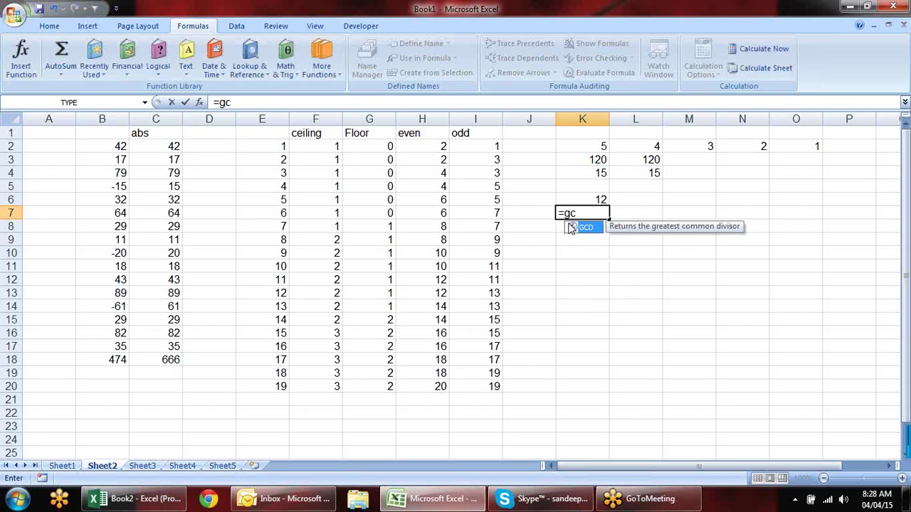
pyautogui.doubleClick(569, 227)
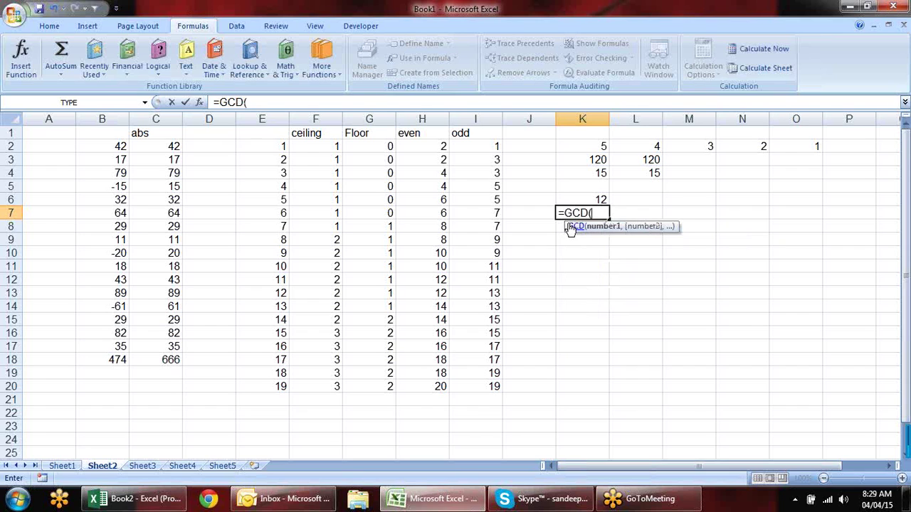
pyautogui.press('Escape')
pyautogui.press('Up')
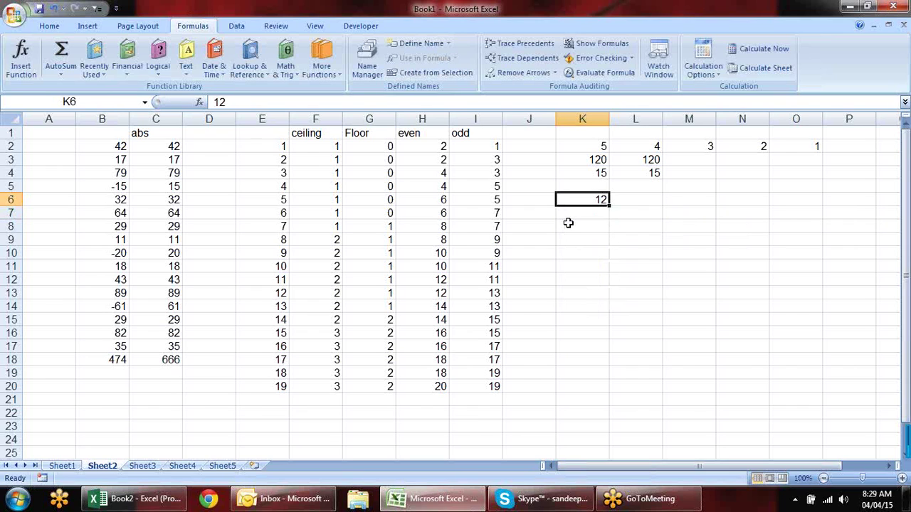
pyautogui.press('Right')
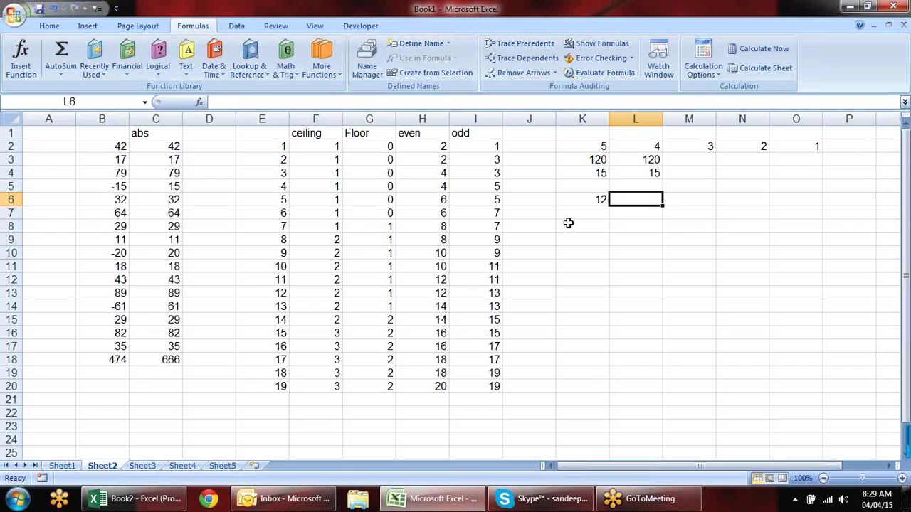
pyautogui.write('15')
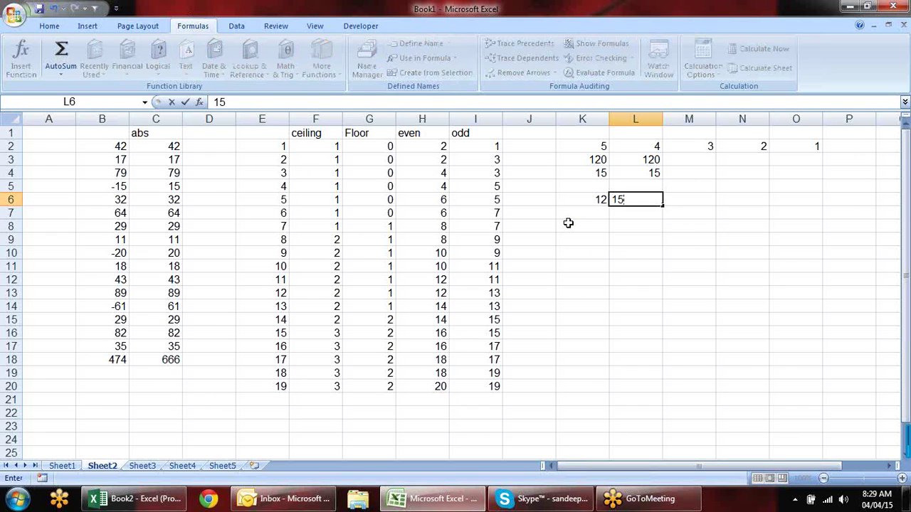
pyautogui.press('Return')
# - Enter =GCD(K6,L6) in K7, returning 3, and check the inputs
pyautogui.press('Left')
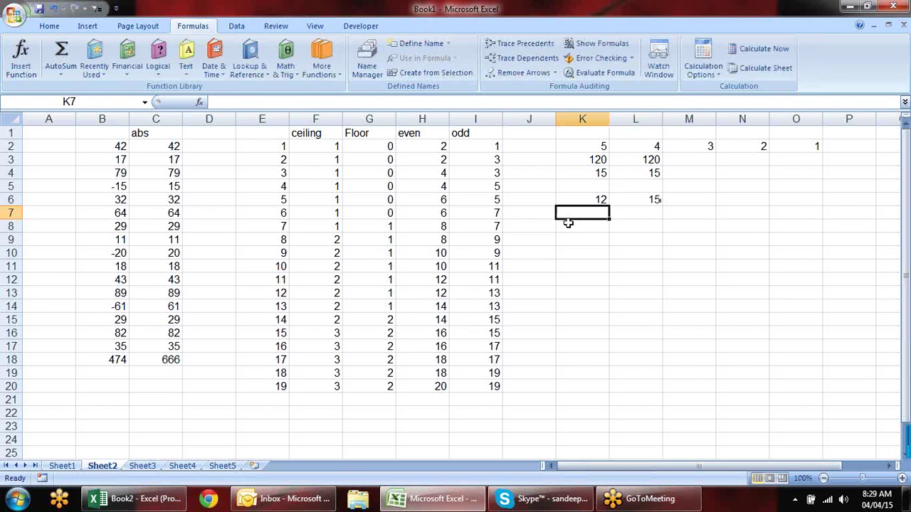
pyautogui.write('=gc')
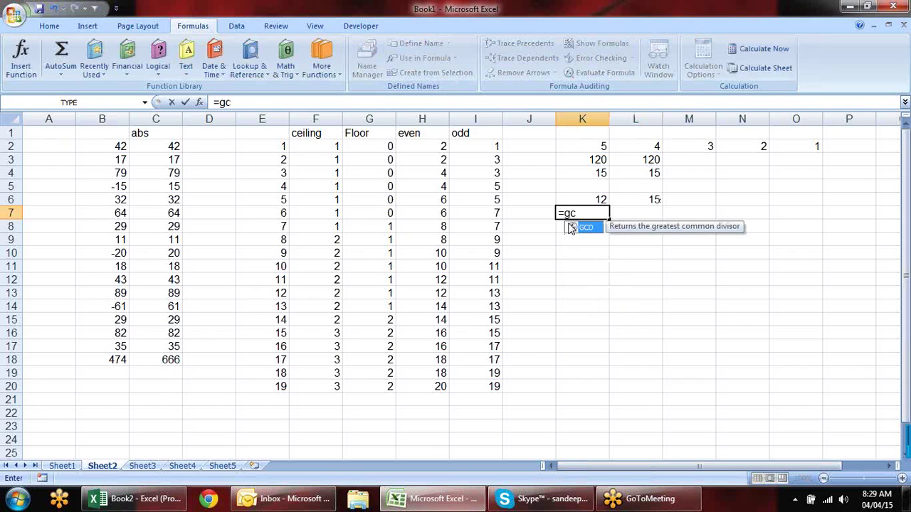
pyautogui.doubleClick(584, 227)
pyautogui.press('Up')
pyautogui.write(',')
pyautogui.press('Up')
pyautogui.press('Right')
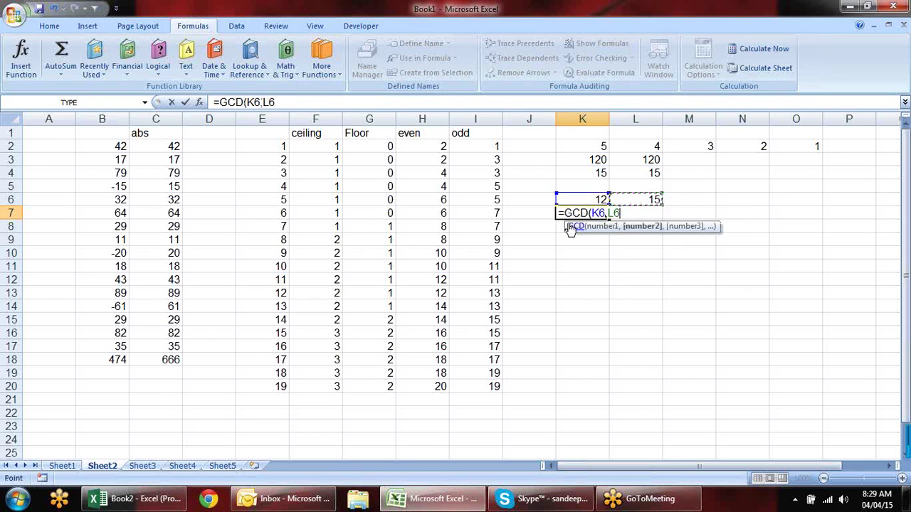
pyautogui.press('Return')
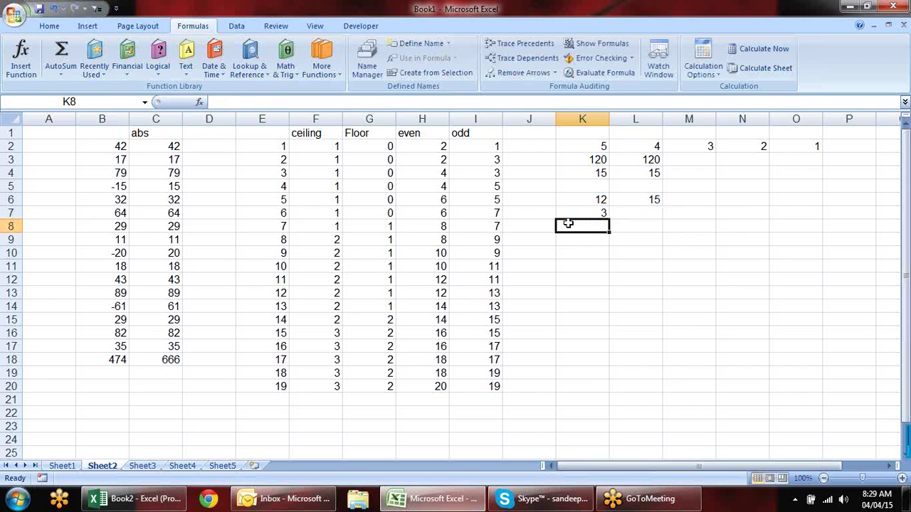
pyautogui.click(600, 211)
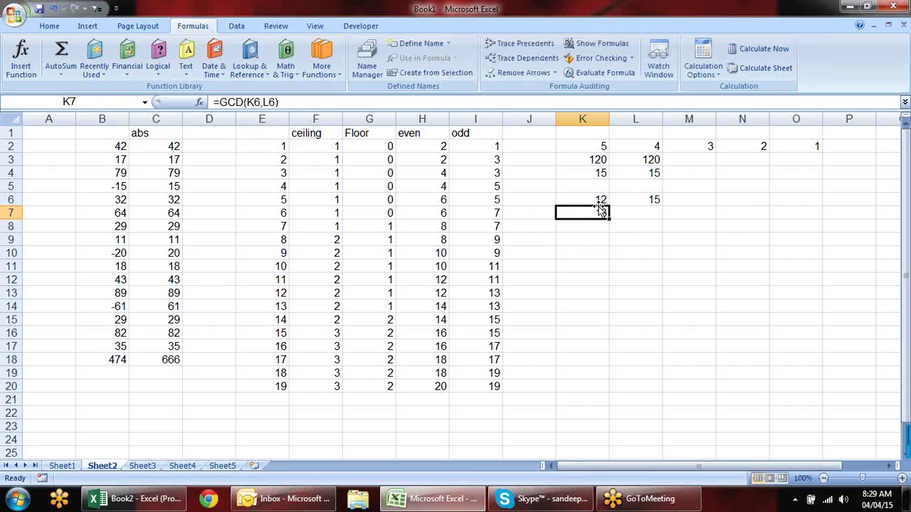
pyautogui.click(602, 200)
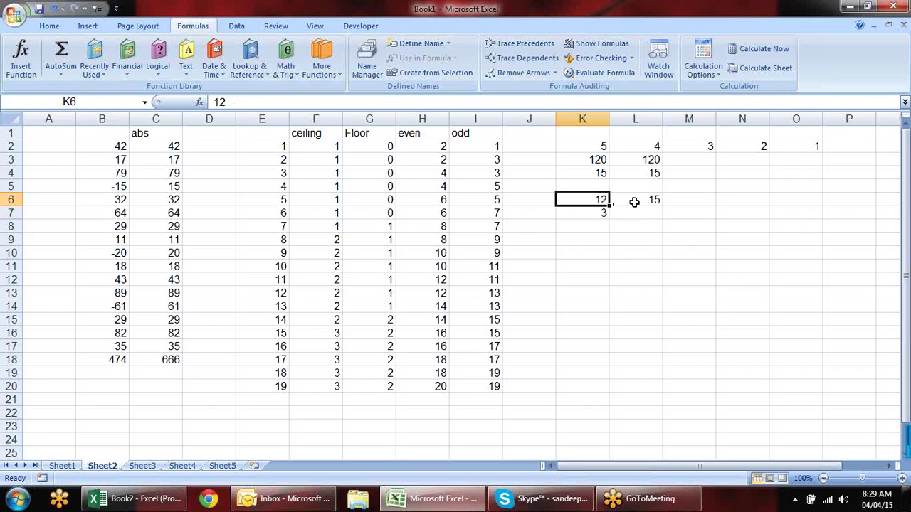
pyautogui.click(634, 202)
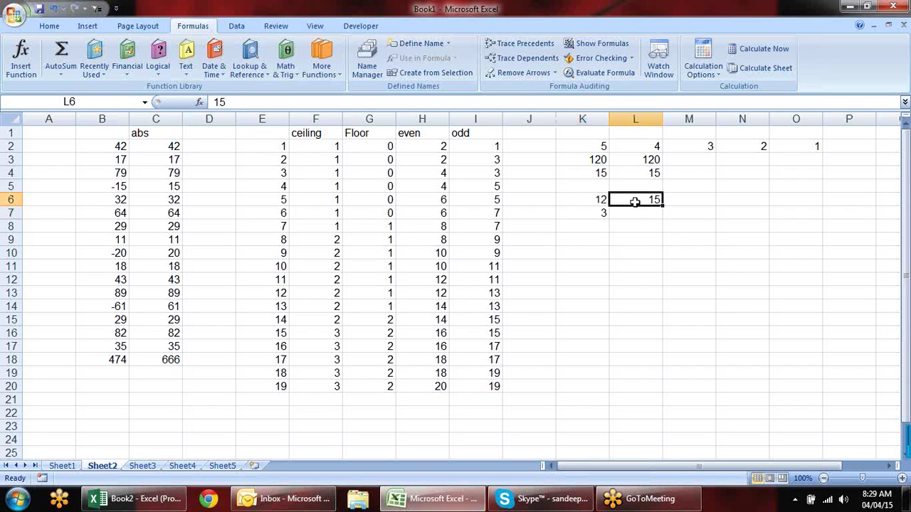
pyautogui.click(604, 237)
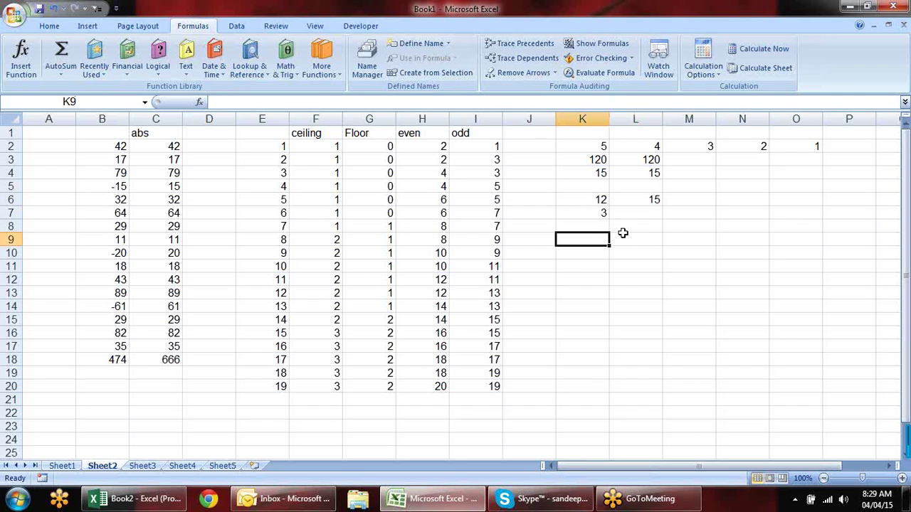
# - Enter 3 in K9 and 5 in L9 as the LCM inputs
pyautogui.write('60')
pyautogui.press('Return')
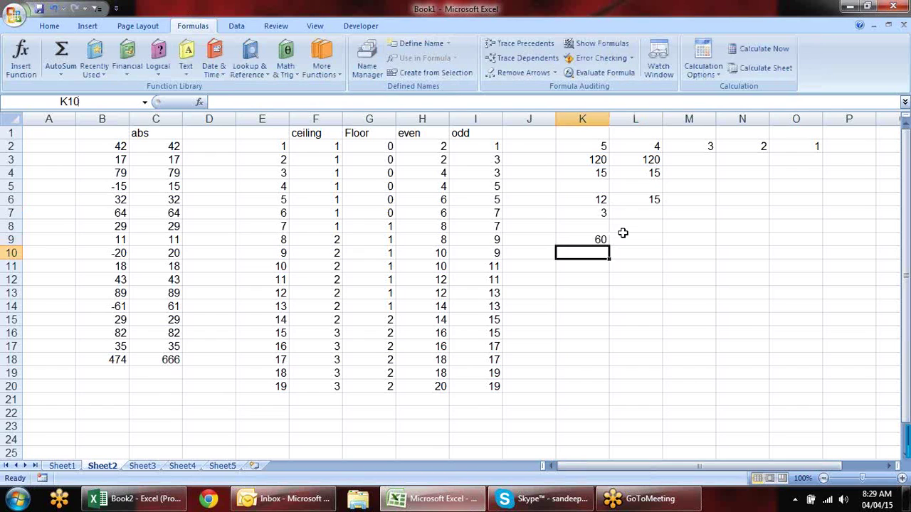
pyautogui.write('=lc')
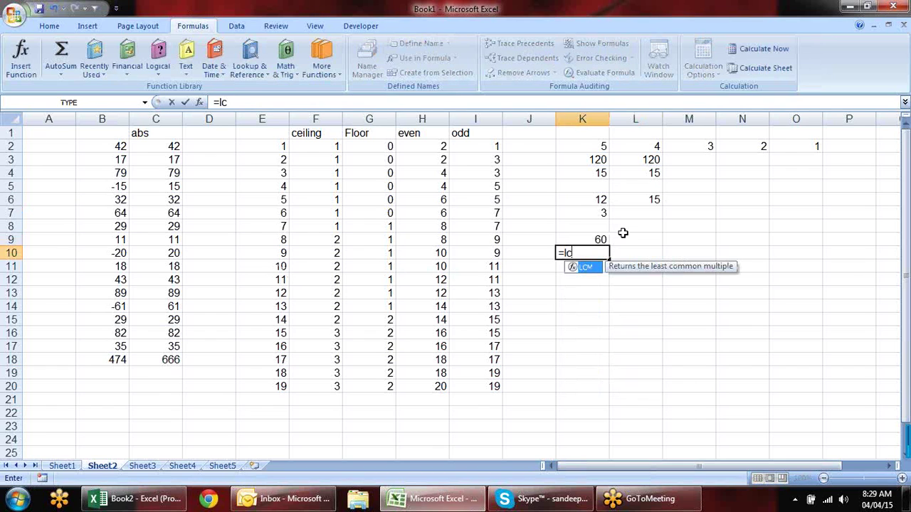
pyautogui.press('Tab')
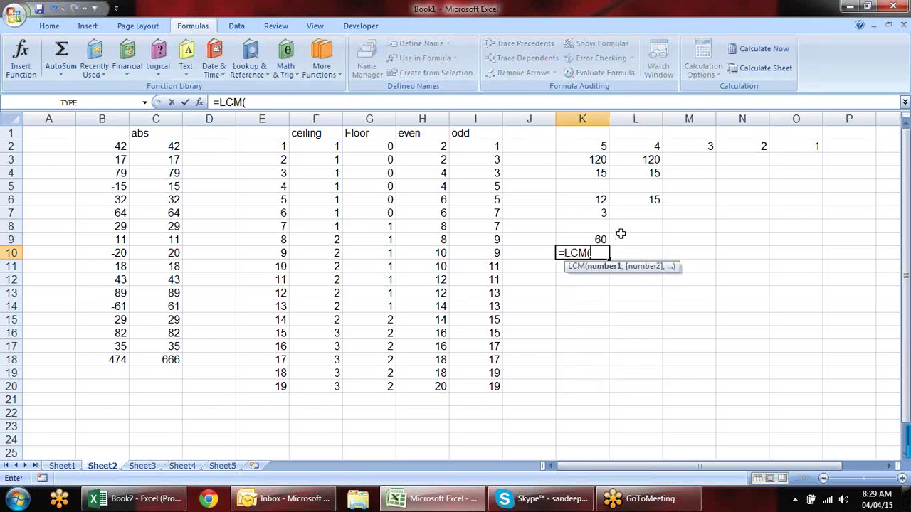
pyautogui.press('Escape')
pyautogui.click(629, 238)
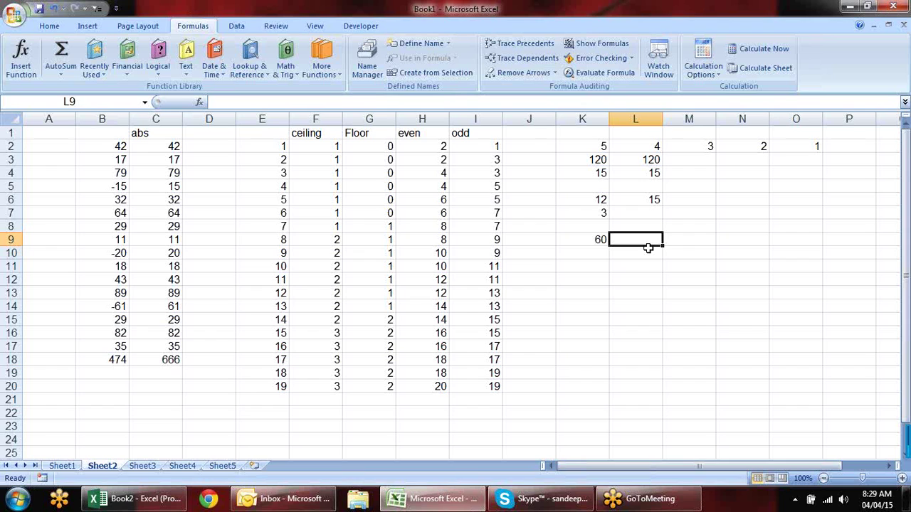
pyautogui.press('Left')
pyautogui.write('3')
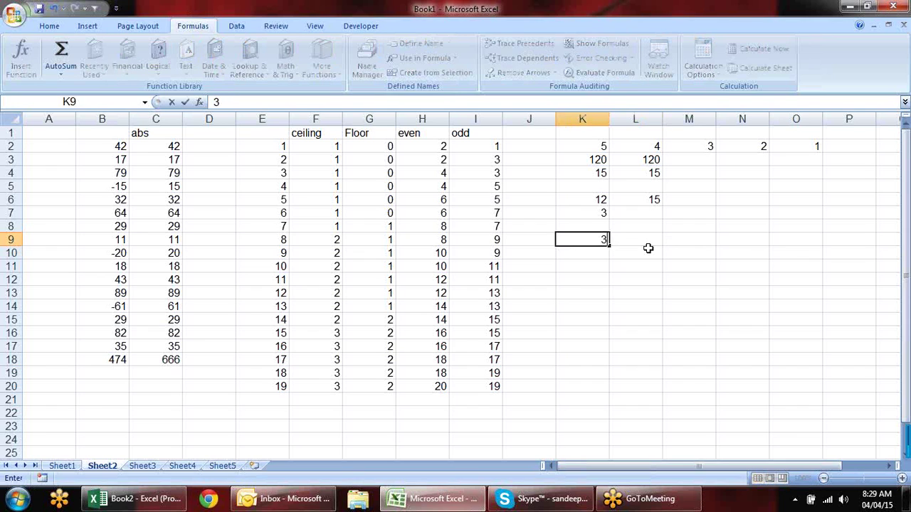
pyautogui.press('Tab')
pyautogui.write('5')
pyautogui.press('Return')
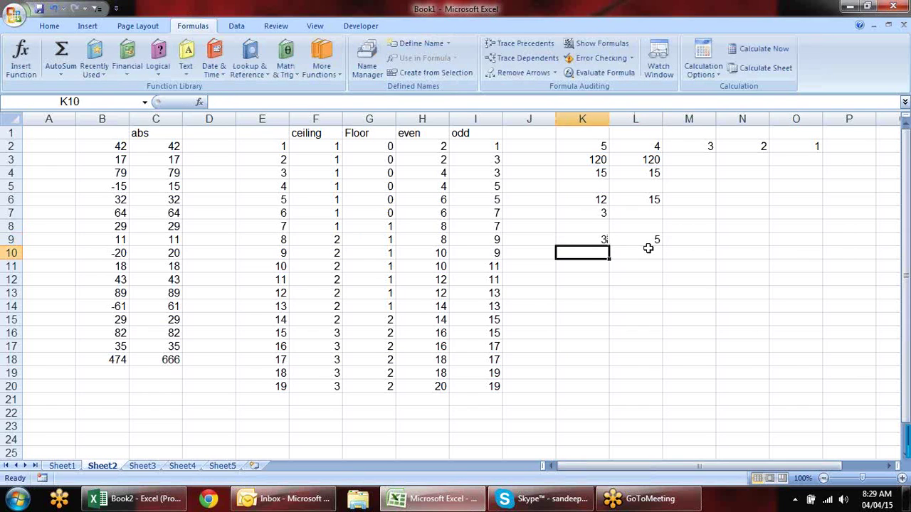
# - Enter =LCM(K9,L9) in K10
pyautogui.write('=LCM(')
pyautogui.press('Up')
pyautogui.press('Right')
pyautogui.press('Left')
pyautogui.write(',')
pyautogui.press('Up')
pyautogui.press('Right')
pyautogui.press('Return')
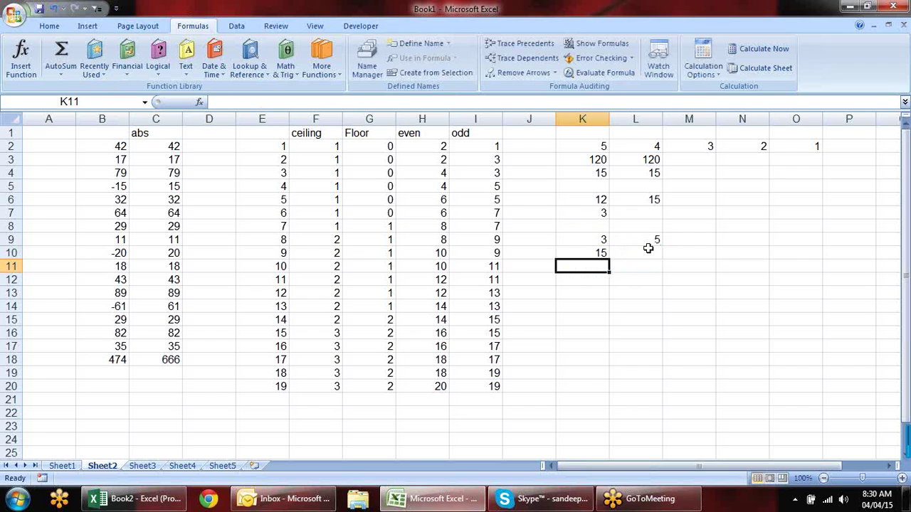
pyautogui.click(598, 255)
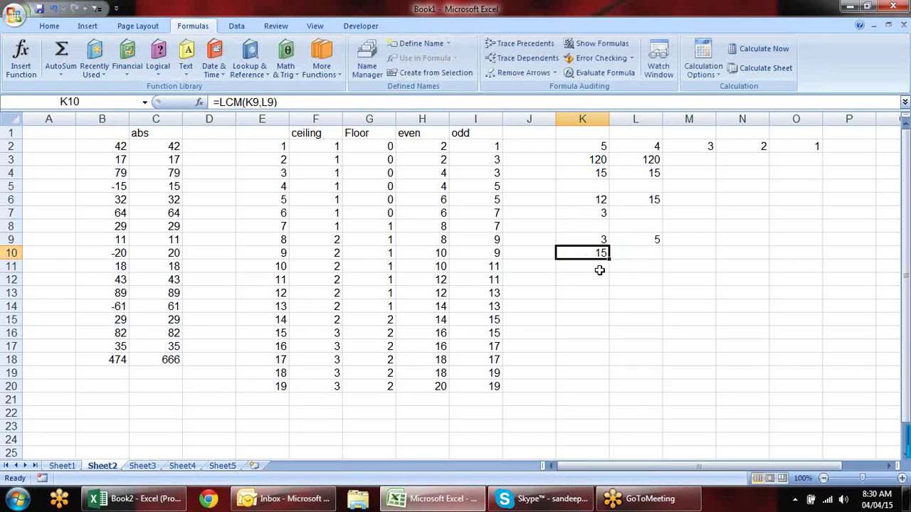
# - Change K9 to 6 so the LCM in K10 becomes 30
pyautogui.click(592, 240)
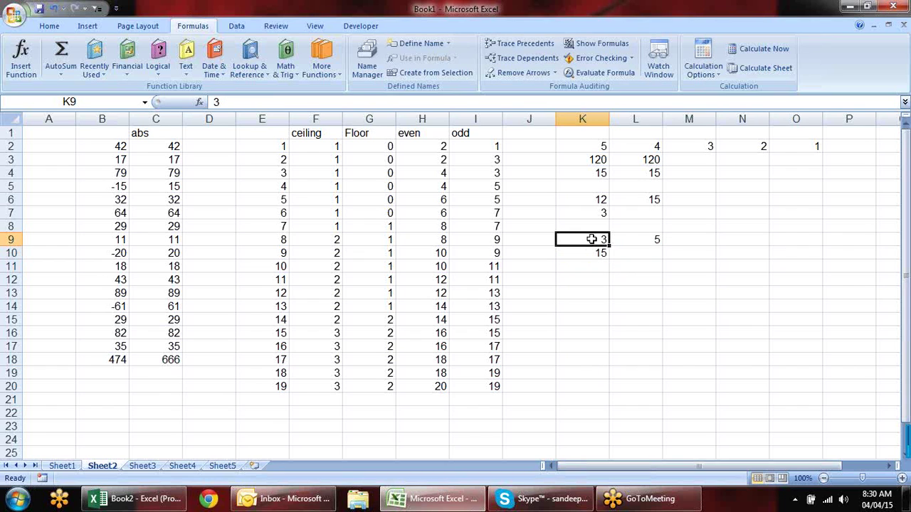
pyautogui.write('6')
pyautogui.press('Return')
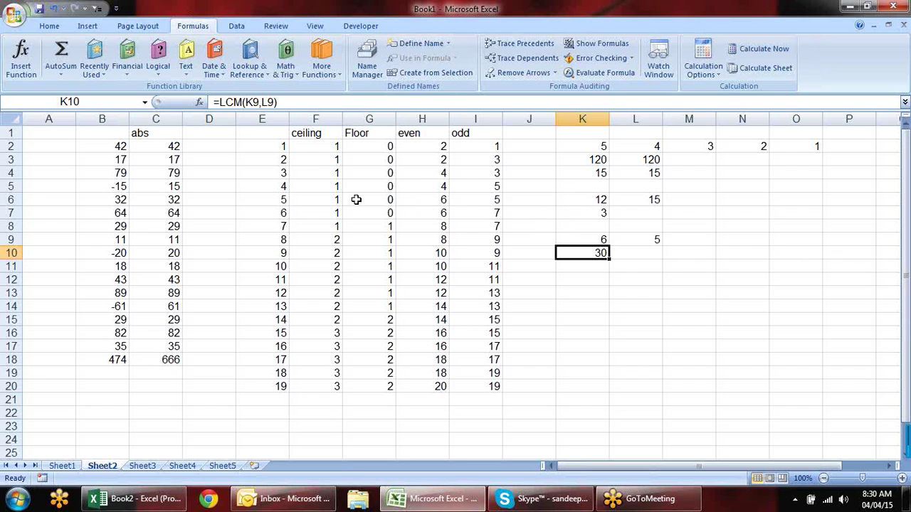
pyautogui.click(605, 289)
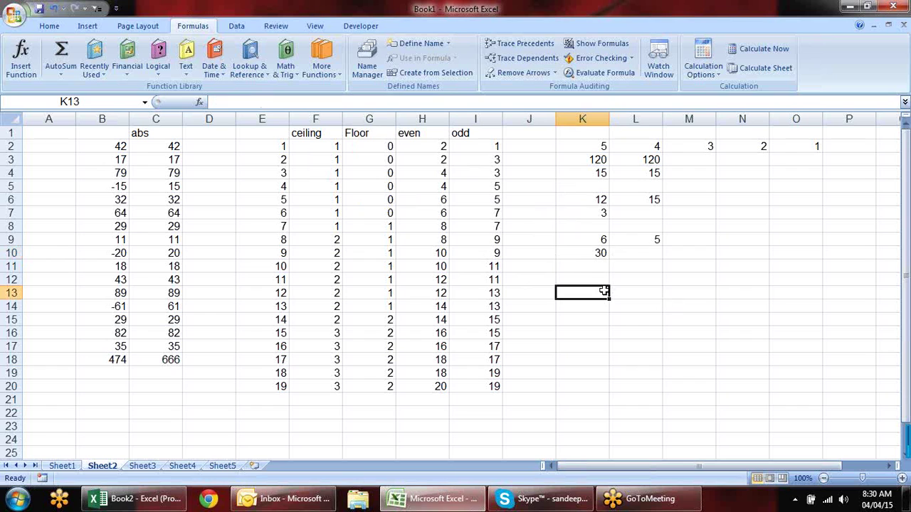
# - Browse the Math & Trig function list, then move to empty rows below the tables
pyautogui.click(288, 74)
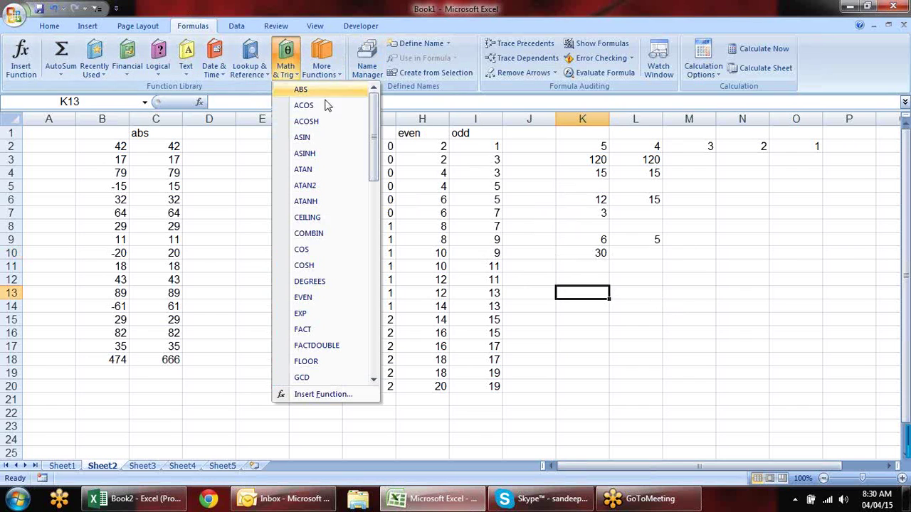
pyautogui.moveTo(377, 140); pyautogui.dragTo(377, 200)
pyautogui.press('Escape')
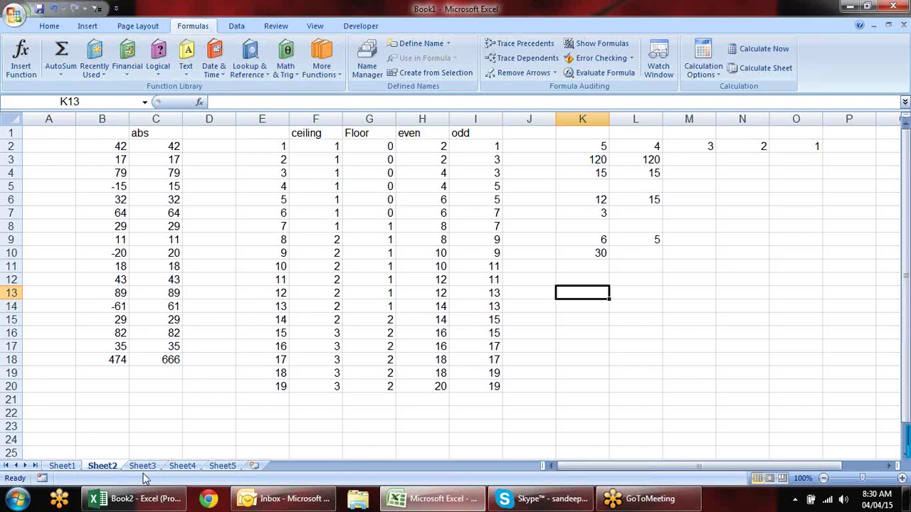
pyautogui.scroll(-4, 213, 374)
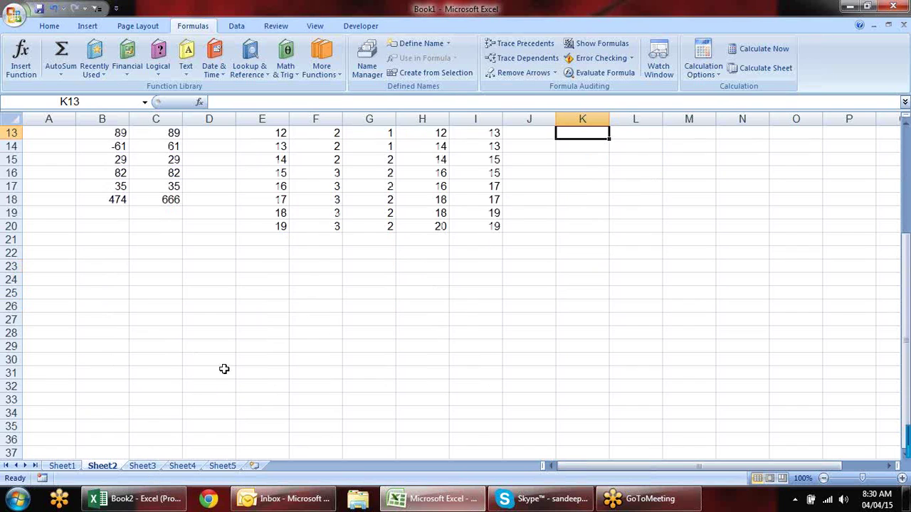
pyautogui.click(119, 256)
# - Enter the decimals 12.3, 10.5, 9.6 and 9.1 in A23:A26
pyautogui.click(63, 268)
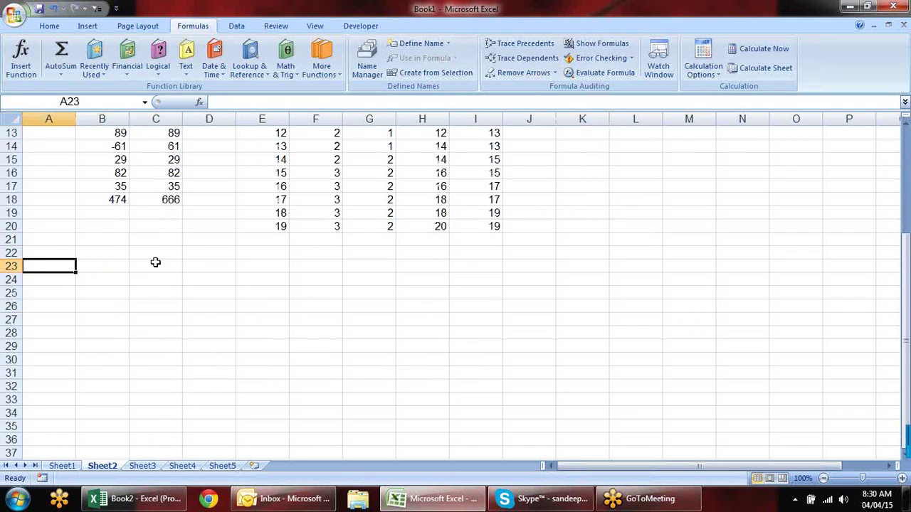
pyautogui.write('12.')
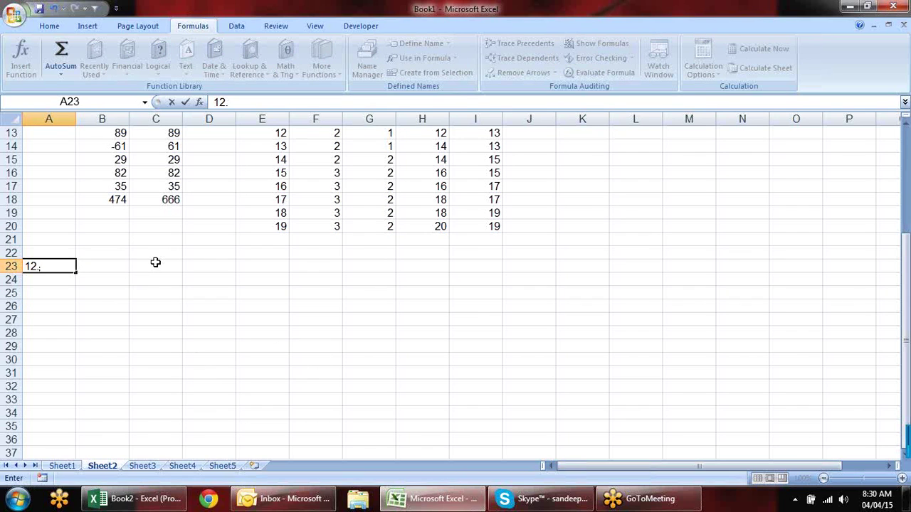
pyautogui.write('3')
pyautogui.press('Return')
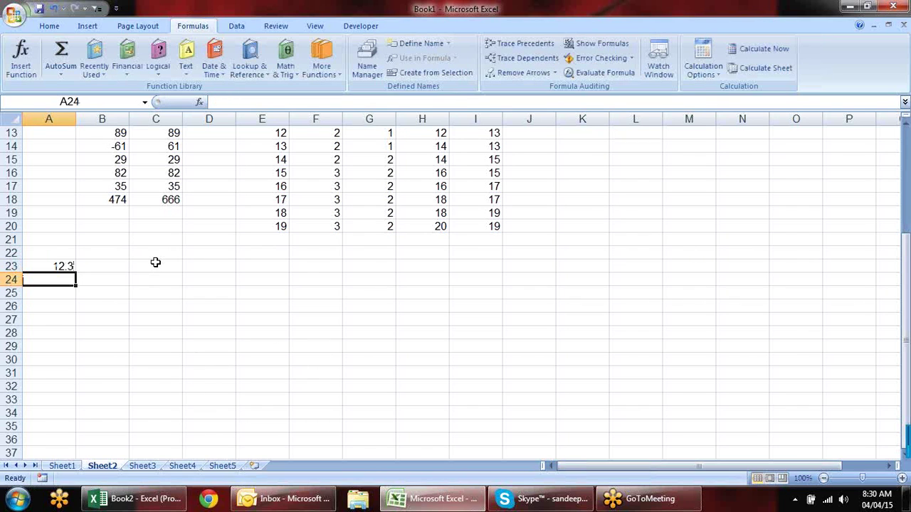
pyautogui.write('10.5')
pyautogui.press('Return')
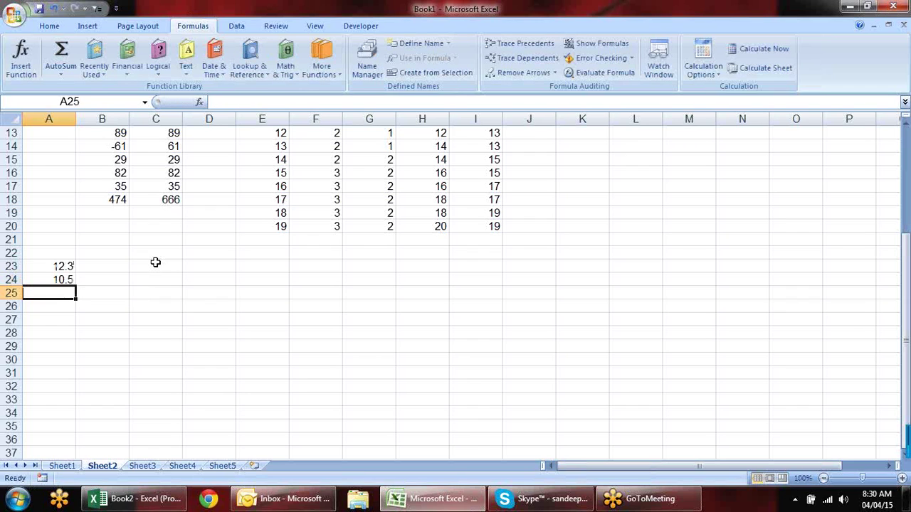
pyautogui.write('9.6')
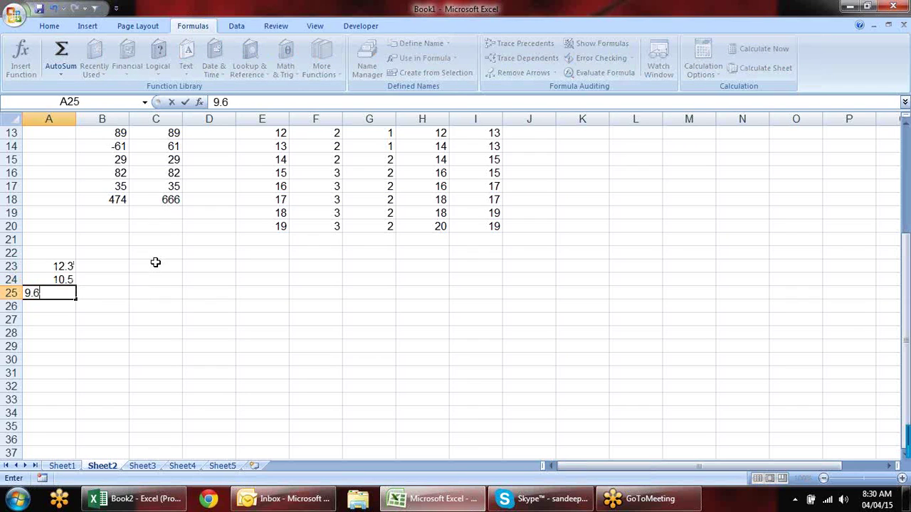
pyautogui.press('Return')
pyautogui.write('9.1')
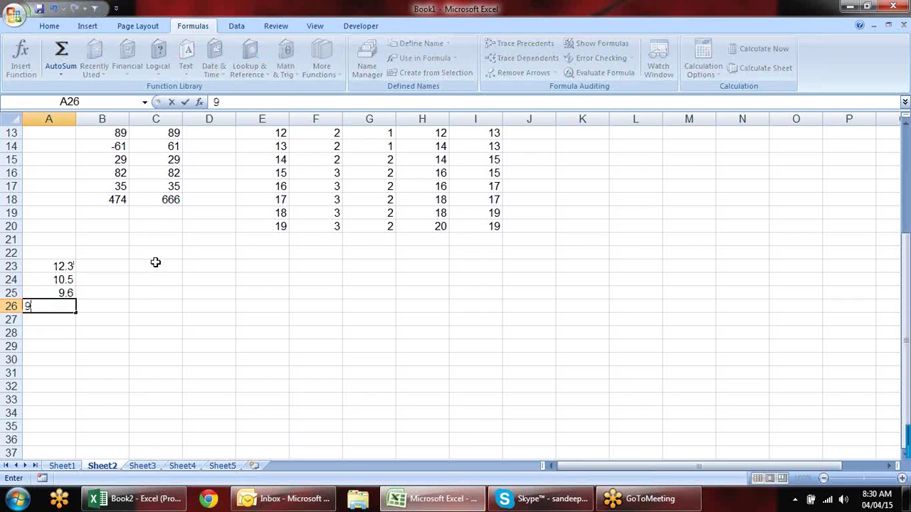
pyautogui.press('Return')
# - Add the heading 'round' in B22
pyautogui.press('Up')
pyautogui.press('Up')
pyautogui.press('Up')
pyautogui.press('Up')
pyautogui.press('Up')
pyautogui.press('Right')
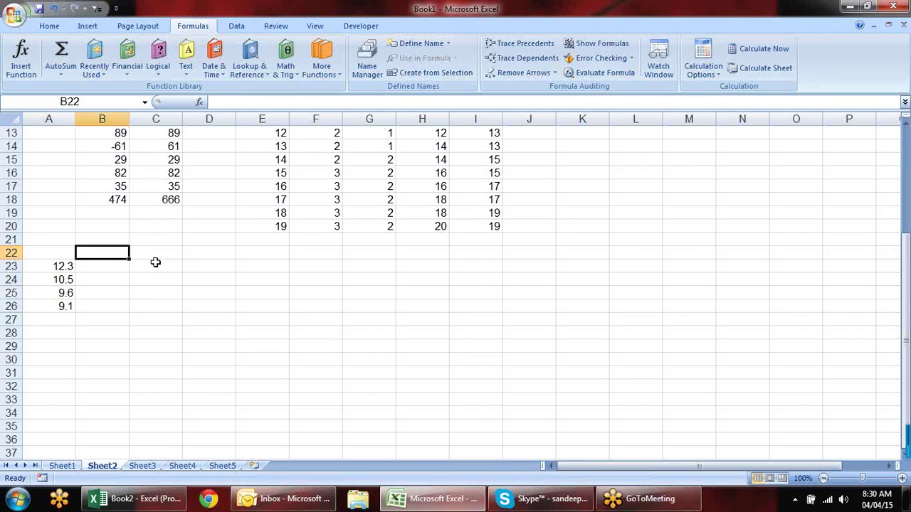
pyautogui.write('round')
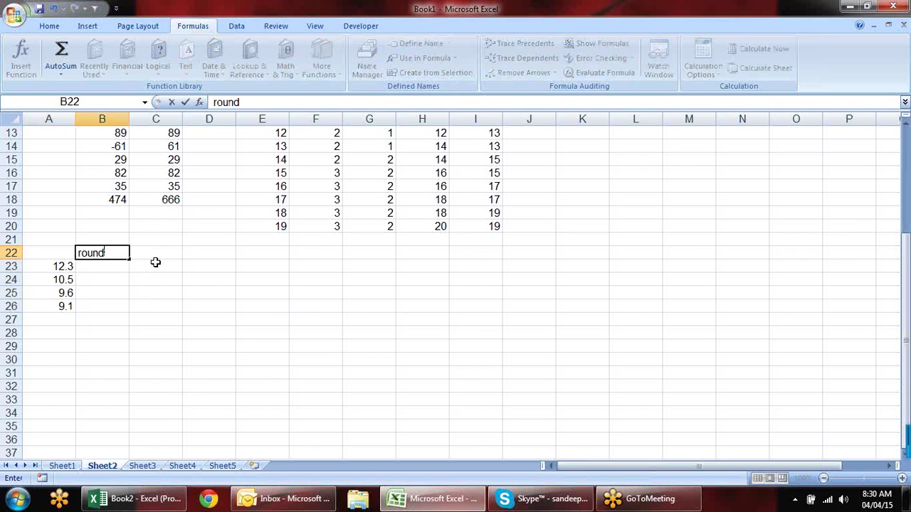
pyautogui.press('Return')
# - Enter =ROUND(A23,0) in B23 and fill it down to B26, giving 12, 11, 10, 9
pyautogui.write('=rou')
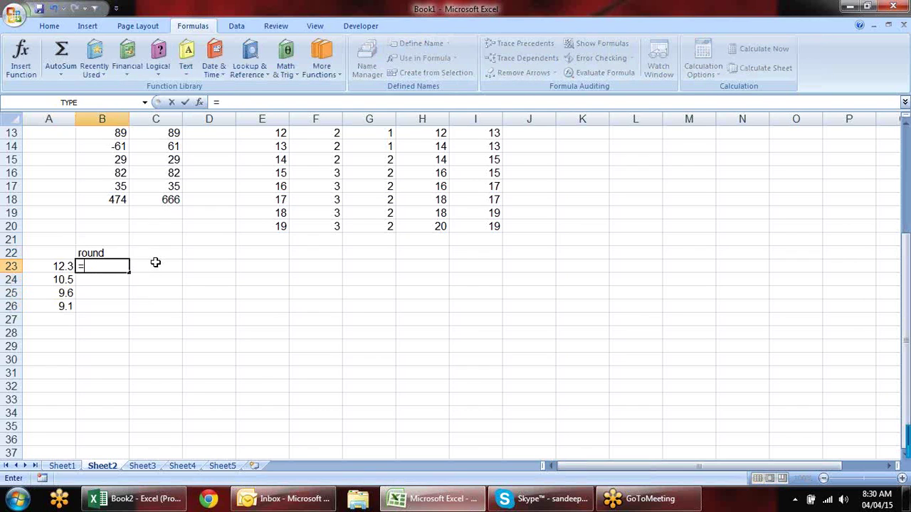
pyautogui.press('Tab')
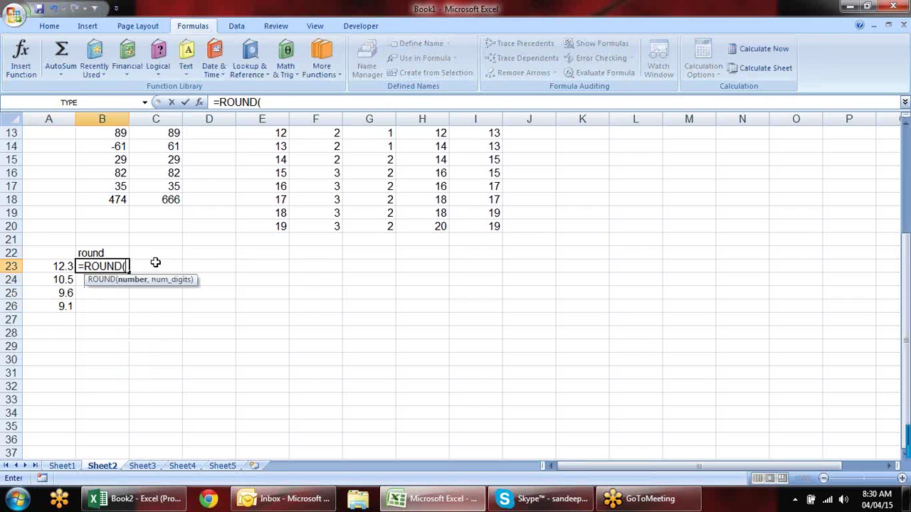
pyautogui.press('Left')
pyautogui.write(',')
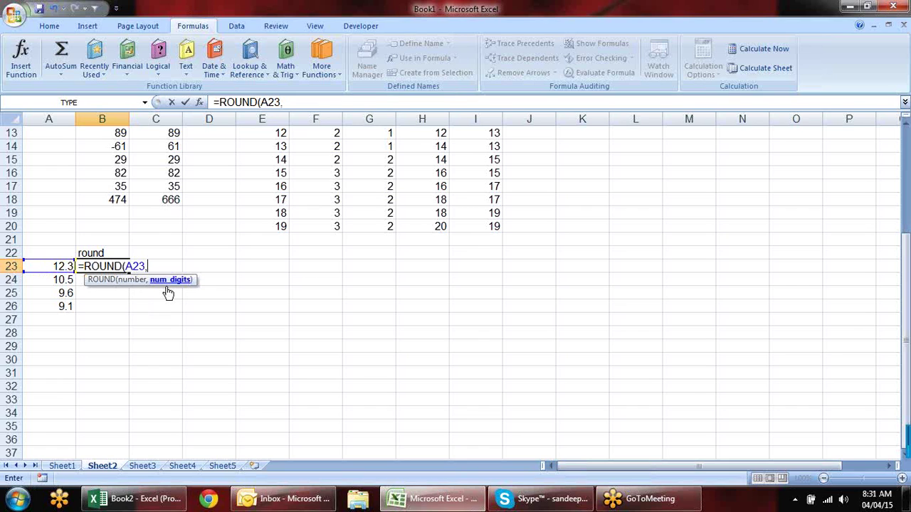
pyautogui.write('0)')
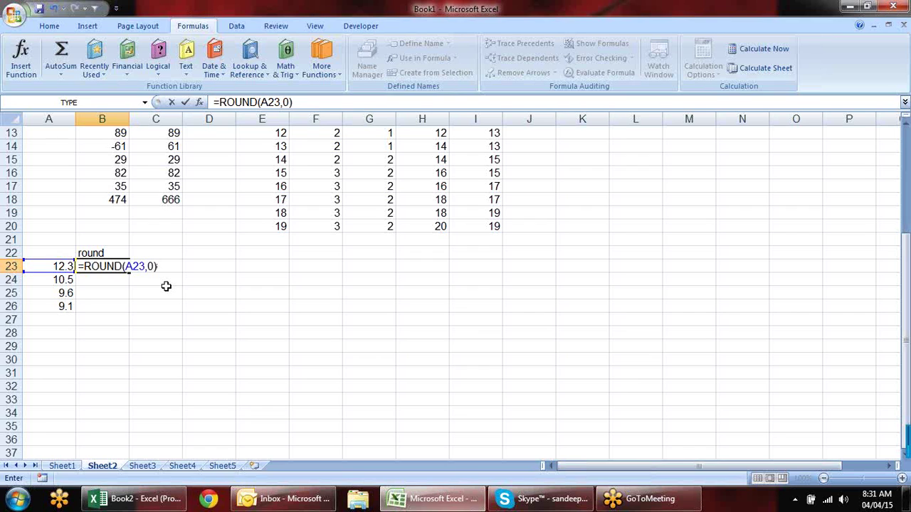
pyautogui.press('Return')
pyautogui.click(120, 267)
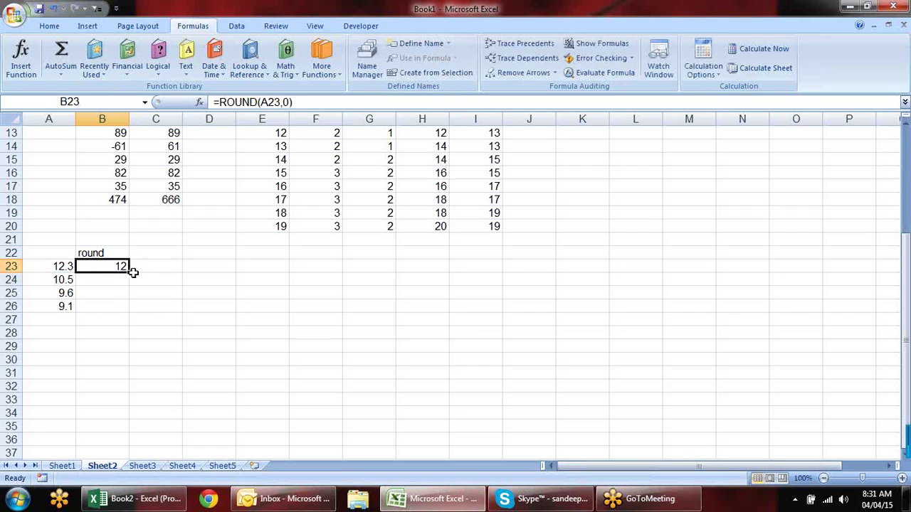
pyautogui.moveTo(132, 272); pyautogui.dragTo(129, 311)
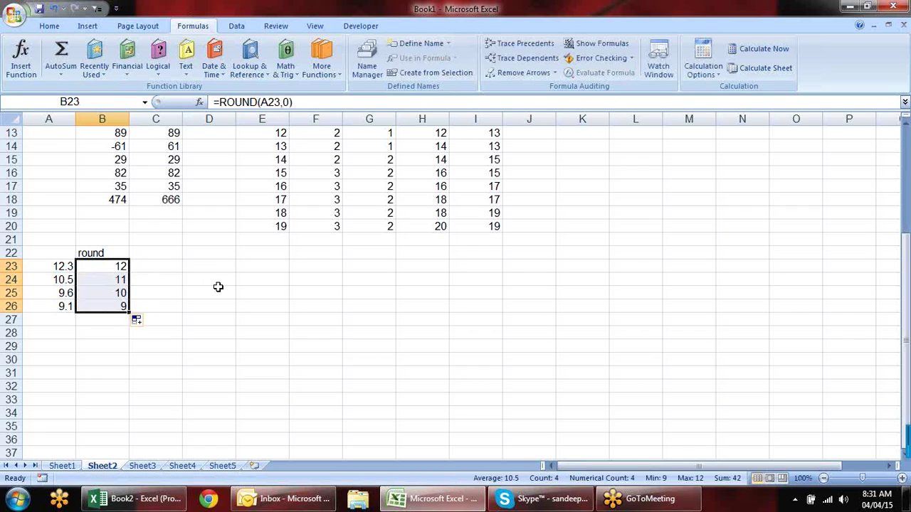
pyautogui.click(190, 280)
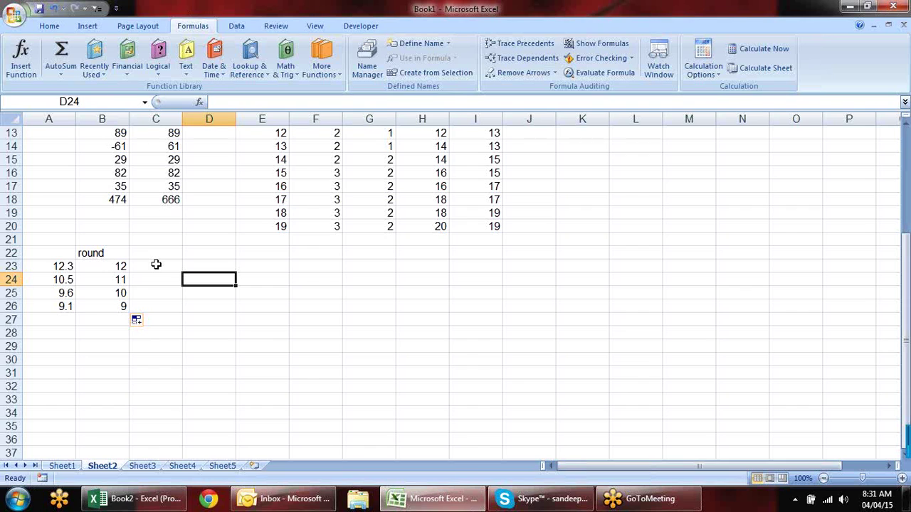
pyautogui.click(252, 251)
pyautogui.write('0')
pyautogui.press('Tab')
pyautogui.write('5')
pyautogui.press('Tab')
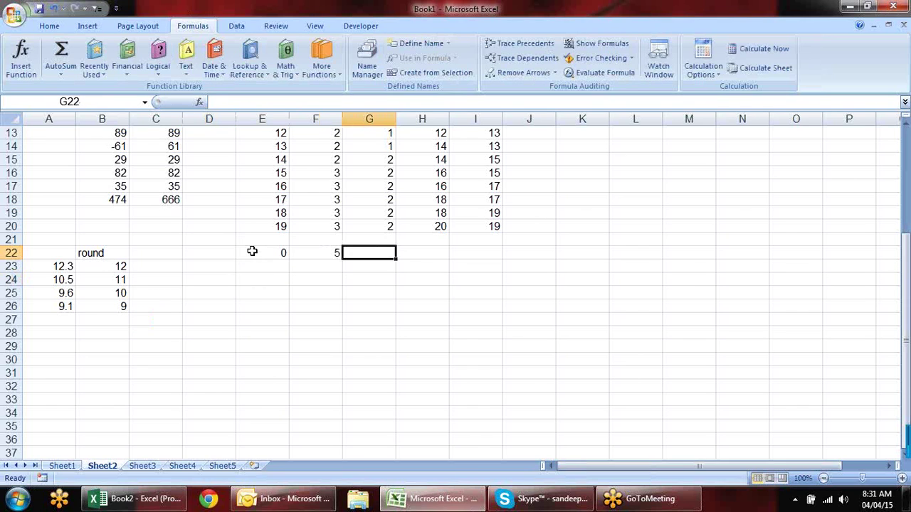
pyautogui.write('10')
pyautogui.press('Tab')
pyautogui.write('15')
pyautogui.press('Return')
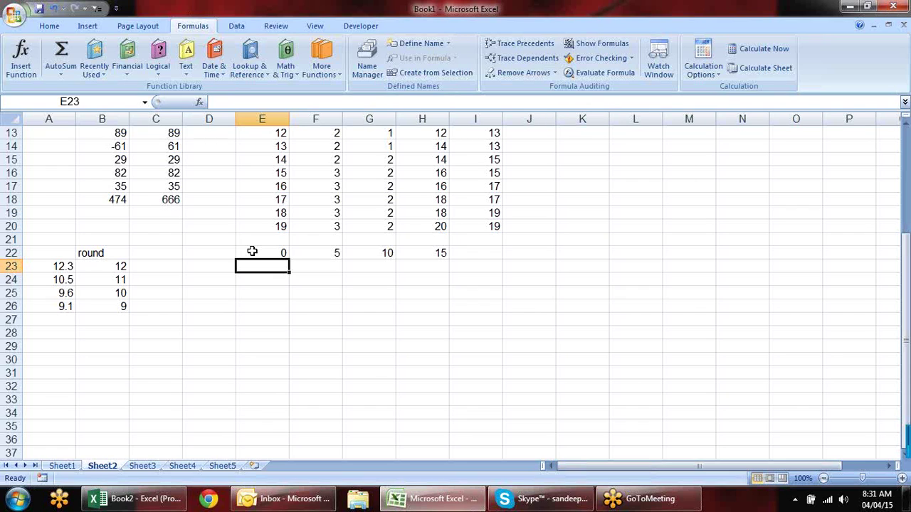
pyautogui.click(251, 252)
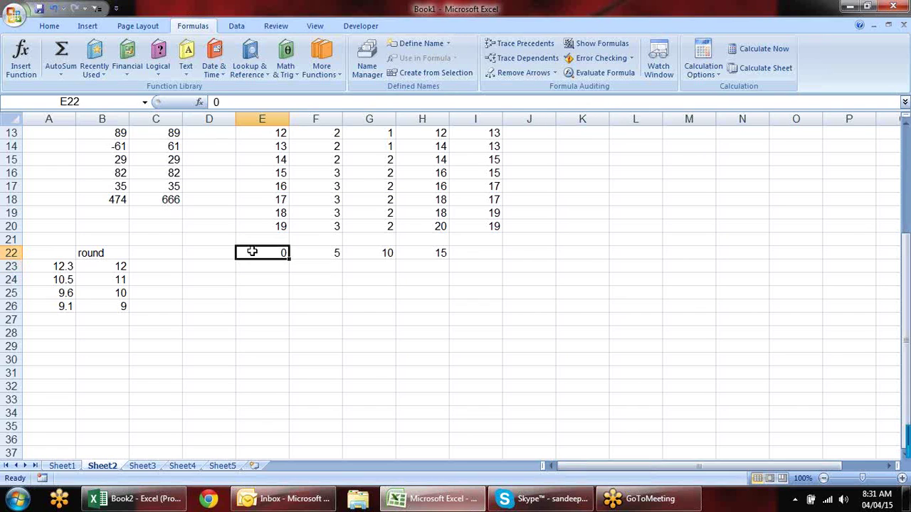
pyautogui.hotkey('shift', 'Right')
pyautogui.hotkey('shift', 'Right')
pyautogui.hotkey('shift', 'Right')
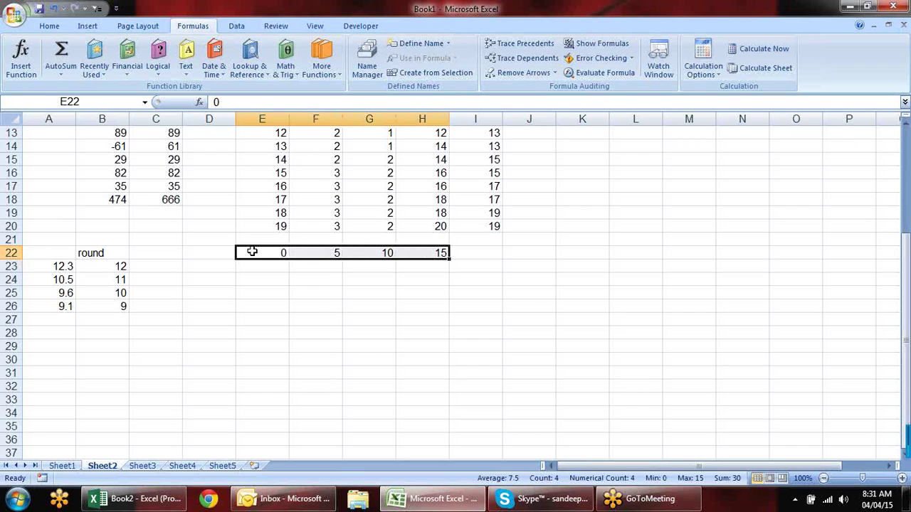
pyautogui.press('Delete')
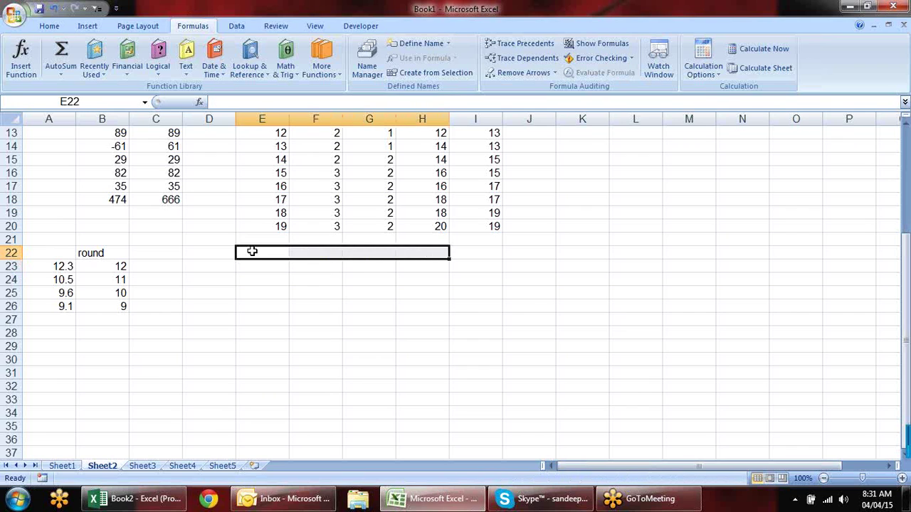
pyautogui.click(70, 267)
pyautogui.moveTo(66, 307); pyautogui.dragTo(67, 263)
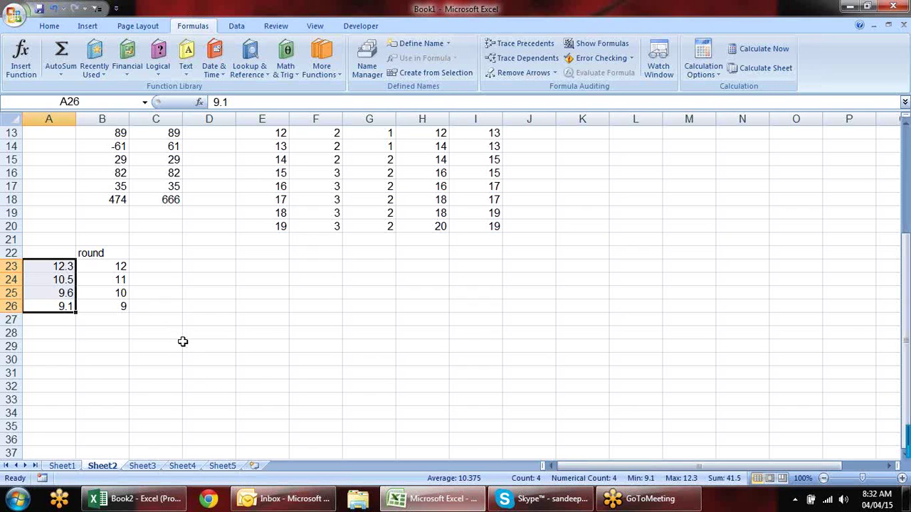
pyautogui.scroll(4, 185, 343)
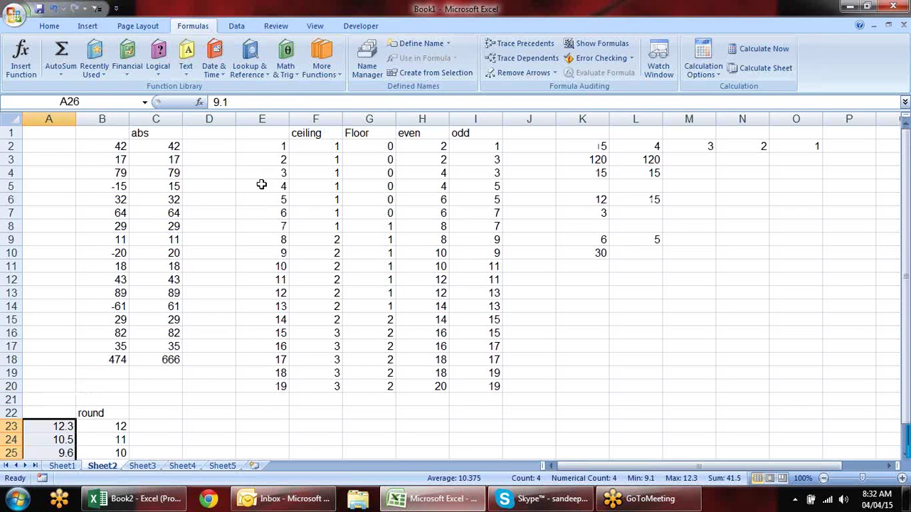
pyautogui.click(301, 146)
pyautogui.click(377, 156)
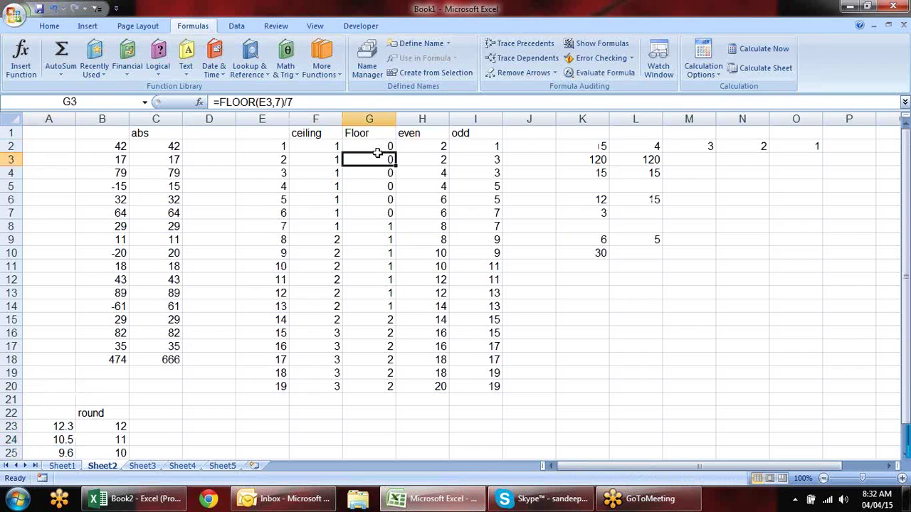
pyautogui.click(332, 199)
pyautogui.click(329, 162)
pyautogui.click(325, 201)
pyautogui.click(371, 201)
pyautogui.click(331, 215)
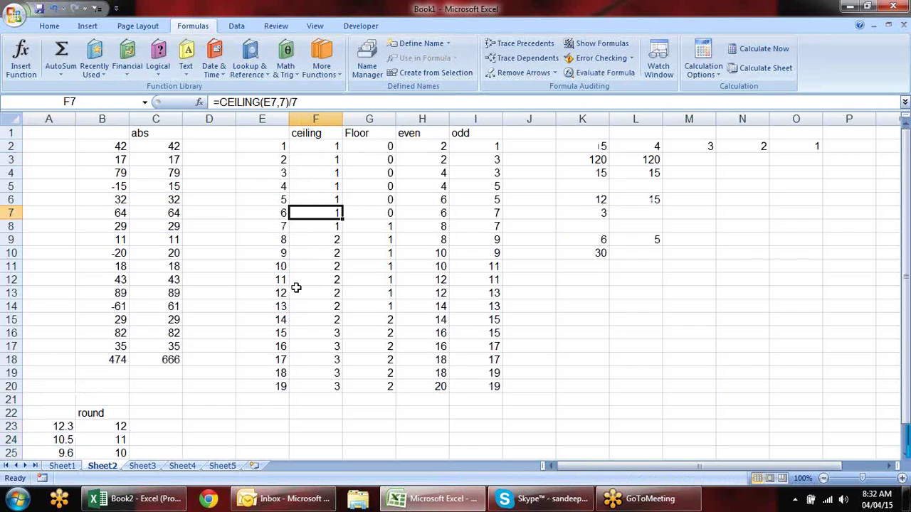
pyautogui.scroll(-3, 296, 288)
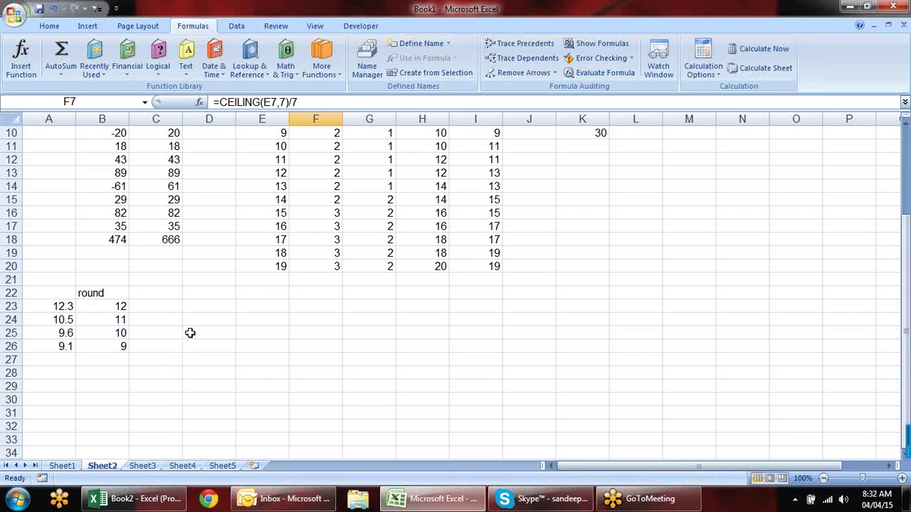
# - Enter the sample values 10.1 and 10.6 in K12:K13
pyautogui.scroll(3, 247, 332)
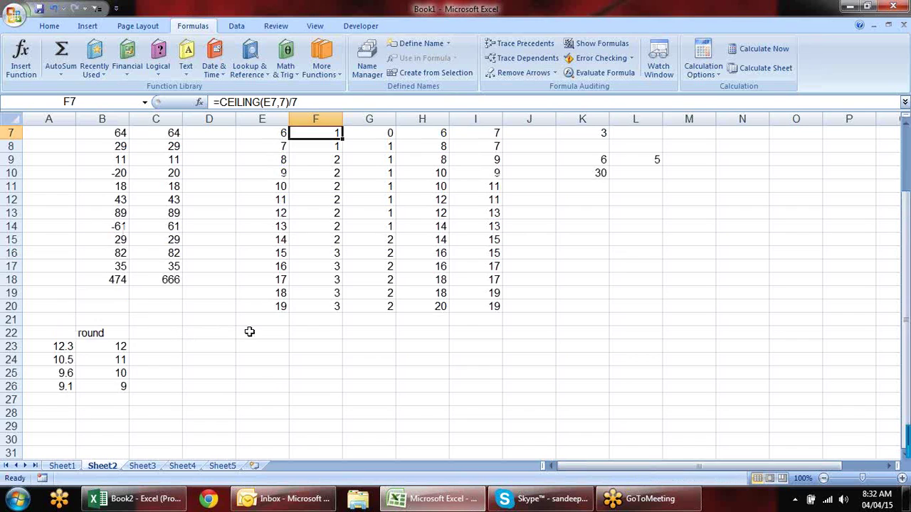
pyautogui.click(331, 149)
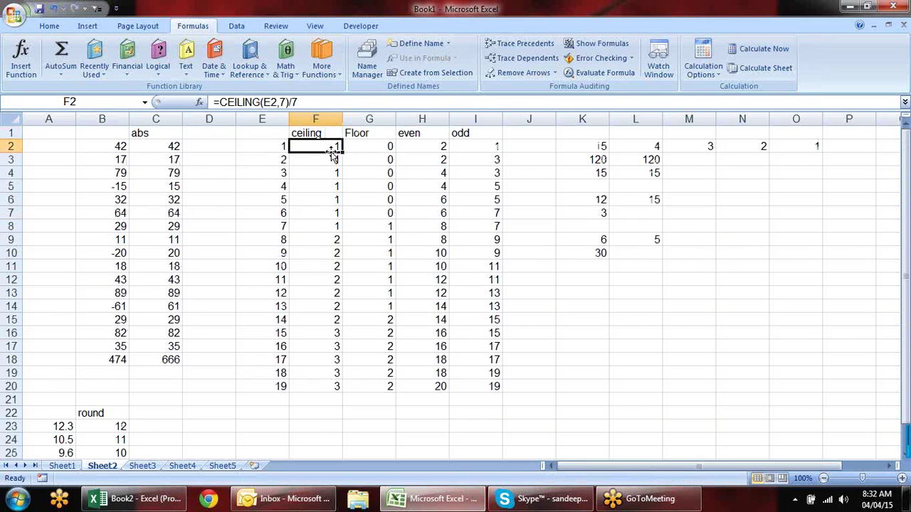
pyautogui.click(331, 134)
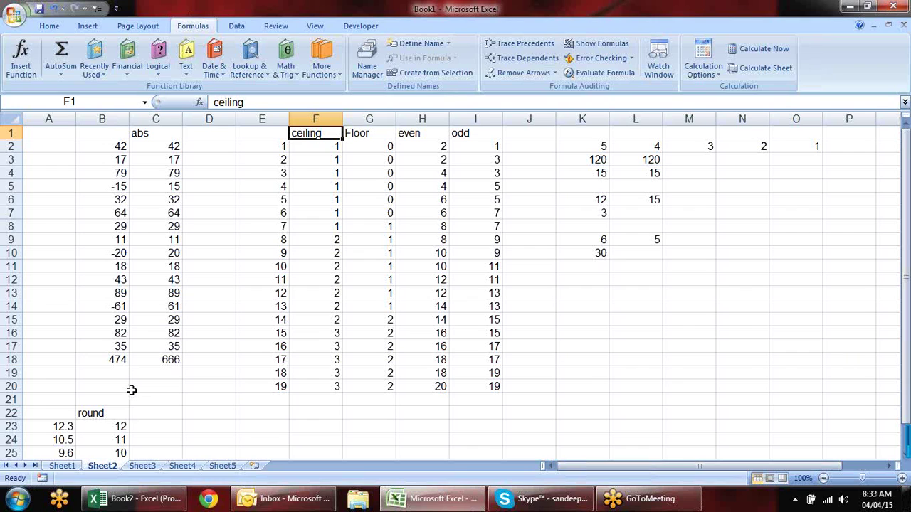
pyautogui.click(590, 283)
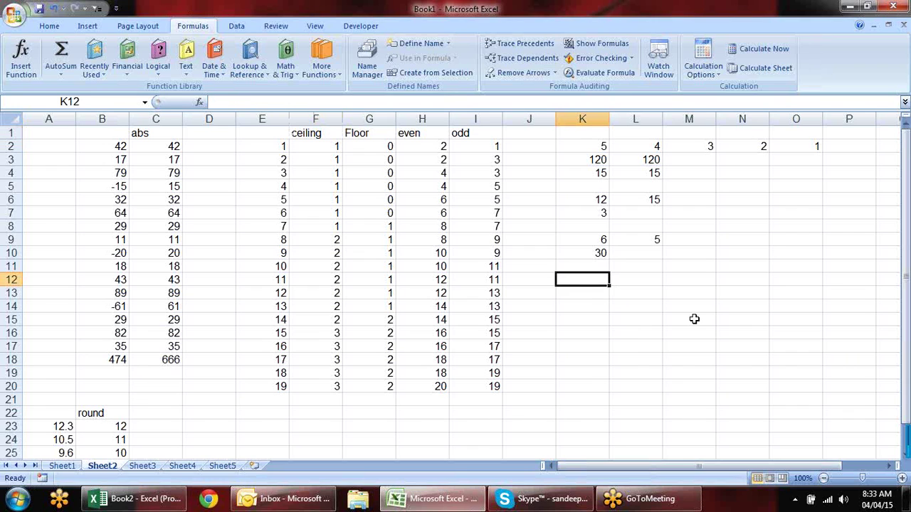
pyautogui.write('10.1')
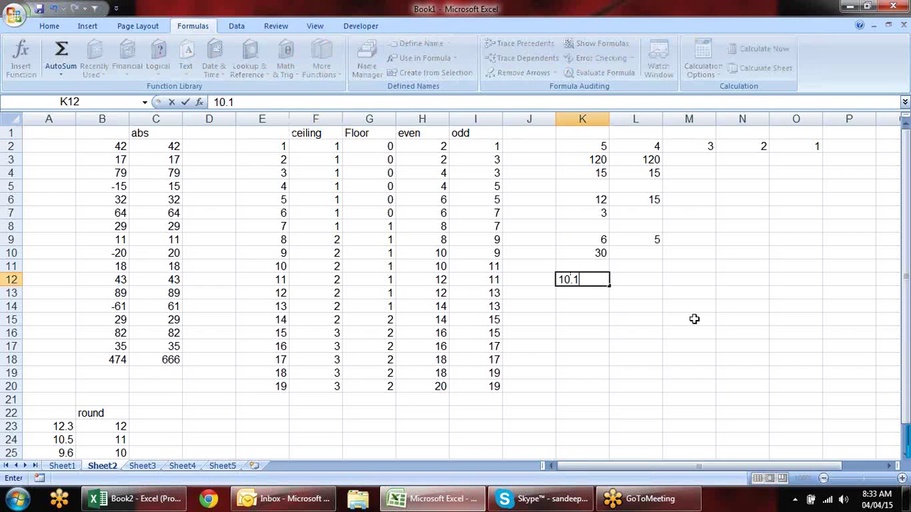
pyautogui.press('Return')
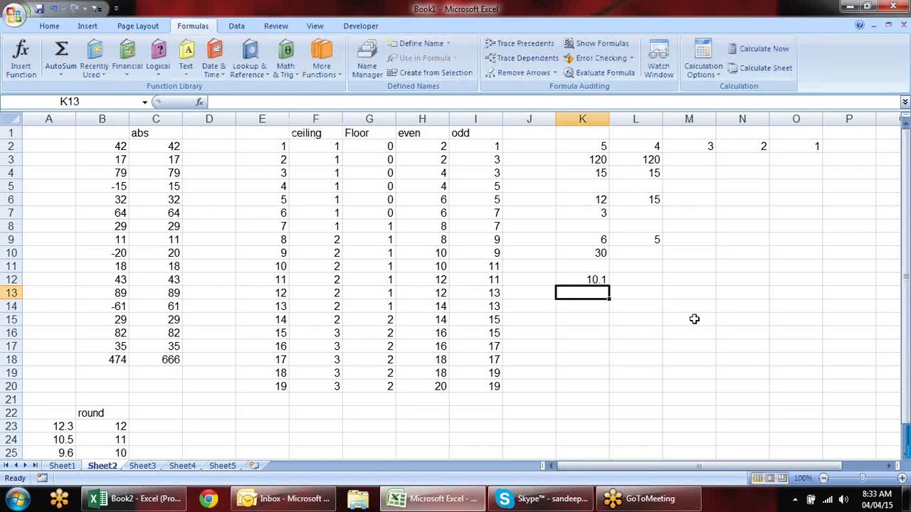
pyautogui.write('10.5')
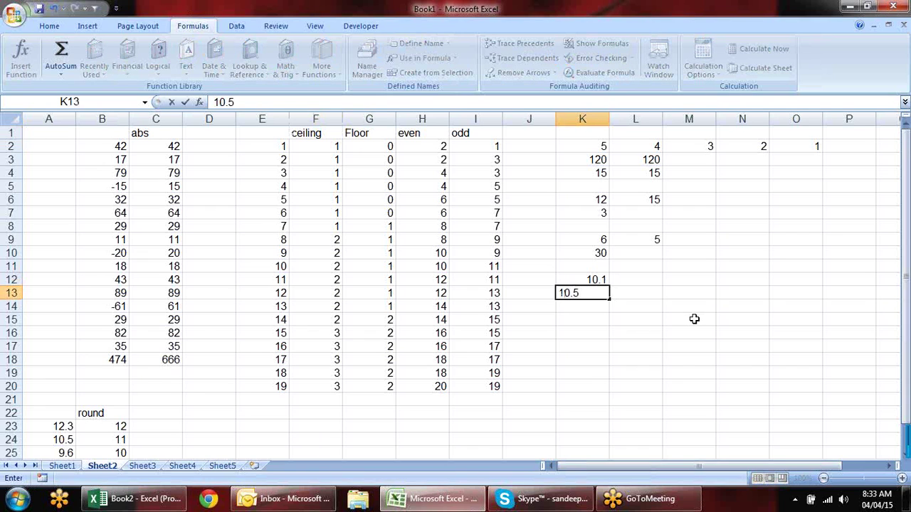
pyautogui.press('BackSpace')
pyautogui.write('+6')
pyautogui.press('BackSpace')
pyautogui.press('BackSpace')
pyautogui.write('6')
pyautogui.press('Return')
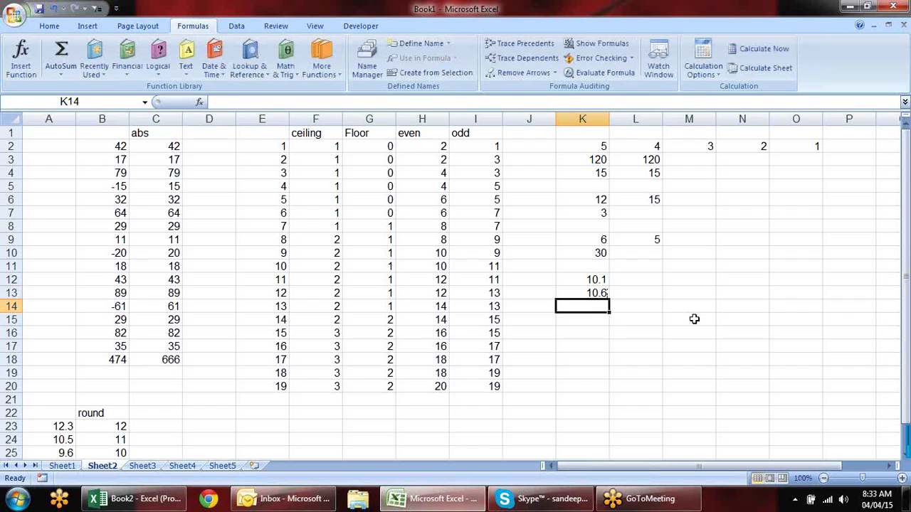
# - Change the sample values in K12:K13 to 10.12 and 10.66
pyautogui.press('Up')
pyautogui.press('Up')
pyautogui.press('Right')
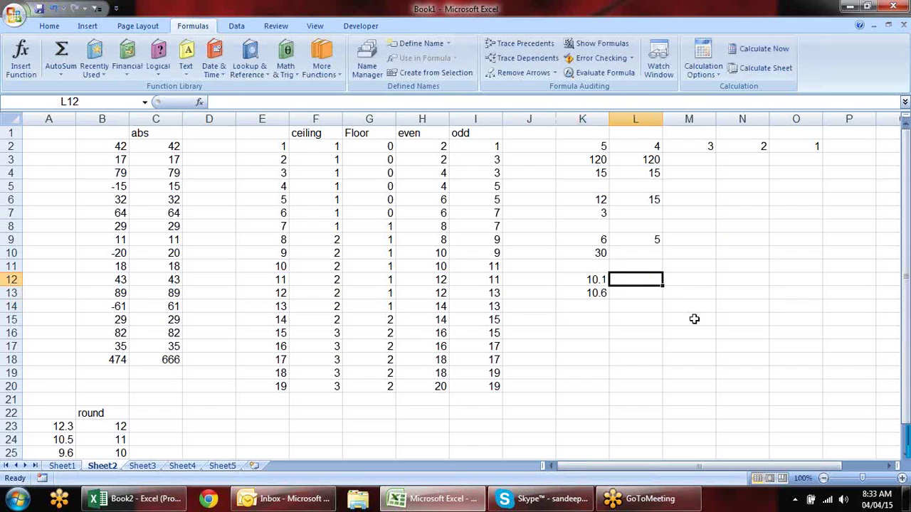
pyautogui.write('=')
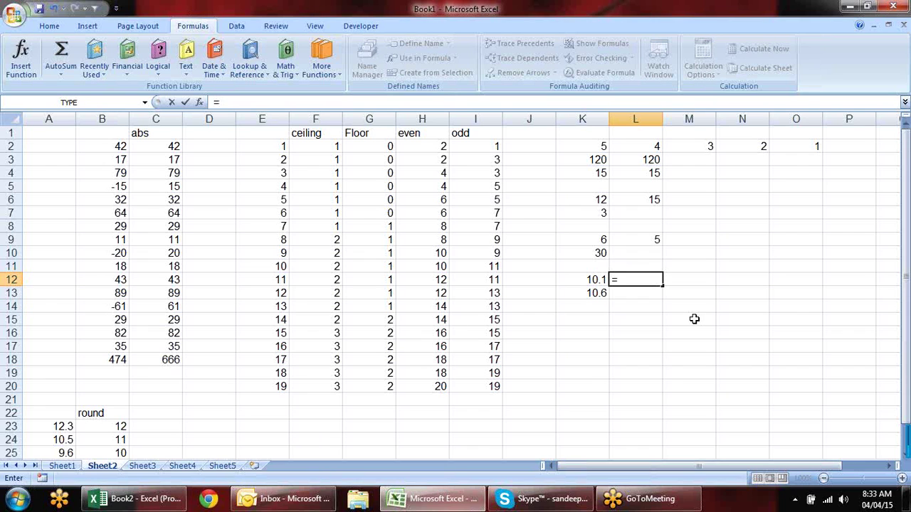
pyautogui.press('Escape')
pyautogui.press('Left')
pyautogui.press('F2')
pyautogui.write('2')
pyautogui.press('Return')
pyautogui.press('F2')
pyautogui.write('6')
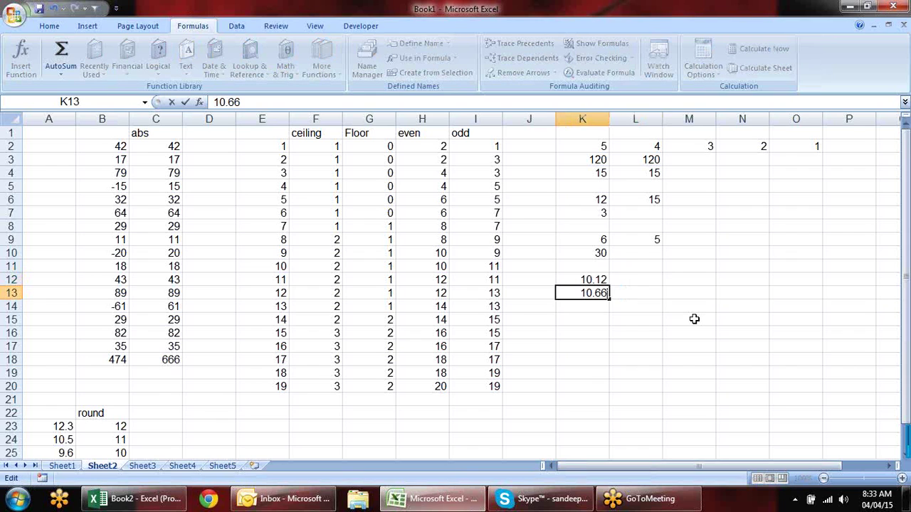
pyautogui.press('Return')
# - Enter =CEILING(K12,0.05) in L12 and copy it to L13, giving 10.15 and 10.7
pyautogui.press('Up')
pyautogui.press('Up')
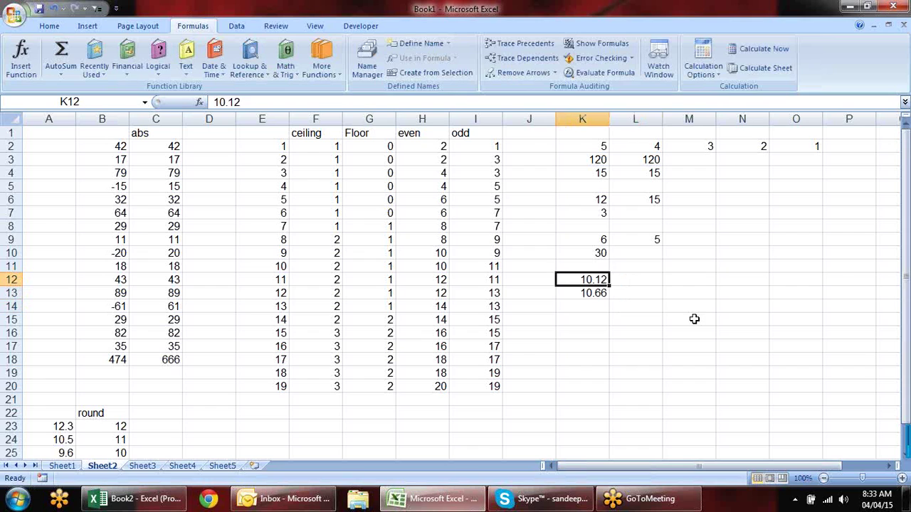
pyautogui.press('Right')
pyautogui.write('=')
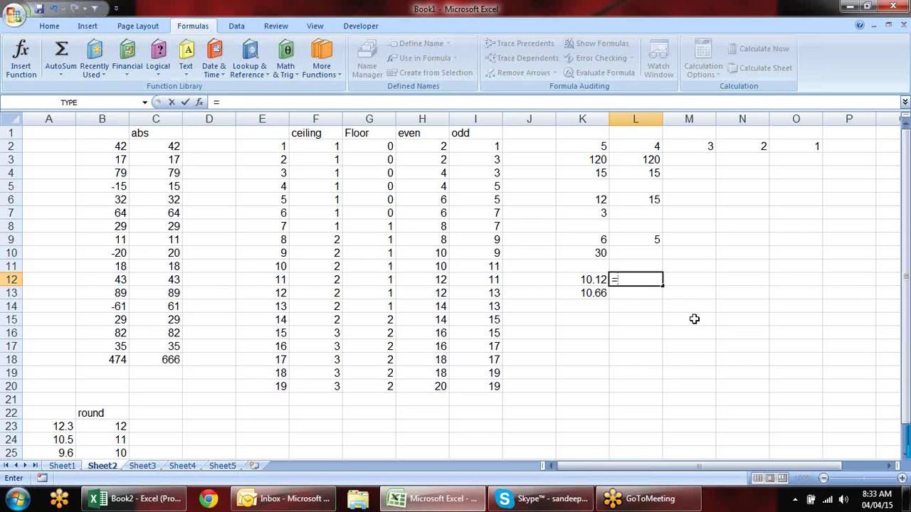
pyautogui.write('cell(')
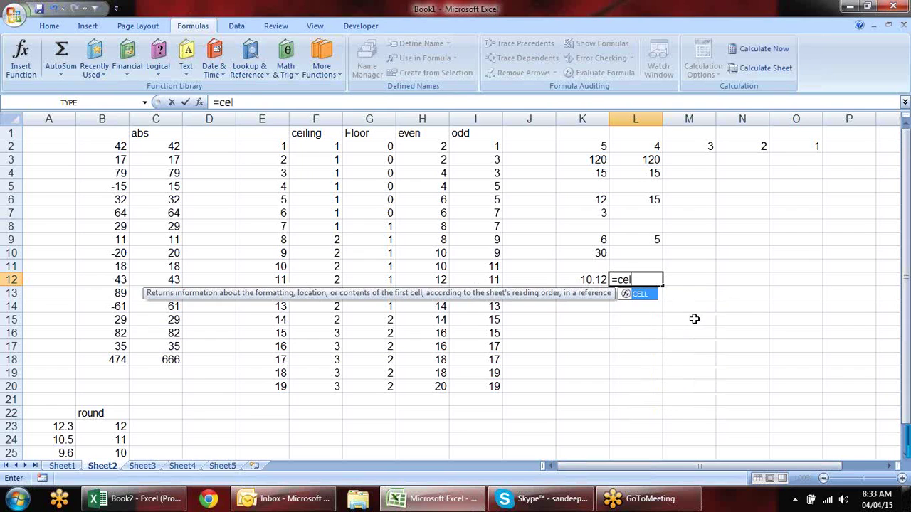
pyautogui.press('BackSpace')
pyautogui.press('BackSpace')
pyautogui.press('BackSpace')
pyautogui.press('Tab')
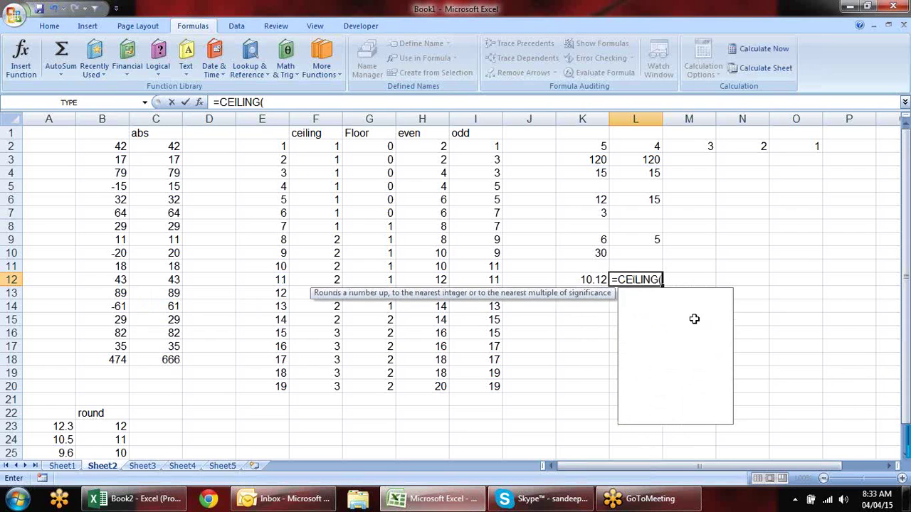
pyautogui.click(580, 282)
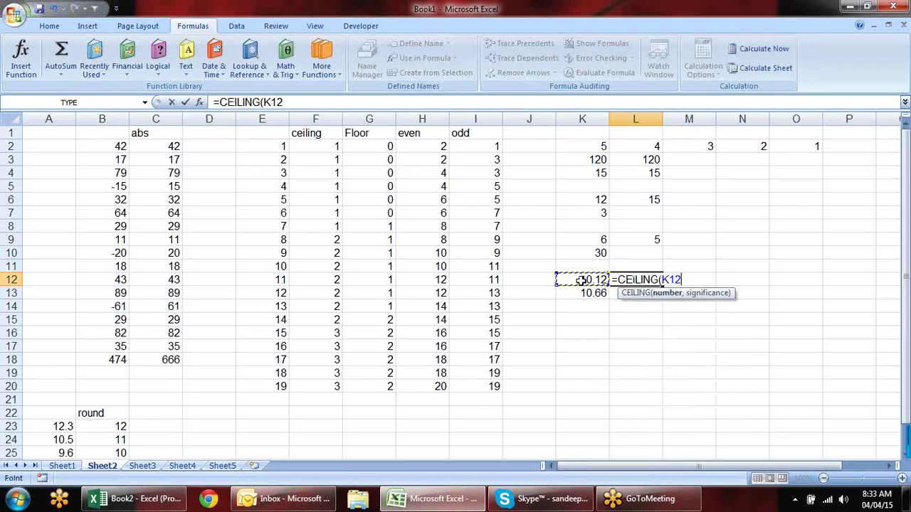
pyautogui.write(',0.05)')
pyautogui.press('Return')
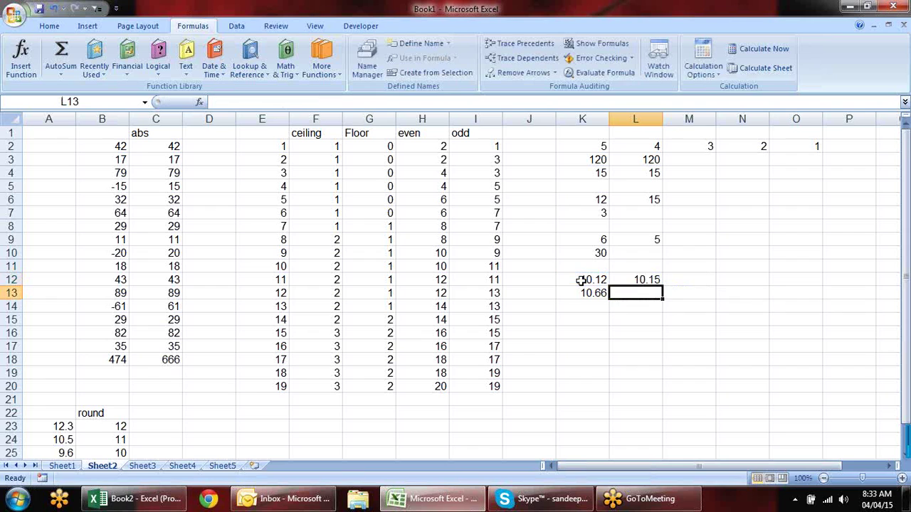
pyautogui.click(659, 280)
pyautogui.moveTo(663, 286); pyautogui.dragTo(663, 302)
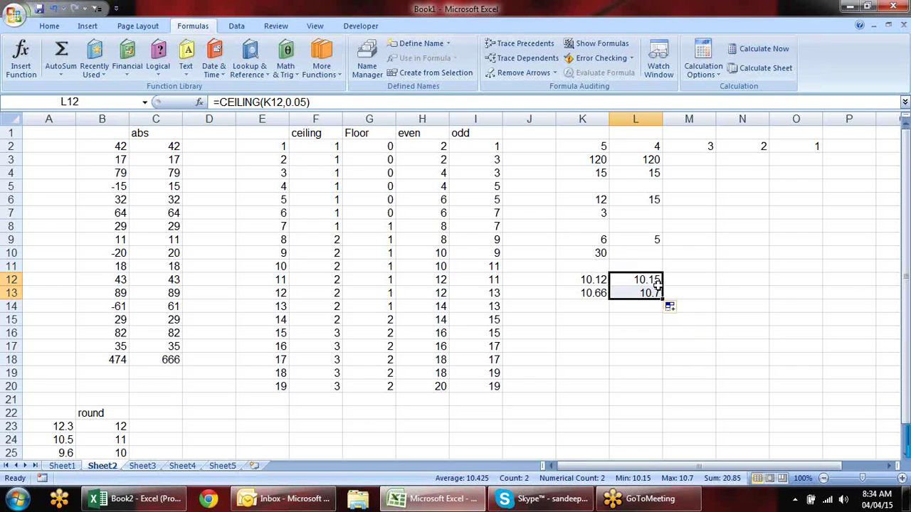
# - Enter =FLOOR(K12,0.05) in M12 and fill it down to M13, giving 10.1 and 10.65
pyautogui.click(685, 280)
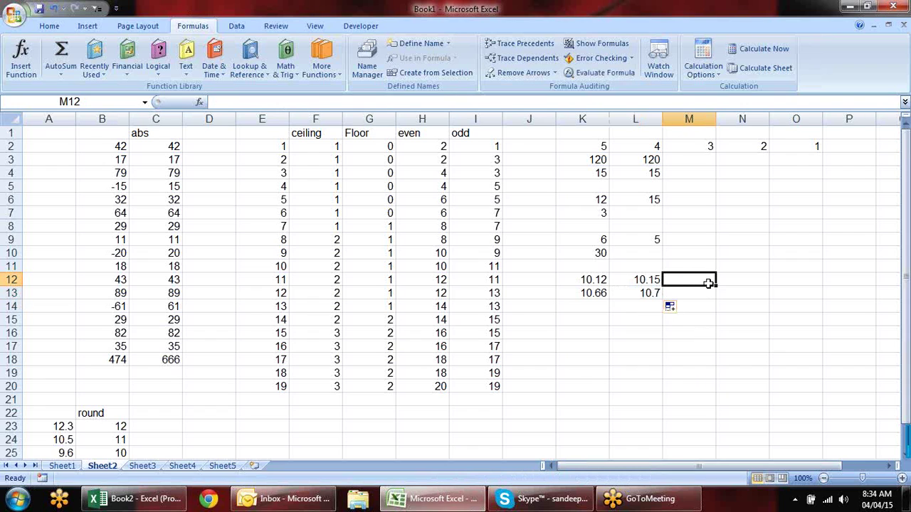
pyautogui.write('=fl')
pyautogui.press('Tab')
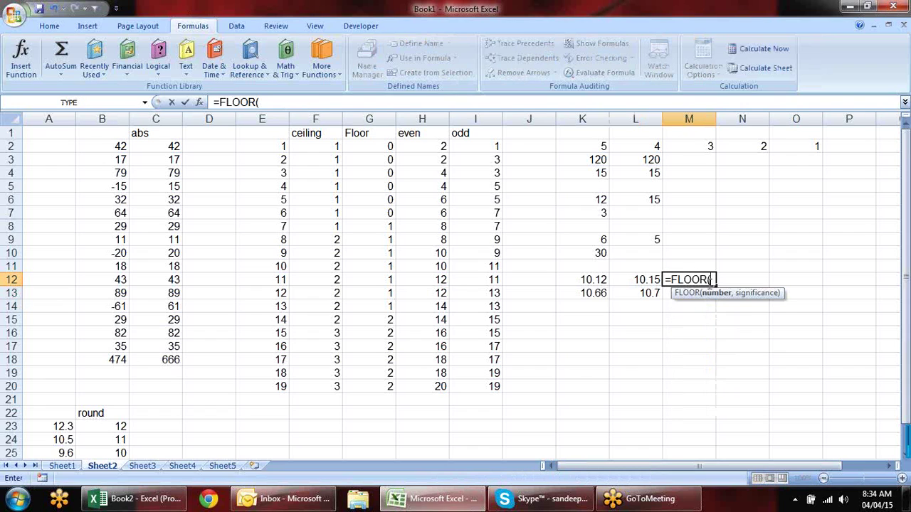
pyautogui.click(595, 279)
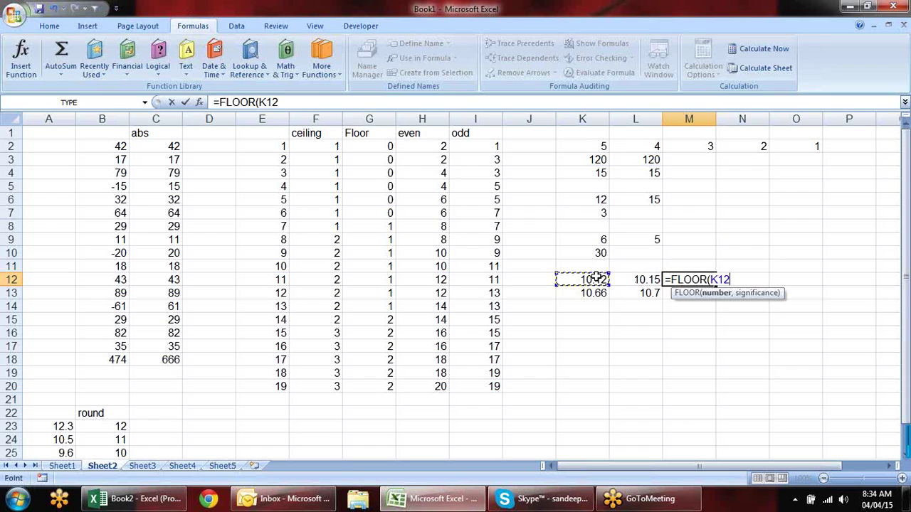
pyautogui.write(',0.05')
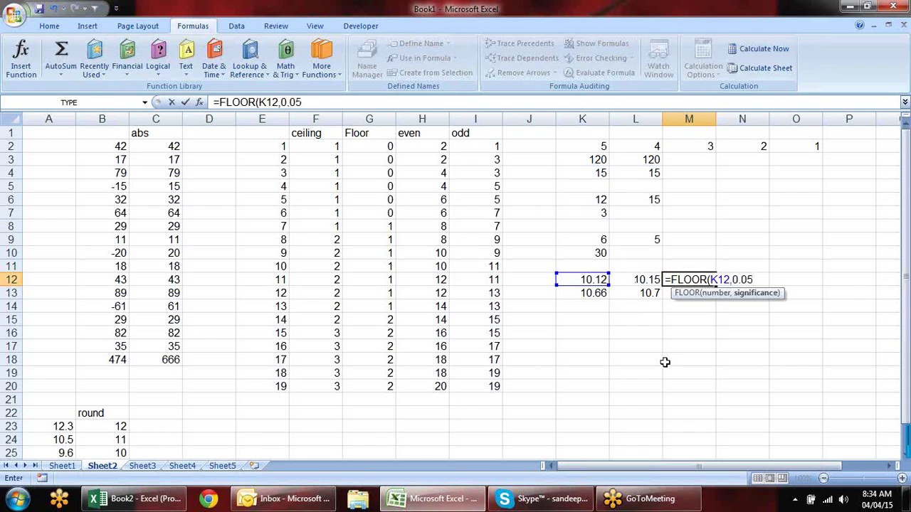
pyautogui.press('Return')
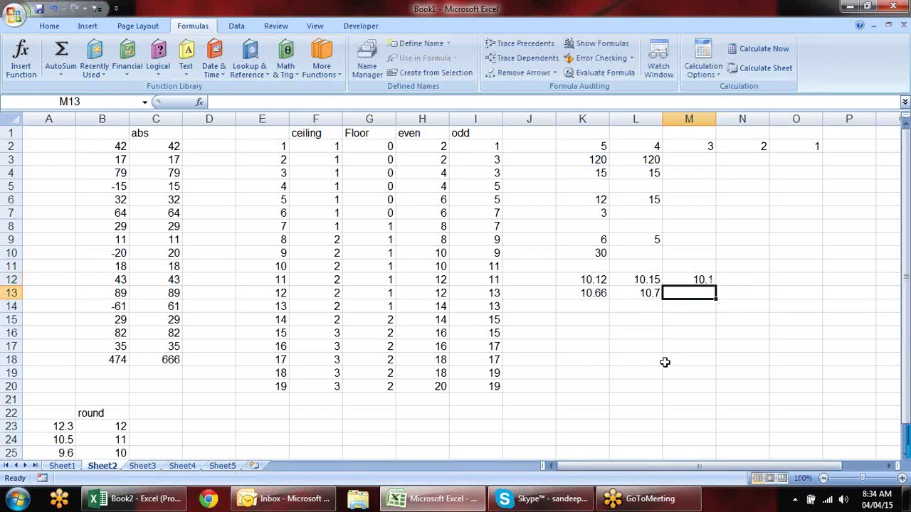
pyautogui.hotkey('ctrl', 'd')
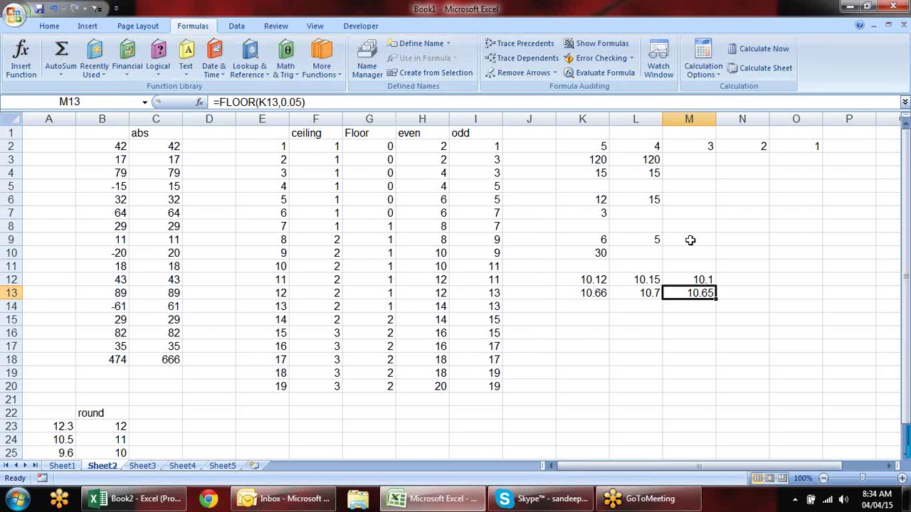
pyautogui.scroll(-2, 638, 331)
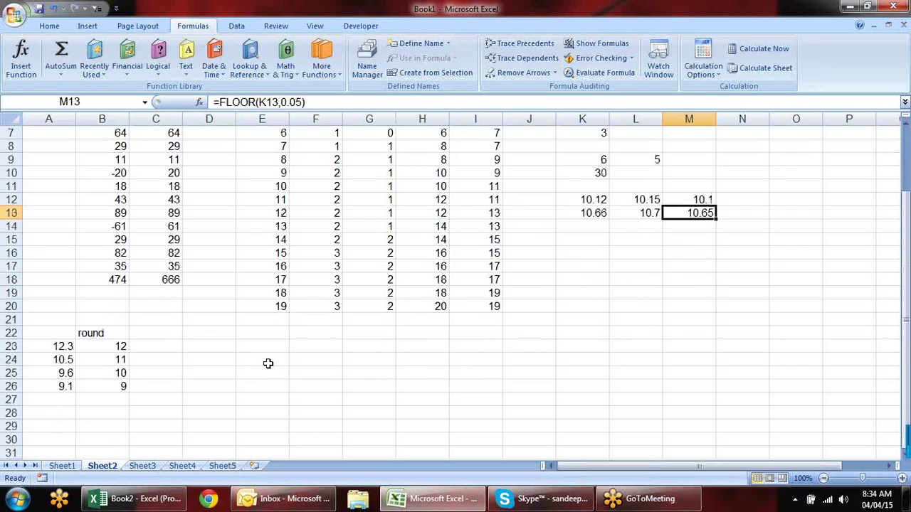
pyautogui.click(112, 343)
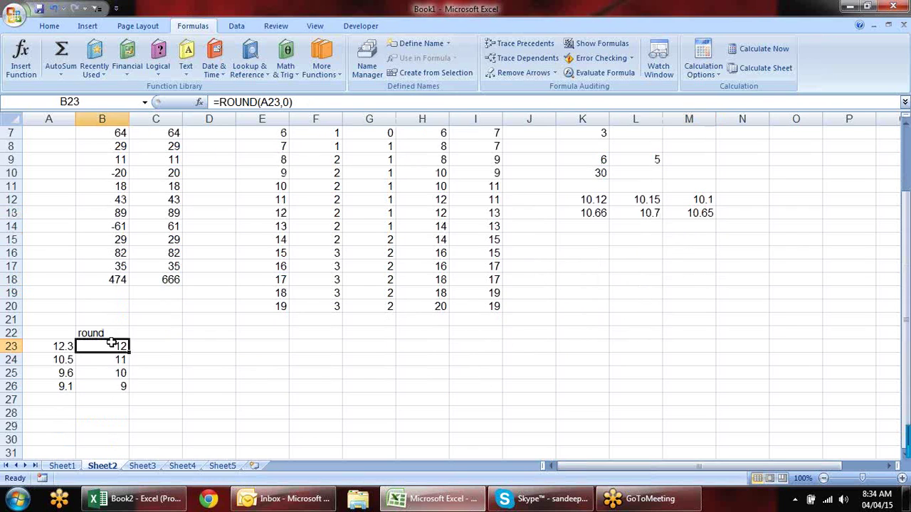
pyautogui.click(150, 348)
pyautogui.click(116, 348)
pyautogui.click(64, 347)
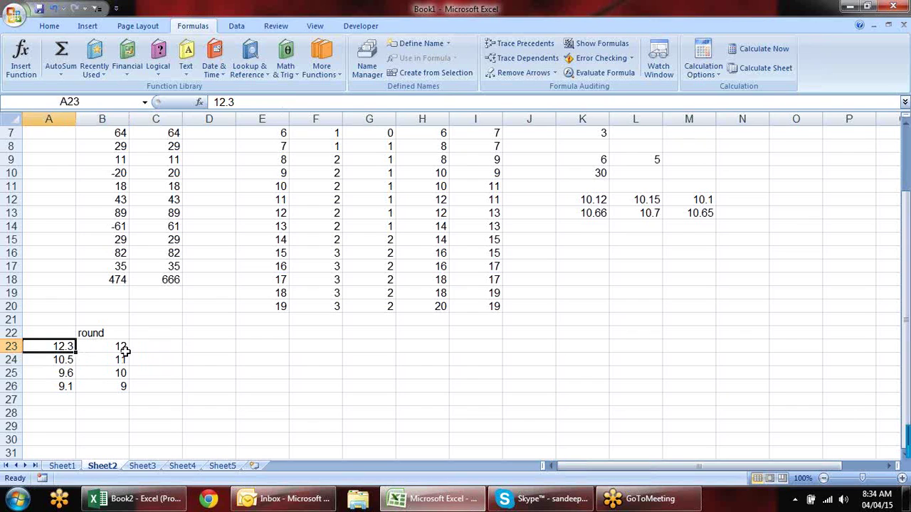
pyautogui.click(72, 362)
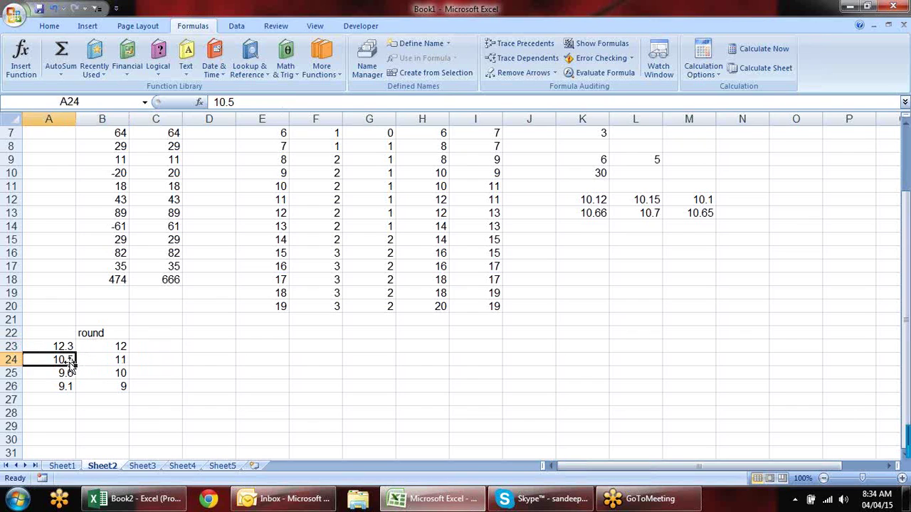
pyautogui.click(110, 362)
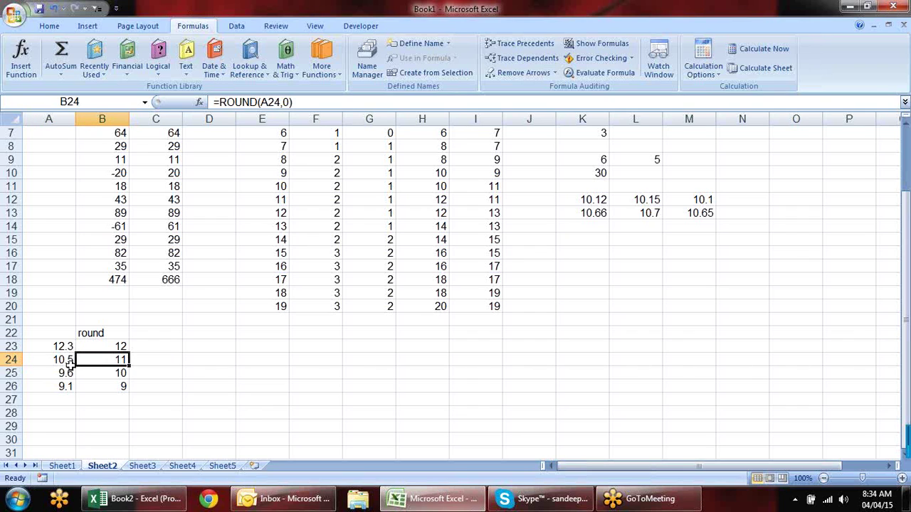
pyautogui.click(67, 361)
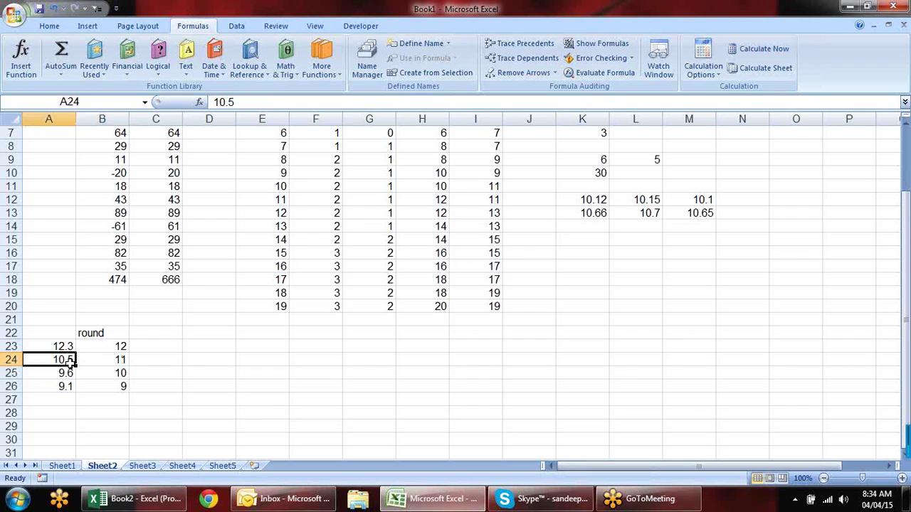
pyautogui.click(149, 334)
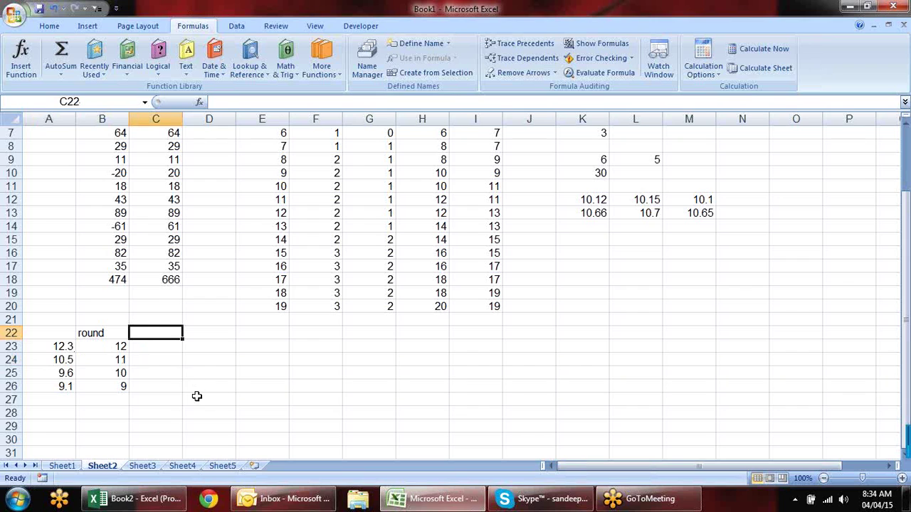
# - Add the header rounddown in C22 and the formula =ROUNDDOWN(A23,0) in C23
pyautogui.write('r')
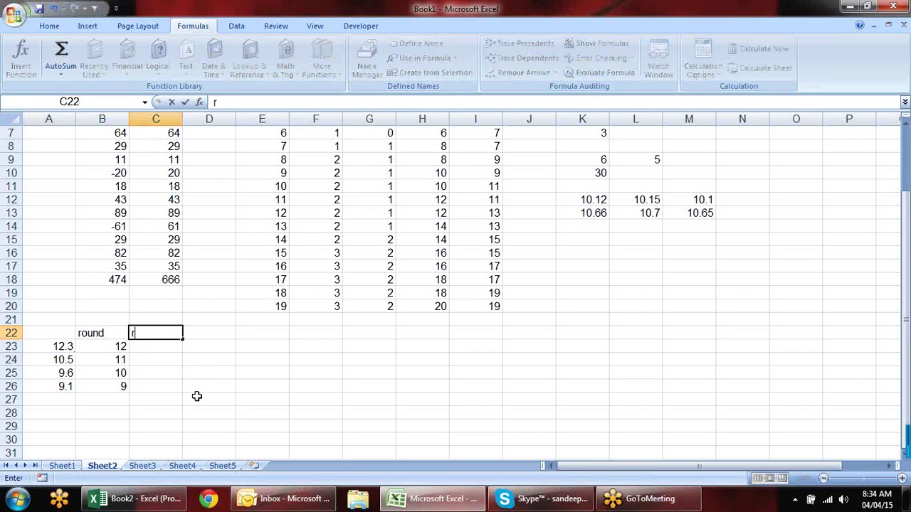
pyautogui.write('ounddown')
pyautogui.press('Return')
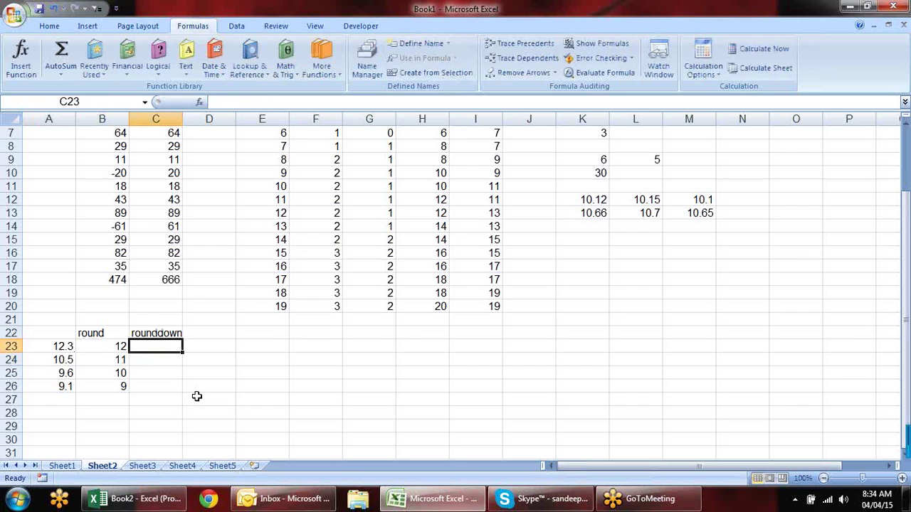
pyautogui.write('=rou')
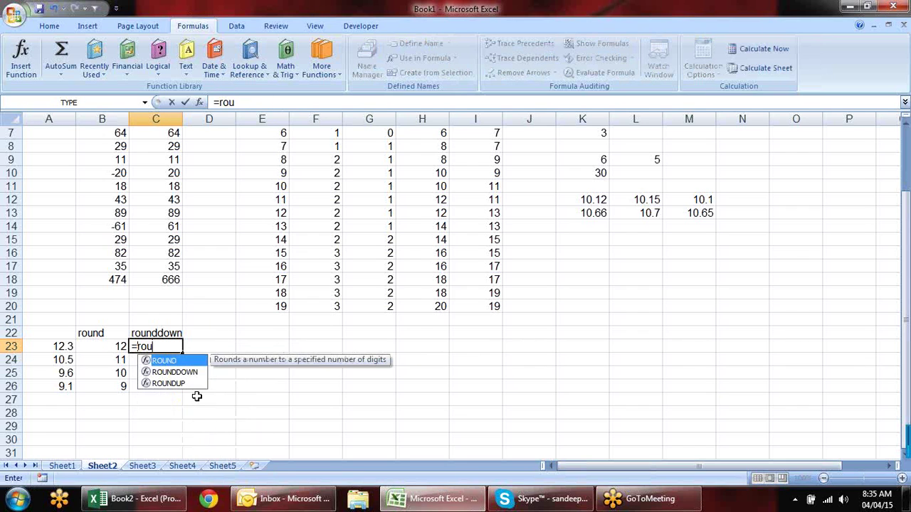
pyautogui.press('Down')
pyautogui.press('Tab')
pyautogui.press('Left')
pyautogui.press('Left')
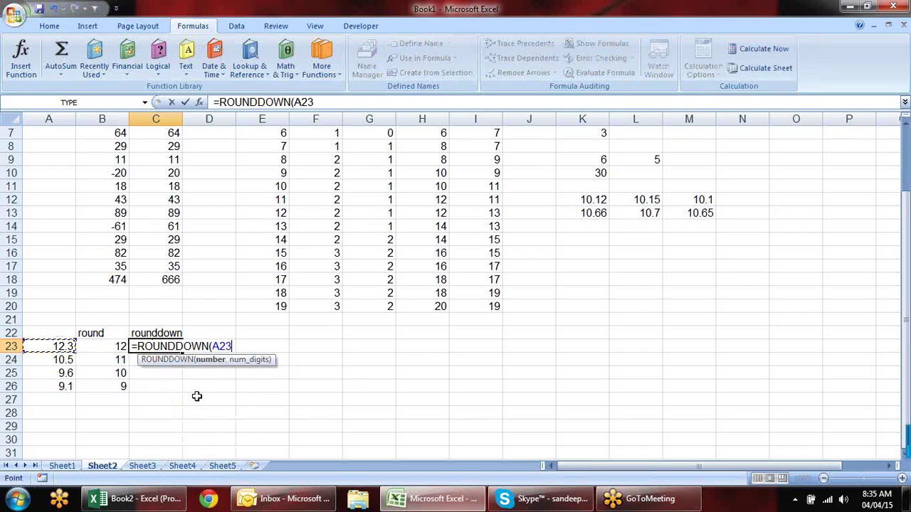
pyautogui.write(',0')
pyautogui.press('Return')
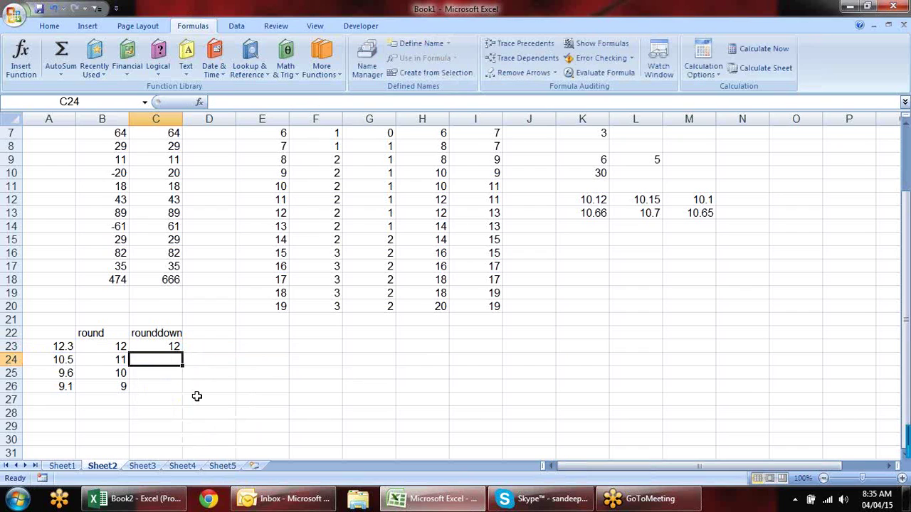
# - Fill the ROUNDDOWN formula down to C26, giving 12, 10, 9 and 9
pyautogui.hotkey('ctrl', 'd')
pyautogui.press('Down')
pyautogui.hotkey('ctrl', 'd')
pyautogui.press('Down')
pyautogui.hotkey('ctrl', 'd')
pyautogui.press('Up')
pyautogui.press('Up')
pyautogui.press('Up')
pyautogui.press('Up')
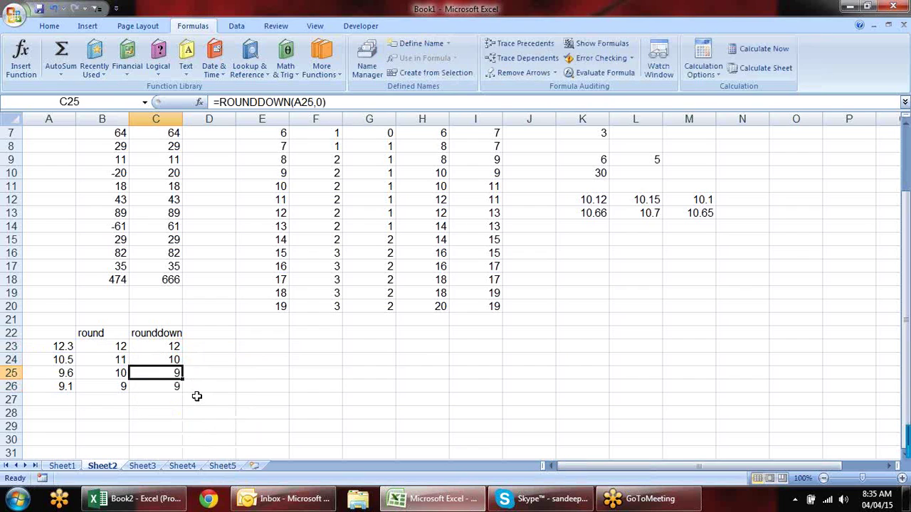
pyautogui.press('Right')
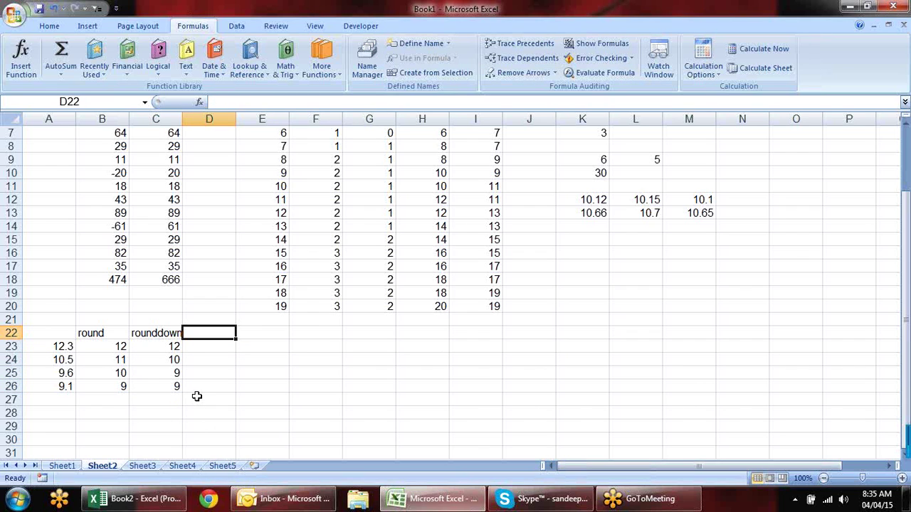
# - Add the header roundup in D22 and the formula =ROUNDUP(A23,0) in D23
pyautogui.write('=')
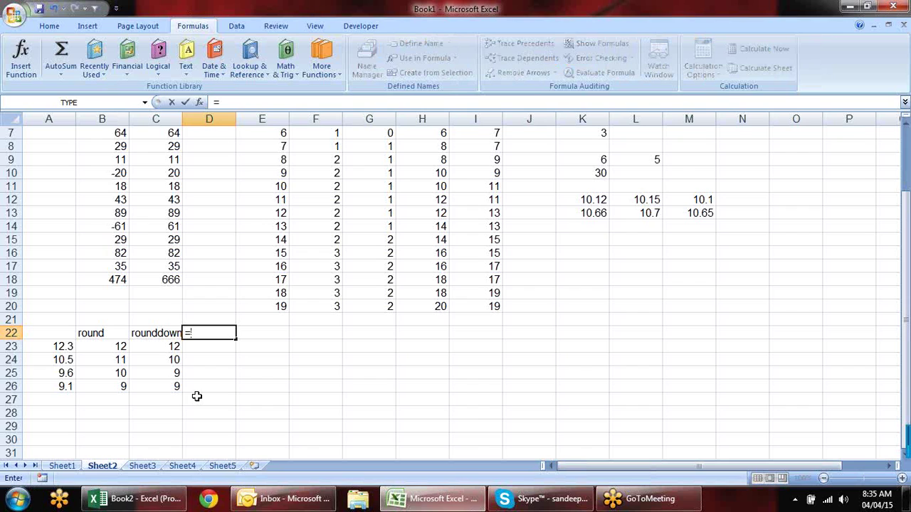
pyautogui.press('Escape')
pyautogui.write('roundup')
pyautogui.press('Return')
pyautogui.write('=rou')
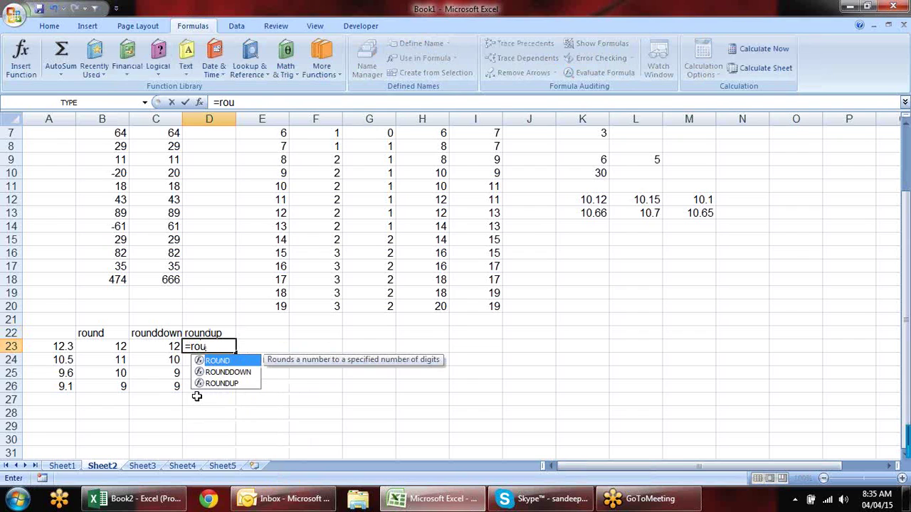
pyautogui.press('Down')
pyautogui.press('Down')
pyautogui.press('Tab')
pyautogui.press('Left')
pyautogui.press('Left')
pyautogui.press('Left')
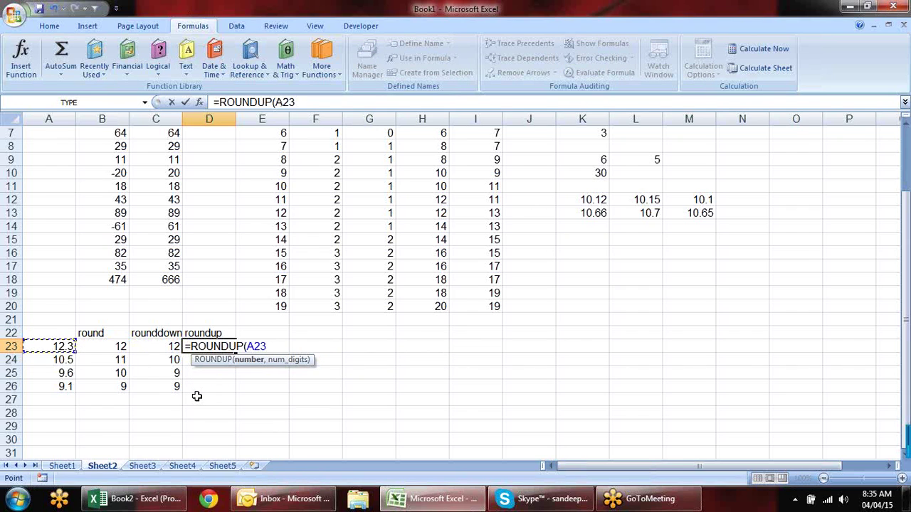
pyautogui.write(',')
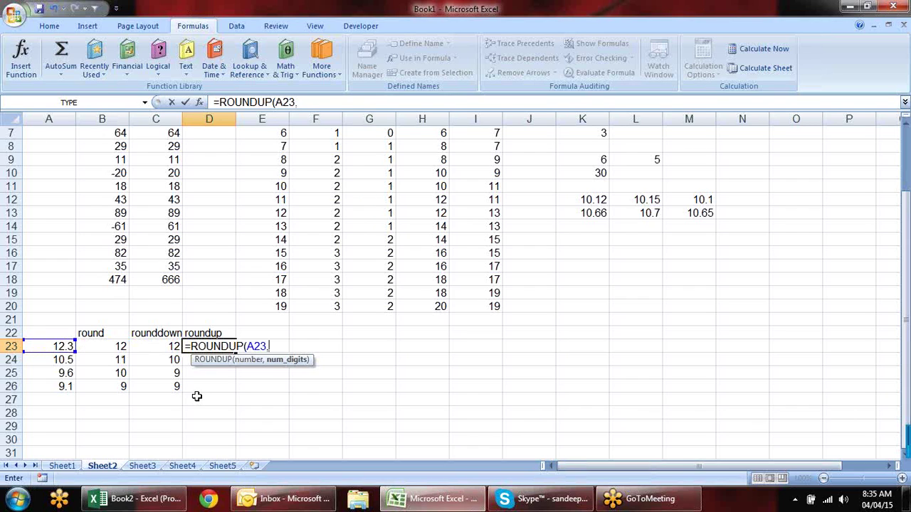
pyautogui.write('0')
pyautogui.press('Return')
# - Fill the ROUNDUP formula down to D26, giving 13, 11, 10 and 10
pyautogui.hotkey('ctrl', 'd')
pyautogui.press('Down')
pyautogui.hotkey('ctrl', 'd')
pyautogui.press('Down')
pyautogui.hotkey('ctrl', 'd')
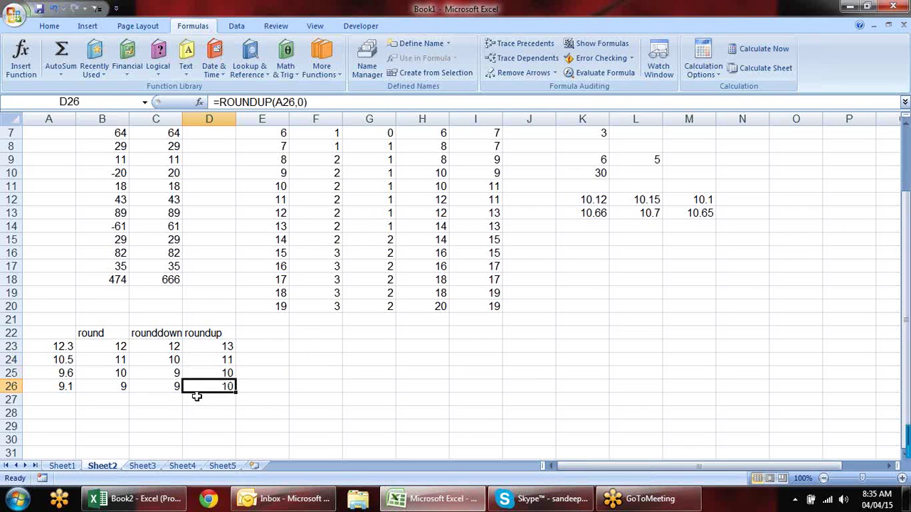
pyautogui.press('Up')
pyautogui.press('Up')
pyautogui.press('Up')
pyautogui.press('Up')
pyautogui.press('Right')
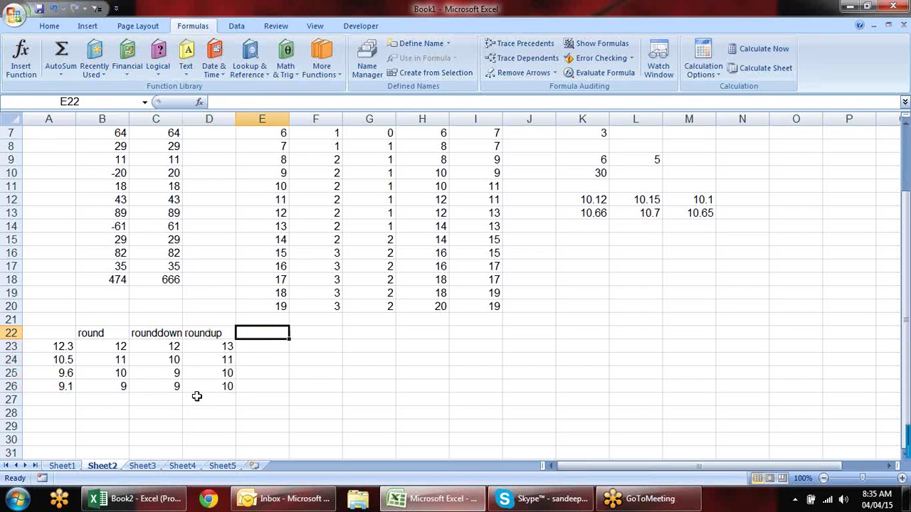
# - Add the header int in E22 and the formula =INT(A23) in E23
pyautogui.write('int')
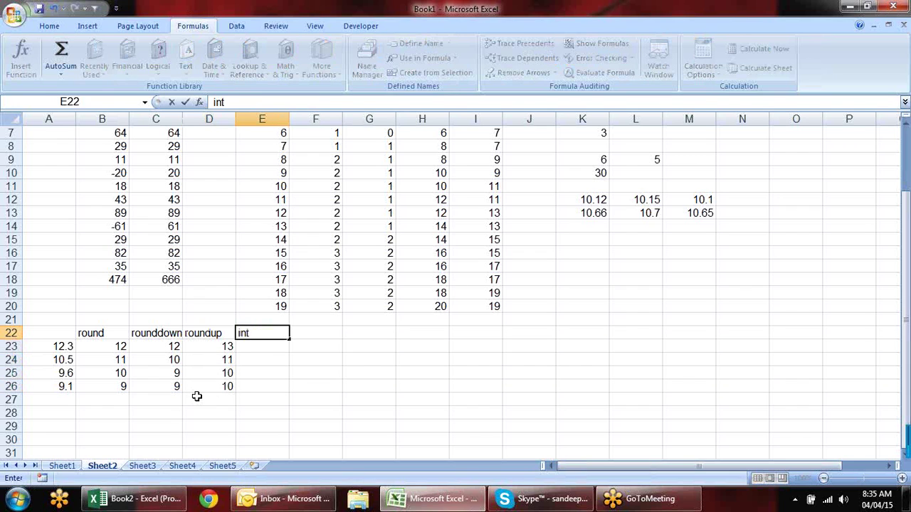
pyautogui.press('Return')
pyautogui.write('=')
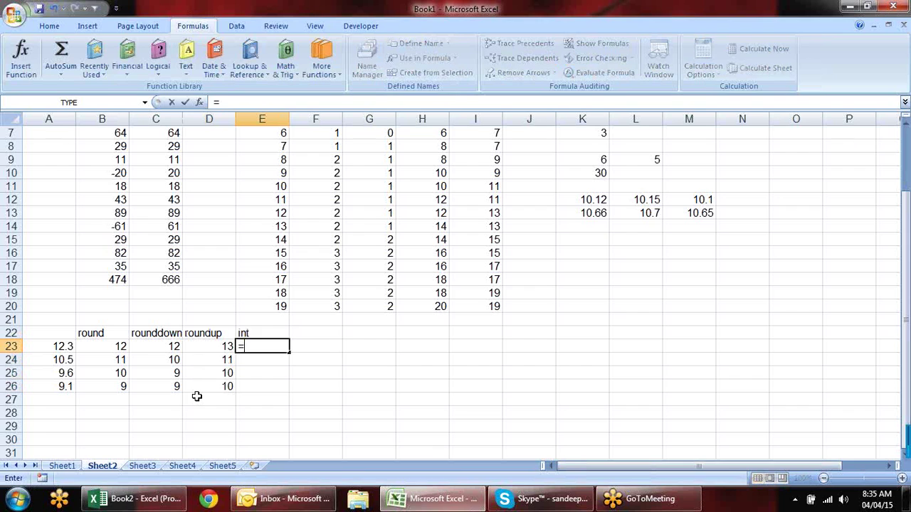
pyautogui.write('in')
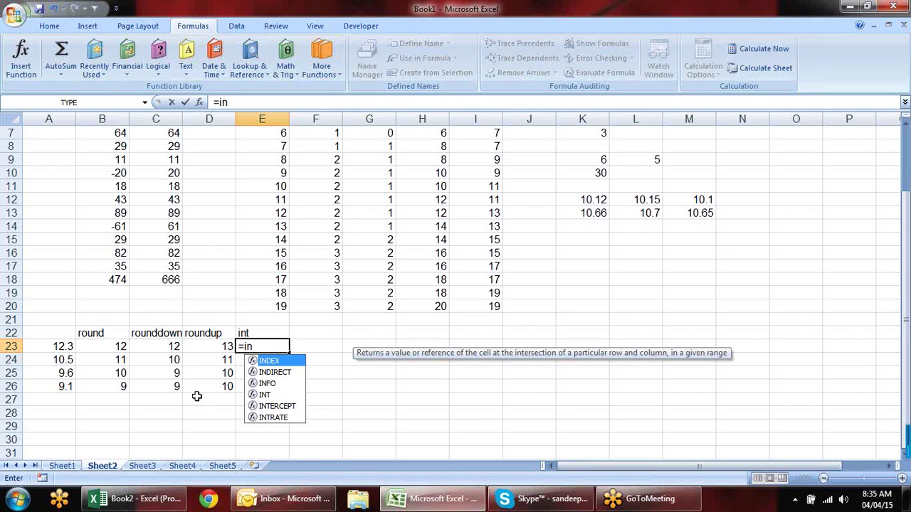
pyautogui.write('t')
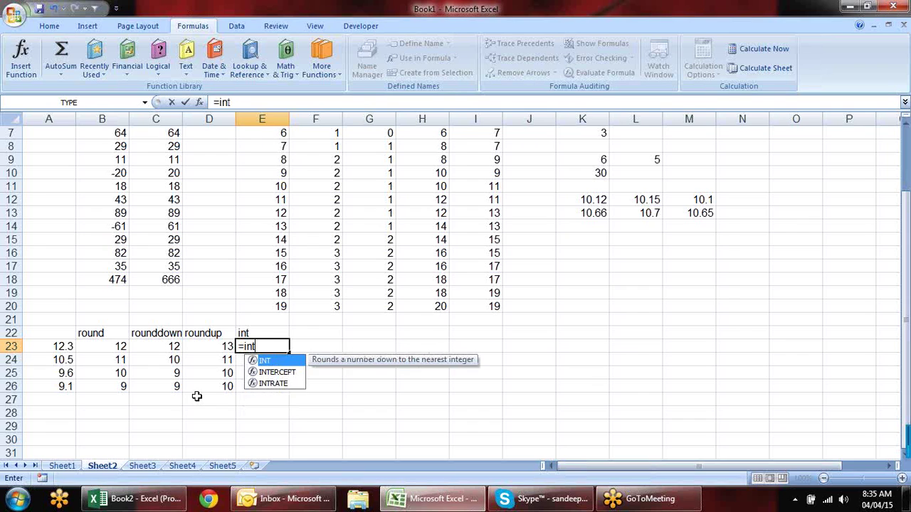
pyautogui.press('Tab')
pyautogui.press('Left')
pyautogui.press('Left')
pyautogui.press('Left')
pyautogui.press('Left')
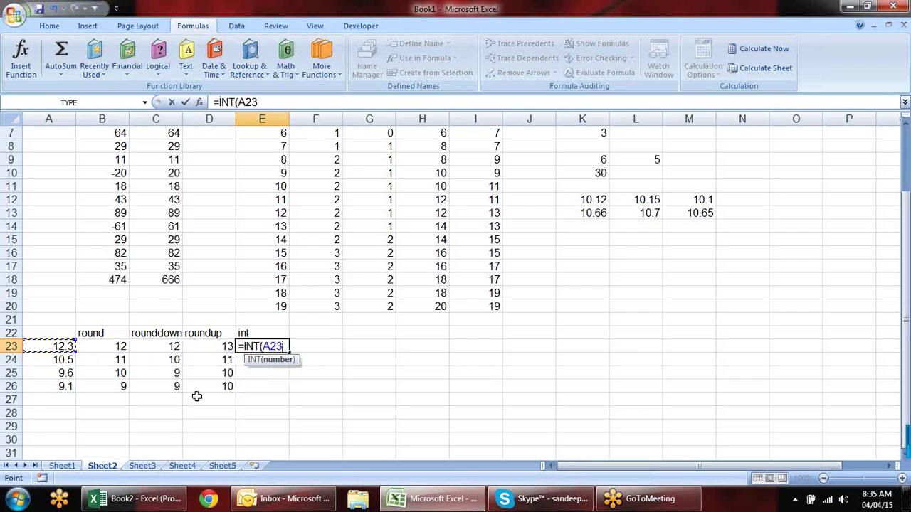
pyautogui.press('Return')
# - Fill the INT formula down to E26, giving 12, 10, 9 and 9
pyautogui.hotkey('ctrl', 'd')
pyautogui.press('Down')
pyautogui.hotkey('ctrl', 'd')
pyautogui.press('Down')
pyautogui.hotkey('ctrl', 'd')
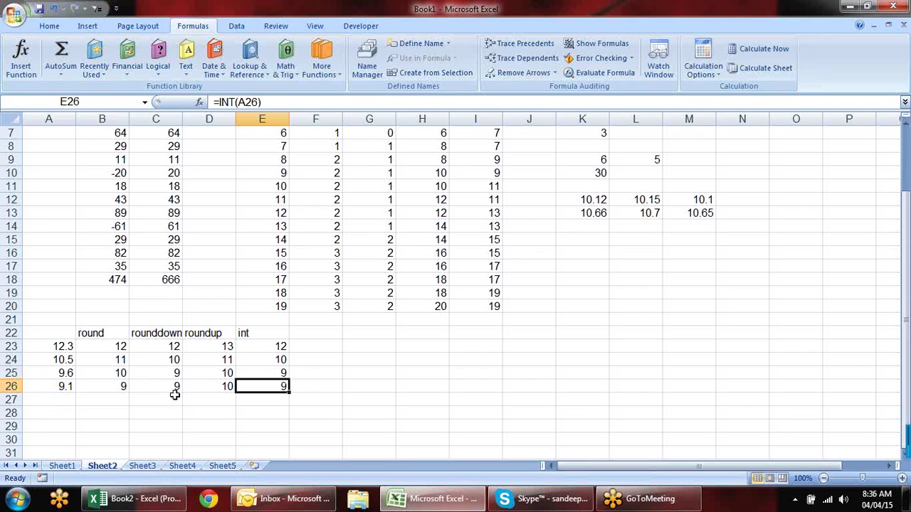
pyautogui.click(316, 334)
pyautogui.write('=in')
pyautogui.press('Escape')
pyautogui.press('Escape')
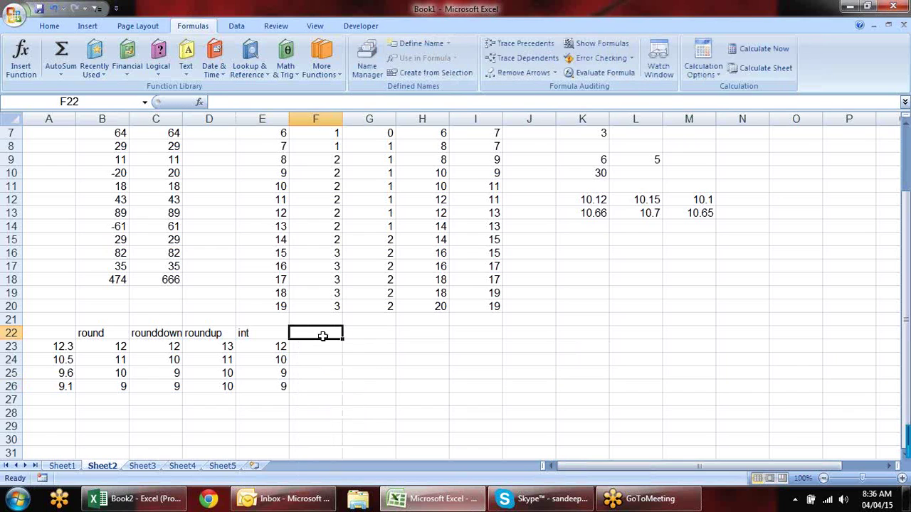
# - Add the header trunc in F22 and fill =TRUNC(A23,0) from F23 down to F26
pyautogui.write('trunc')
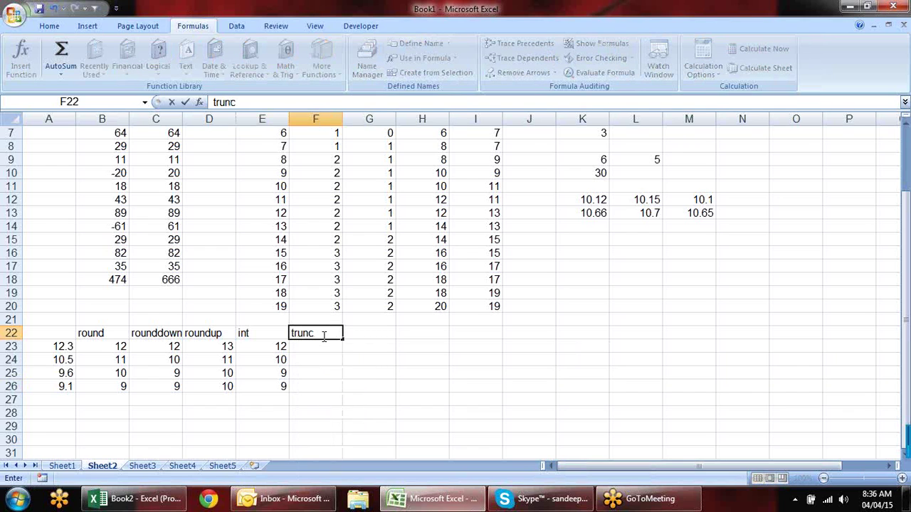
pyautogui.press('Return')
pyautogui.write('=tr')
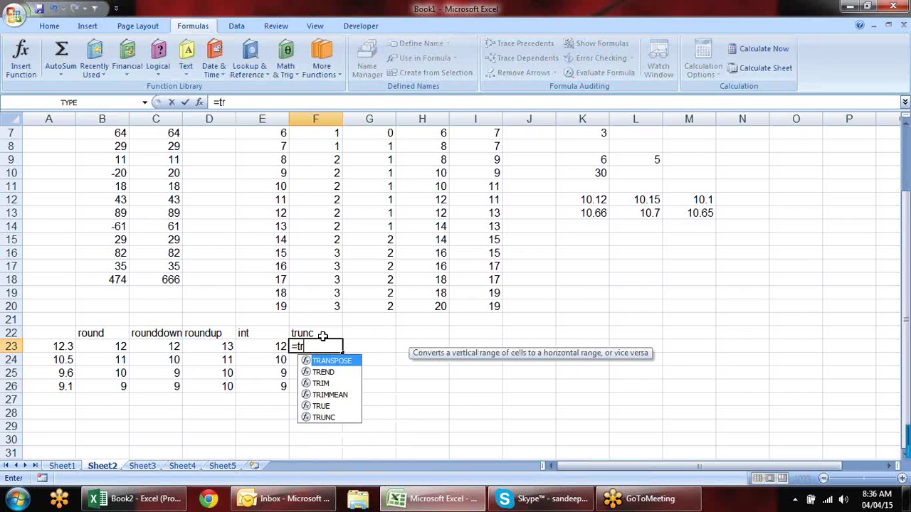
pyautogui.press('Down')
pyautogui.press('Down')
pyautogui.press('Down')
pyautogui.press('Down')
pyautogui.press('Down')
pyautogui.press('Tab')
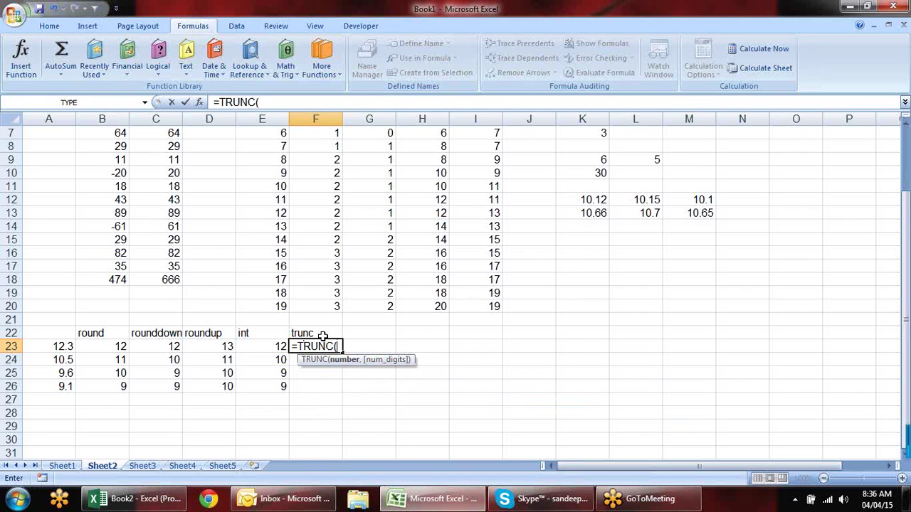
pyautogui.click(61, 347)
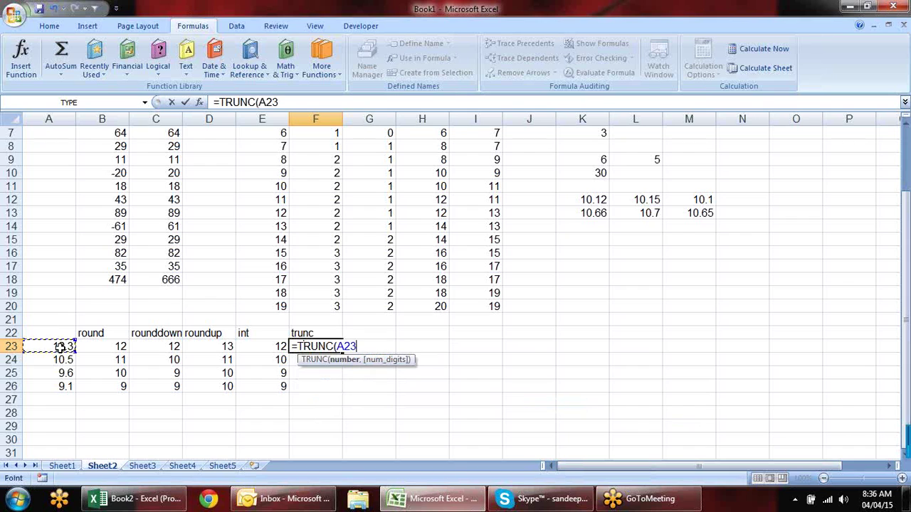
pyautogui.write(',0')
pyautogui.press('Return')
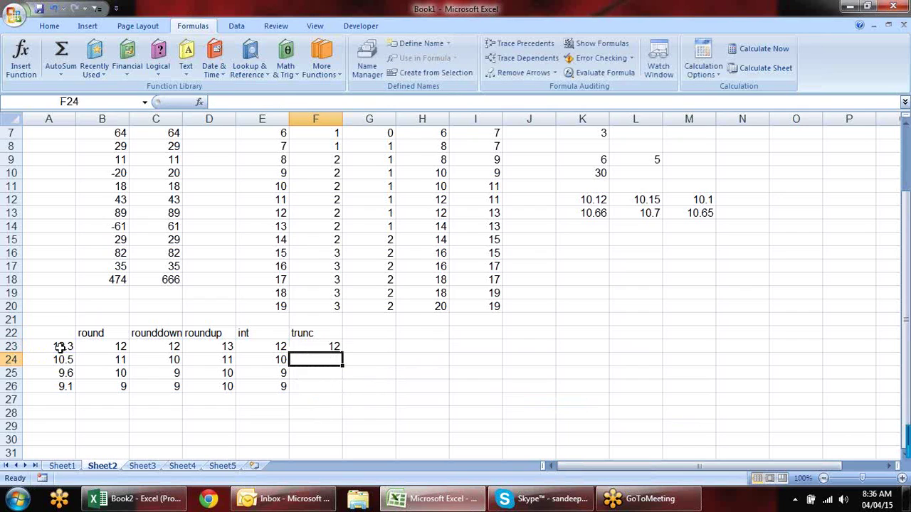
pyautogui.click(338, 349)
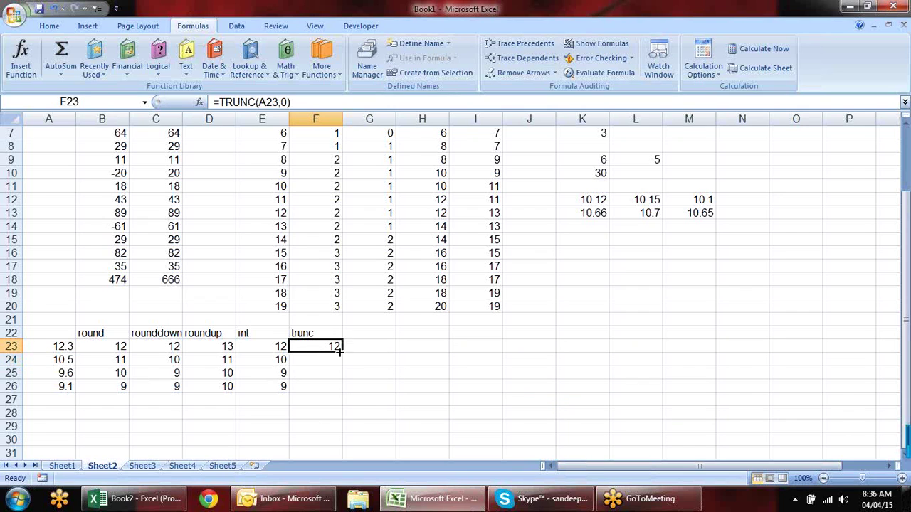
pyautogui.moveTo(341, 352); pyautogui.dragTo(341, 395)
# - Bold the rounddown, int and trunc headers and widen column C to fit
pyautogui.click(305, 333)
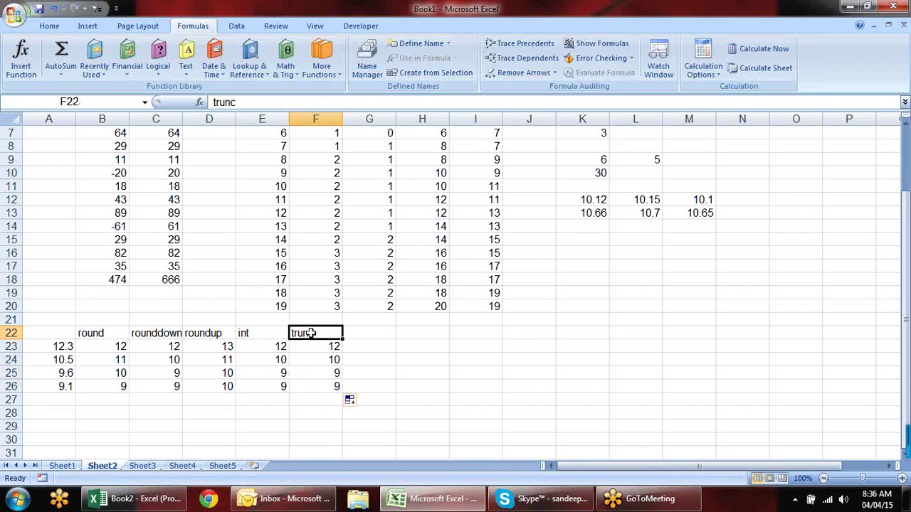
pyautogui.keyDown('ctrl'); pyautogui.click(265, 333); pyautogui.keyUp('ctrl')
pyautogui.keyDown('ctrl'); pyautogui.click(165, 332); pyautogui.keyUp('ctrl')
pyautogui.hotkey('ctrl', 'b')
pyautogui.click(415, 372)
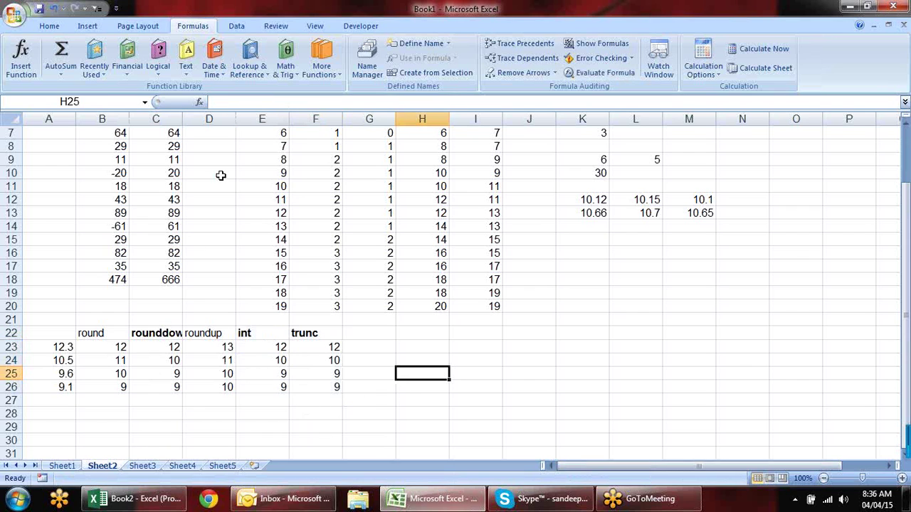
pyautogui.moveTo(182, 118); pyautogui.dragTo(190, 119)
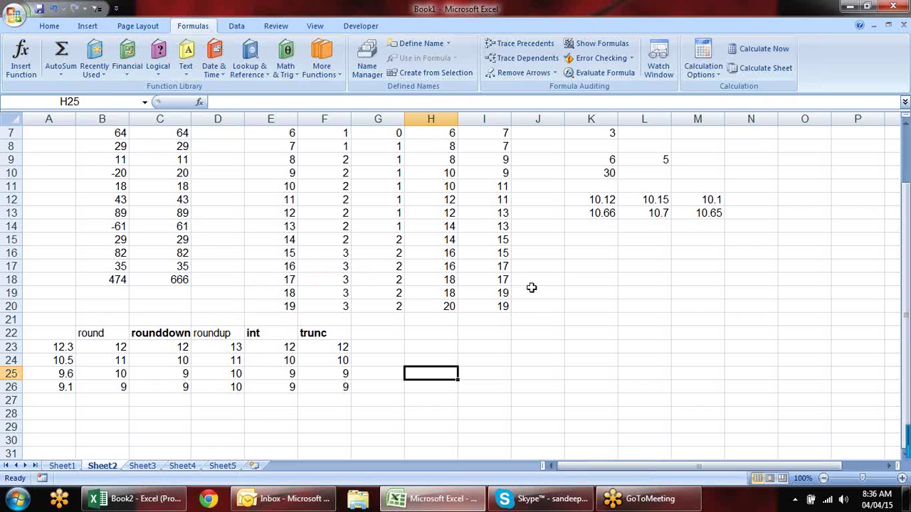
pyautogui.scroll(2, 567, 291)
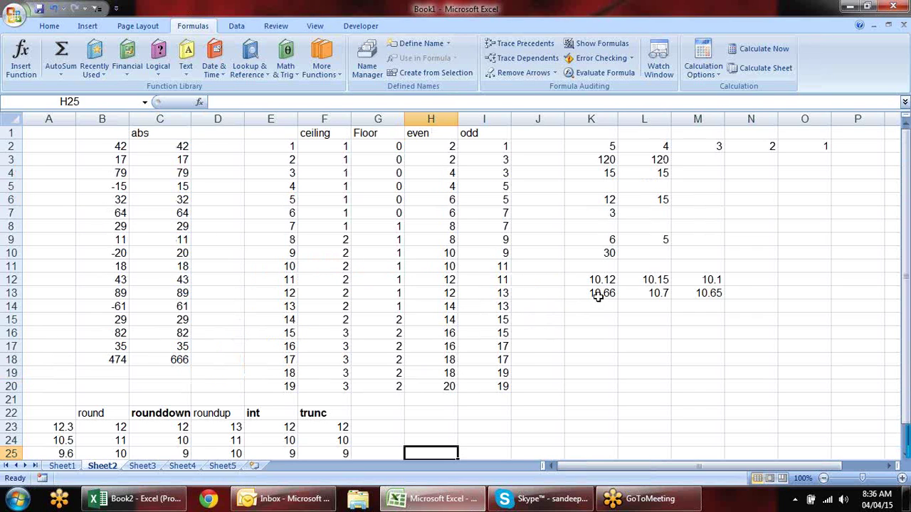
pyautogui.click(217, 135)
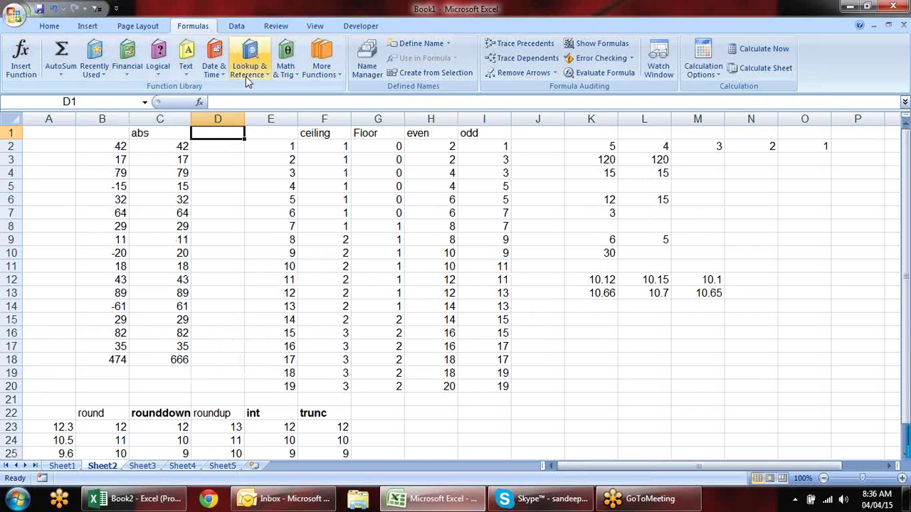
pyautogui.click(285, 69)
pyautogui.moveTo(375, 141); pyautogui.dragTo(364, 232)
pyautogui.scroll(-5, 363, 238)
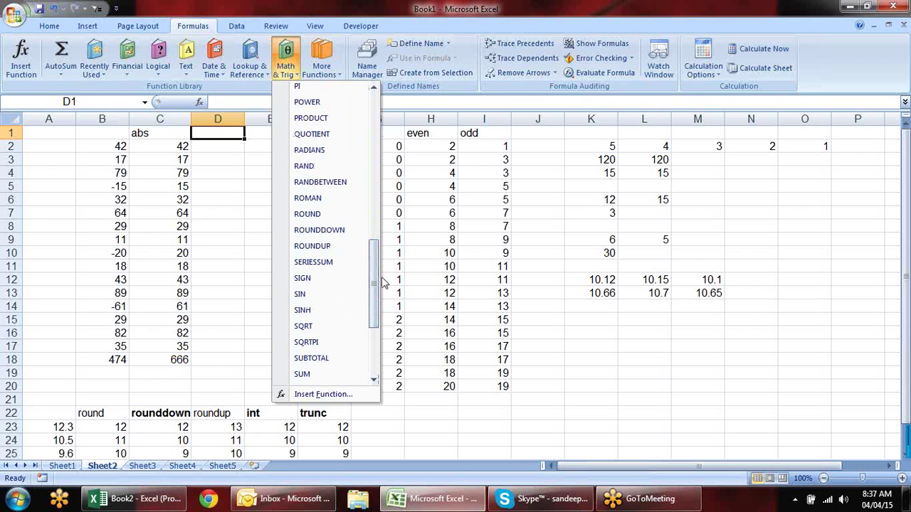
pyautogui.click(701, 327)
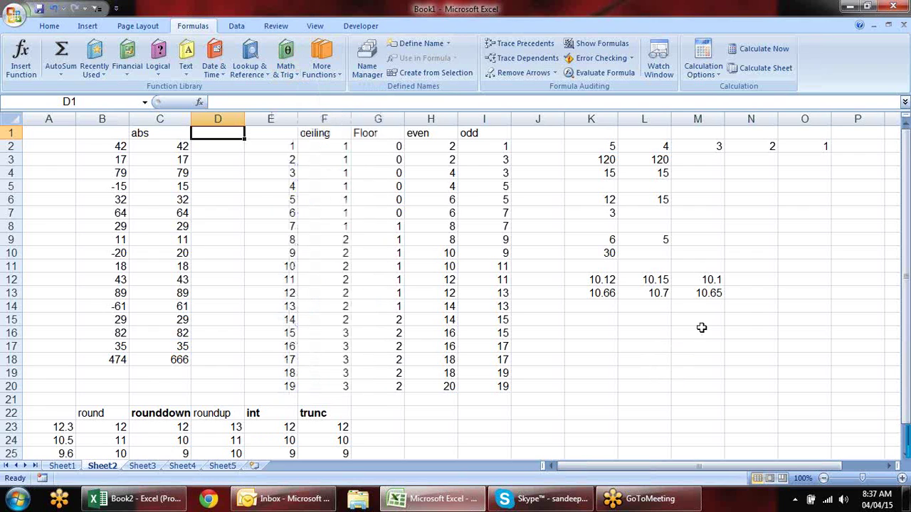
pyautogui.click(602, 320)
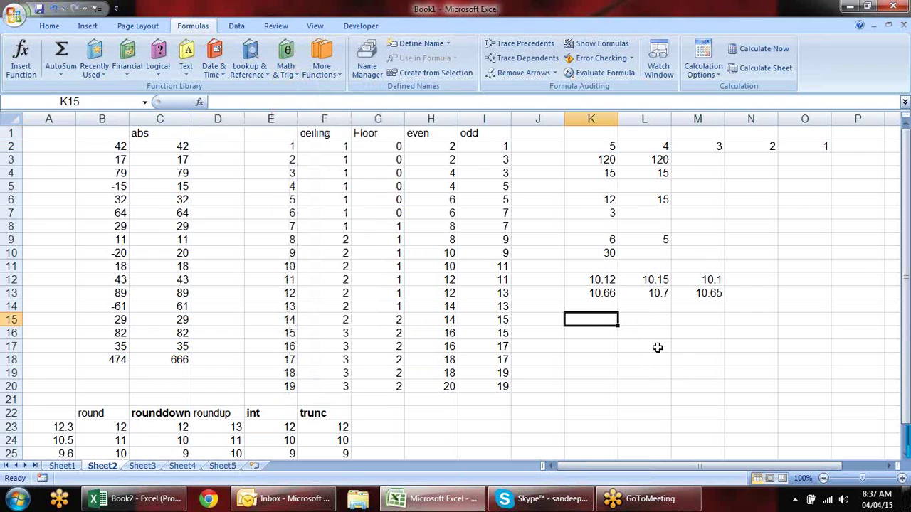
# - Enter =POWER(5,2) in K15, returning 25
pyautogui.write('=')
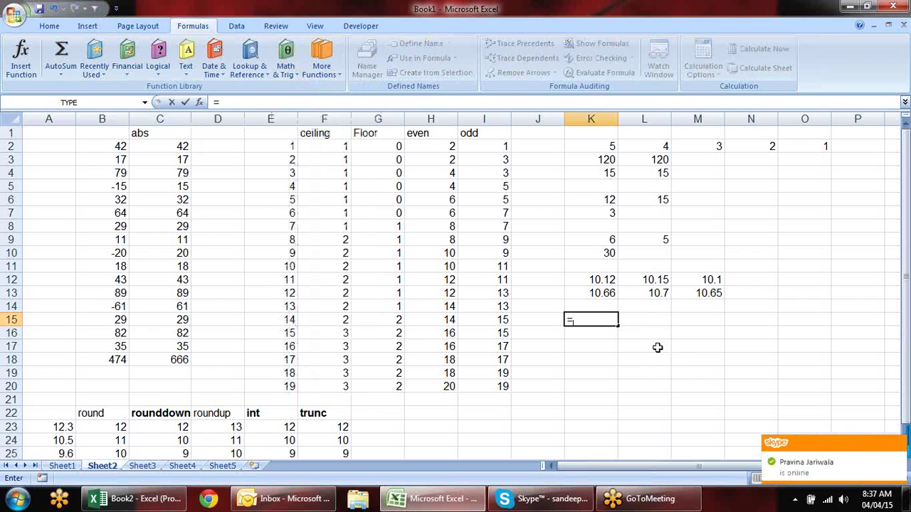
pyautogui.write('oi')
pyautogui.press('BackSpace')
pyautogui.press('BackSpace')
pyautogui.write('po')
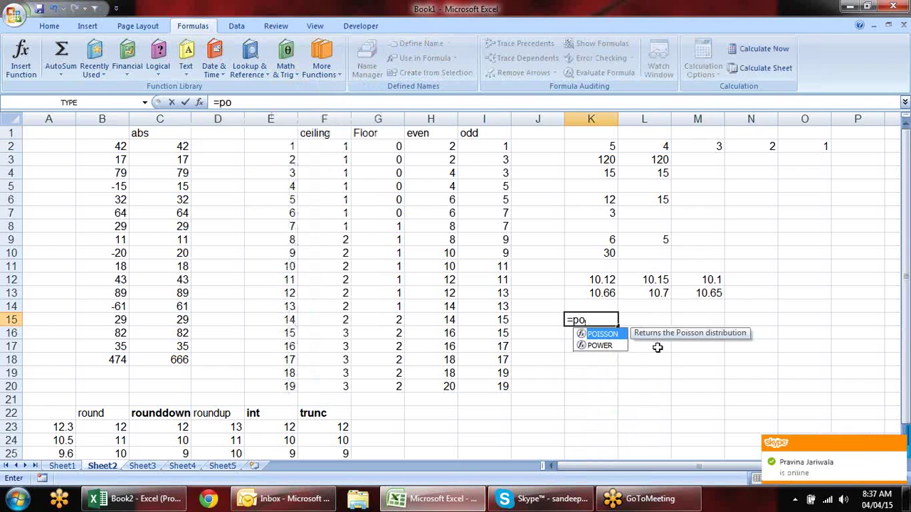
pyautogui.press('Down')
pyautogui.press('Tab')
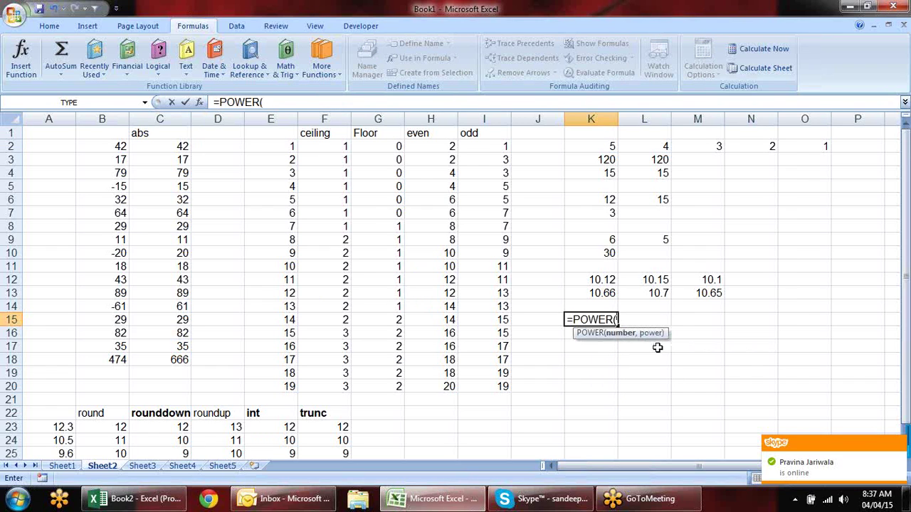
pyautogui.write('5,2')
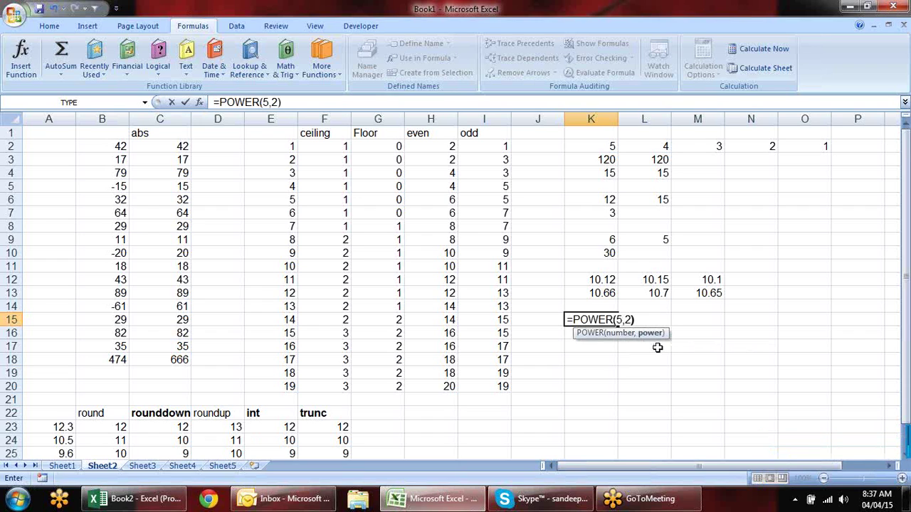
pyautogui.press('Return')
pyautogui.press('Up')
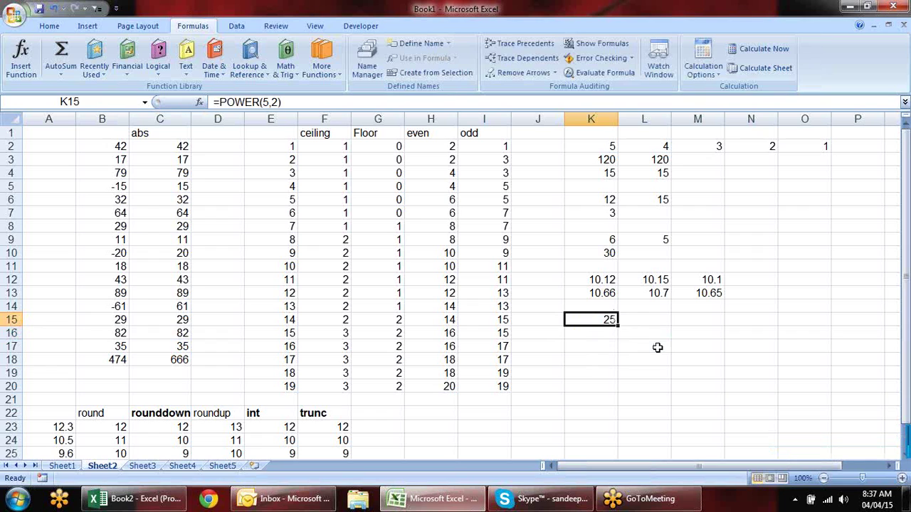
pyautogui.press('F2')
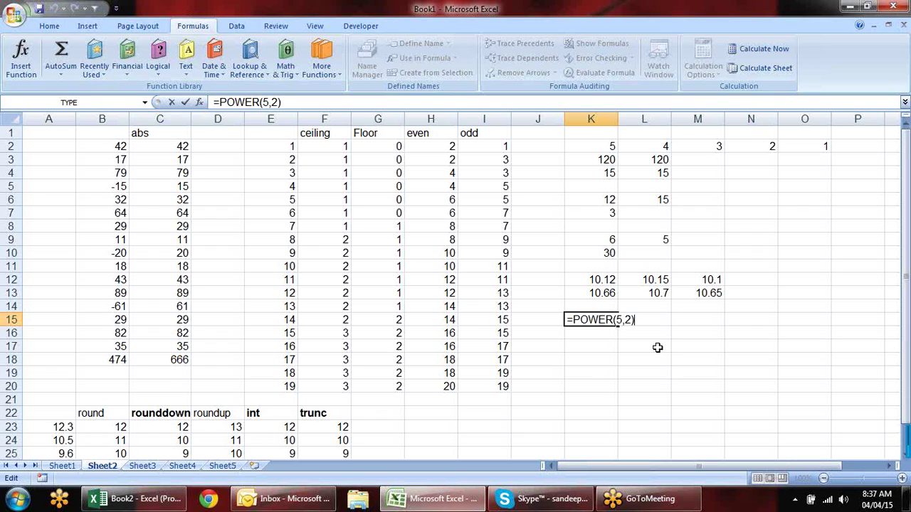
pyautogui.press('Escape')
# - Enter =PI()*7 in K17, returning 21.99115
pyautogui.press('Down')
pyautogui.press('Down')
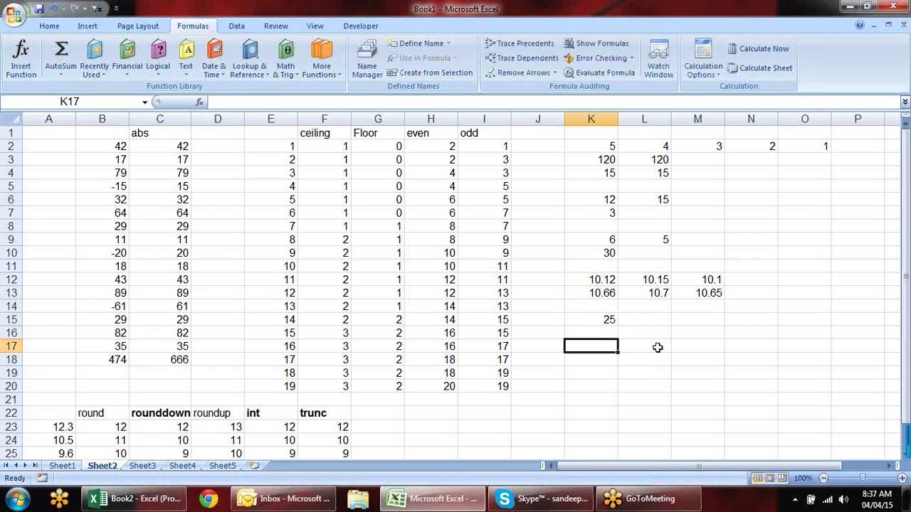
pyautogui.write('=pi')
pyautogui.press('Tab')
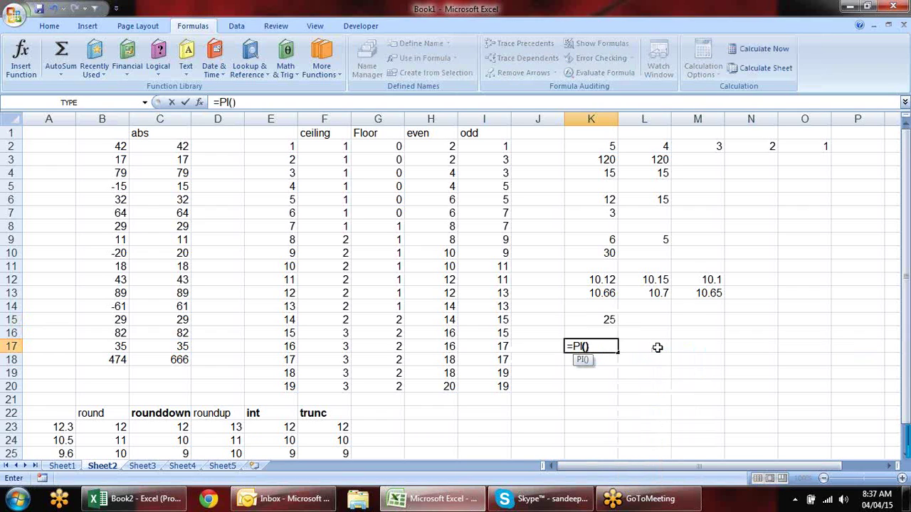
pyautogui.press('Return')
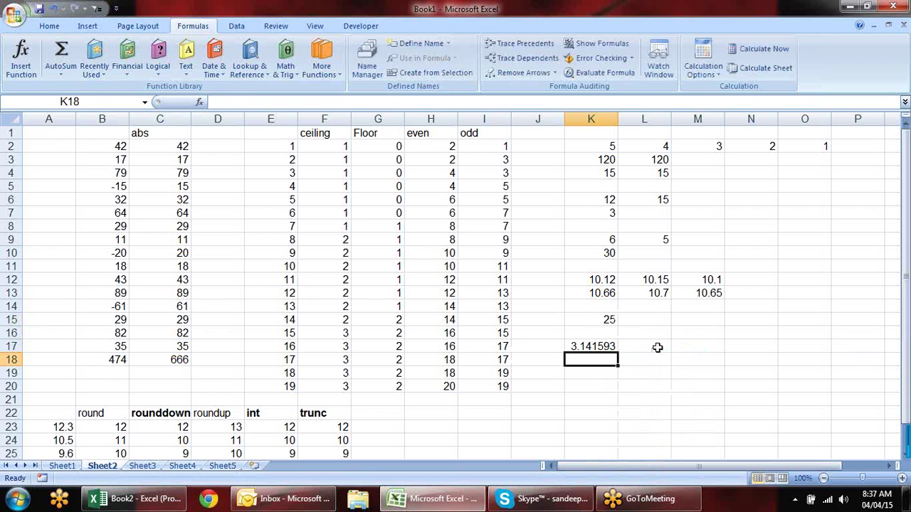
pyautogui.press('Up')
pyautogui.press('F2')
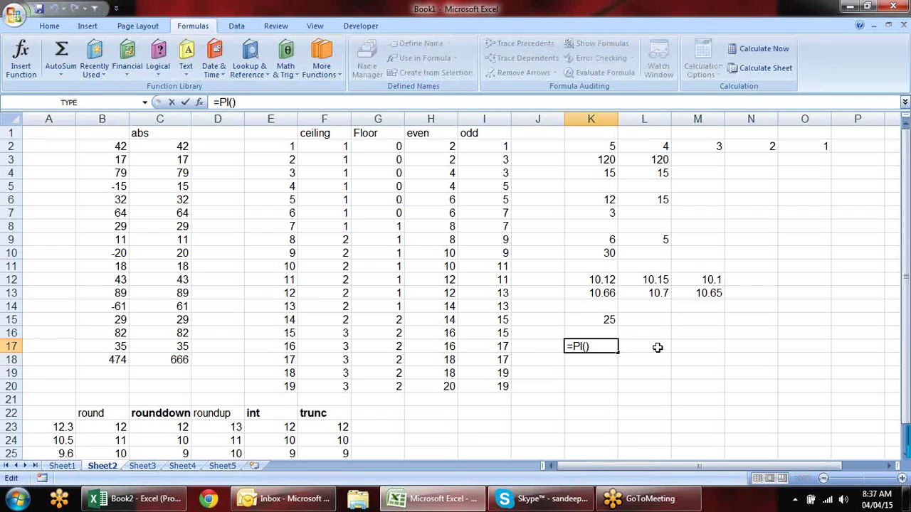
pyautogui.write('*7')
pyautogui.press('Return')
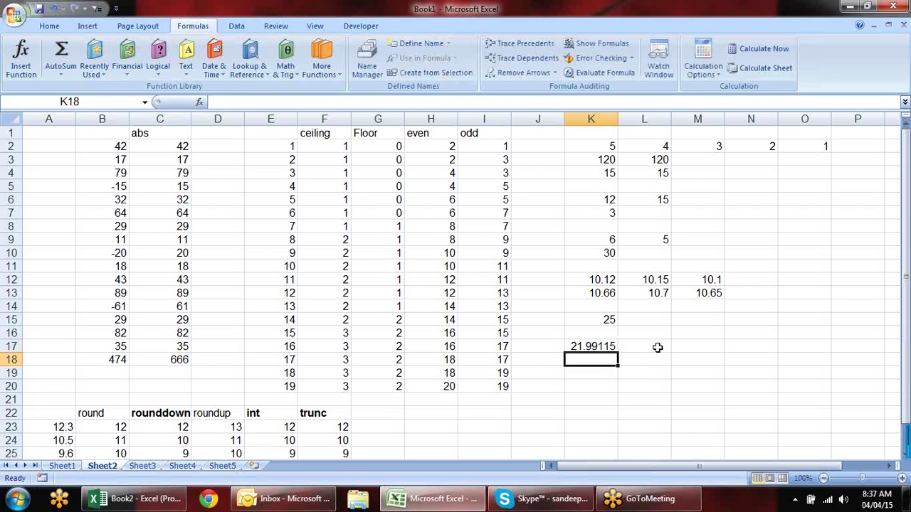
pyautogui.press('Up')
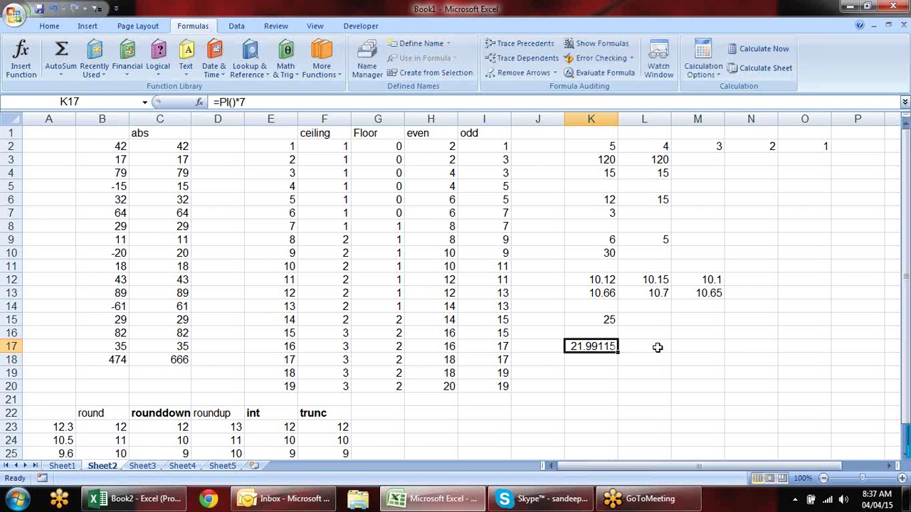
pyautogui.press('Down')
pyautogui.press('Down')
pyautogui.press('Down')
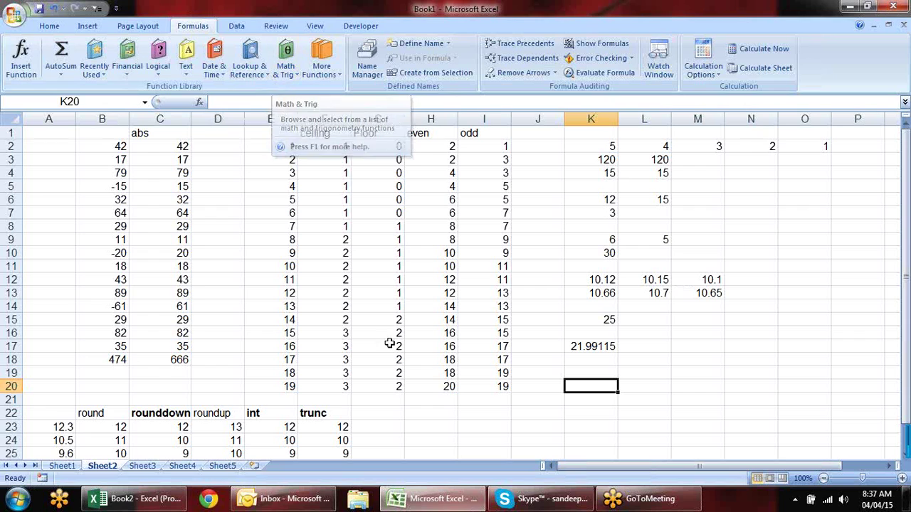
# - Browse the Math & Trig function list, then close it
pyautogui.click(442, 400)
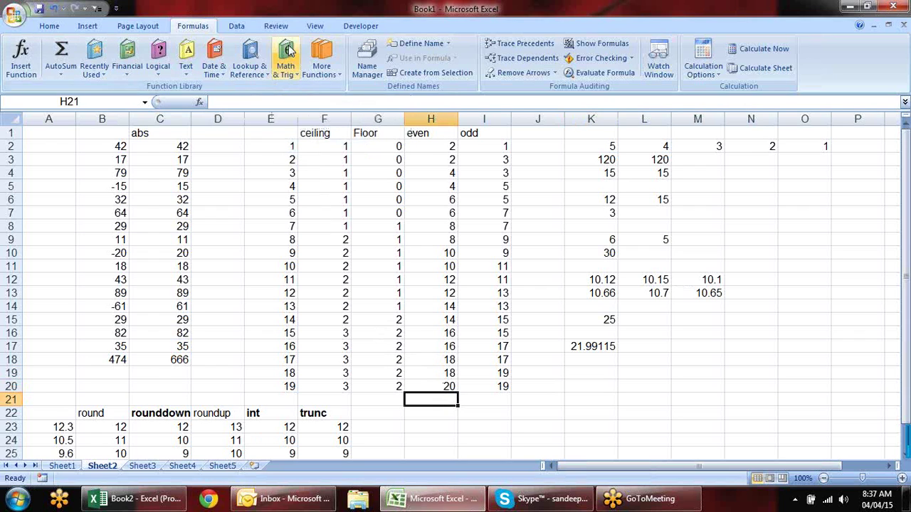
pyautogui.click(286, 70)
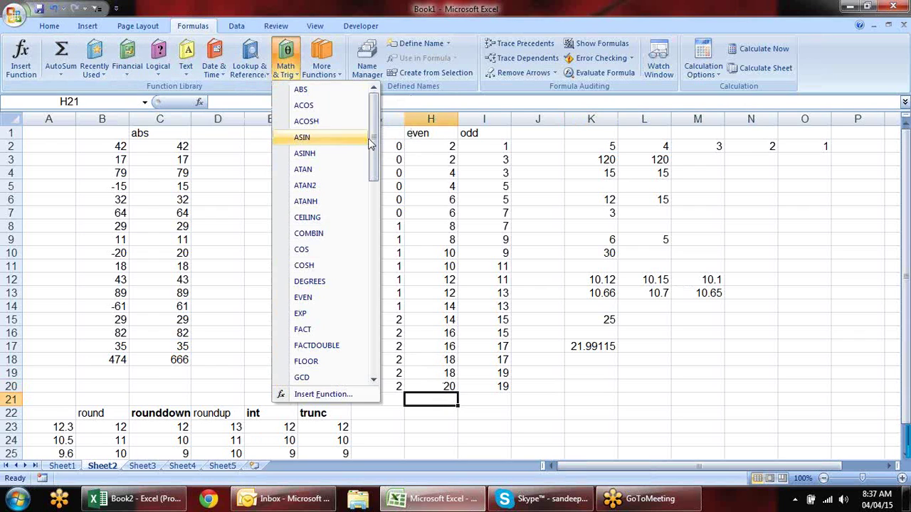
pyautogui.moveTo(375, 135); pyautogui.dragTo(396, 334)
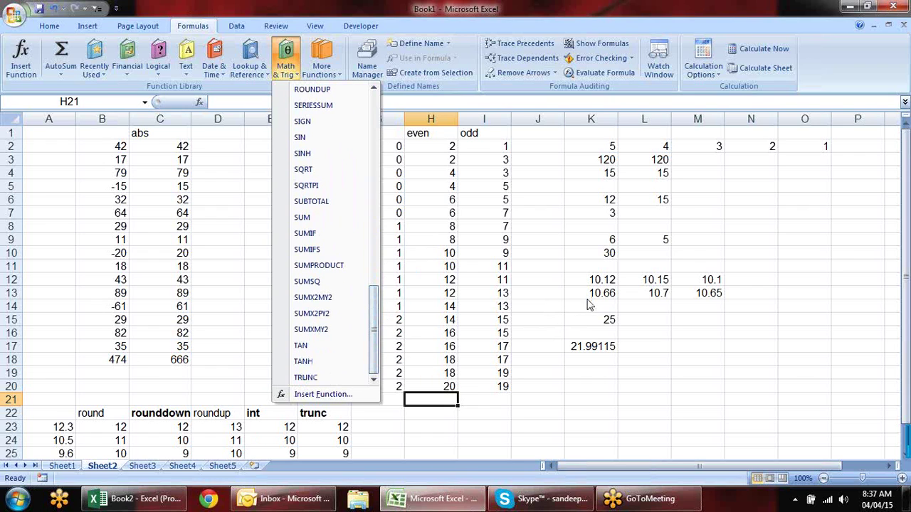
pyautogui.click(649, 384)
# - Put 16 in K19 and =SQRT(K19) in L19, returning 4
pyautogui.click(588, 371)
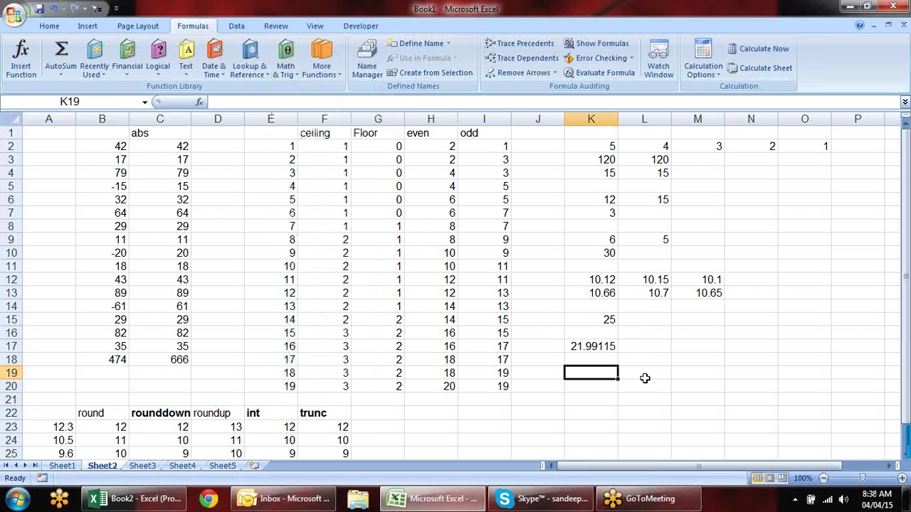
pyautogui.write('16')
pyautogui.press('Return')
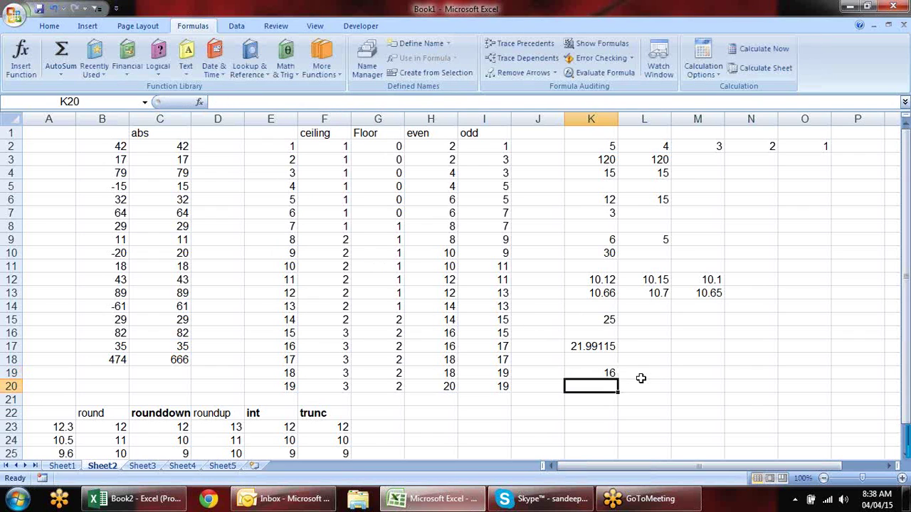
pyautogui.press('Up')
pyautogui.click(642, 381)
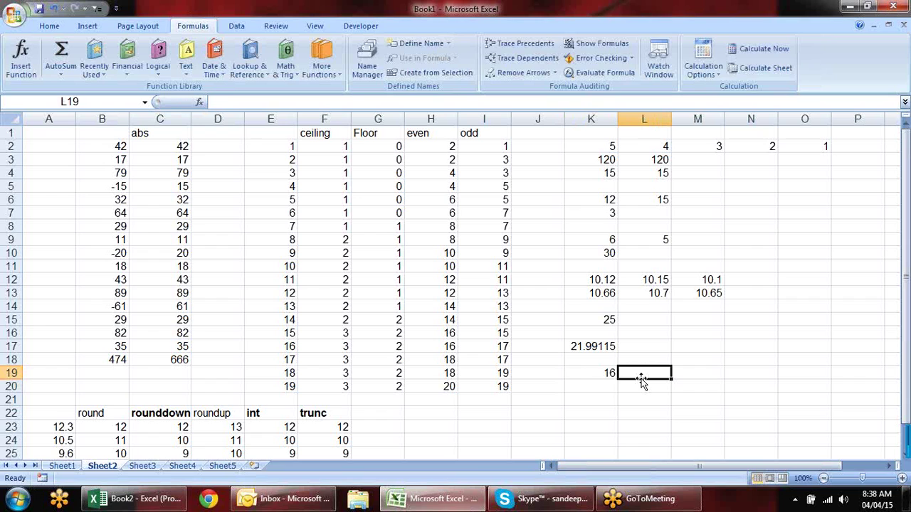
pyautogui.write('=sq')
pyautogui.press('Tab')
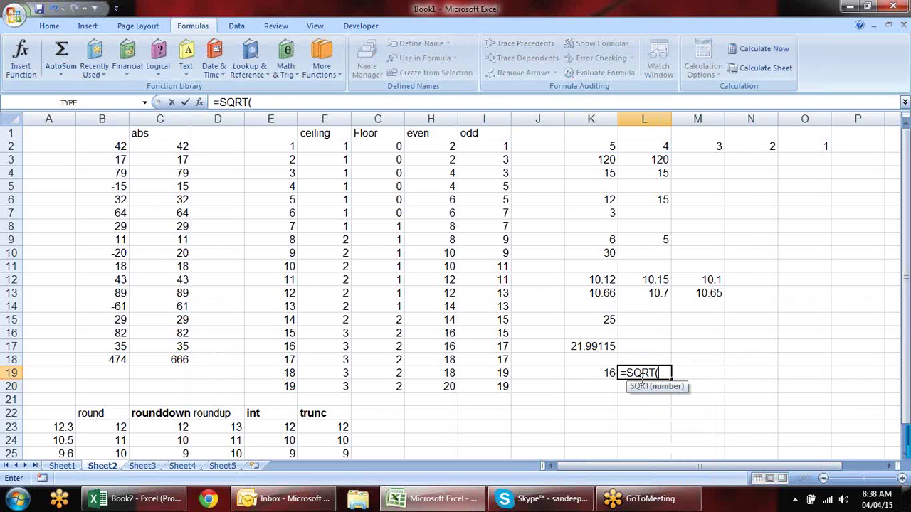
pyautogui.press('Left')
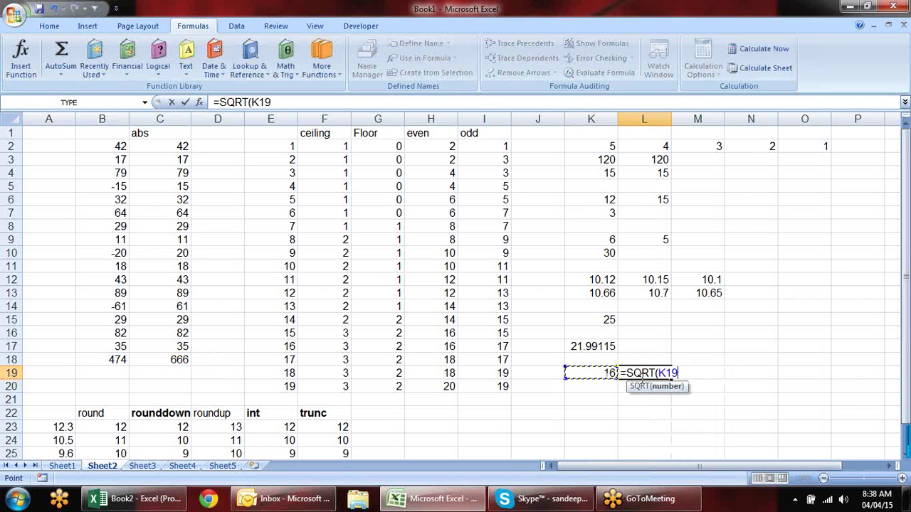
pyautogui.press('Return')
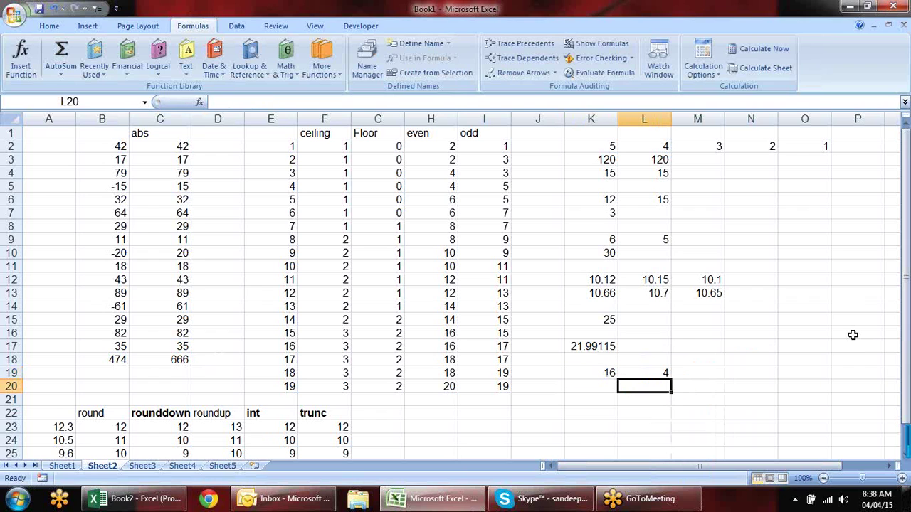
pyautogui.click(653, 373)
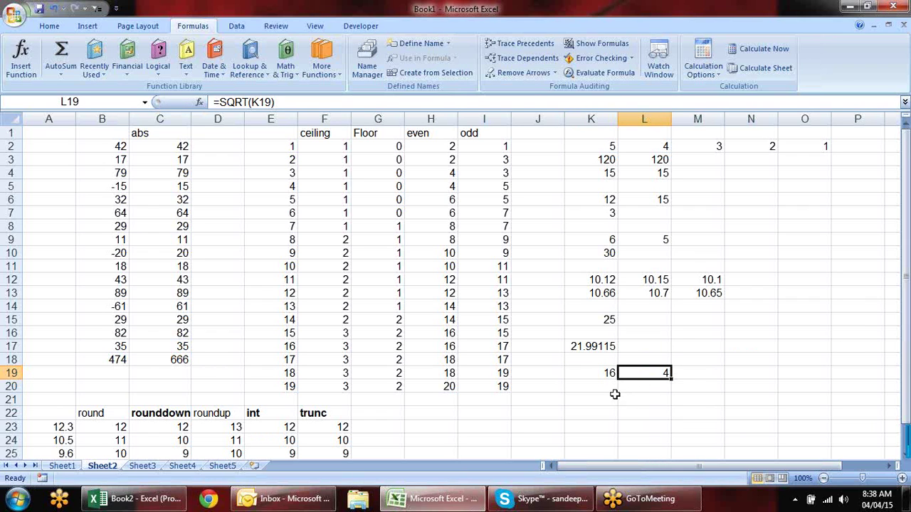
# - Enter 12 in J21 and 25 in K21
pyautogui.click(558, 400)
pyautogui.write('1')
pyautogui.press('Escape')
pyautogui.press('Tab')
pyautogui.write('25')
pyautogui.press('Return')
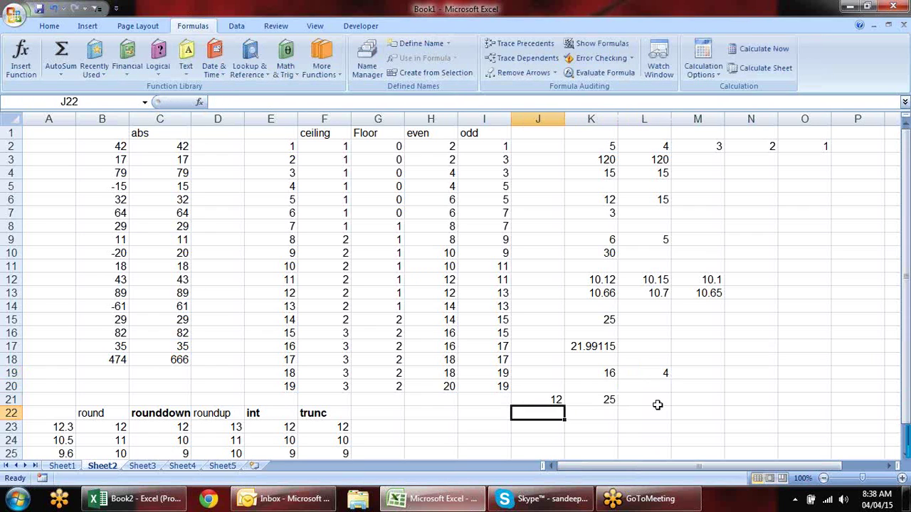
# - Enter =PRODUCT(J21,K21) in L21 so it shows 300
pyautogui.click(664, 401)
pyautogui.write('=r')
pyautogui.press('BackSpace')
pyautogui.write('pro')
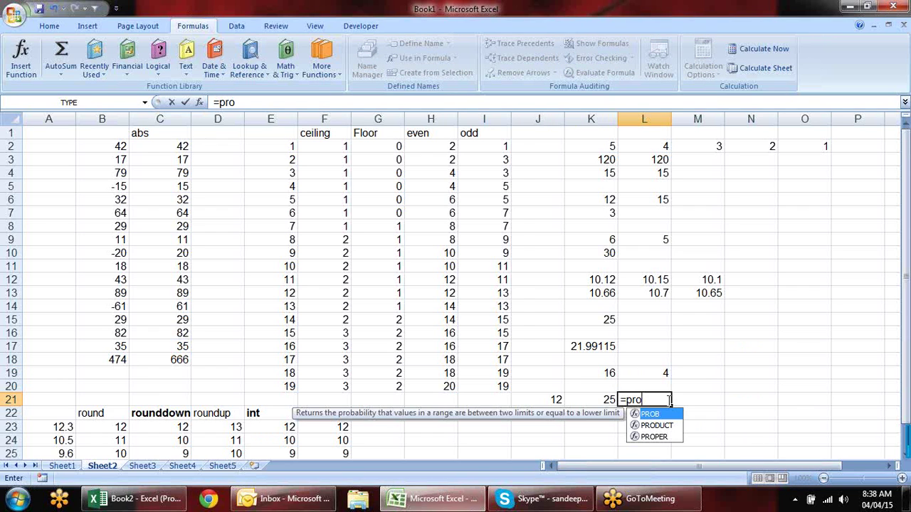
pyautogui.press('Down')
pyautogui.press('Tab')
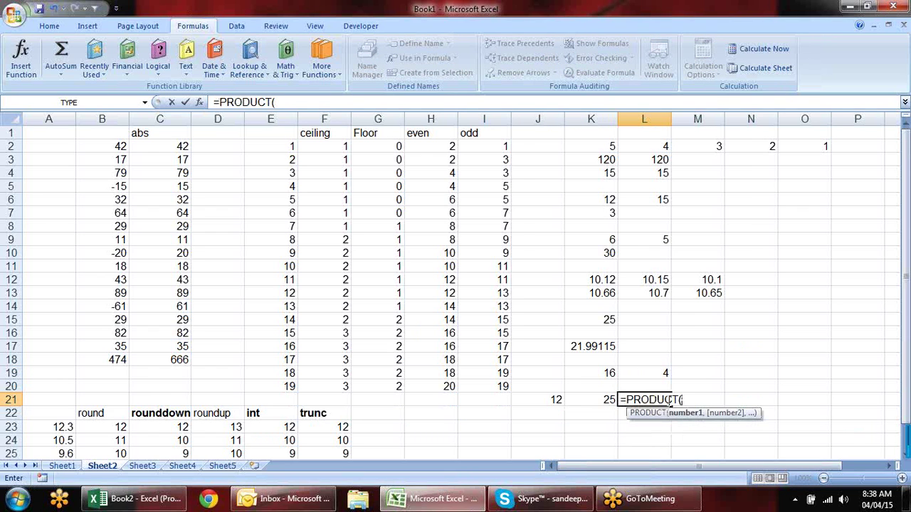
pyautogui.click(553, 399)
pyautogui.write(',')
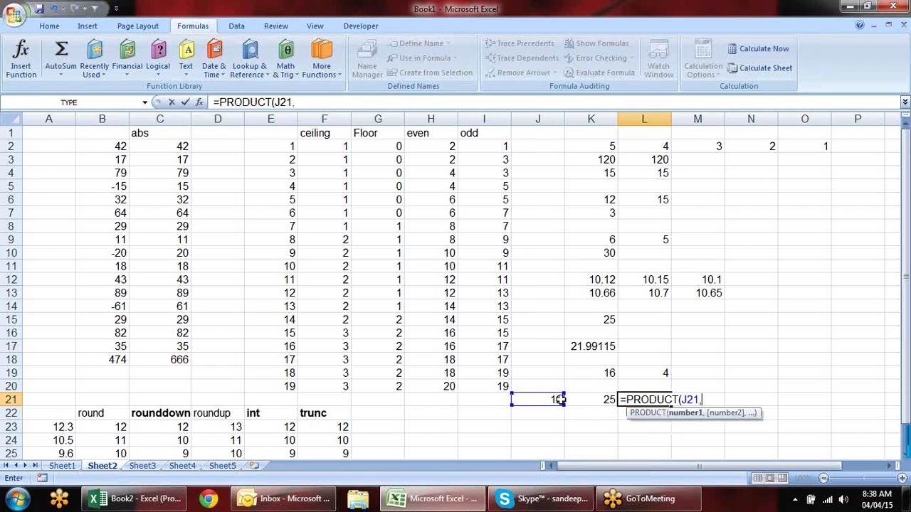
pyautogui.click(582, 402)
pyautogui.press('Return')
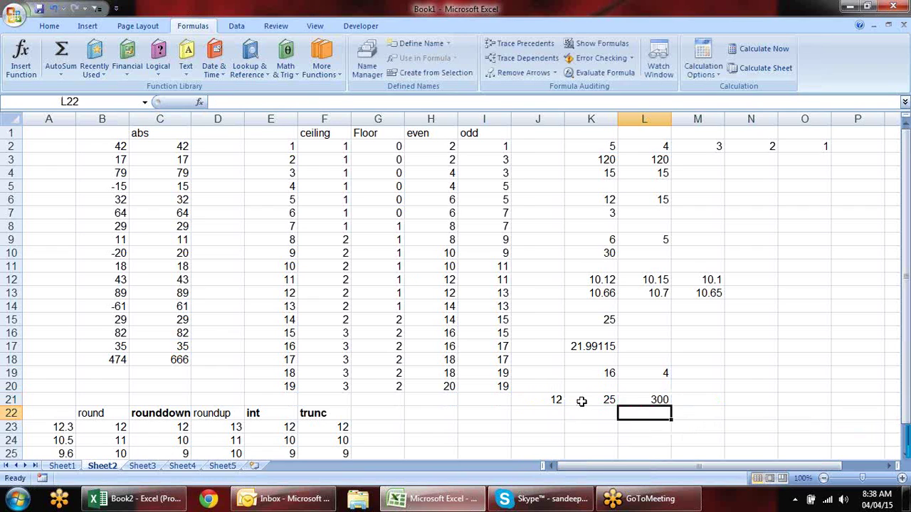
pyautogui.click(668, 400)
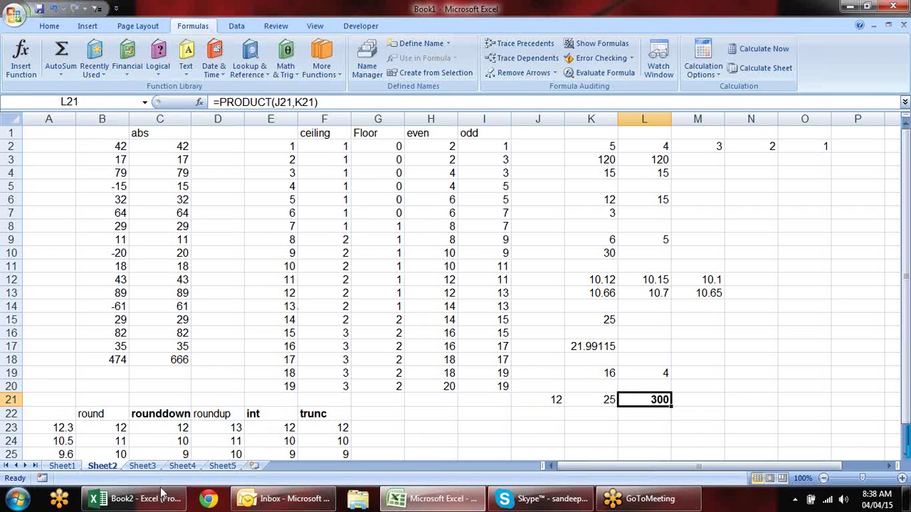
# - On Sheet3, type the headings Rate, Qty and Amount in row 2
pyautogui.click(142, 465)
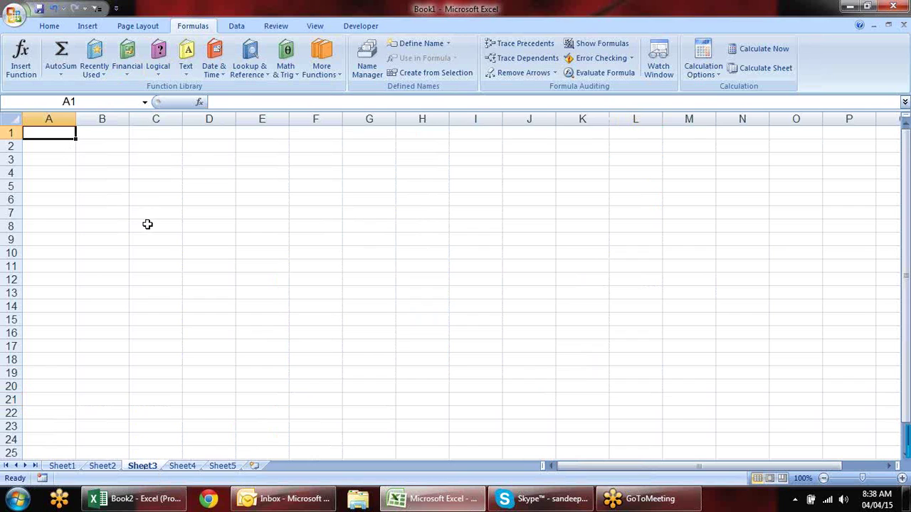
pyautogui.click(70, 146)
pyautogui.write('Rate')
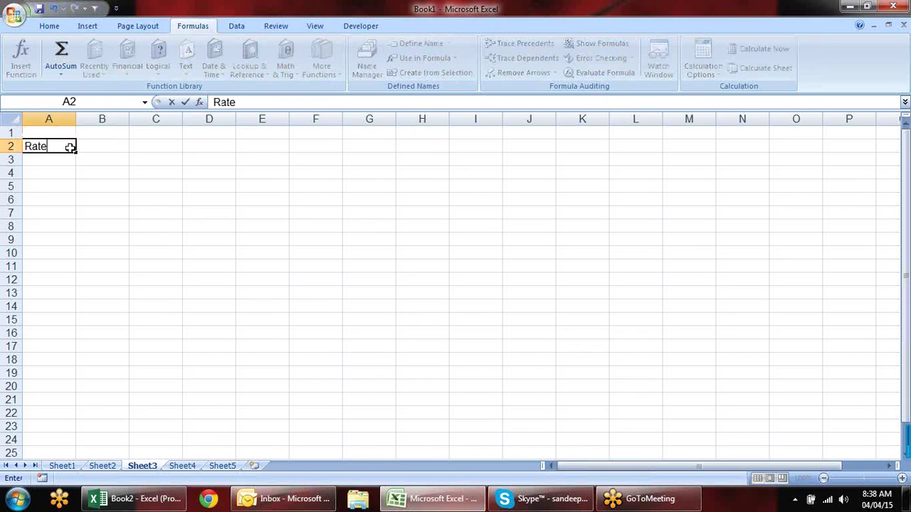
pyautogui.press('Tab')
pyautogui.write('QT')
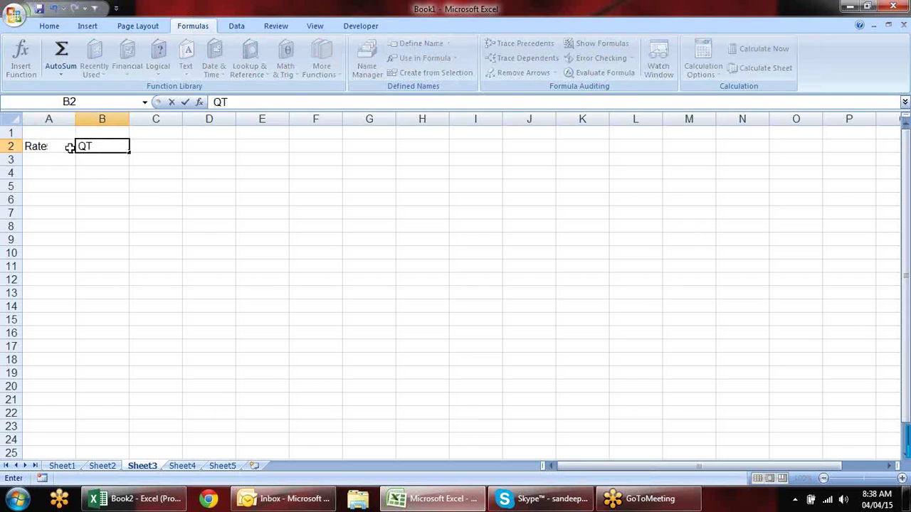
pyautogui.write('y')
pyautogui.press('Return')
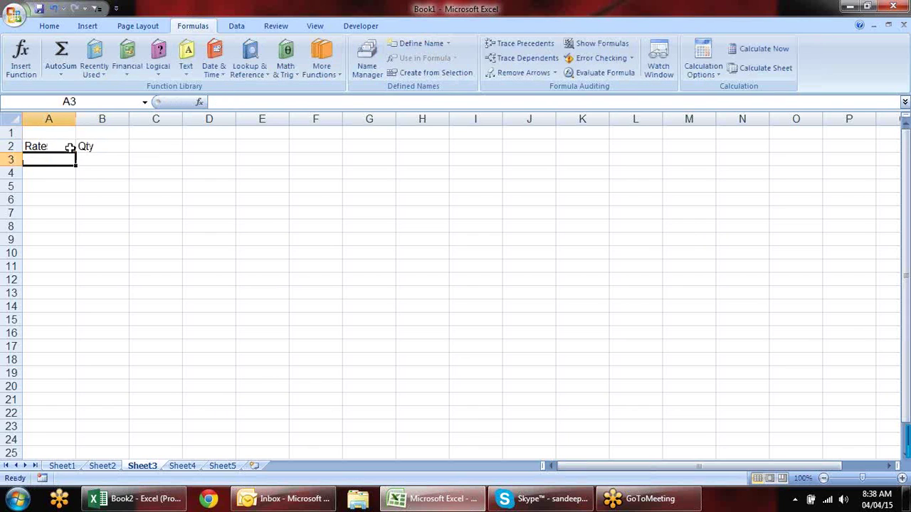
pyautogui.press('Up')
pyautogui.press('Right')
pyautogui.press('Right')
pyautogui.write('Amount')
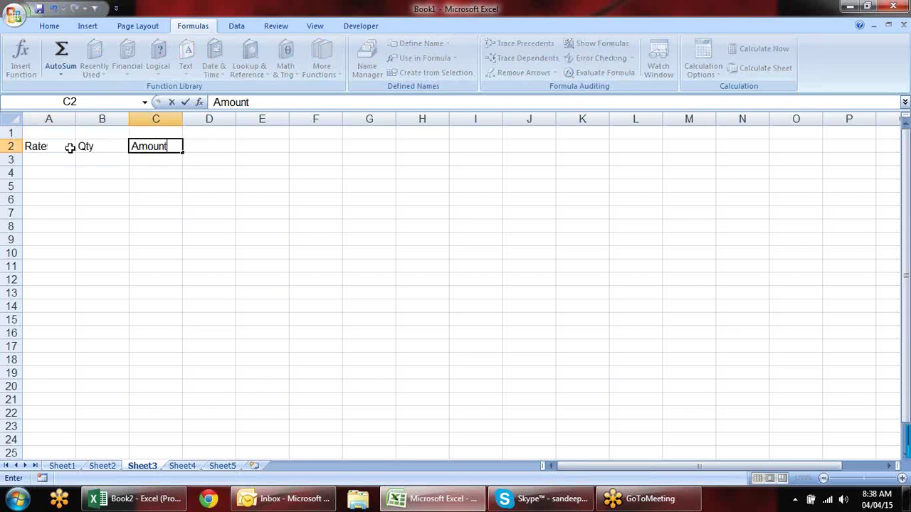
pyautogui.press('Return')
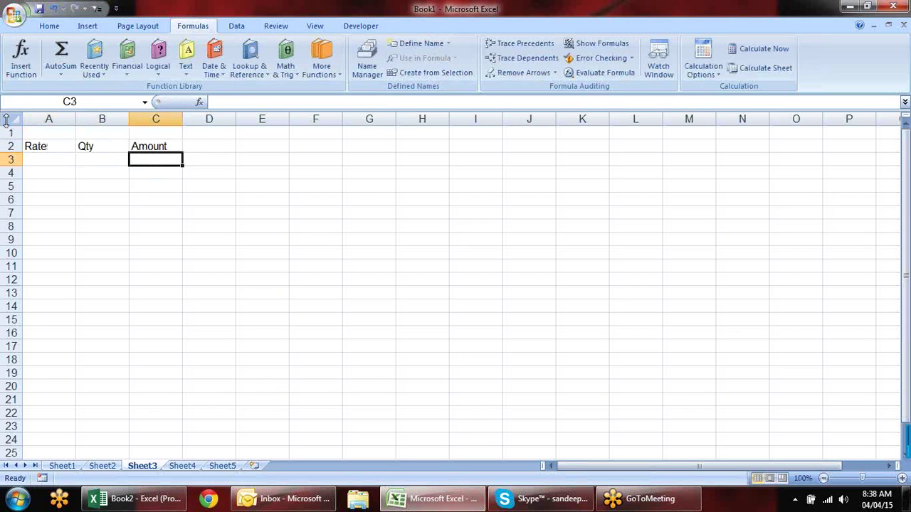
# - Insert a new column A and head it Items in A2
pyautogui.rightClick(50, 118)
pyautogui.click(119, 184)
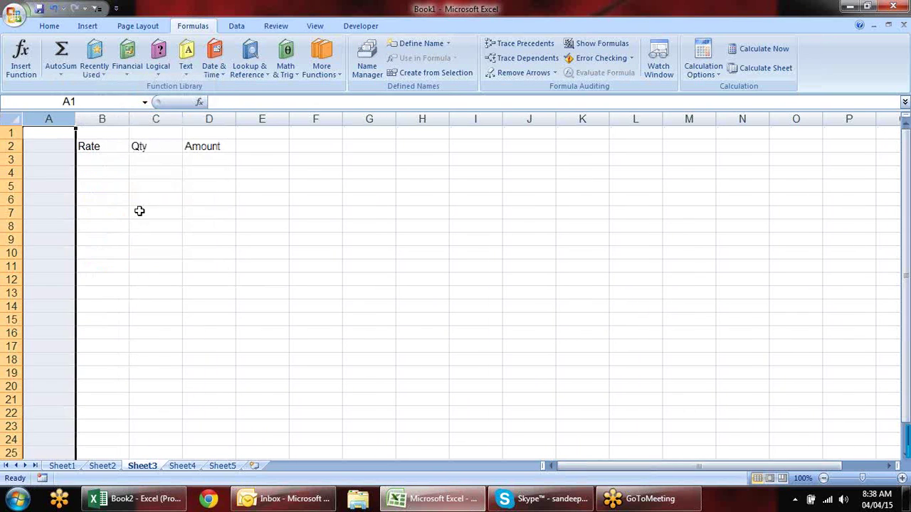
pyautogui.click(43, 146)
pyautogui.write('It')
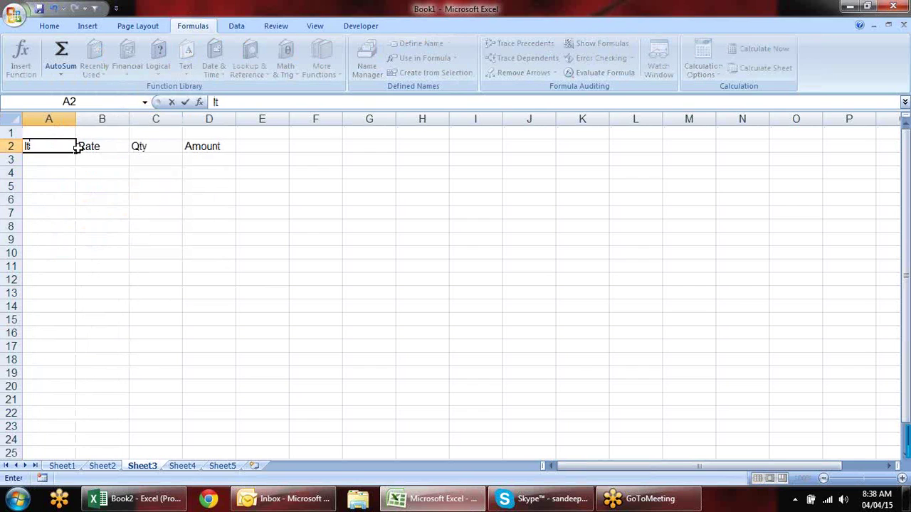
pyautogui.write('ems')
pyautogui.press('Return')
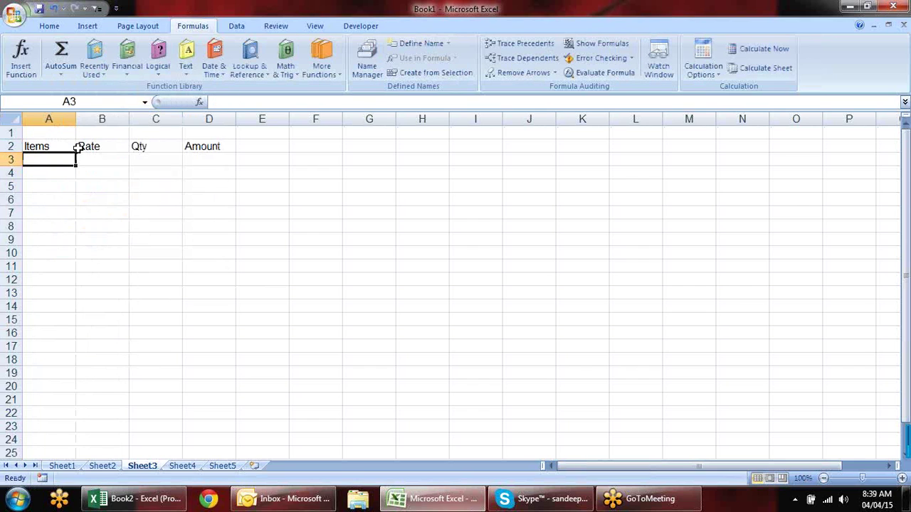
# - Enter rice in A3 and fill rice, sugar, wheat, tea down to A11
pyautogui.write('suger')
pyautogui.press('Return')
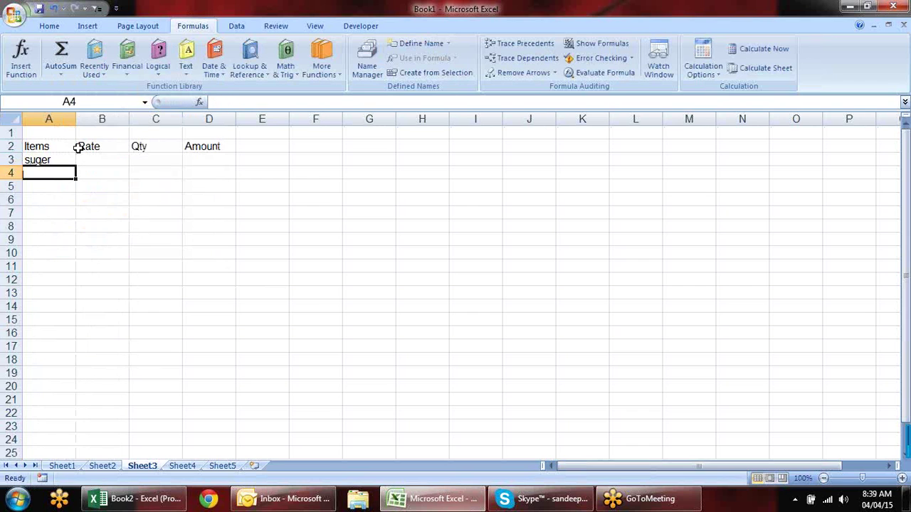
pyautogui.click(64, 160)
pyautogui.moveTo(75, 166)
pyautogui.mouseDown()
pyautogui.moveTo(72, 246)
pyautogui.moveTo(64, 156)
pyautogui.mouseUp()
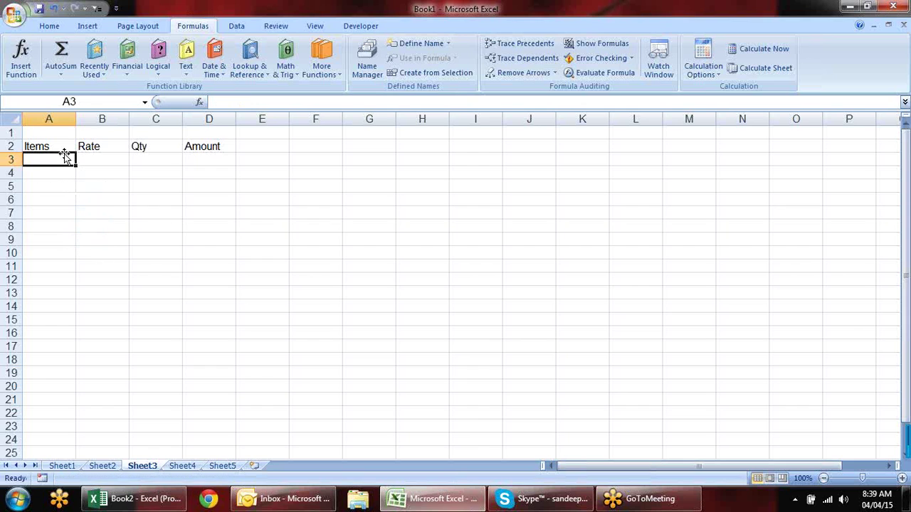
pyautogui.write('rice')
pyautogui.press('Return')
pyautogui.click(68, 158)
pyautogui.moveTo(75, 166); pyautogui.dragTo(72, 274)
pyautogui.moveTo(104, 157); pyautogui.dragTo(145, 264)
# - Fill B3:C11 at once with =RANDBETWEEN(10,90)
pyautogui.write('=r')
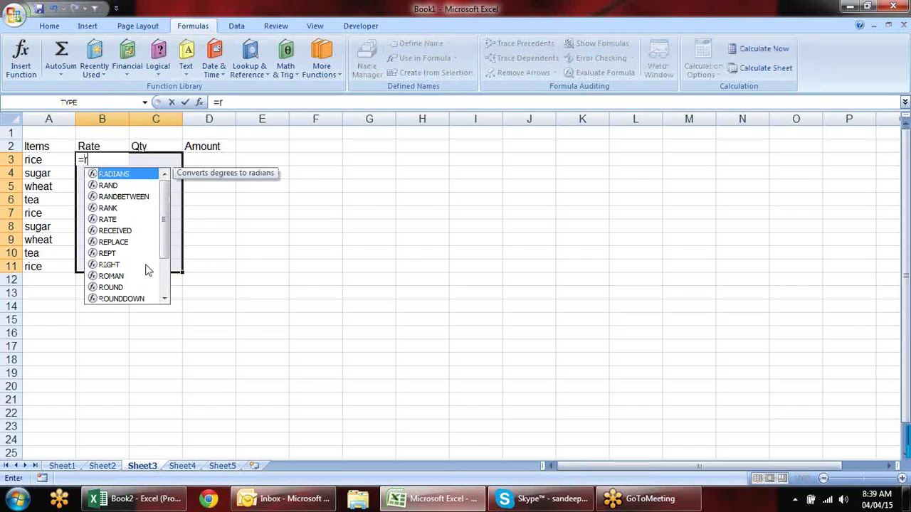
pyautogui.press('Down')
pyautogui.press('Down')
pyautogui.press('Tab')
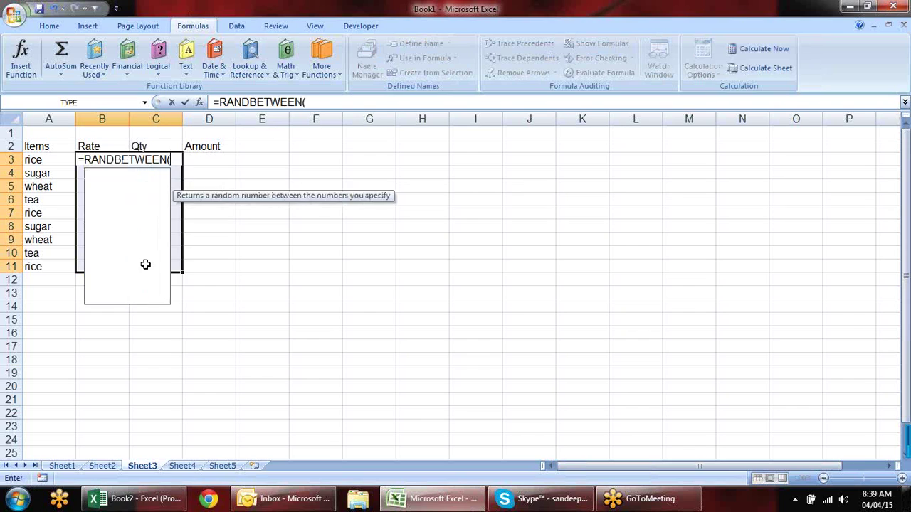
pyautogui.write('10')
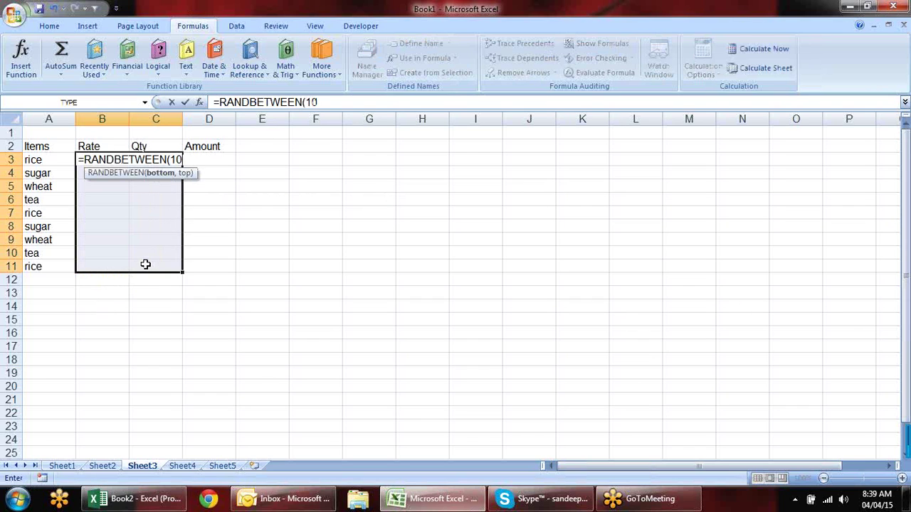
pyautogui.write(',90')
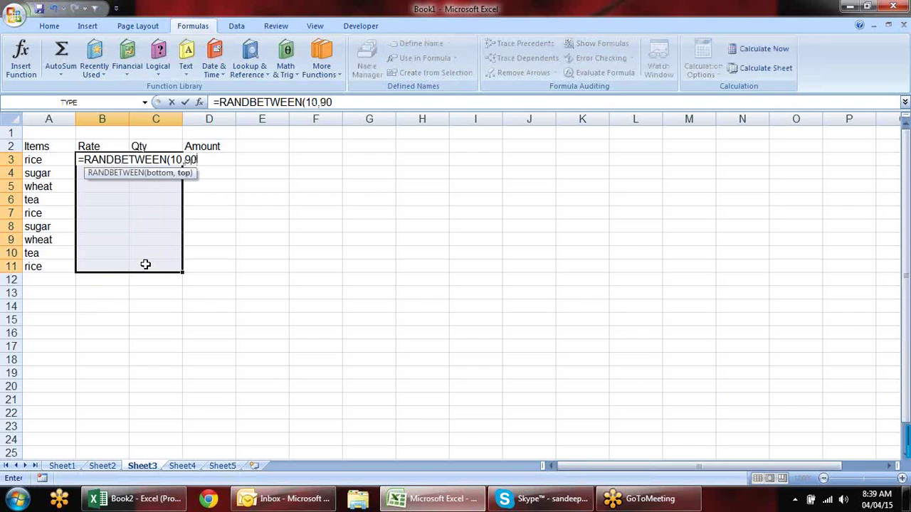
pyautogui.write(')')
pyautogui.hotkey('ctrl', 'Return')
# - Replace the random formulas in B3:C11 with their fixed values
pyautogui.hotkey('ctrl', 'c')
pyautogui.hotkey('alt', 'e')
pyautogui.press('s')
pyautogui.press('v')
pyautogui.press('Return')
pyautogui.press('Escape')
pyautogui.click(208, 164)
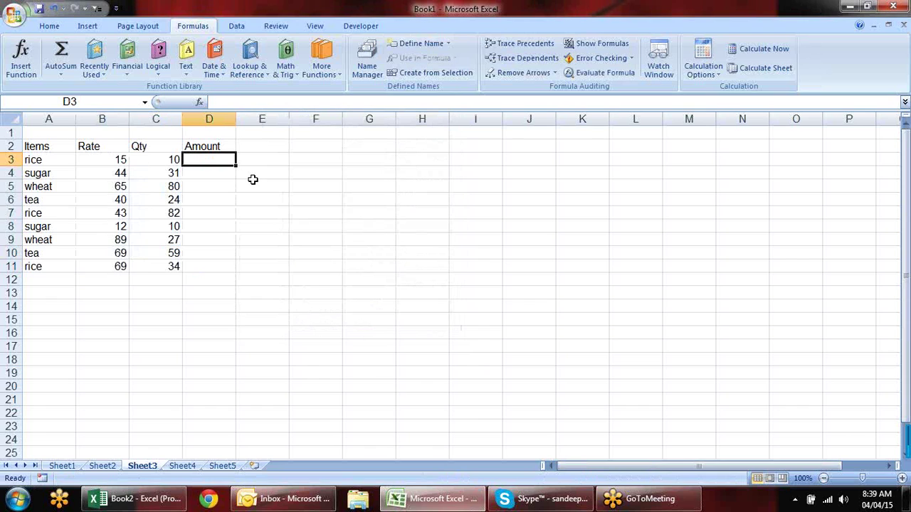
# - Enter =B3*C3 in D3 and fill it down to D11
pyautogui.write('=')
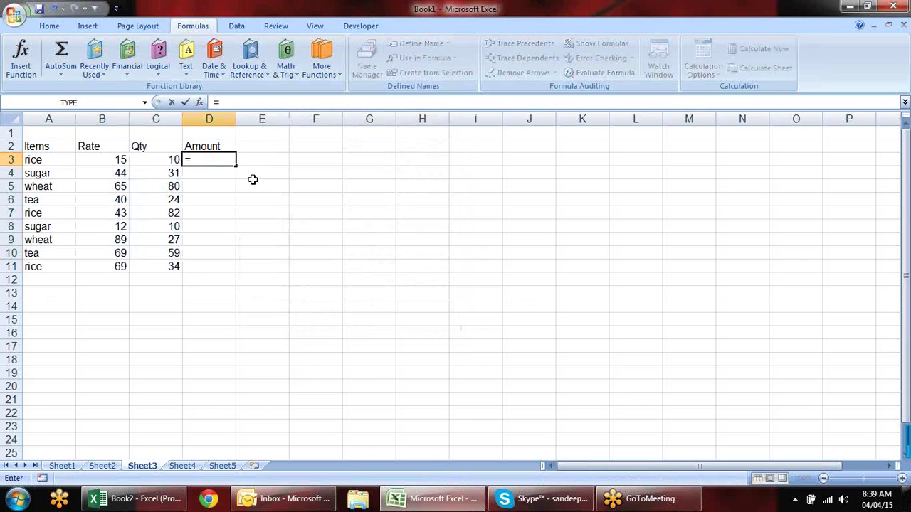
pyautogui.click(116, 159)
pyautogui.write('*')
pyautogui.click(148, 163)
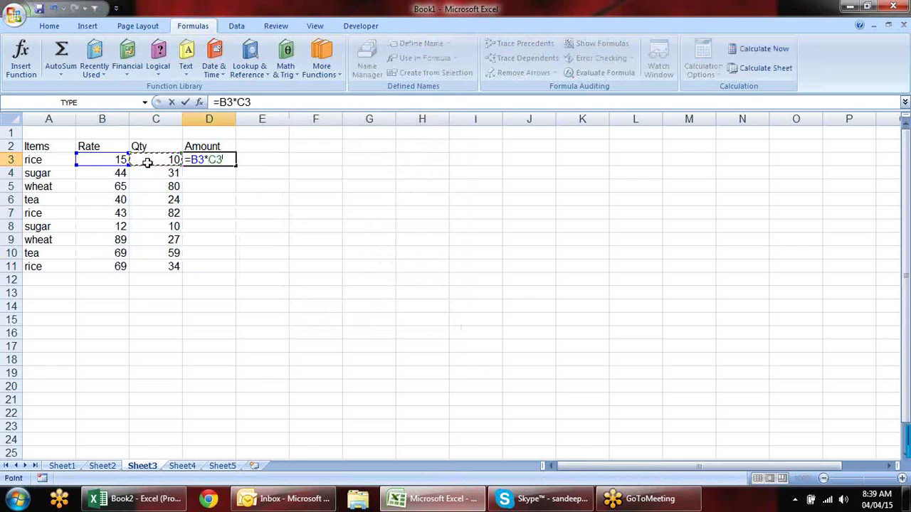
pyautogui.press('Return')
pyautogui.click(225, 159)
pyautogui.moveTo(237, 166); pyautogui.dragTo(233, 272)
# - AutoSum the amounts into a bold D12 total of 20140, labelled Total in C12
pyautogui.click(211, 278)
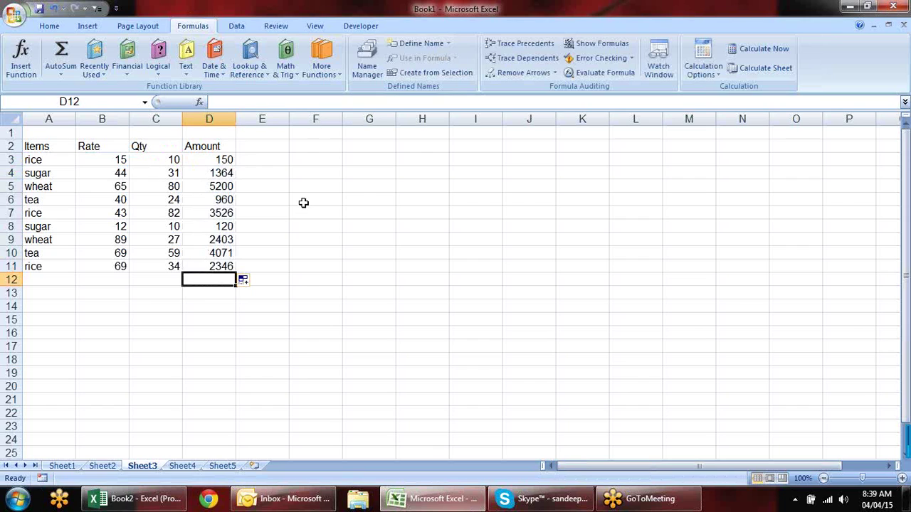
pyautogui.hotkey('alt', '=')
pyautogui.press('Return')
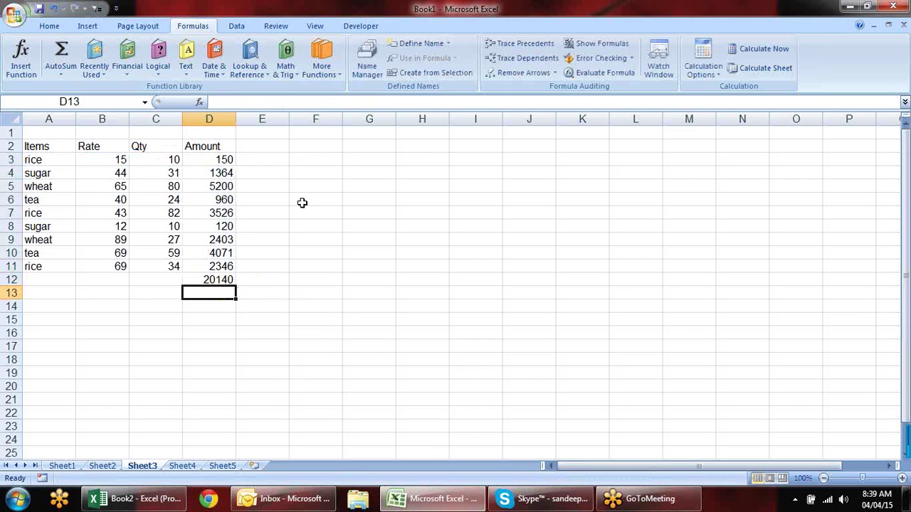
pyautogui.press('Up')
pyautogui.hotkey('ctrl', 'b')
pyautogui.press('Left')
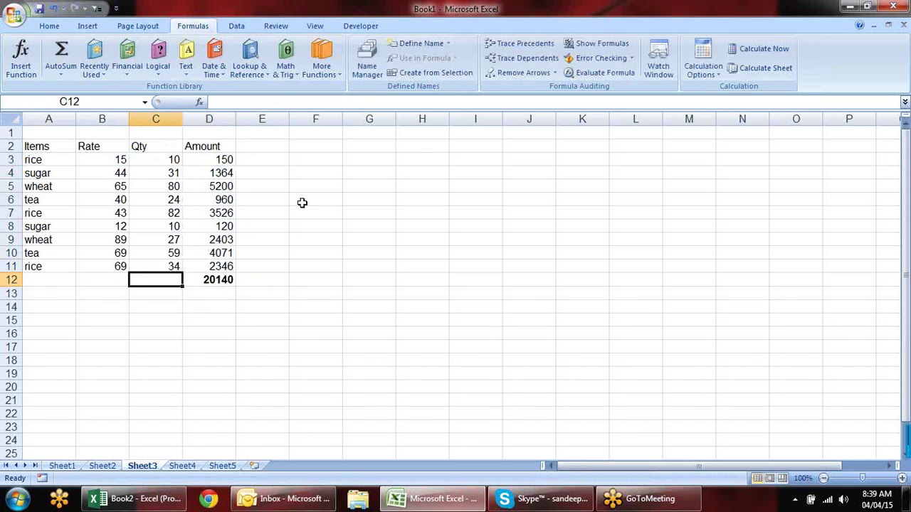
pyautogui.write('Total')
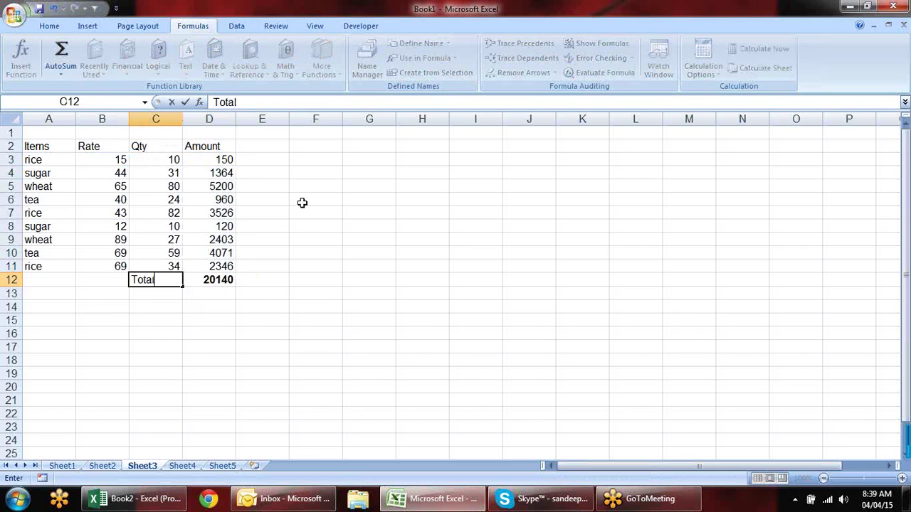
pyautogui.press('Return')
pyautogui.click(213, 119)
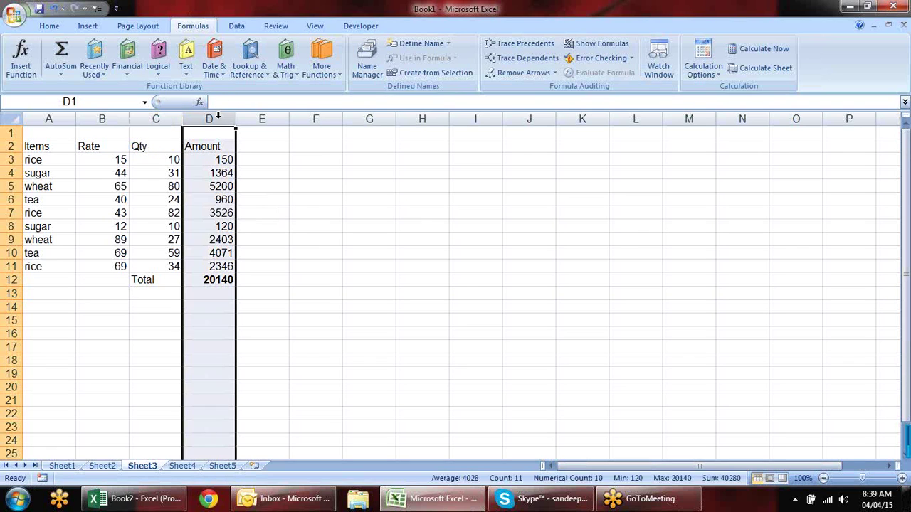
pyautogui.click(164, 283)
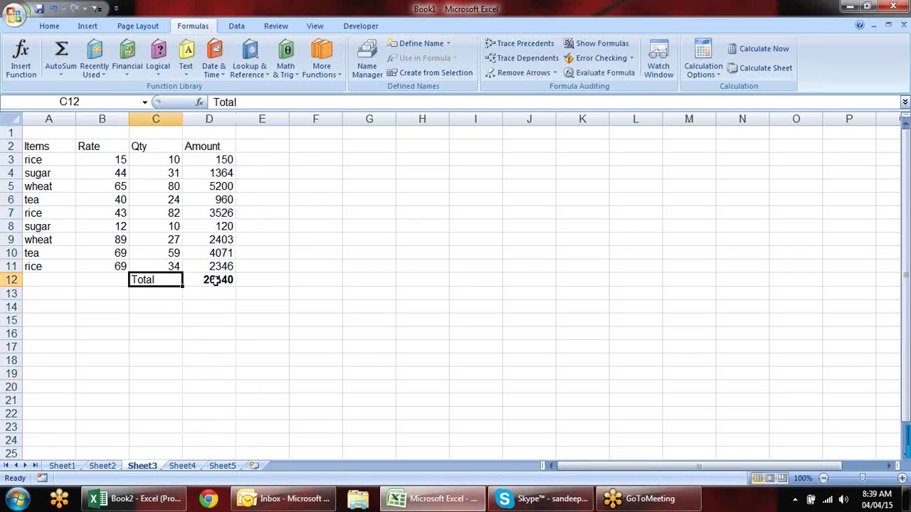
pyautogui.click(200, 283)
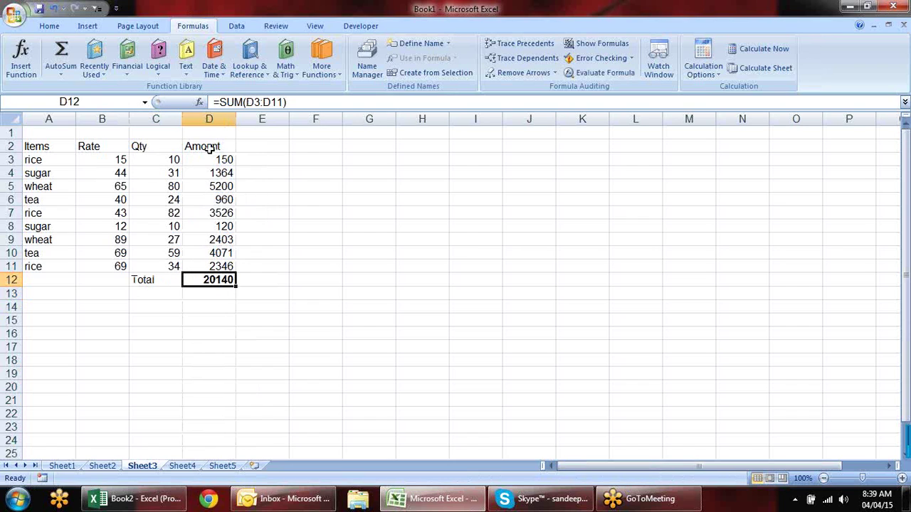
# - Enter =SUMPRODUCT(B3:B11,C3:C11) in C14, returning 20140, and review its ranges
pyautogui.click(143, 305)
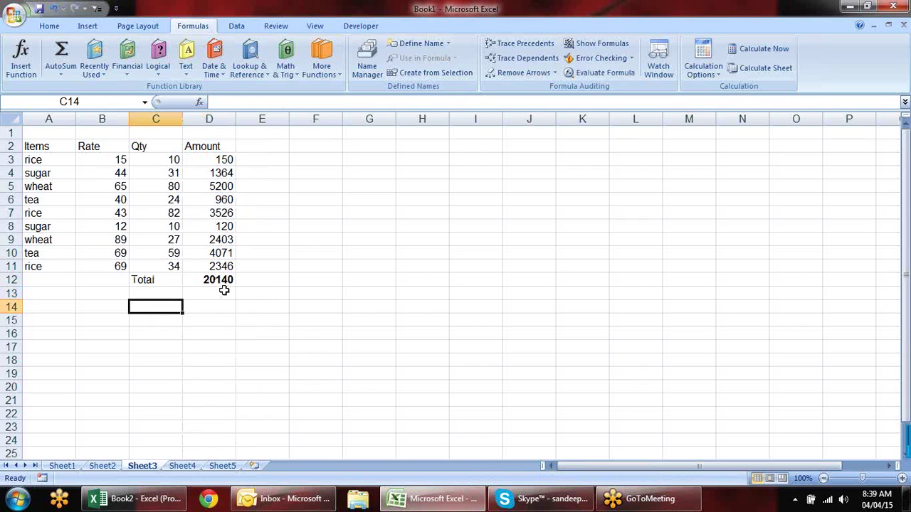
pyautogui.write('=')
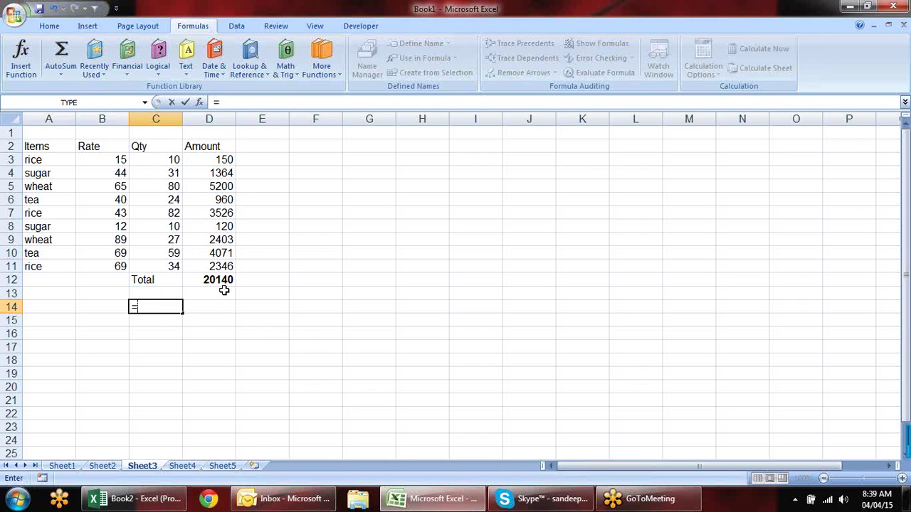
pyautogui.write('sum')
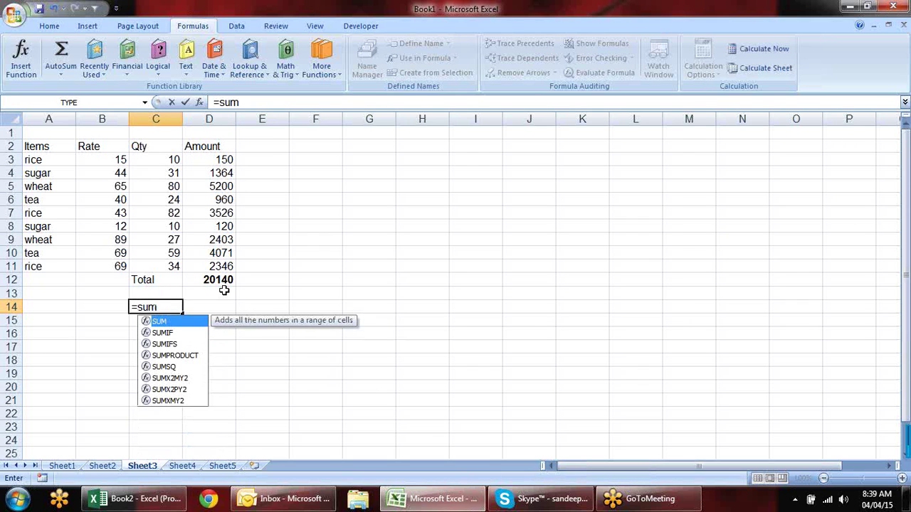
pyautogui.press('Down')
pyautogui.press('Down')
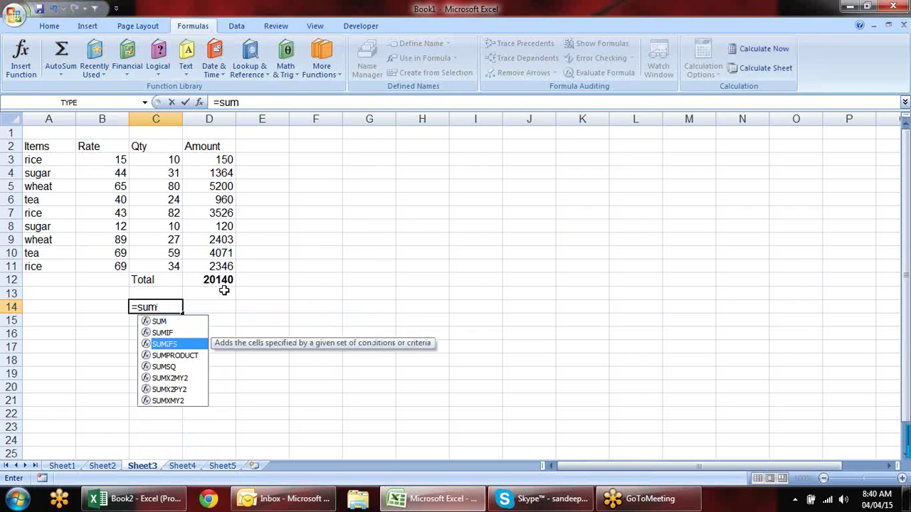
pyautogui.press('Down')
pyautogui.press('Tab')
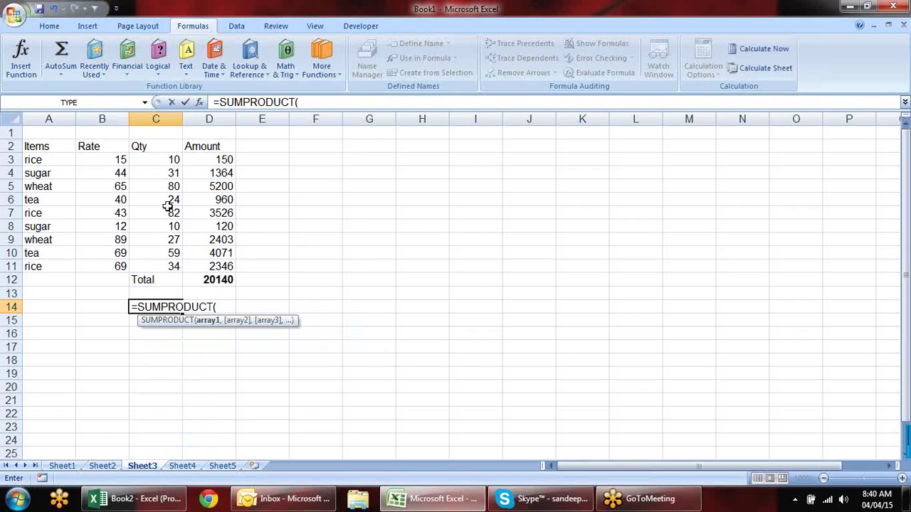
pyautogui.moveTo(105, 162); pyautogui.dragTo(103, 267)
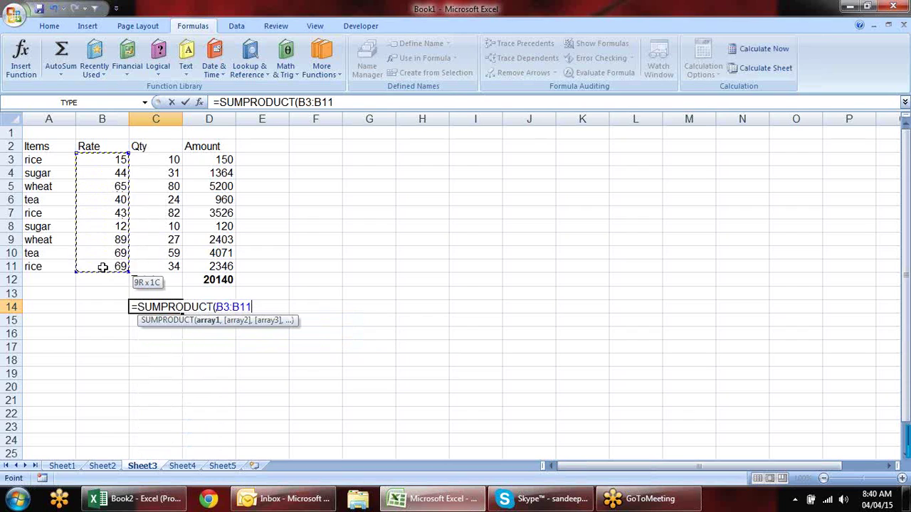
pyautogui.write(',')
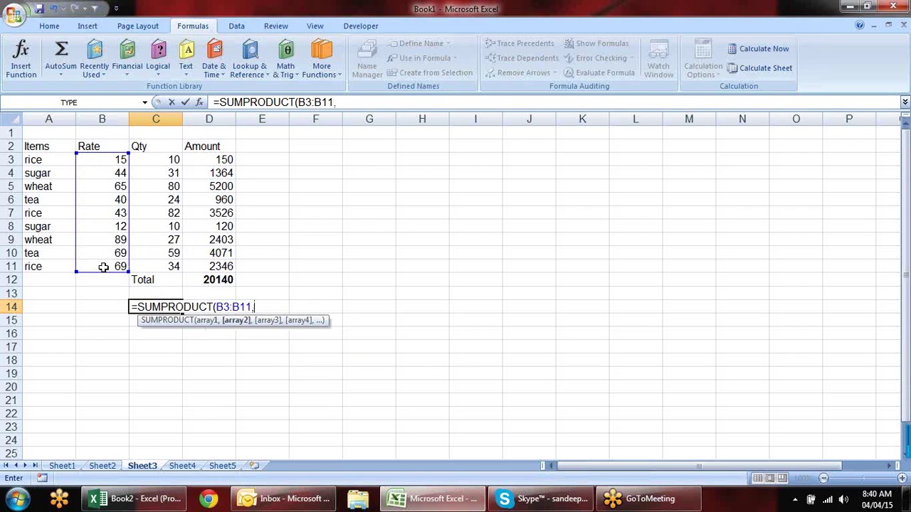
pyautogui.moveTo(154, 160); pyautogui.dragTo(156, 266)
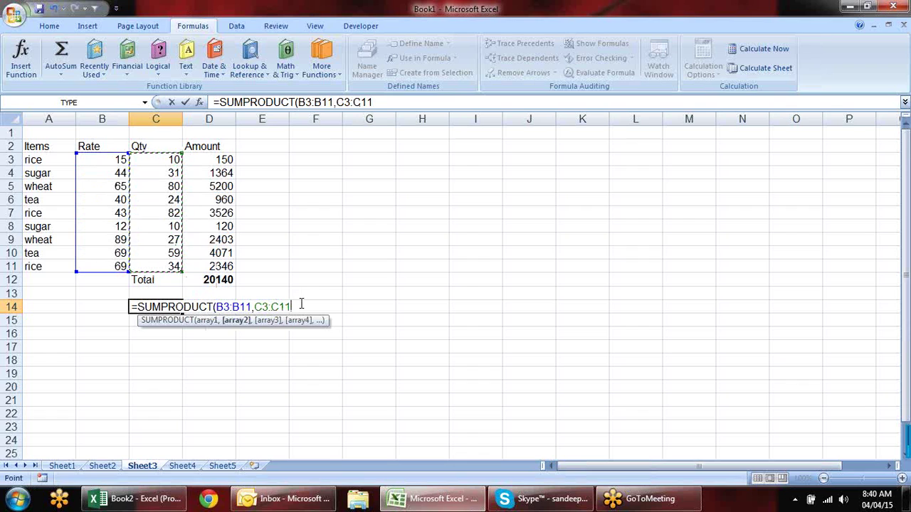
pyautogui.write(')')
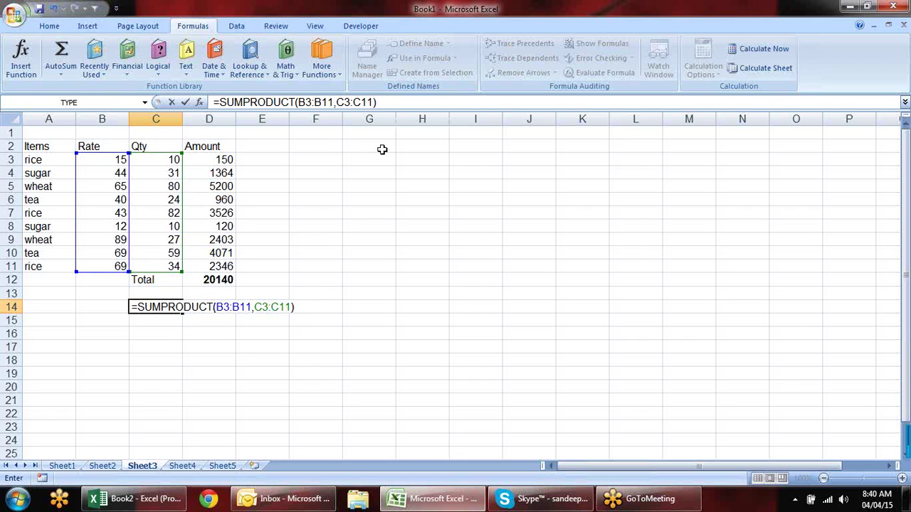
pyautogui.press('Return')
pyautogui.press('Up')
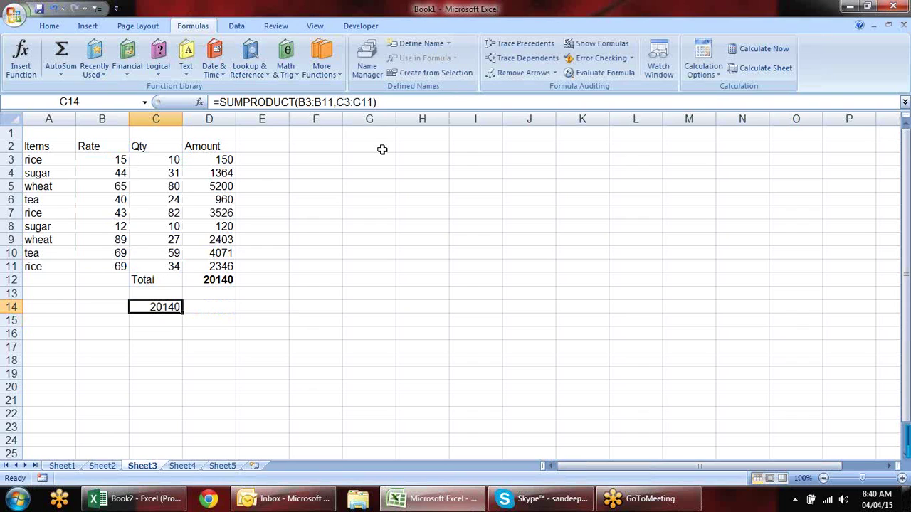
pyautogui.press('F2')
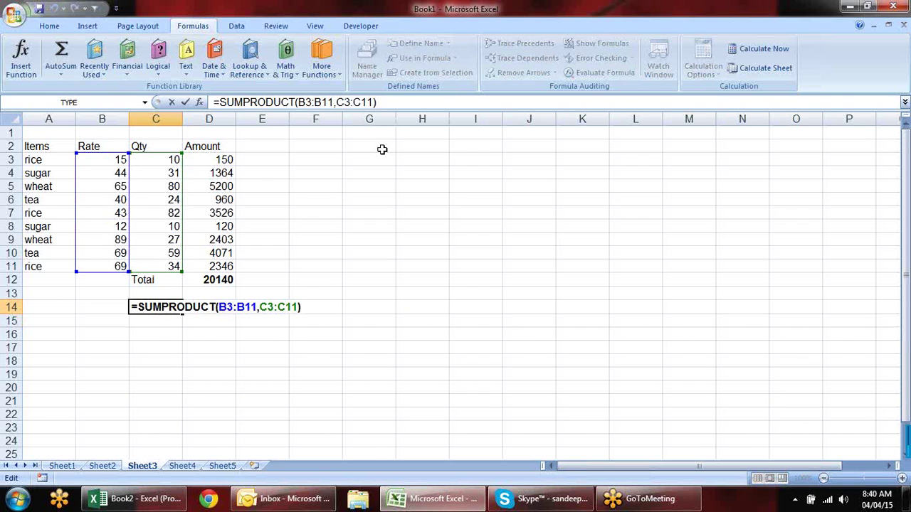
pyautogui.press('Escape')
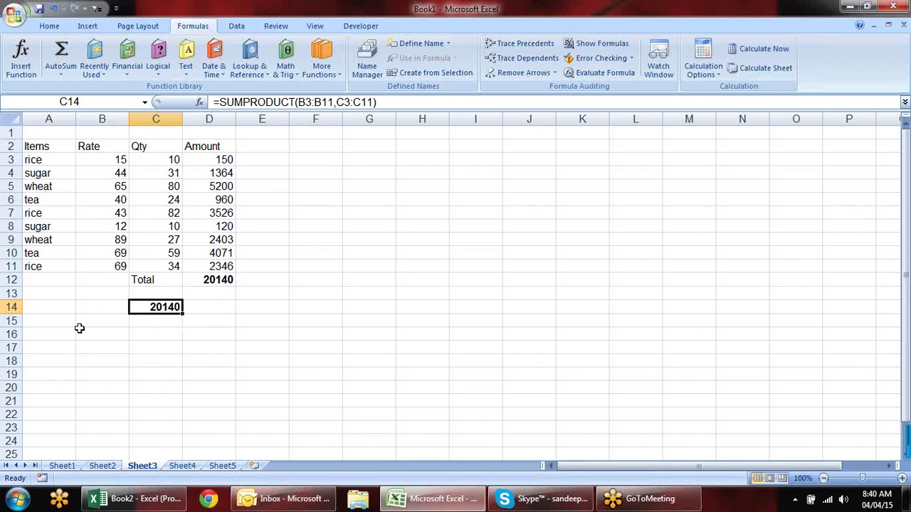
# - Copy the item names in A3:A6 into G3:G6
pyautogui.click(330, 190)
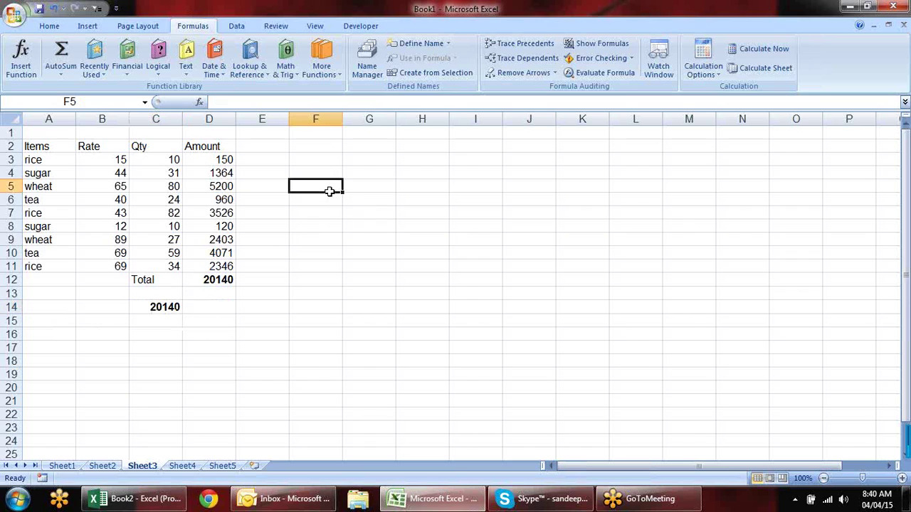
pyautogui.moveTo(50, 161); pyautogui.dragTo(53, 186)
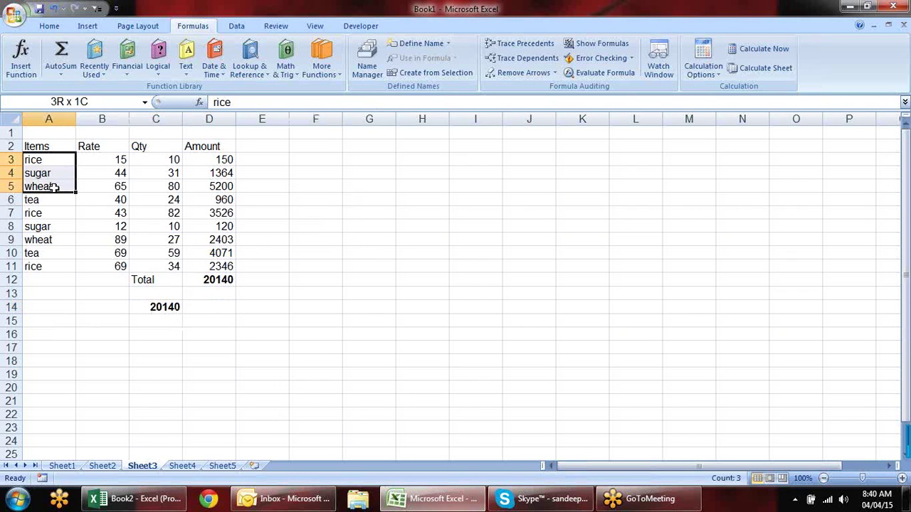
pyautogui.moveTo(54, 187); pyautogui.dragTo(56, 203)
pyautogui.hotkey('ctrl', 'c')
pyautogui.click(374, 162)
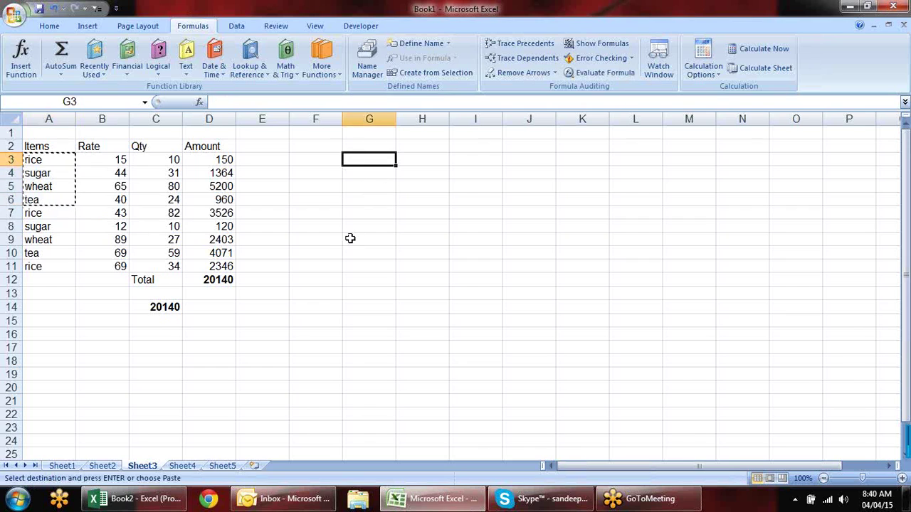
pyautogui.hotkey('ctrl', 'v')
pyautogui.click(414, 160)
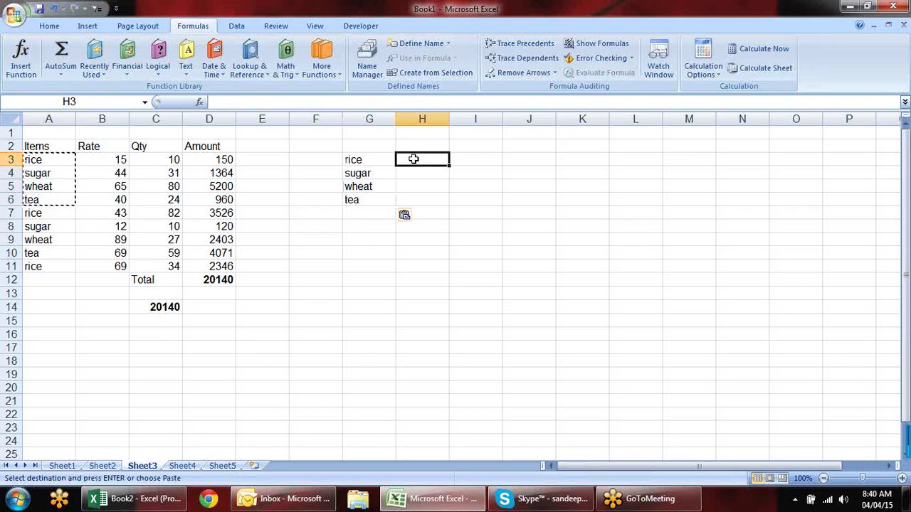
pyautogui.press('Escape')
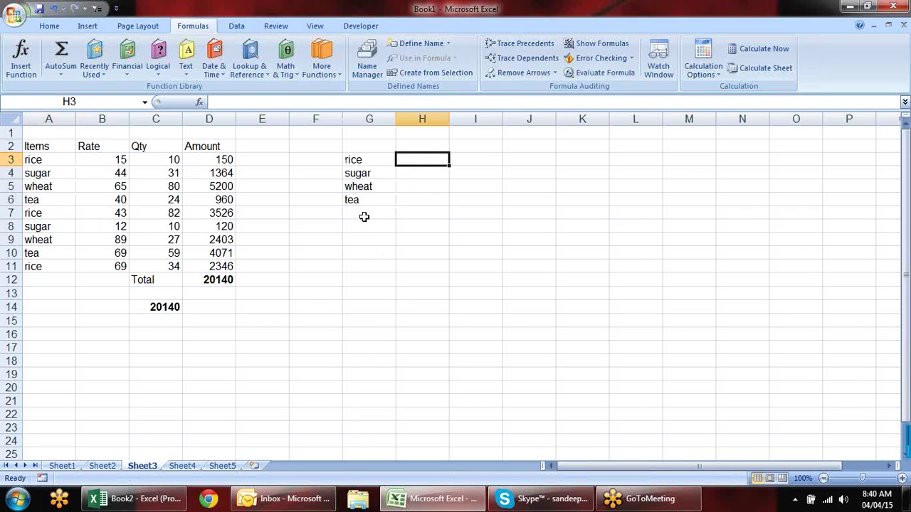
# - Check the Amount formulas in D3 and D5 and the rice label in G3
pyautogui.click(212, 163)
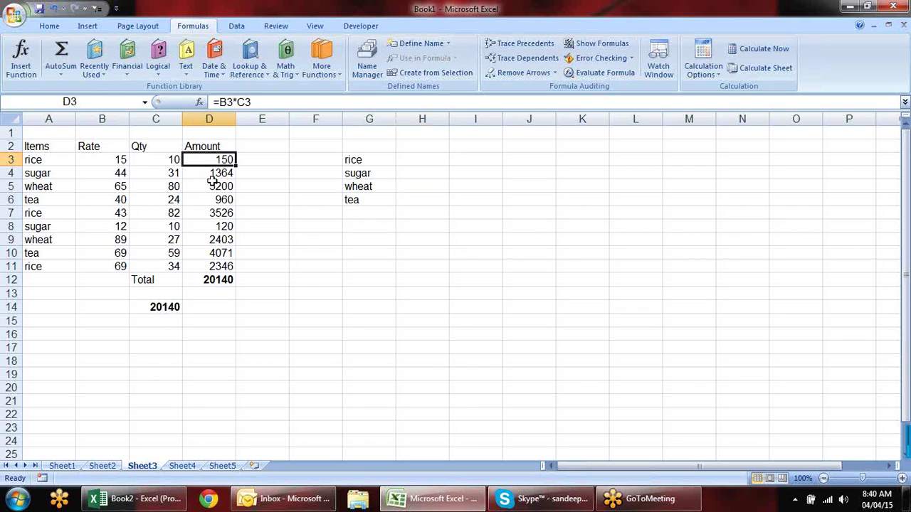
pyautogui.click(214, 184)
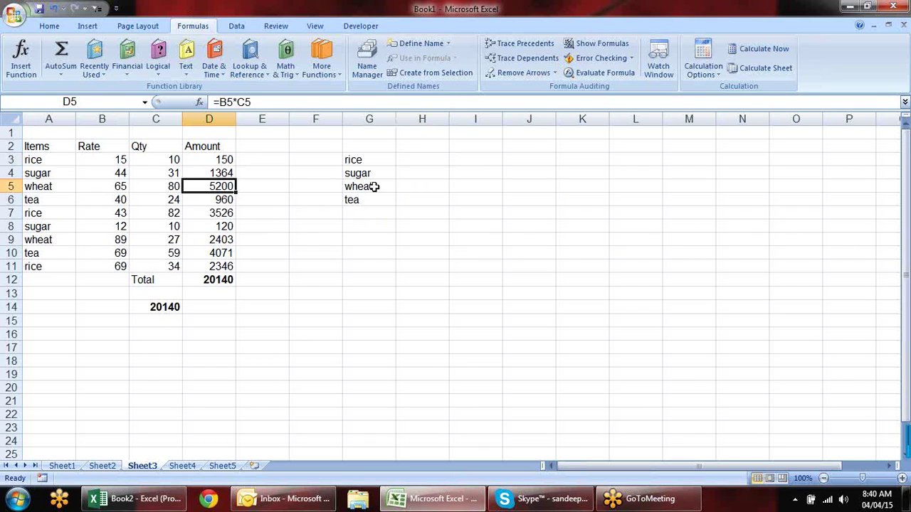
pyautogui.click(379, 160)
pyautogui.click(412, 164)
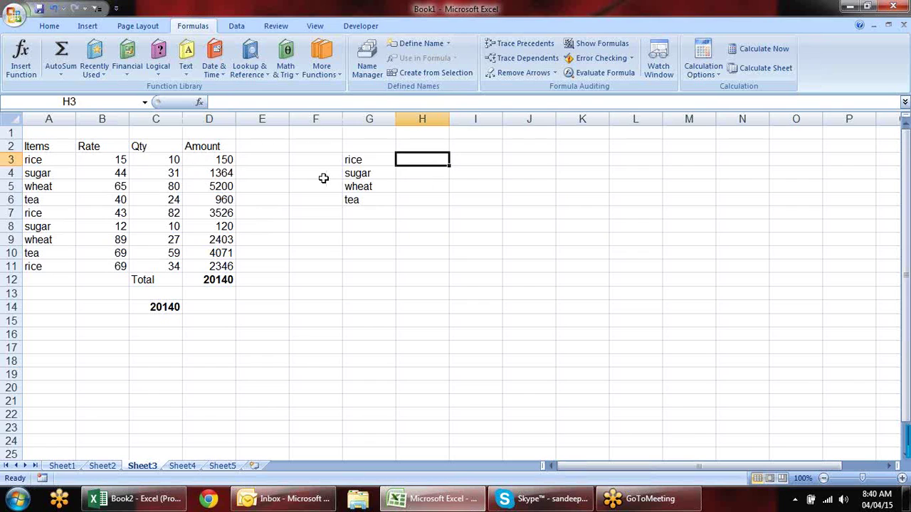
pyautogui.click(368, 163)
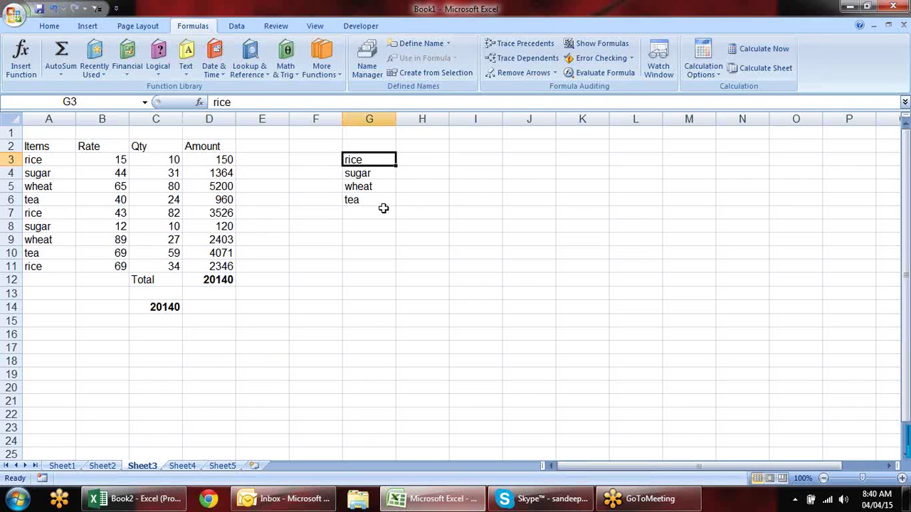
pyautogui.click(428, 154)
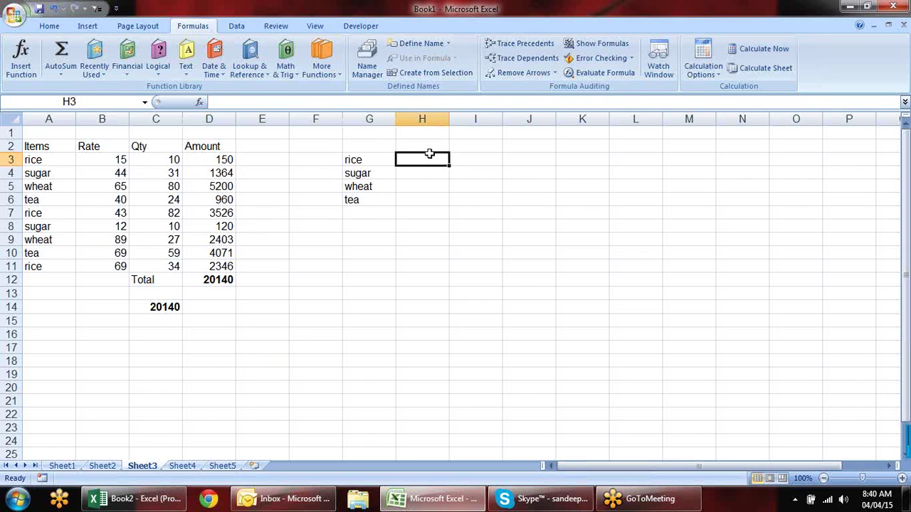
# - Enter =SUMIF($A$3:$A$11,G3,$D$3:$D$11) in H3, giving rice's total of 6022
pyautogui.write('=')
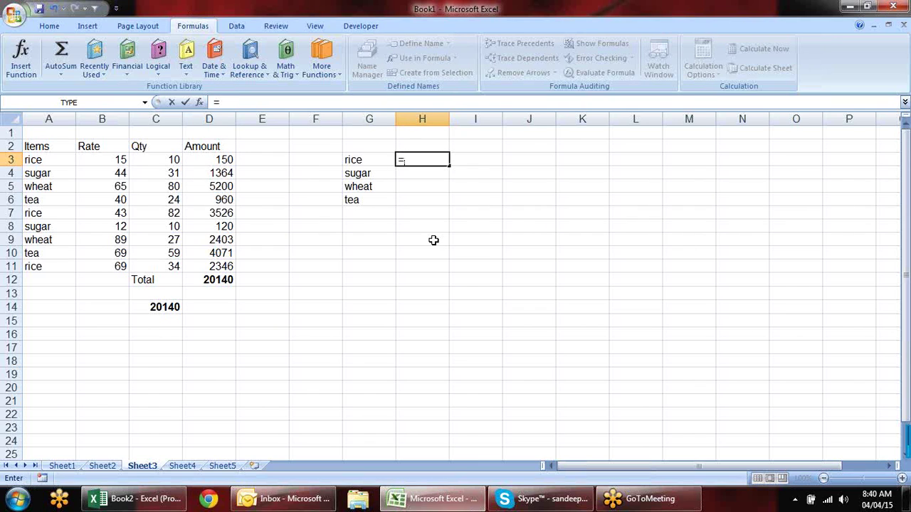
pyautogui.write('su')
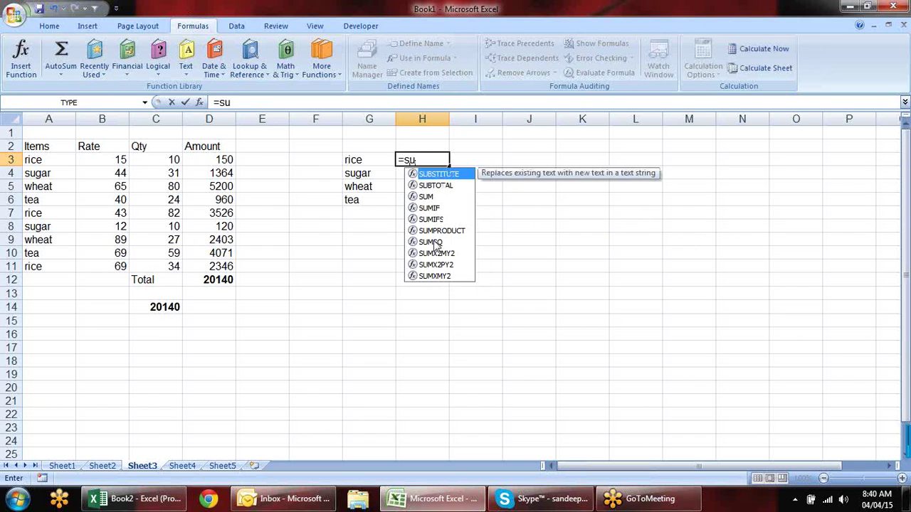
pyautogui.press('Down')
pyautogui.press('Down')
pyautogui.press('Down')
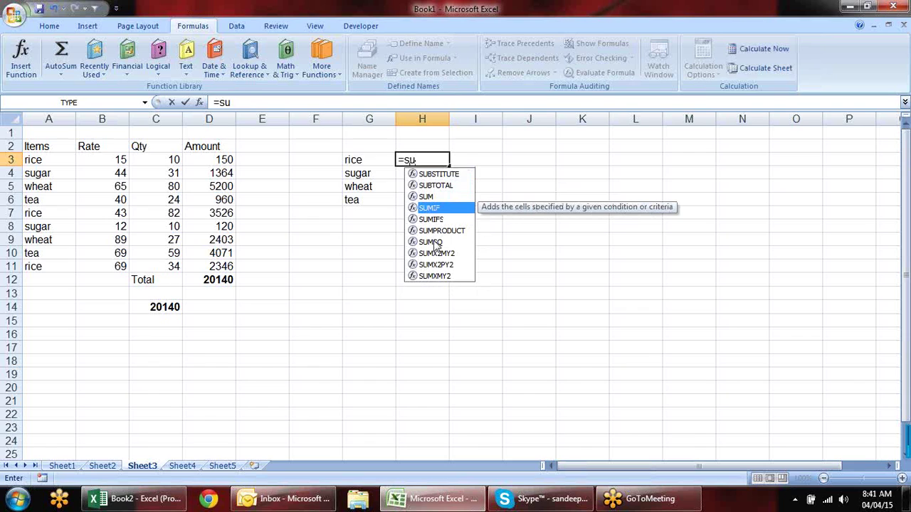
pyautogui.press('Tab')
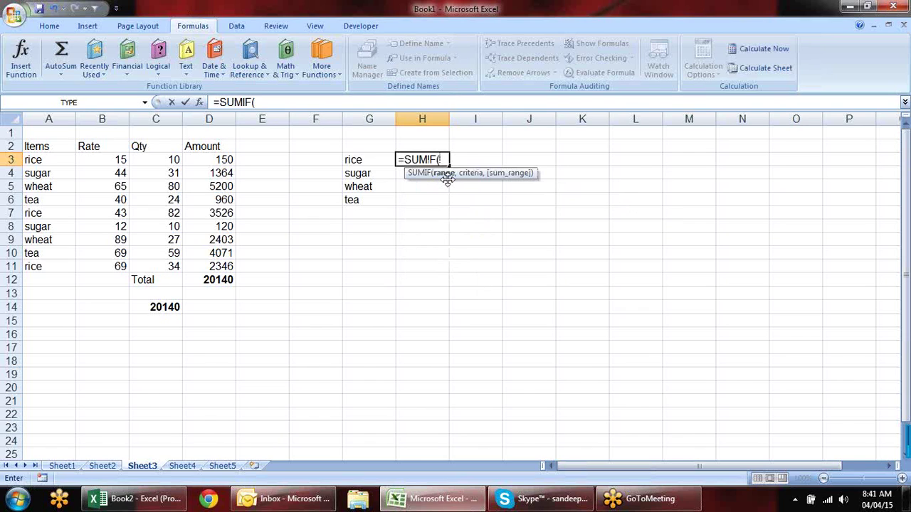
pyautogui.moveTo(53, 165); pyautogui.dragTo(66, 262)
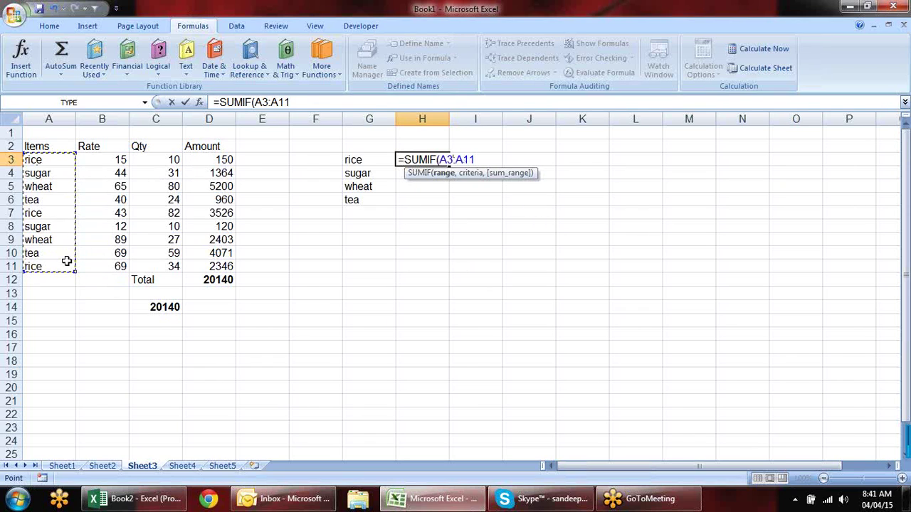
pyautogui.press('F4')
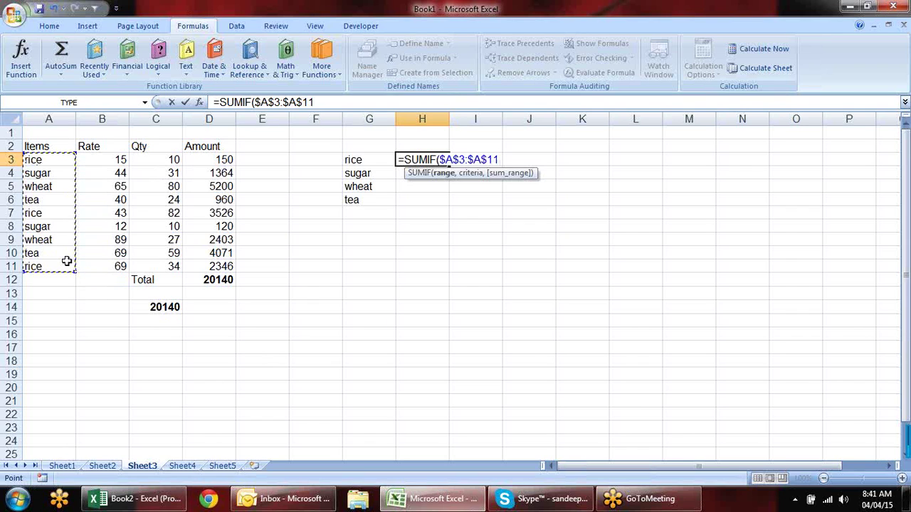
pyautogui.write(',')
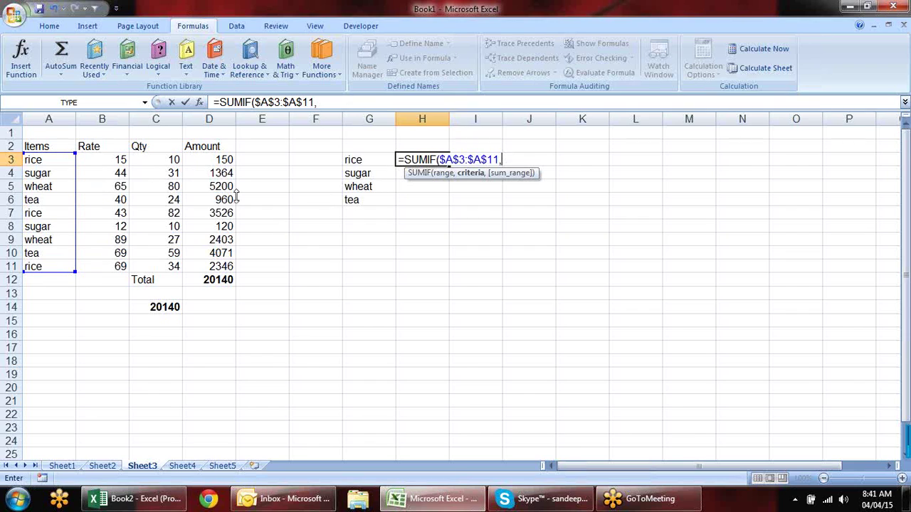
pyautogui.click(356, 160)
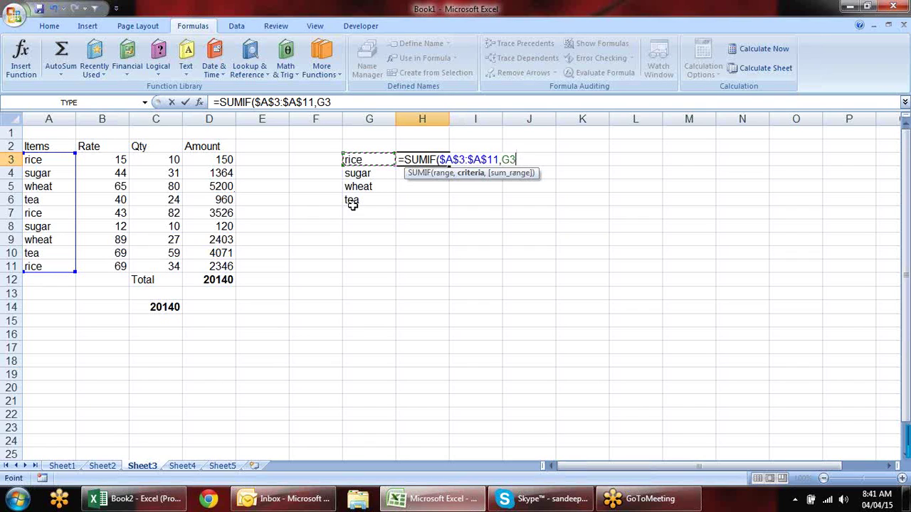
pyautogui.write(',')
pyautogui.moveTo(228, 158); pyautogui.dragTo(227, 264)
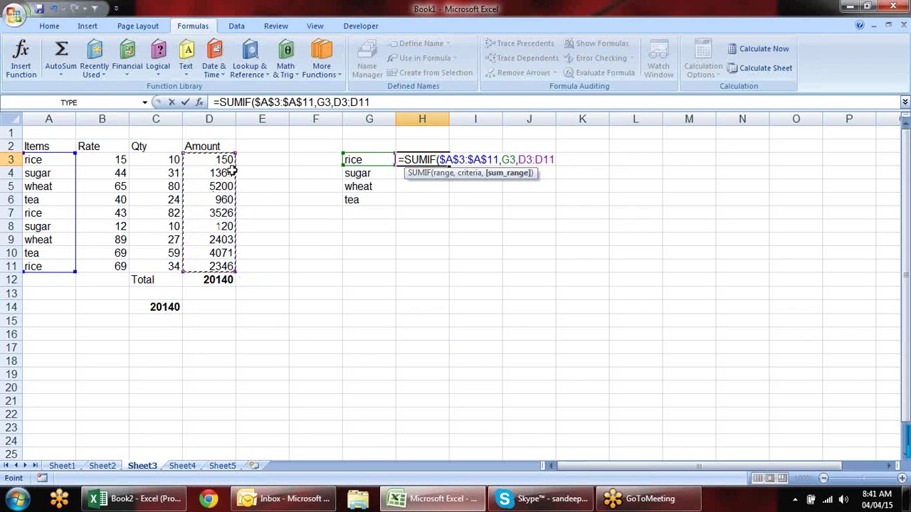
pyautogui.press('F4')
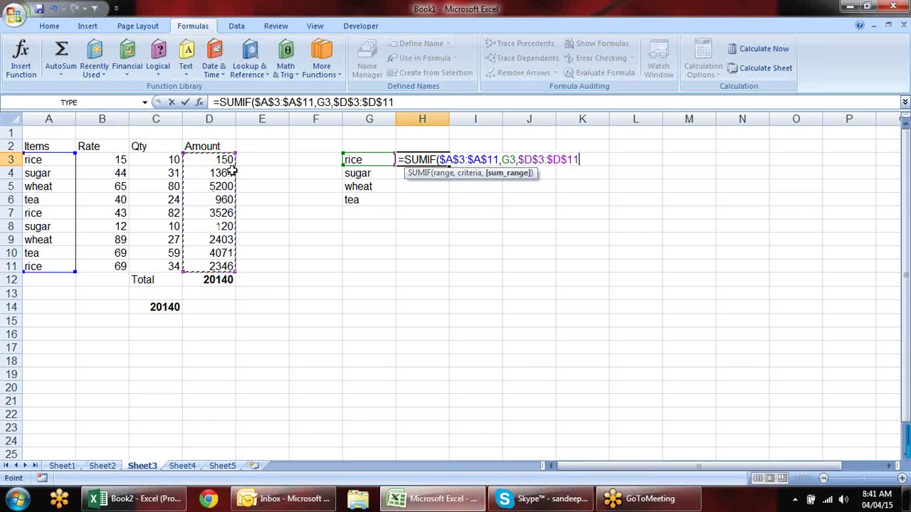
pyautogui.write(')')
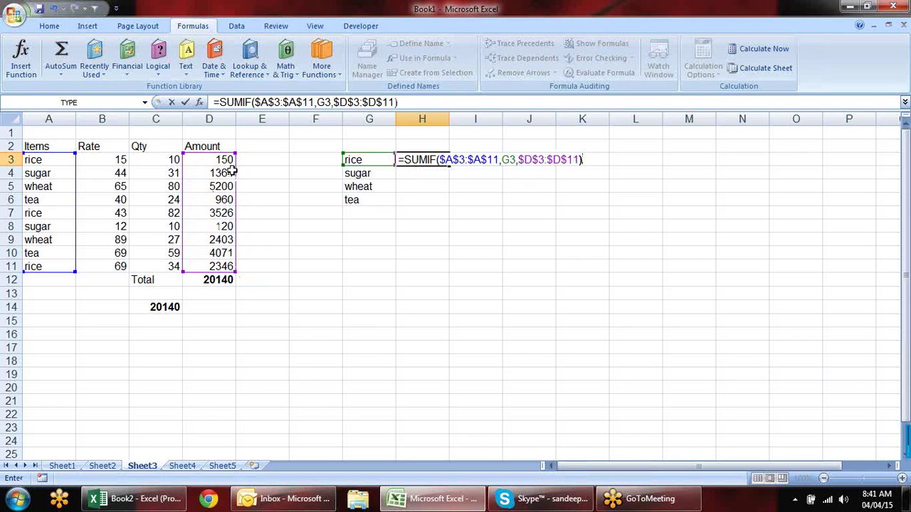
pyautogui.press('Return')
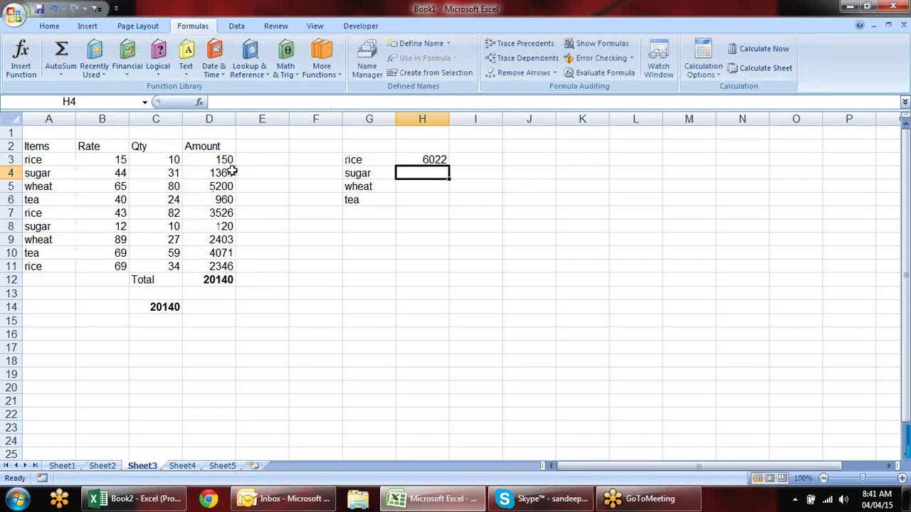
# - Fill H3's SUMIF down to H6 for sugar, wheat and tea (1484, 7603, 5031)
pyautogui.click(446, 161)
pyautogui.moveTo(450, 165); pyautogui.dragTo(449, 204)
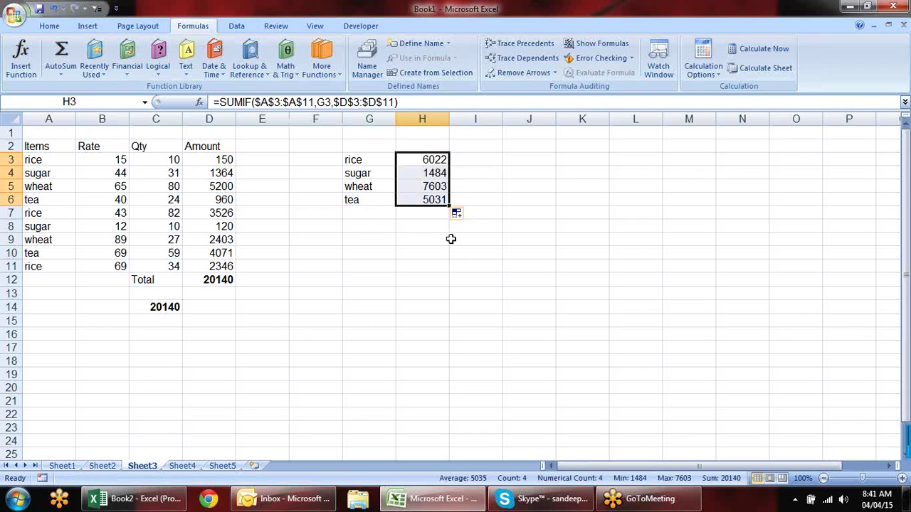
pyautogui.click(421, 175)
pyautogui.click(421, 188)
pyautogui.click(421, 200)
# - Add a bold =SUM(H3:H6) grand total of 20140 in H7
pyautogui.click(414, 212)
pyautogui.hotkey('alt', '=')
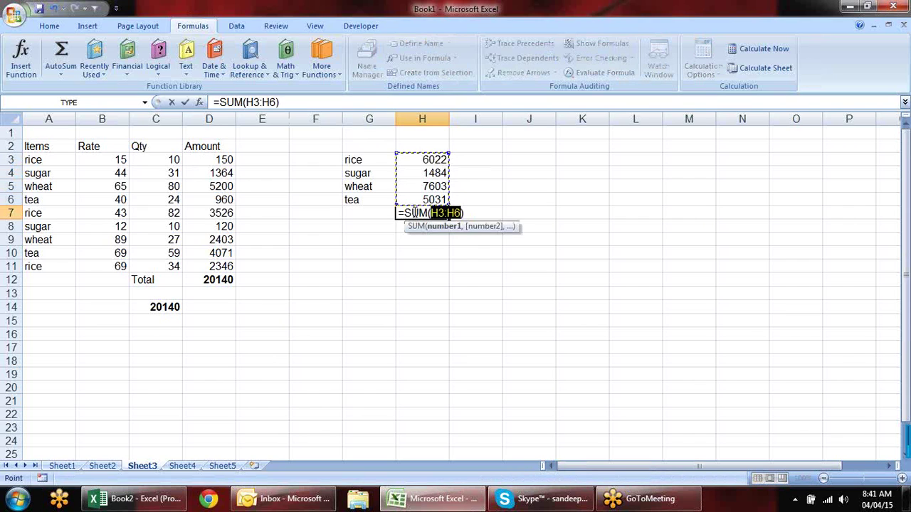
pyautogui.press('Return')
pyautogui.click(426, 214)
pyautogui.hotkey('ctrl', 'b')
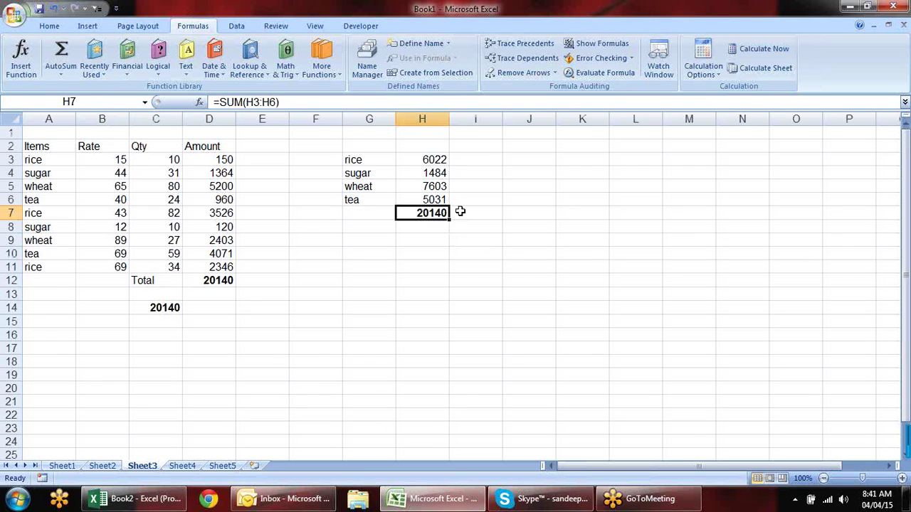
pyautogui.click(441, 161)
pyautogui.doubleClick(433, 162)
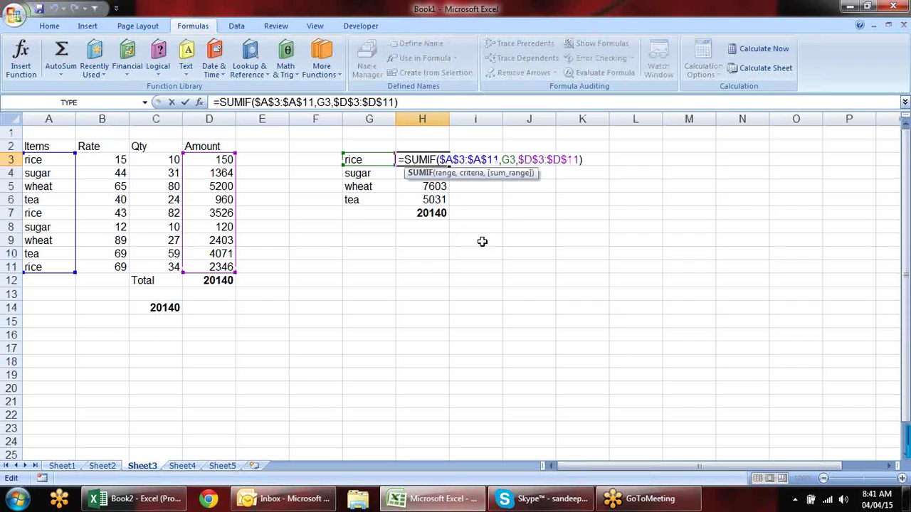
pyautogui.press('Escape')
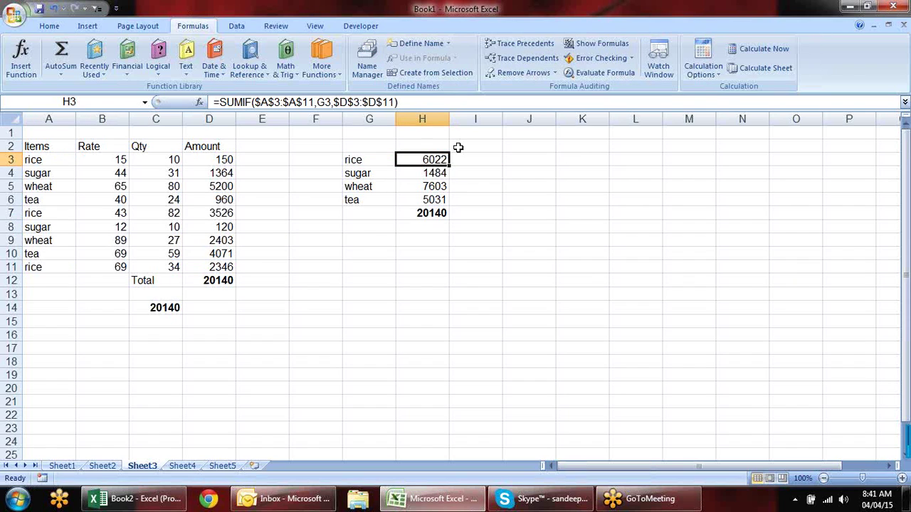
# - Type the heading sumifs in I2
pyautogui.click(487, 146)
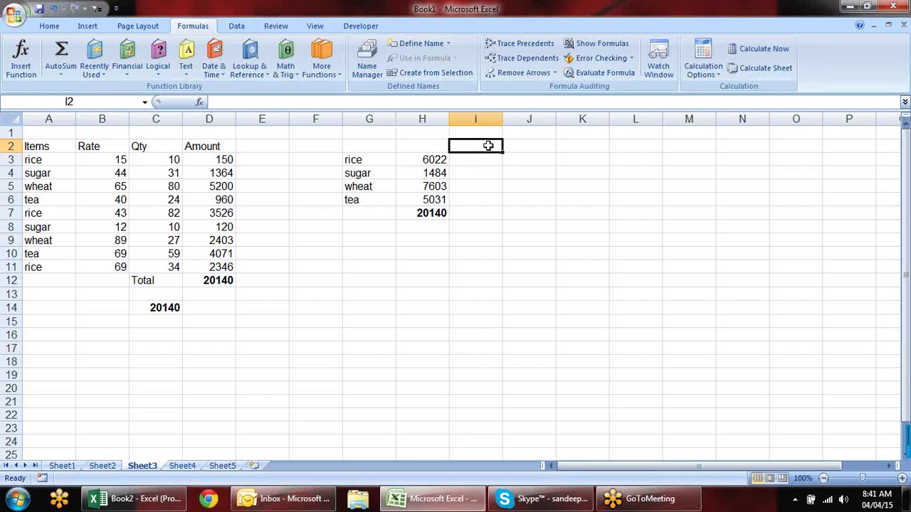
pyautogui.write('sumifs')
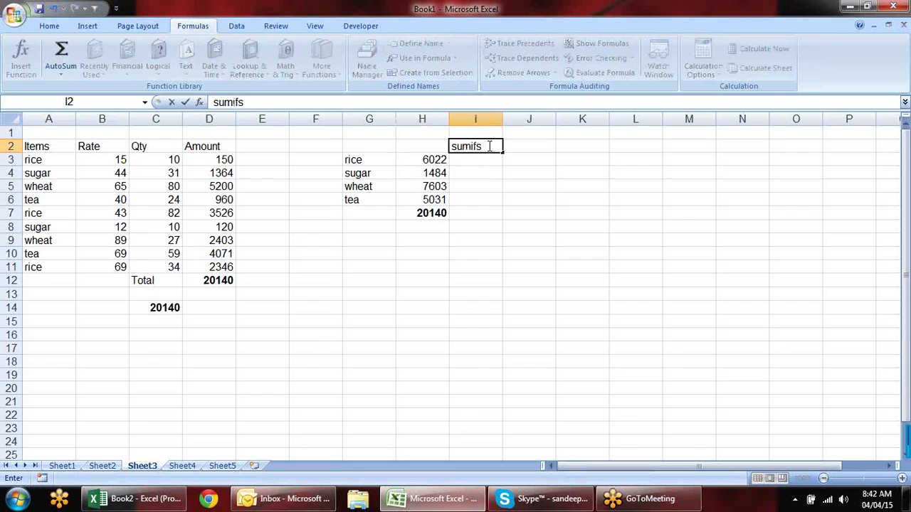
pyautogui.press('Return')
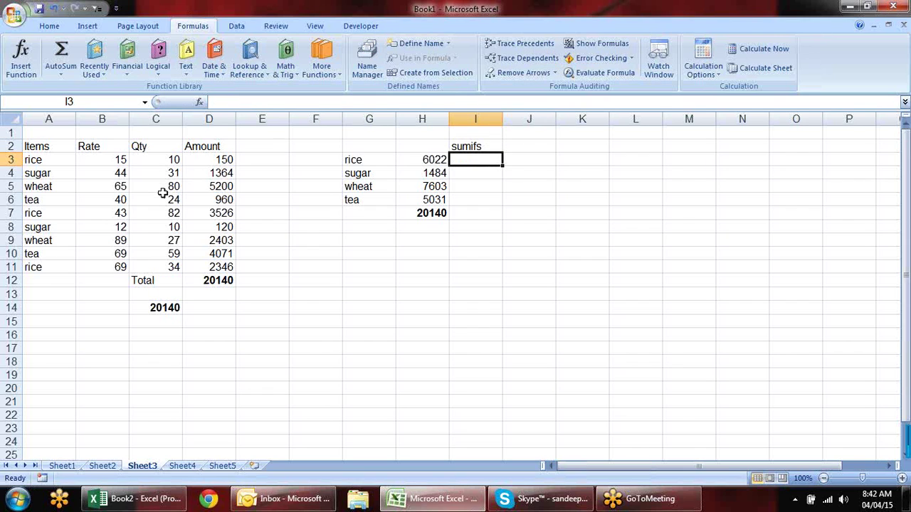
pyautogui.click(222, 158)
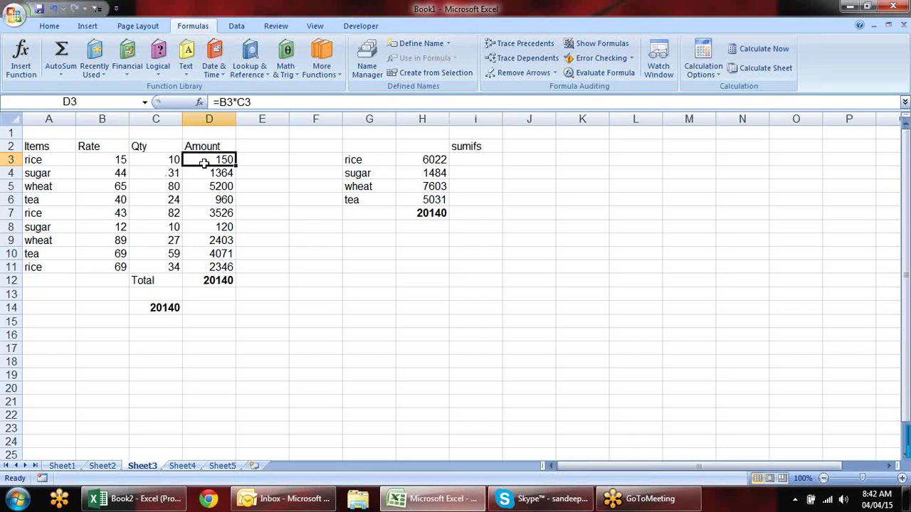
pyautogui.click(381, 158)
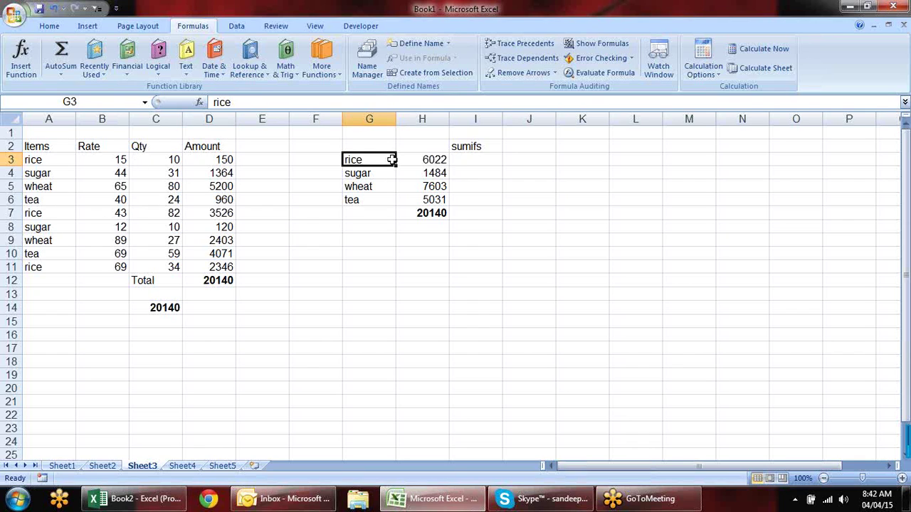
pyautogui.click(472, 159)
# - Enter the criterion >1000 in I1
pyautogui.click(471, 134)
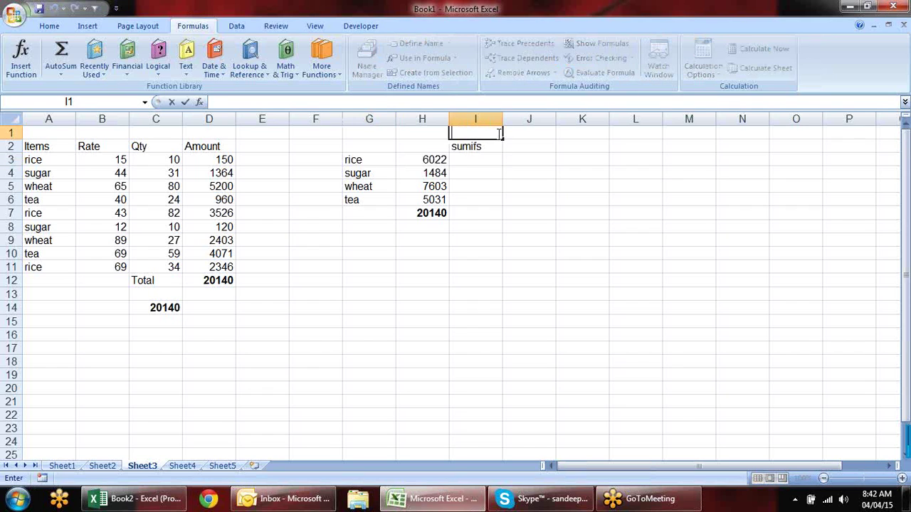
pyautogui.write('>100')
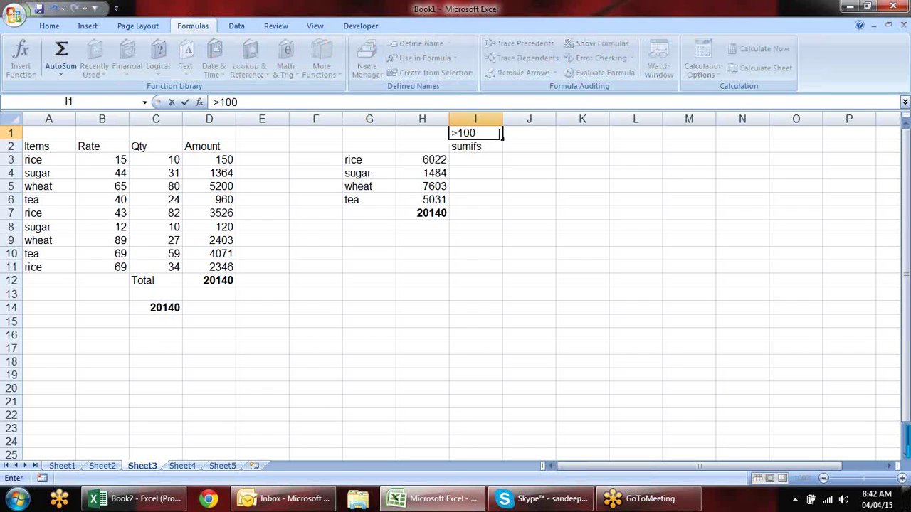
pyautogui.press('Tab')
pyautogui.click(498, 133)
pyautogui.doubleClick(499, 133)
pyautogui.write('0')
pyautogui.press('Return')
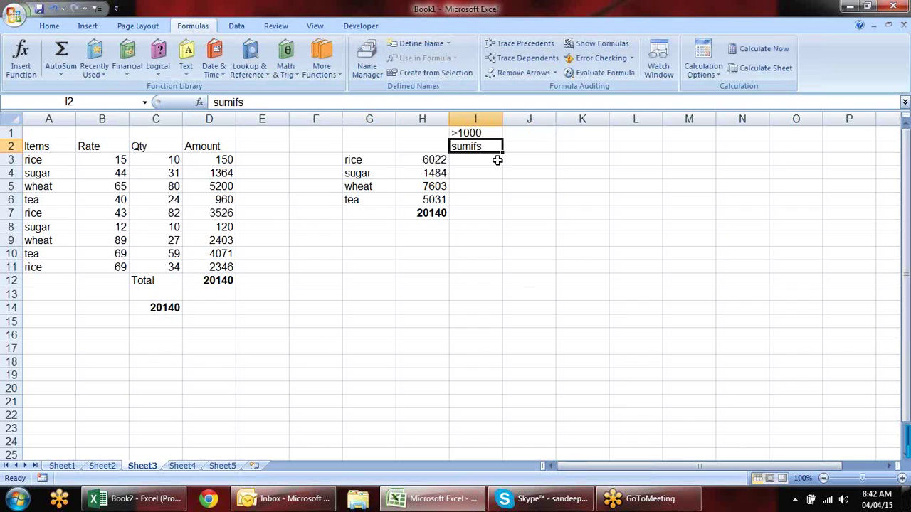
pyautogui.click(498, 160)
# - Start a SUMIFS formula in I3 with the absolute $D$11 as its sum range
pyautogui.write('=')
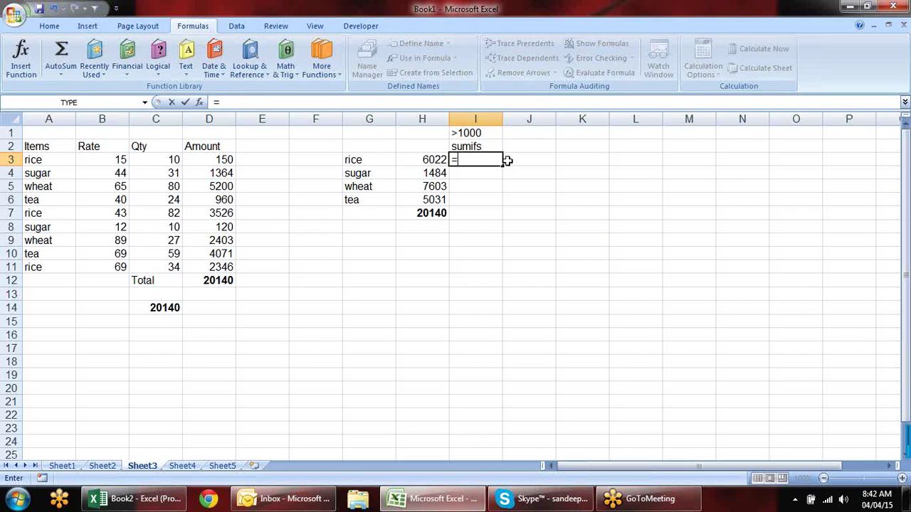
pyautogui.write('sum')
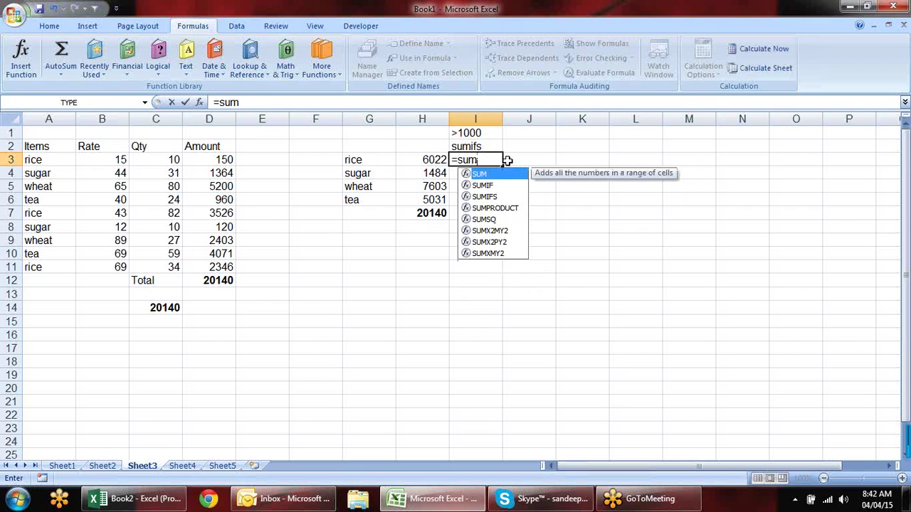
pyautogui.press('Down')
pyautogui.press('Down')
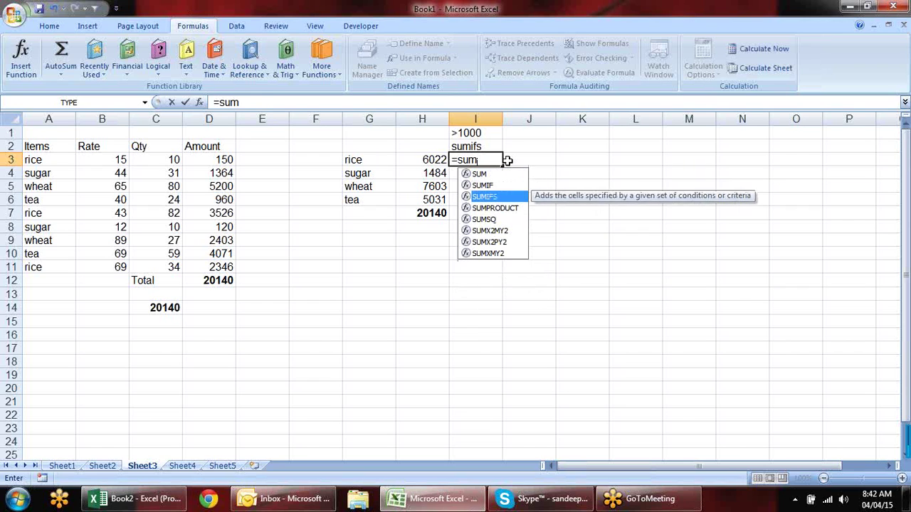
pyautogui.press('Tab')
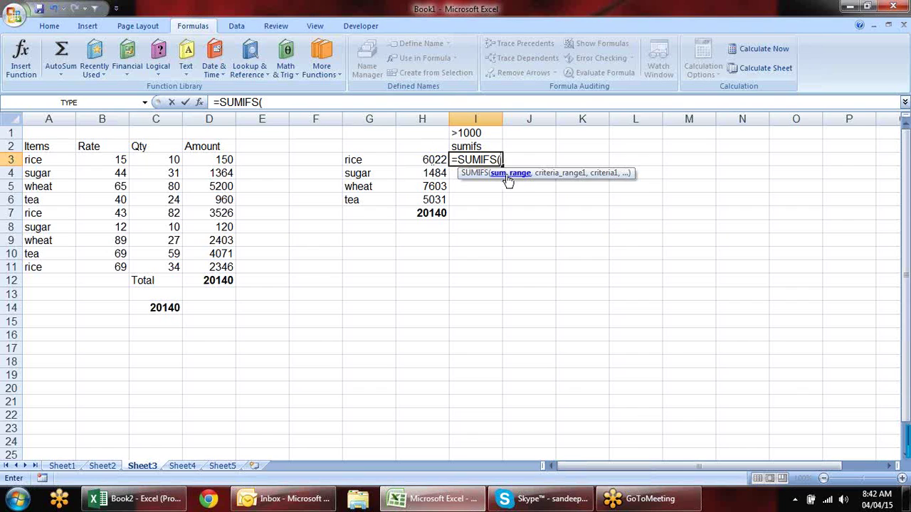
pyautogui.moveTo(225, 160); pyautogui.dragTo(217, 266)
pyautogui.click(217, 267)
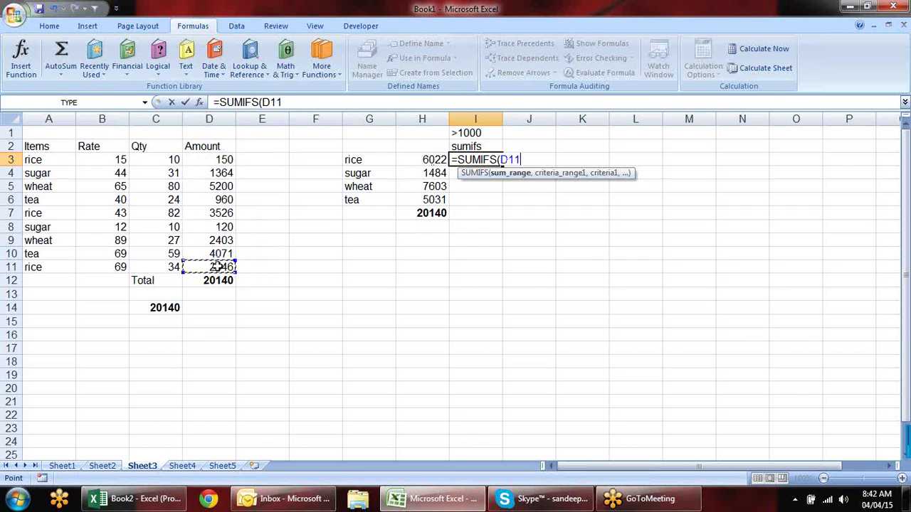
pyautogui.press('F4')
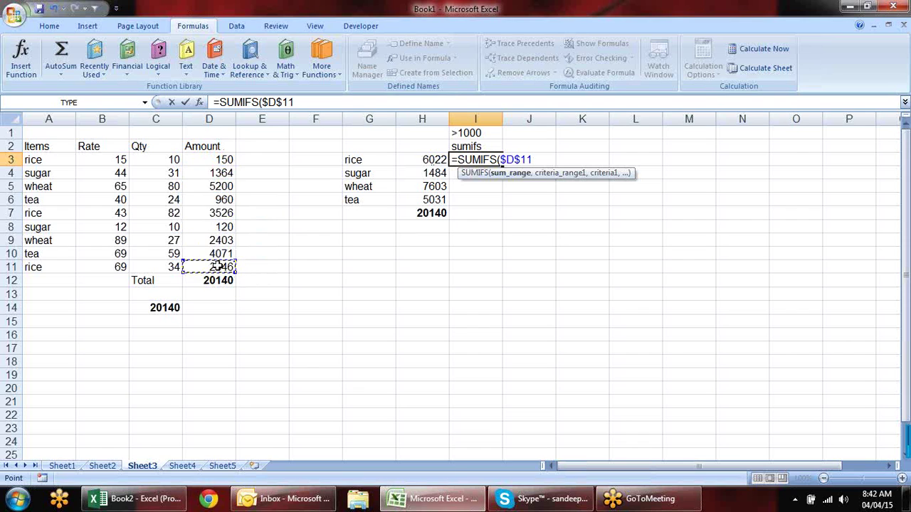
pyautogui.write(',')
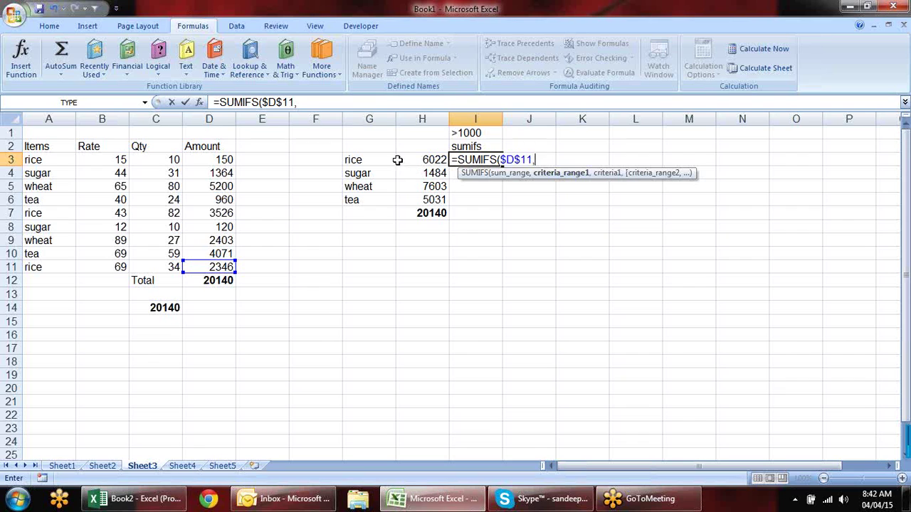
# - Set the absolute Items range $A$3:$A$11 as the first criteria range, removing stray references
pyautogui.moveTo(60, 165); pyautogui.dragTo(60, 267)
pyautogui.click(56, 268)
pyautogui.moveTo(67, 158); pyautogui.dragTo(63, 268)
pyautogui.click(63, 266)
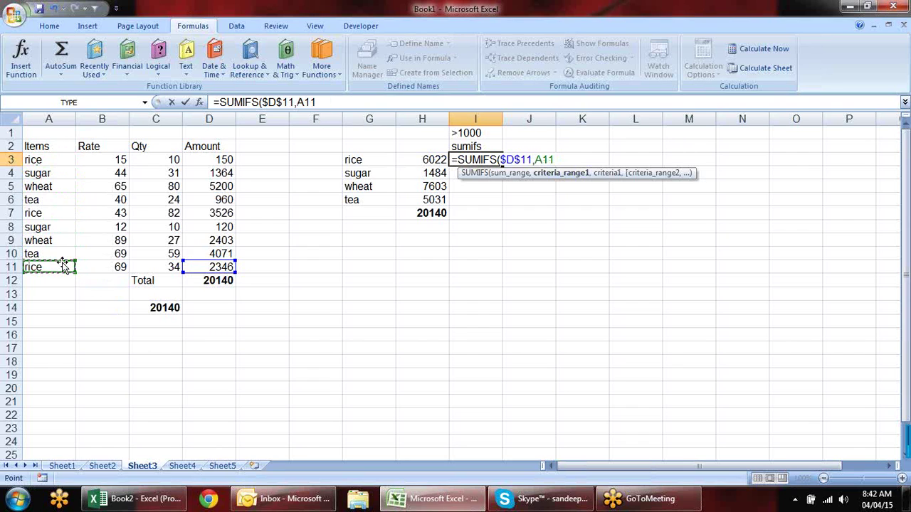
pyautogui.press('F4')
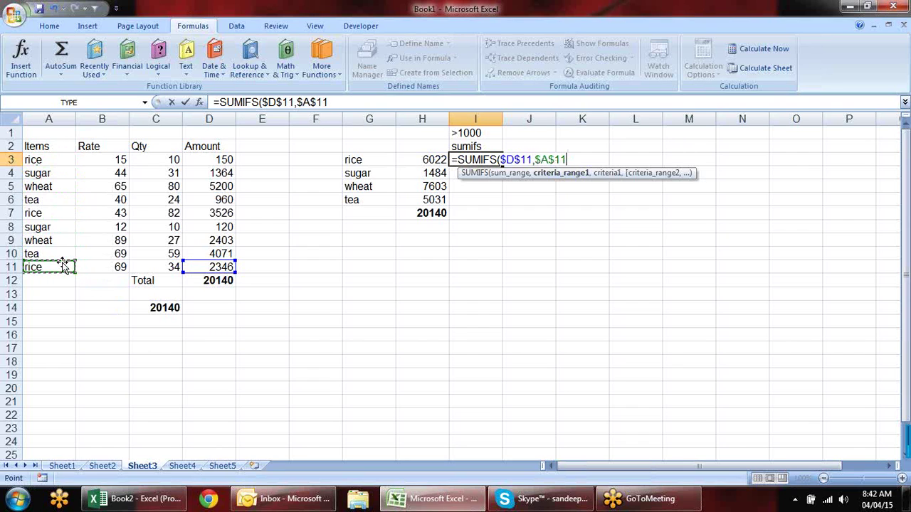
pyautogui.click(369, 161)
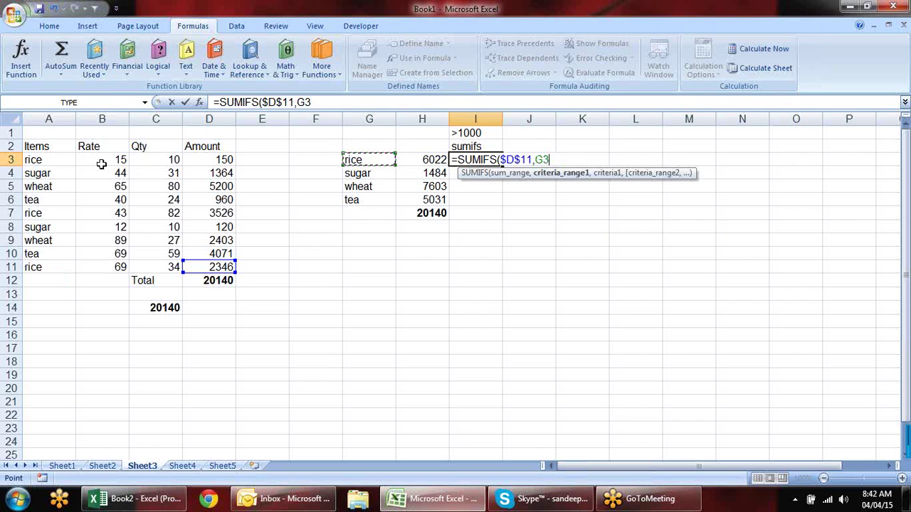
pyautogui.press('BackSpace')
pyautogui.press('BackSpace')
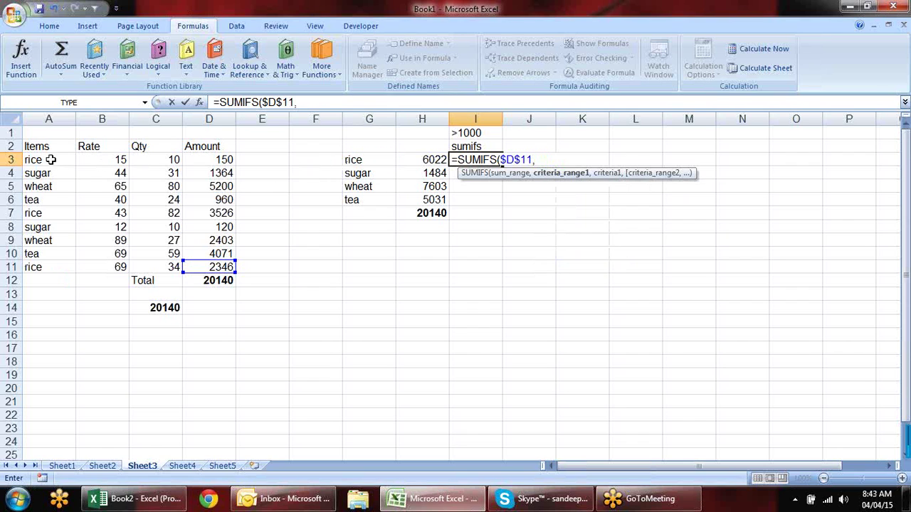
pyautogui.moveTo(61, 161); pyautogui.dragTo(59, 265)
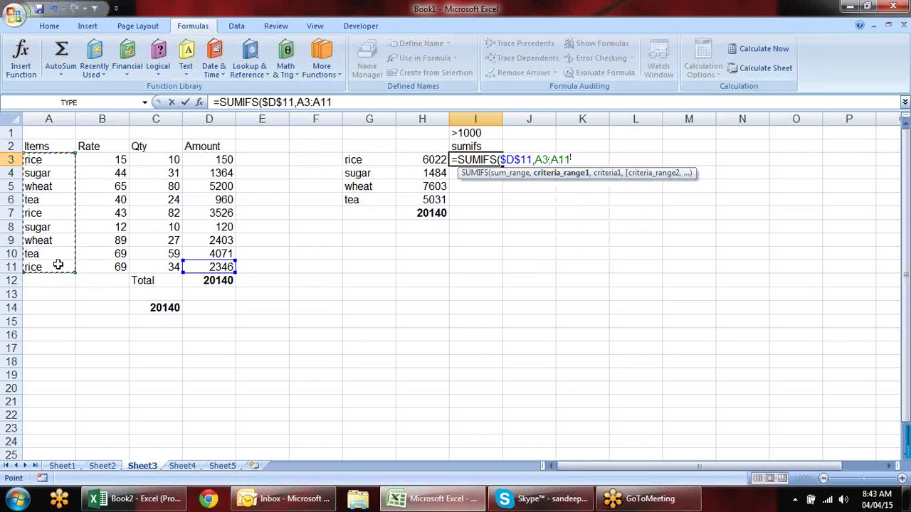
pyautogui.press('F4')
pyautogui.write(',')
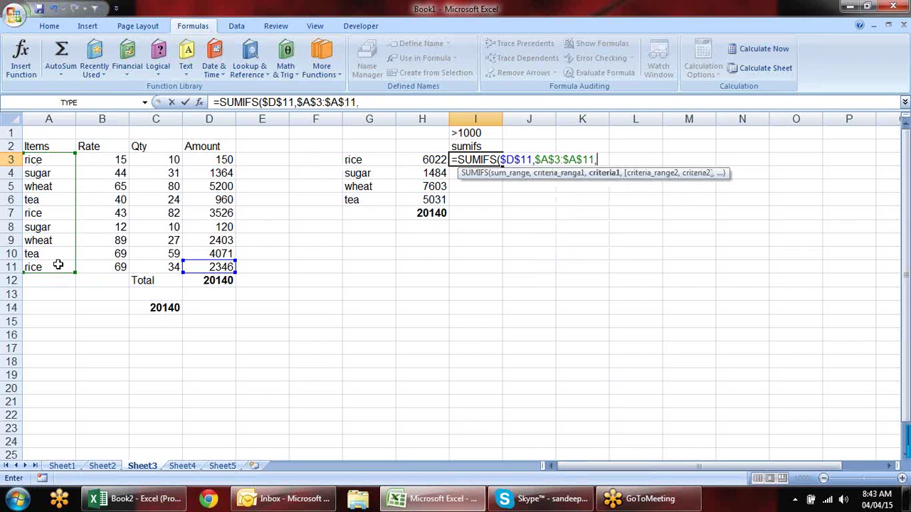
# - Add criterion G3 and the second condition $D$3:$D$11 ">1000", committing the formula, which returns #VALUE!
pyautogui.click(384, 163)
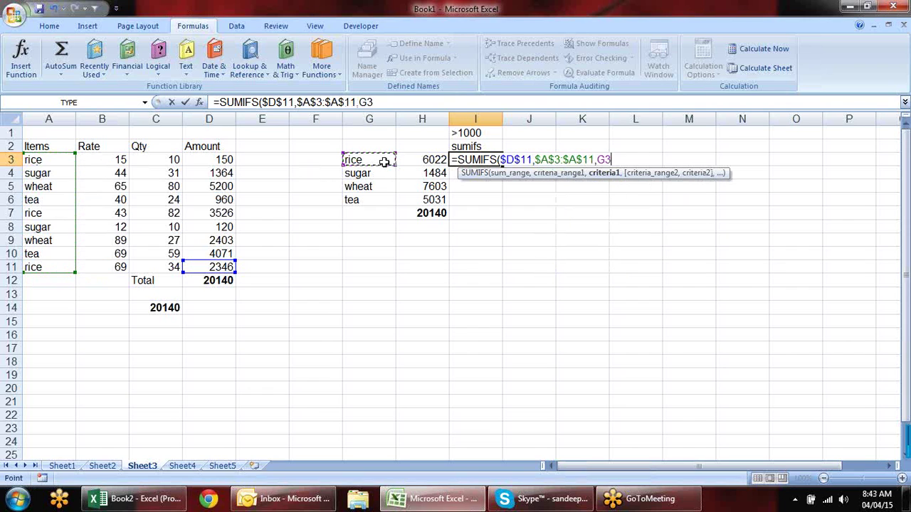
pyautogui.write(',')
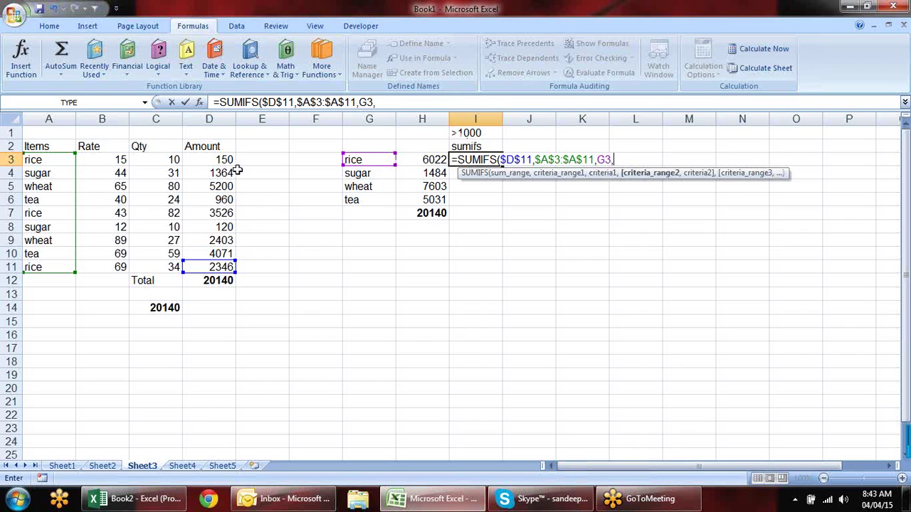
pyautogui.moveTo(214, 159); pyautogui.dragTo(205, 267)
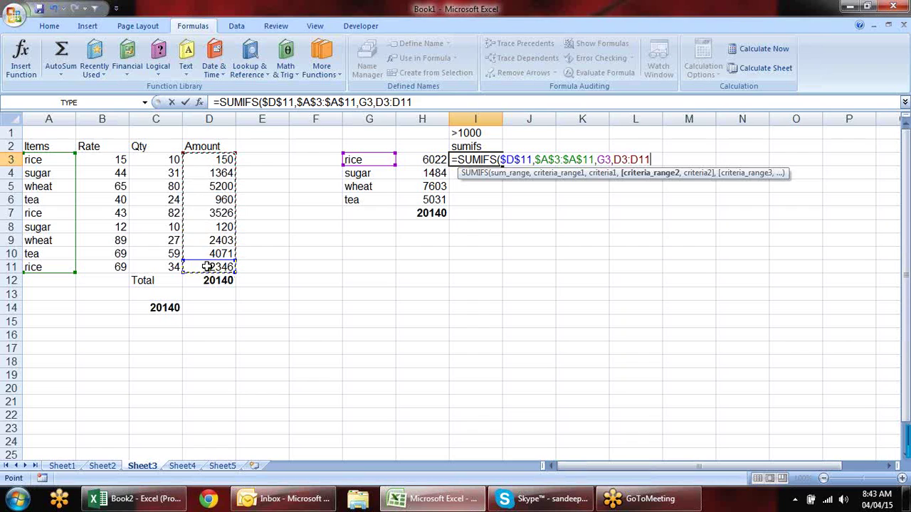
pyautogui.press('F4')
pyautogui.write(',">')
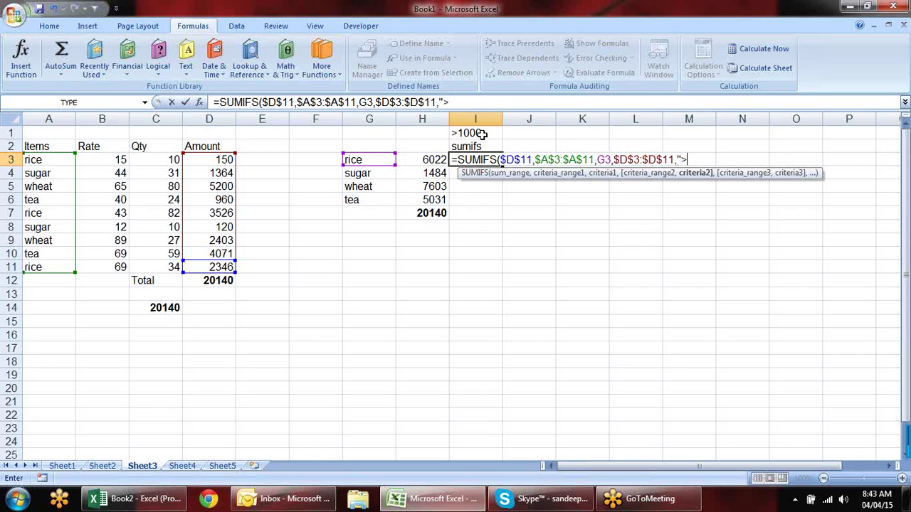
pyautogui.write('000')
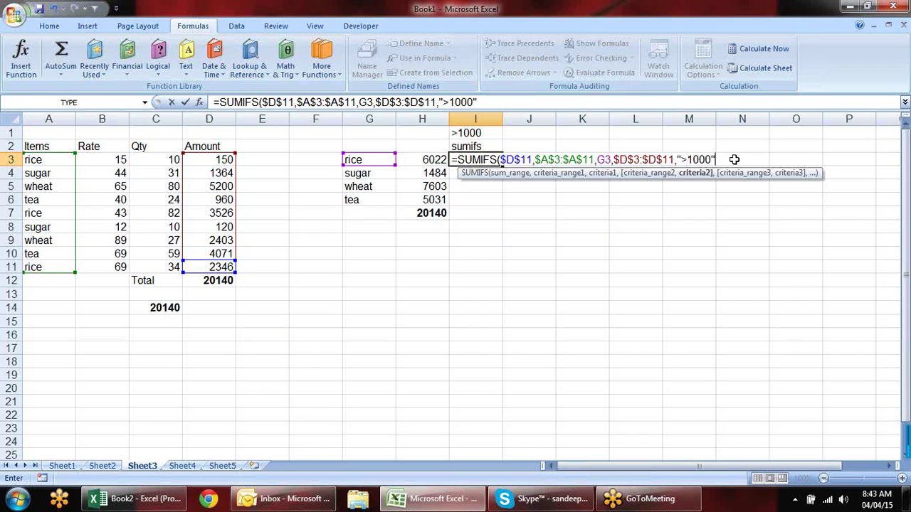
pyautogui.press('Return')
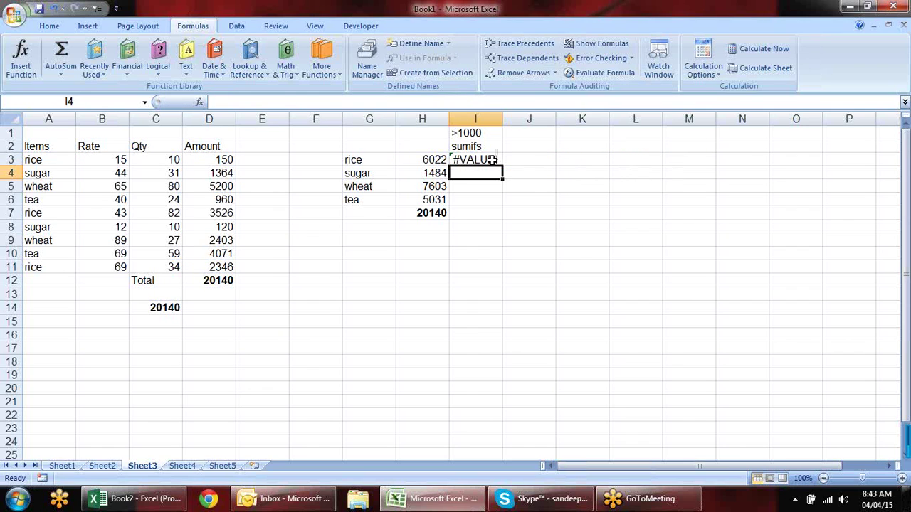
pyautogui.press('Up')
# - Correct the SUMIFS sum range in I3 to $D$3:$D$11, giving 5872
pyautogui.press('F2')
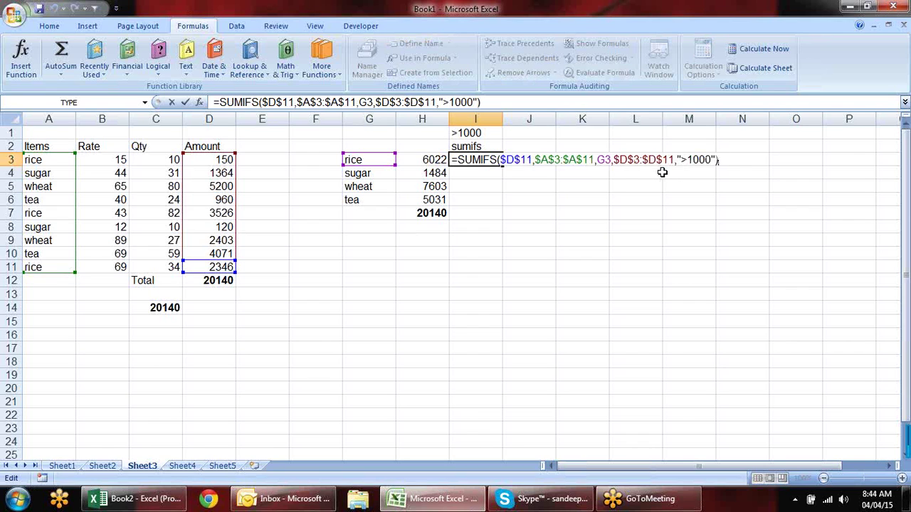
pyautogui.click(581, 159)
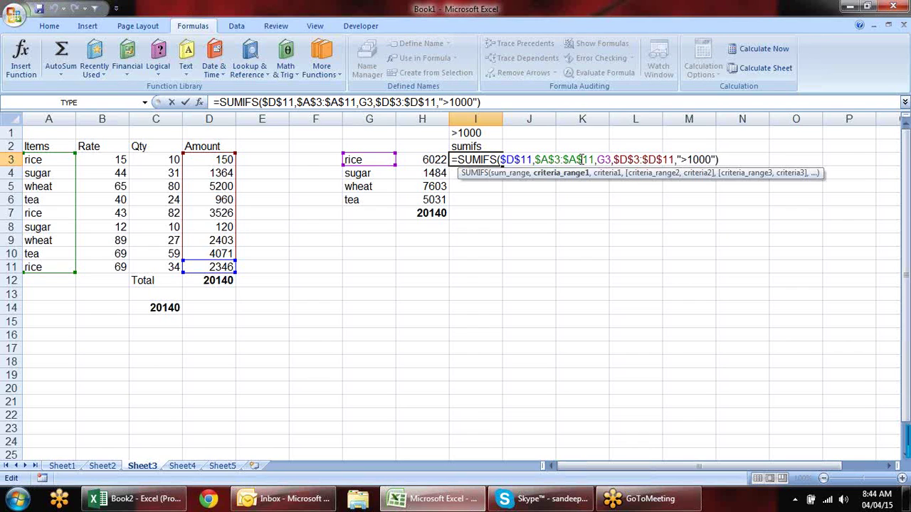
pyautogui.click(603, 173)
pyautogui.click(637, 175)
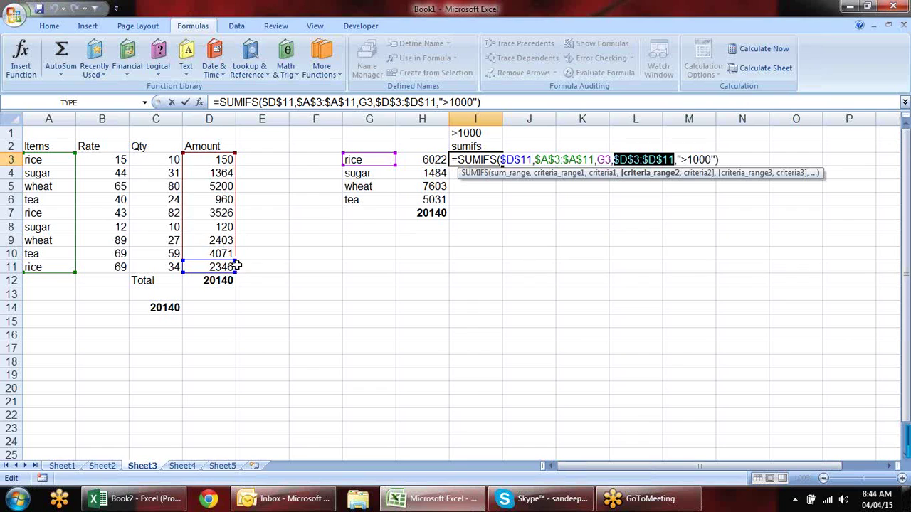
pyautogui.moveTo(233, 263); pyautogui.dragTo(229, 155)
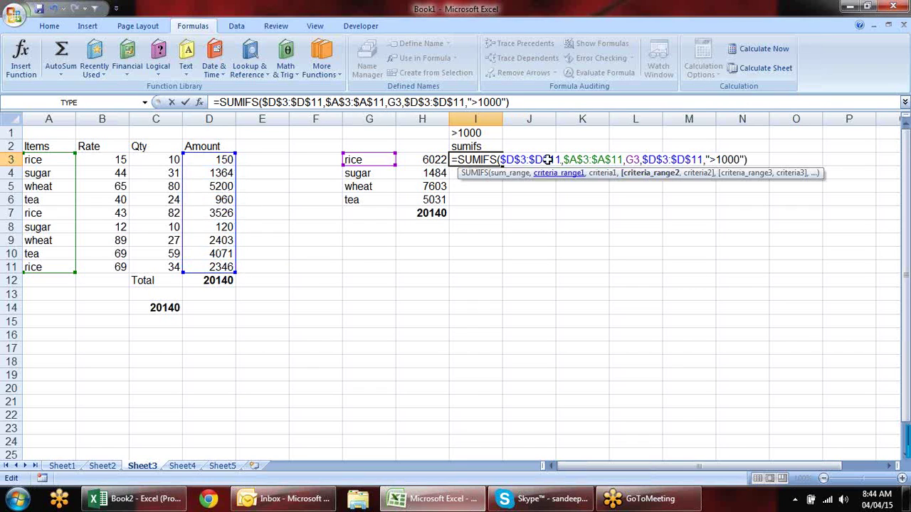
pyautogui.press('Return')
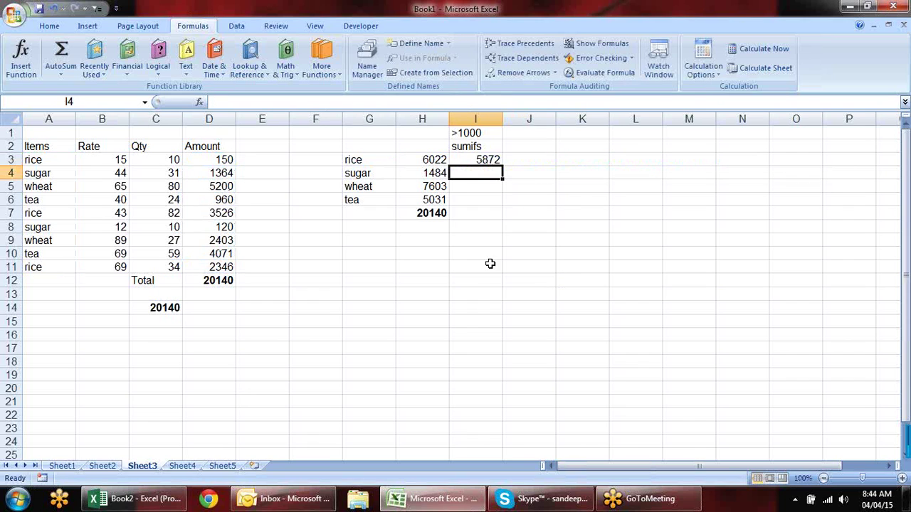
# - Fill the SUMIFS formula down to I6 and AutoSum I3:I6 into I7 for 18910
pyautogui.click(497, 161)
pyautogui.moveTo(502, 165); pyautogui.dragTo(506, 207)
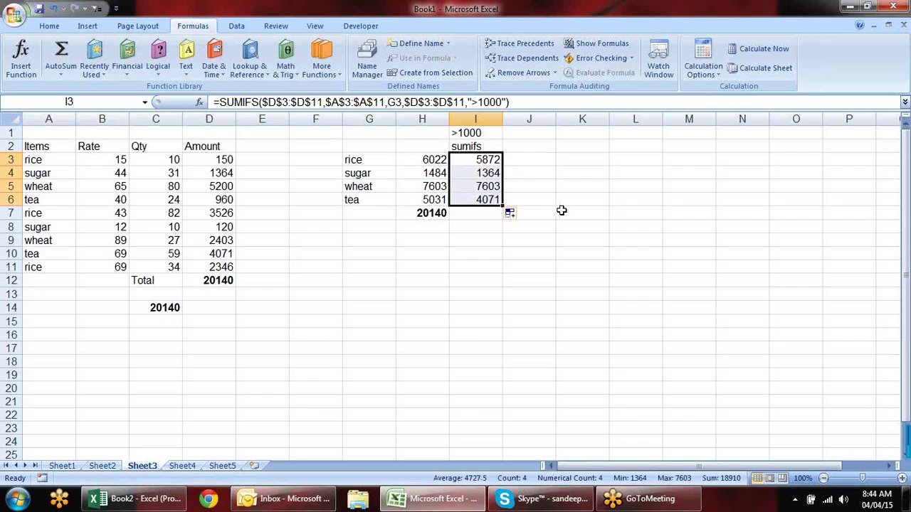
pyautogui.click(494, 215)
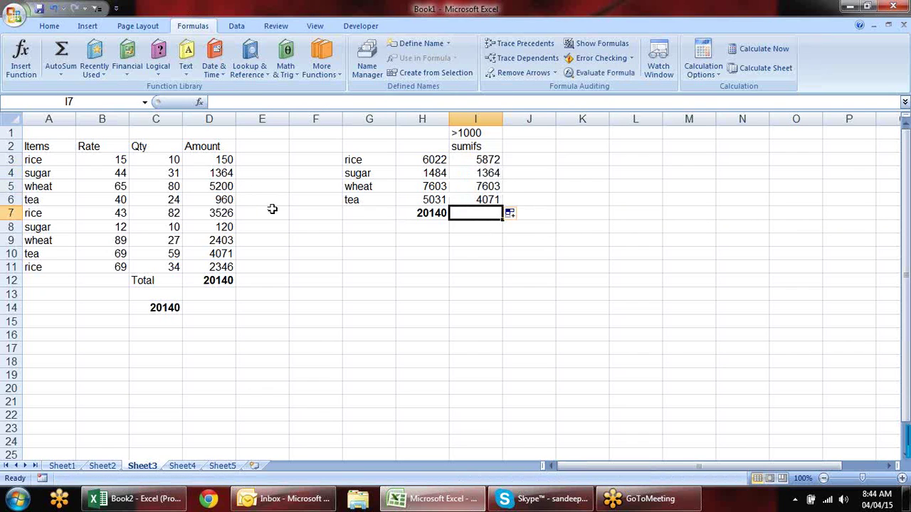
pyautogui.hotkey('alt', '=')
pyautogui.press('Return')
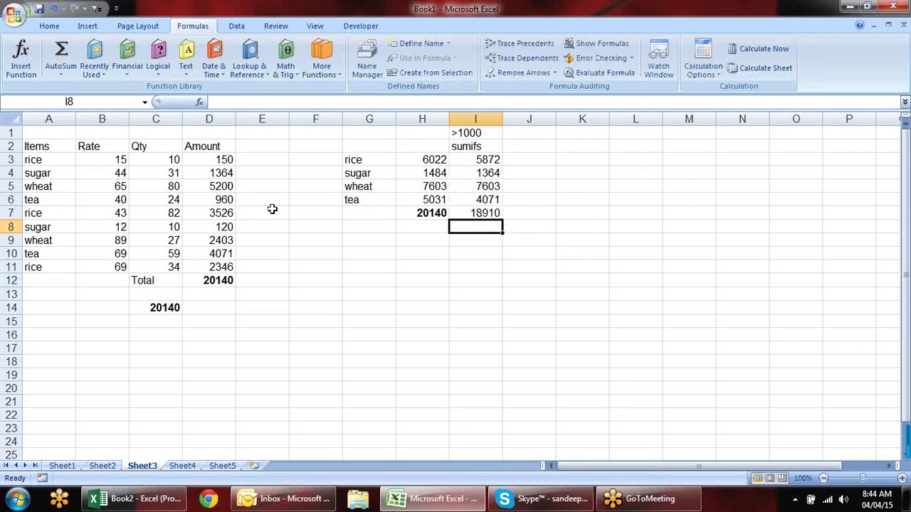
pyautogui.click(495, 212)
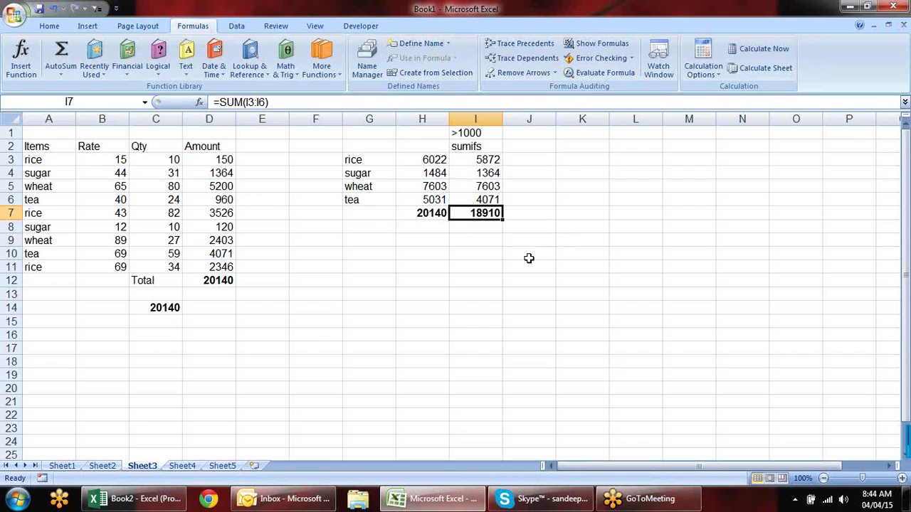
pyautogui.click(277, 165)
# - Enter =D3>1000 in E3 and fill it down to row 11
pyautogui.write('=')
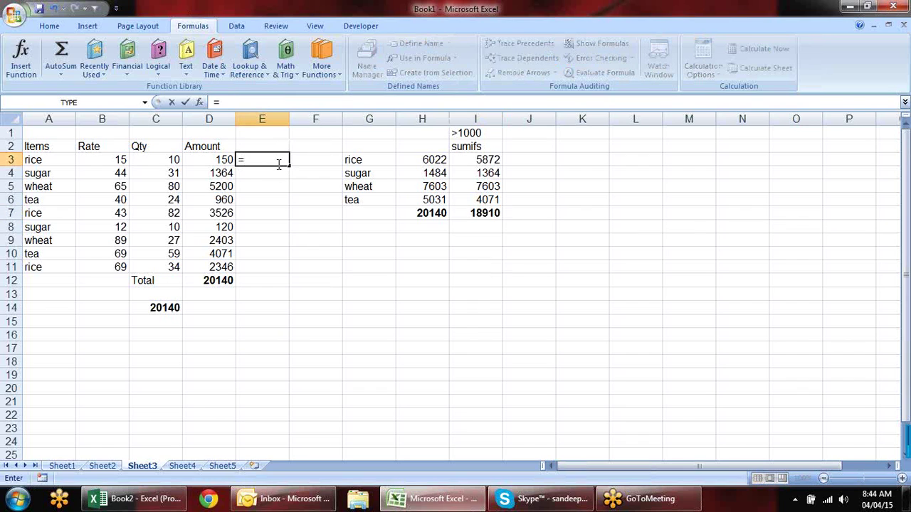
pyautogui.press('Left')
pyautogui.write('>1')
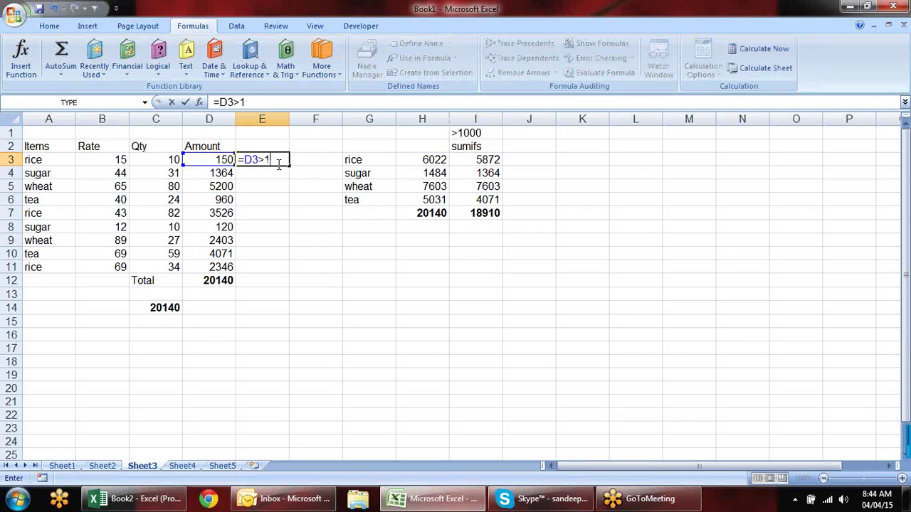
pyautogui.write('000')
pyautogui.press('Return')
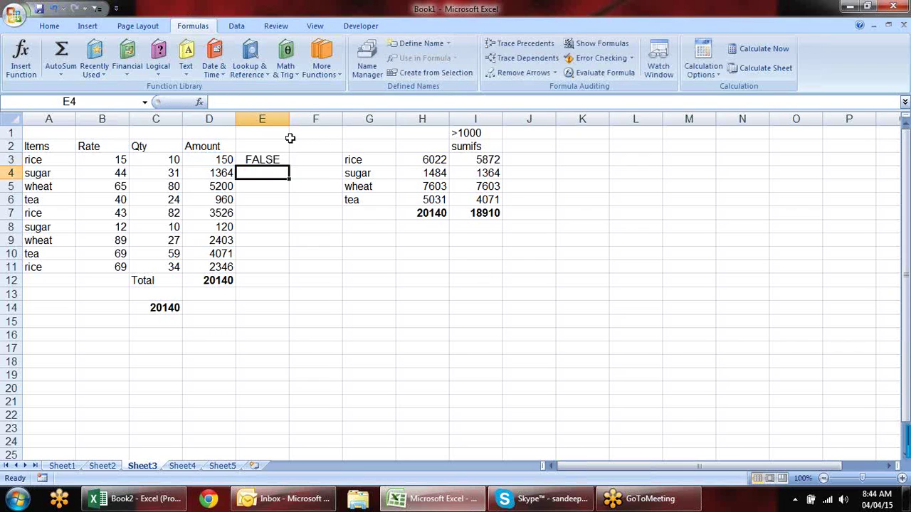
pyautogui.click(284, 155)
pyautogui.moveTo(288, 167); pyautogui.dragTo(277, 269)
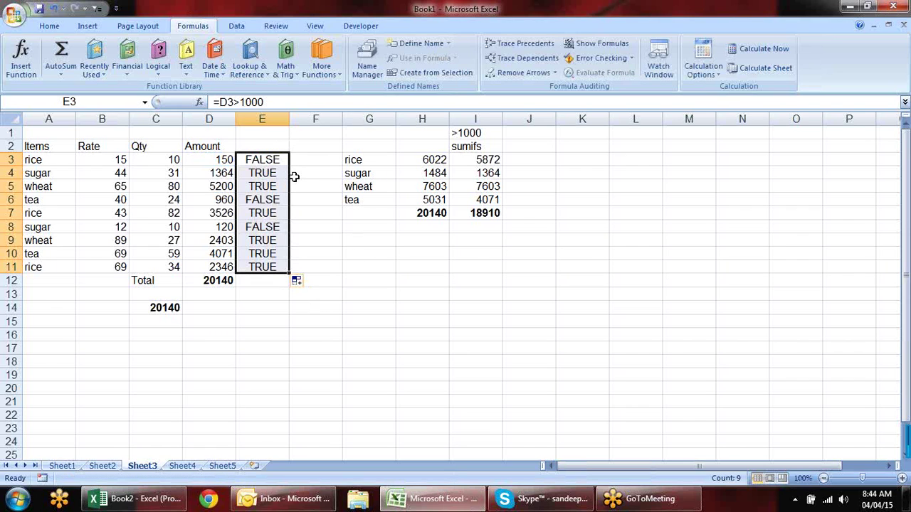
# - Enter =IF(E3,D3,0) in F3 and fill it down to F11
pyautogui.click(301, 160)
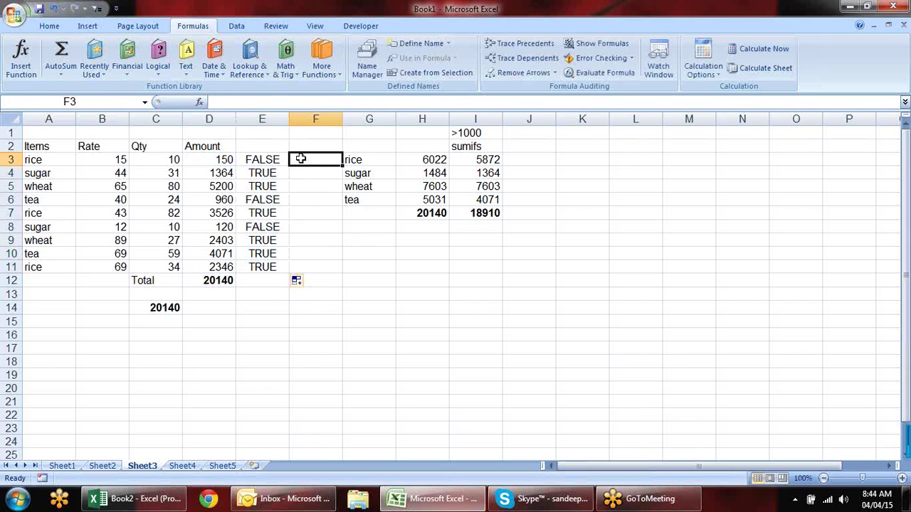
pyautogui.write('=if')
pyautogui.press('Tab')
pyautogui.click(256, 160)
pyautogui.write(',')
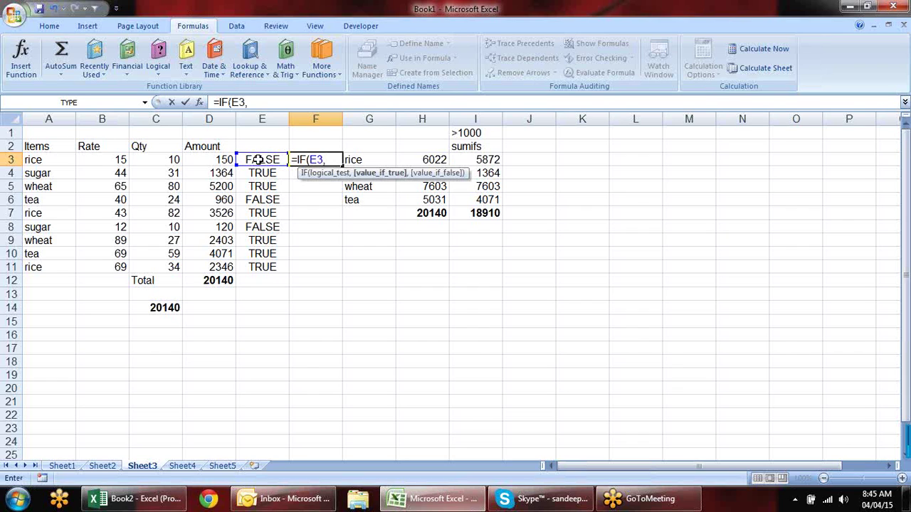
pyautogui.click(223, 158)
pyautogui.write(',0')
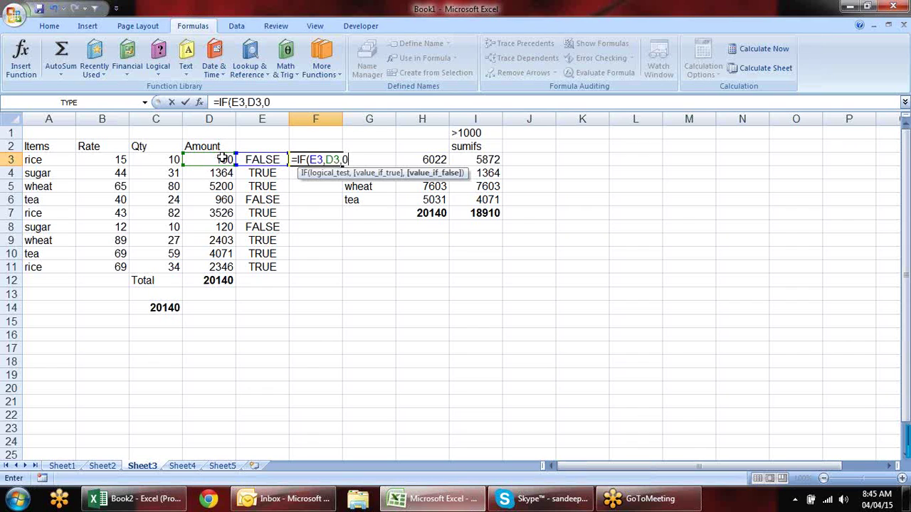
pyautogui.write(')')
pyautogui.press('Return')
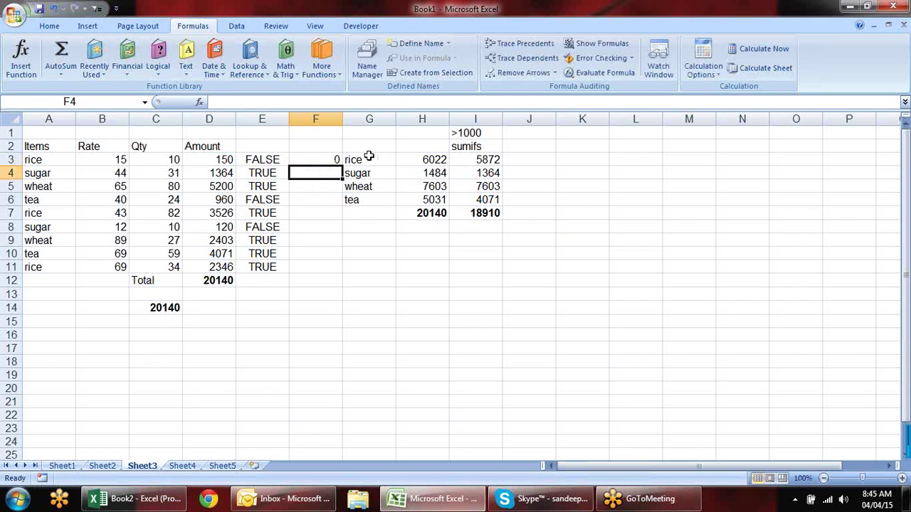
pyautogui.click(338, 160)
pyautogui.moveTo(339, 162); pyautogui.dragTo(329, 271)
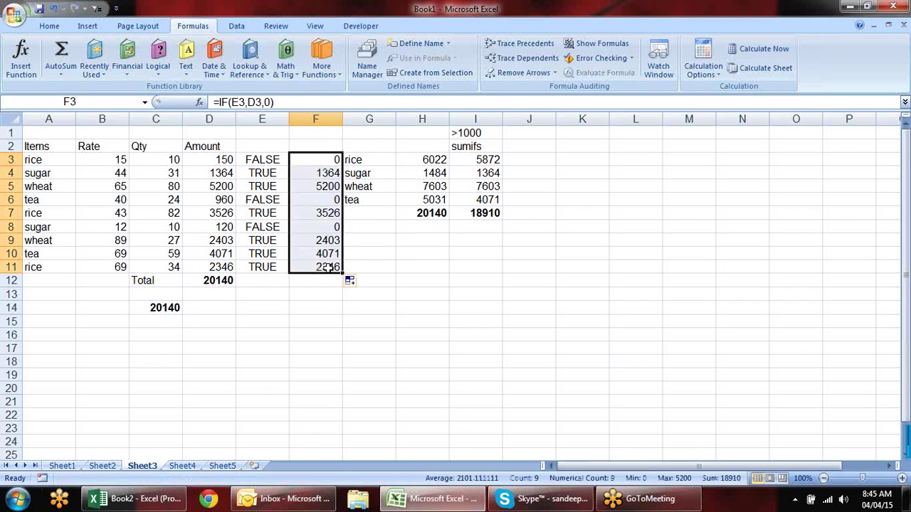
# - AutoSum F3:F11 into a bold F12 total of 18910 and compare it with I7
pyautogui.click(322, 282)
pyautogui.hotkey('alt', '=')
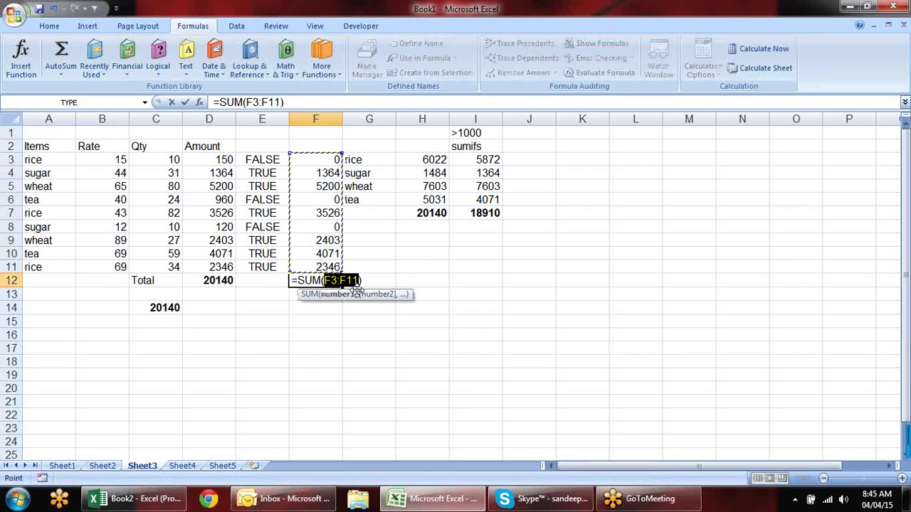
pyautogui.press('Return')
pyautogui.click(334, 281)
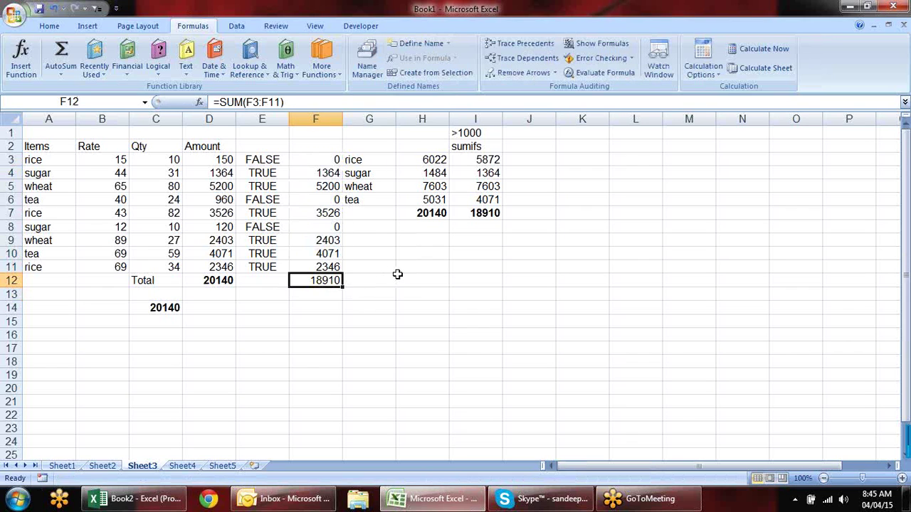
pyautogui.hotkey('ctrl', 'b')
pyautogui.click(492, 211)
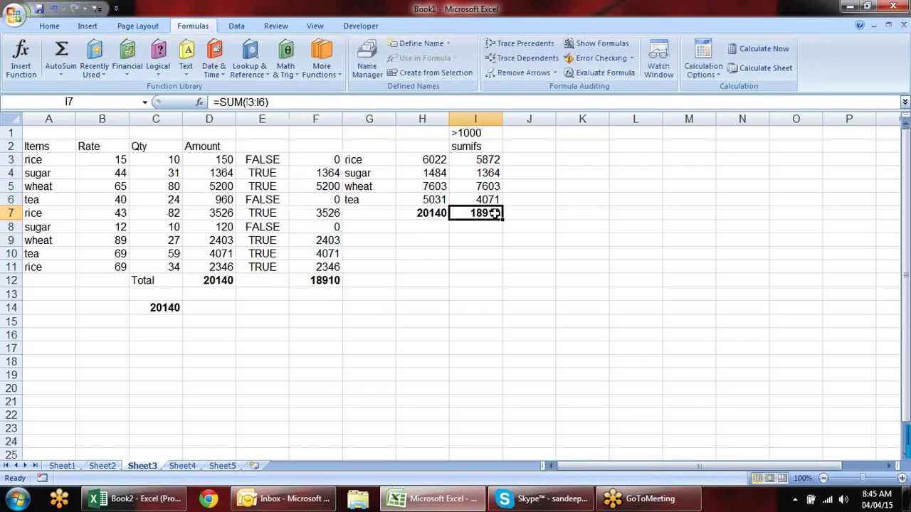
pyautogui.click(328, 187)
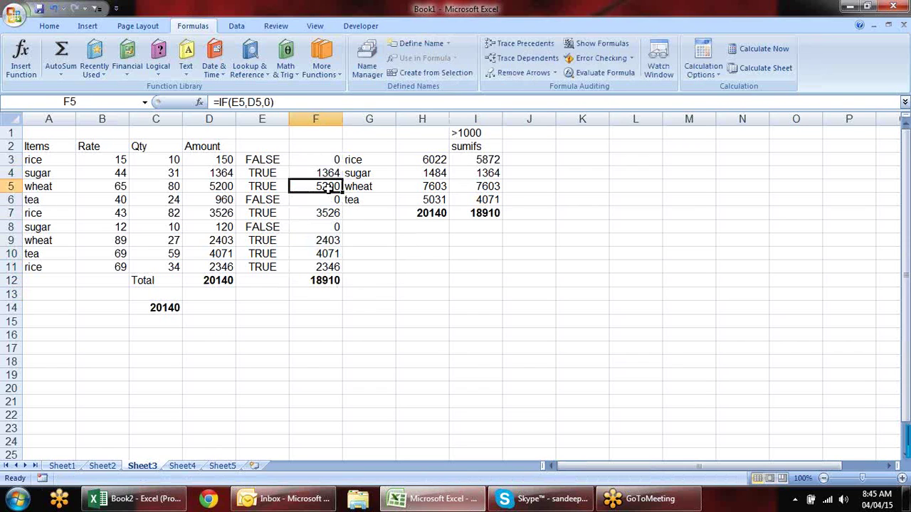
pyautogui.click(480, 216)
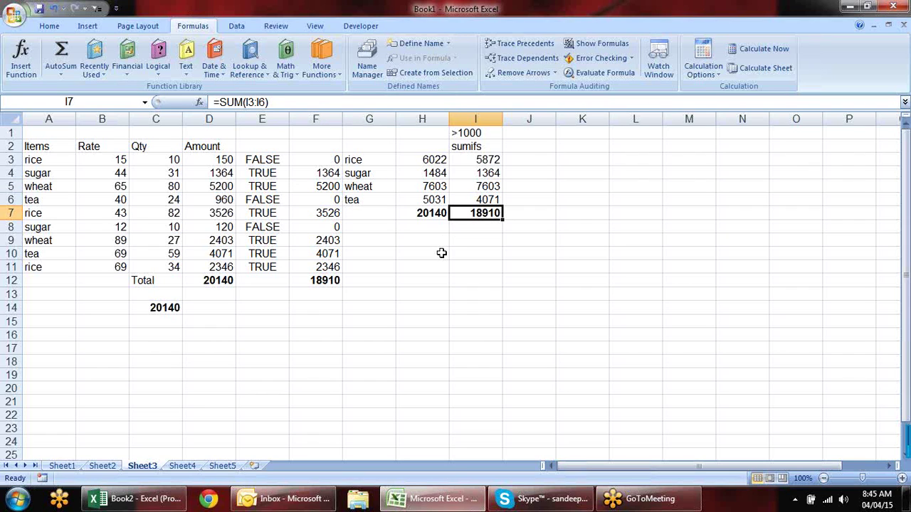
# - Label J2 'countif' and start a COUNTIF formula in J3
pyautogui.click(478, 149)
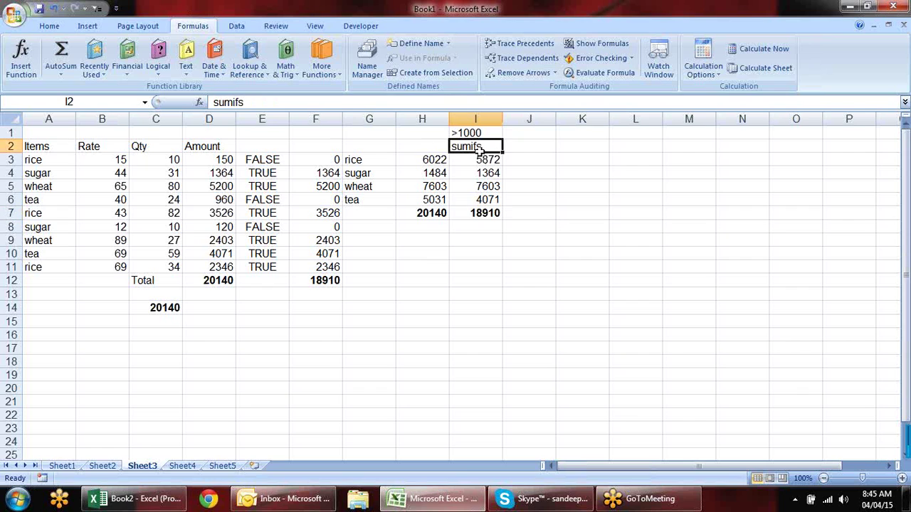
pyautogui.click(562, 148)
pyautogui.write('cou')
pyautogui.press('BackSpace')
pyautogui.press('BackSpace')
pyautogui.press('BackSpace')
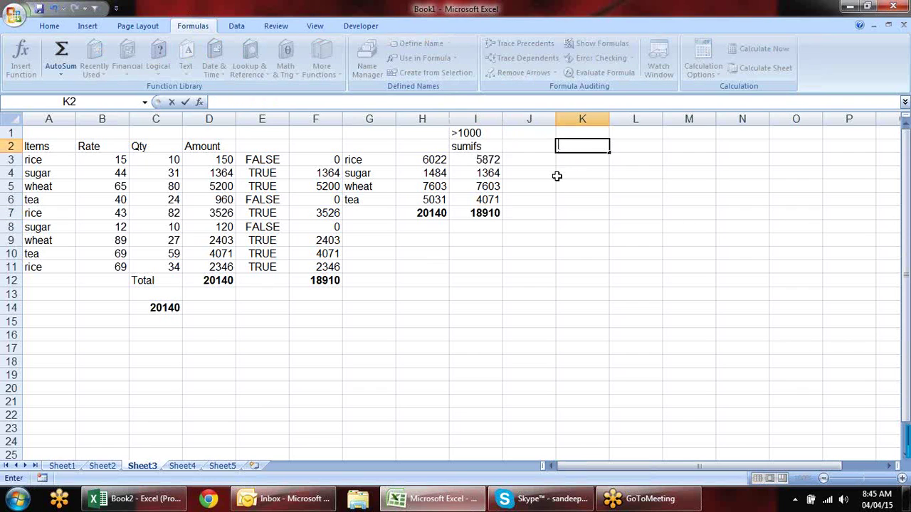
pyautogui.press('Escape')
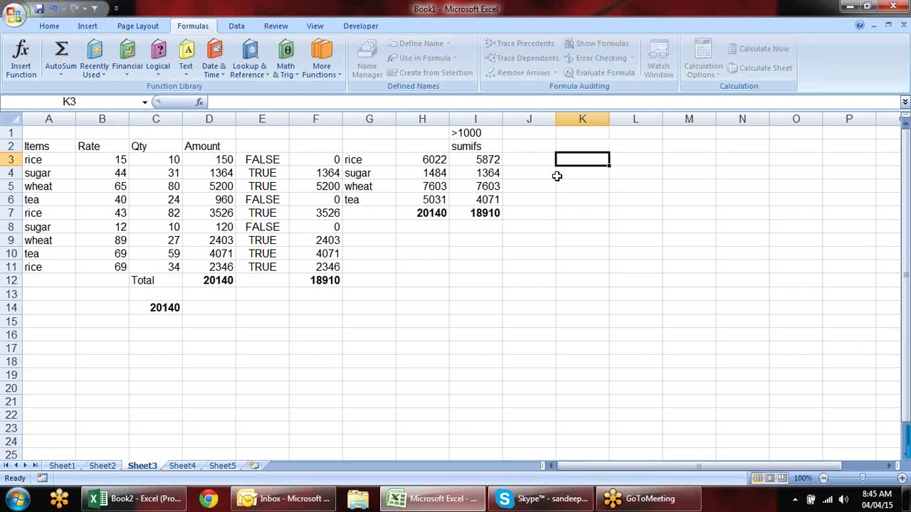
pyautogui.press('Escape')
pyautogui.press('Left')
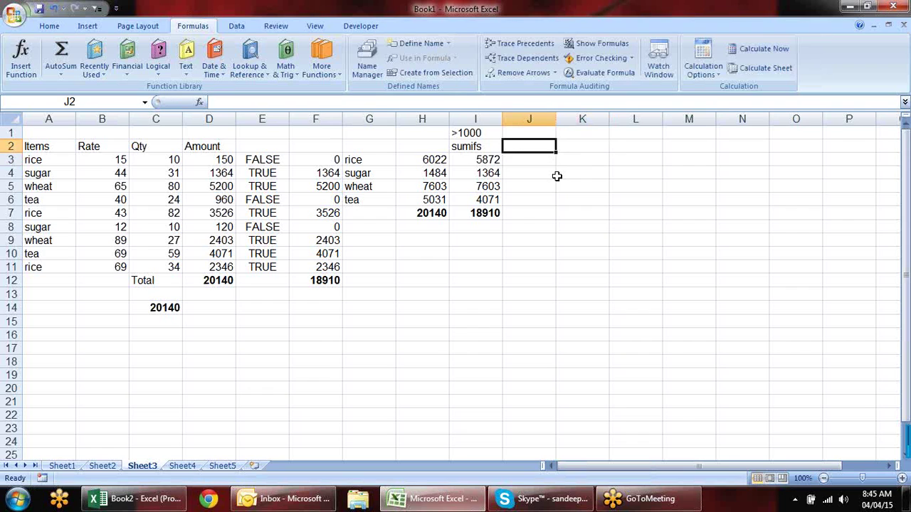
pyautogui.write('count')
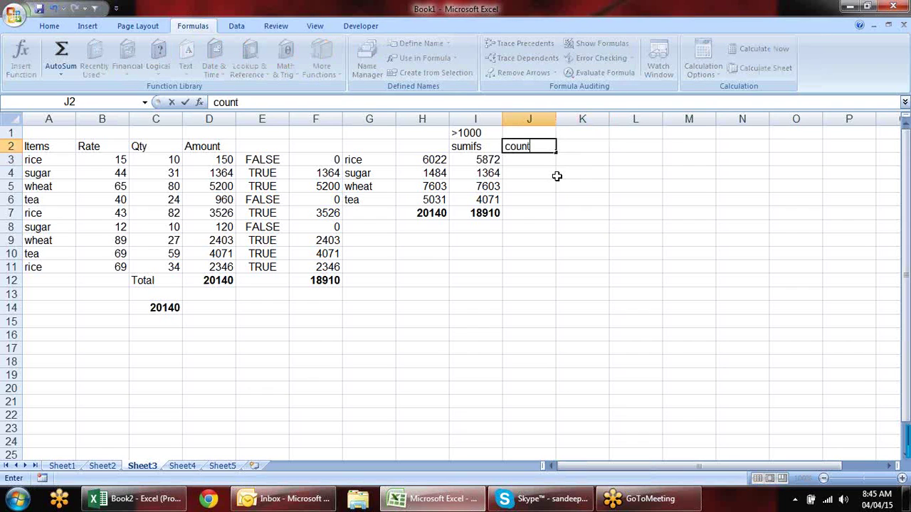
pyautogui.write('if')
pyautogui.press('Return')
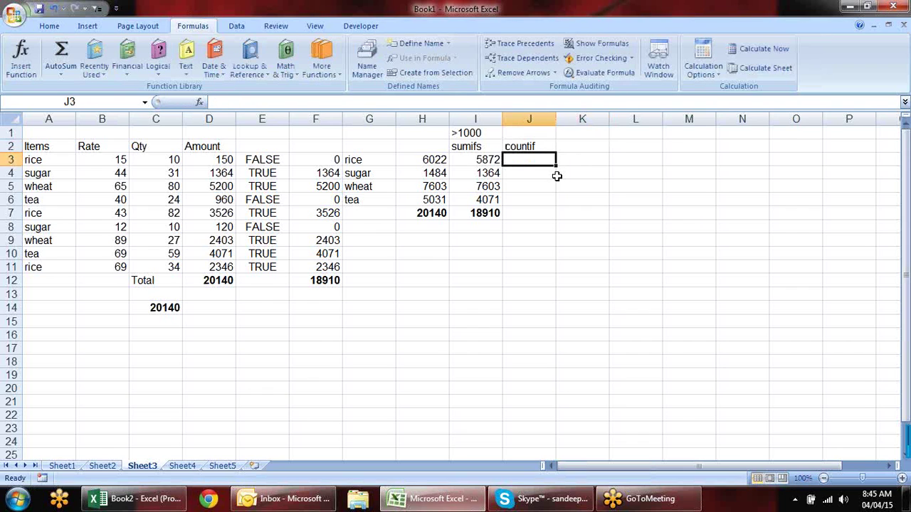
pyautogui.write('=cou')
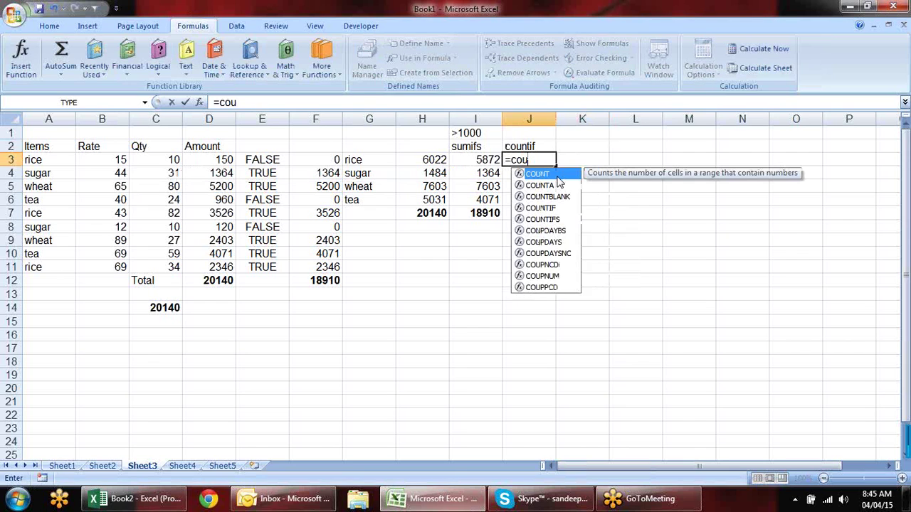
pyautogui.write('nt')
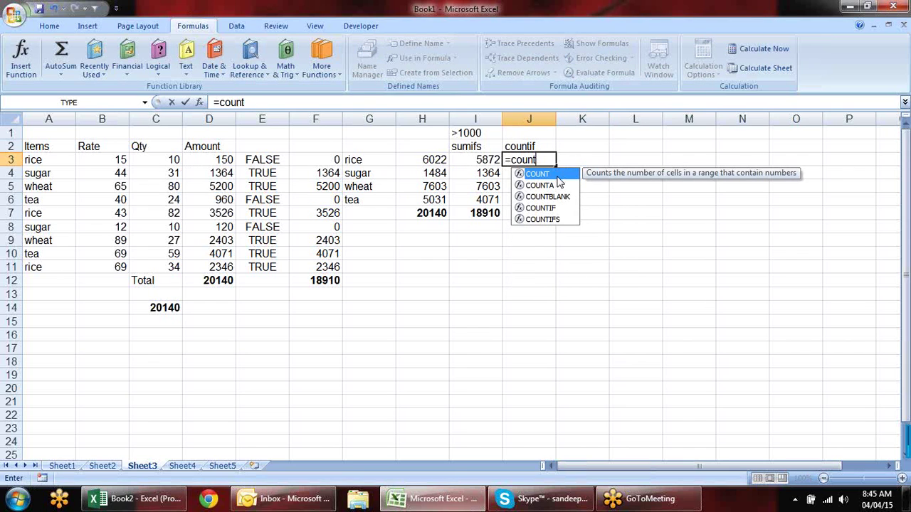
pyautogui.write('if')
pyautogui.press('Tab')
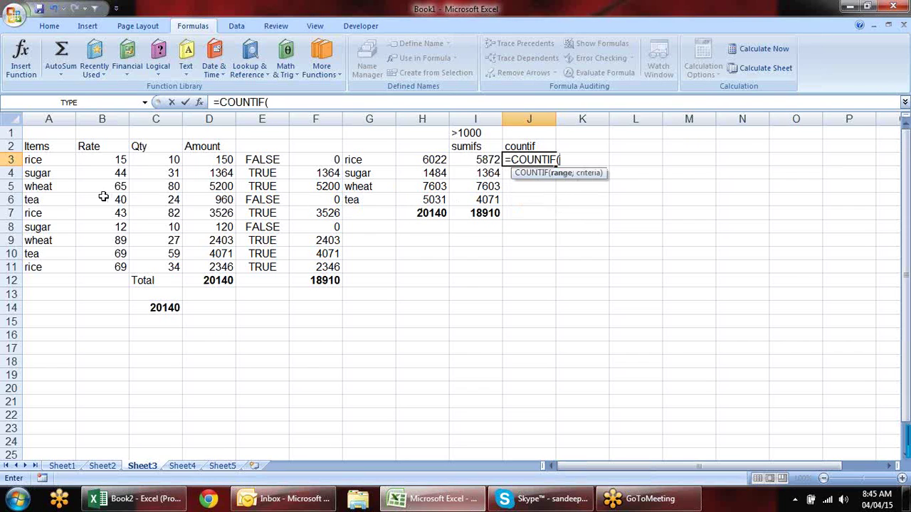
# - Enter a COUNTIF formula in J3 over the absolute item range $A$3:$A$11
pyautogui.moveTo(61, 160); pyautogui.dragTo(66, 265)
pyautogui.click(66, 266)
pyautogui.moveTo(62, 160); pyautogui.dragTo(66, 267)
pyautogui.click(64, 266)
pyautogui.moveTo(59, 156); pyautogui.dragTo(67, 264)
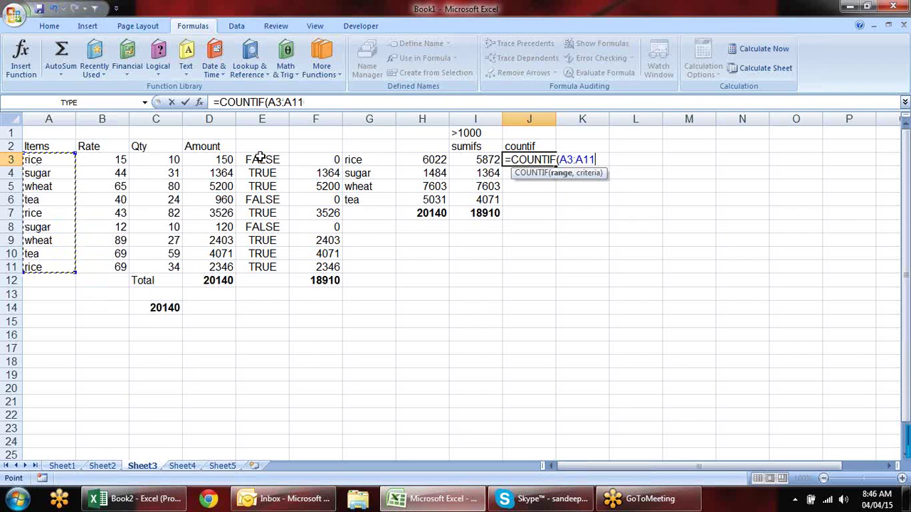
pyautogui.press('F4')
pyautogui.write(',')
pyautogui.click(437, 161)
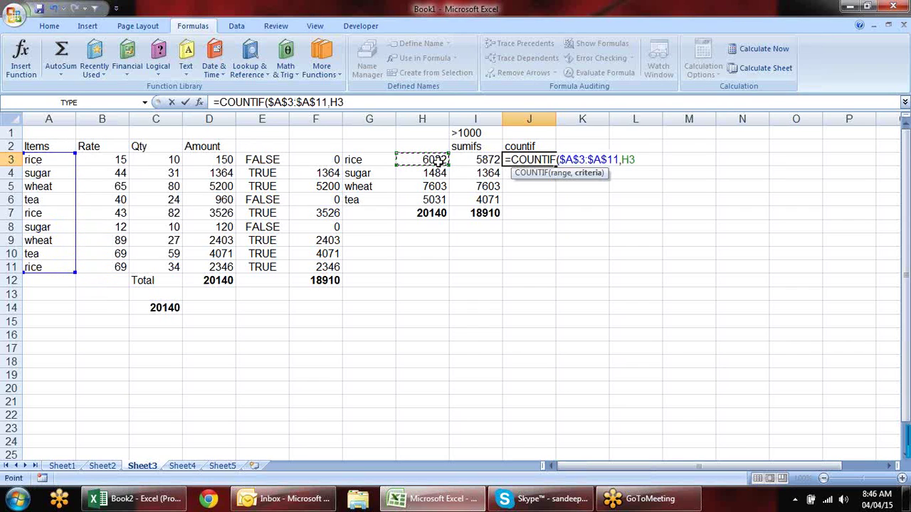
pyautogui.press('Return')
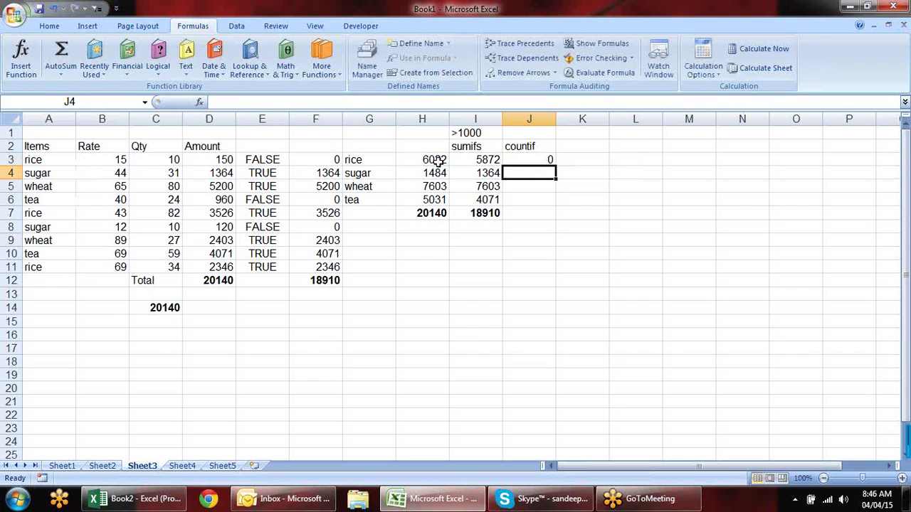
# - Change the J3 criterion to G3 and verify the three rice entries in column A
pyautogui.click(533, 160)
pyautogui.press('F2')
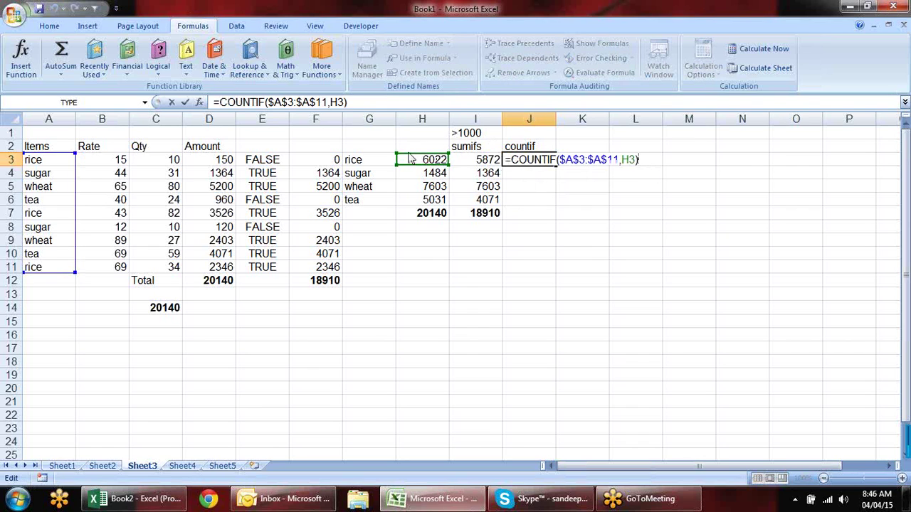
pyautogui.moveTo(398, 158); pyautogui.dragTo(370, 158)
pyautogui.press('Return')
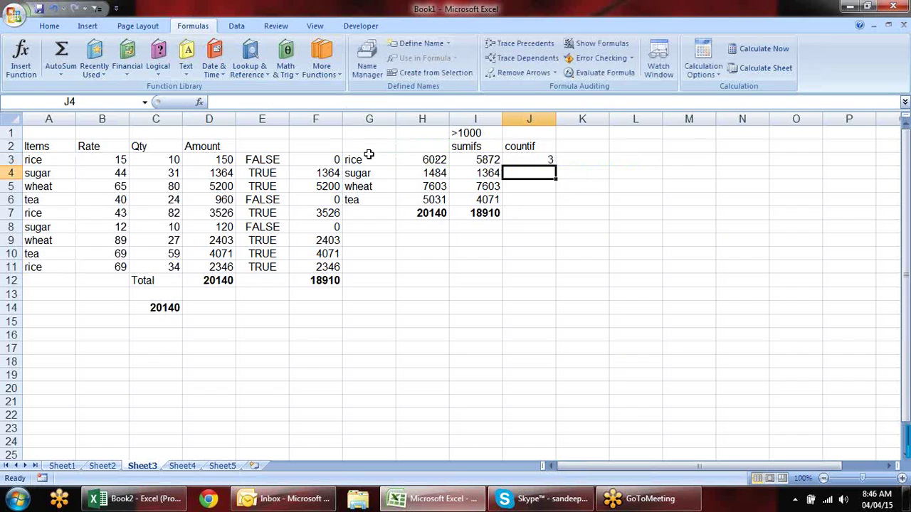
pyautogui.click(377, 158)
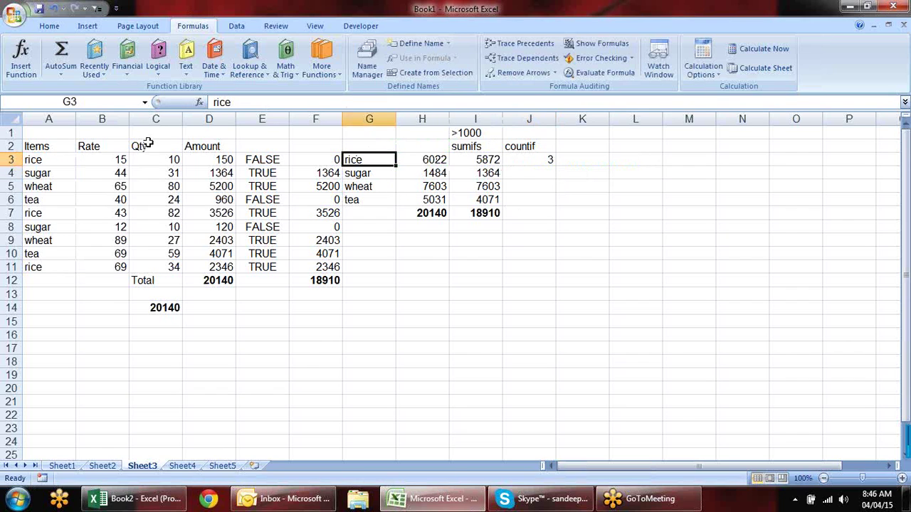
pyautogui.click(69, 158)
pyautogui.click(52, 218)
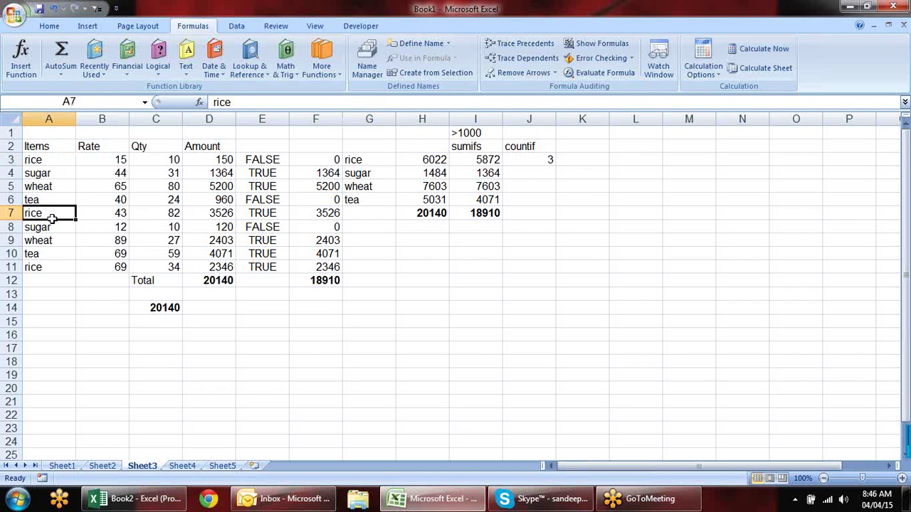
pyautogui.click(56, 268)
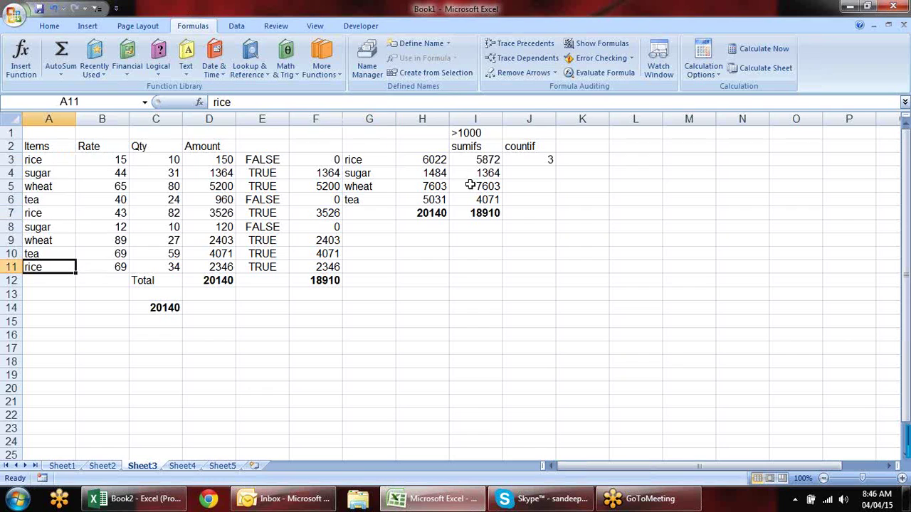
# - Fill the COUNTIF formula down to J6, giving counts 3, 2, 2, 2
pyautogui.click(547, 163)
pyautogui.moveTo(556, 167); pyautogui.dragTo(562, 212)
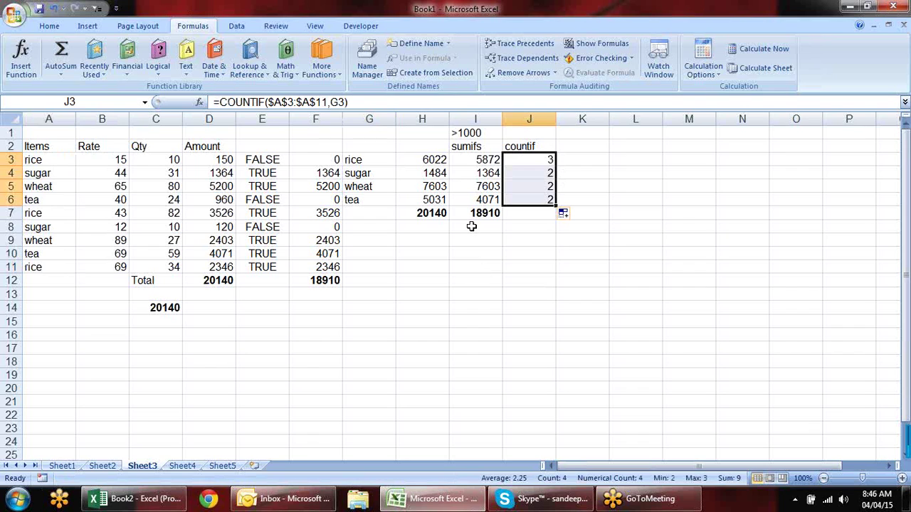
pyautogui.click(576, 146)
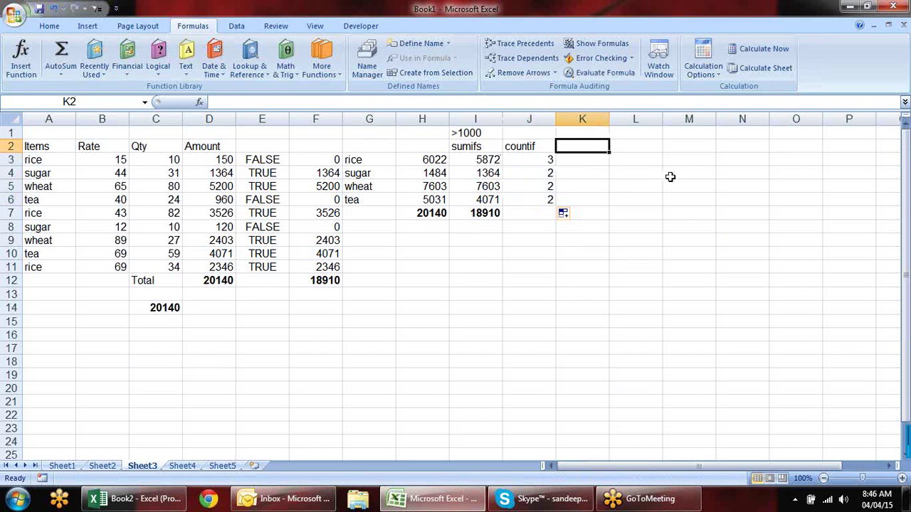
# - Label K2 with the plain-text heading COUNTIFS
pyautogui.write('=')
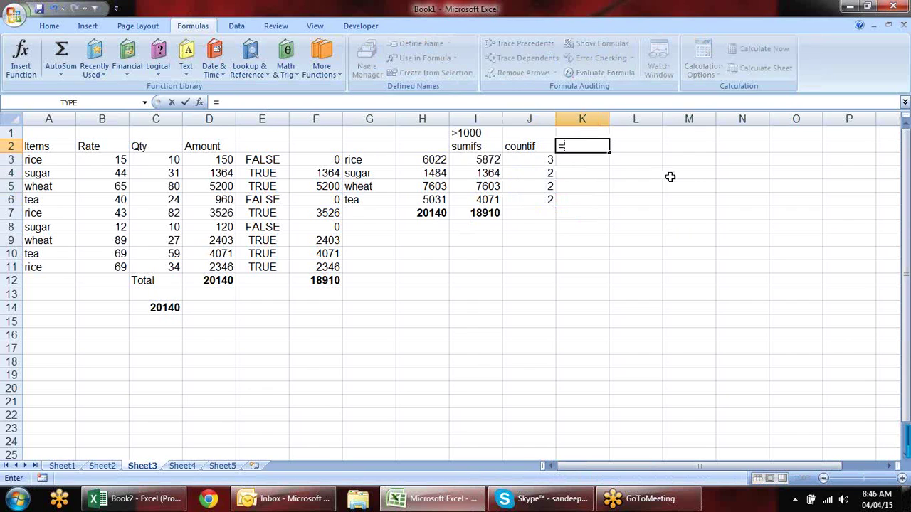
pyautogui.write('cou')
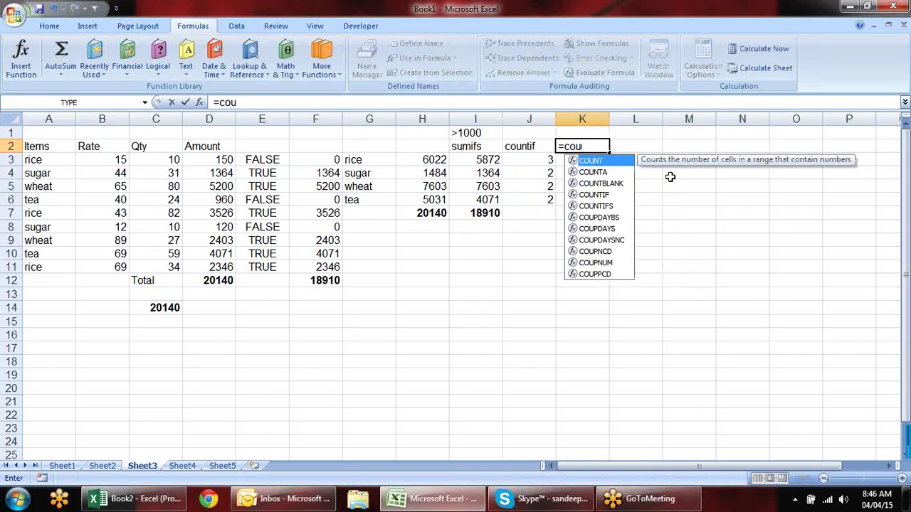
pyautogui.press('Down')
pyautogui.press('Down')
pyautogui.press('Down')
pyautogui.press('Down')
pyautogui.press('Tab')
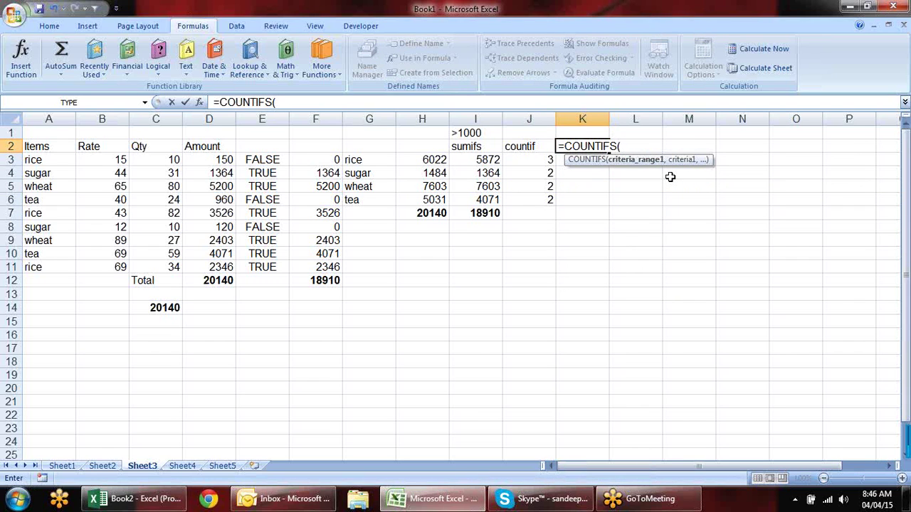
pyautogui.press('BackSpace')
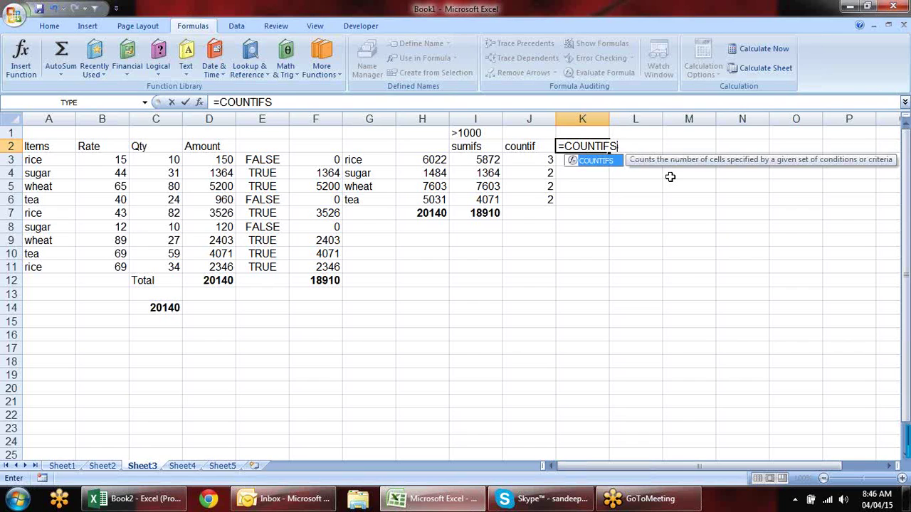
pyautogui.click(563, 145)
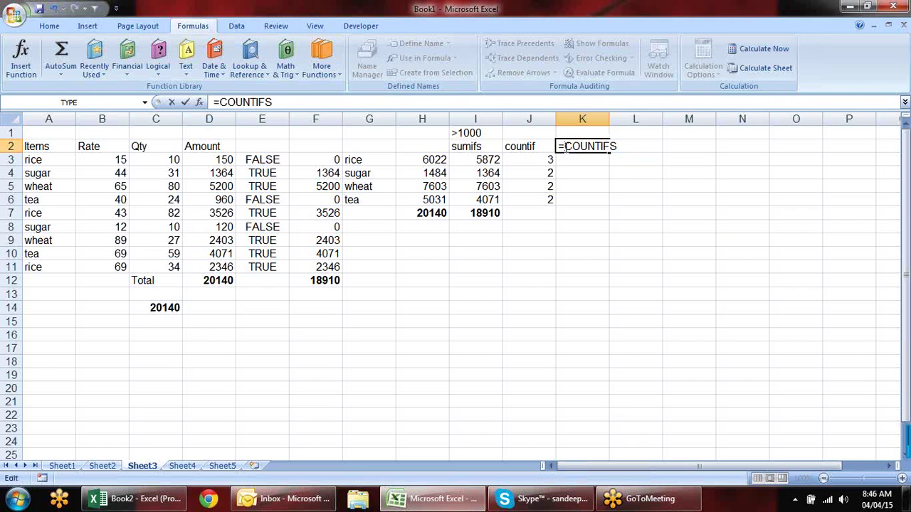
pyautogui.press('BackSpace')
pyautogui.press('Return')
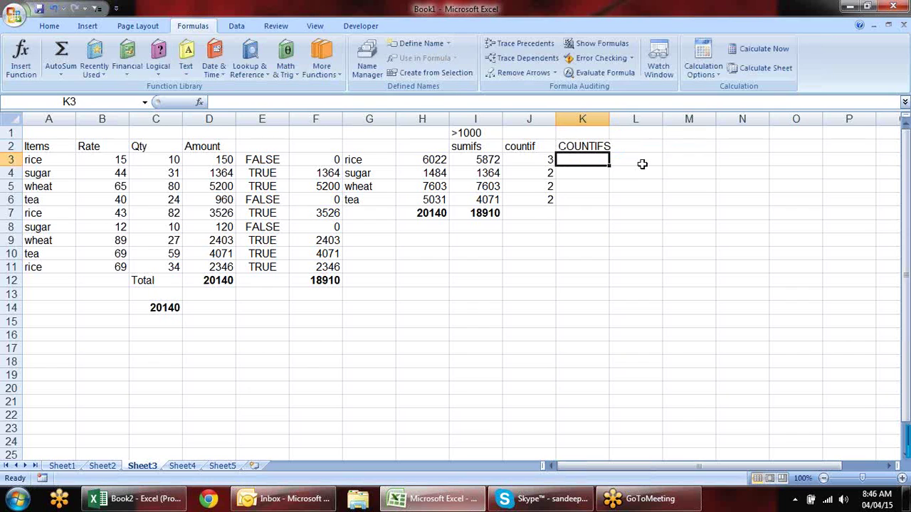
# - In K3 enter a COUNTIFS formula using $A$3:$A$11, G3, the Amount column and I1
pyautogui.write('=coun')
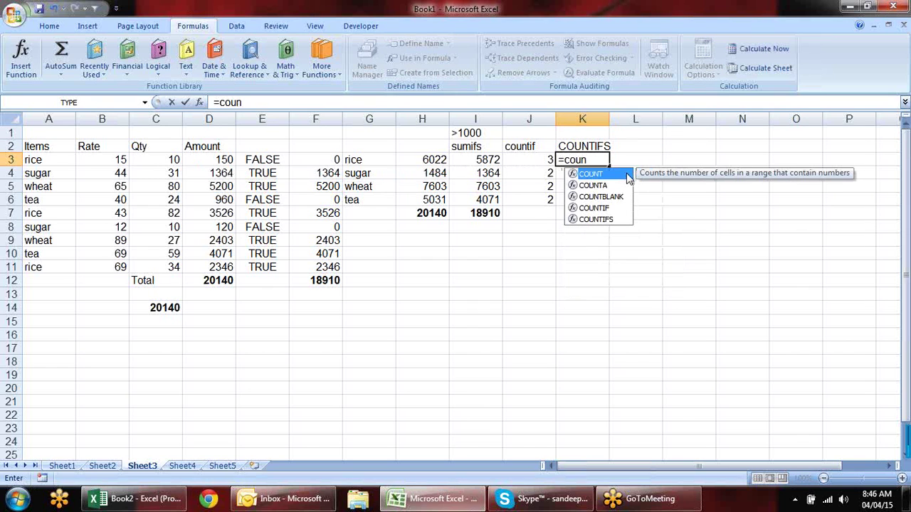
pyautogui.press('Down')
pyautogui.press('Down')
pyautogui.press('Down')
pyautogui.press('Down')
pyautogui.press('Tab')
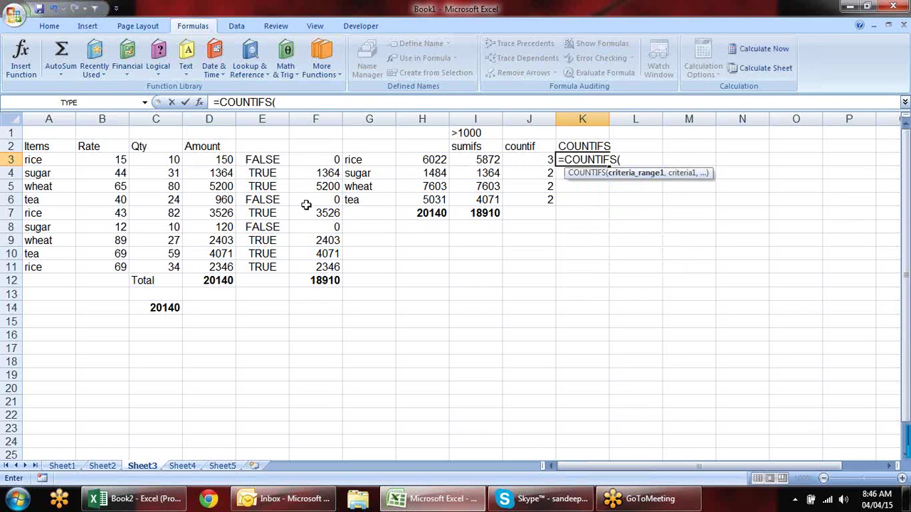
pyautogui.moveTo(64, 160); pyautogui.dragTo(54, 267)
pyautogui.press('F4')
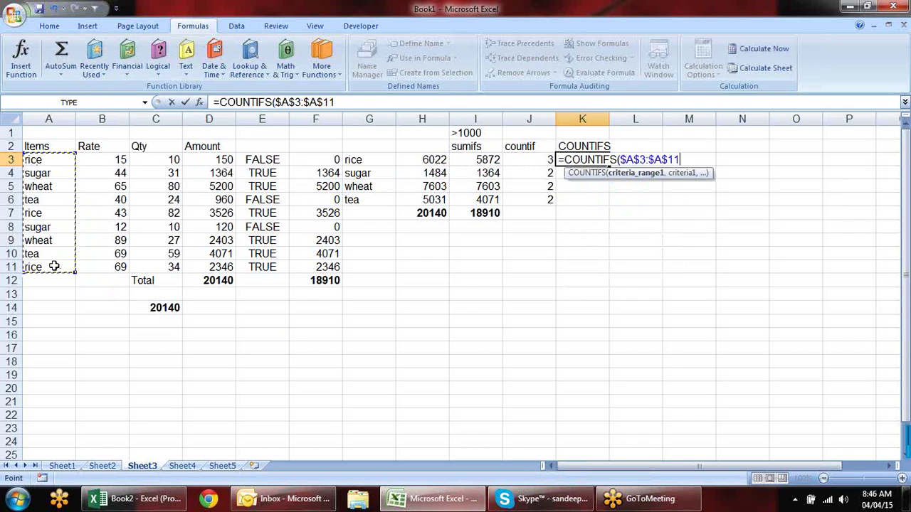
pyautogui.write(',')
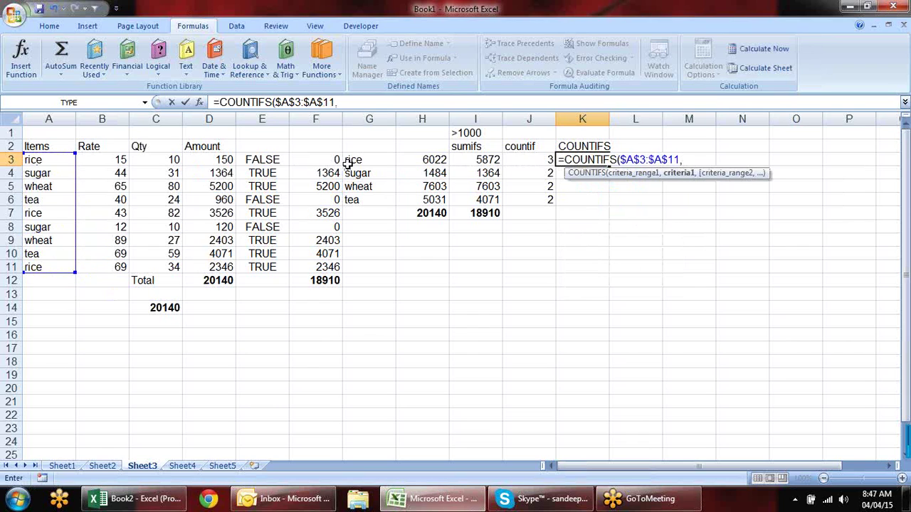
pyautogui.click(382, 161)
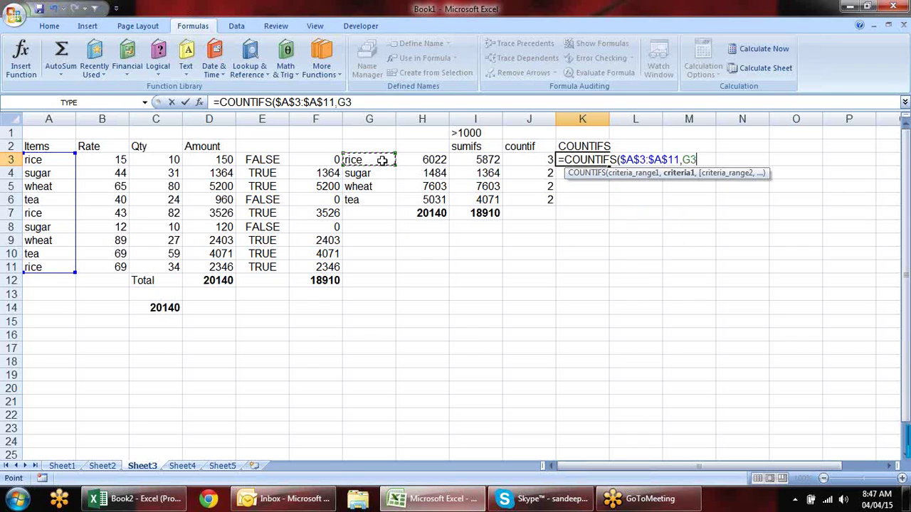
pyautogui.write(',')
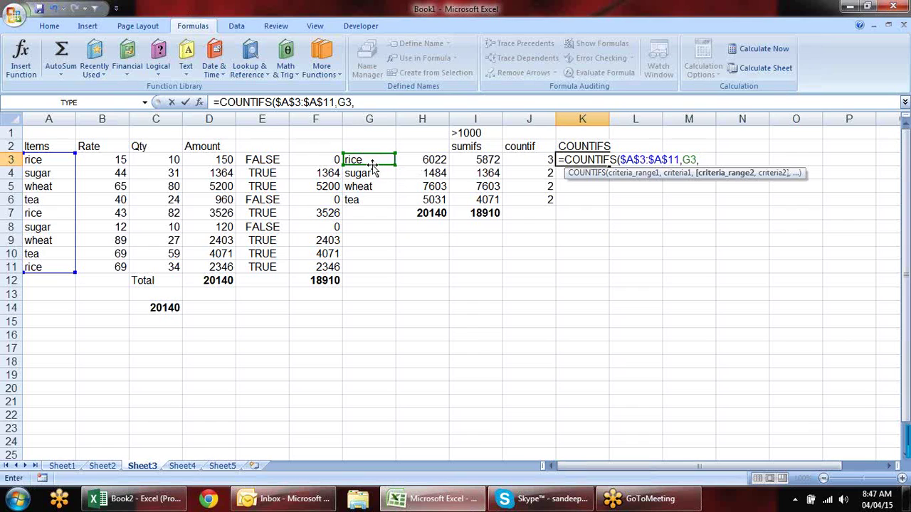
pyautogui.moveTo(202, 159); pyautogui.dragTo(205, 267)
pyautogui.click(205, 267)
pyautogui.press('F4')
pyautogui.write(',')
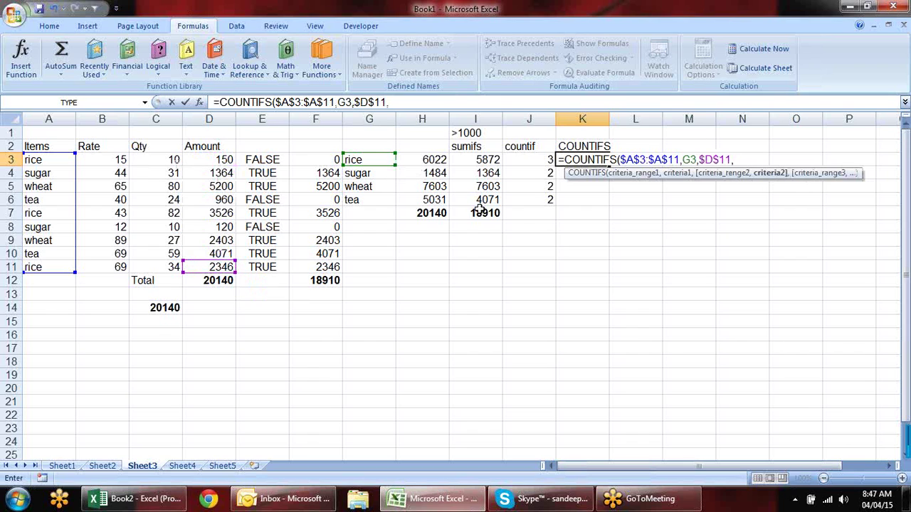
pyautogui.click(481, 133)
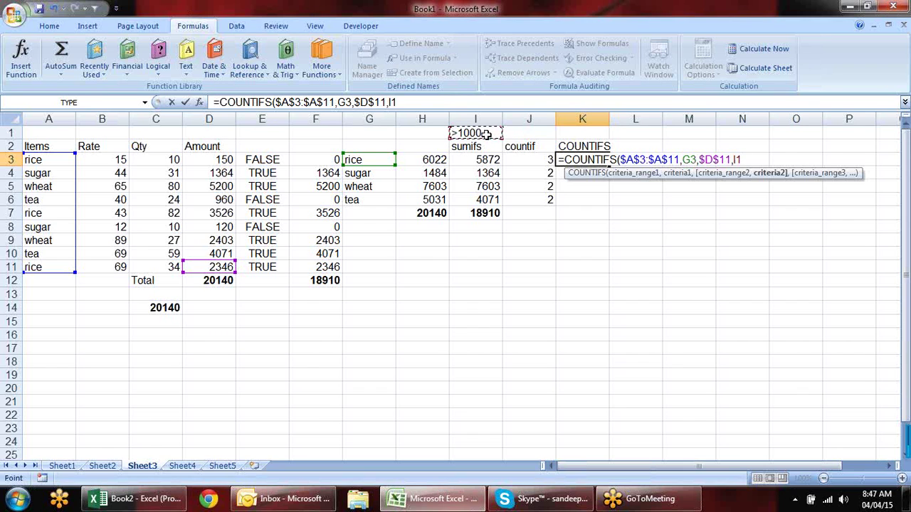
pyautogui.press('Return')
# - Correct the Amount reference to $D$3:$D$11 so K3 returns 2
pyautogui.press('Up')
pyautogui.press('F2')
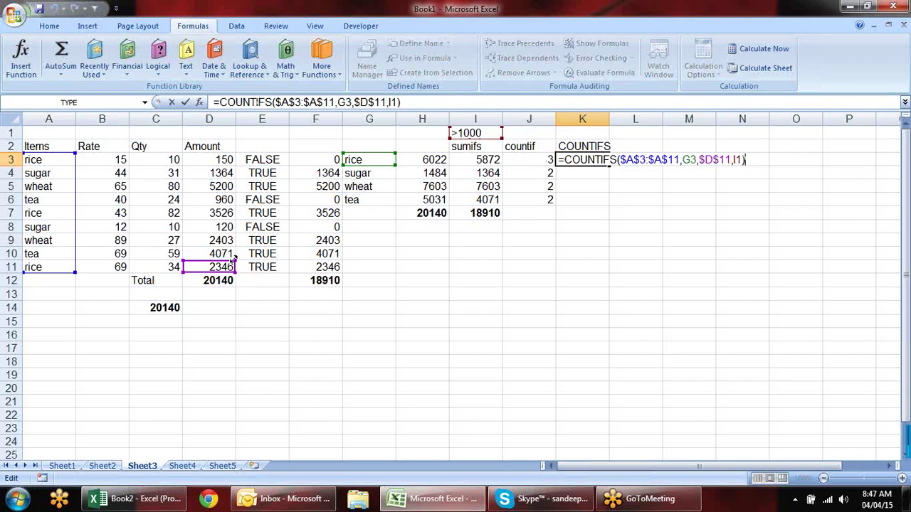
pyautogui.moveTo(234, 260); pyautogui.dragTo(226, 155)
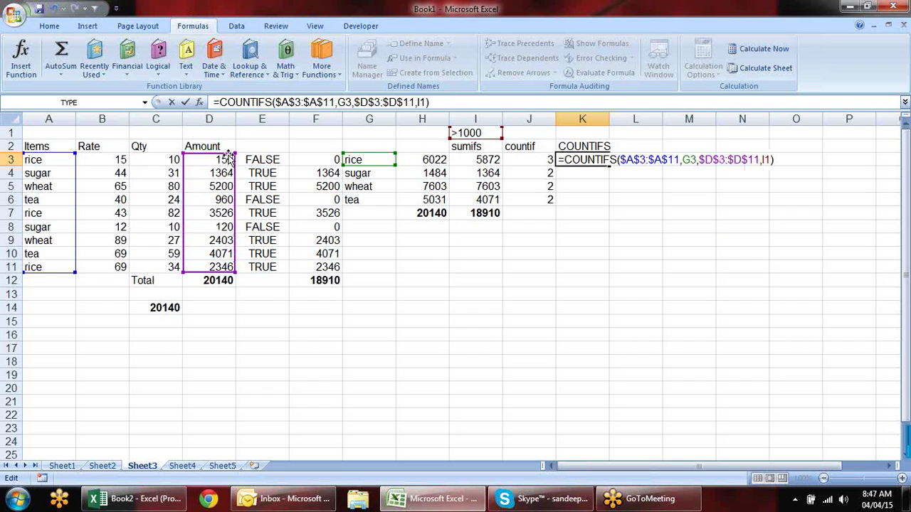
pyautogui.press('Return')
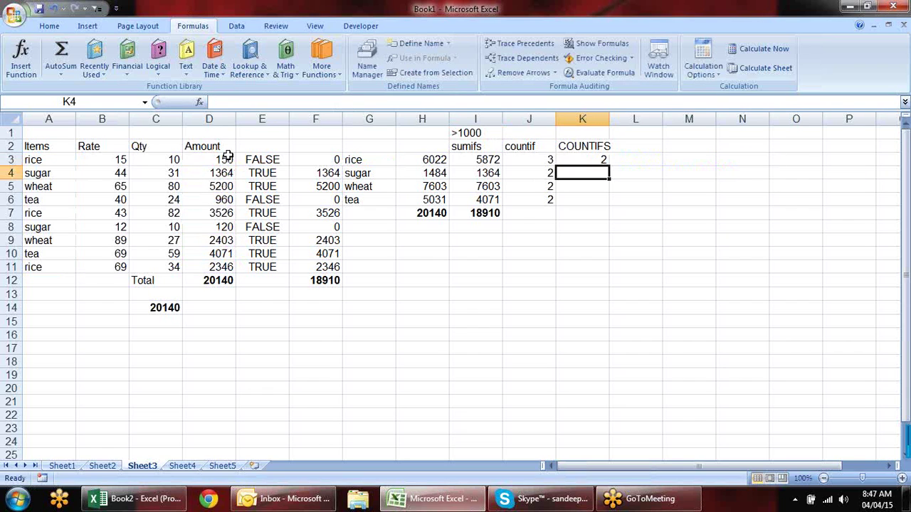
pyautogui.click(606, 160)
# - Fill the COUNTIFS formula down to K6 and inspect the K4 and K5 formulas
pyautogui.moveTo(608, 167); pyautogui.dragTo(606, 206)
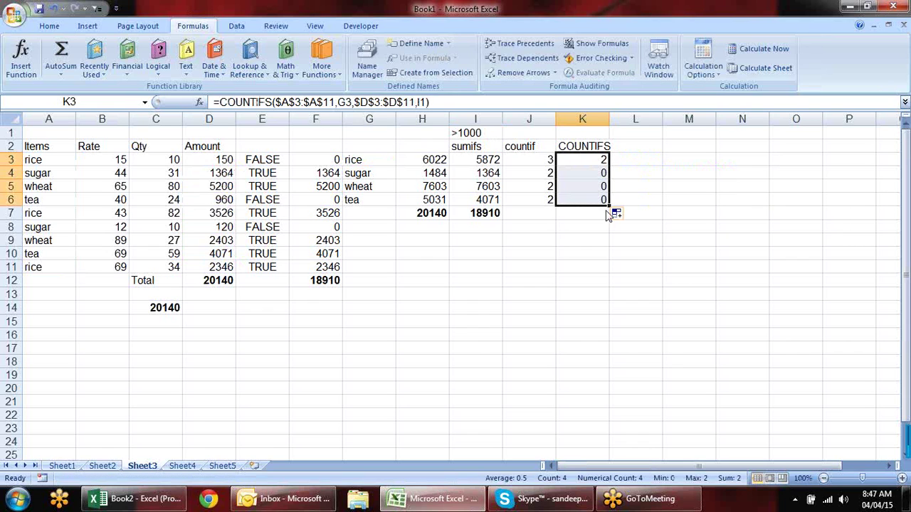
pyautogui.click(584, 243)
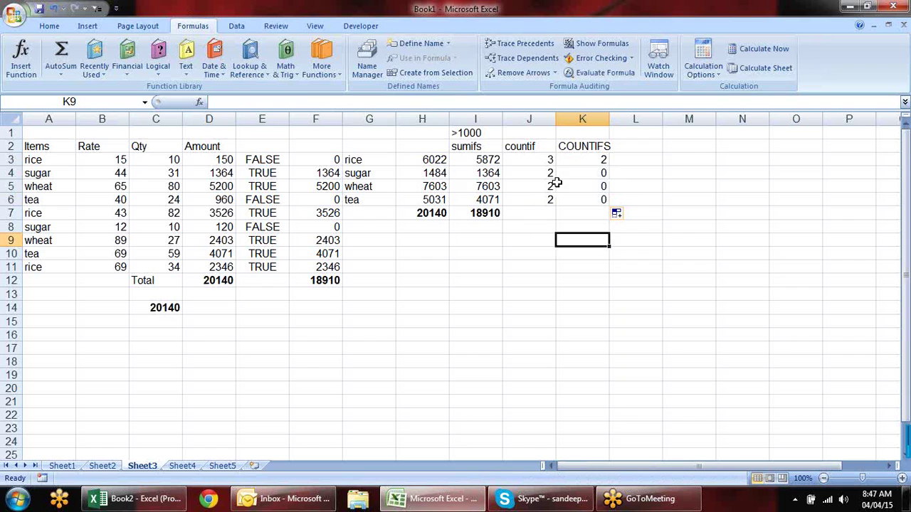
pyautogui.click(584, 166)
pyautogui.click(582, 178)
pyautogui.click(577, 188)
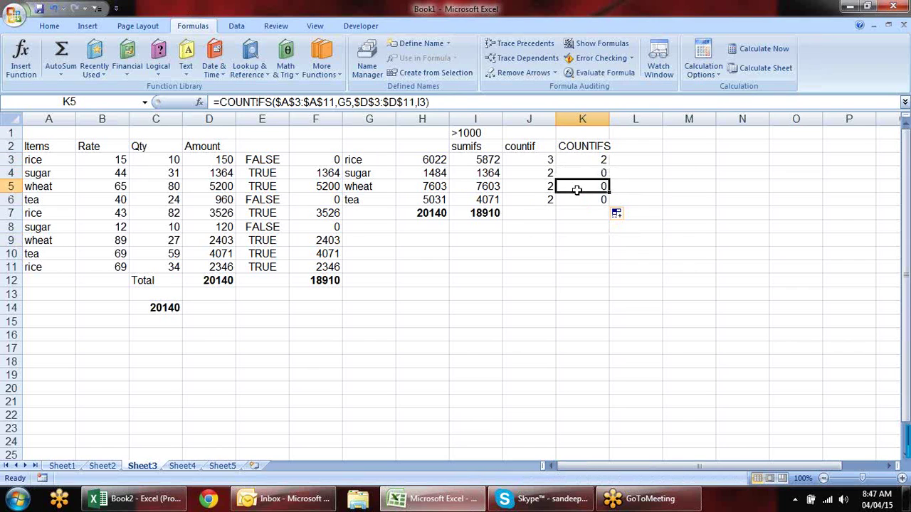
pyautogui.click(581, 161)
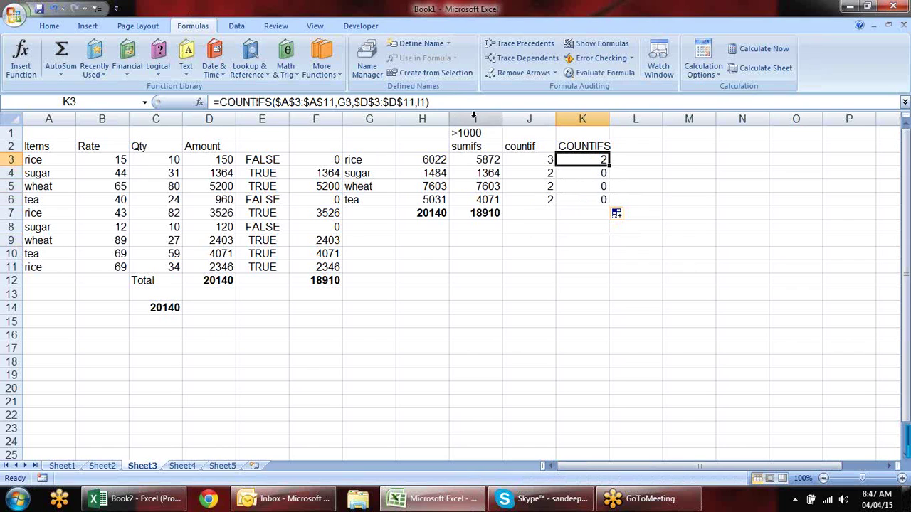
# - Make I1 absolute as $I$1 in K3 and refill K3:K6, giving 2, 1, 2, 1
pyautogui.click(424, 102)
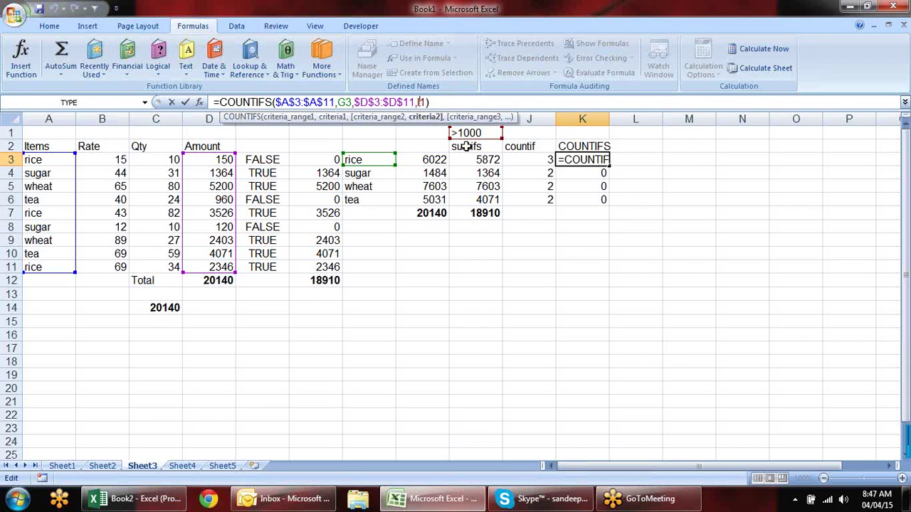
pyautogui.press('F4')
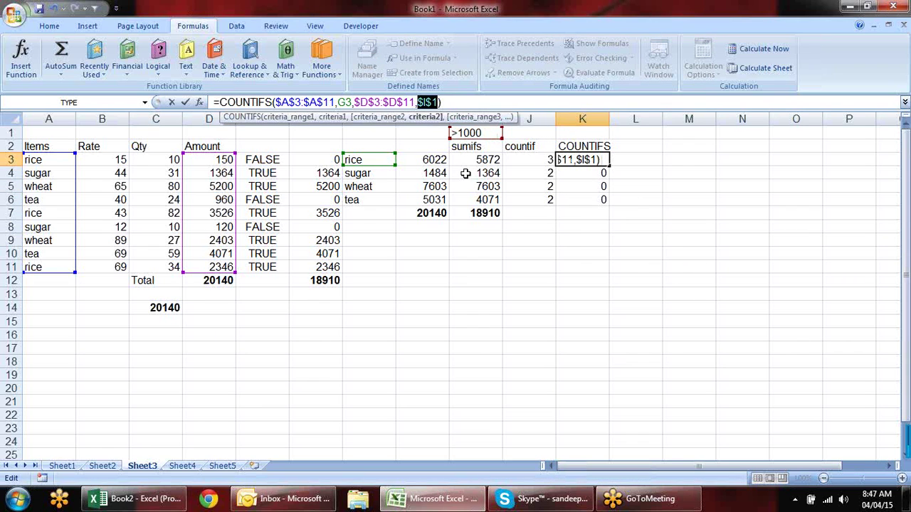
pyautogui.press('Return')
pyautogui.click(606, 158)
pyautogui.moveTo(609, 165); pyautogui.dragTo(613, 202)
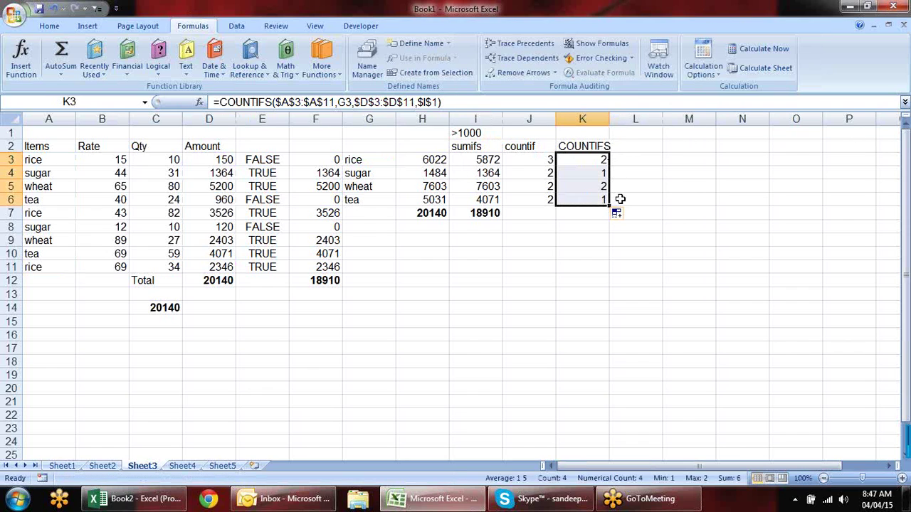
pyautogui.click(656, 177)
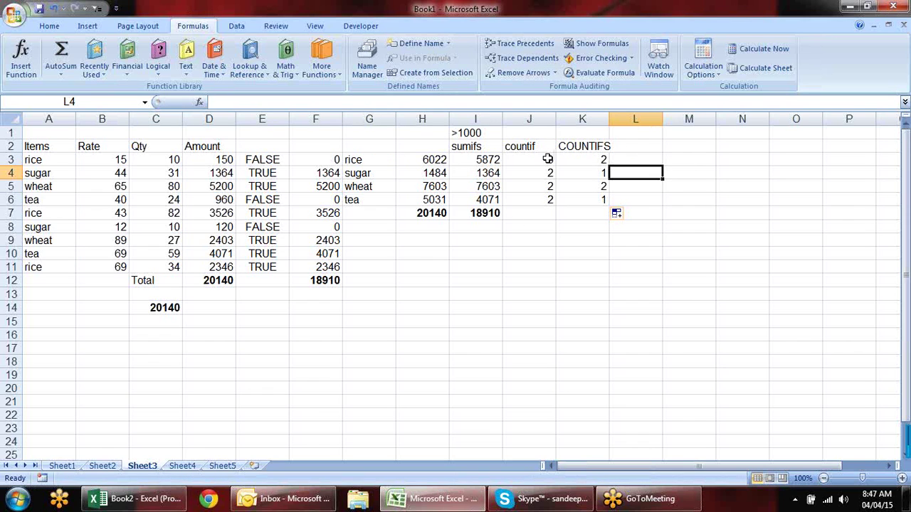
pyautogui.click(633, 148)
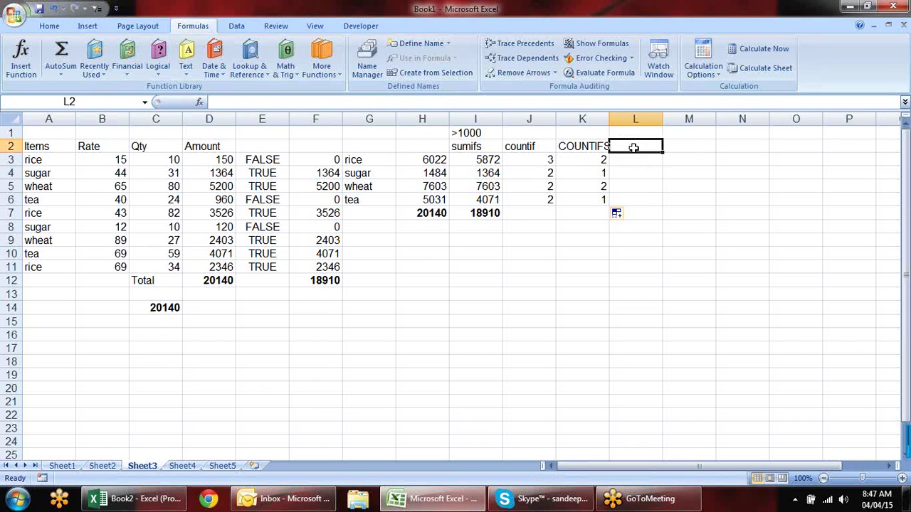
pyautogui.write('=av')
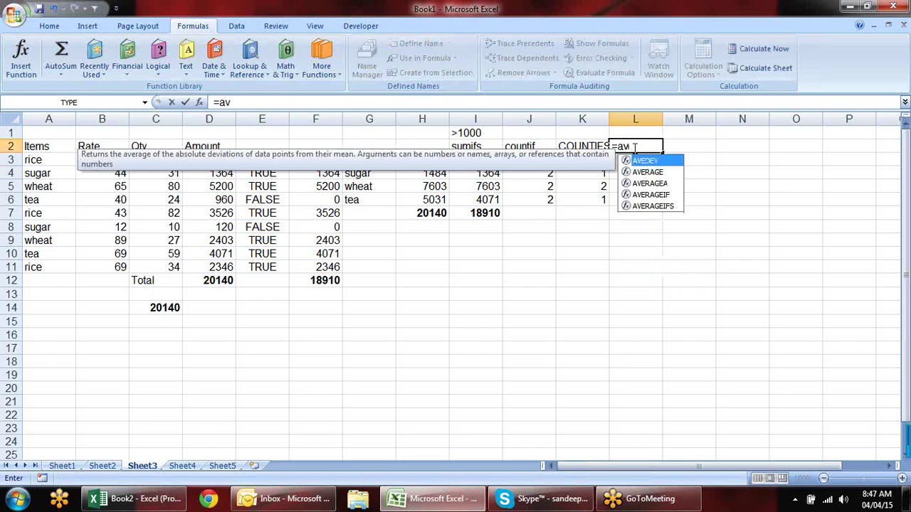
pyautogui.press('Down')
pyautogui.press('Down')
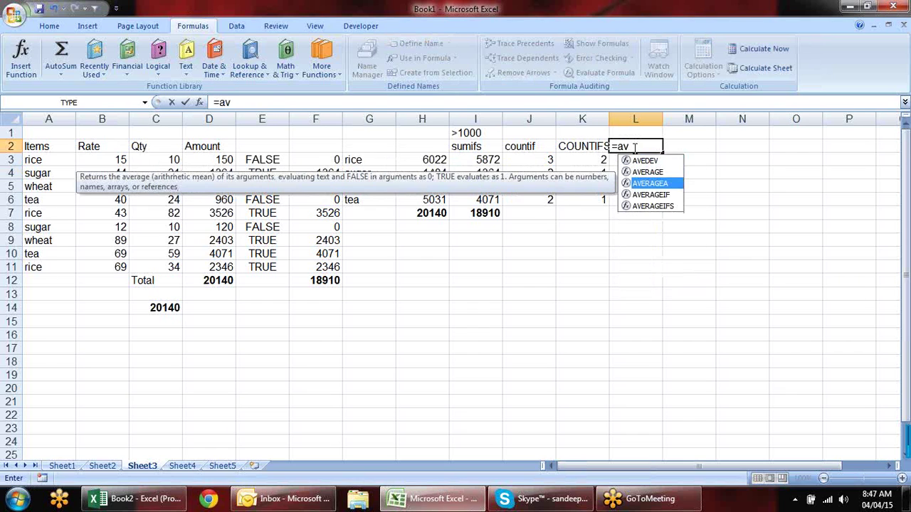
pyautogui.press('Up')
pyautogui.press('Tab')
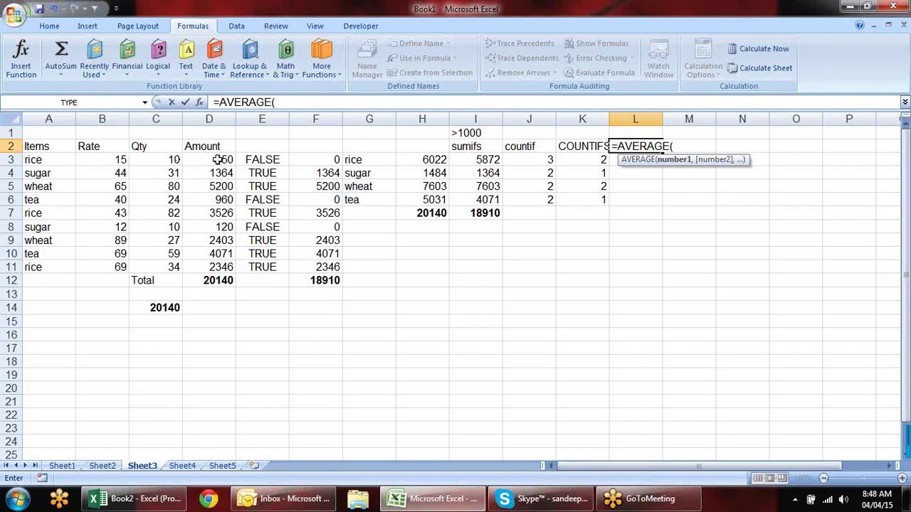
pyautogui.moveTo(217, 159); pyautogui.dragTo(220, 264)
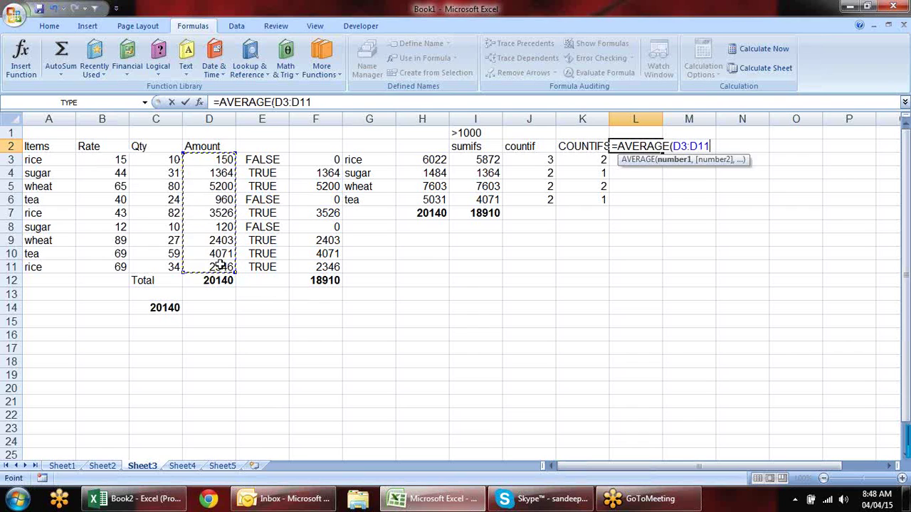
pyautogui.write(')')
pyautogui.press('Return')
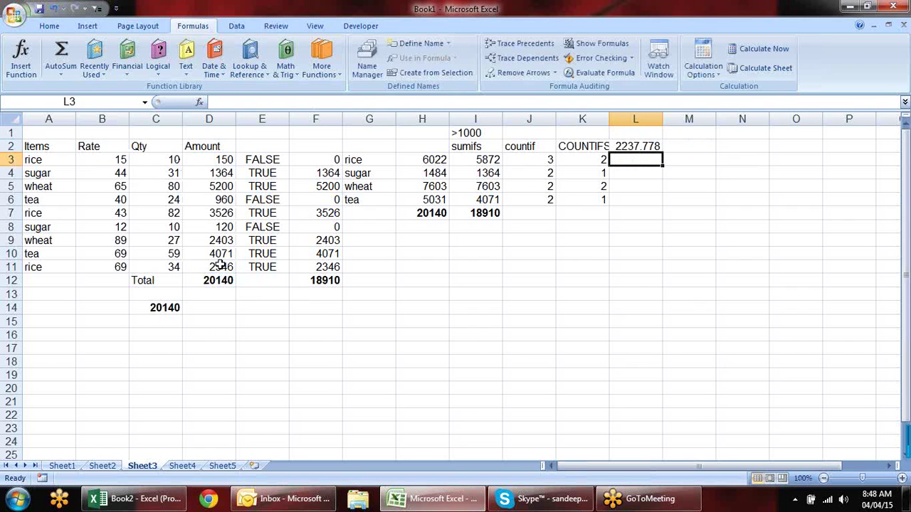
pyautogui.press('Up')
pyautogui.press('Delete')
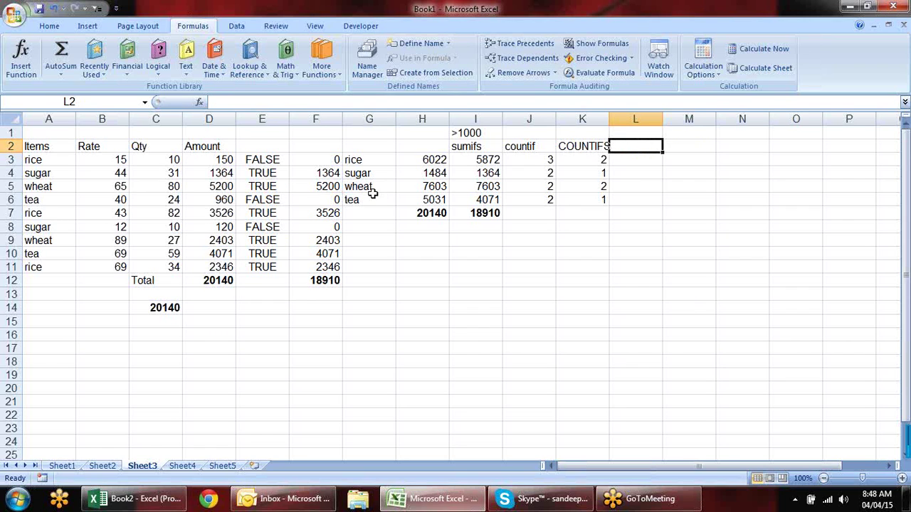
# - Add the avergeif heading in L2 and begin an AVERAGEIF formula in L3
pyautogui.write('avergeif')
pyautogui.press('Return')
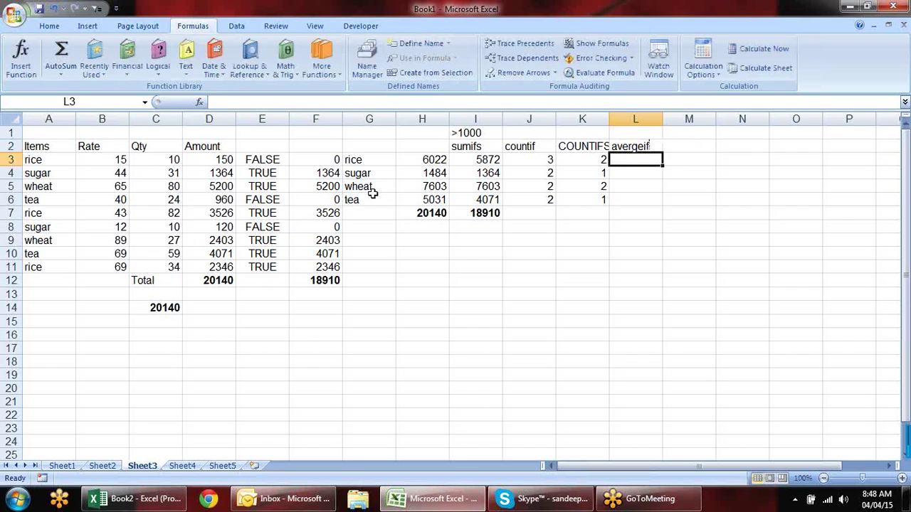
pyautogui.write('=aver')
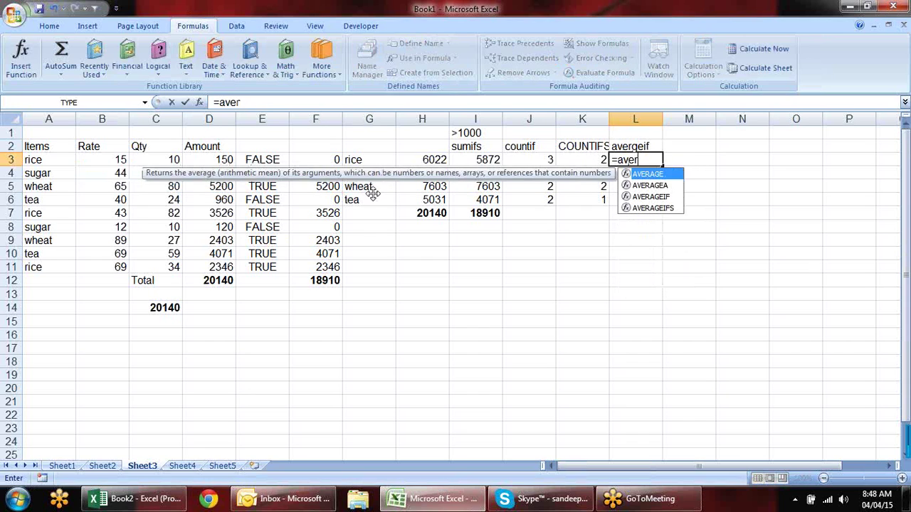
pyautogui.press('Down')
pyautogui.press('Down')
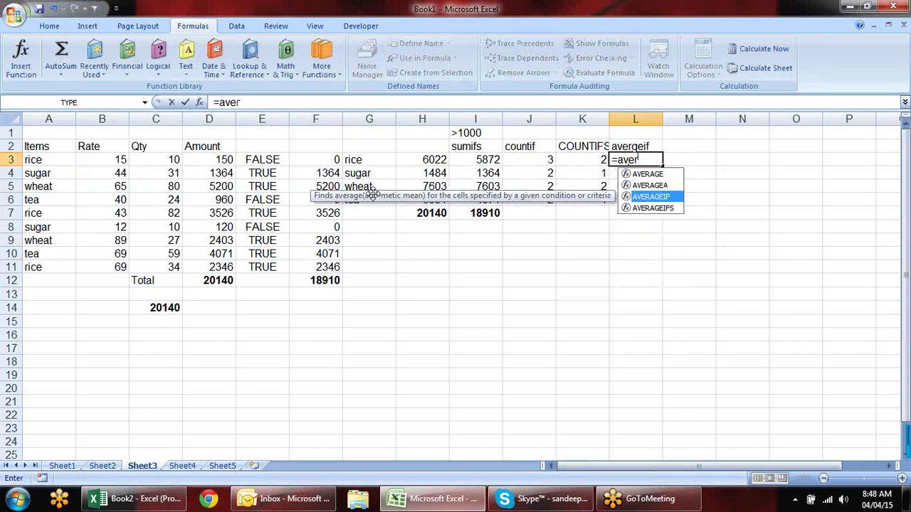
pyautogui.press('Tab')
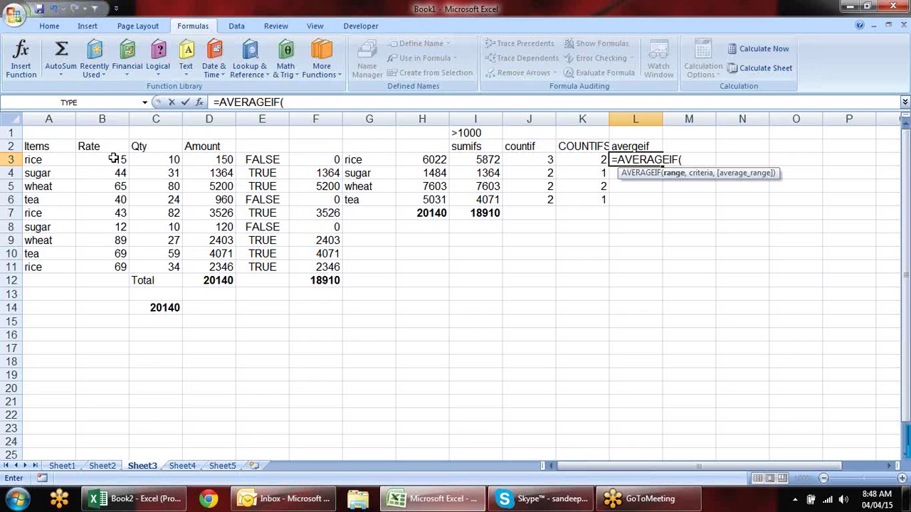
# - Complete =AVERAGEIF($A$3:$A$11,G3,$D$3:$D$11) in L3
pyautogui.moveTo(56, 161); pyautogui.dragTo(44, 262)
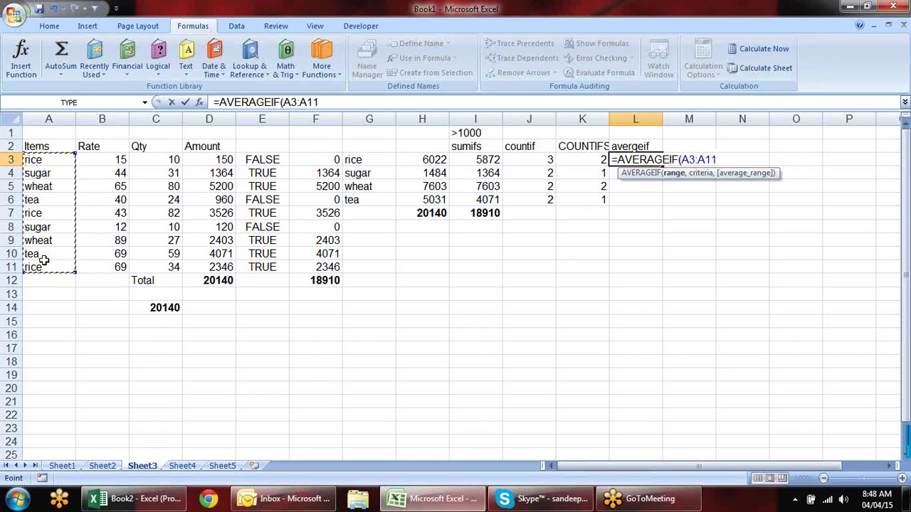
pyautogui.write(',')
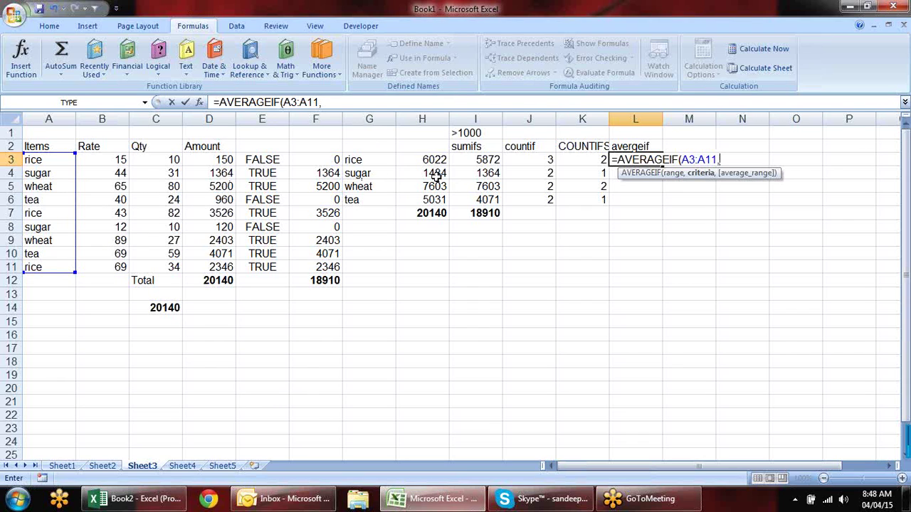
pyautogui.press('BackSpace')
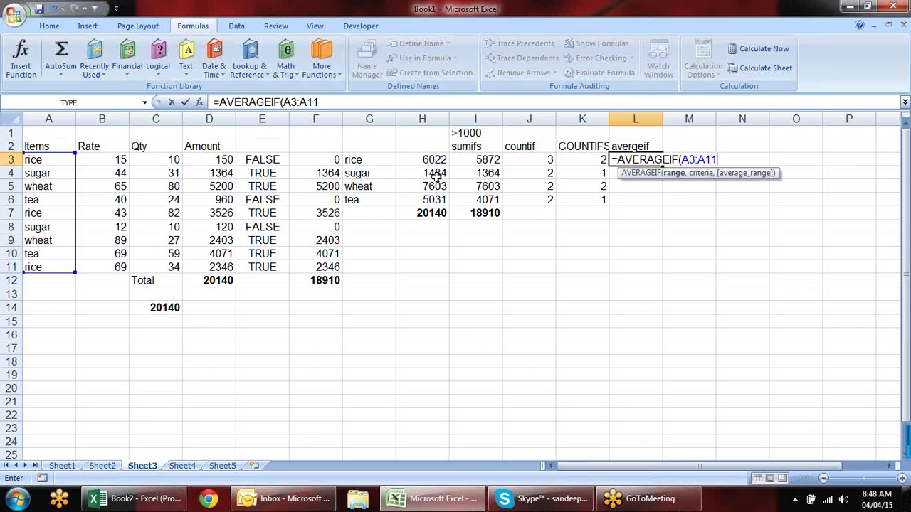
pyautogui.press('F4')
pyautogui.write(',')
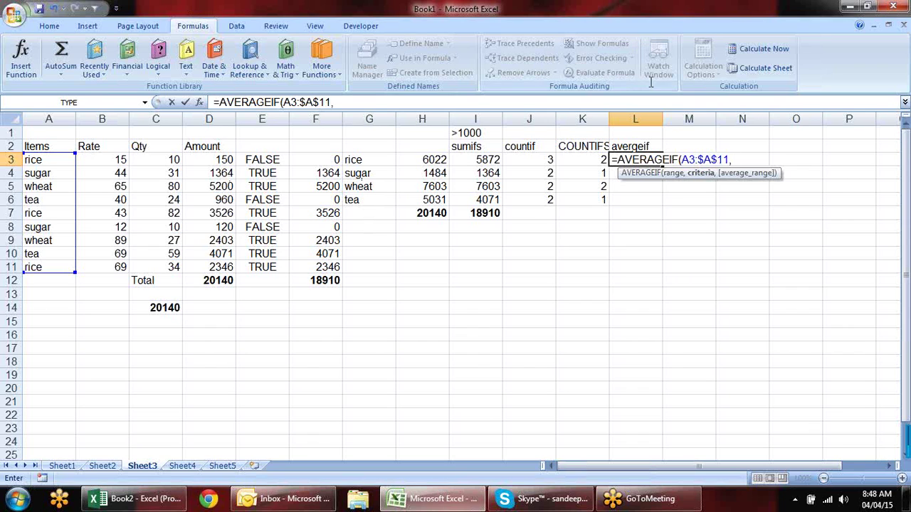
pyautogui.click(689, 160)
pyautogui.press('F4')
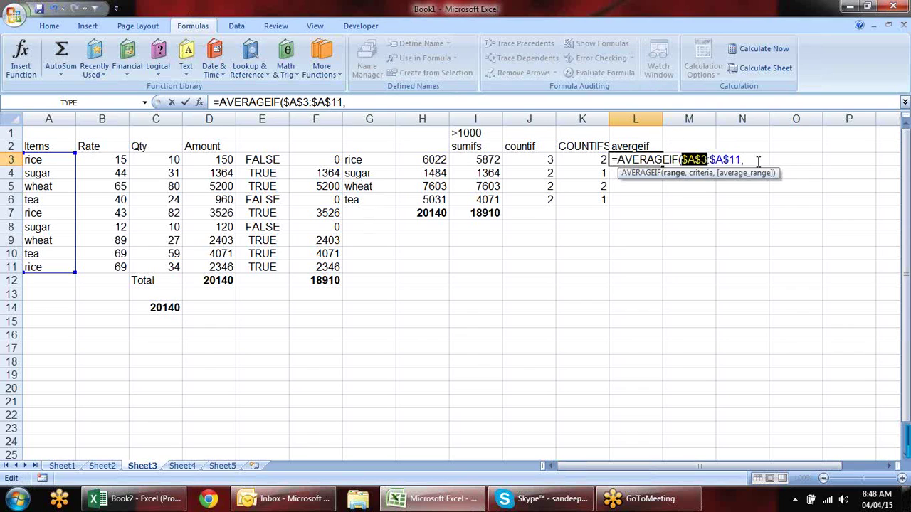
pyautogui.click(759, 161)
pyautogui.click(371, 159)
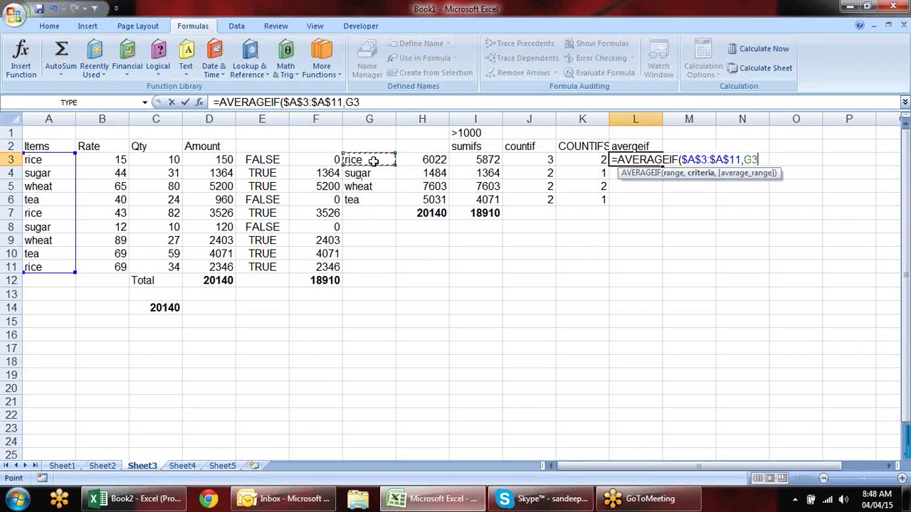
pyautogui.write(',')
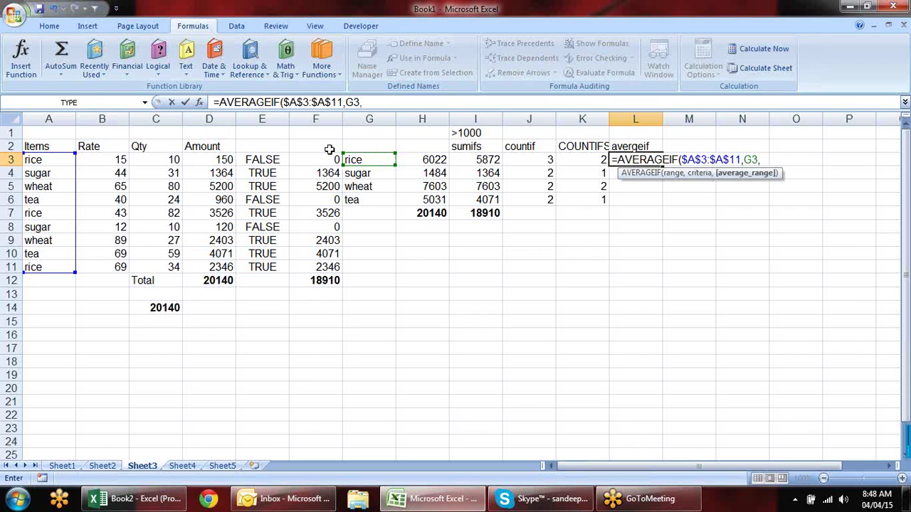
pyautogui.moveTo(220, 162); pyautogui.dragTo(210, 261)
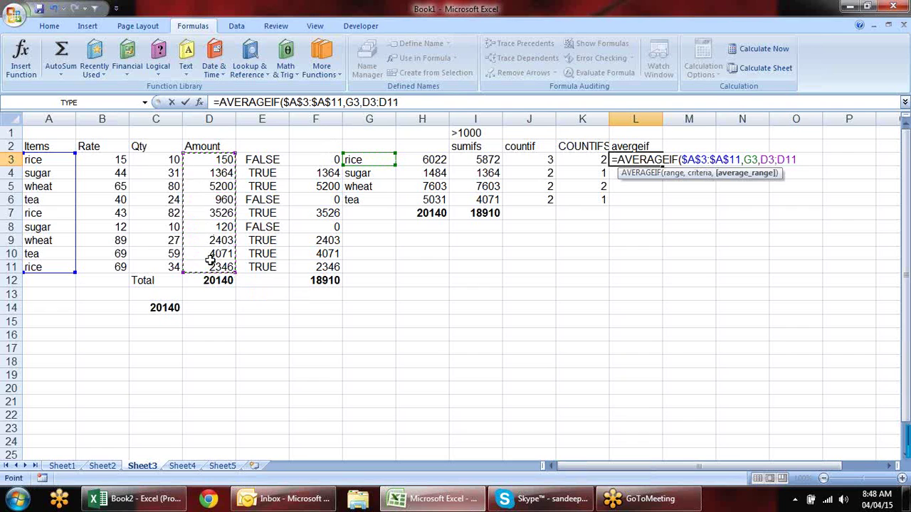
pyautogui.press('F4')
pyautogui.press('Return')
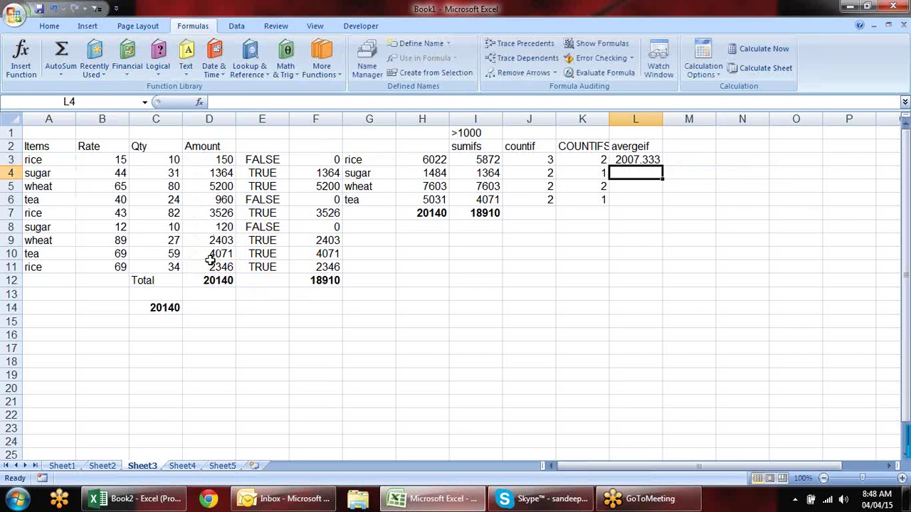
# - Fill the AVERAGEIF formula down to L6 and check the wheat and tea averages
pyautogui.click(637, 161)
pyautogui.moveTo(661, 163); pyautogui.dragTo(647, 200)
pyautogui.click(651, 161)
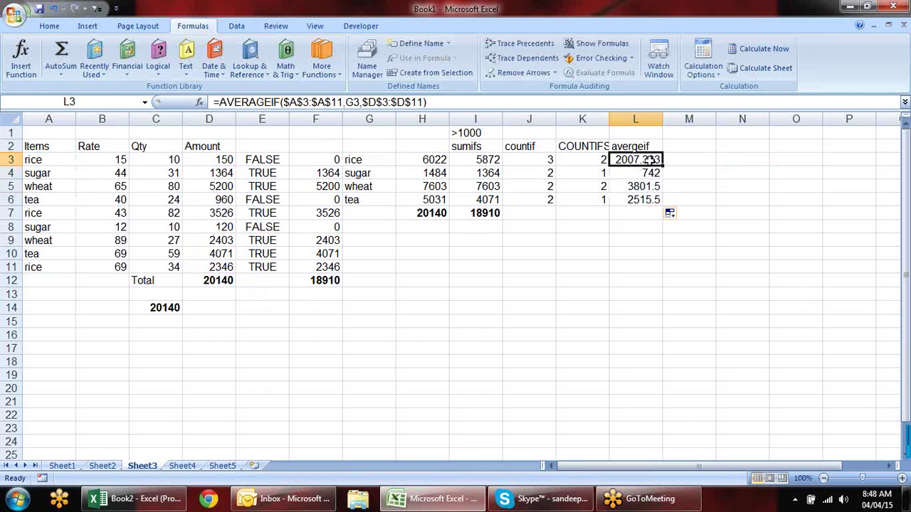
pyautogui.click(644, 187)
pyautogui.click(643, 200)
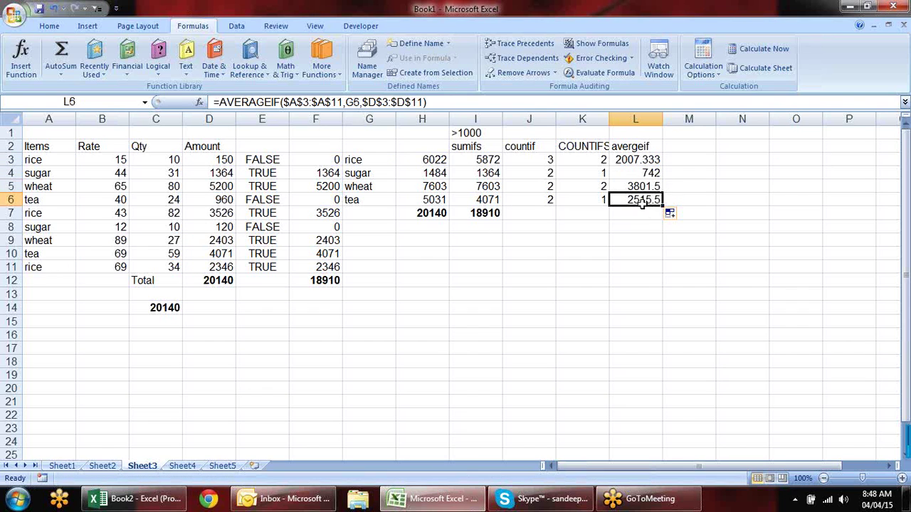
pyautogui.click(688, 146)
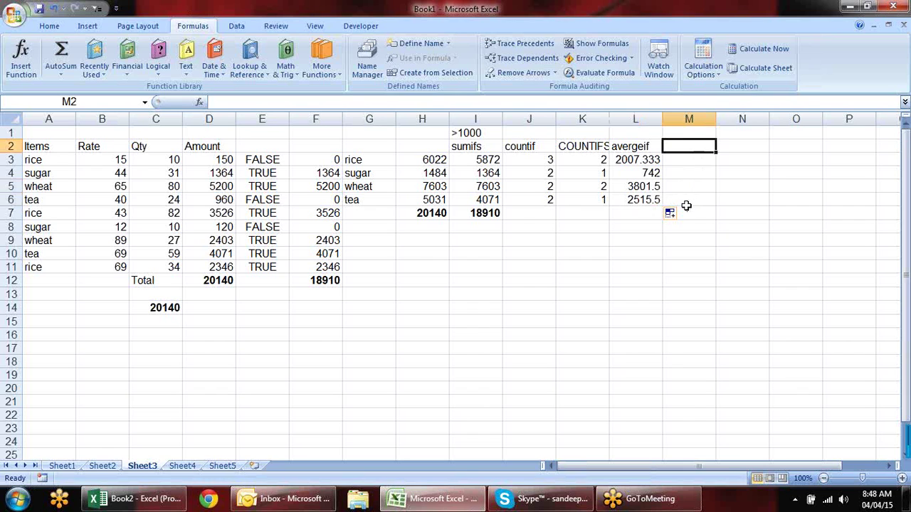
# - Start =AVERAGEIFS in M2 with average range $D$3:$D$11 and criteria range $A$3:$A$11
pyautogui.write('=')
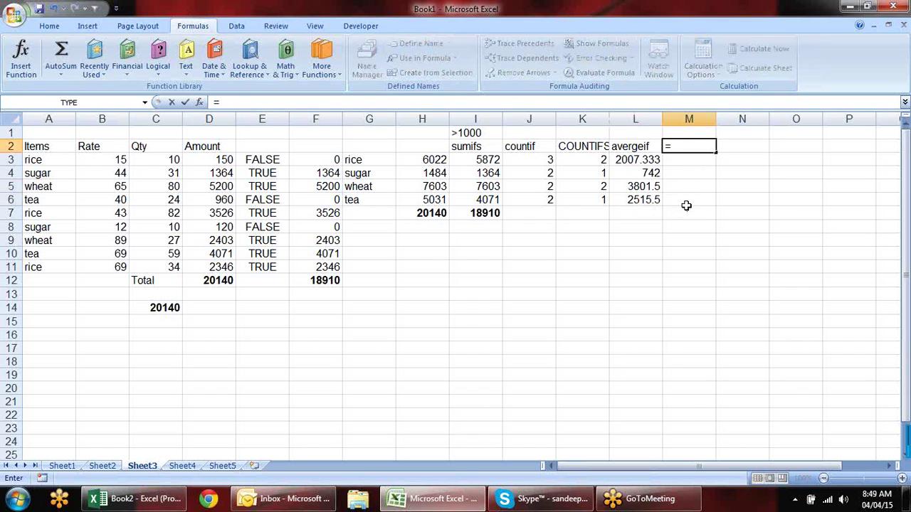
pyautogui.write('aver')
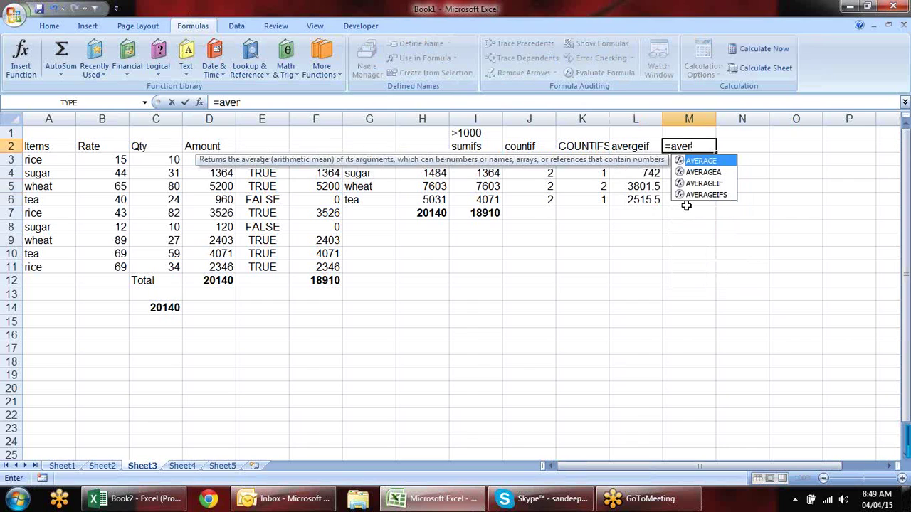
pyautogui.press('Down')
pyautogui.press('Down')
pyautogui.press('Down')
pyautogui.press('Tab')
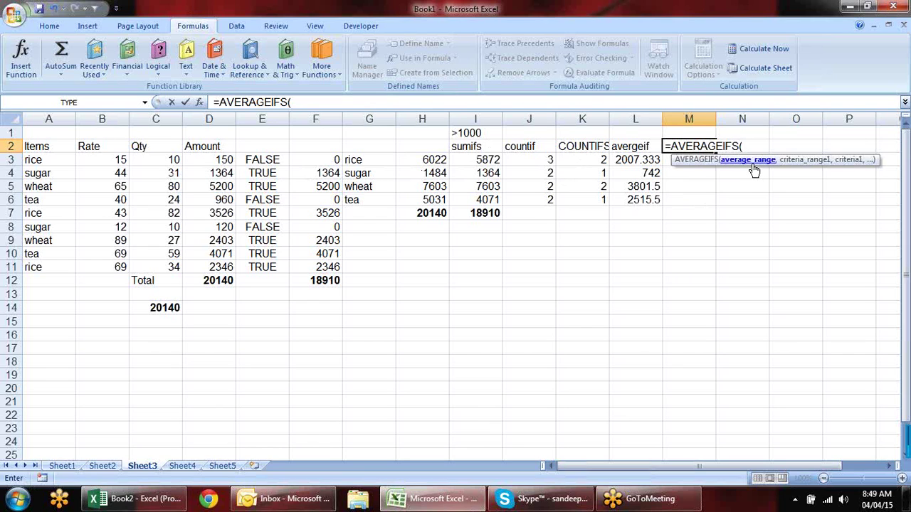
pyautogui.moveTo(210, 158); pyautogui.dragTo(212, 265)
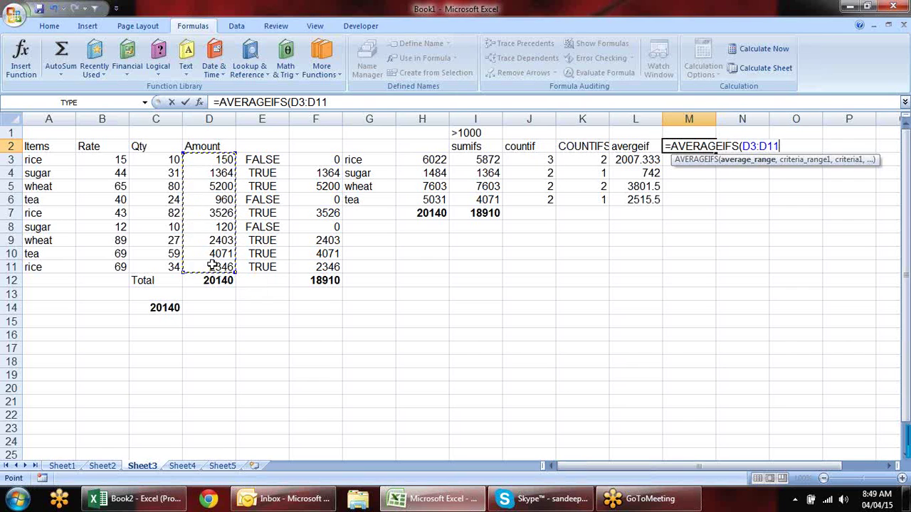
pyautogui.press('F4')
pyautogui.write(',')
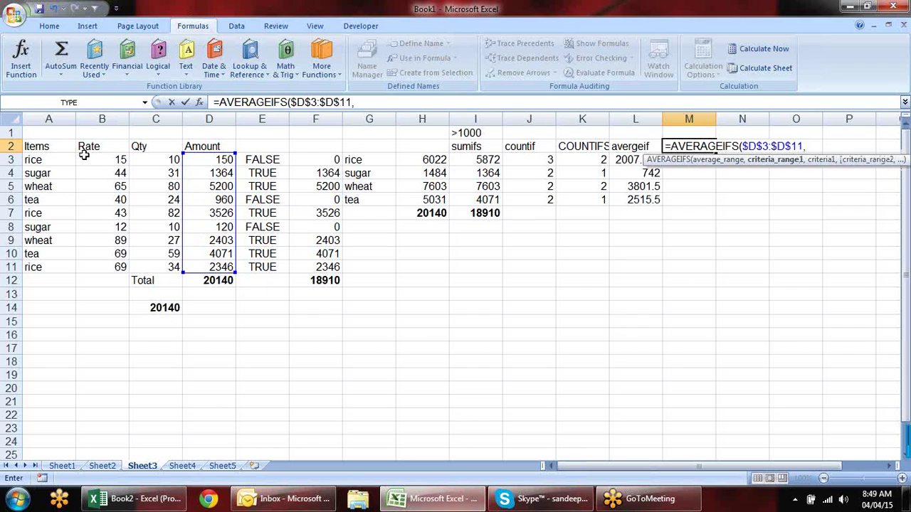
pyautogui.moveTo(70, 159)
pyautogui.mouseDown()
pyautogui.moveTo(61, 261)
pyautogui.moveTo(53, 164)
pyautogui.mouseUp()
pyautogui.click(61, 265)
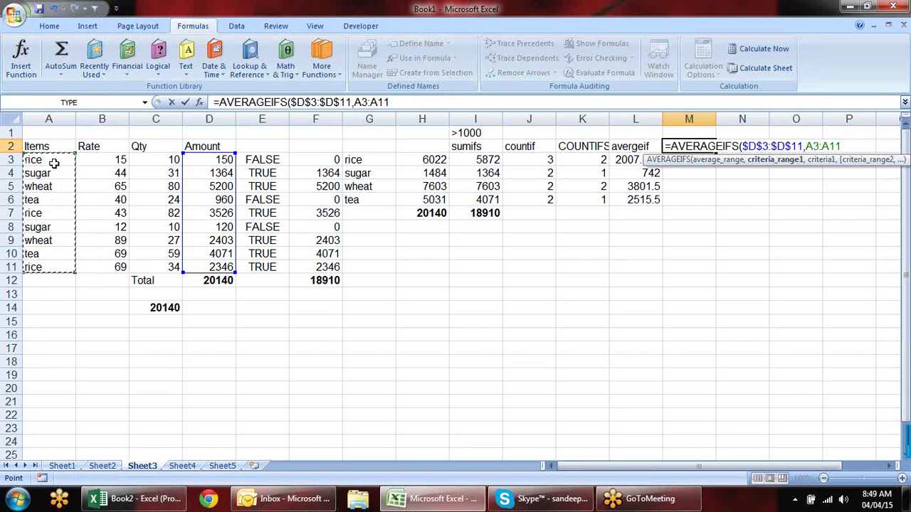
pyautogui.press('F4')
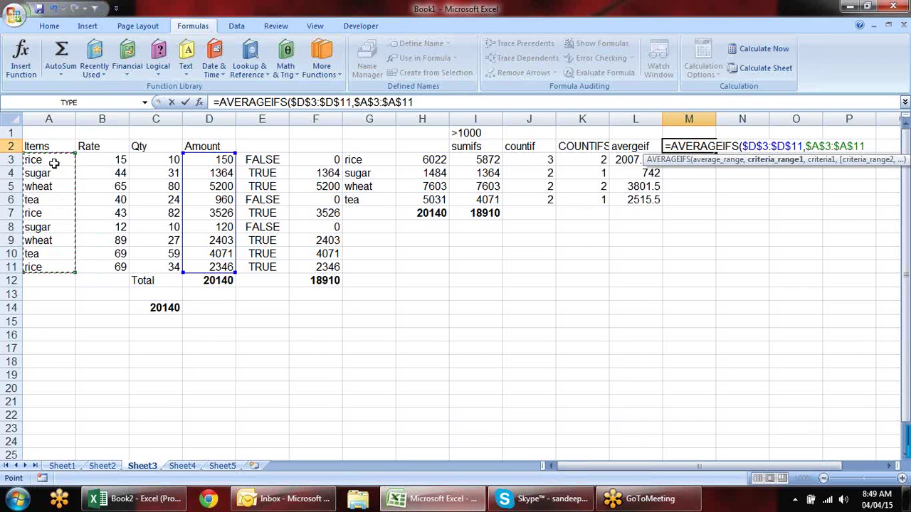
pyautogui.write(',')
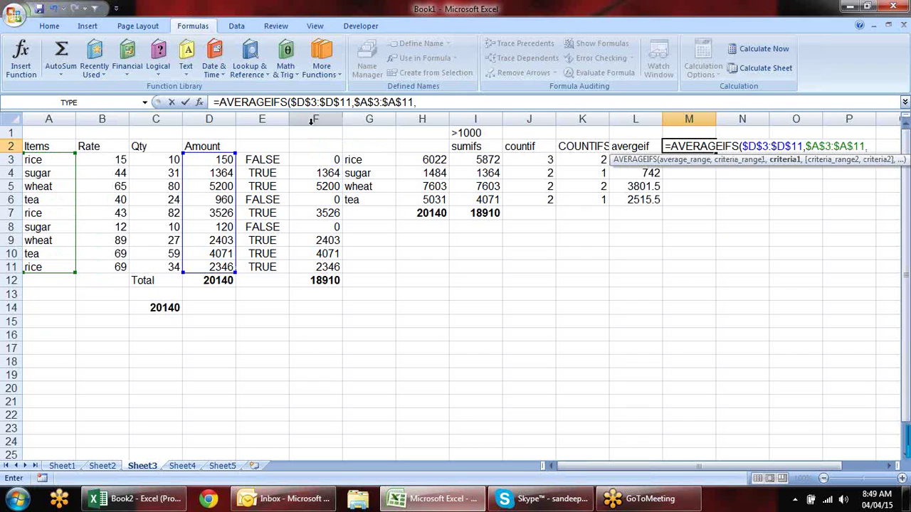
# - Add criteria G3, $D$3:$D$11 and I1 to average rice Amounts over 1000, giving 2936
pyautogui.click(361, 160)
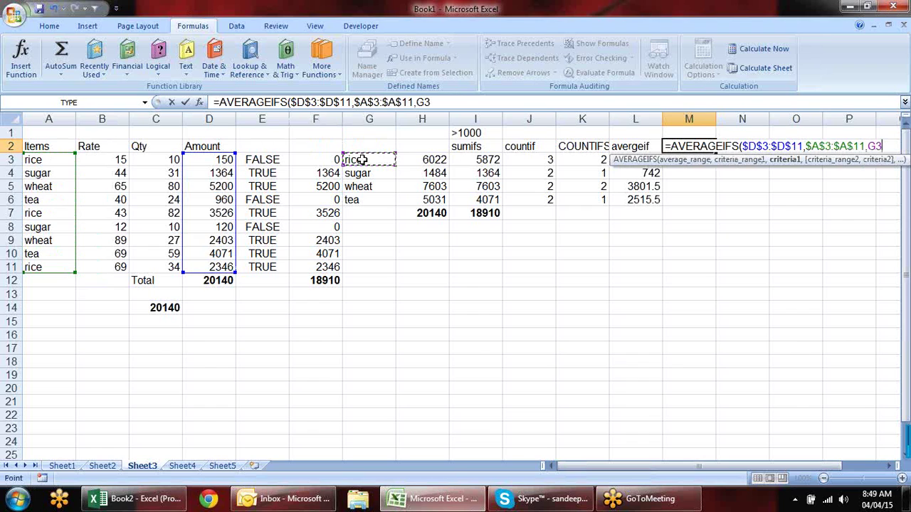
pyautogui.write(',')
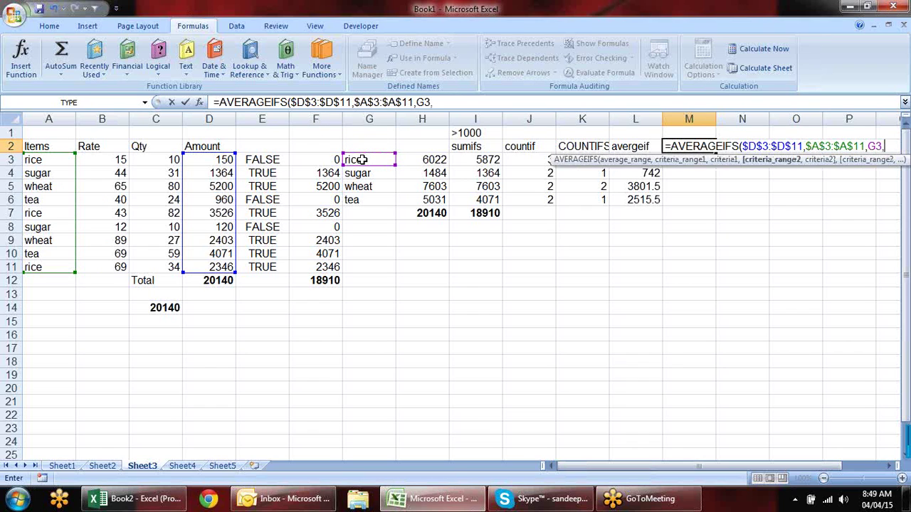
pyautogui.moveTo(205, 160); pyautogui.dragTo(194, 265)
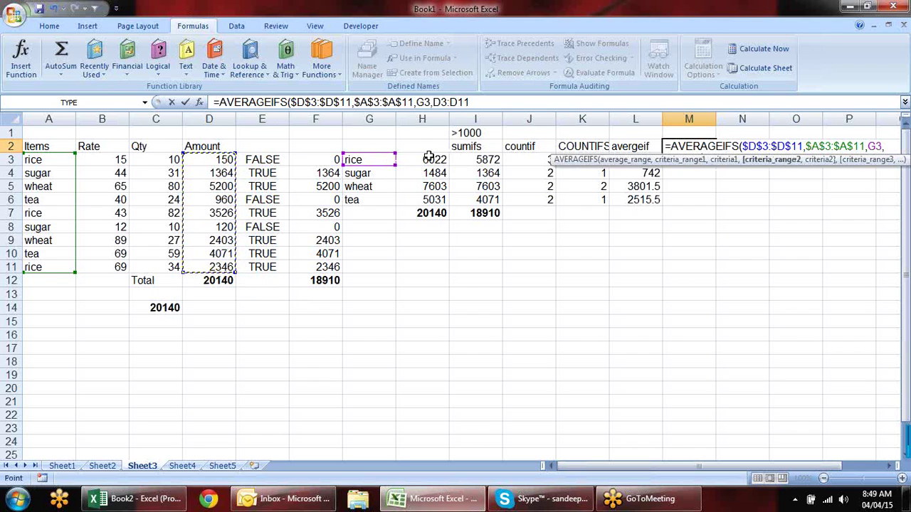
pyautogui.press('F4')
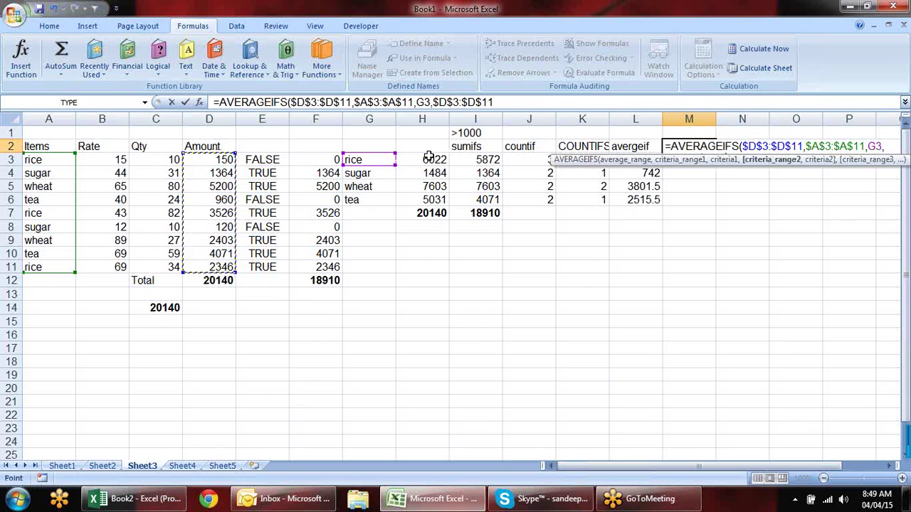
pyautogui.write(',')
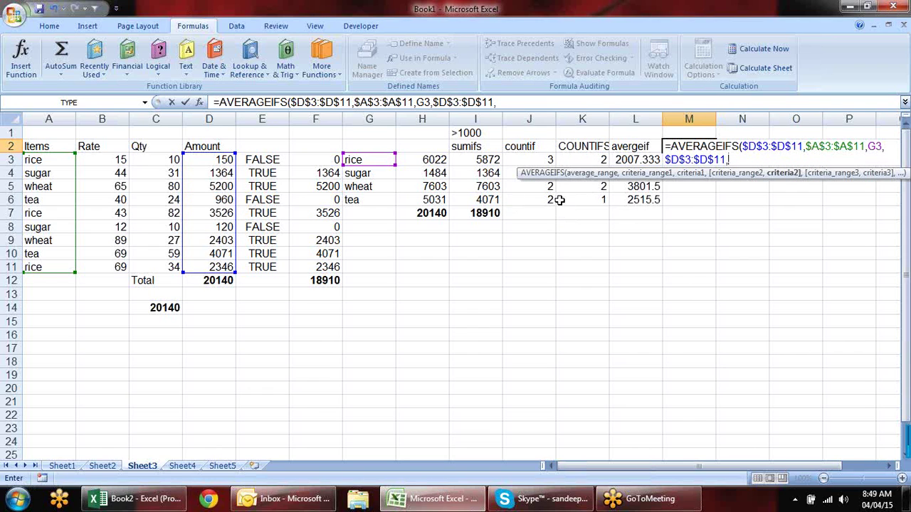
pyautogui.click(481, 132)
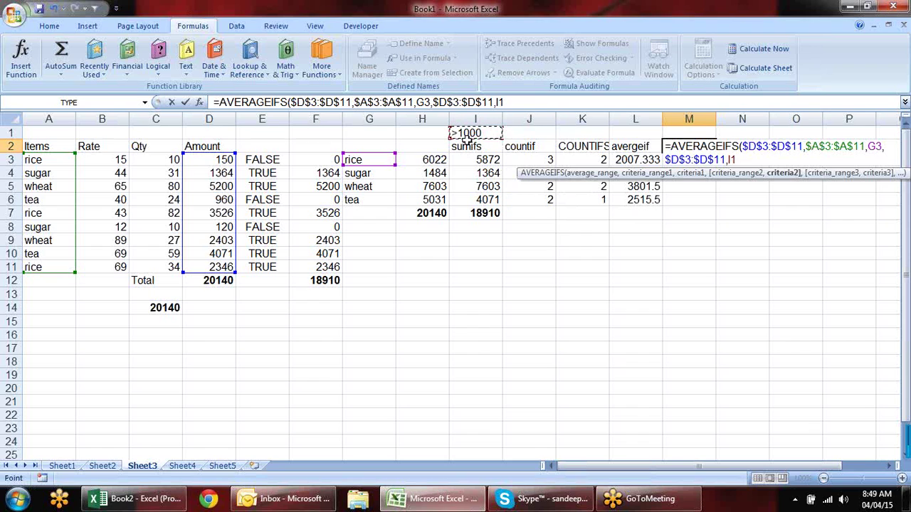
pyautogui.press('Return')
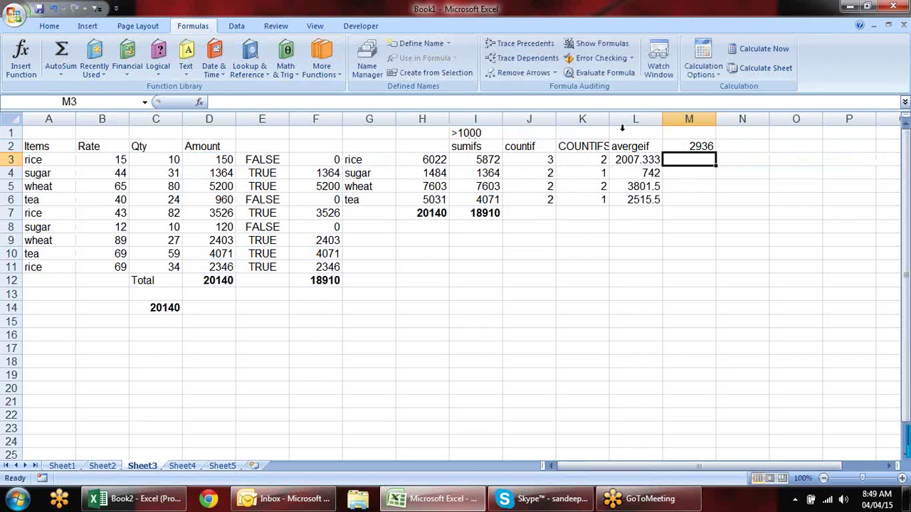
# - Move the AVERAGEIFS formula from M2 to M3 and lock I1 as $I$1
pyautogui.click(700, 146)
pyautogui.hotkey('ctrl', 'x')
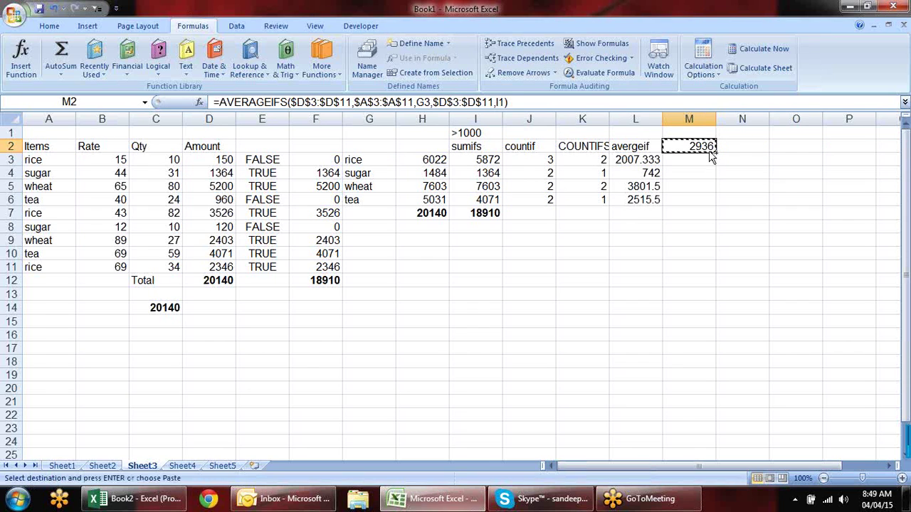
pyautogui.click(710, 158)
pyautogui.hotkey('ctrl', 'v')
pyautogui.doubleClick(712, 158)
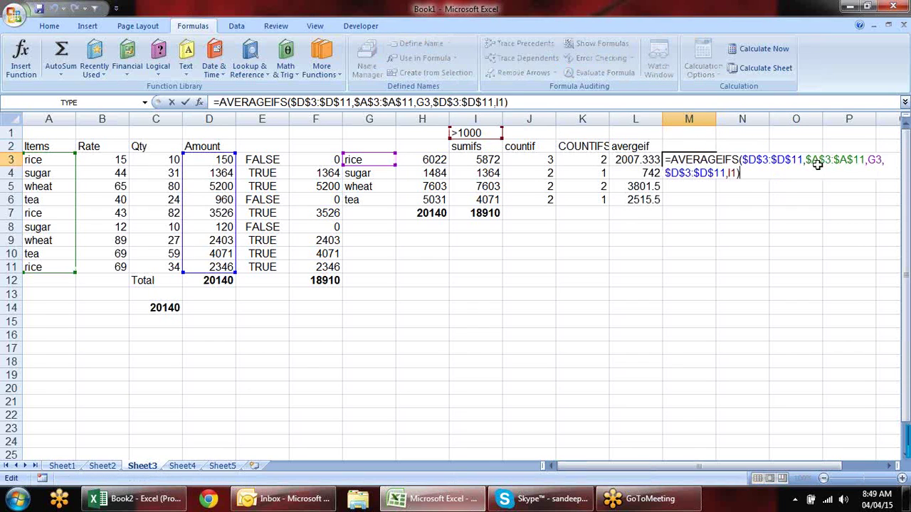
pyautogui.click(733, 173)
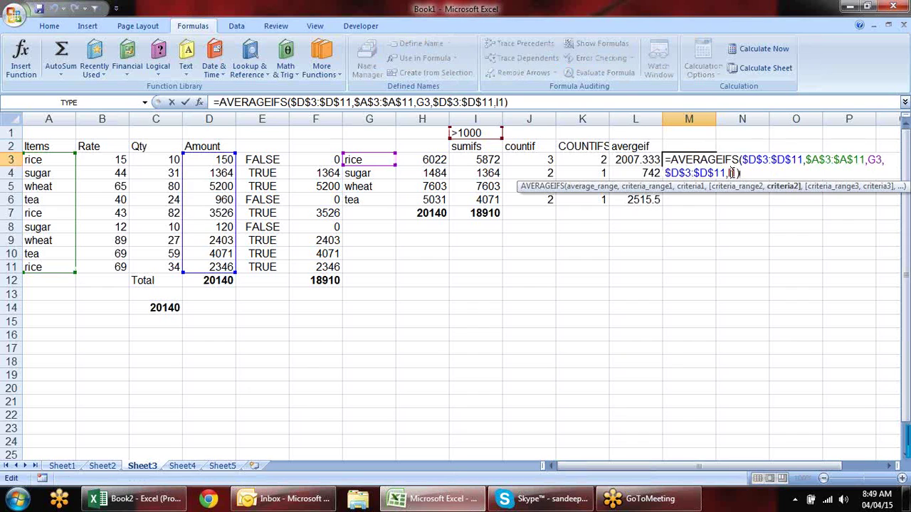
pyautogui.press('F4')
pyautogui.press('Return')
# - Fill it down to M6 (2936, 1364, 3801.5, 4071) and label M2 avergeifs
pyautogui.click(705, 158)
pyautogui.moveTo(715, 168); pyautogui.dragTo(713, 209)
pyautogui.click(675, 240)
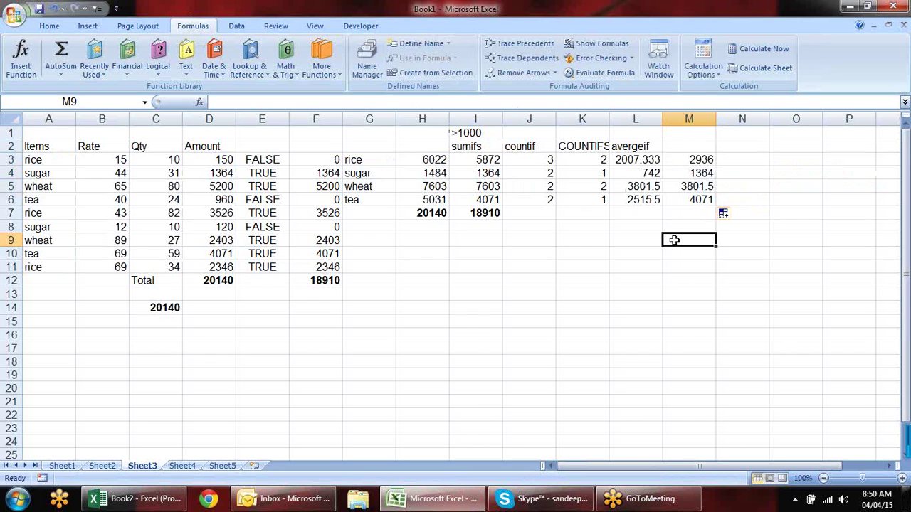
pyautogui.press('Up')
pyautogui.press('Up')
pyautogui.press('Up')
pyautogui.press('Up')
pyautogui.press('Up')
pyautogui.press('Up')
pyautogui.press('Up')
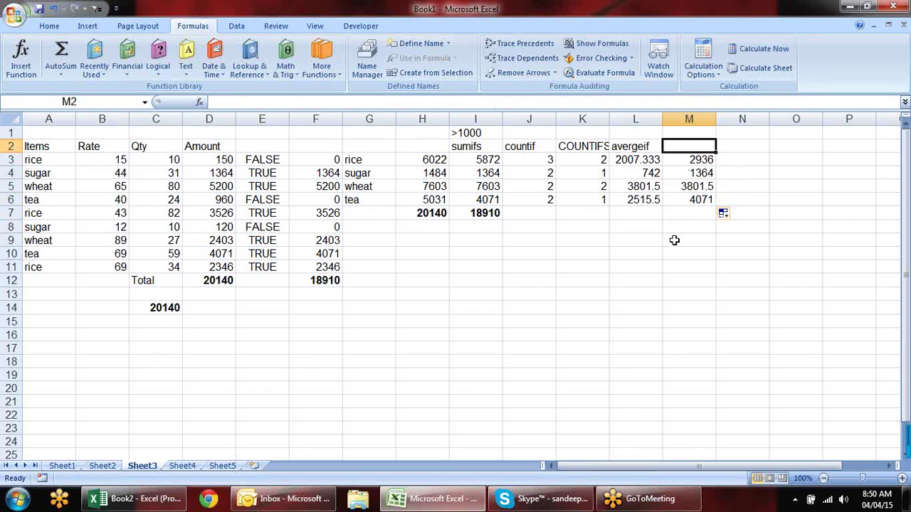
pyautogui.write('avergeifs')
pyautogui.press('Return')
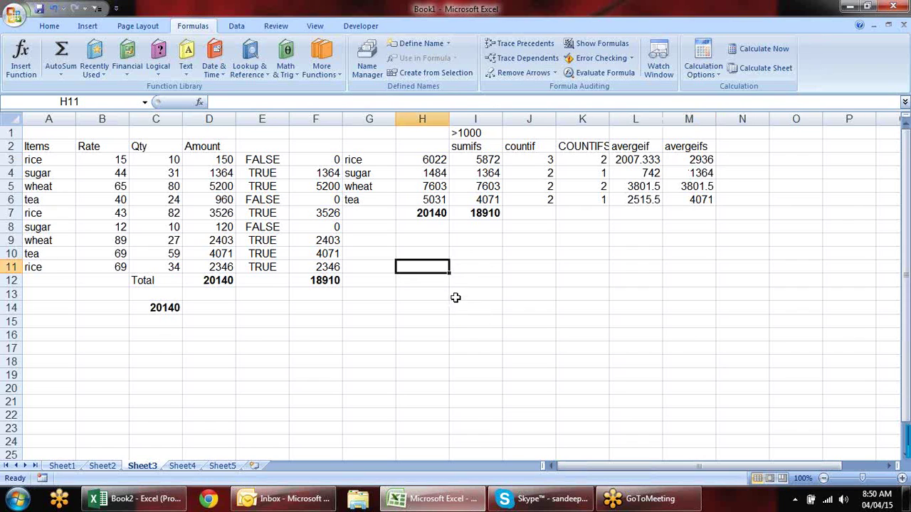
# - Enter =COUNT(A3:A11) in H11, check A2:A11's status-bar count, then reopen H11
pyautogui.write('=')
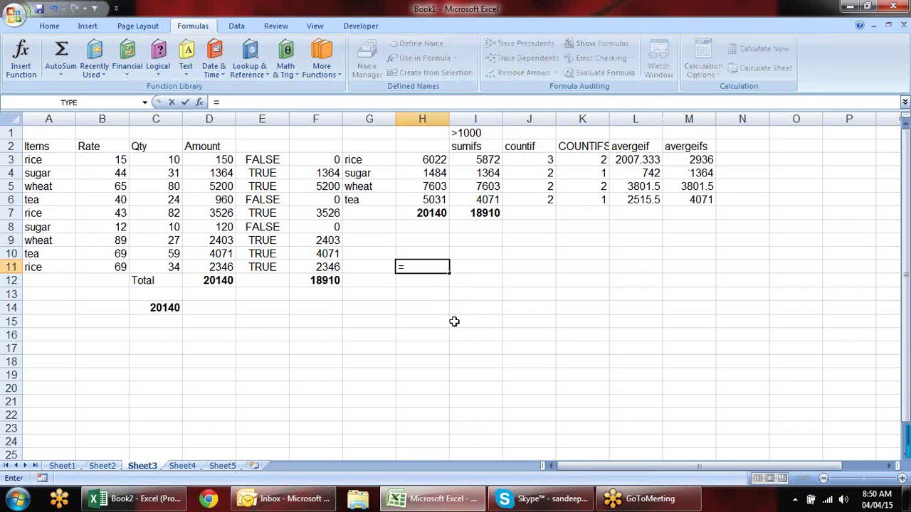
pyautogui.write('cou')
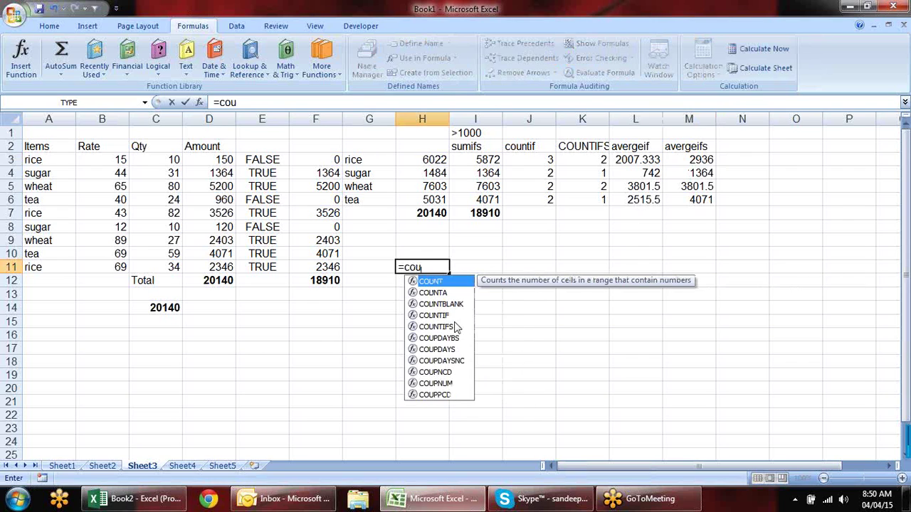
pyautogui.press('Tab')
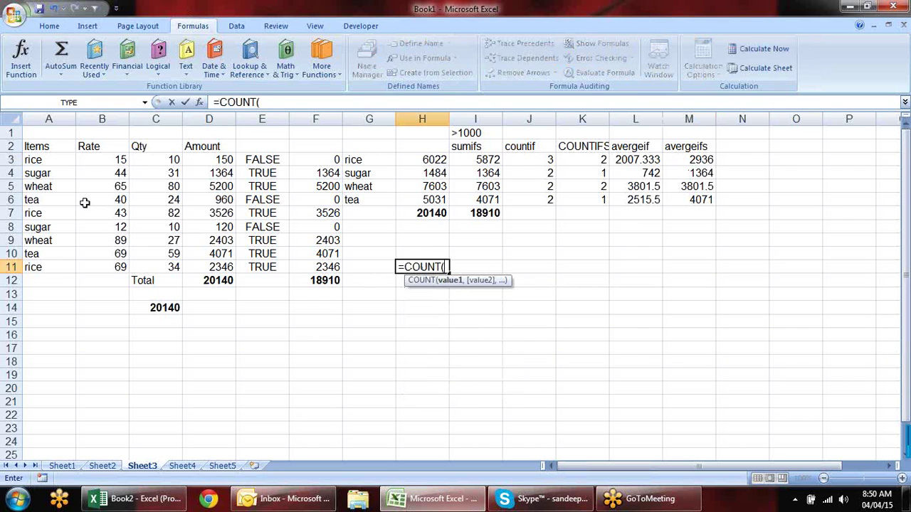
pyautogui.moveTo(47, 162); pyautogui.dragTo(66, 272)
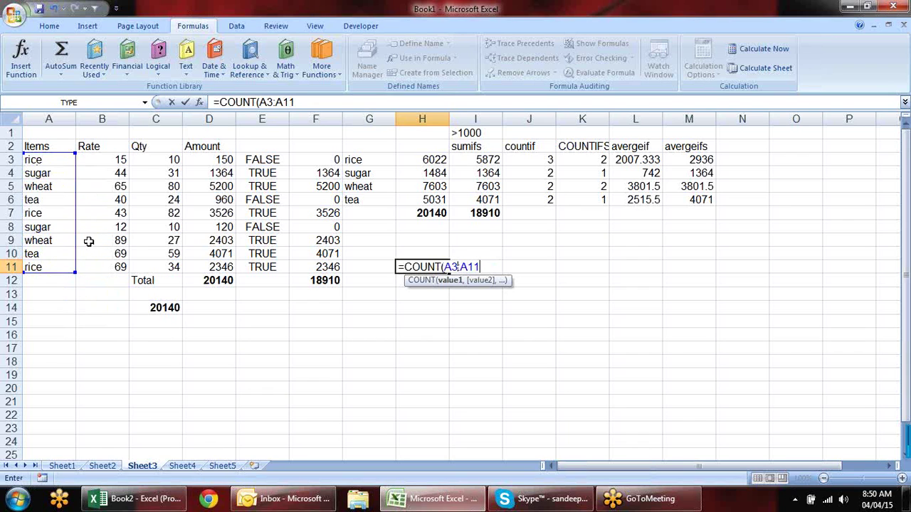
pyautogui.press('Return')
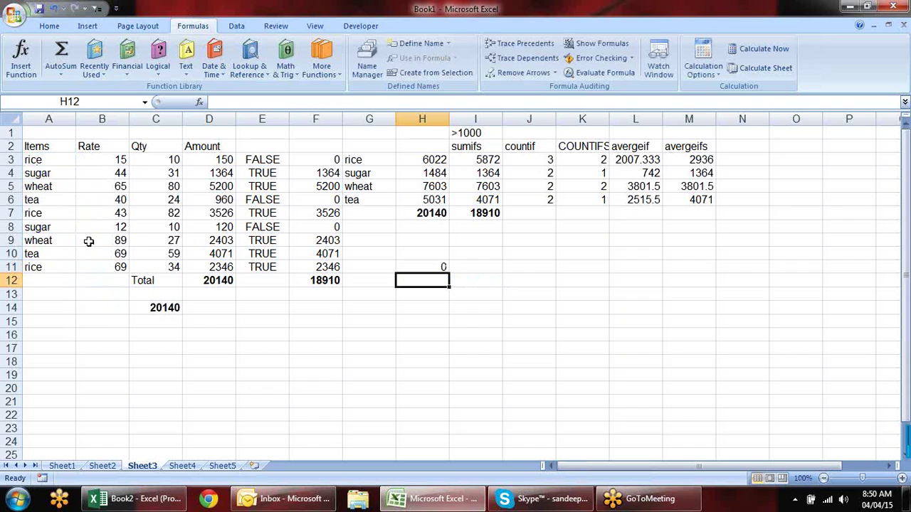
pyautogui.moveTo(50, 150); pyautogui.dragTo(40, 267)
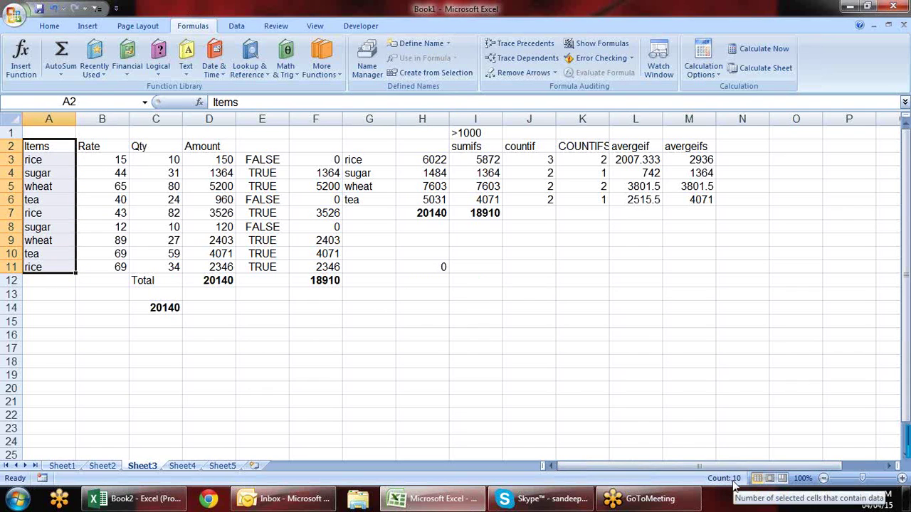
pyautogui.doubleClick(444, 266)
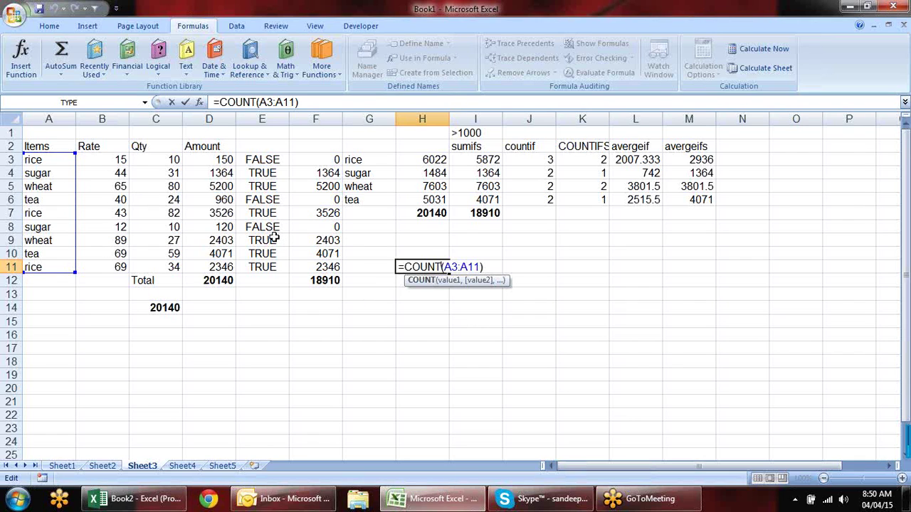
# - Change H11 to COUNTA and shift its range to B2:B11, returning 10
pyautogui.write('A')
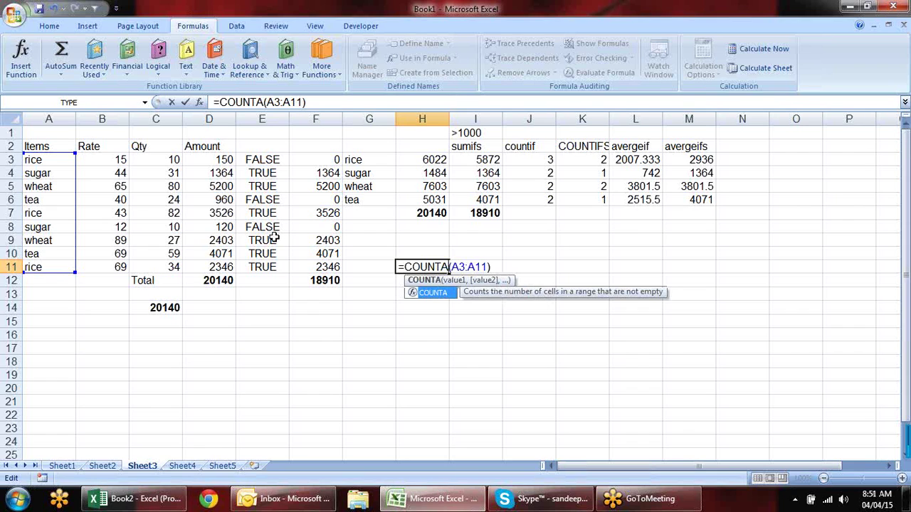
pyautogui.press('Return')
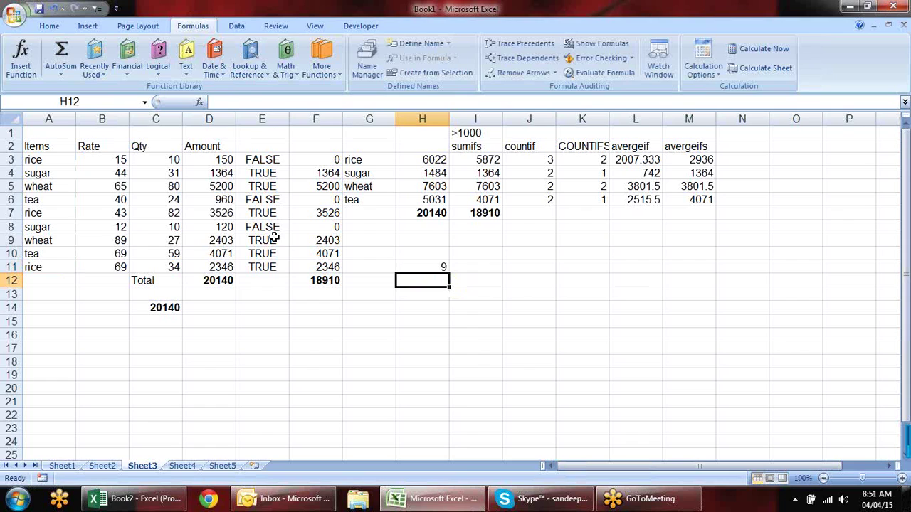
pyautogui.click(440, 265)
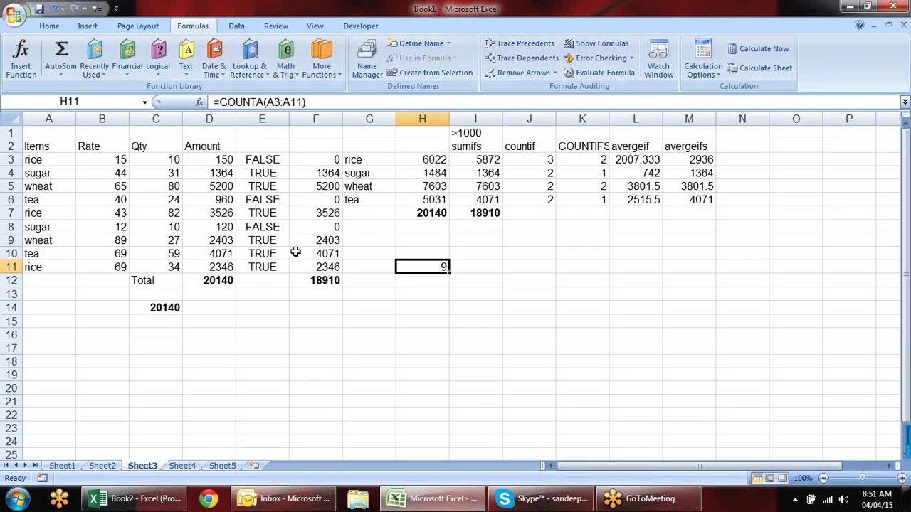
pyautogui.press('F2')
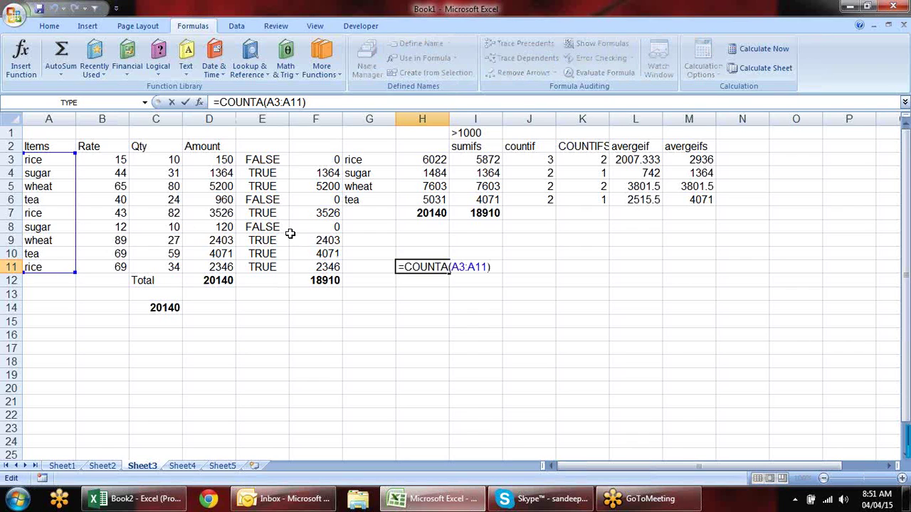
pyautogui.moveTo(76, 176); pyautogui.dragTo(129, 145)
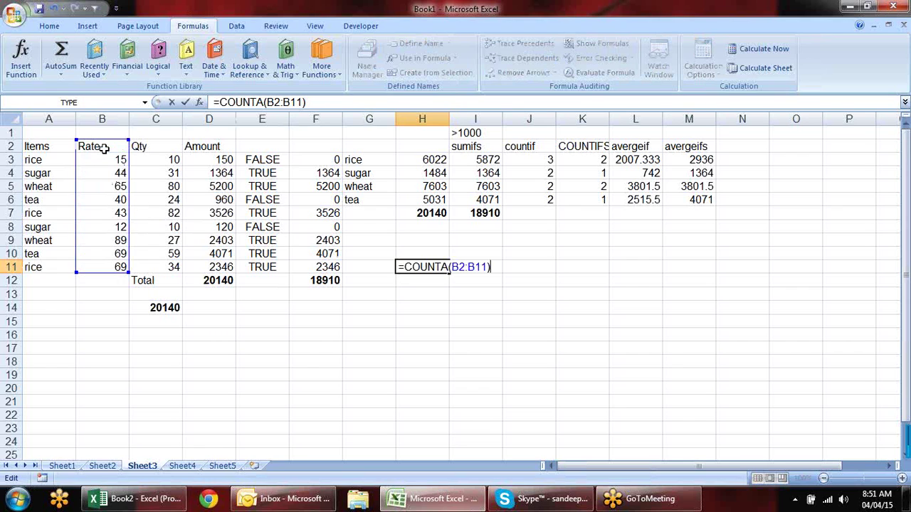
pyautogui.press('Return')
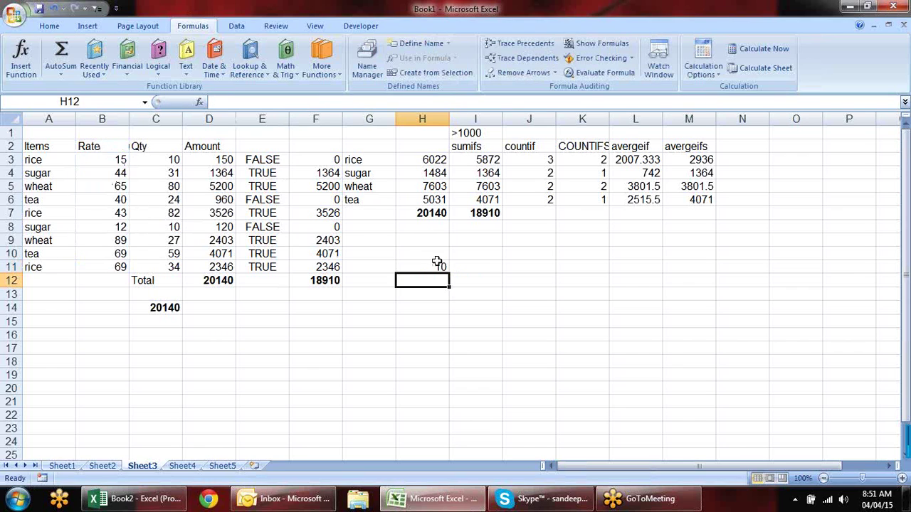
pyautogui.click(441, 265)
# - Enter =COUNT(B2:B11) in I11 to count numeric Rate cells, giving 9
pyautogui.press('F2')
pyautogui.press('Escape')
pyautogui.click(491, 265)
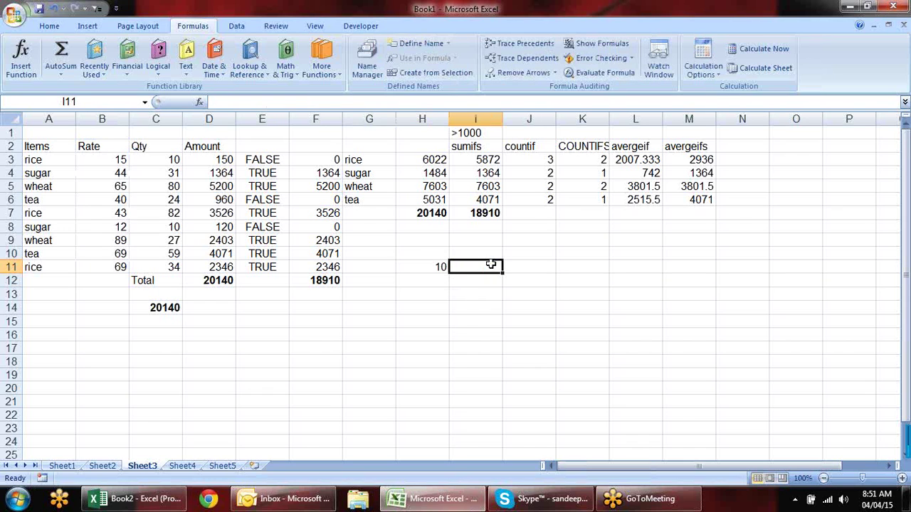
pyautogui.write('=coun')
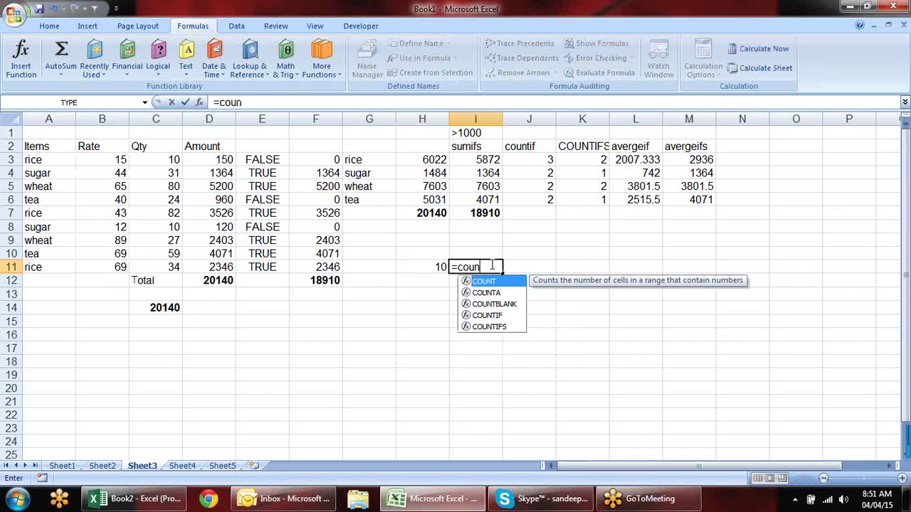
pyautogui.press('Tab')
pyautogui.moveTo(114, 151); pyautogui.dragTo(116, 266)
pyautogui.press('Return')
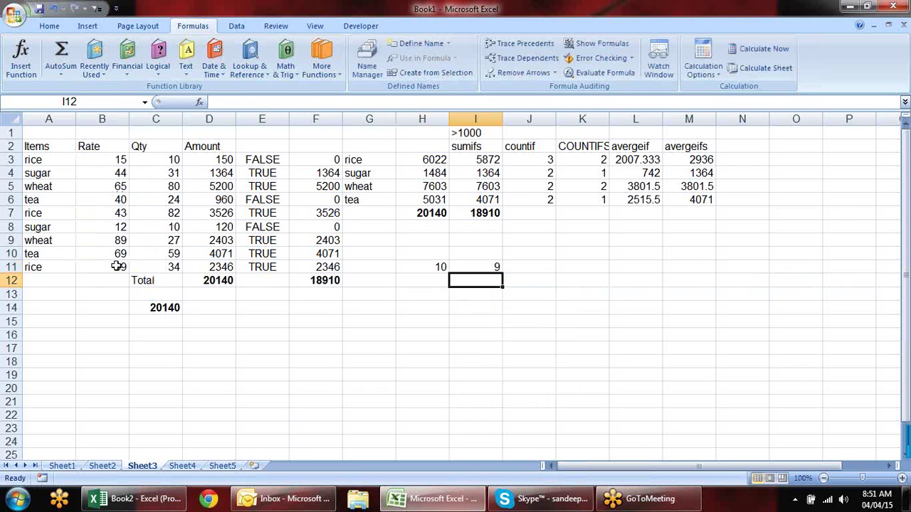
# - Compare the COUNT result in I11 with the COUNTA formula in H11
pyautogui.click(496, 270)
pyautogui.click(423, 267)
pyautogui.press('Right')
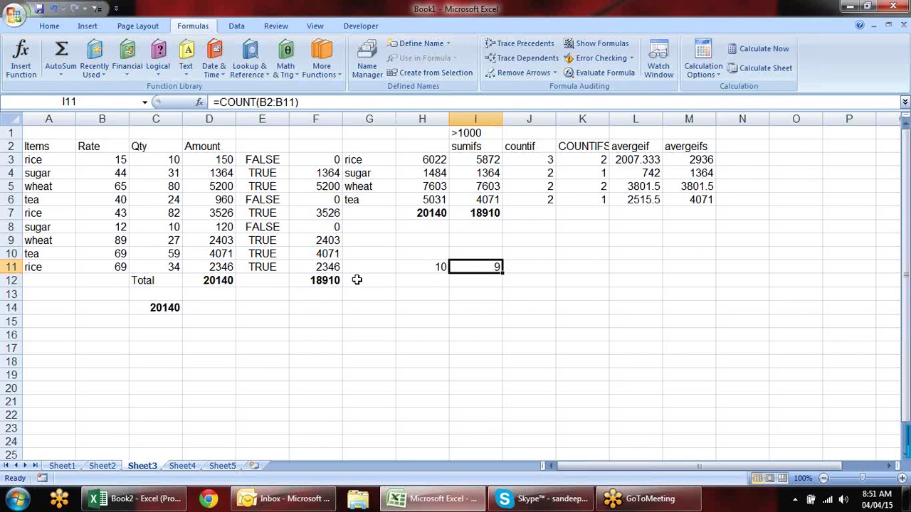
pyautogui.click(439, 269)
pyautogui.click(481, 267)
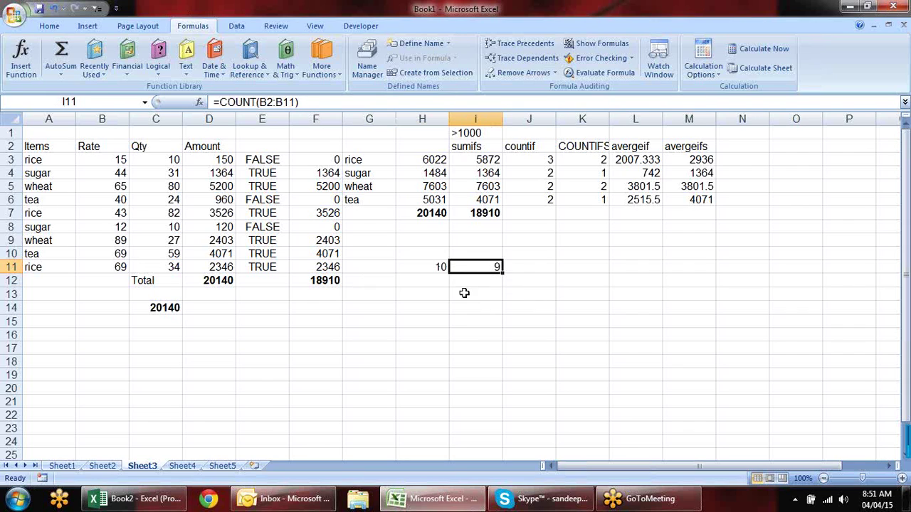
pyautogui.click(415, 291)
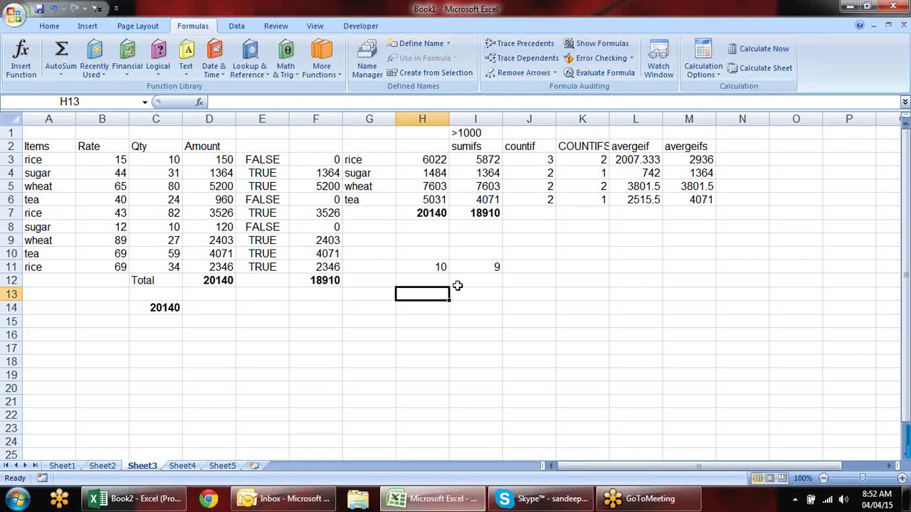
pyautogui.doubleClick(374, 299)
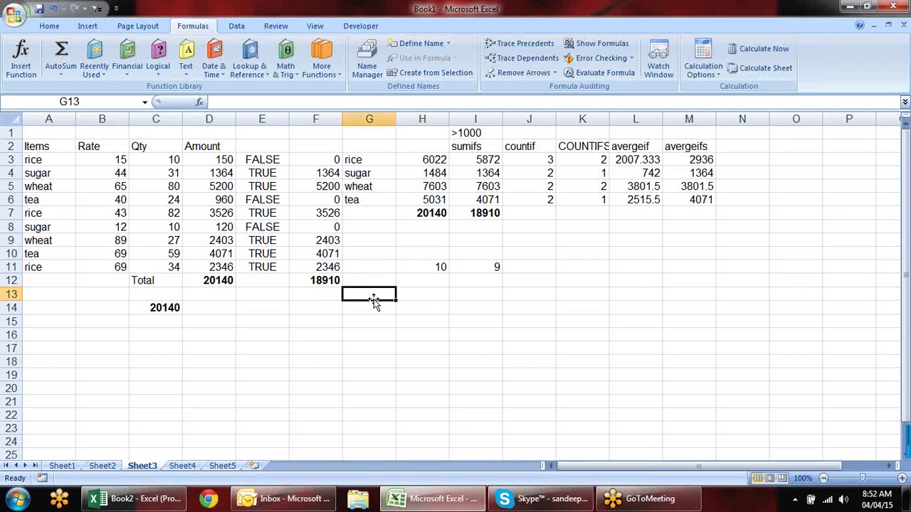
pyautogui.write('=coun')
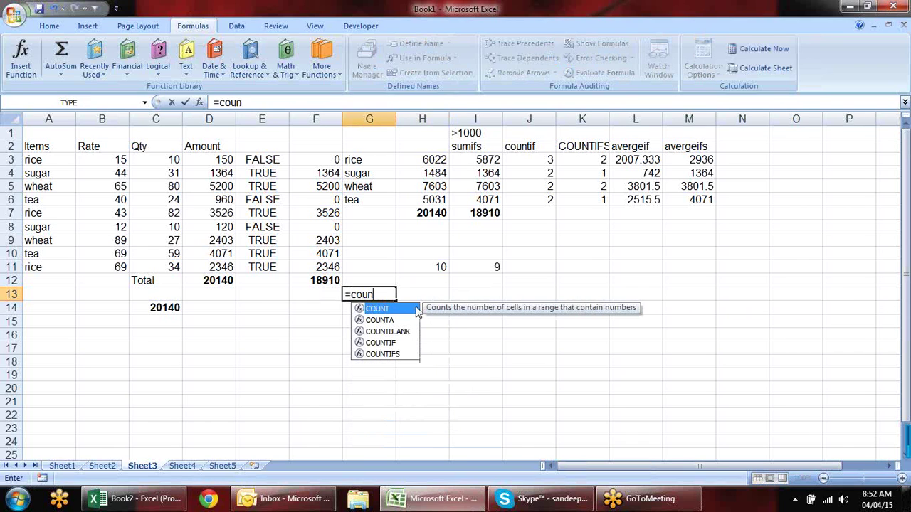
pyautogui.doubleClick(418, 310)
pyautogui.moveTo(333, 267); pyautogui.dragTo(332, 159)
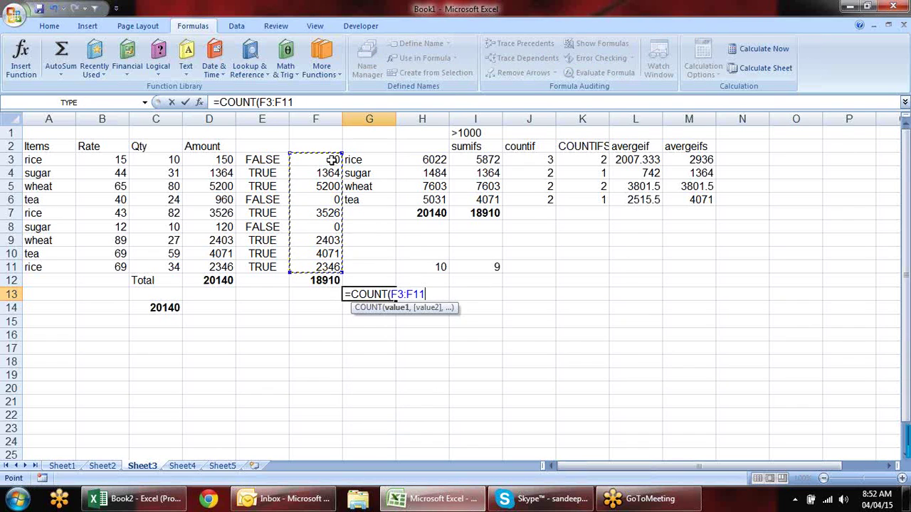
pyautogui.press('Return')
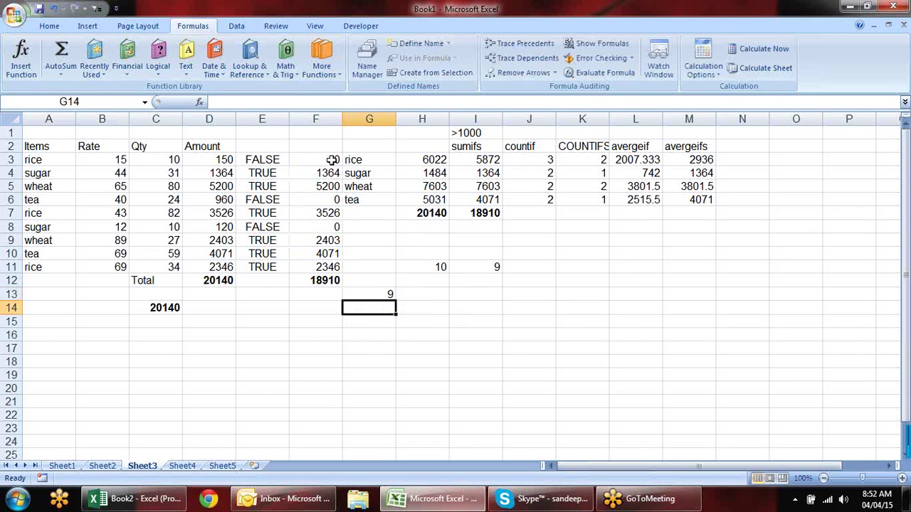
pyautogui.click(397, 292)
pyautogui.click(360, 297)
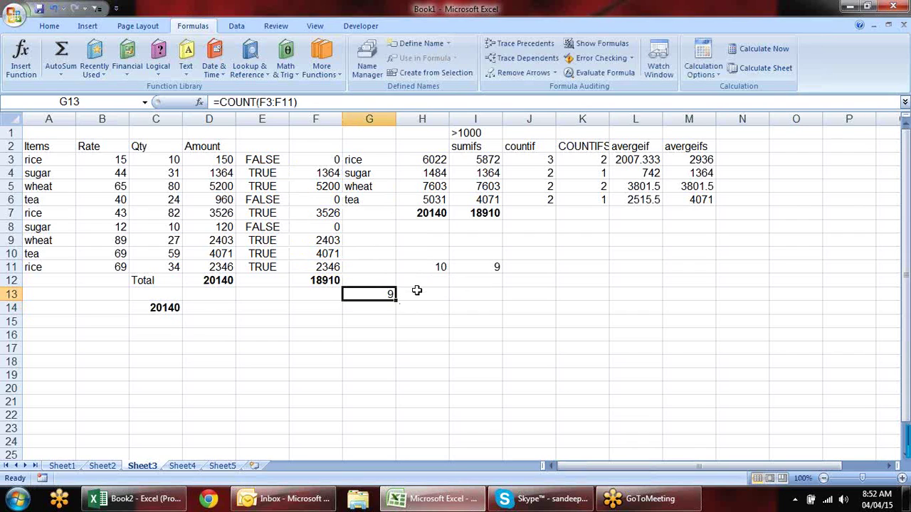
pyautogui.press('Delete')
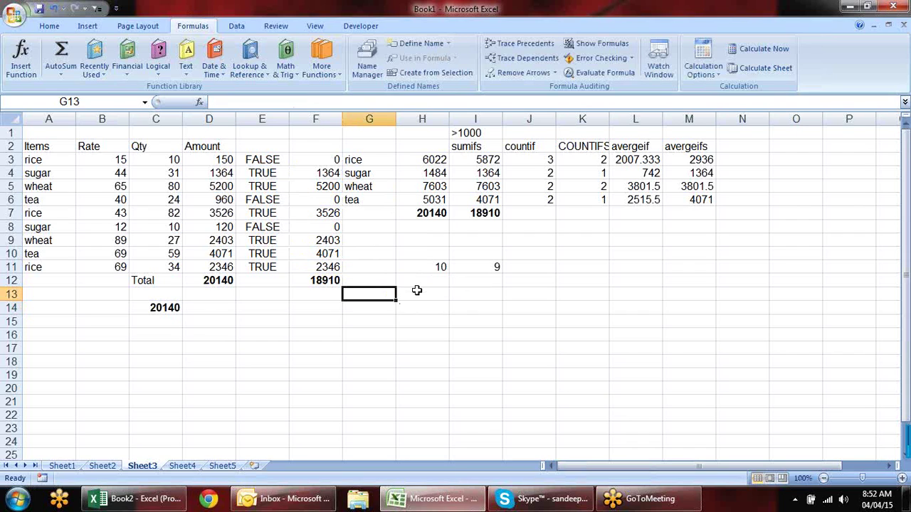
pyautogui.click(441, 265)
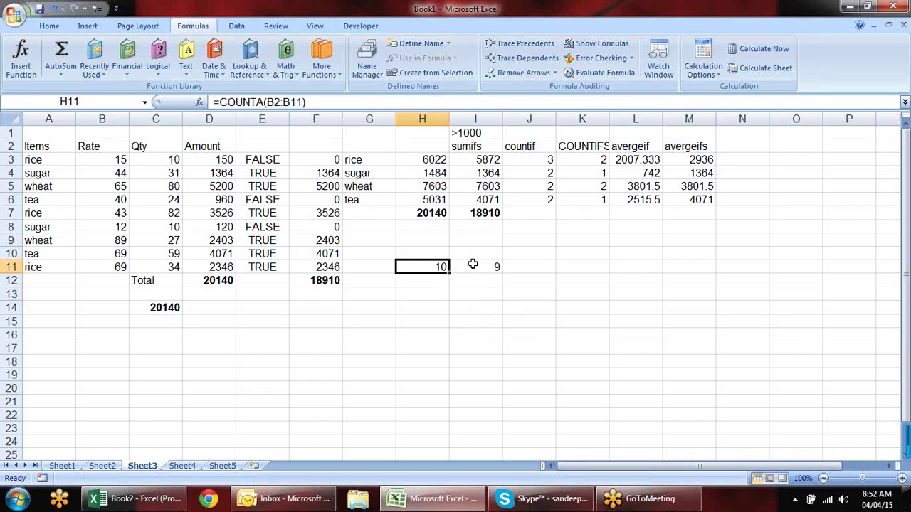
pyautogui.click(472, 263)
pyautogui.click(422, 291)
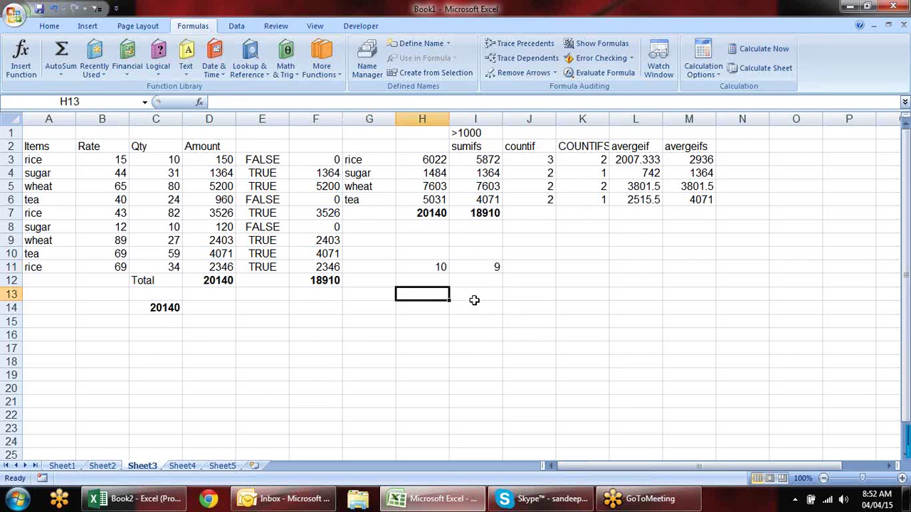
pyautogui.click(528, 147)
pyautogui.click(474, 132)
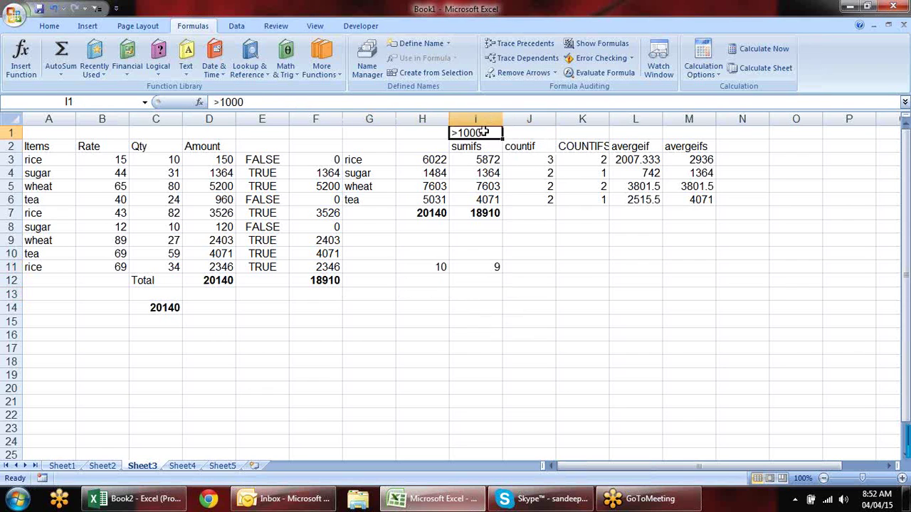
pyautogui.doubleClick(491, 133)
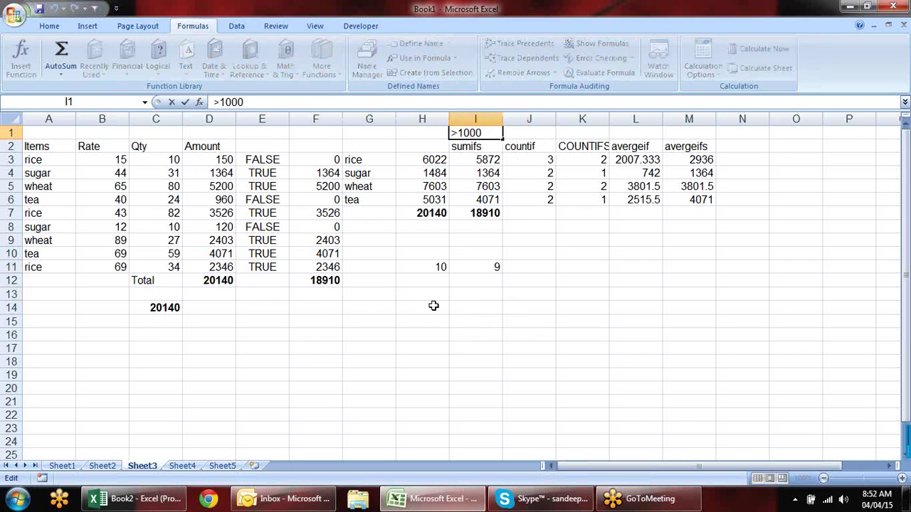
pyautogui.press('Escape')
pyautogui.click(420, 305)
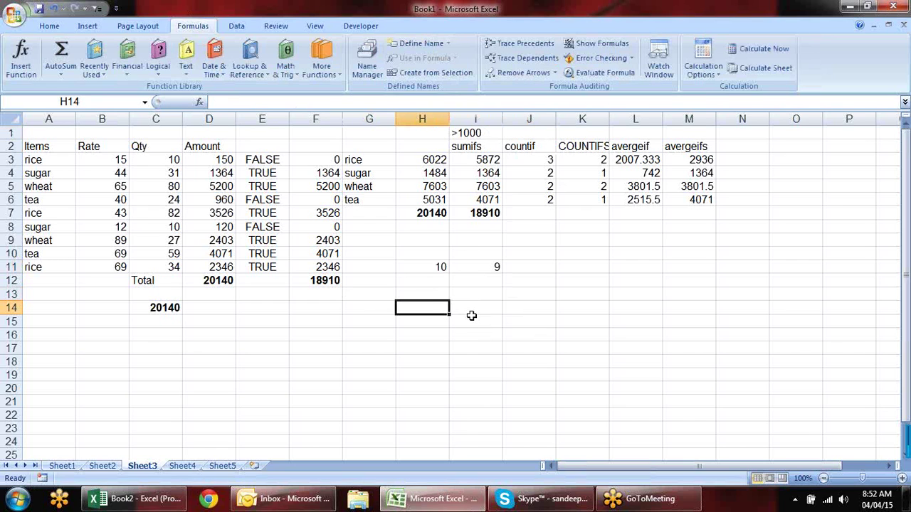
pyautogui.write('=coun')
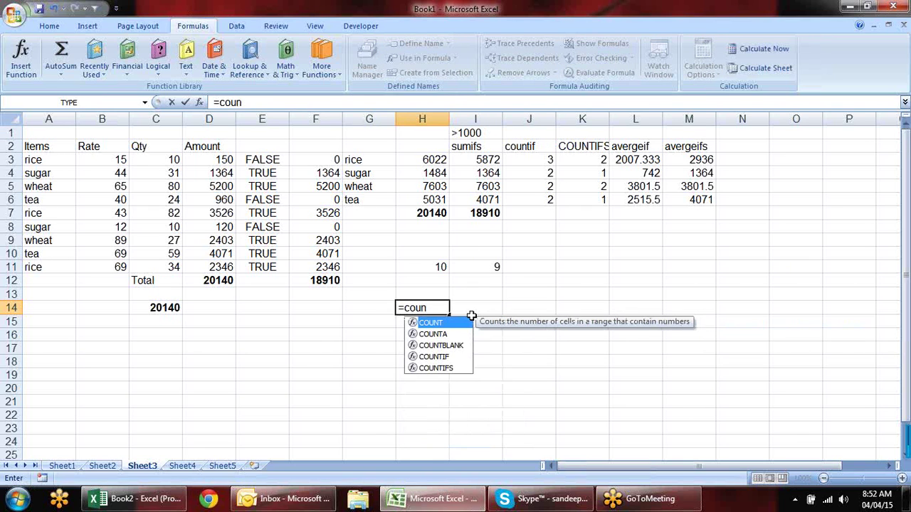
pyautogui.doubleClick(456, 356)
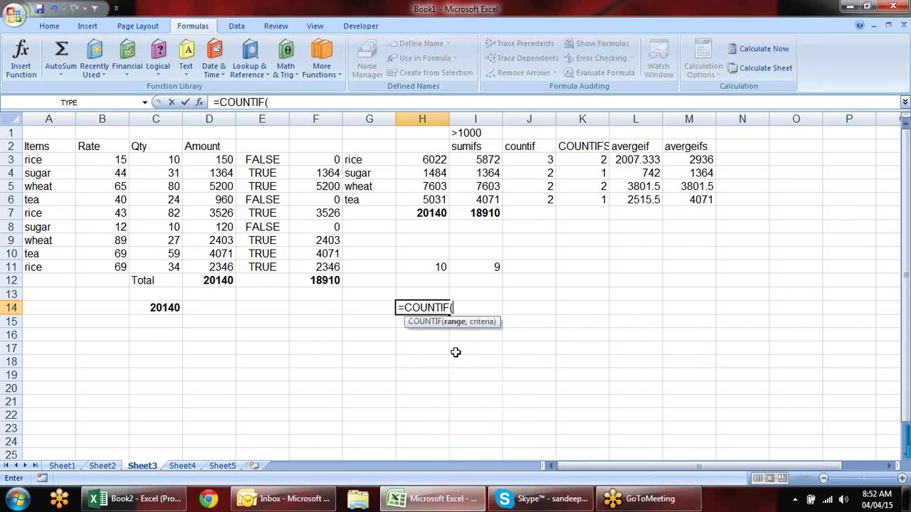
pyautogui.moveTo(63, 158); pyautogui.dragTo(62, 264)
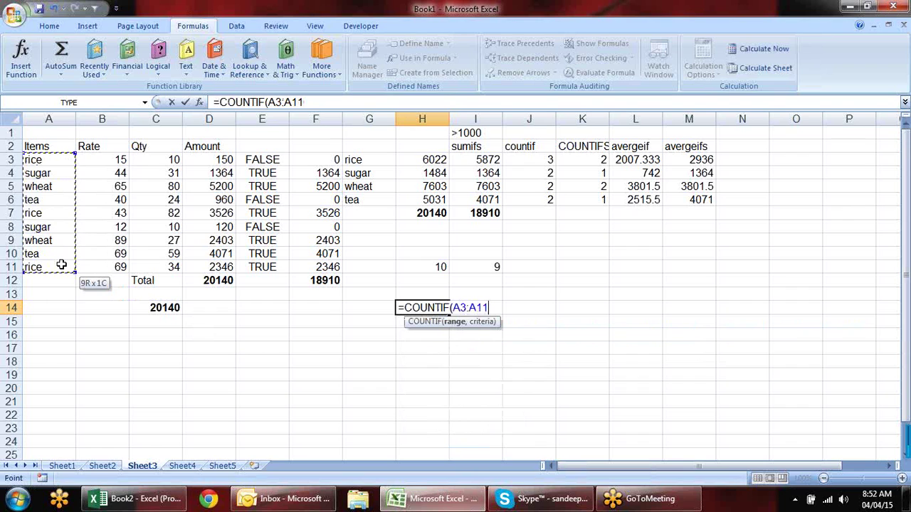
pyautogui.click(63, 267)
pyautogui.click(63, 159)
pyautogui.moveTo(63, 160); pyautogui.dragTo(67, 264)
pyautogui.press('Escape')
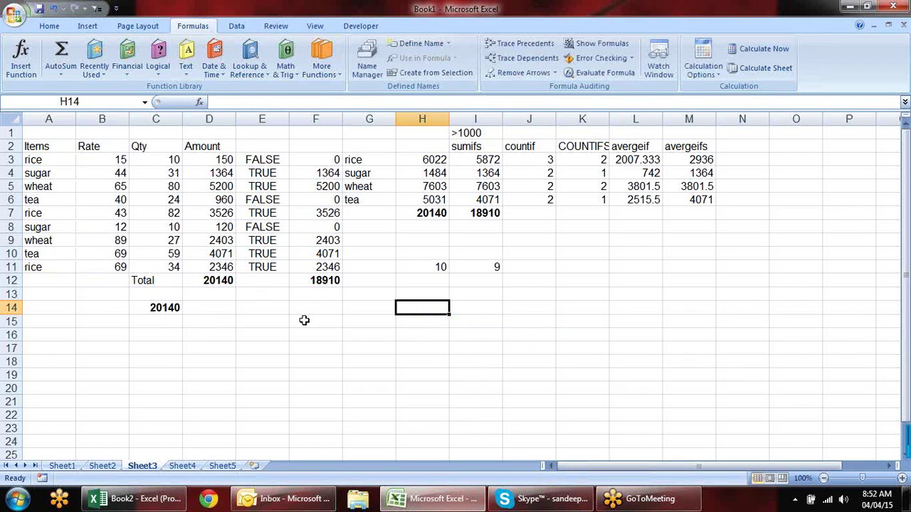
pyautogui.click(295, 325)
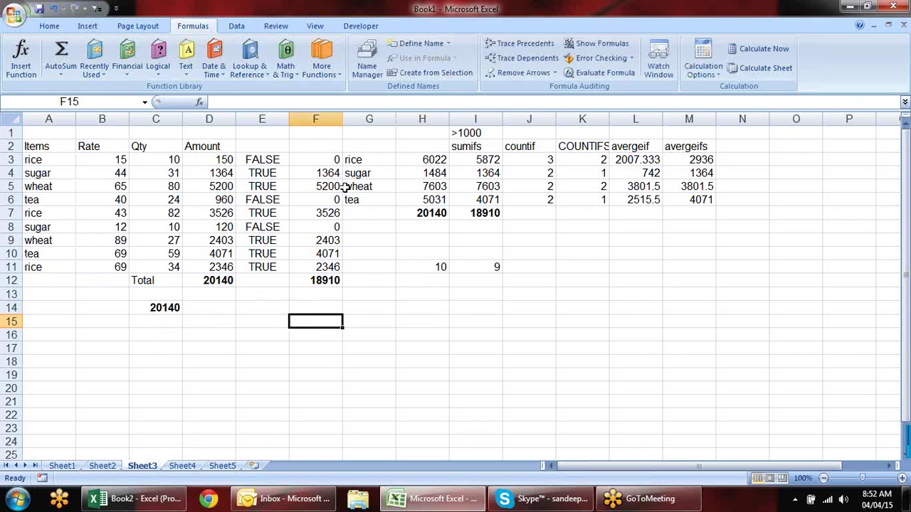
# - On Sheet4, enter sandeep in A2 and fill the names down the list
pyautogui.click(182, 465)
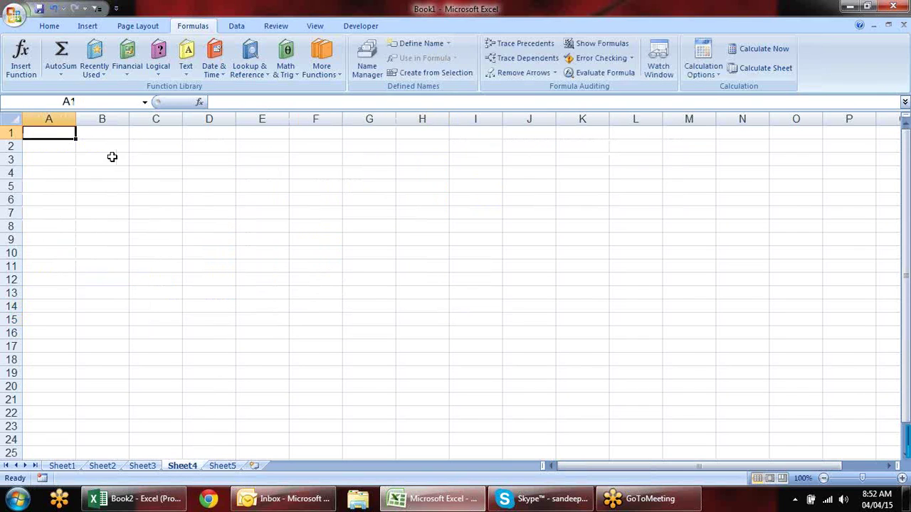
pyautogui.press('Down')
pyautogui.write('sandeep')
pyautogui.press('Return')
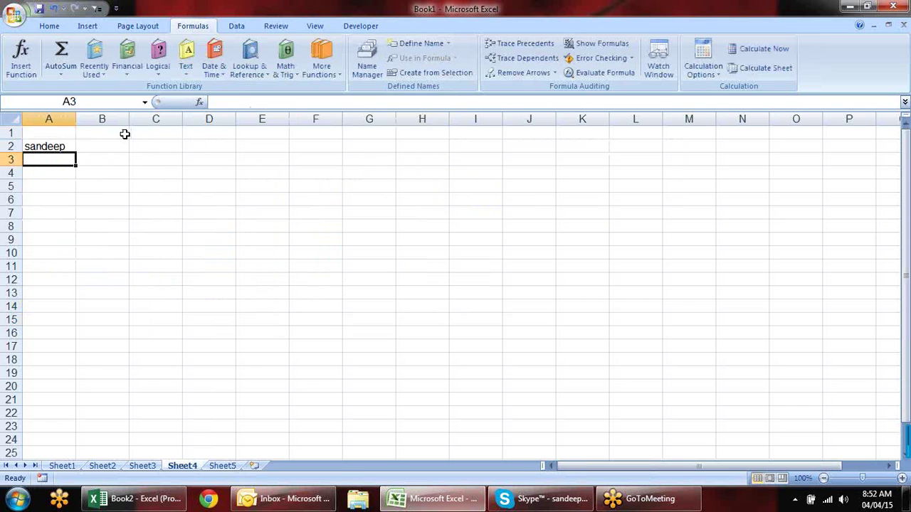
pyautogui.click(69, 146)
pyautogui.moveTo(76, 152); pyautogui.dragTo(67, 388)
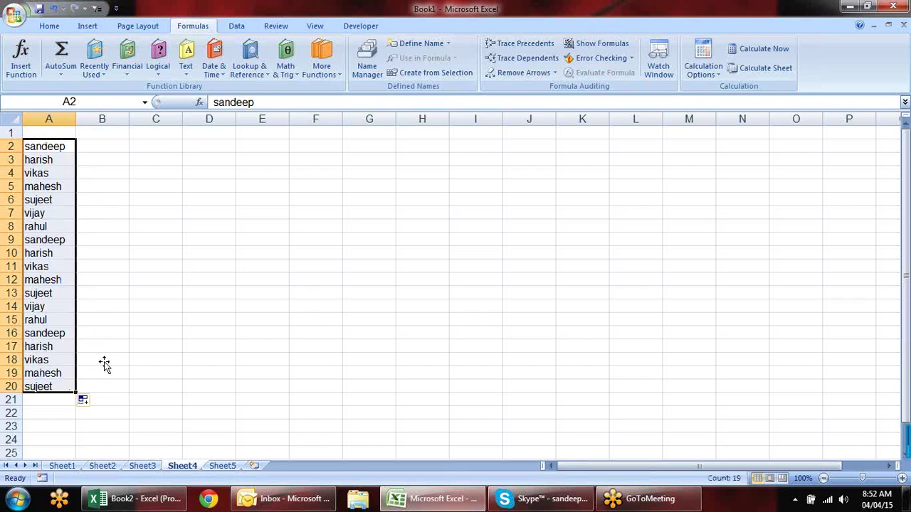
# - In D3, enter =COUNTIF(A2:A20,"s*") to count names starting with s
pyautogui.click(214, 158)
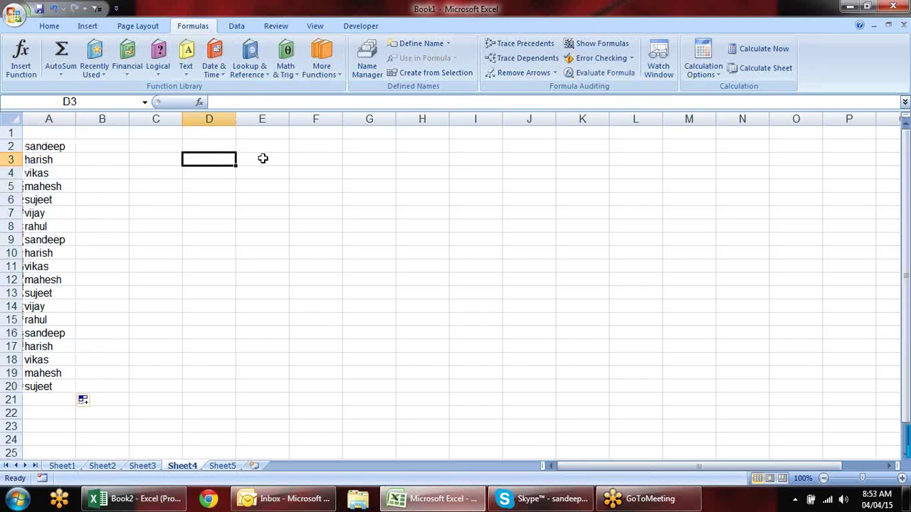
pyautogui.write('=coun')
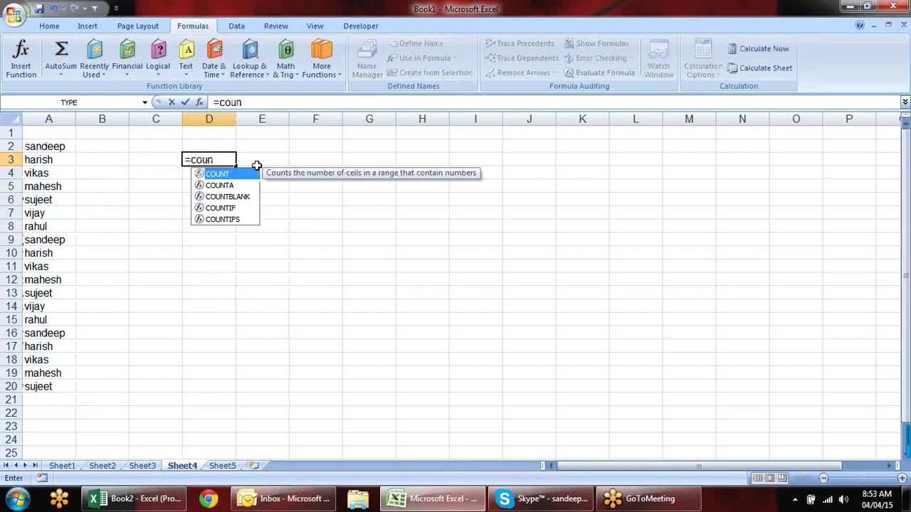
pyautogui.press('Down')
pyautogui.press('Down')
pyautogui.press('Down')
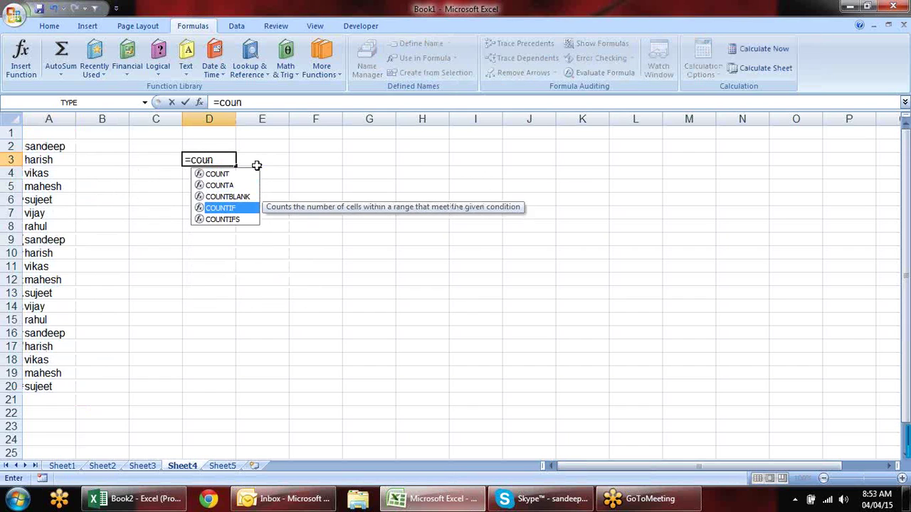
pyautogui.press('Tab')
pyautogui.moveTo(61, 149); pyautogui.dragTo(50, 385)
pyautogui.click(50, 385)
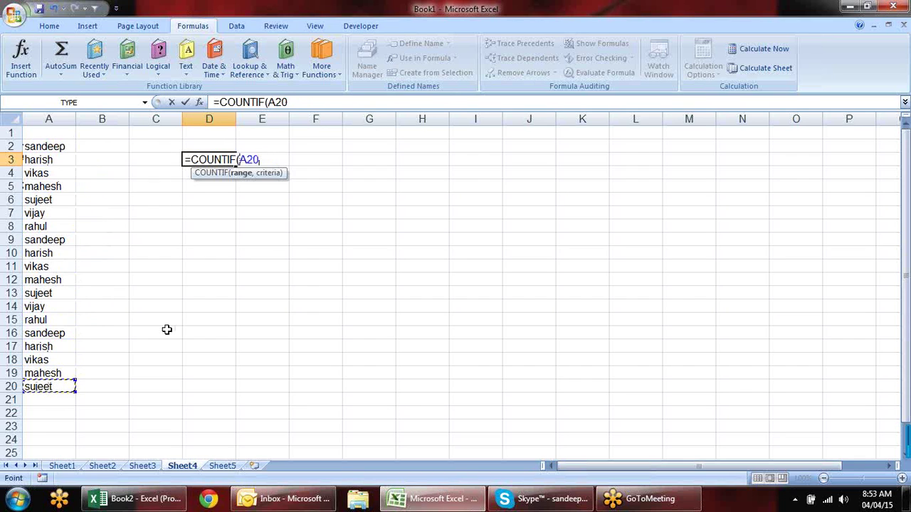
pyautogui.moveTo(43, 307); pyautogui.dragTo(33, 385)
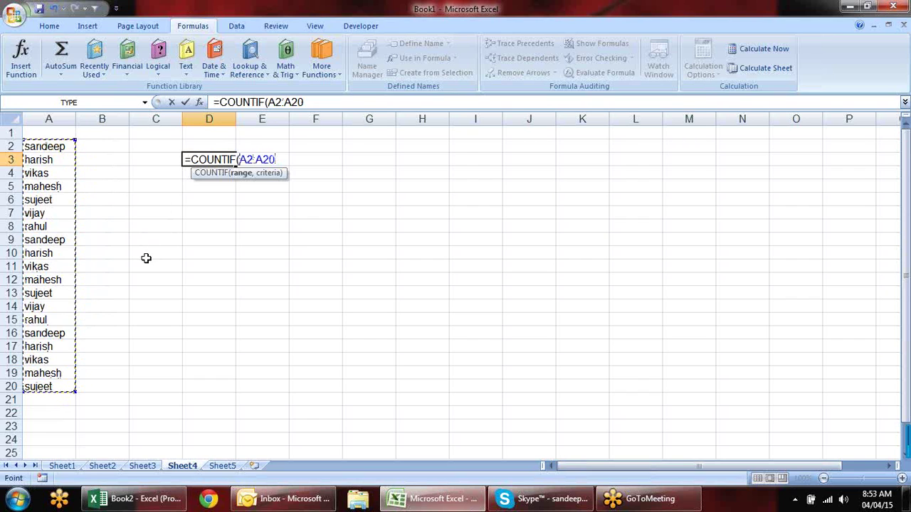
pyautogui.write(',')
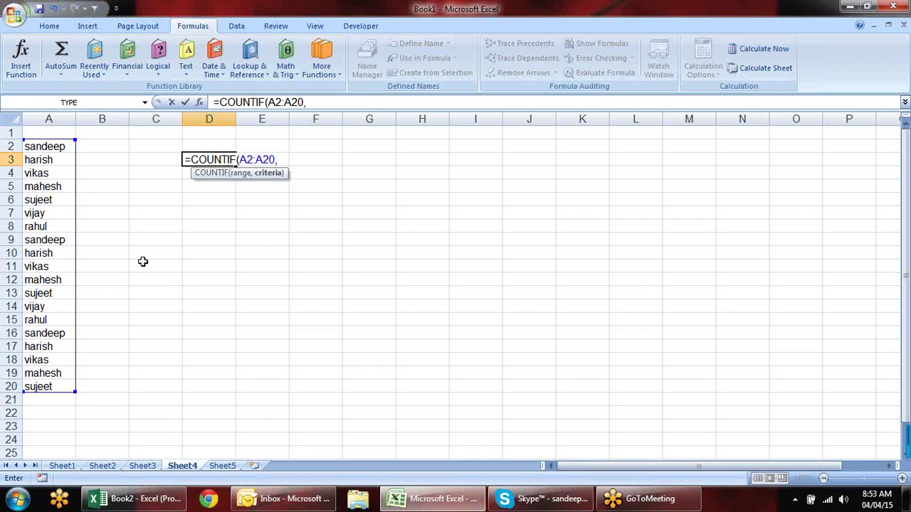
pyautogui.write('"s8')
pyautogui.press('BackSpace')
pyautogui.write('8')
pyautogui.press('BackSpace')
pyautogui.write(')')
pyautogui.press('Return')
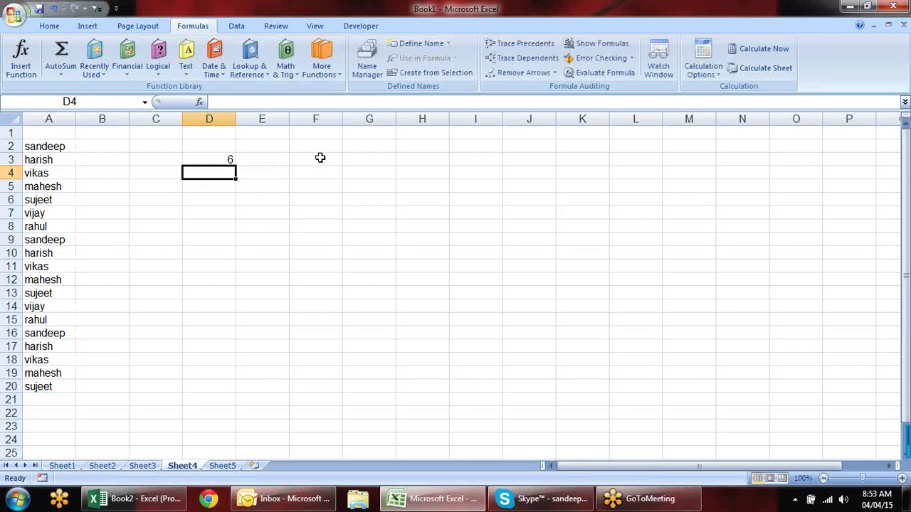
# - Change D3's criterion to "*h" to count names ending in h, giving 6
pyautogui.doubleClick(230, 163)
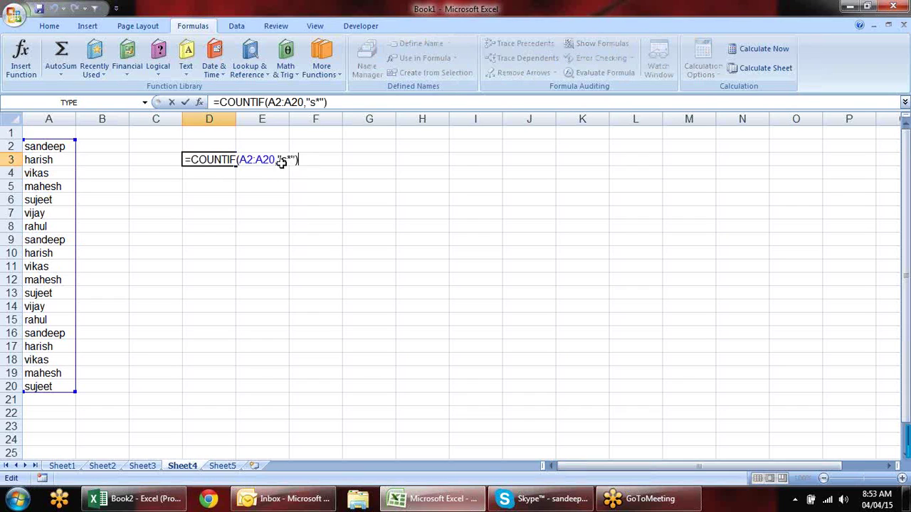
pyautogui.click(291, 159)
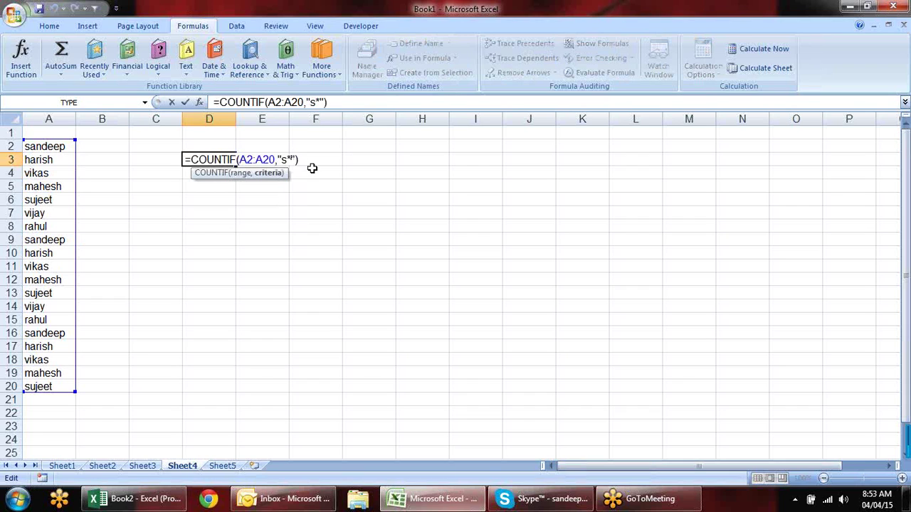
pyautogui.press('BackSpace')
pyautogui.press('BackSpace')
pyautogui.write('*h')
pyautogui.press('Return')
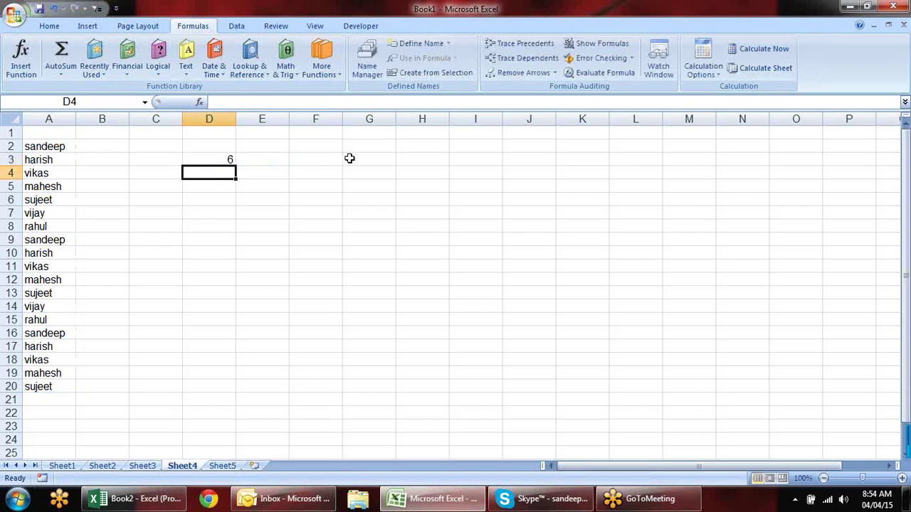
# - Change D3's COUNTIF criterion from "*h" to "*ee*", still returning 6
pyautogui.click(215, 160)
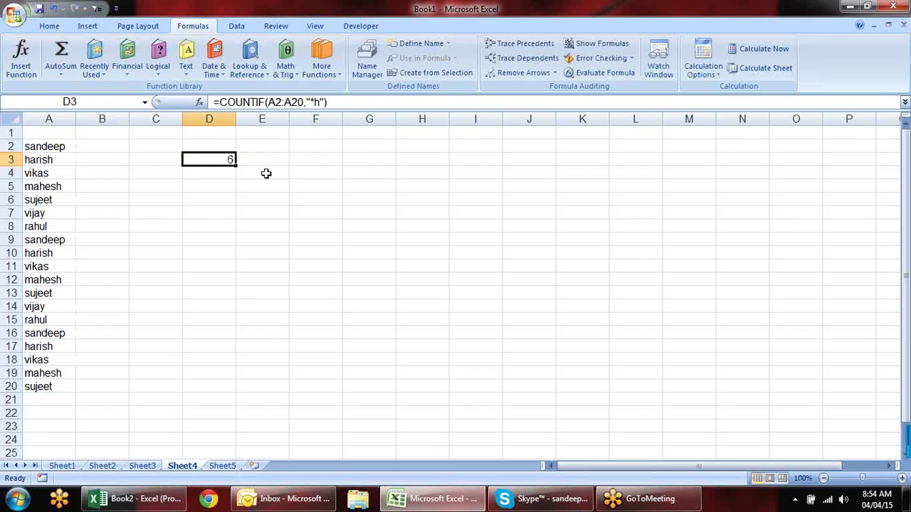
pyautogui.press('F2')
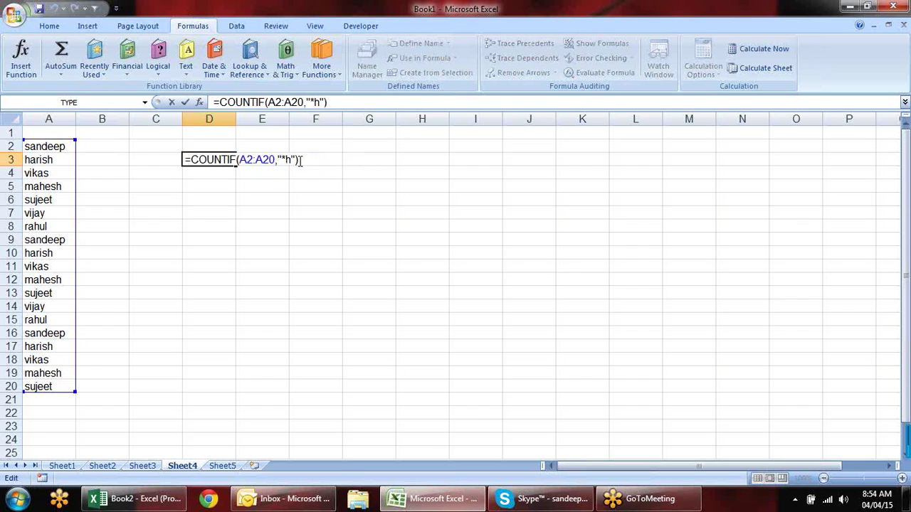
pyautogui.press('BackSpace')
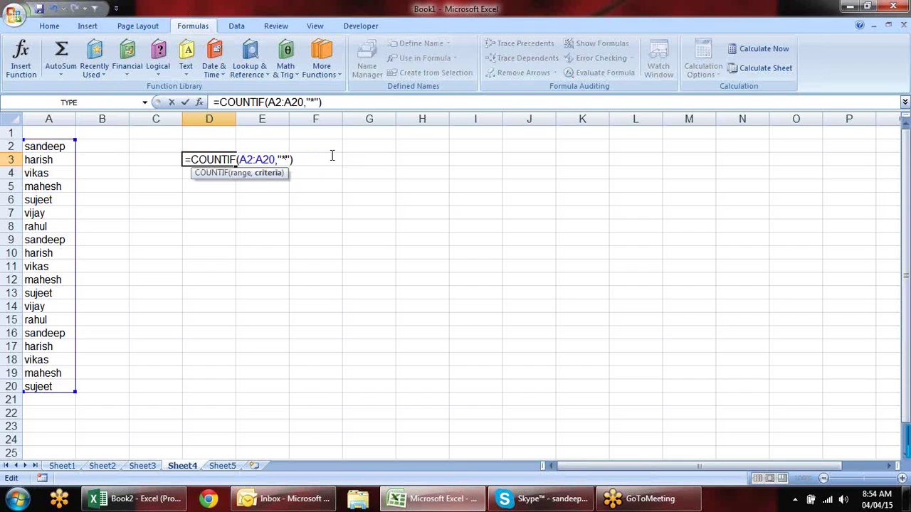
pyautogui.write('ee8')
pyautogui.press('BackSpace')
pyautogui.write('*')
pyautogui.press('Return')
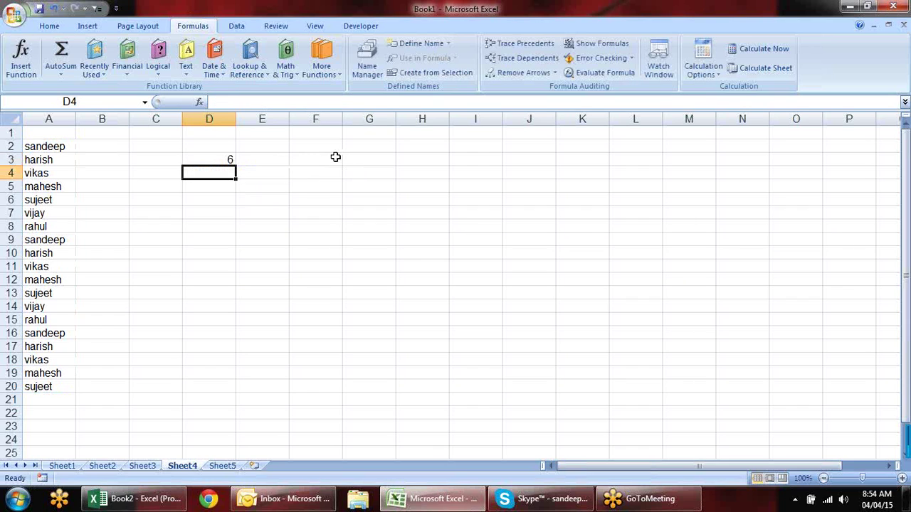
# - Replace D3's "*ee*" criterion with the single-character wildcard "s?ndeep", returning 3
pyautogui.press('Up')
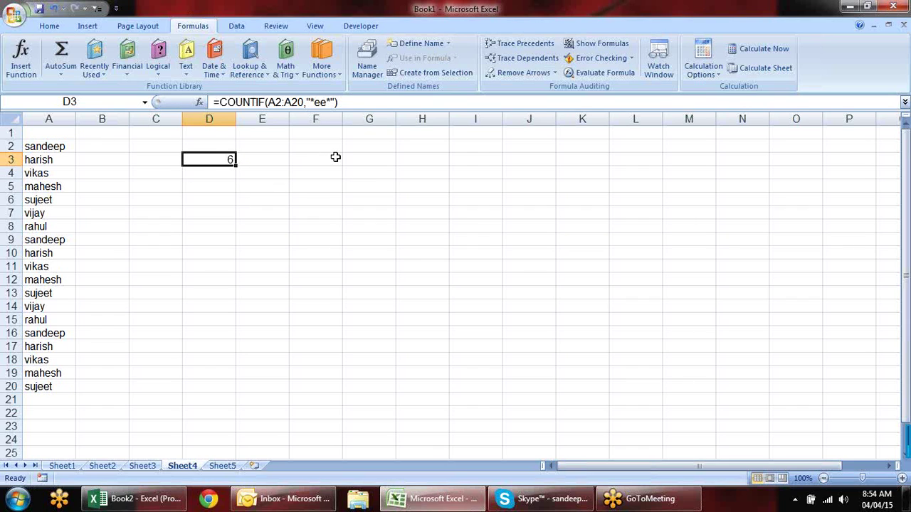
pyautogui.press('F2')
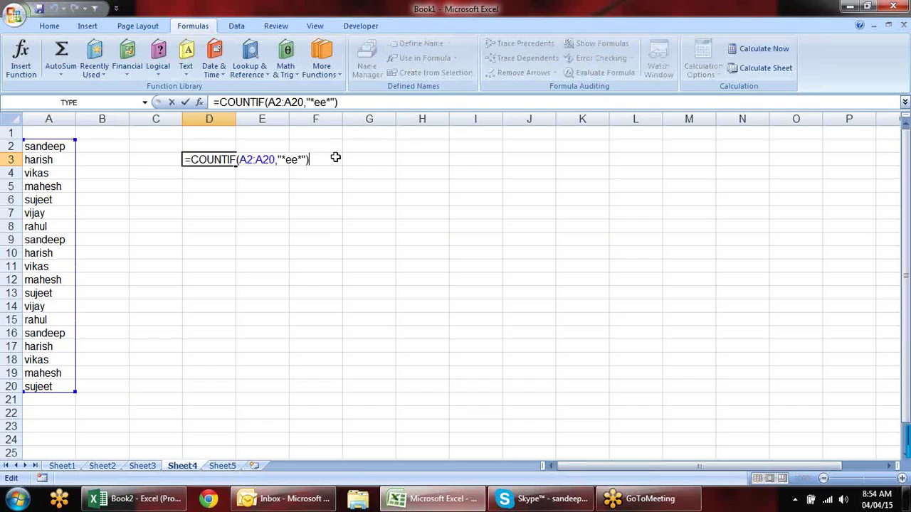
pyautogui.press('Left')
pyautogui.press('Left')
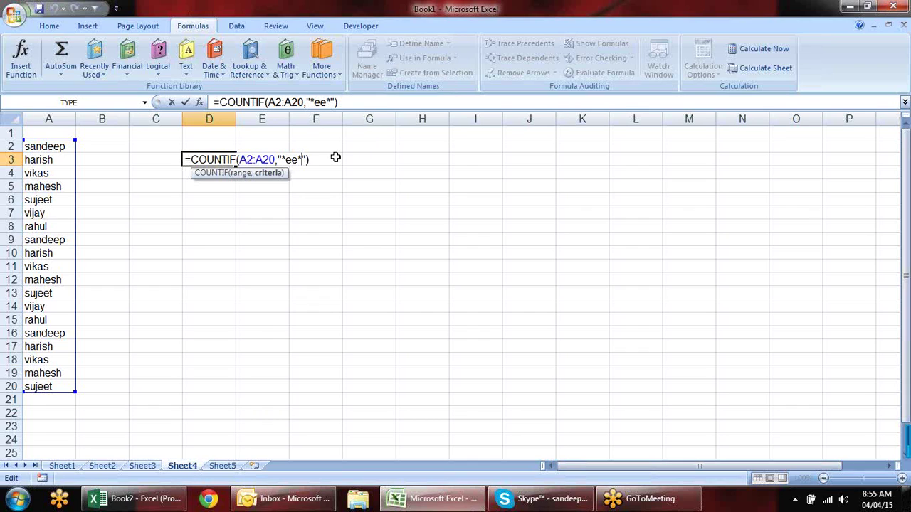
pyautogui.press('BackSpace')
pyautogui.press('BackSpace')
pyautogui.press('BackSpace')
pyautogui.press('BackSpace')
pyautogui.write('sand')
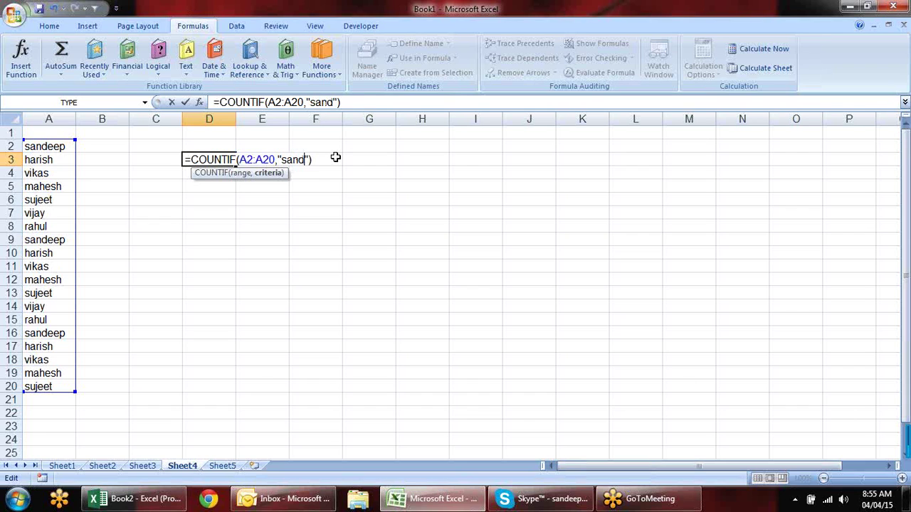
pyautogui.write('eep')
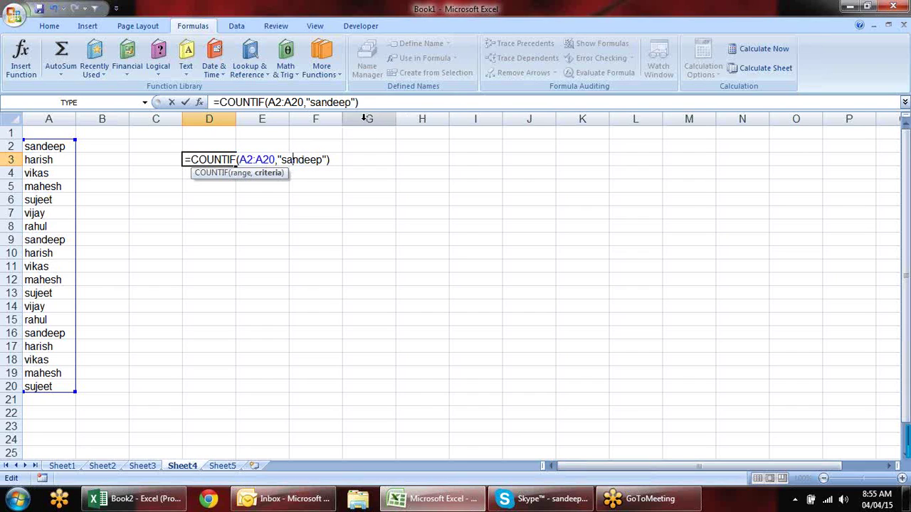
pyautogui.press('BackSpace')
pyautogui.write('?')
pyautogui.press('Return')
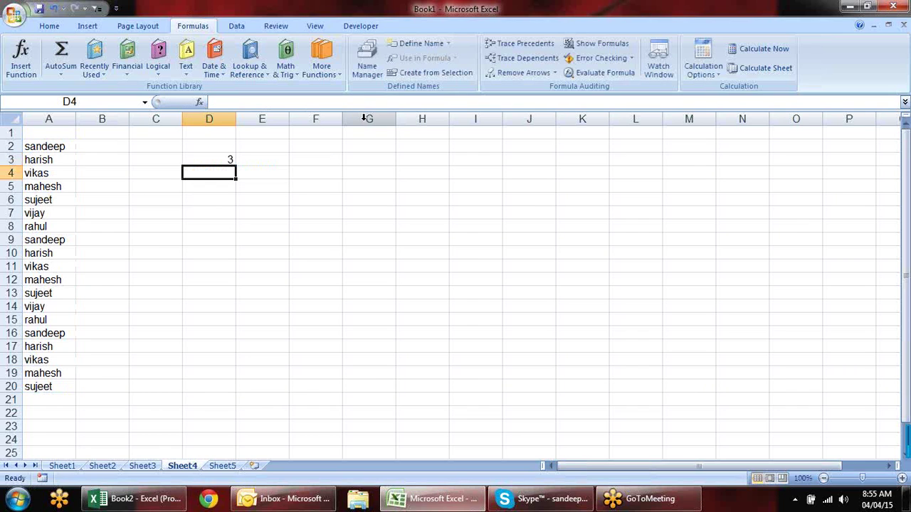
# - Change the name in A2 from sandeep to sundeep
pyautogui.doubleClick(32, 145)
pyautogui.press('BackSpace')
pyautogui.write('u')
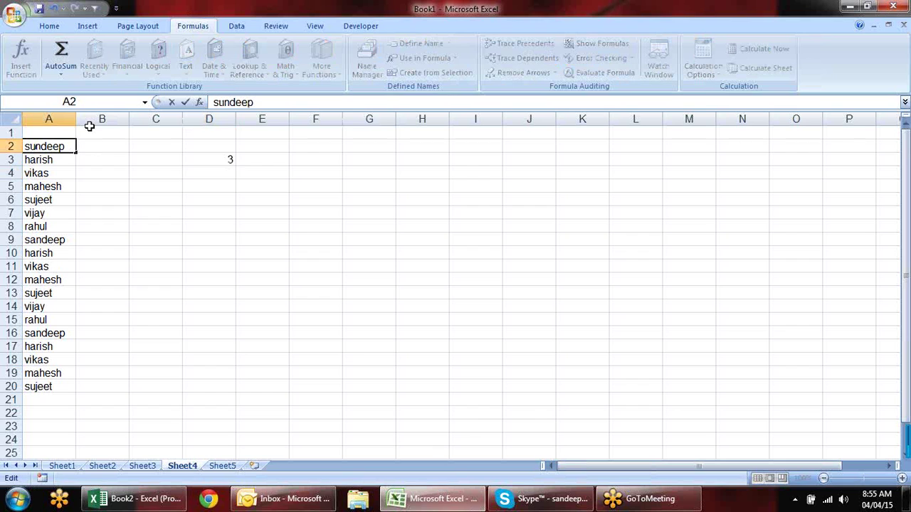
pyautogui.press('Return')
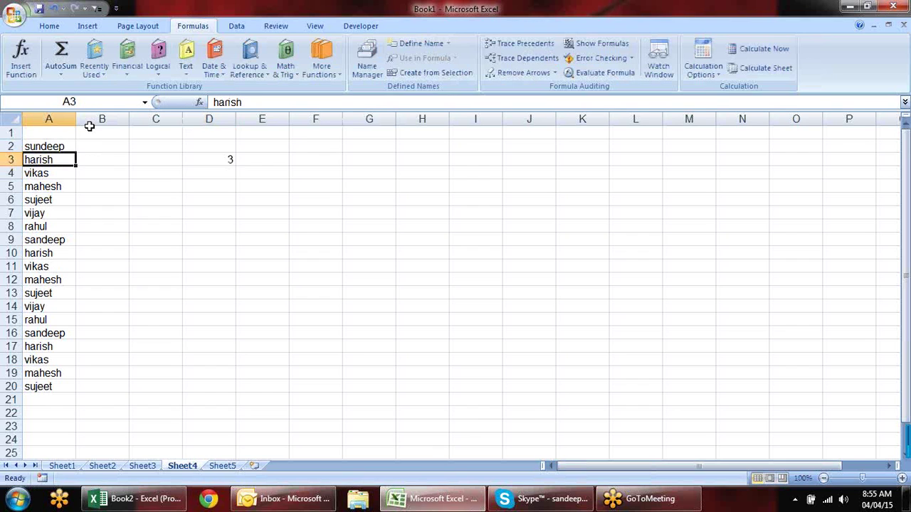
# - Review D3's =COUNTIF(A2:A20,"s?ndeep") formula and keep it unchanged, still showing 3
pyautogui.click(203, 170)
pyautogui.doubleClick(208, 159)
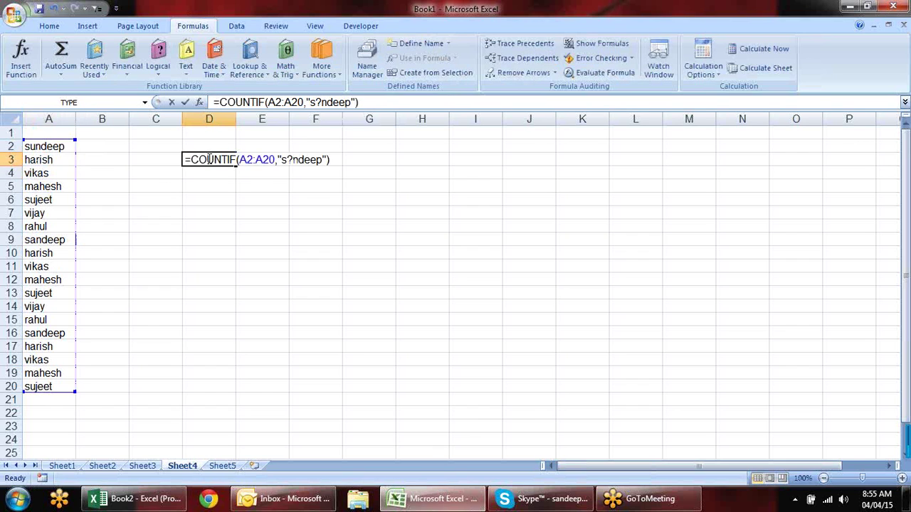
pyautogui.click(289, 159)
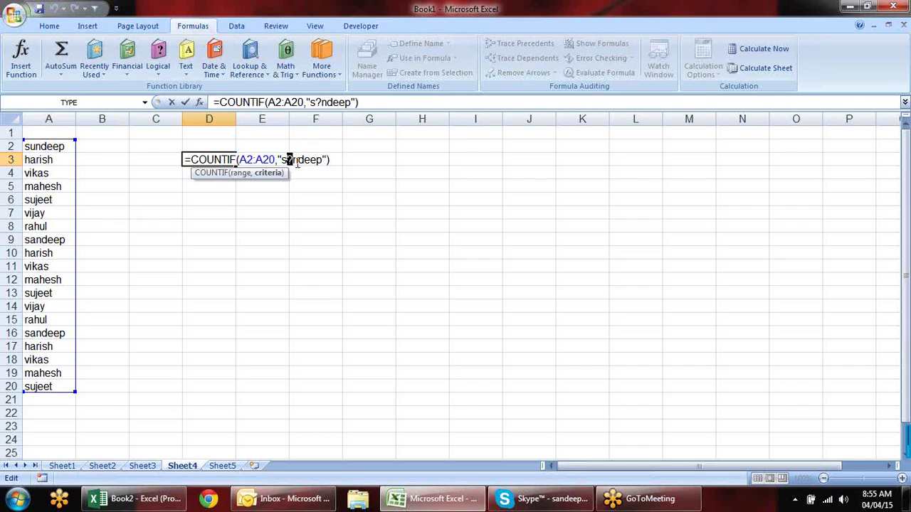
pyautogui.moveTo(285, 159); pyautogui.dragTo(292, 160)
pyautogui.hotkey('ctrl', 'Return')
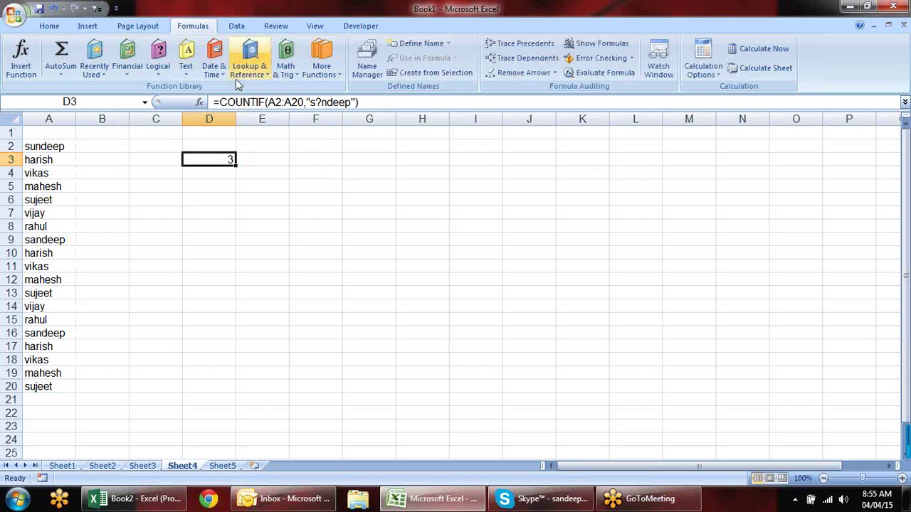
# - Browse the Math & Trig function list without inserting anything, ending on Sheet4
pyautogui.click(287, 74)
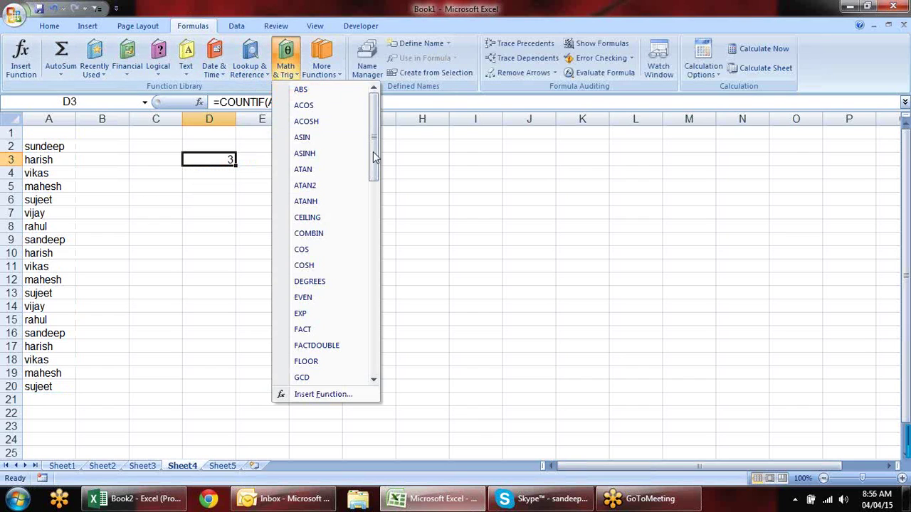
pyautogui.moveTo(376, 136); pyautogui.dragTo(378, 323)
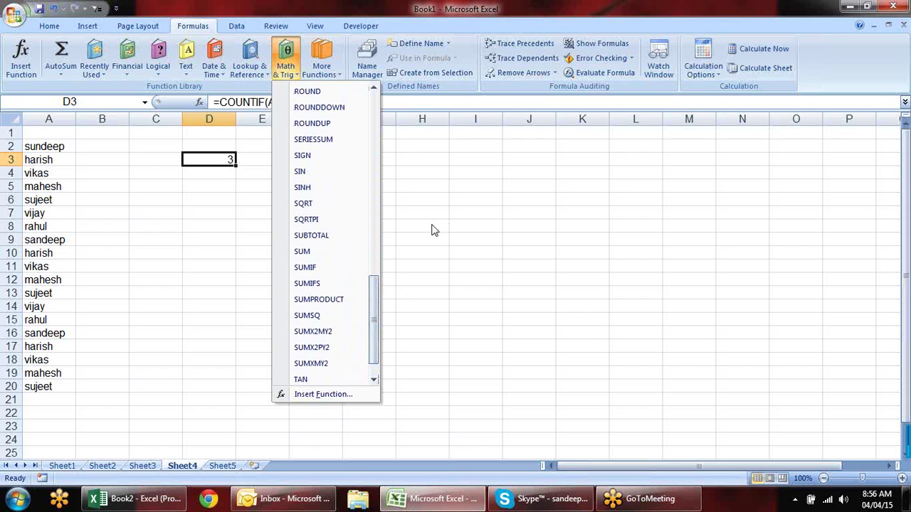
pyautogui.click(434, 230)
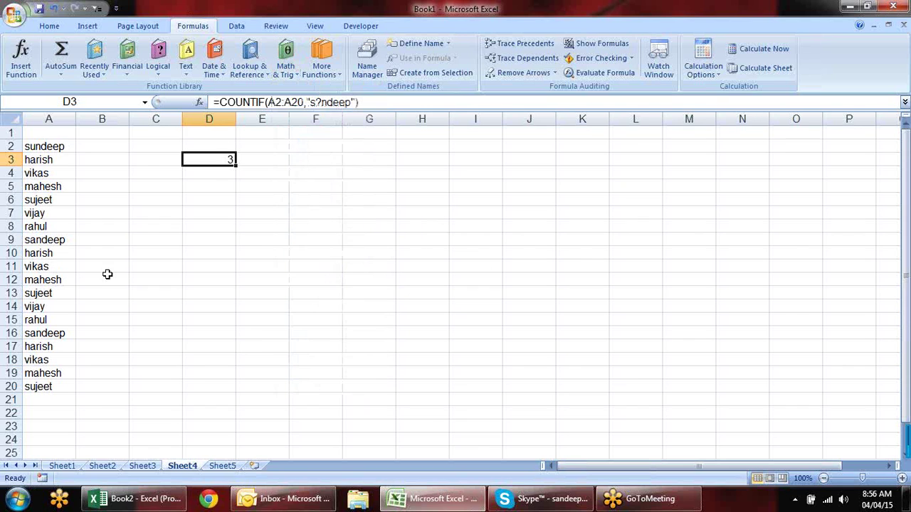
pyautogui.click(142, 467)
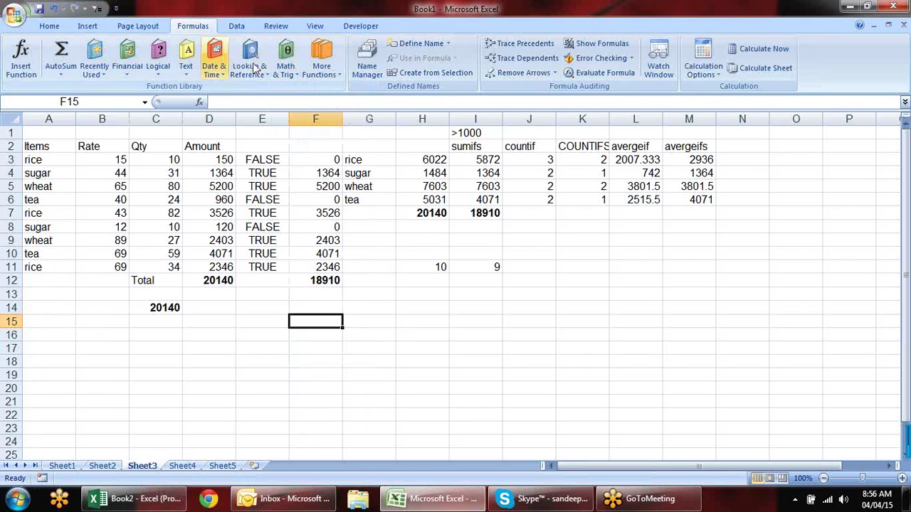
pyautogui.click(286, 68)
pyautogui.moveTo(373, 155); pyautogui.dragTo(375, 329)
pyautogui.click(466, 309)
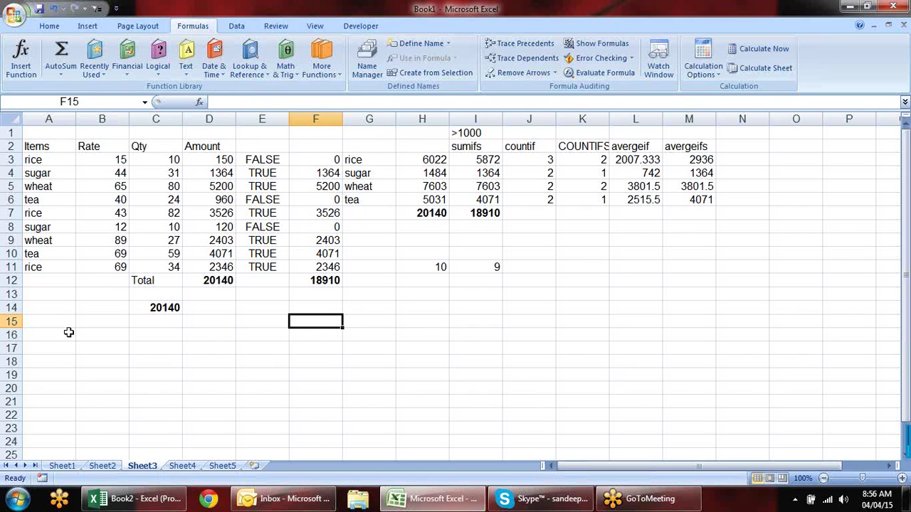
pyautogui.click(178, 464)
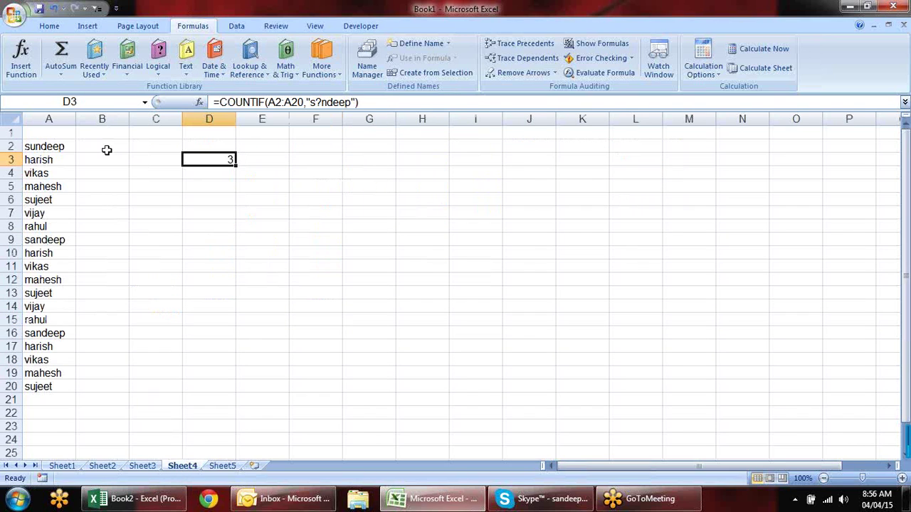
# - Clear D3 and add the headings Name in A1 and Sales in B1
pyautogui.press('Delete')
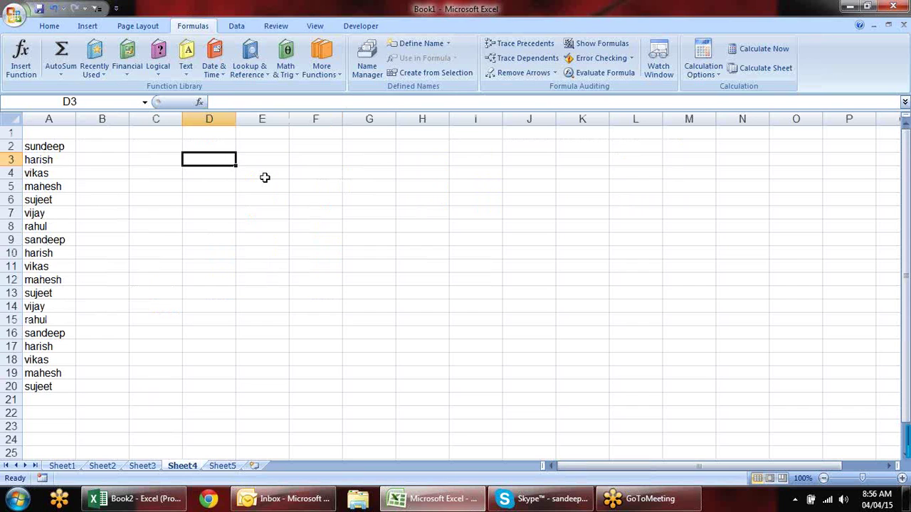
pyautogui.click(51, 131)
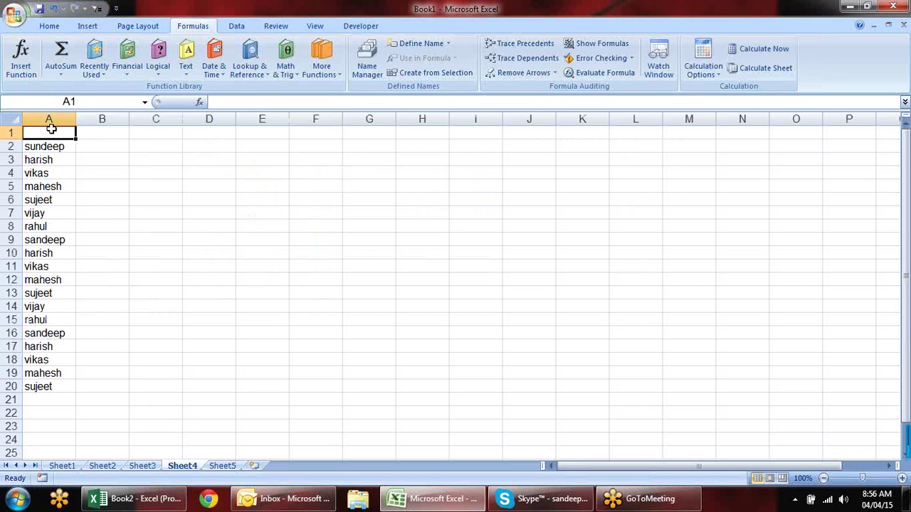
pyautogui.write('Name')
pyautogui.press('Tab')
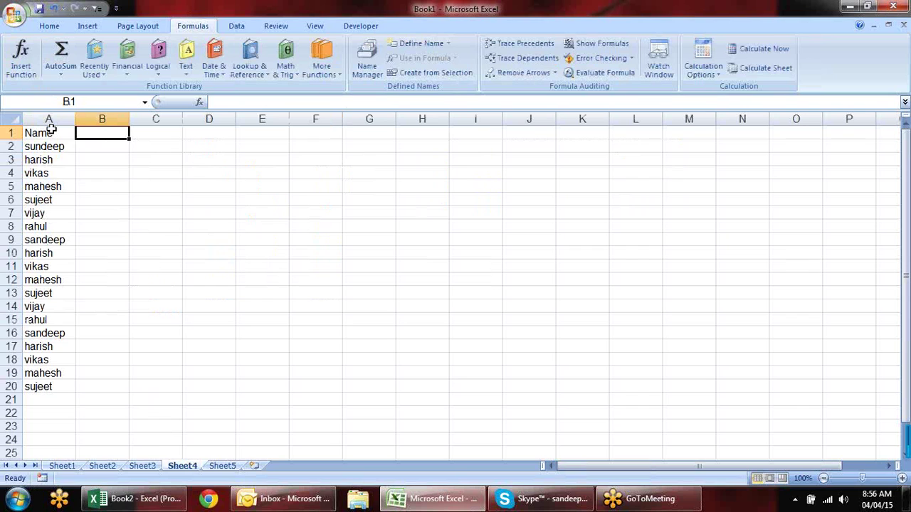
pyautogui.write('Sales')
pyautogui.press('Return')
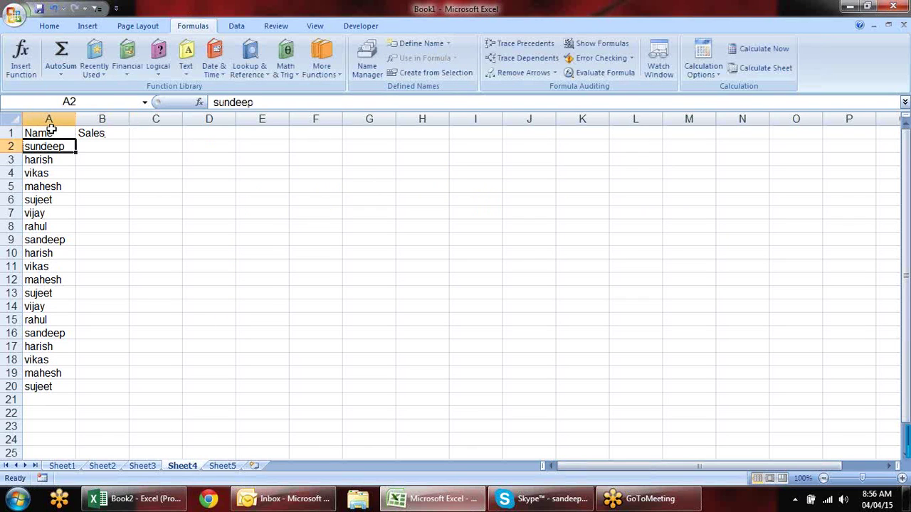
# - Fill B2:B20 with =RANDBETWEEN(10,90) in one entry
pyautogui.moveTo(97, 142); pyautogui.dragTo(97, 390)
pyautogui.write('=ra')
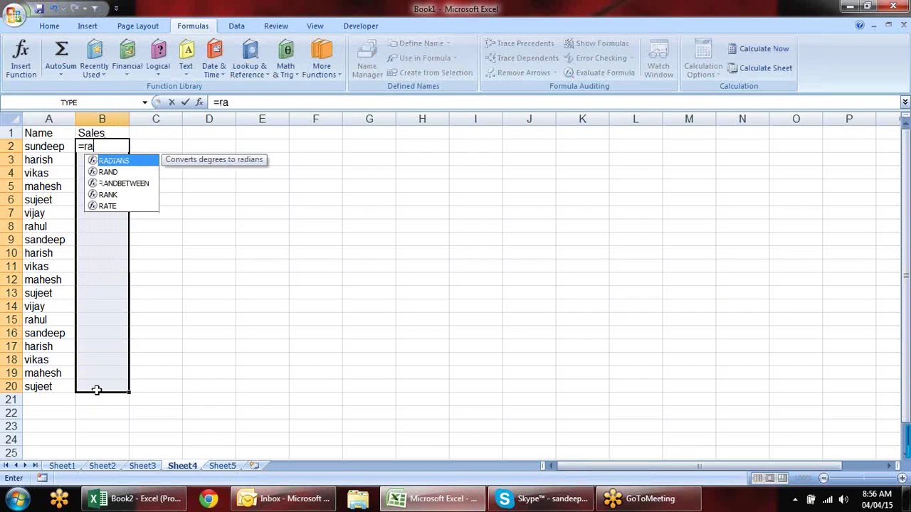
pyautogui.press('Down')
pyautogui.press('Down')
pyautogui.press('Tab')
pyautogui.write('1')
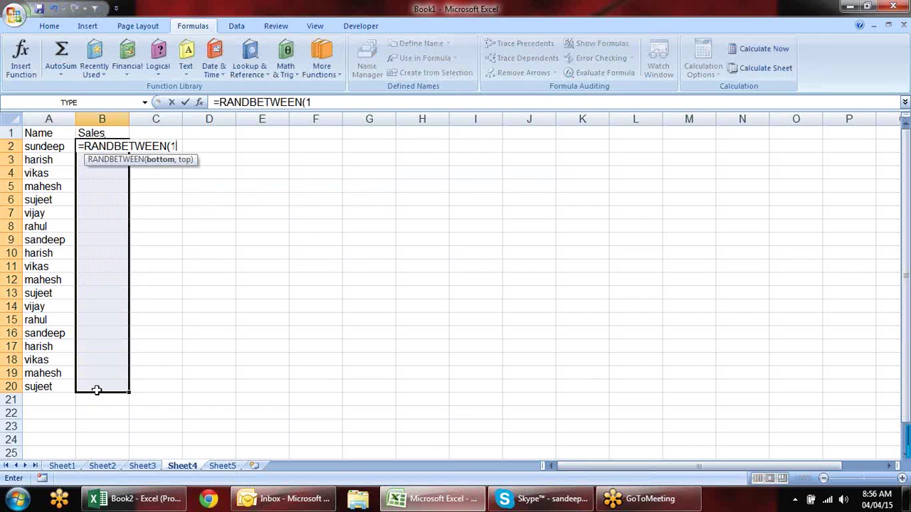
pyautogui.write('0,90)')
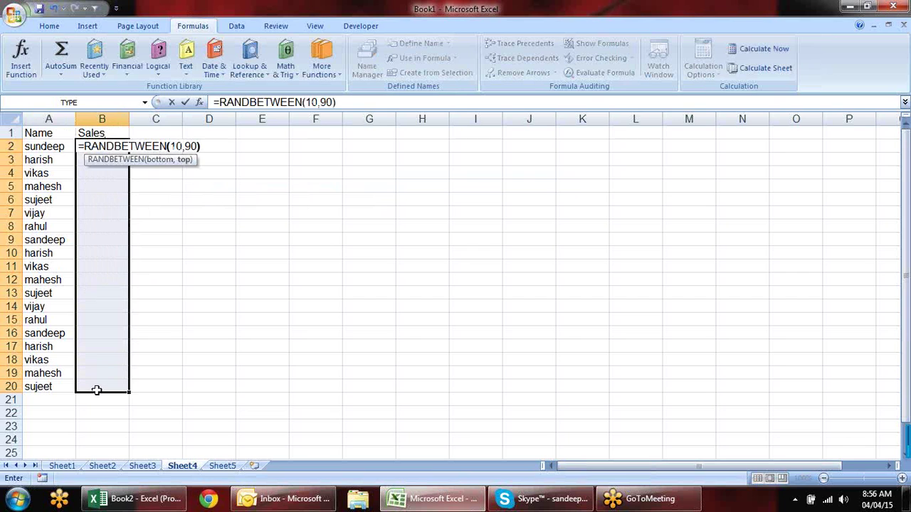
pyautogui.hotkey('ctrl', 'Return')
# - Convert the random sales to fixed values with Paste Special > Values
pyautogui.hotkey('ctrl', 'c')
pyautogui.hotkey('alt', 'e')
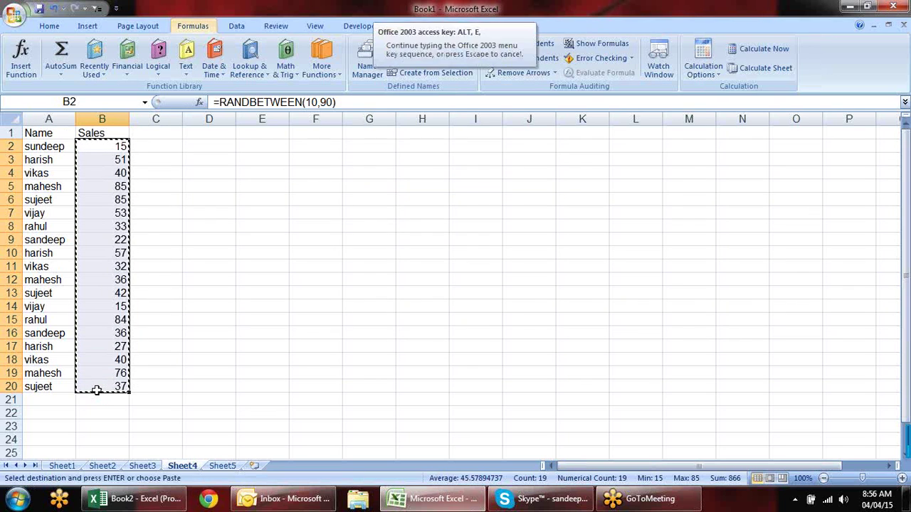
pyautogui.press('s')
pyautogui.press('v')
pyautogui.press('Return')
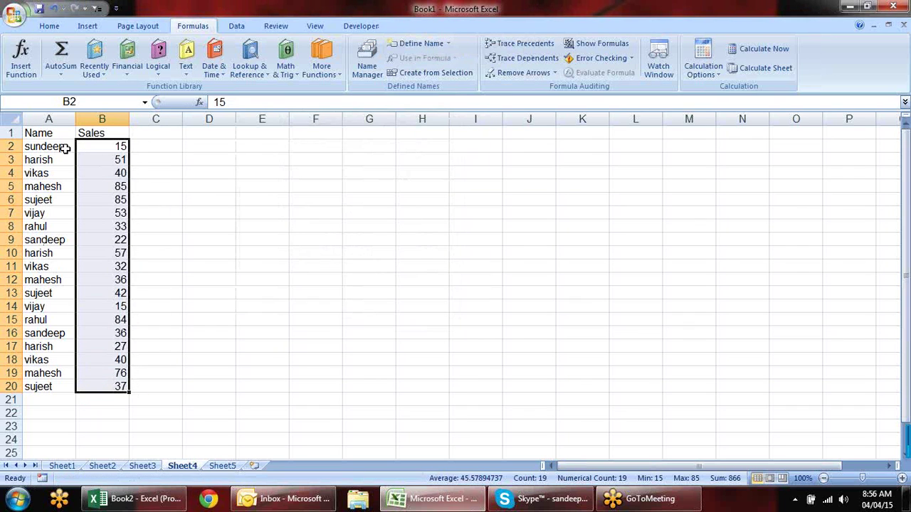
pyautogui.moveTo(61, 131); pyautogui.dragTo(114, 384)
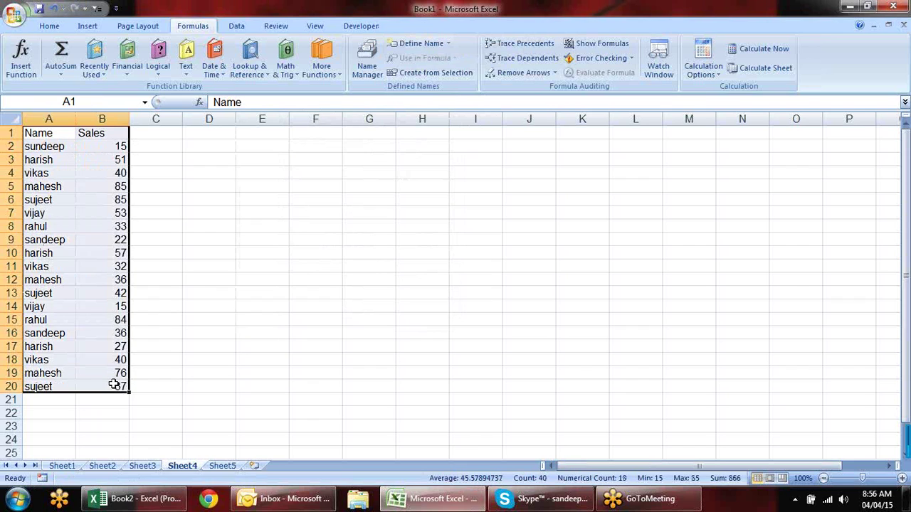
# - Add AutoFilter to the Name/Sales table and correct the misspelt name in A2
pyautogui.hotkey('ctrl', 'shift', 'l')
pyautogui.click(214, 251)
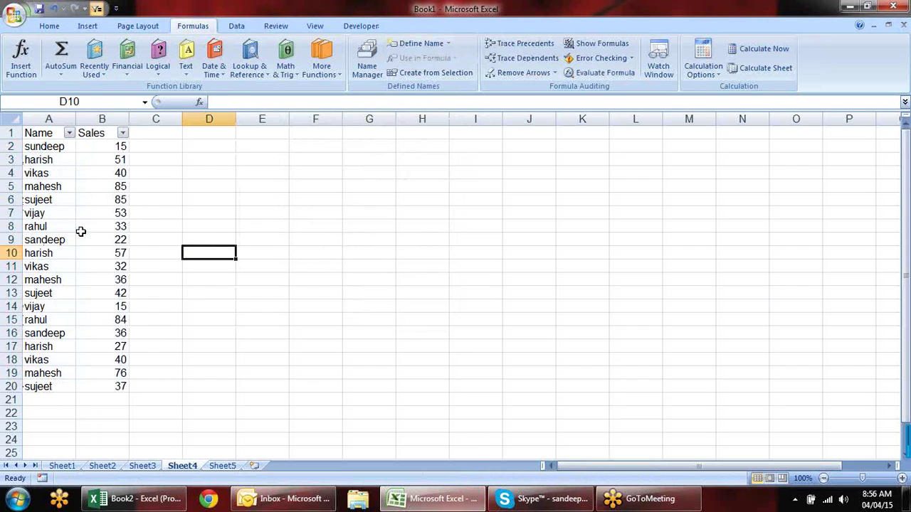
pyautogui.doubleClick(35, 147)
pyautogui.press('BackSpace')
pyautogui.press('BackSpace')
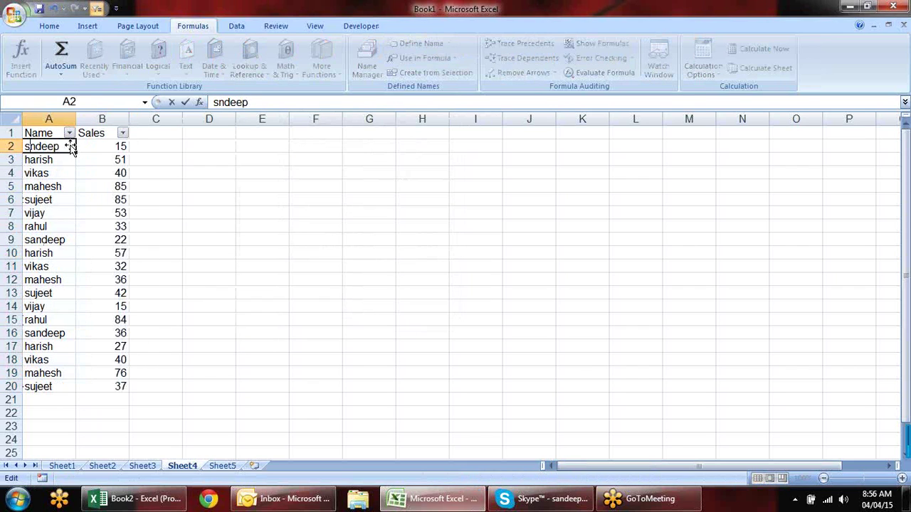
pyautogui.write('an')
pyautogui.press('Return')
# - Filter the Name column to show only the sandeep and sujeet rows (6 of 19)
pyautogui.click(70, 133)
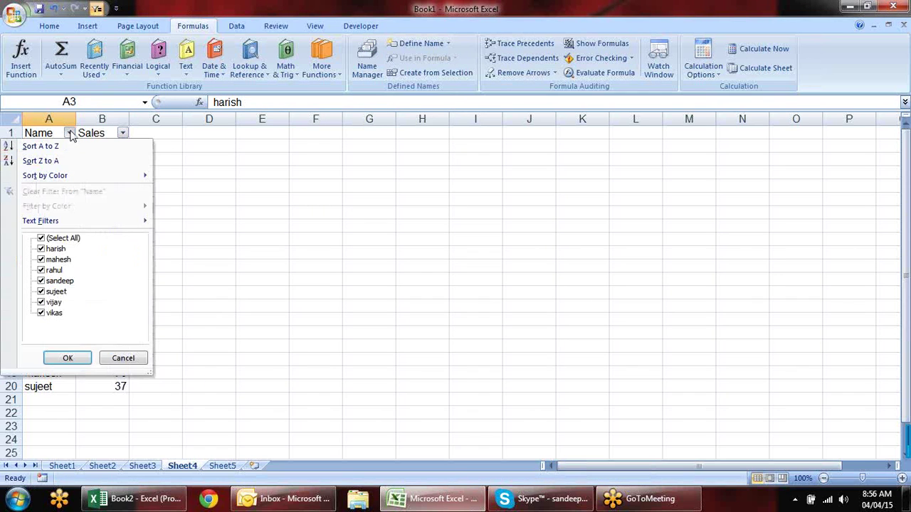
pyautogui.click(49, 238)
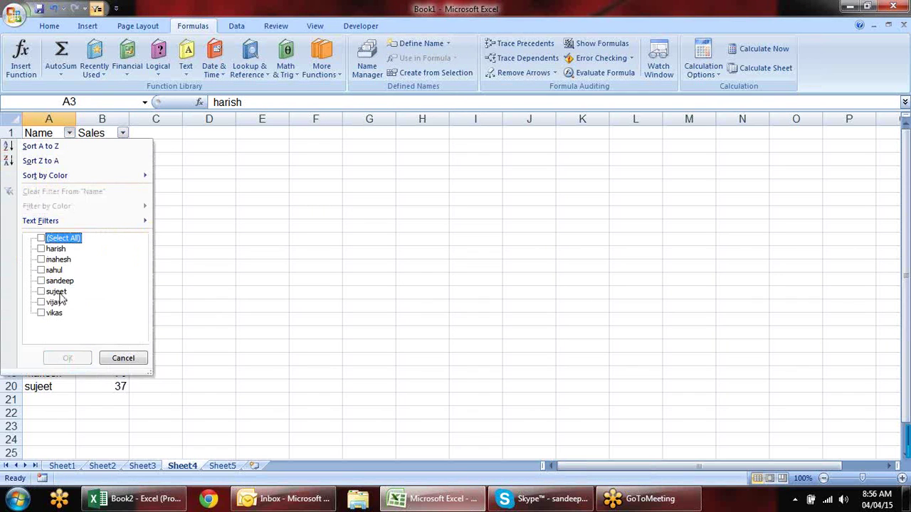
pyautogui.click(41, 281)
pyautogui.click(65, 358)
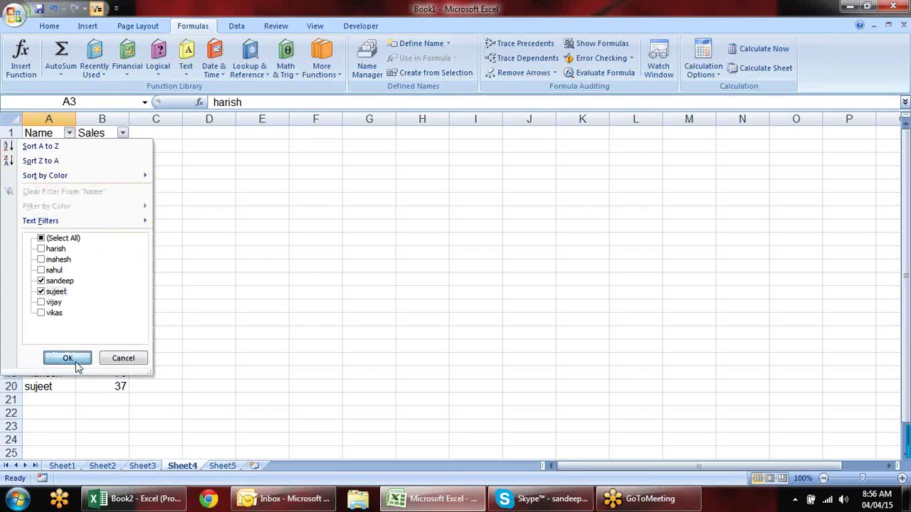
# - Select the visible Sales values and the Sales column to check their sum
pyautogui.click(114, 250)
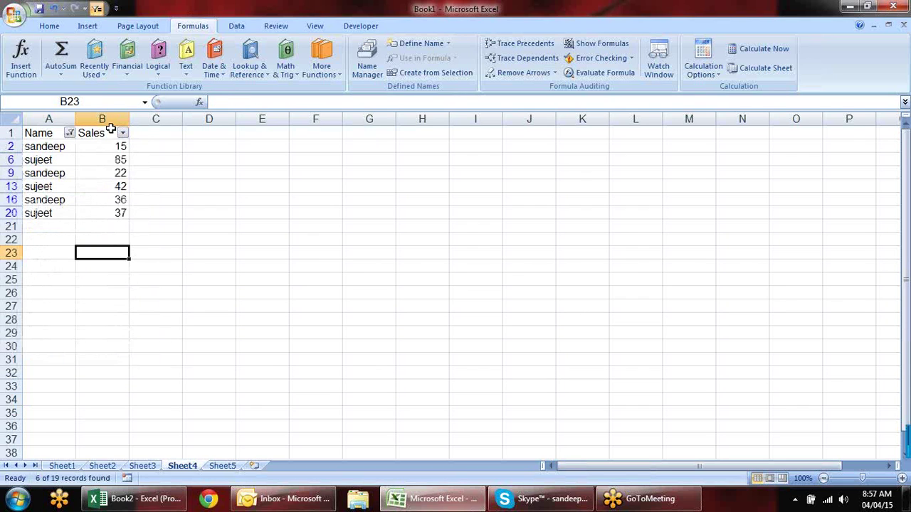
pyautogui.moveTo(114, 145); pyautogui.dragTo(118, 216)
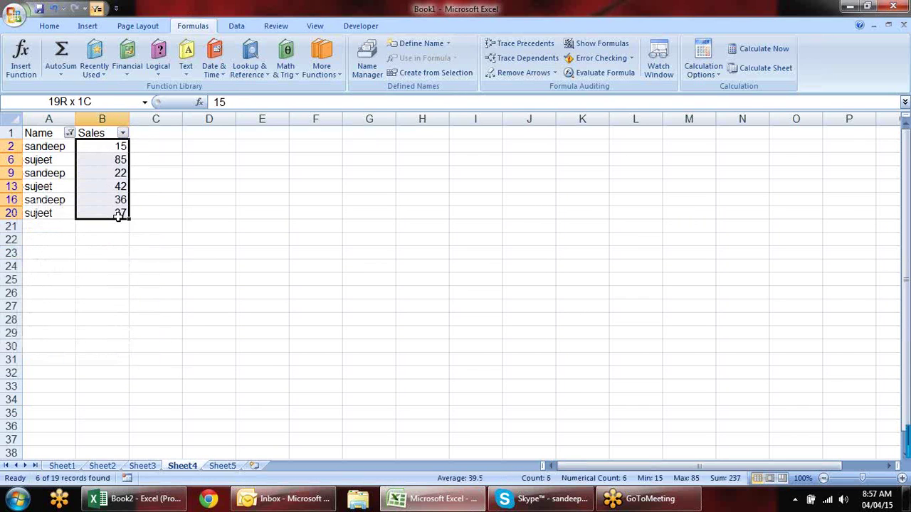
pyautogui.click(118, 215)
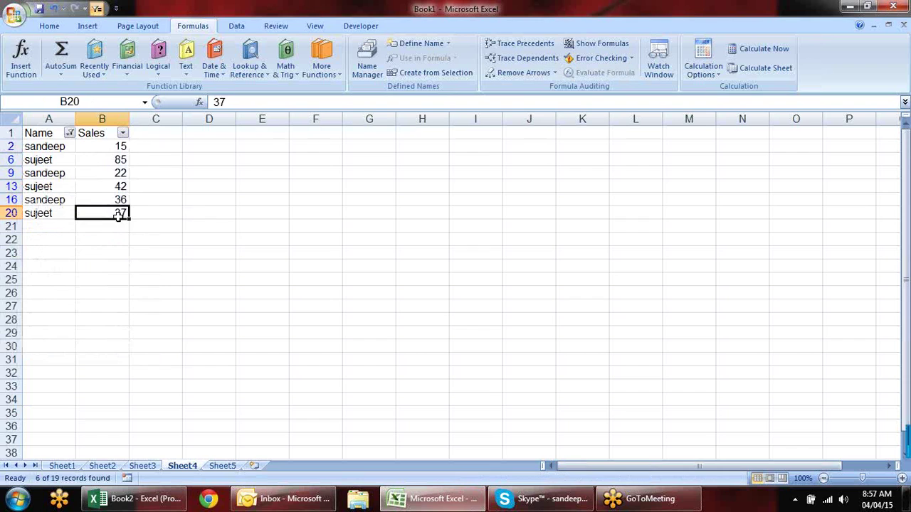
pyautogui.click(100, 118)
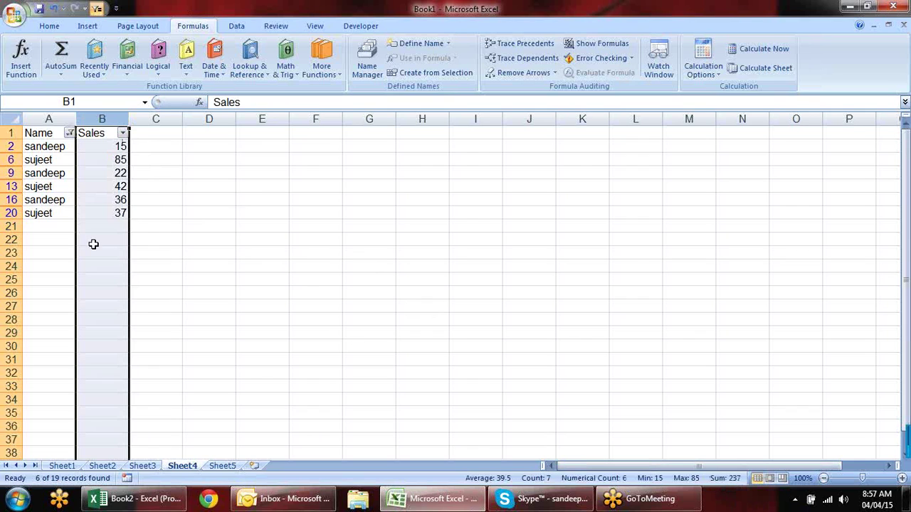
pyautogui.click(191, 237)
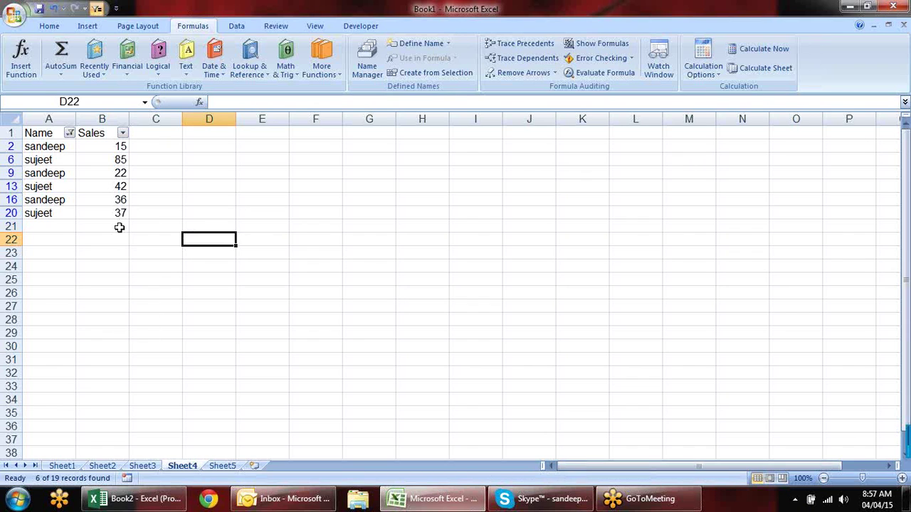
pyautogui.click(119, 227)
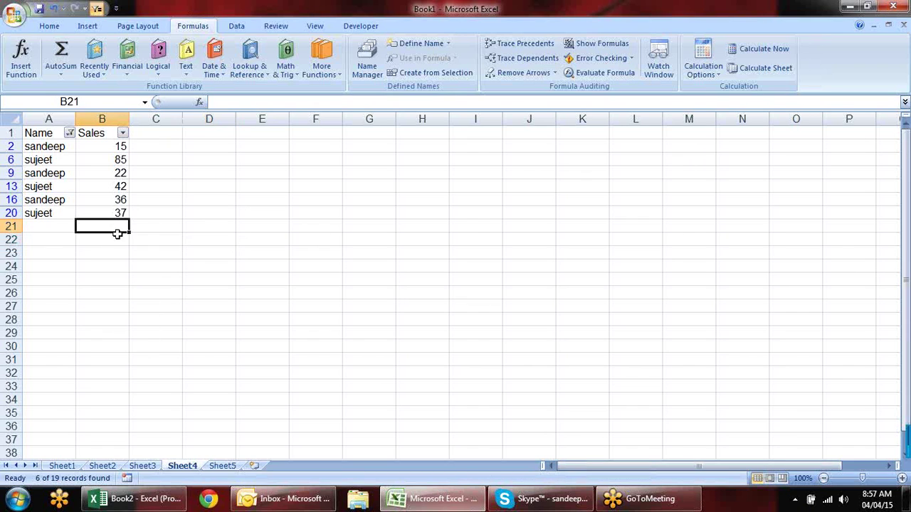
# - Reselect all names in the Name filter so all 19 rows show
pyautogui.click(69, 133)
pyautogui.click(75, 238)
pyautogui.click(82, 359)
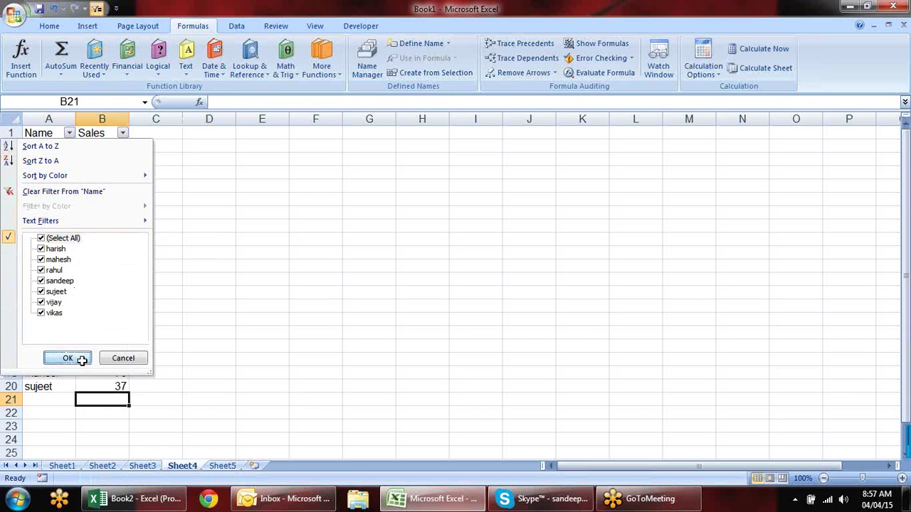
pyautogui.scroll(-2, 146, 260)
# - Label A22 as Total and shrink row 21 into a thin spacer
pyautogui.click(71, 333)
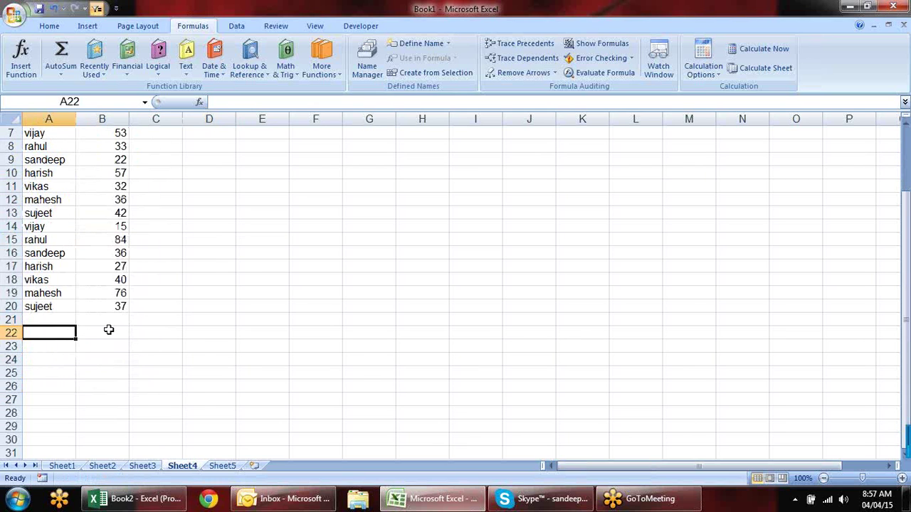
pyautogui.write('Total')
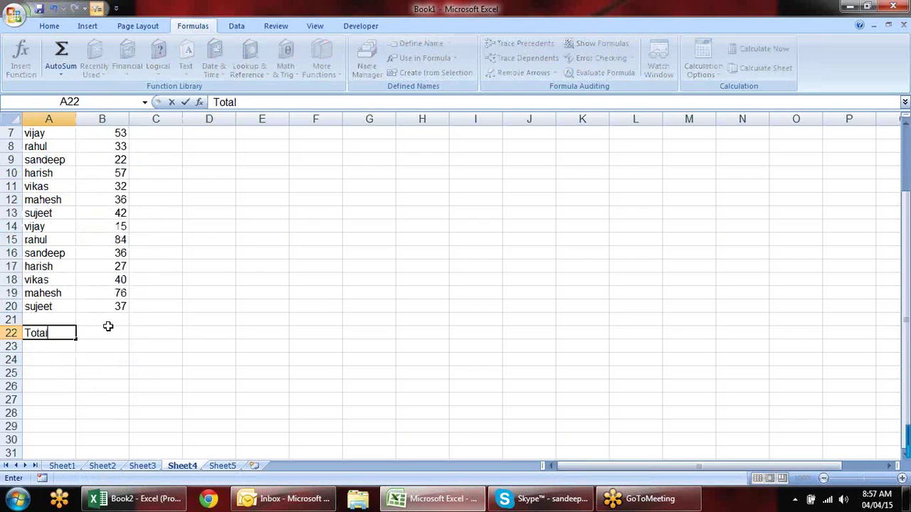
pyautogui.click(108, 328)
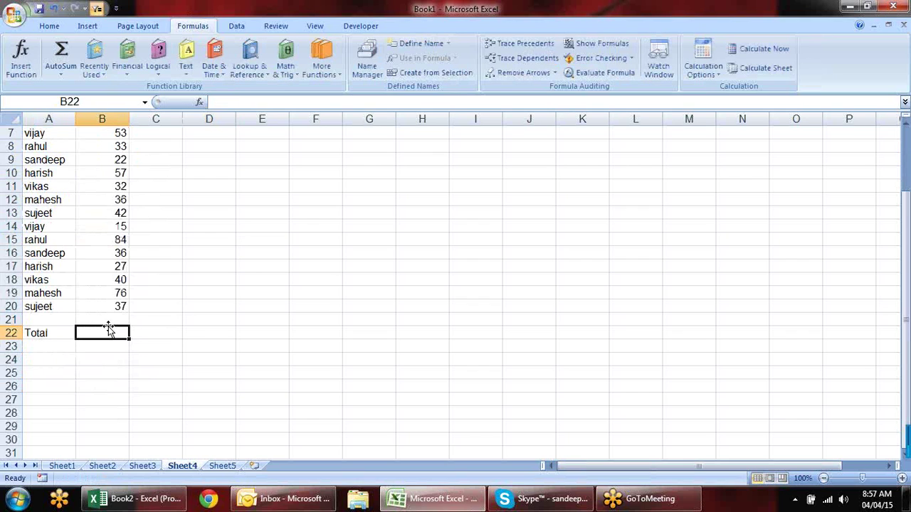
pyautogui.moveTo(10, 328); pyautogui.dragTo(10, 317)
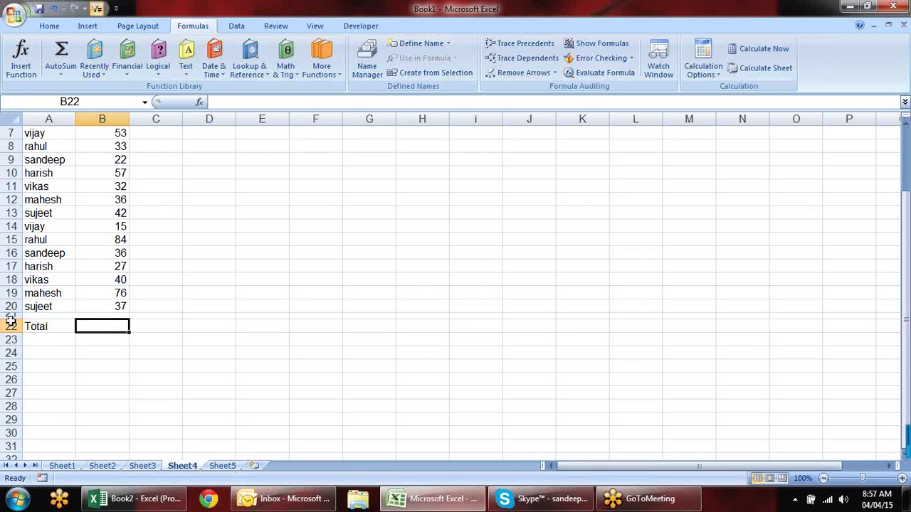
# - AutoSum Sales B2:B20 into B22, giving 866
pyautogui.click(78, 199)
pyautogui.moveTo(61, 176); pyautogui.dragTo(95, 281)
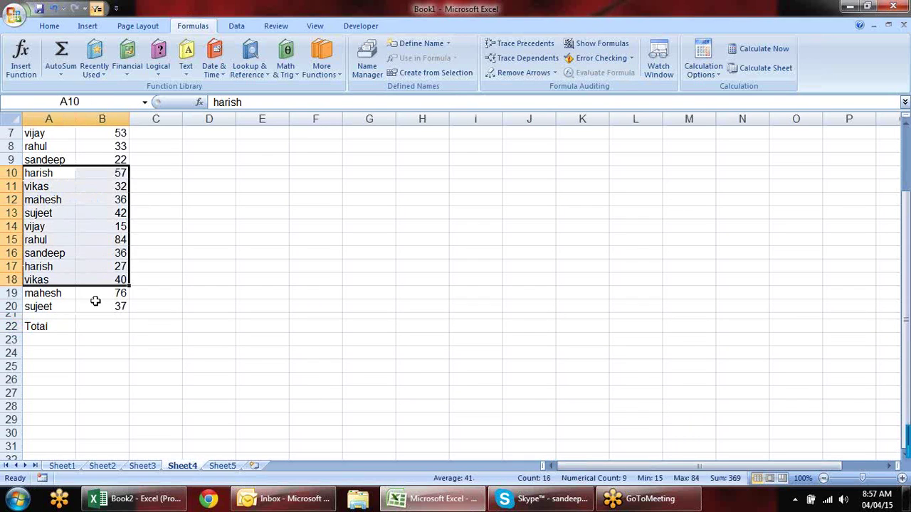
pyautogui.click(101, 326)
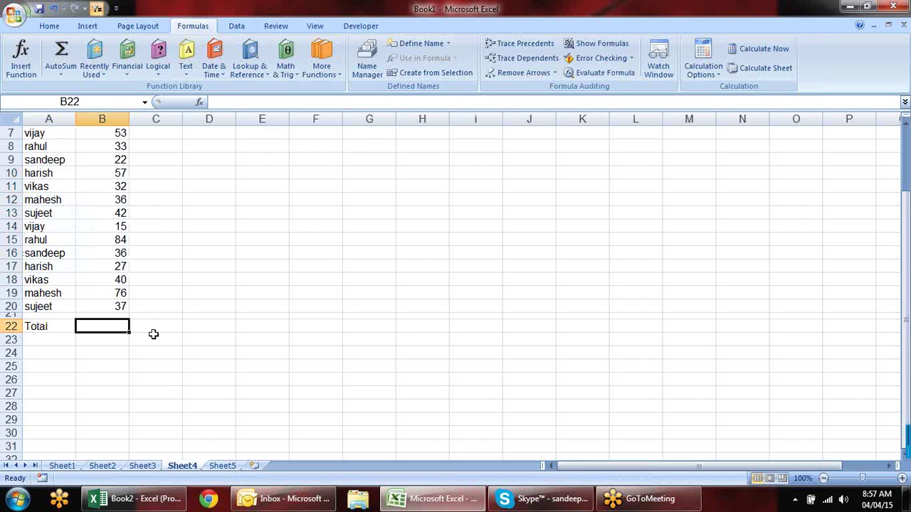
pyautogui.hotkey('alt', '=')
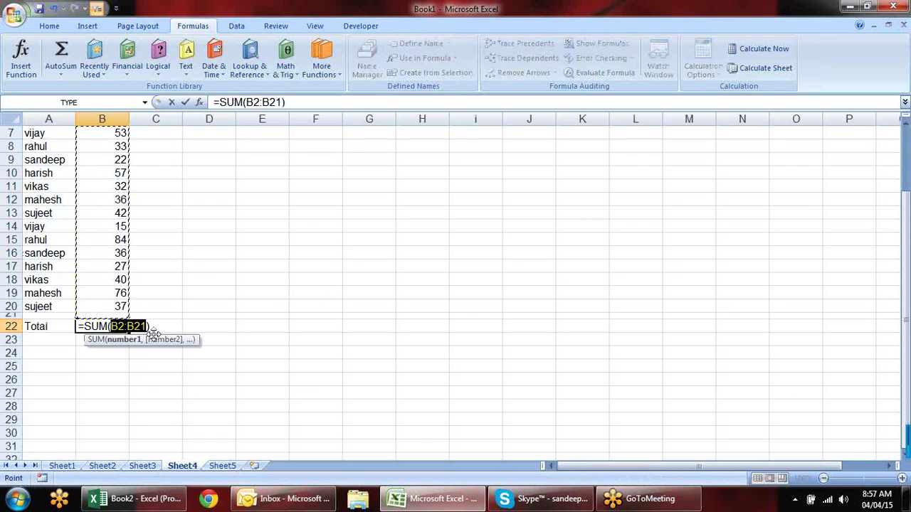
pyautogui.hotkey('shift', 'Up')
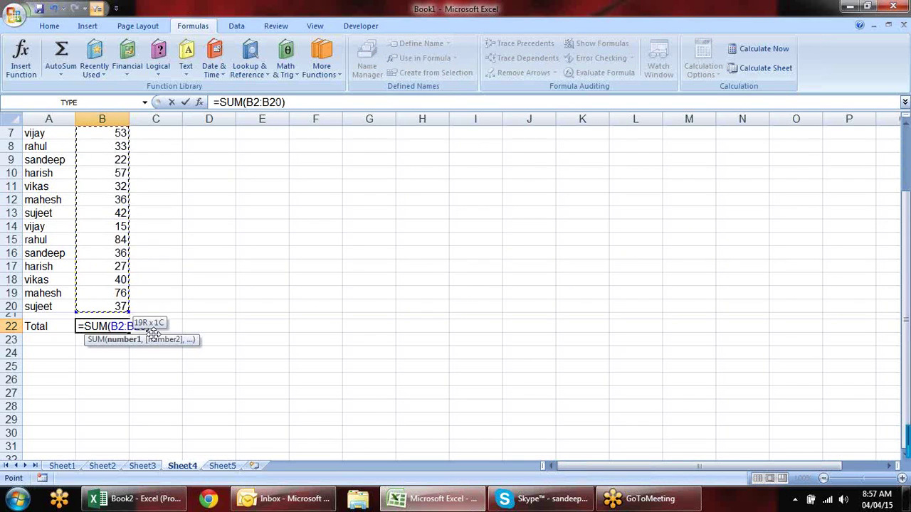
pyautogui.press('Return')
pyautogui.scroll(2, 131, 318)
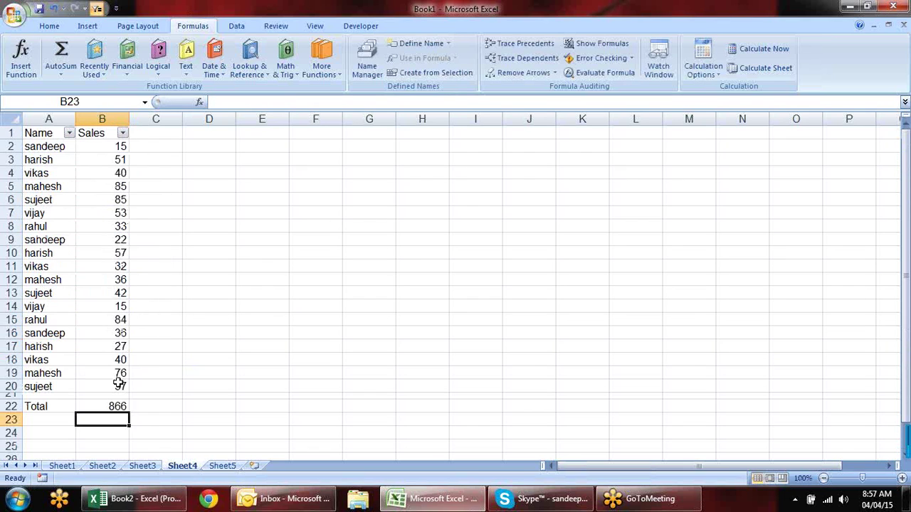
pyautogui.click(121, 407)
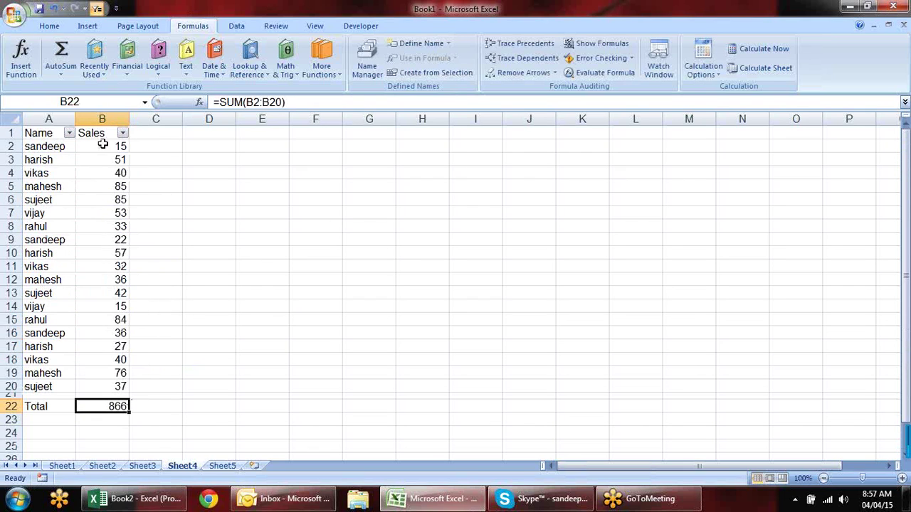
pyautogui.click(151, 408)
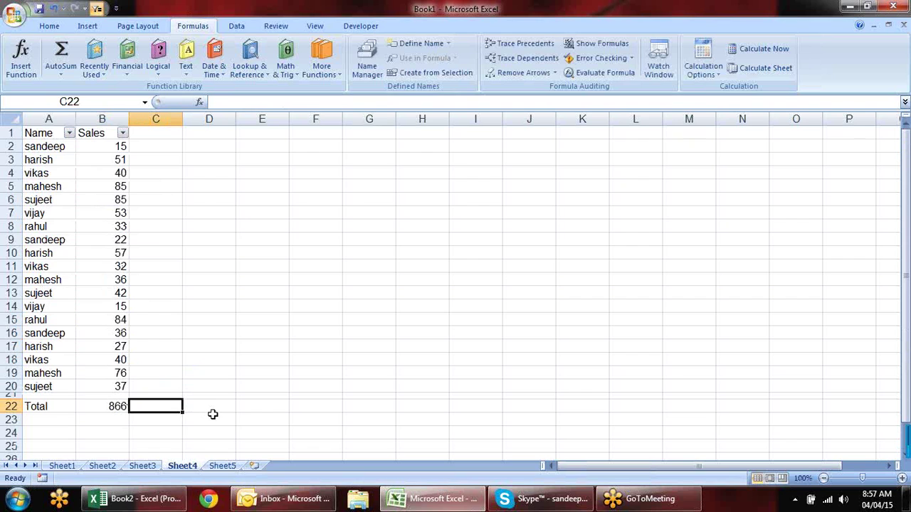
# - Enter =SUBTOTAL(9,B2:B20) in C22, returning 866
pyautogui.write('=')
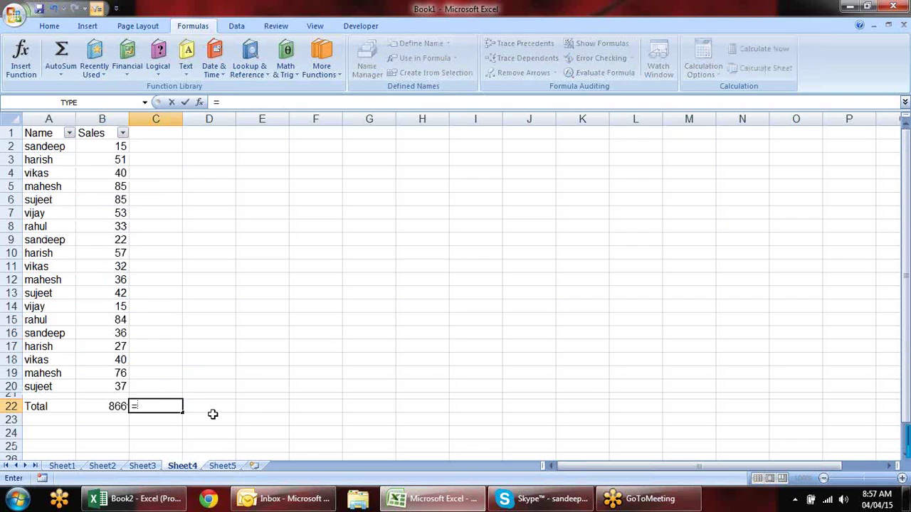
pyautogui.write('sub')
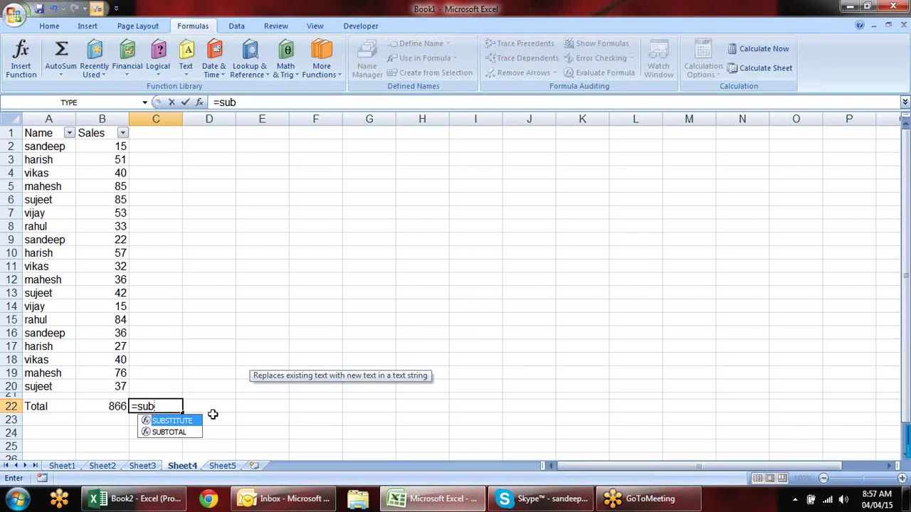
pyautogui.press('Down')
pyautogui.press('Tab')
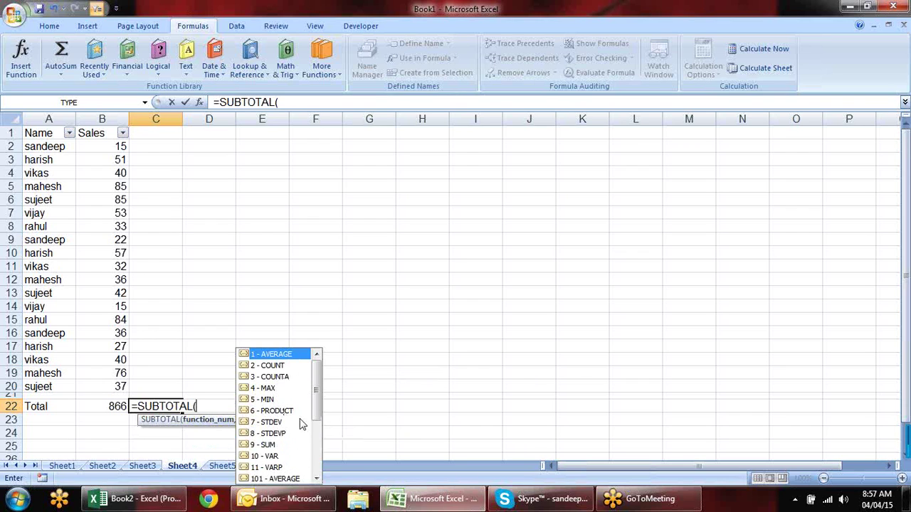
pyautogui.moveTo(318, 383); pyautogui.dragTo(319, 412)
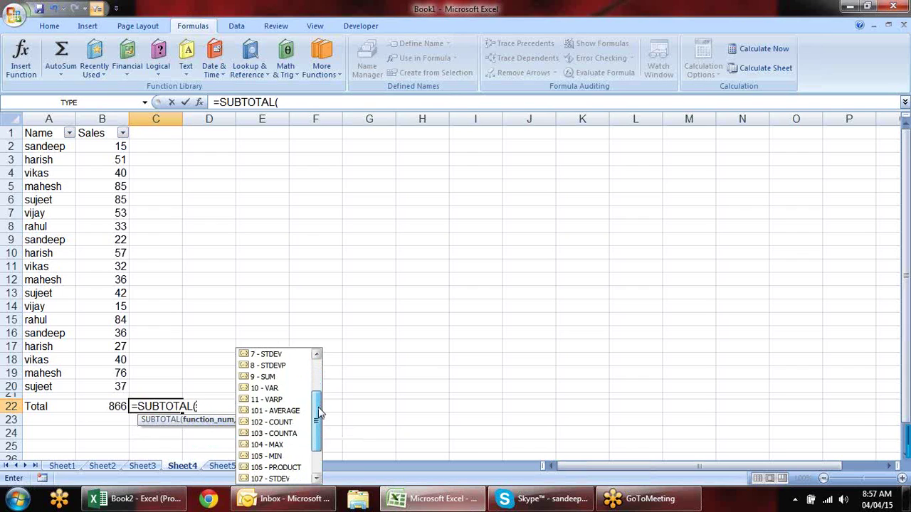
pyautogui.click(269, 381)
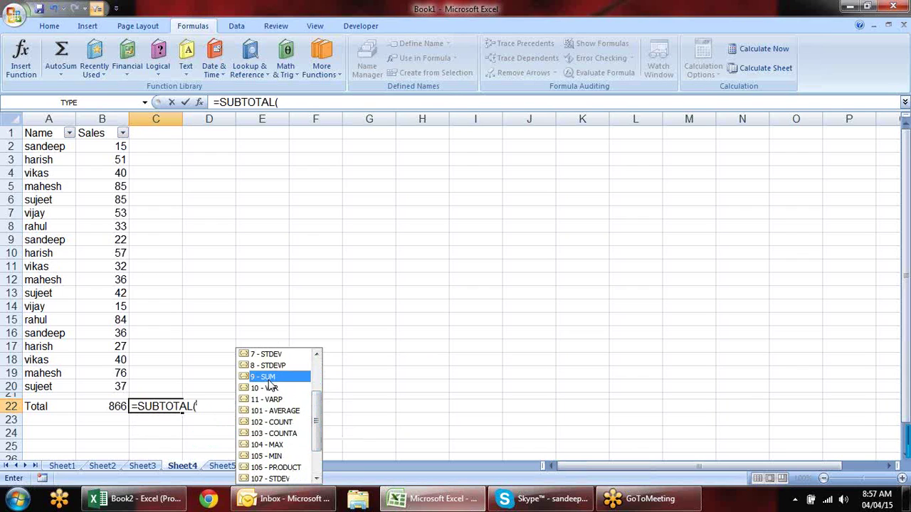
pyautogui.doubleClick(265, 377)
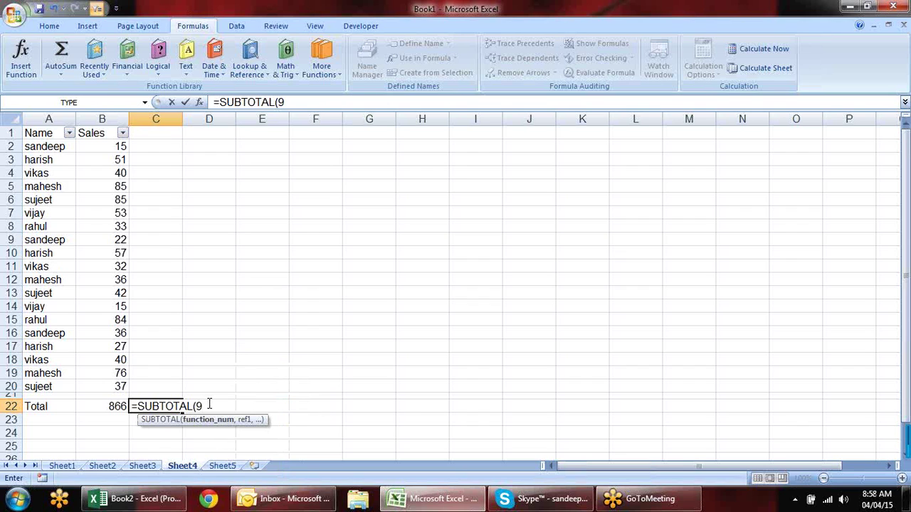
pyautogui.write(',')
pyautogui.moveTo(95, 384); pyautogui.dragTo(119, 147)
pyautogui.click(119, 146)
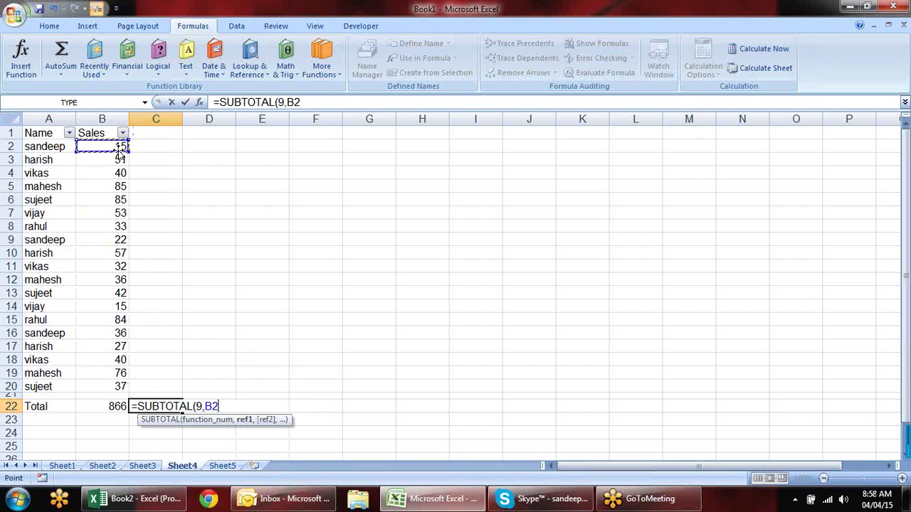
pyautogui.moveTo(113, 384); pyautogui.dragTo(118, 147)
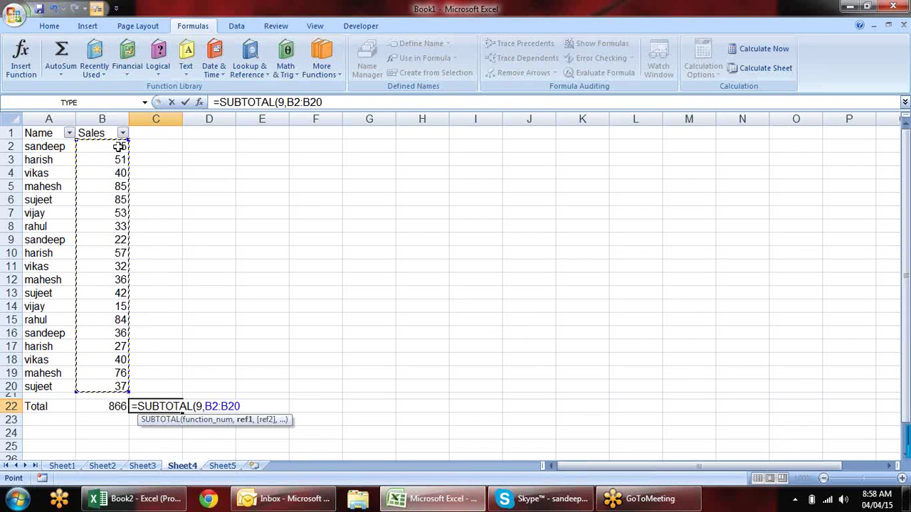
pyautogui.press('Return')
pyautogui.click(161, 404)
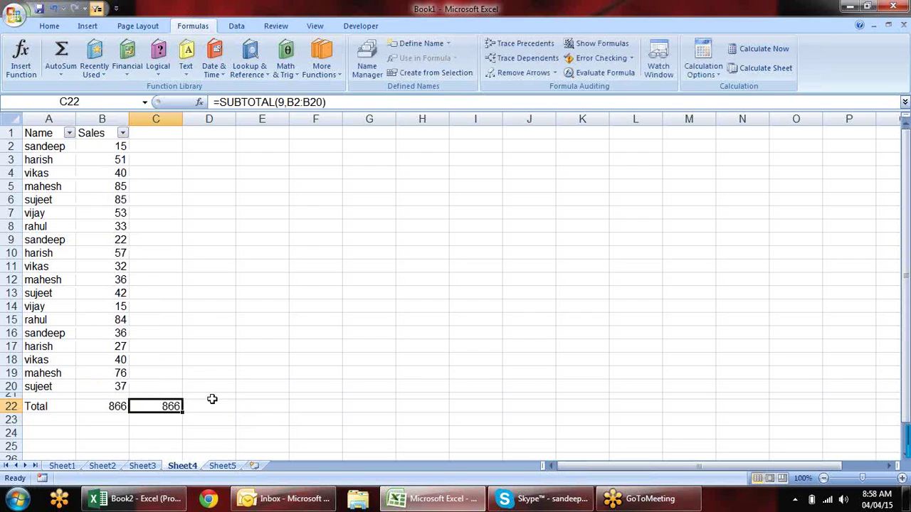
# - Compare the SUM formula in B22 with the SUBTOTAL formula in C22
pyautogui.click(115, 406)
pyautogui.click(144, 406)
pyautogui.click(116, 406)
pyautogui.click(151, 406)
# - Filter the Name column to harish only, dropping C22 to 135 while B22 stays 866
pyautogui.click(69, 133)
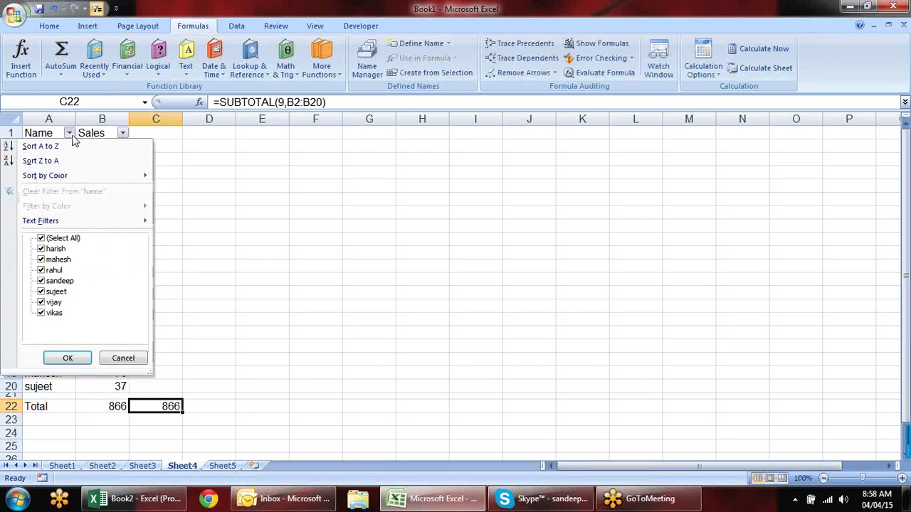
pyautogui.click(63, 239)
pyautogui.click(55, 249)
pyautogui.click(75, 359)
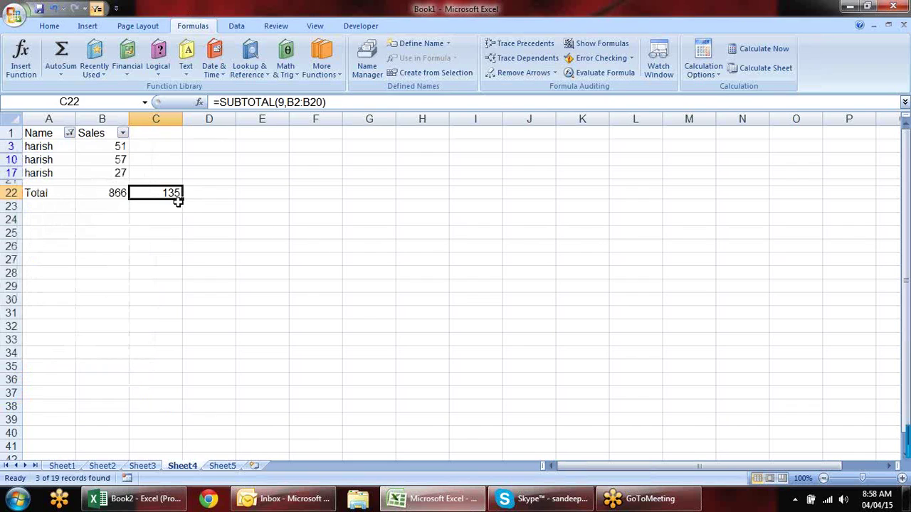
pyautogui.moveTo(119, 146); pyautogui.dragTo(114, 173)
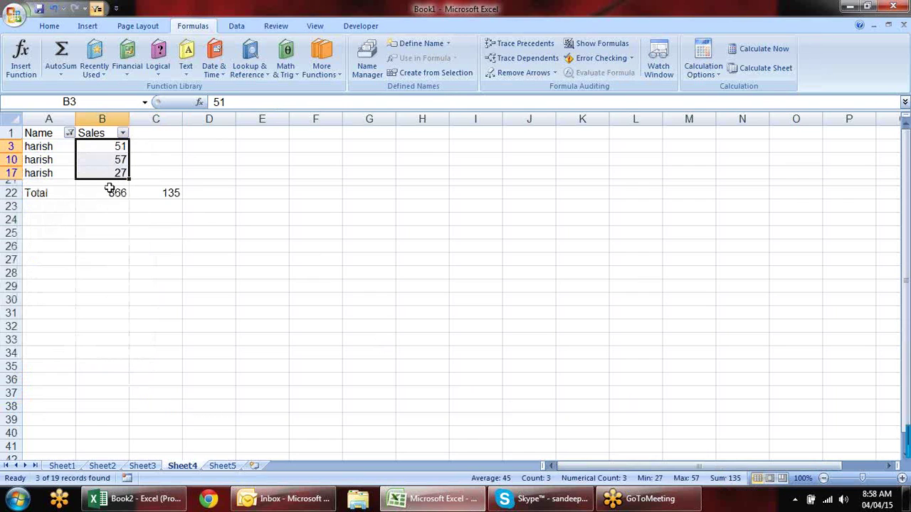
# - Add mahesh and rahul to the Name filter alongside harish, showing 8 of 19 rows
pyautogui.click(206, 171)
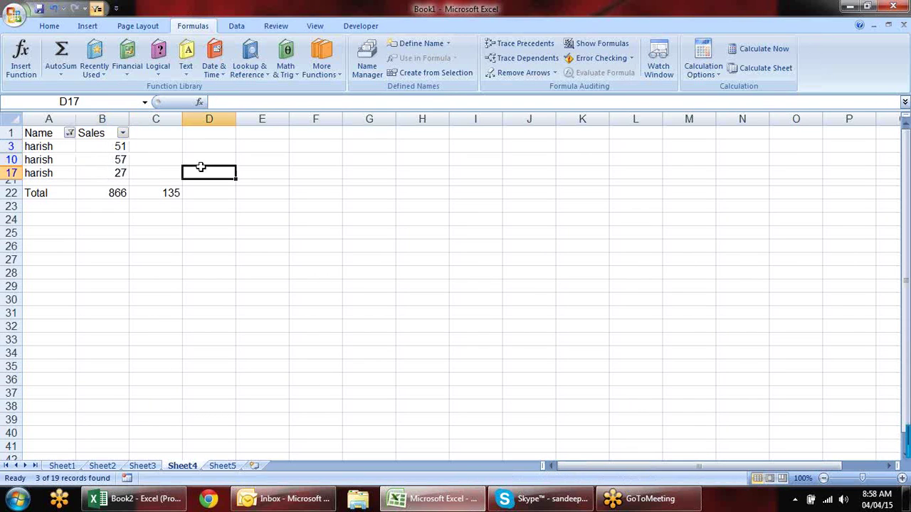
pyautogui.click(69, 134)
pyautogui.click(40, 259)
pyautogui.click(41, 270)
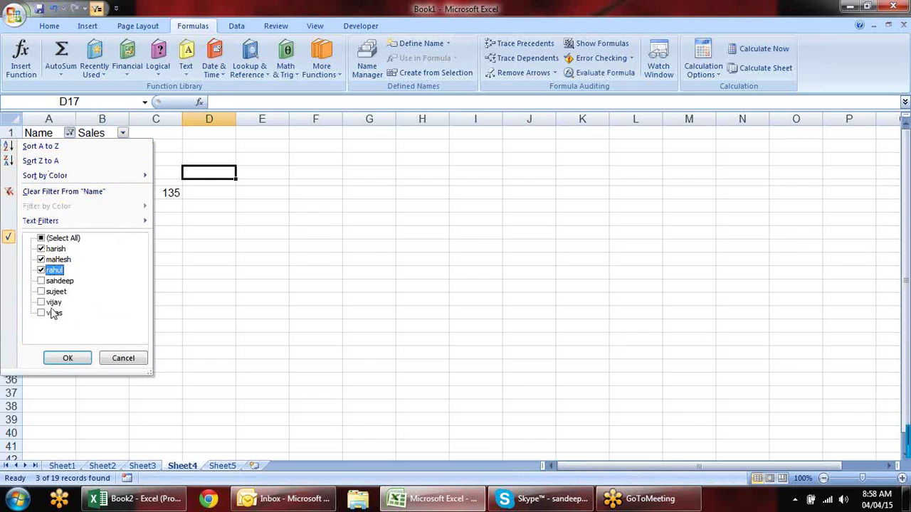
pyautogui.click(68, 358)
# - Verify the visible sales total 449 in C22's SUBTOTAL, while B22's SUM stays 866
pyautogui.click(177, 262)
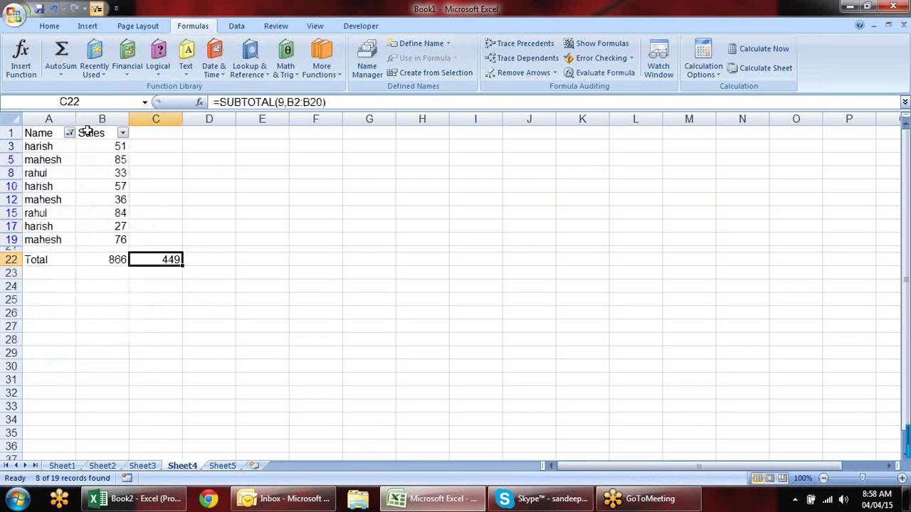
pyautogui.moveTo(113, 148); pyautogui.dragTo(116, 242)
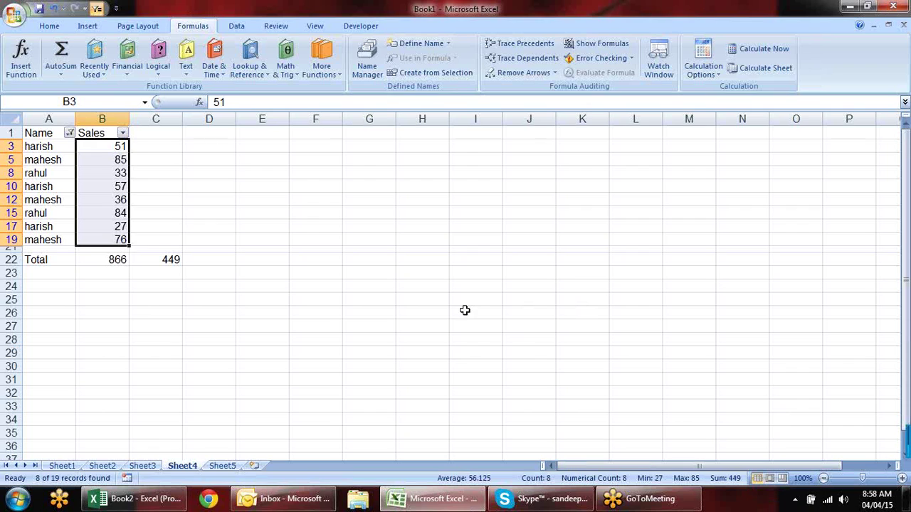
pyautogui.click(299, 286)
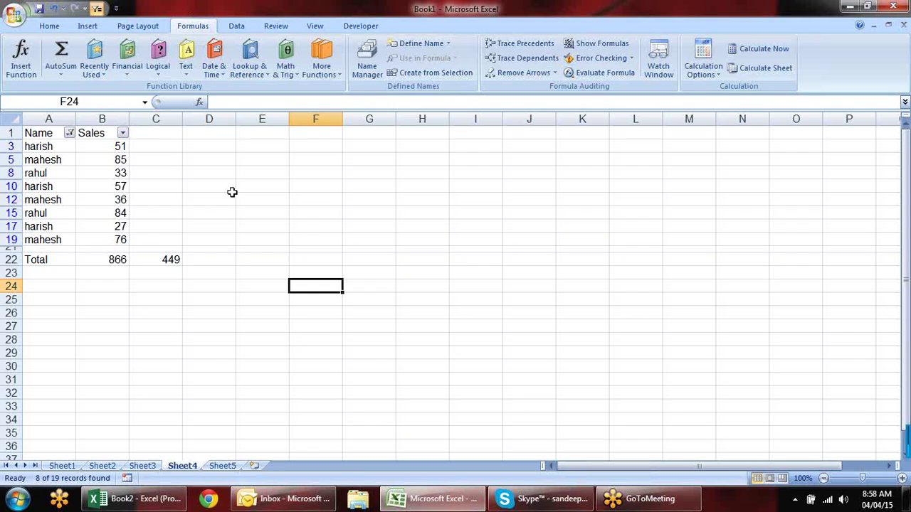
pyautogui.click(125, 257)
pyautogui.doubleClick(157, 260)
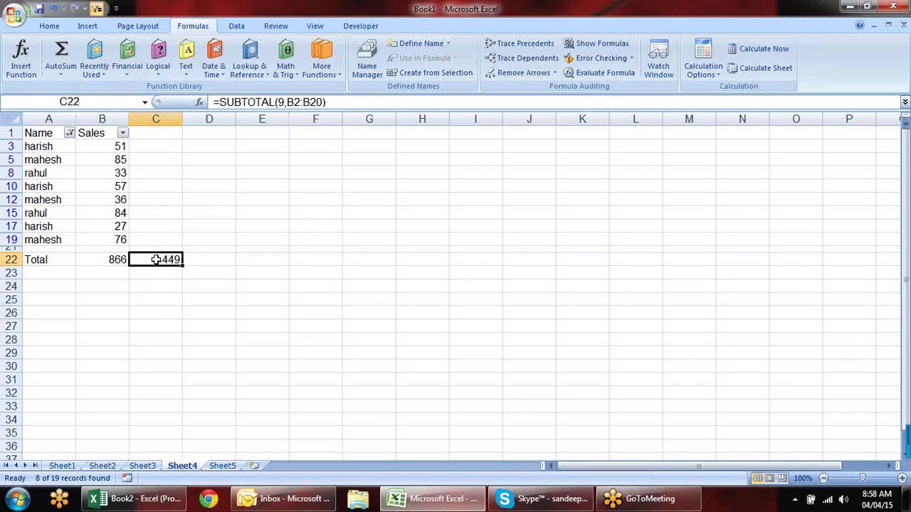
pyautogui.click(188, 333)
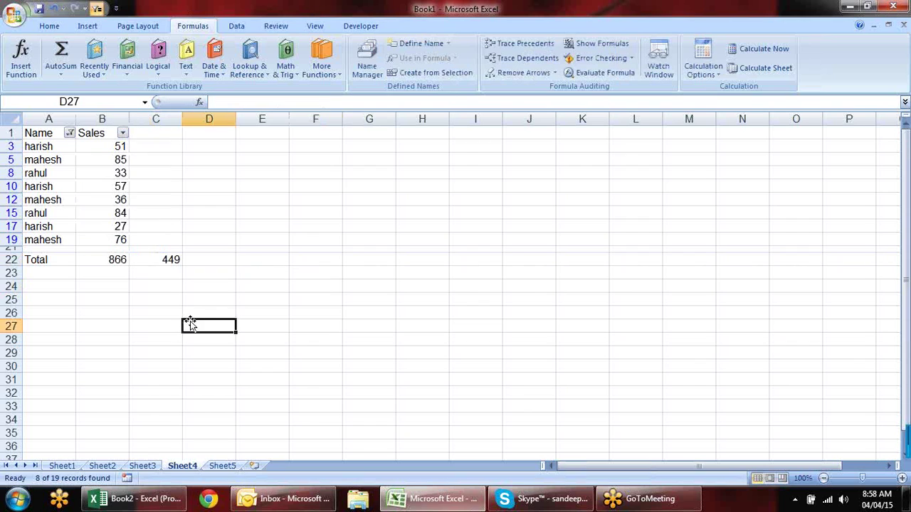
pyautogui.click(163, 261)
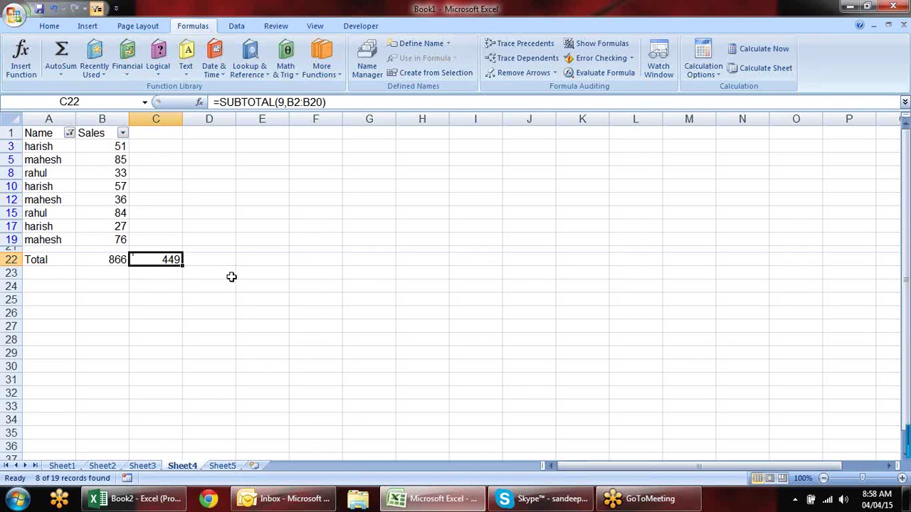